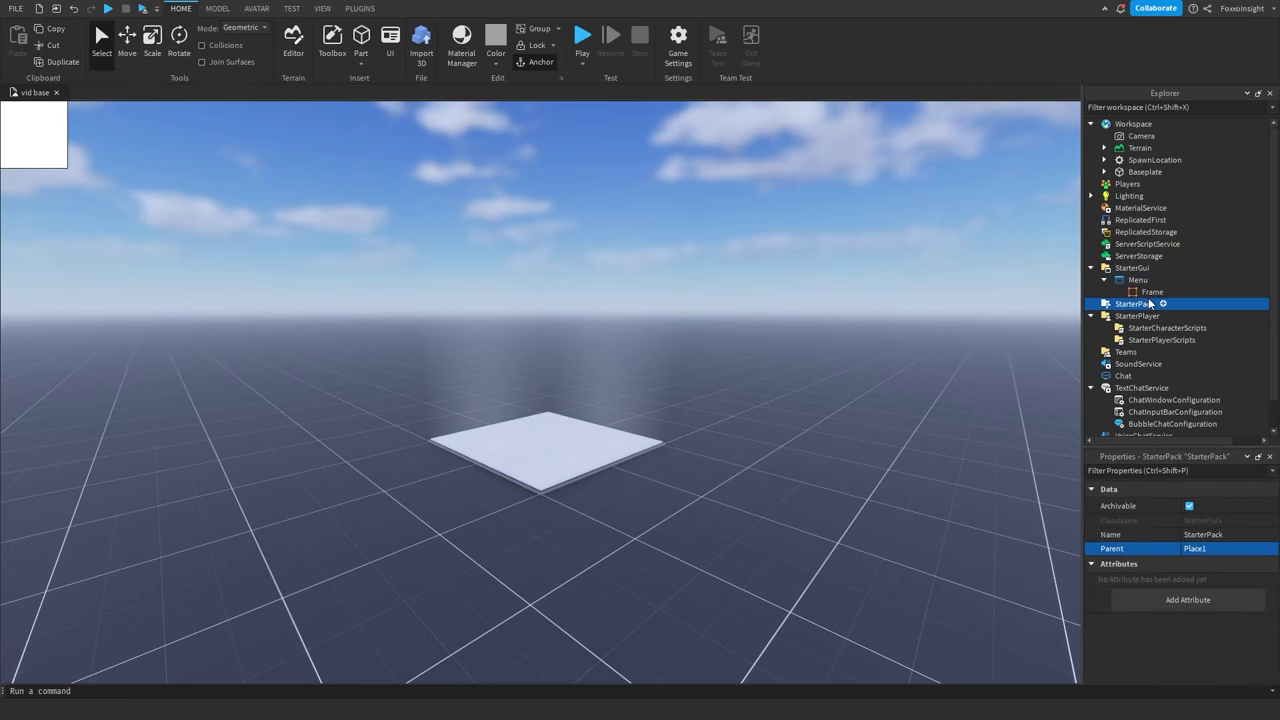
Set the X and Y size offsets of the frame inside Menu to 0.
scroll(1208, 587, down, 3)
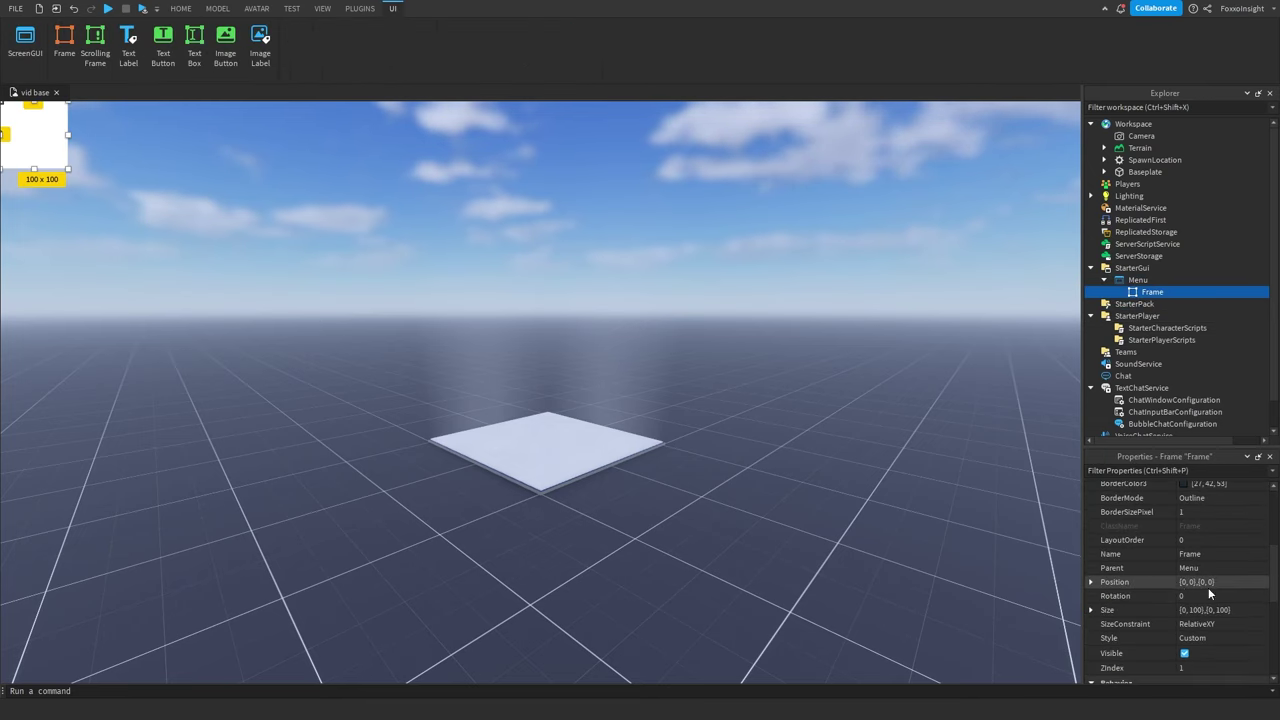
click(1091, 610)
click(1104, 623)
scroll(1104, 622, down, 2)
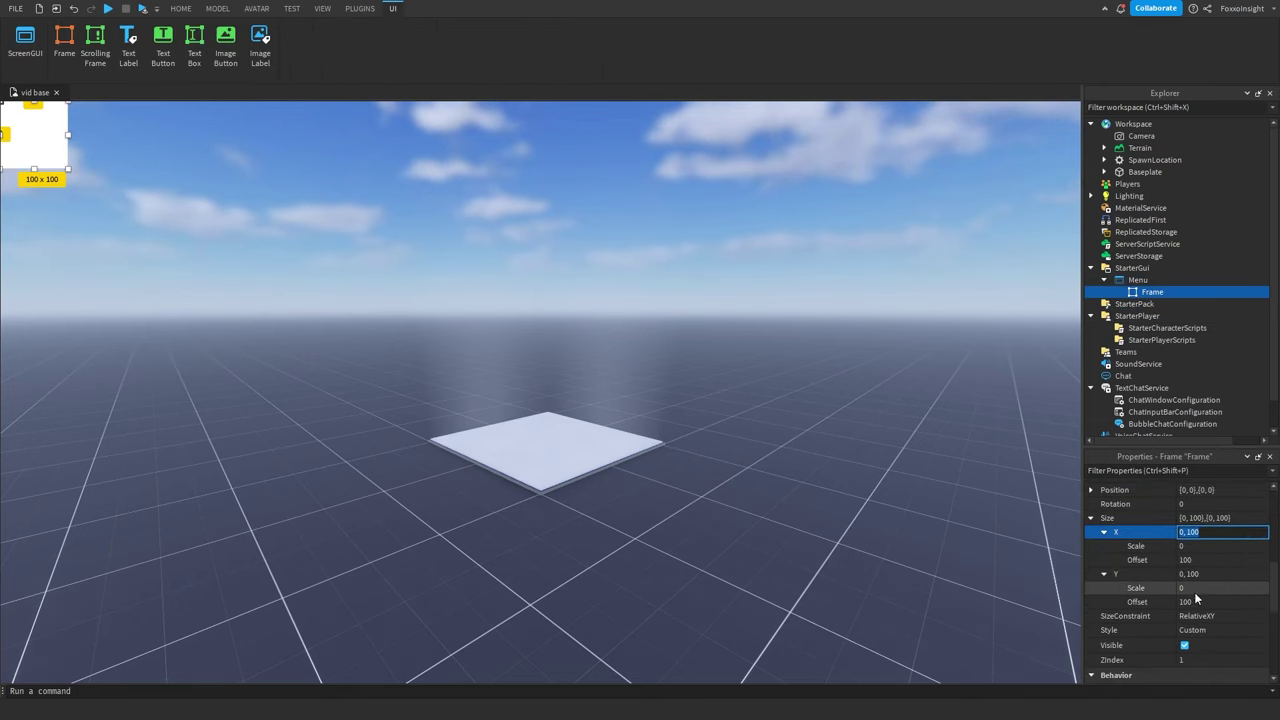
click(1199, 601)
text(0)
click(1198, 563)
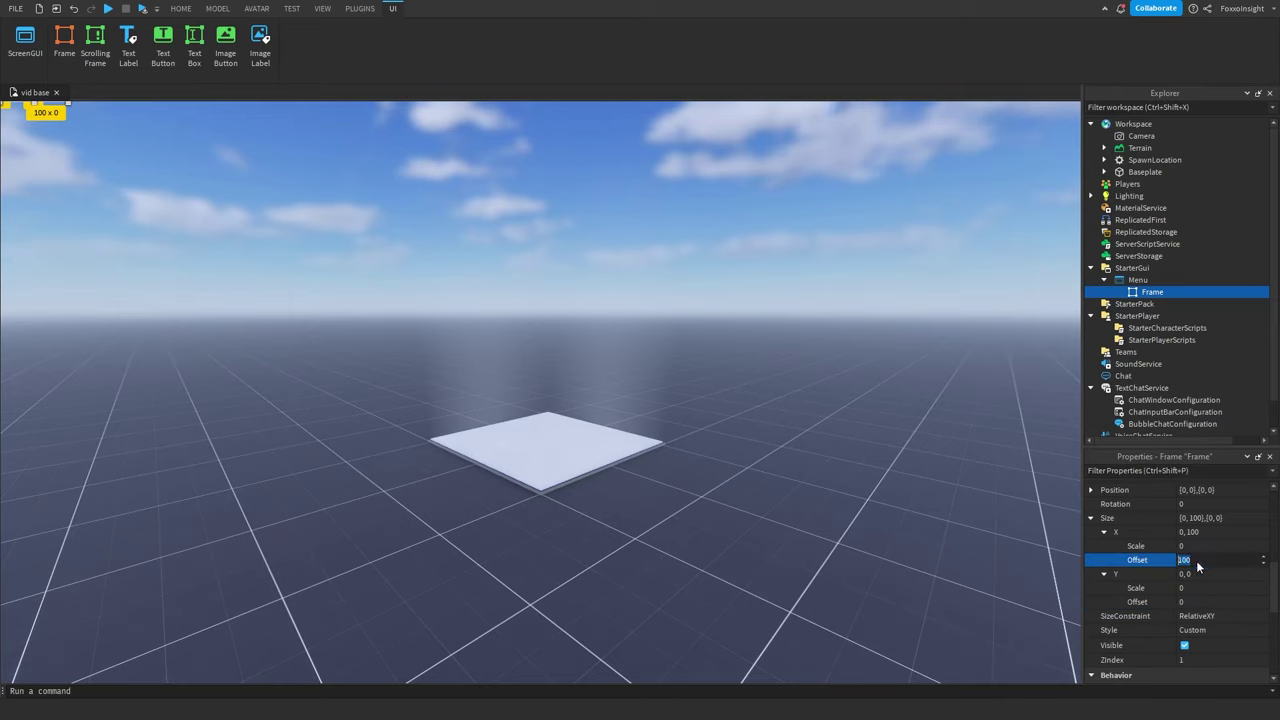
text(0)
Set the frame's X and Y size scale to 1 so it fills the whole screen.
click(1192, 549)
text(1)
click(1188, 588)
text(1)
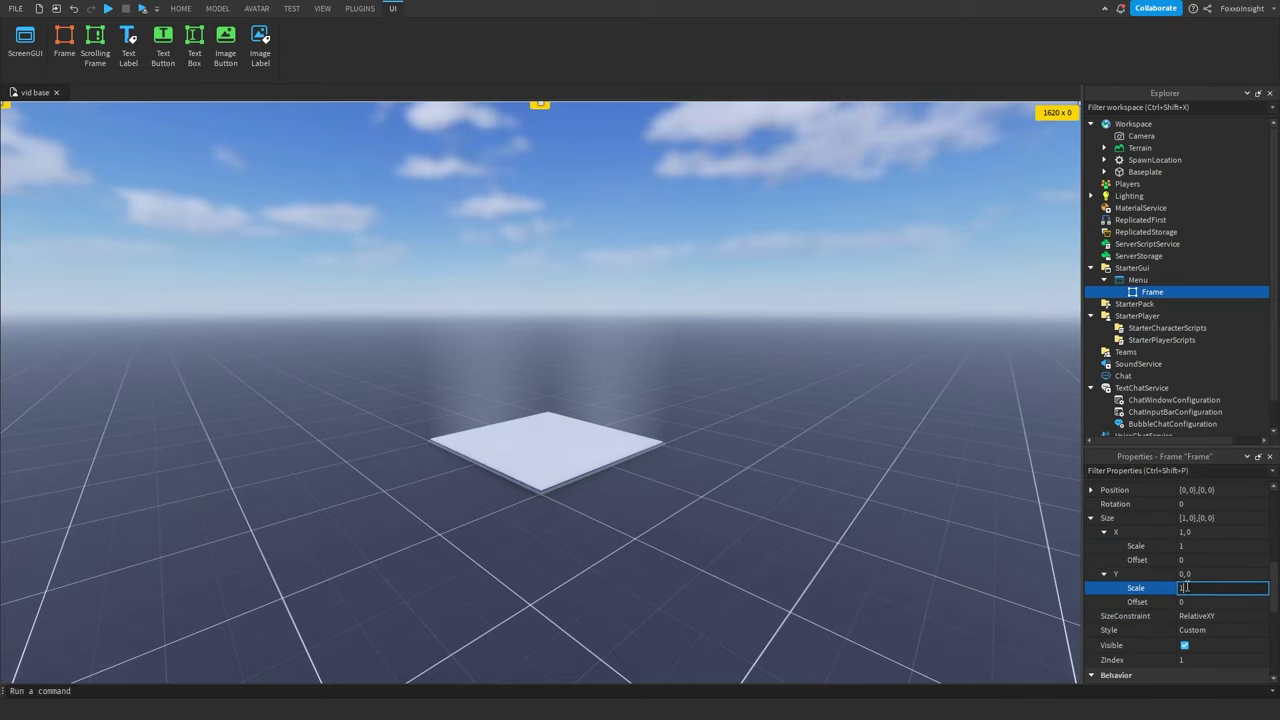
key(Return)
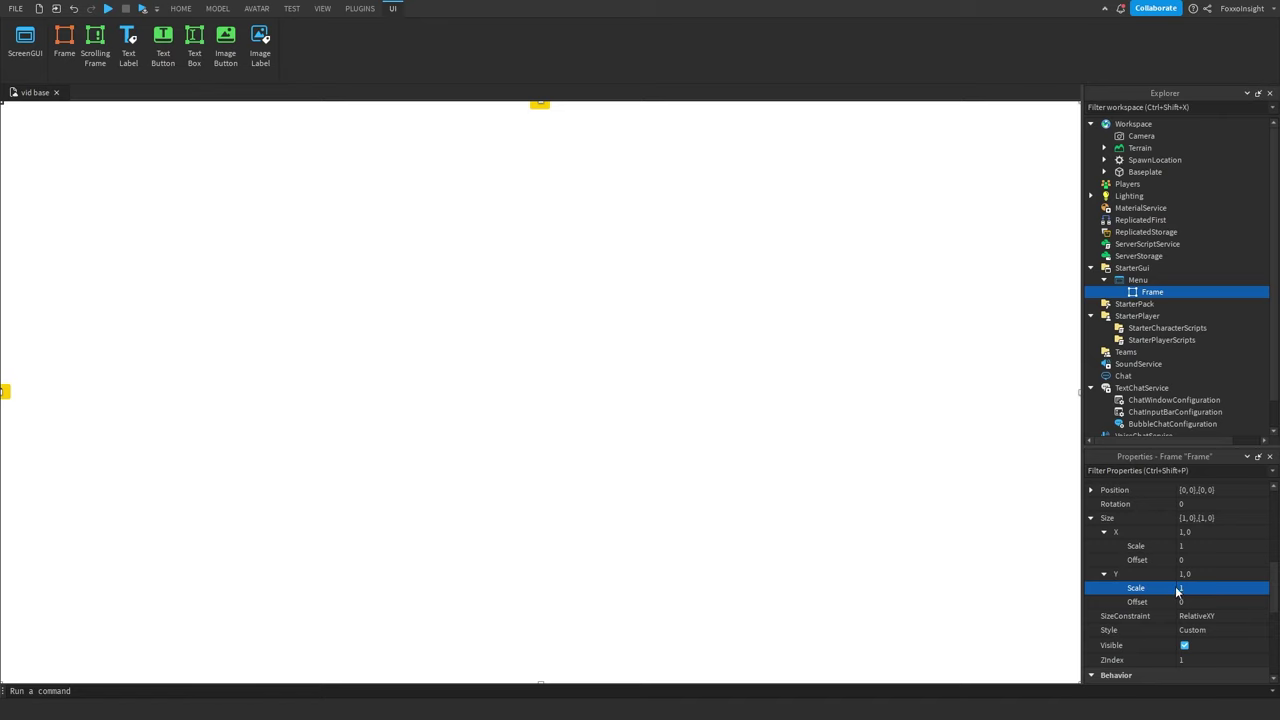
Make the full-screen frame invisible by setting its background transparency to 1.
scroll(1176, 588, up, 4)
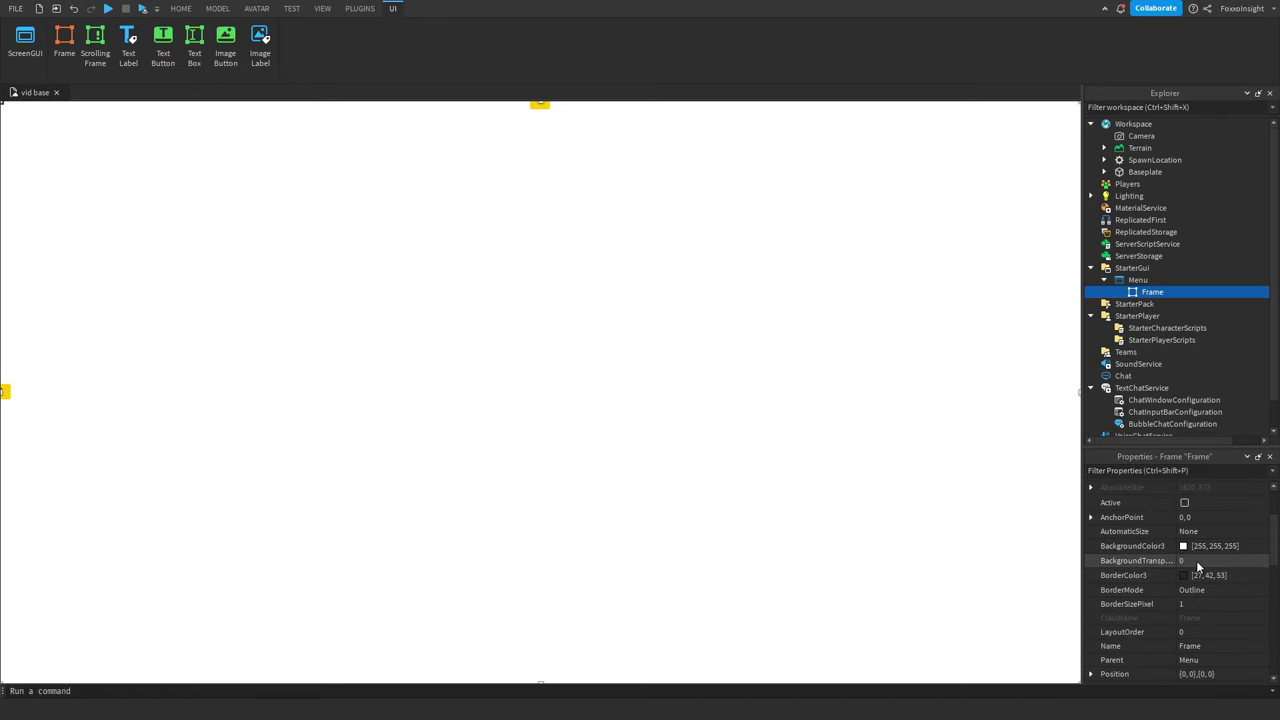
click(1196, 560)
text(1)
key(Return)
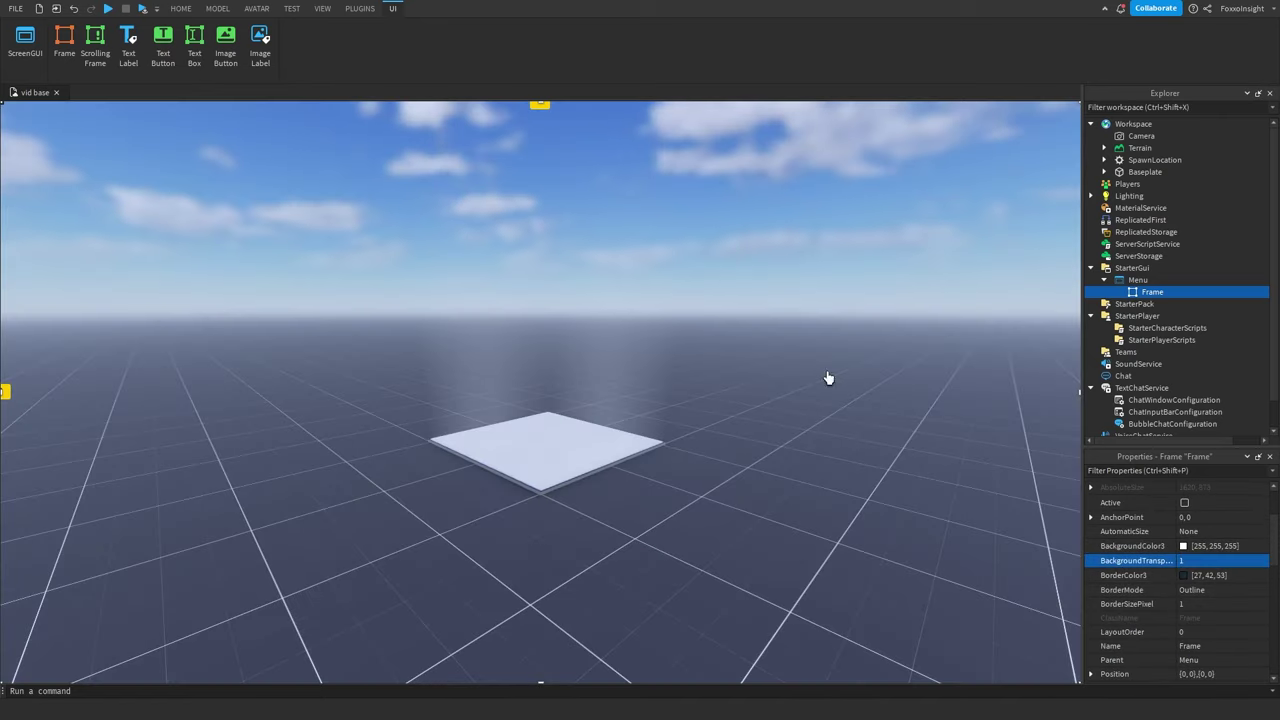
Rename the full-screen frame inside Menu to MainFrame.
click(1152, 292)
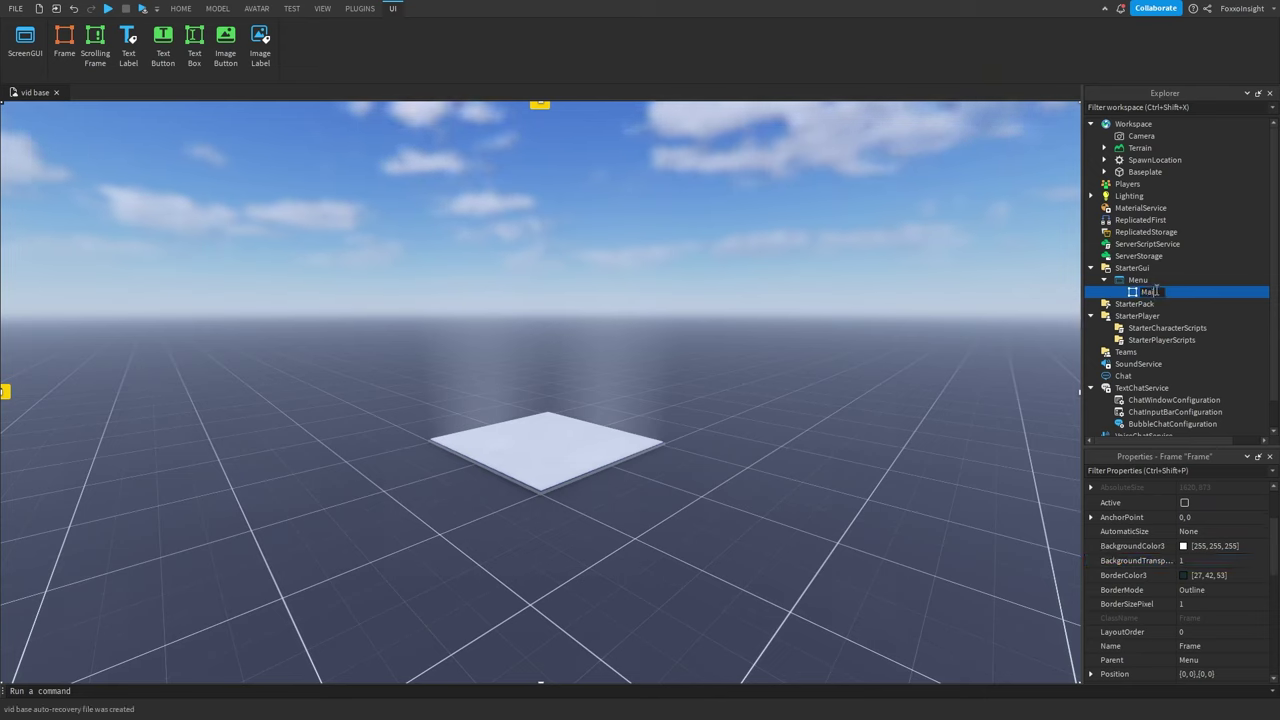
text(Mai)
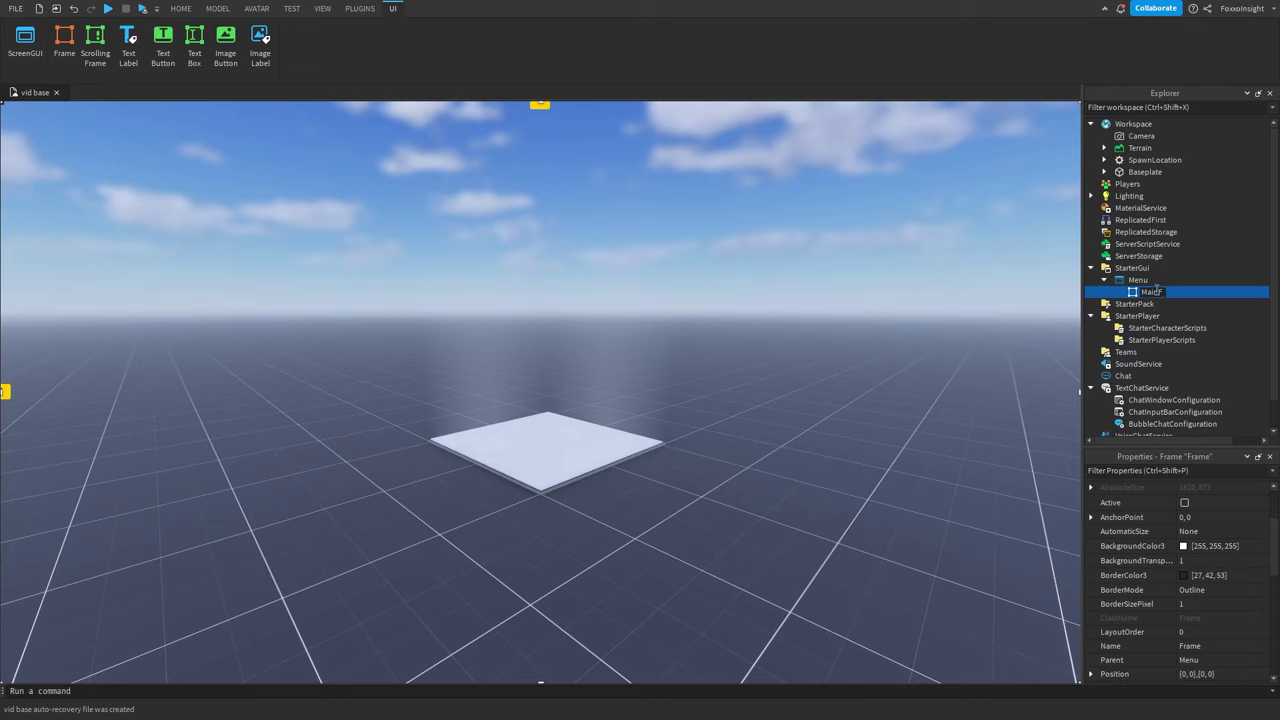
text(nFrame)
key(Return)
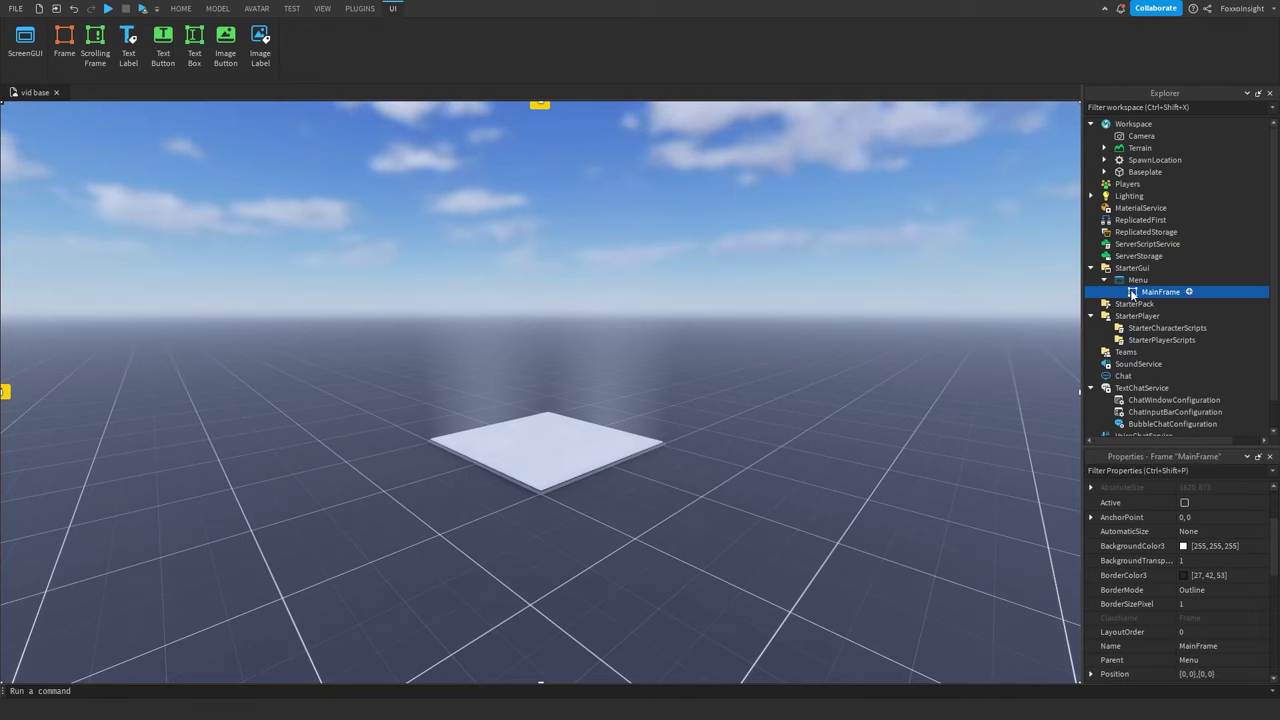
Nest a duplicate of MainFrame inside the original and set the copy's background transparency to 0.
key(ctrl+d)
drag(1159, 309, 1158, 291)
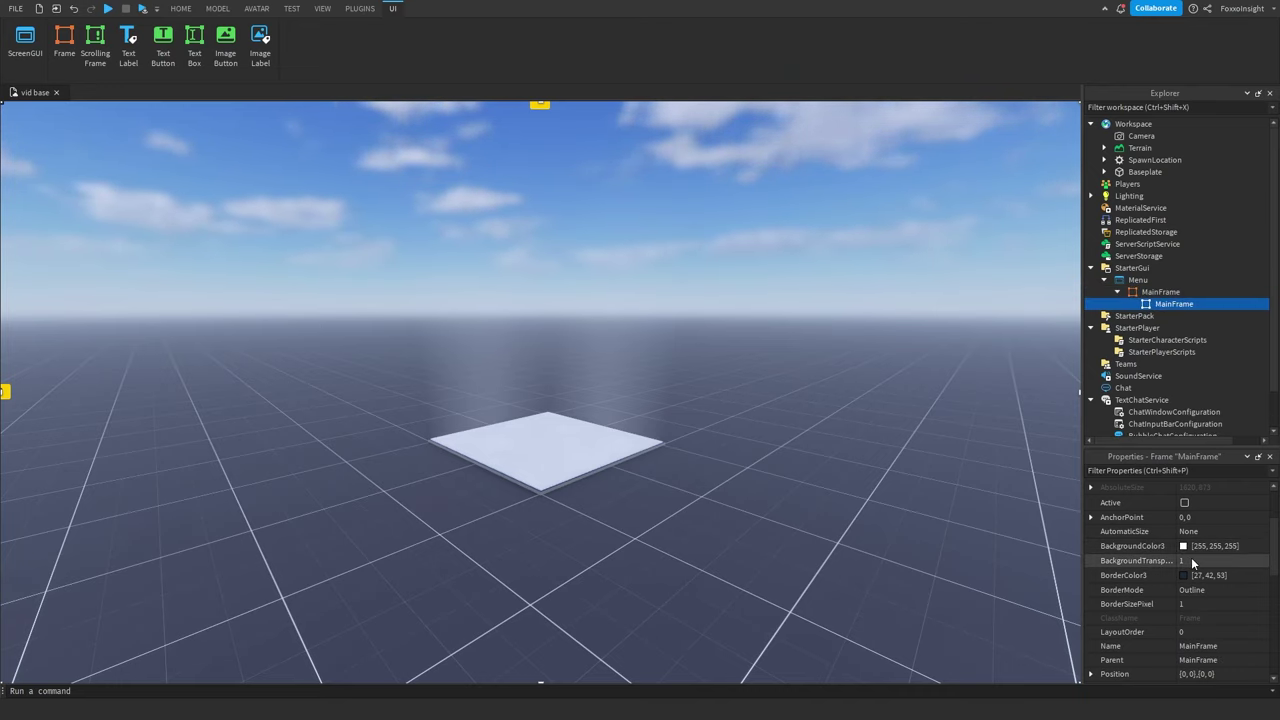
click(1191, 561)
text(0)
Shrink the nested frame to about 579 x 238 px and center it horizontally about 127 px below the viewport's upper edge.
drag(1079, 614, 860, 526)
click(867, 592)
click(1174, 304)
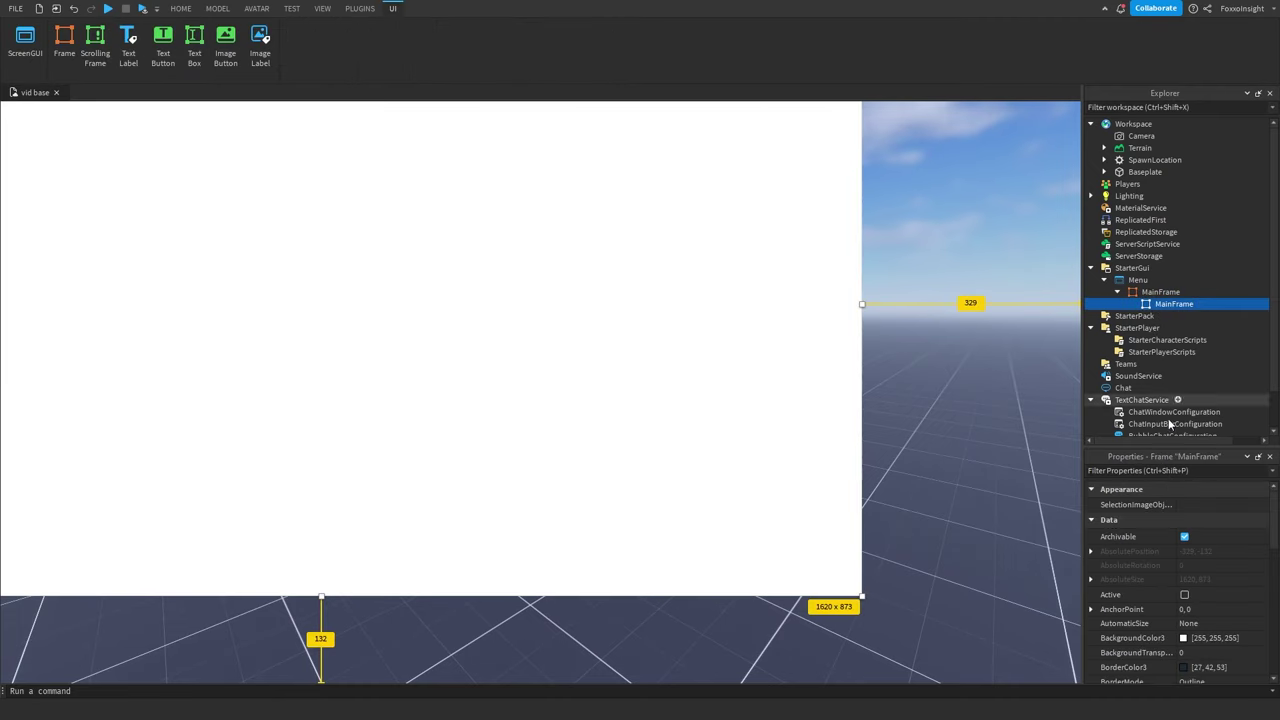
drag(861, 595, 328, 261)
drag(254, 174, 739, 338)
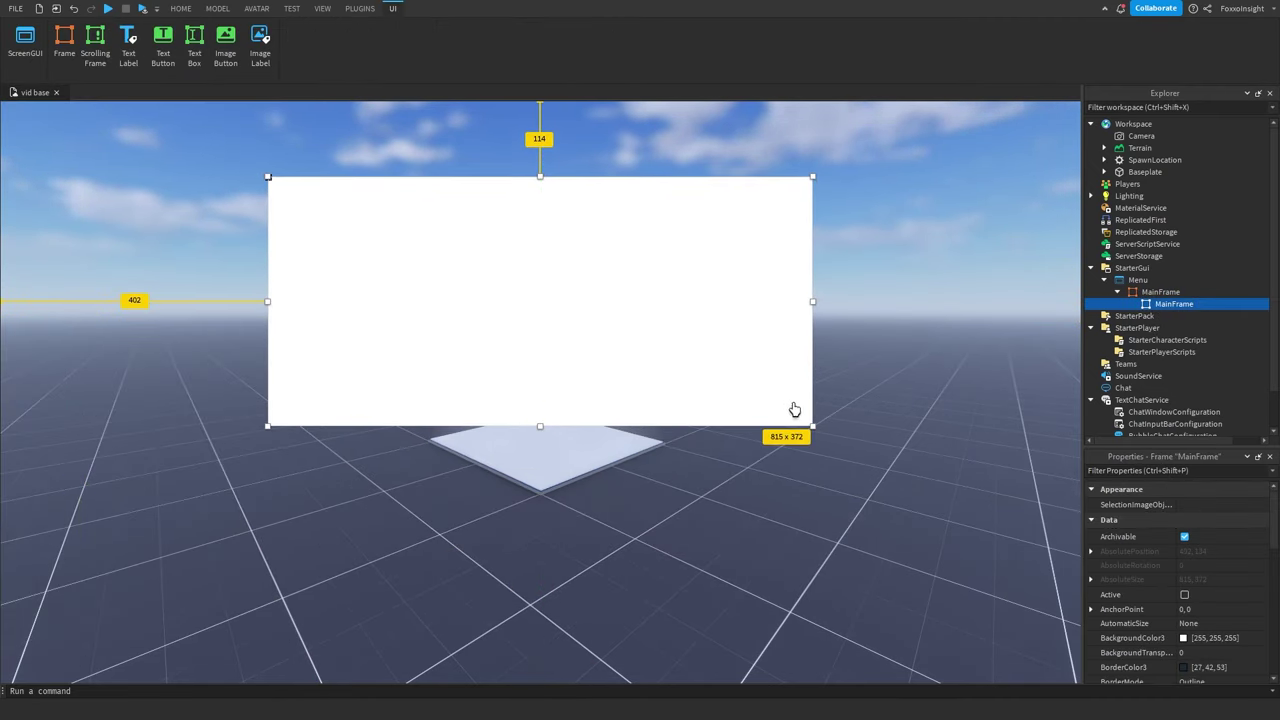
drag(811, 427, 655, 335)
drag(560, 280, 634, 297)
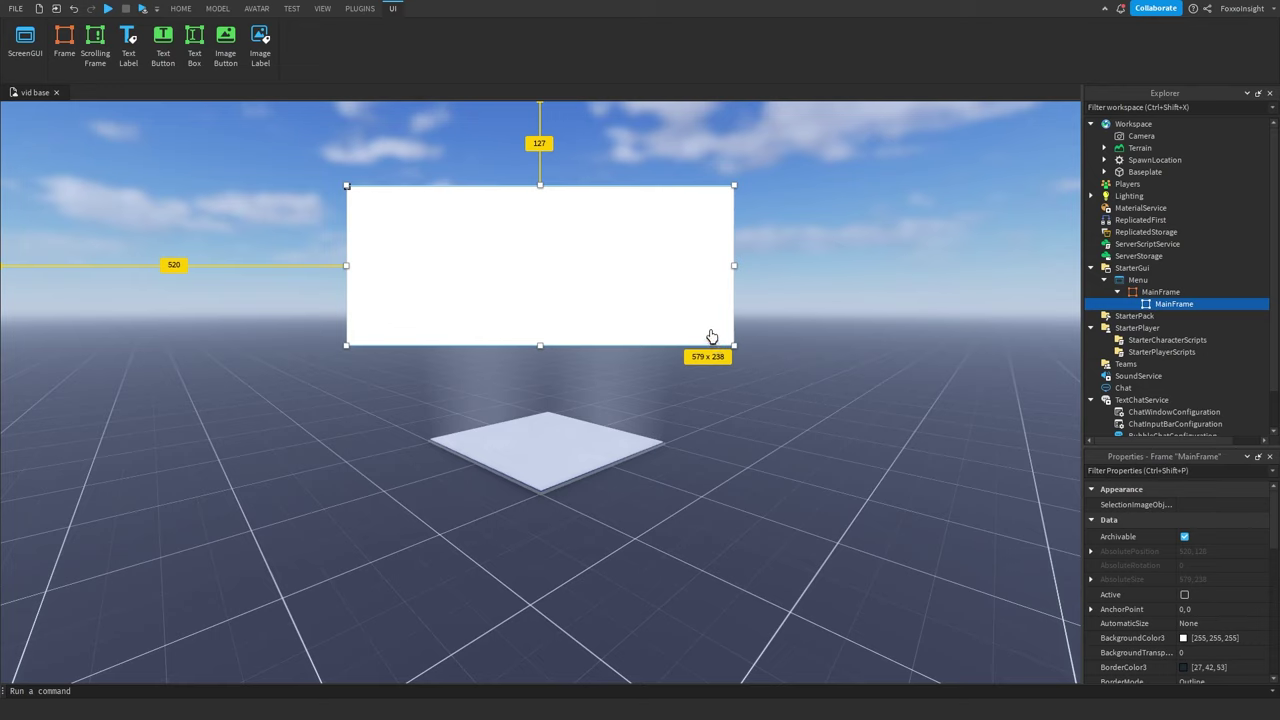
Duplicate the nested frame, resize the copy to about 319 x 271 px, and center it about 53 px above the viewport's lower edge.
key(ctrl+d)
drag(591, 309, 592, 534)
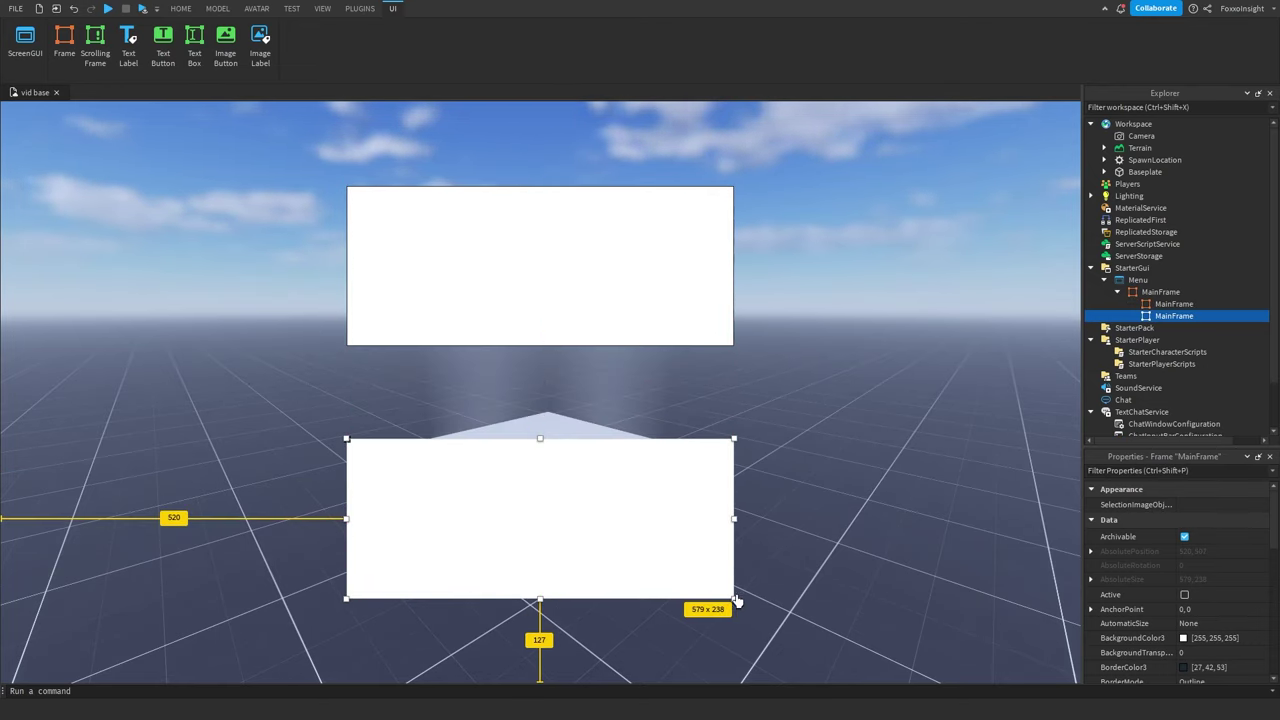
drag(734, 608, 557, 622)
drag(454, 539, 539, 567)
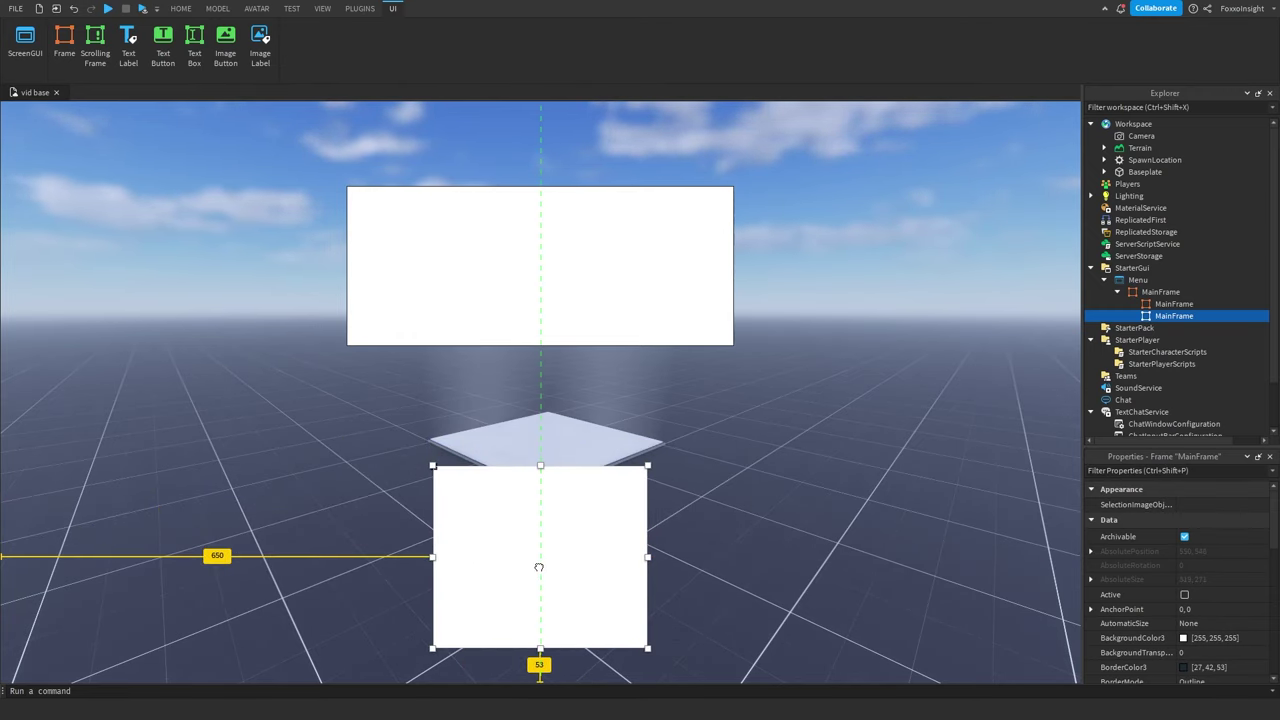
Rename the lower nested frame to Buttons and the upper one to Title.
click(1180, 316)
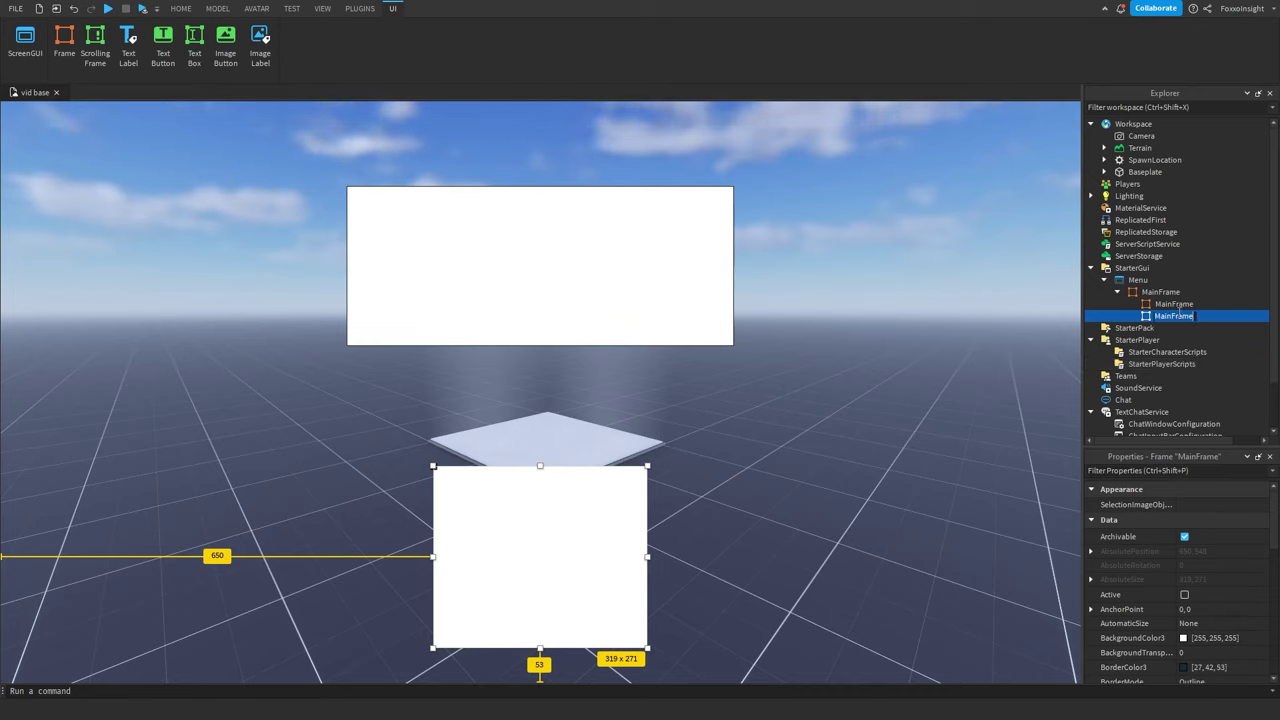
text(Buttons)
key(Return)
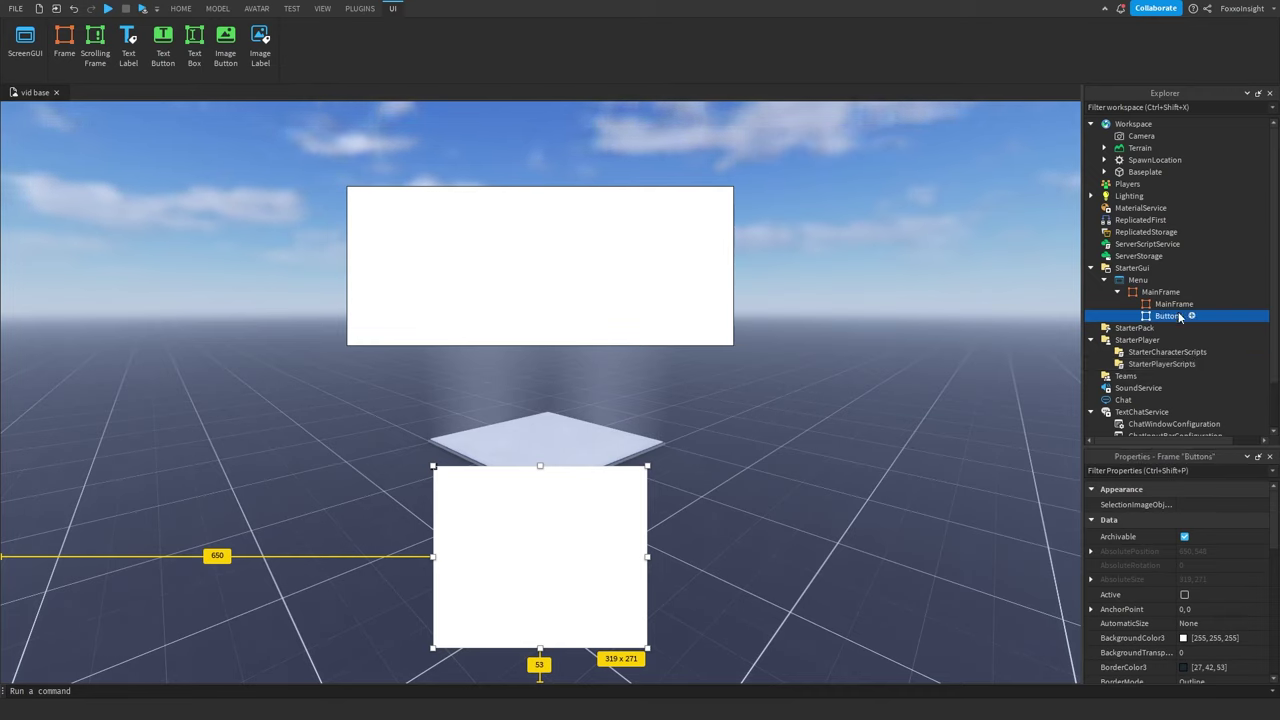
click(1170, 305)
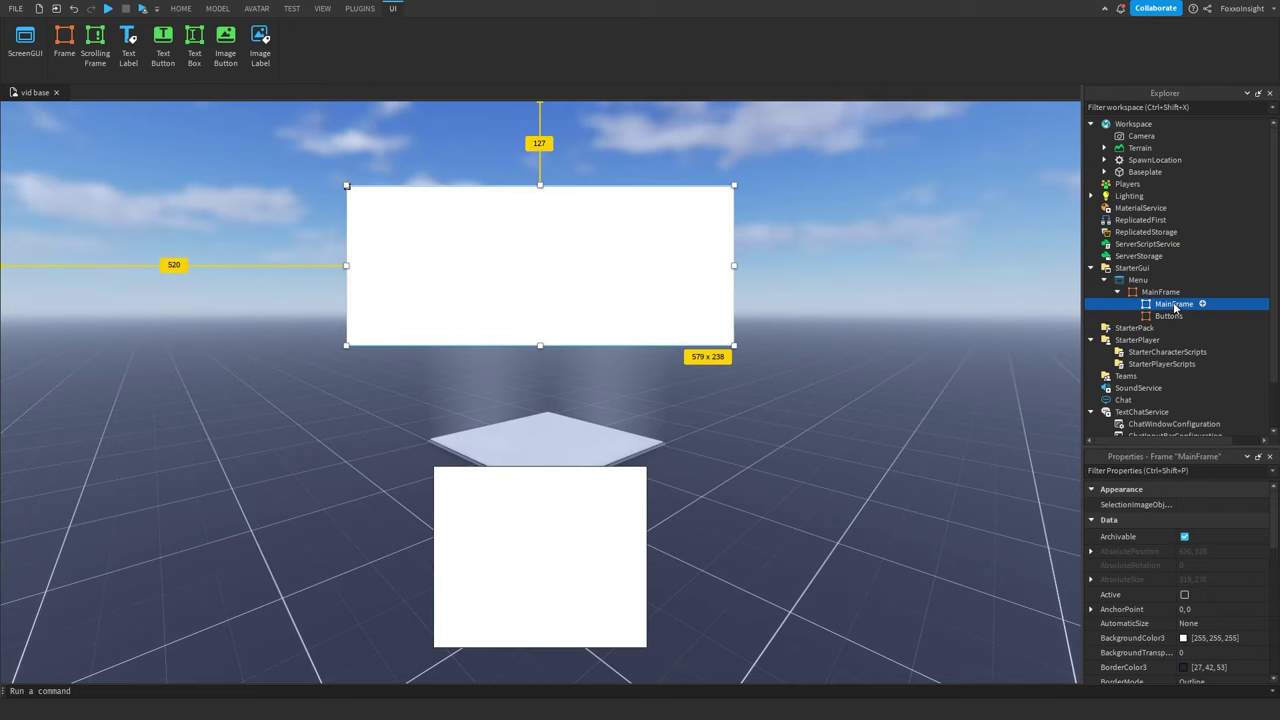
click(1176, 306)
text(Titl)
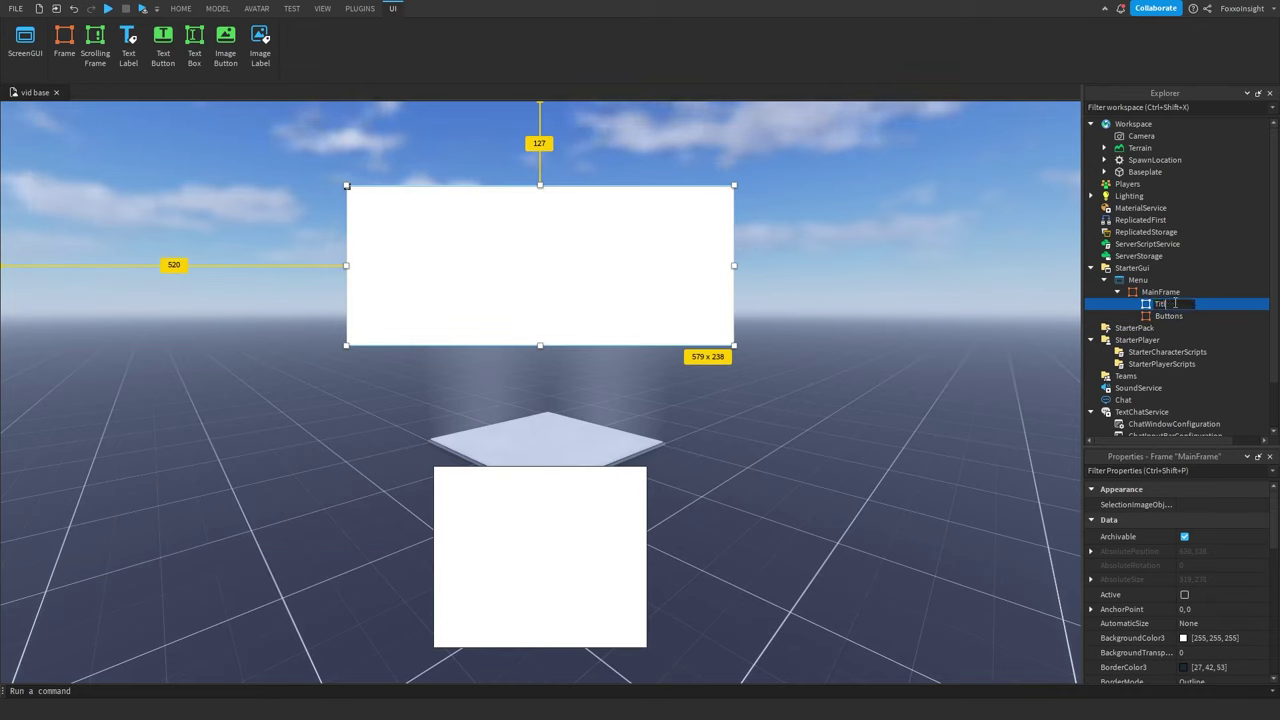
text(e)
key(Return)
Insert a new Frame object inside the Buttons frame.
click(1192, 316)
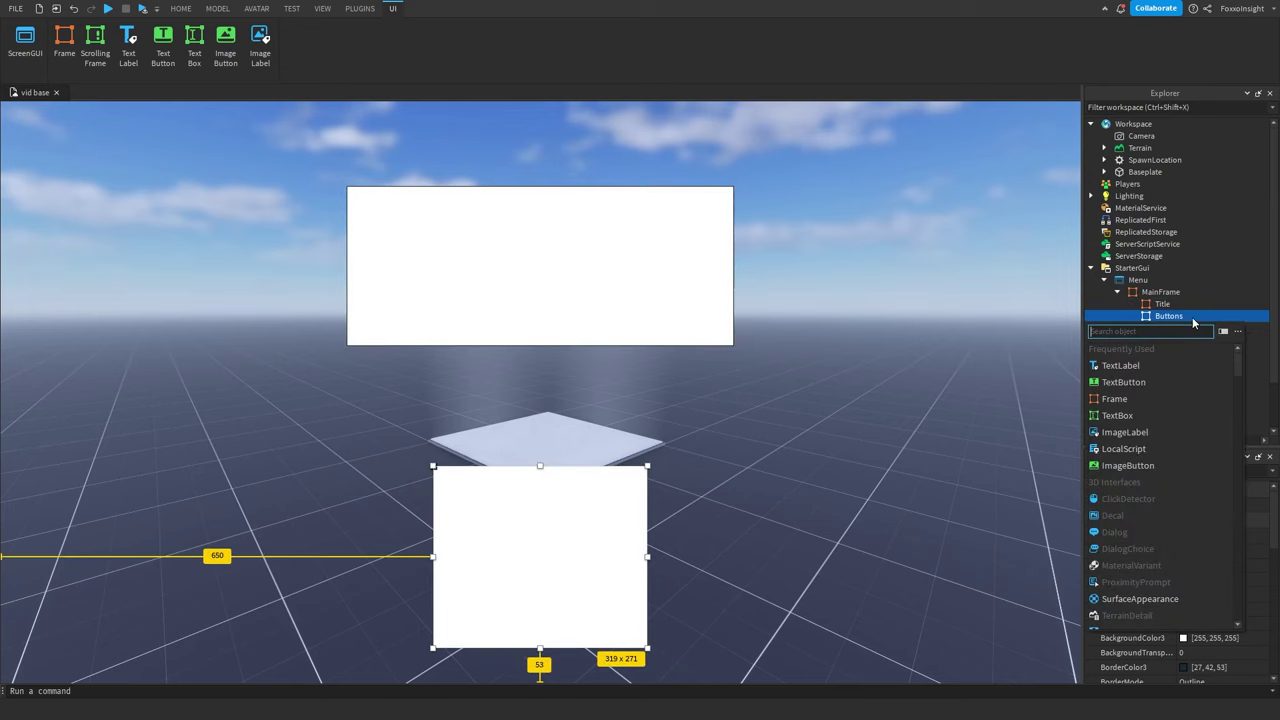
click(1155, 295)
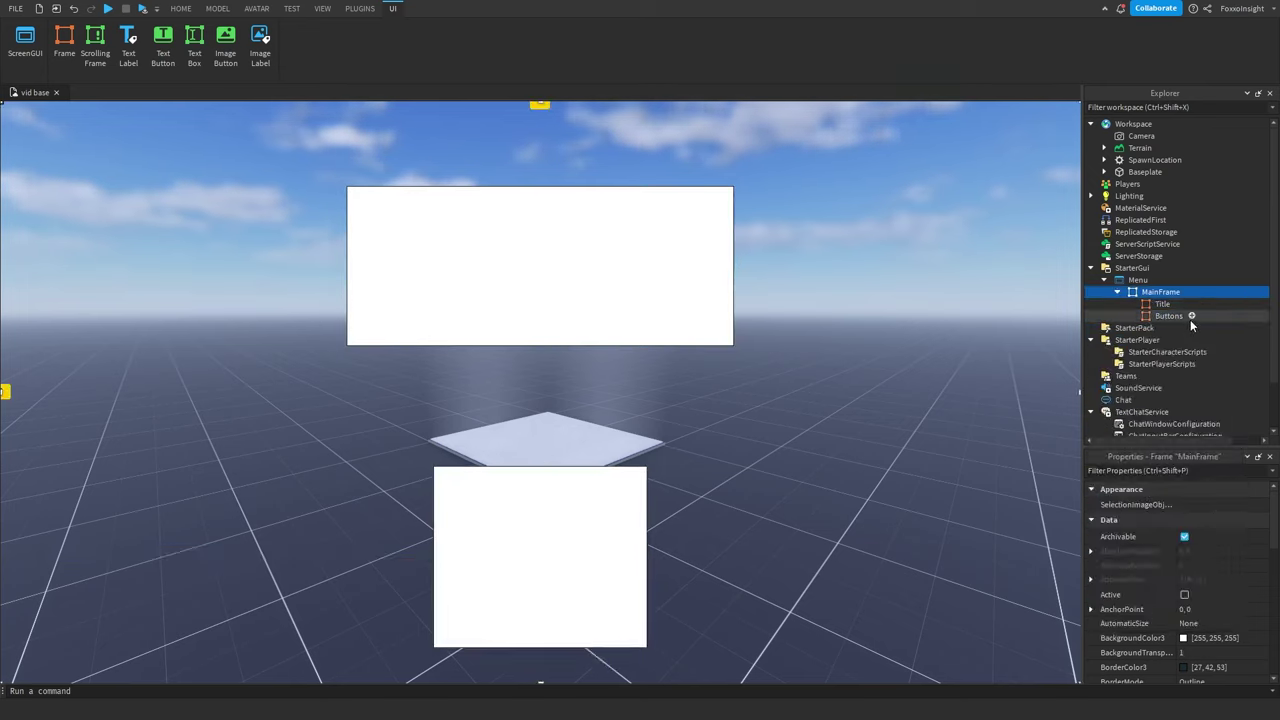
click(1190, 317)
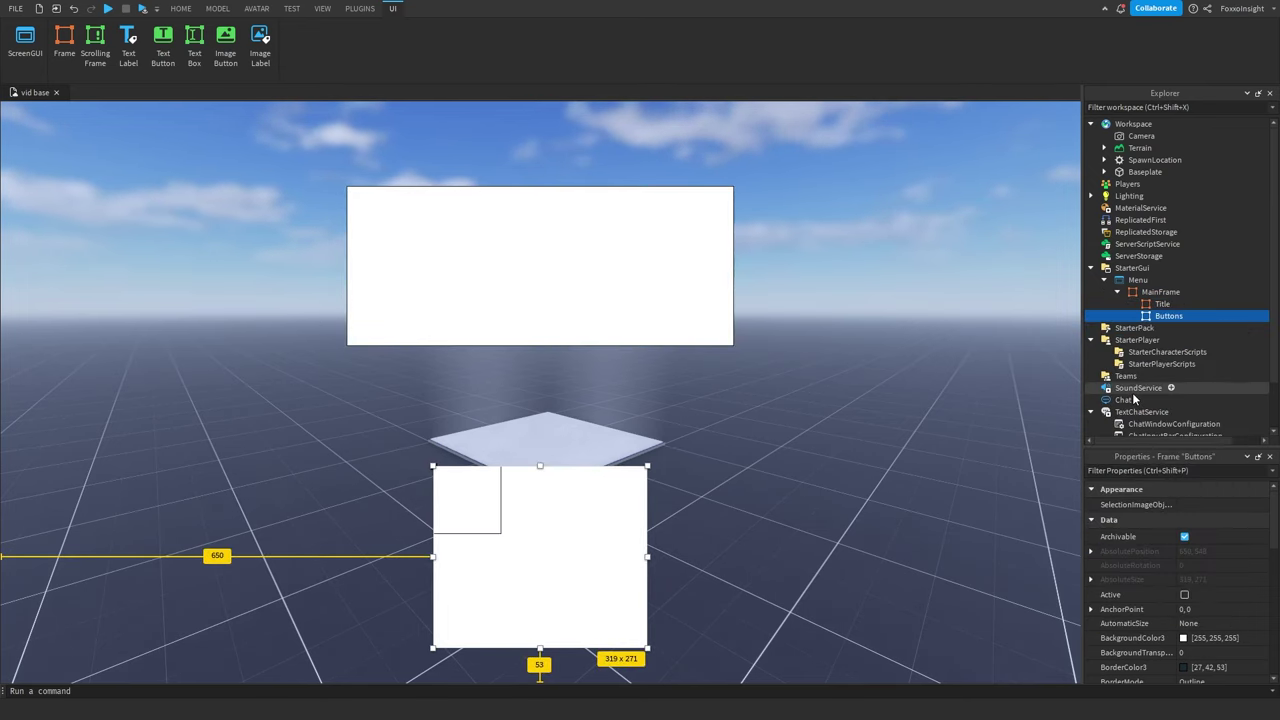
Set the X and Y size offsets of the new frame inside Buttons to 0.
click(1160, 327)
scroll(1150, 550, down, 4)
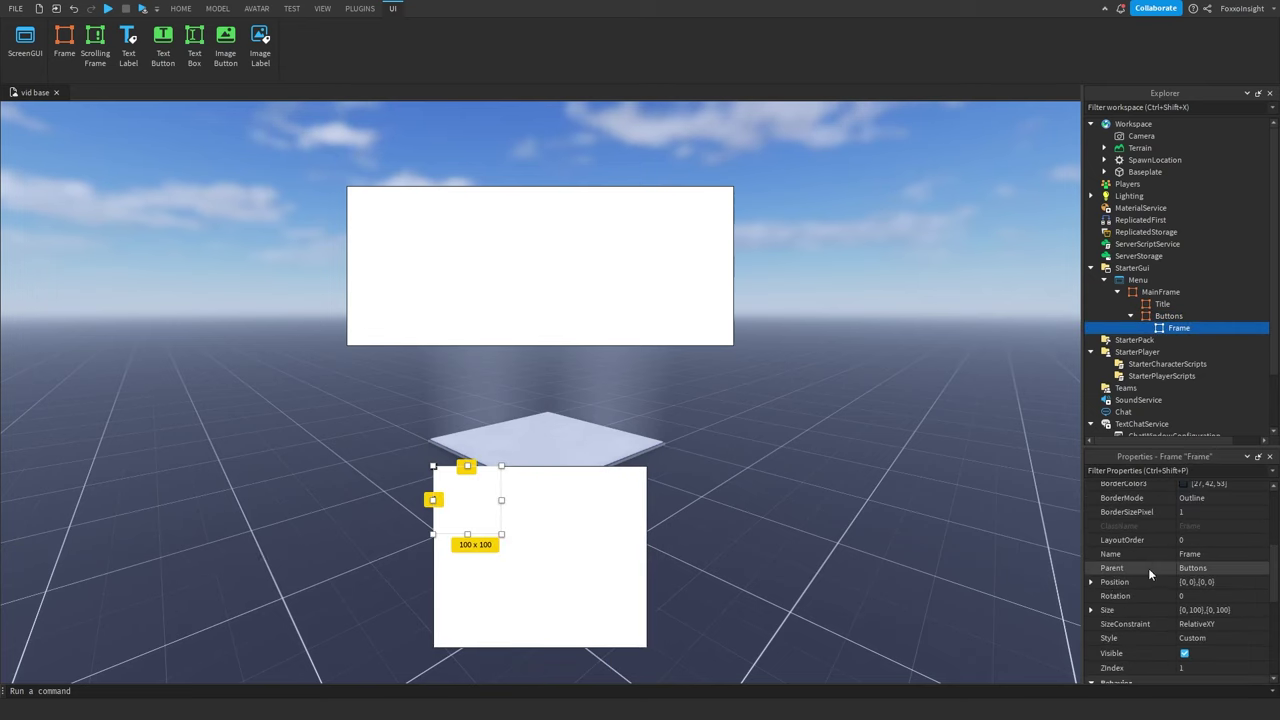
click(1091, 610)
scroll(1192, 595, down, 2)
click(1198, 602)
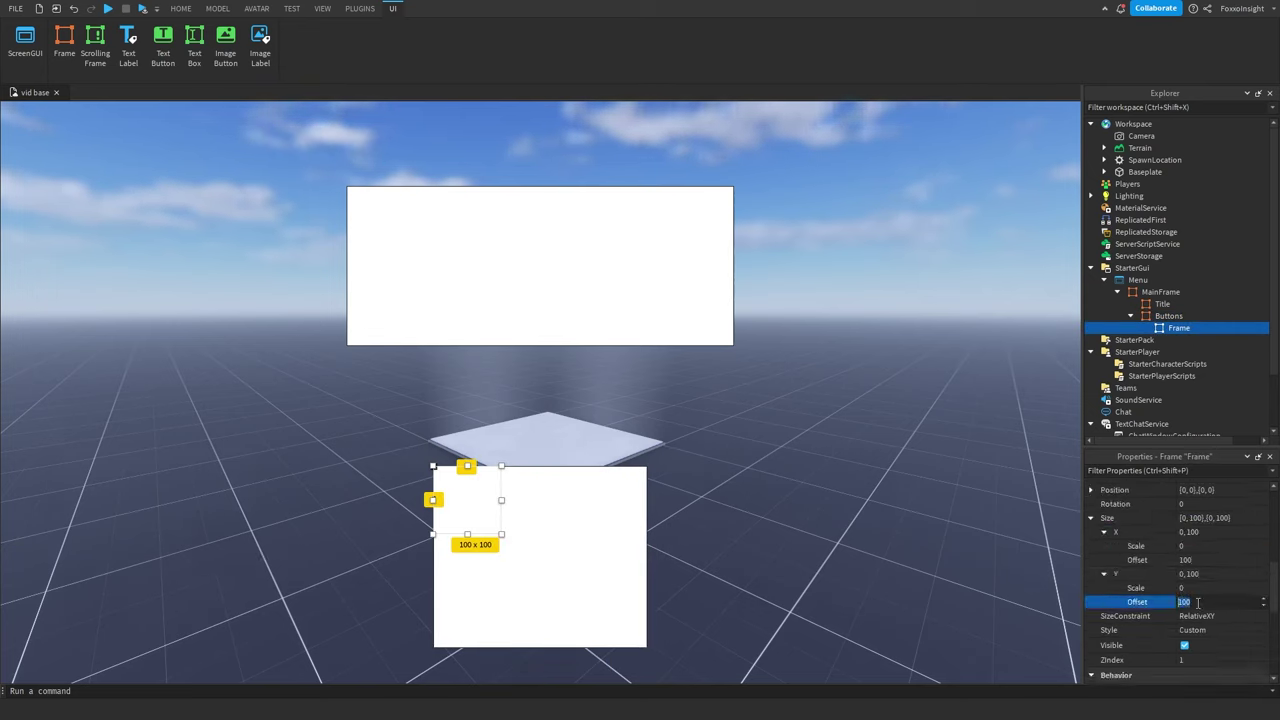
text(0)
click(1204, 558)
text(0)
Set the new frame's X and Y size scale to 1 so it fills the Buttons frame.
click(1202, 546)
text(1)
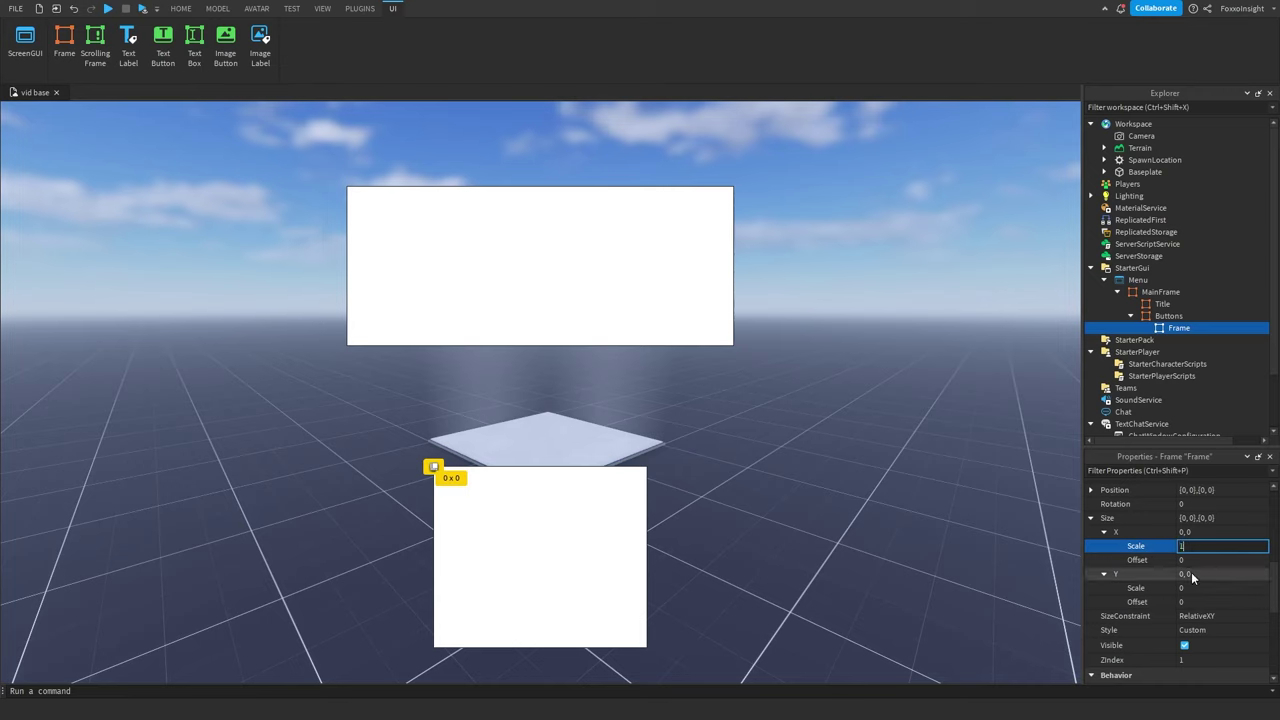
click(1195, 588)
text(1)
key(Return)
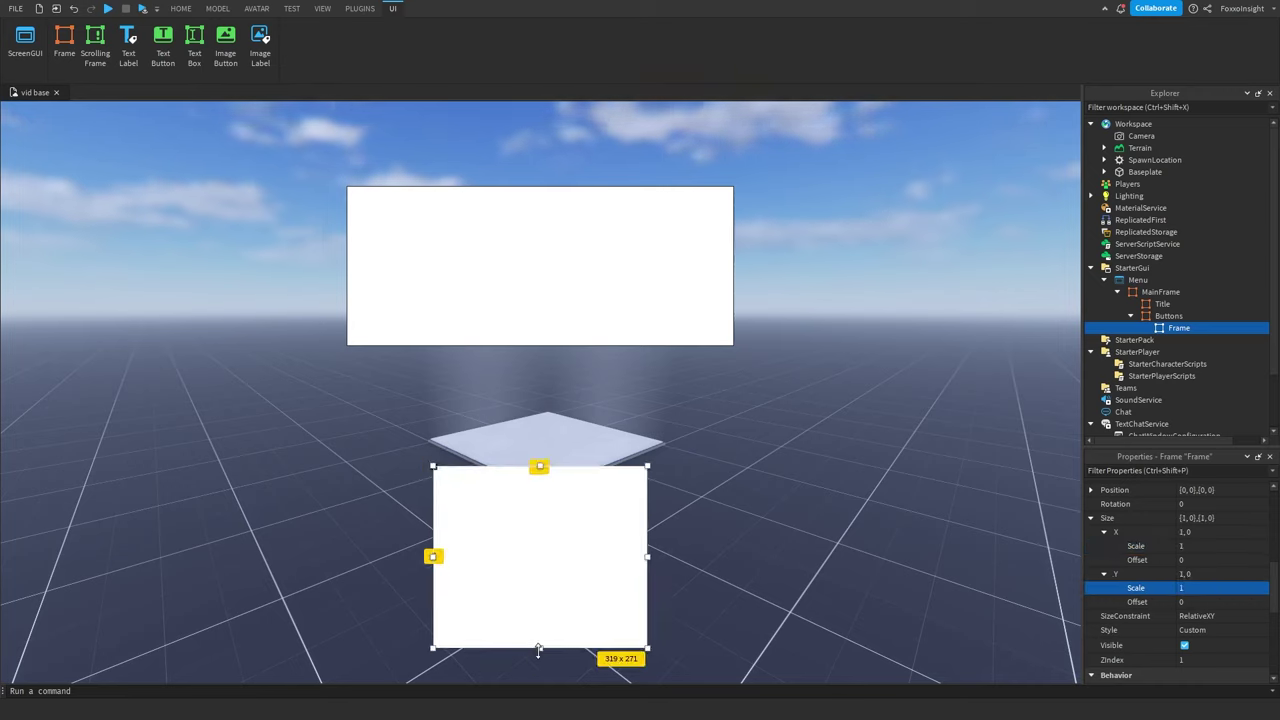
Reduce the new frame's height to about 80 px and duplicate it twice, stacking three evenly spaced frames inside Buttons.
drag(538, 649, 571, 611)
key(ctrl+d)
key(ctrl+d)
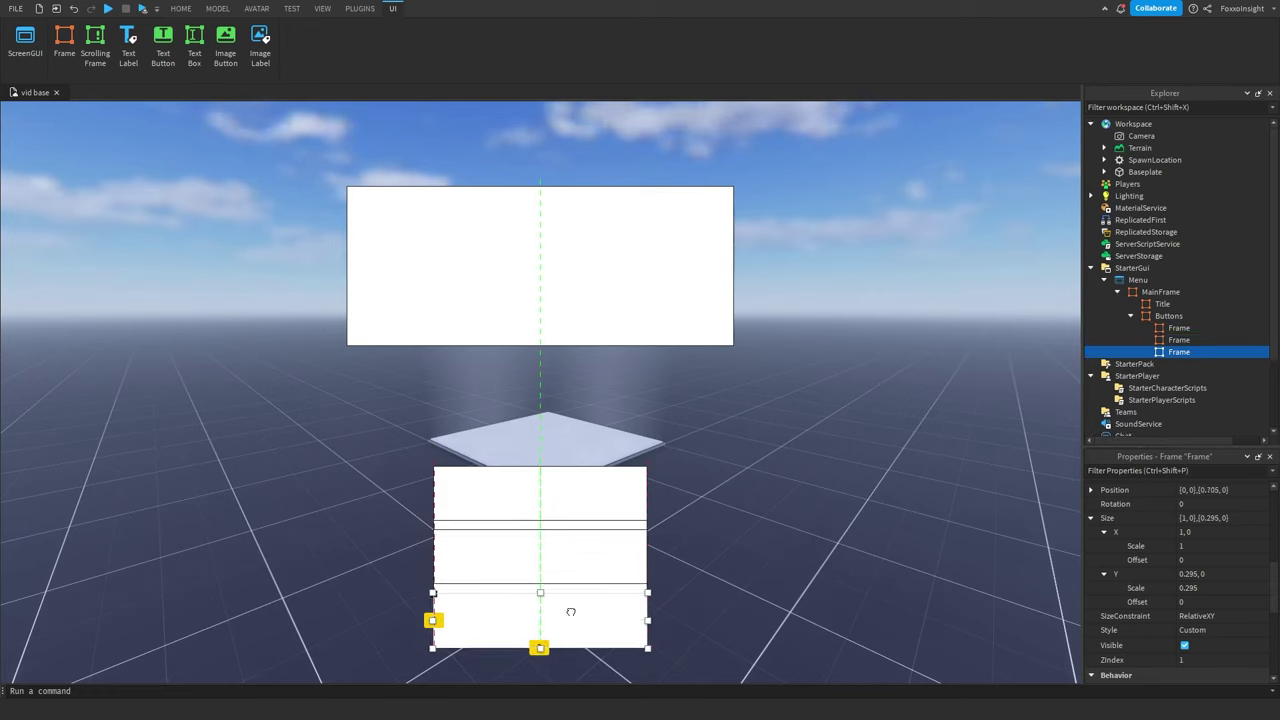
Set the Buttons frame's background transparency to 1 and clear the selection.
click(1168, 316)
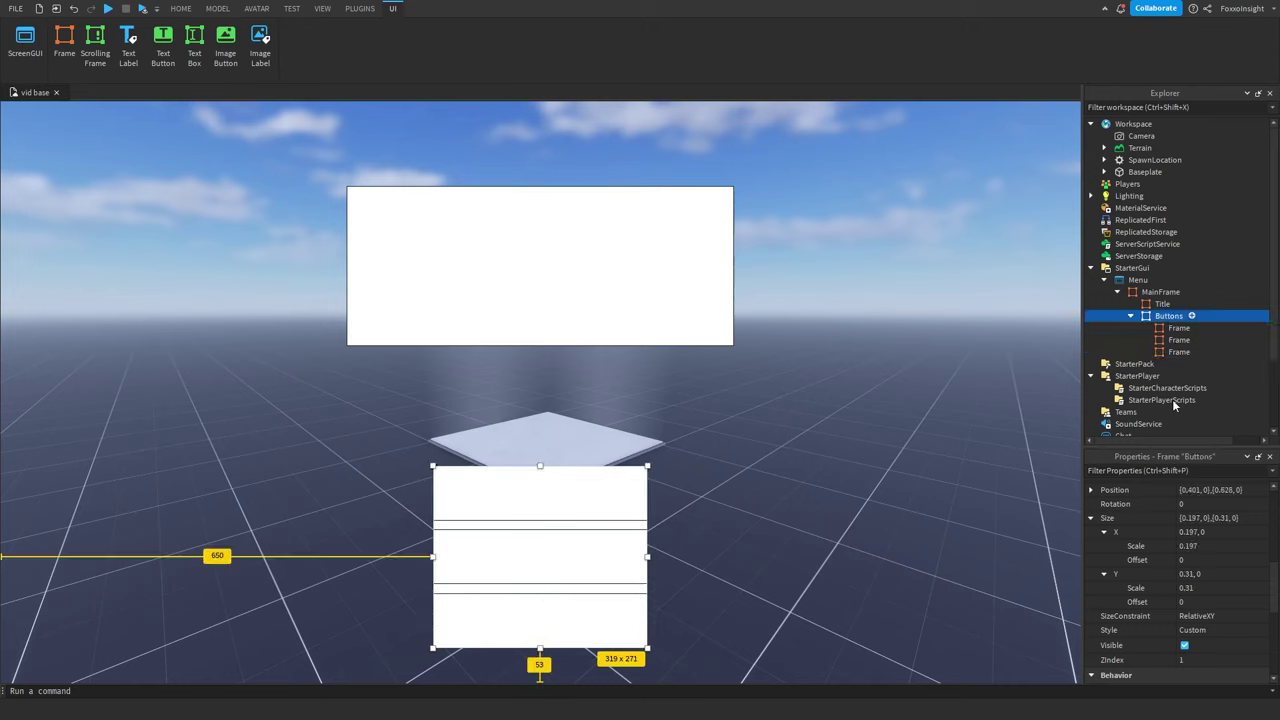
scroll(1196, 573, up, 4)
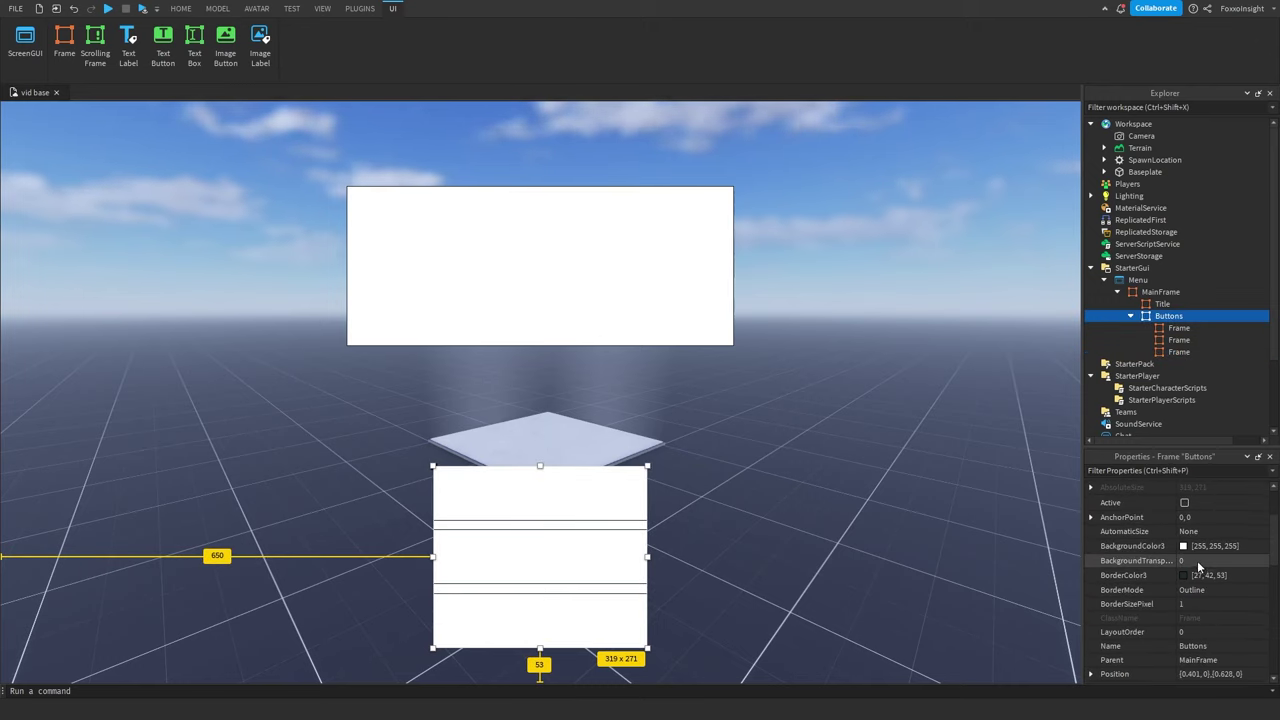
click(1198, 560)
text(1)
key(Return)
click(438, 562)
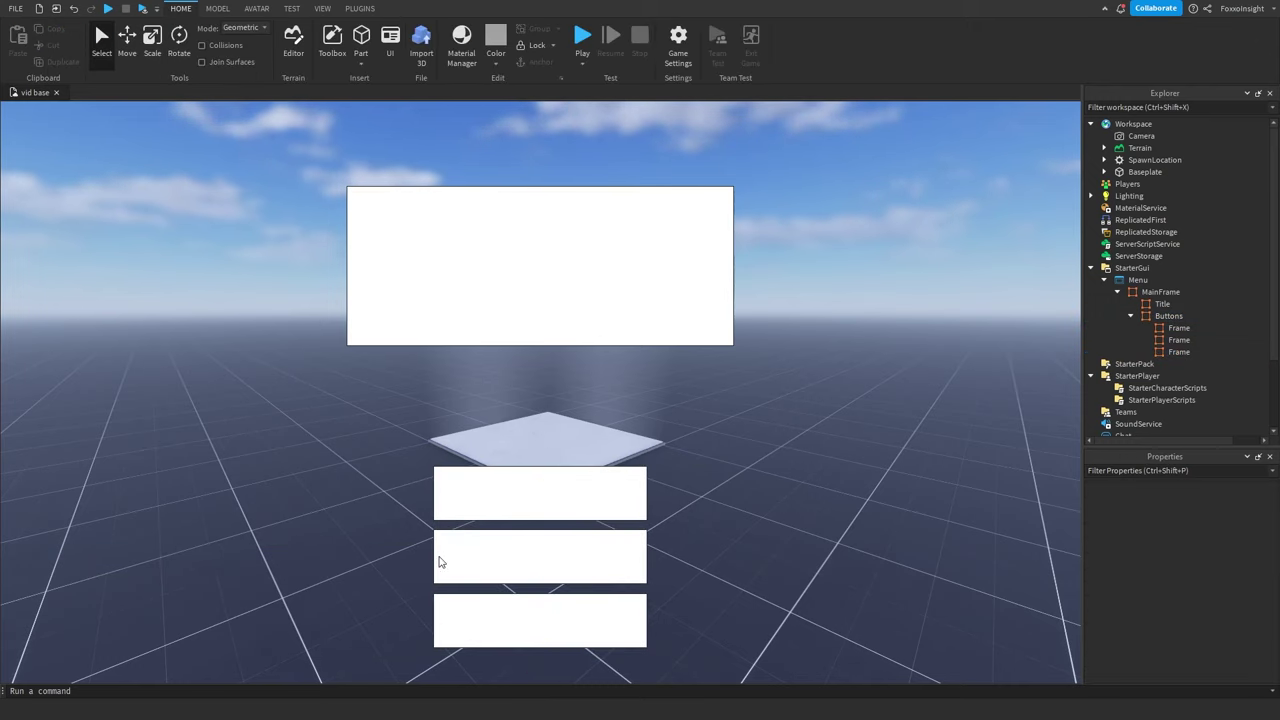
right_drag(629, 558, 622, 560)
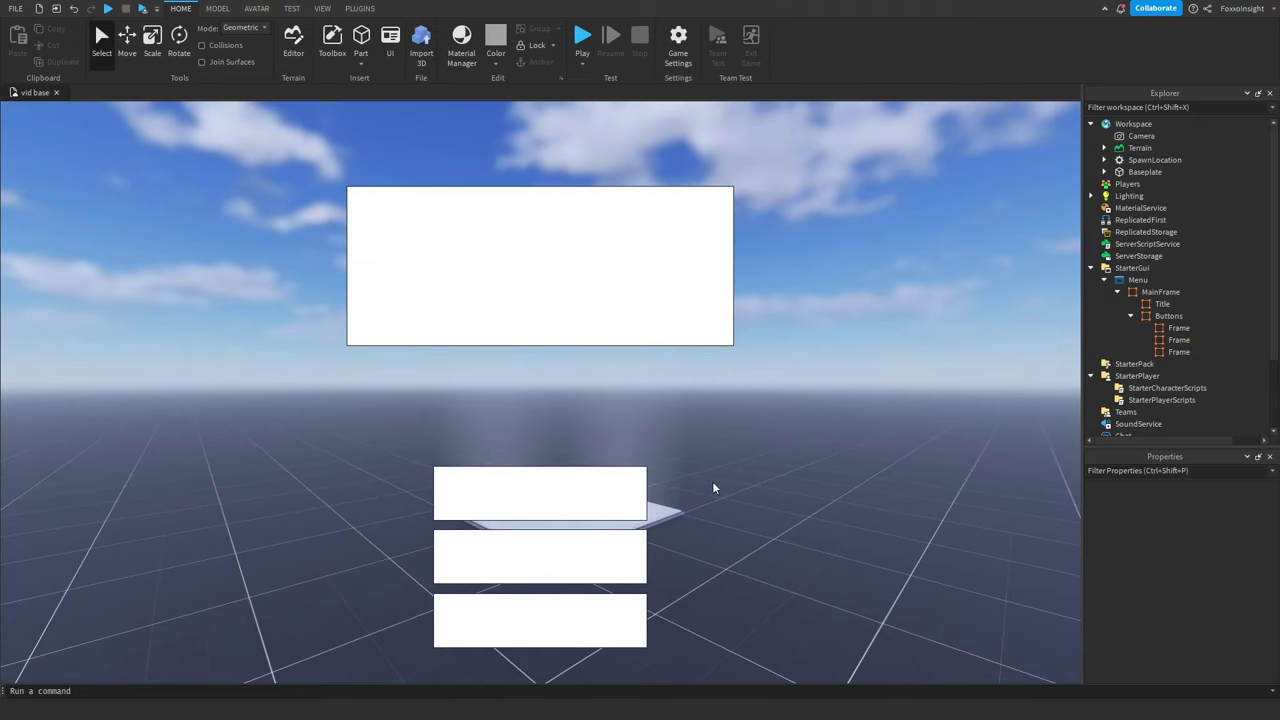
right_drag(713, 487, 386, 476)
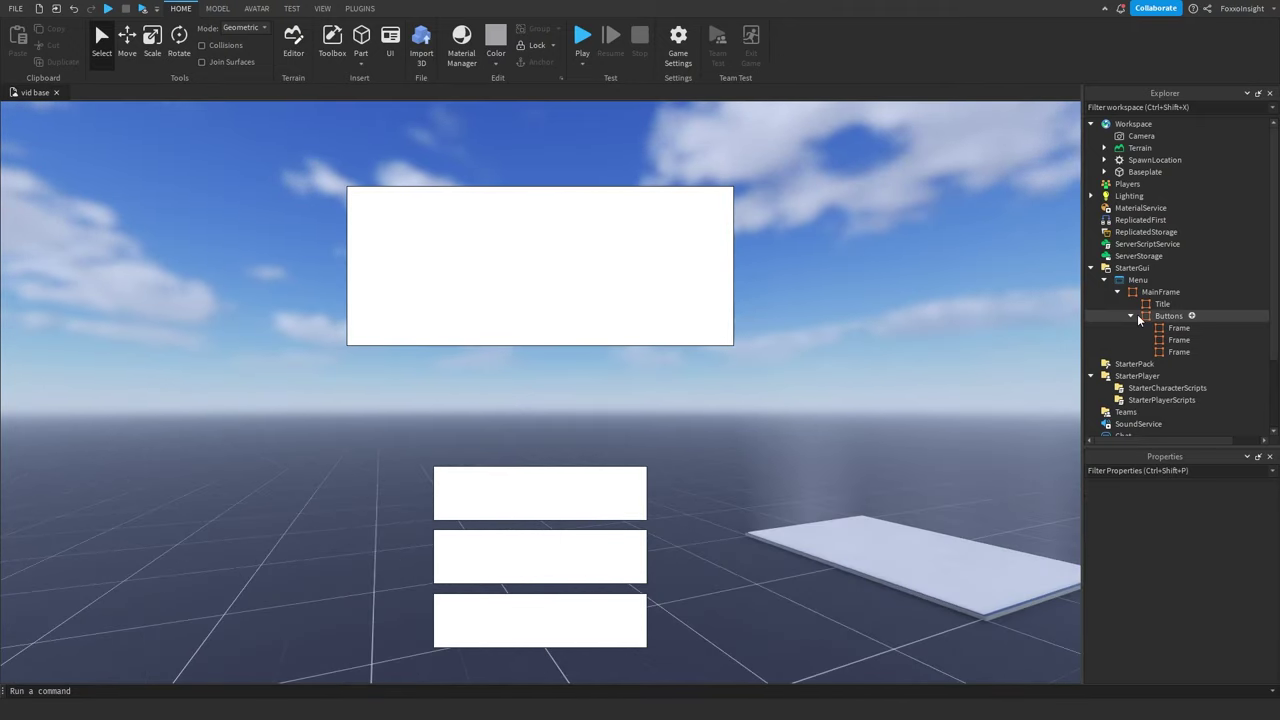
Rename the first frame inside Buttons to Play.
click(1181, 327)
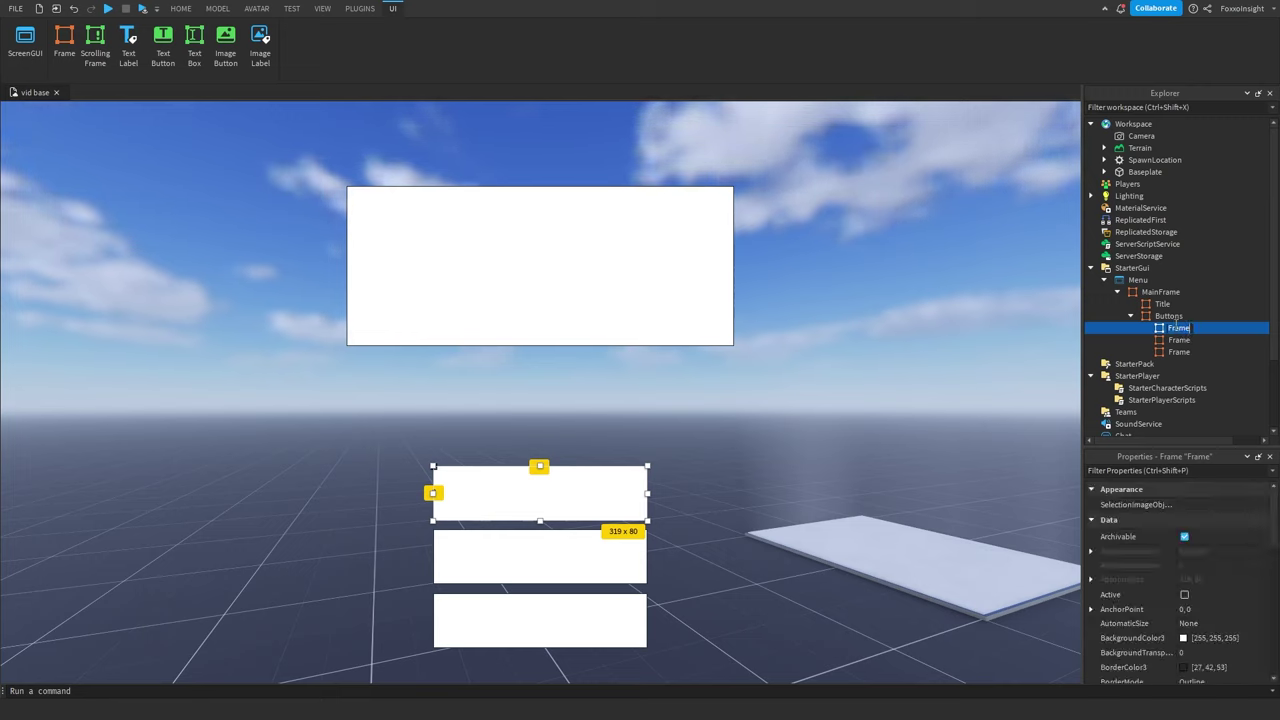
text(Play)
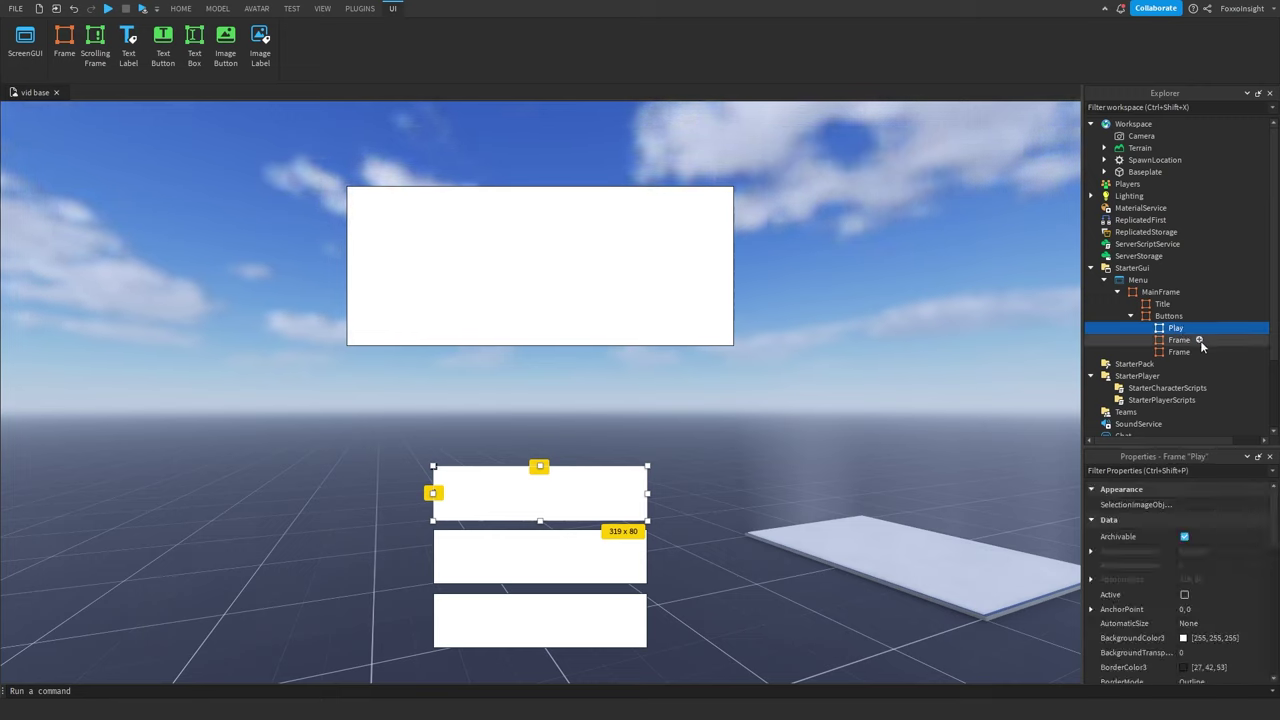
Rename the second and third frames inside Buttons to Settings and Credits.
click(1180, 340)
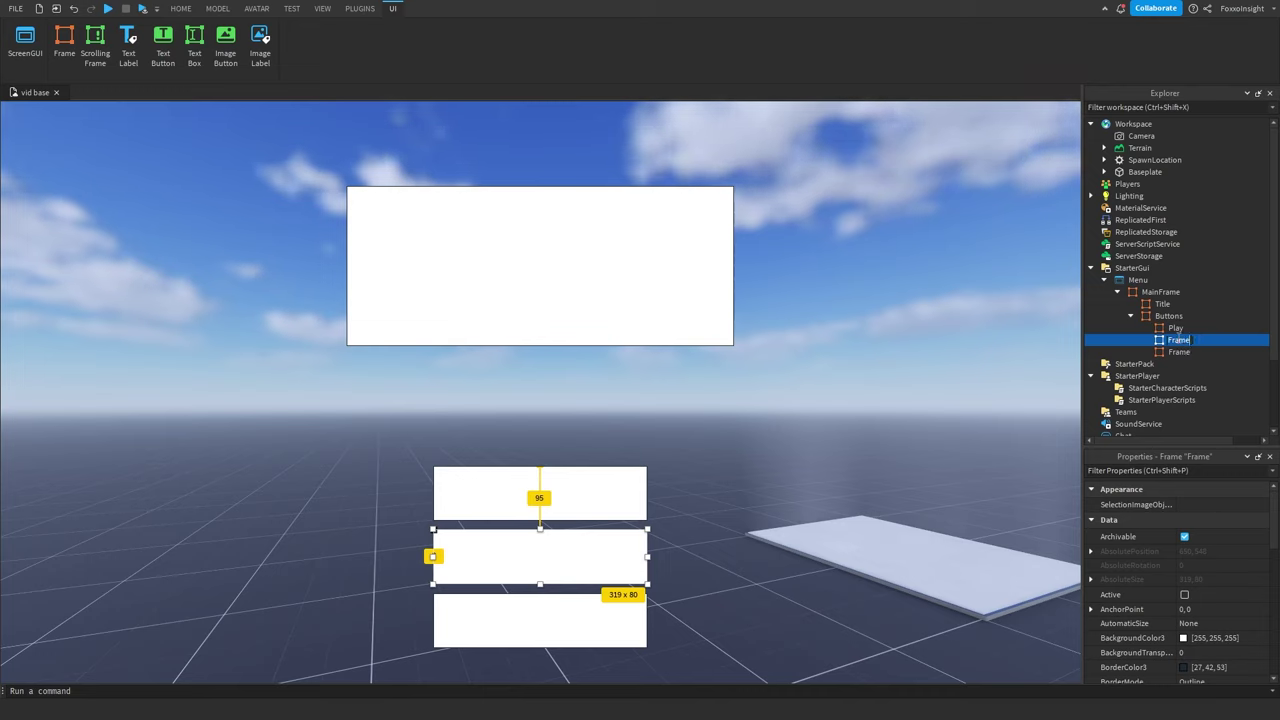
text(Setting)
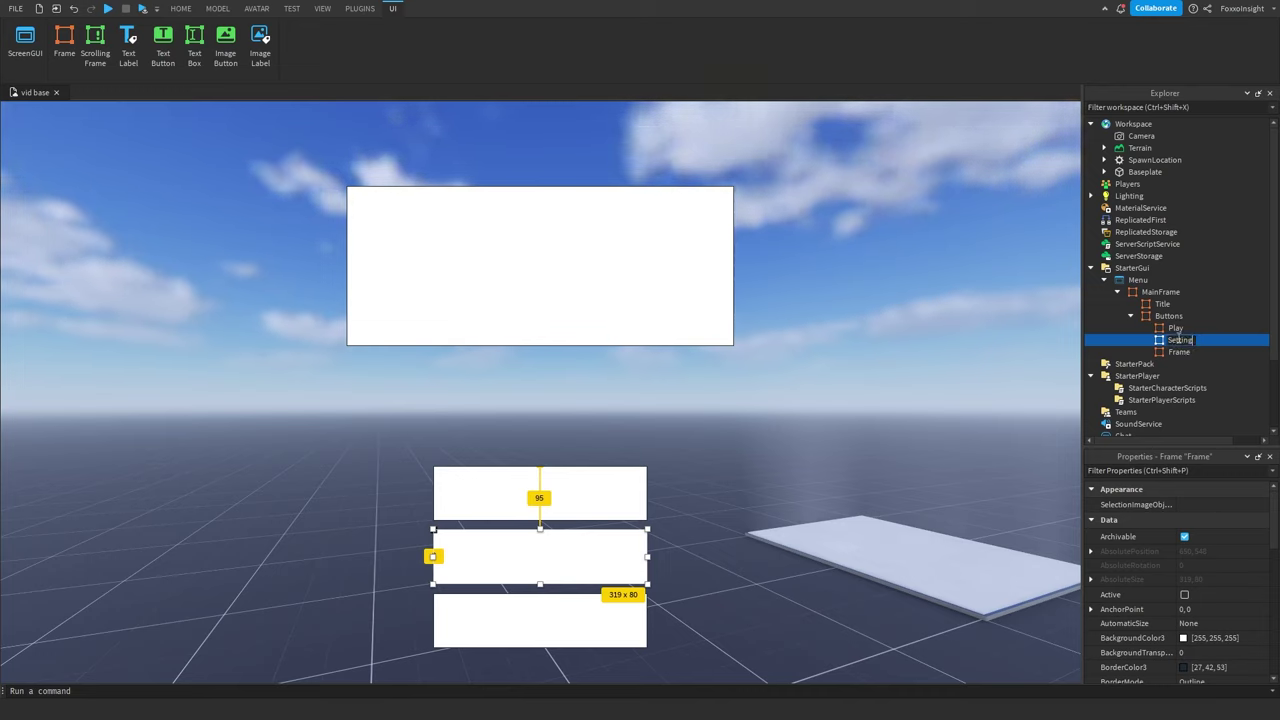
text(s)
key(Return)
click(1178, 352)
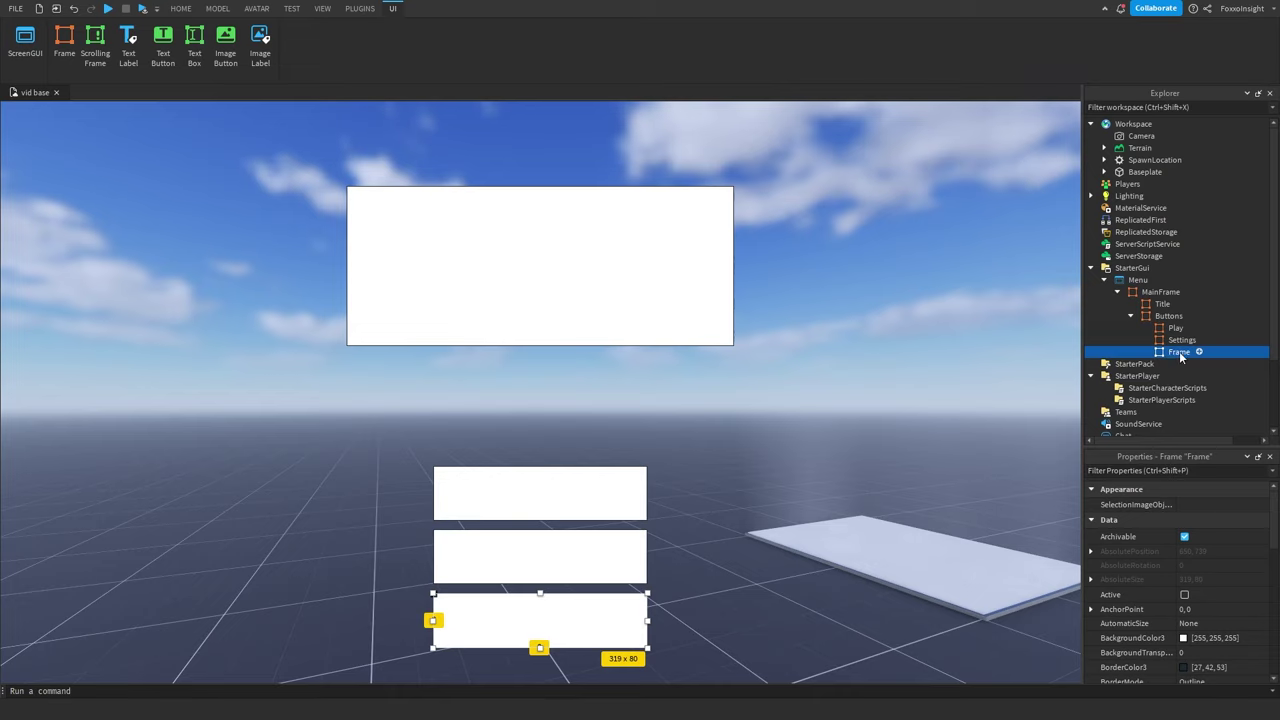
text(Credits)
key(Return)
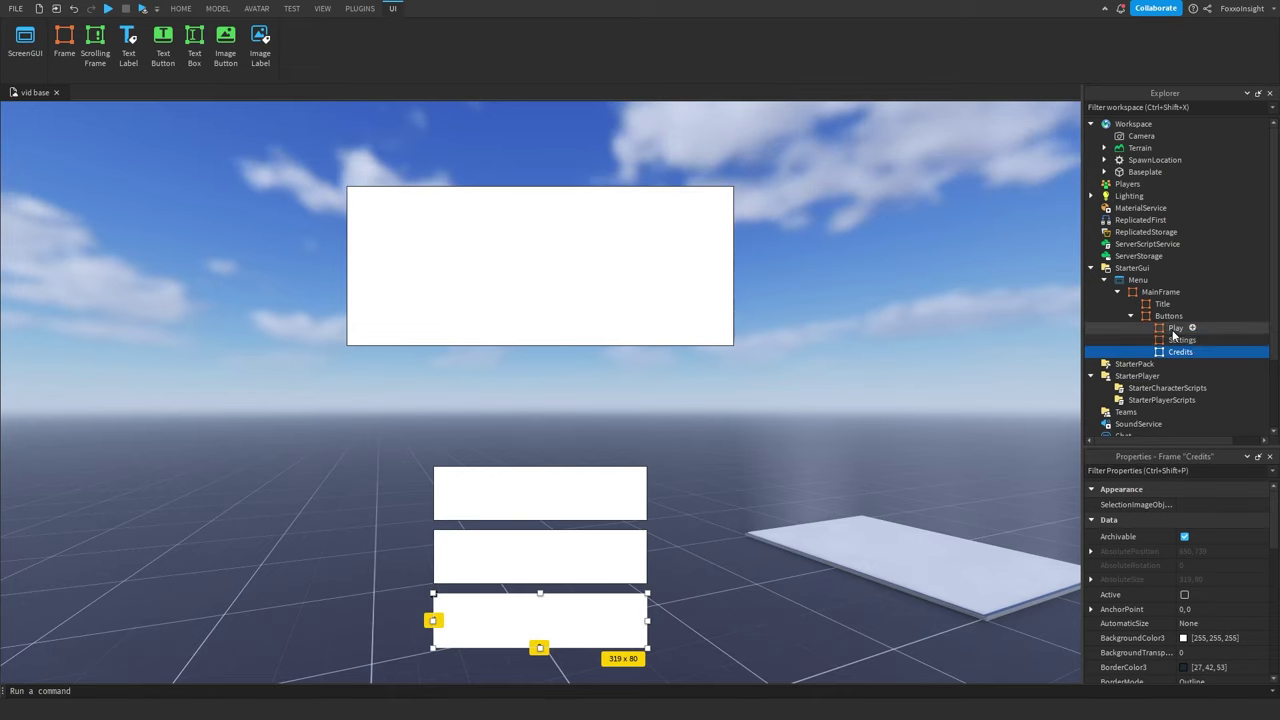
Add a UICorner to the Play frame and set its corner radius scale to 0.2.
click(1192, 328)
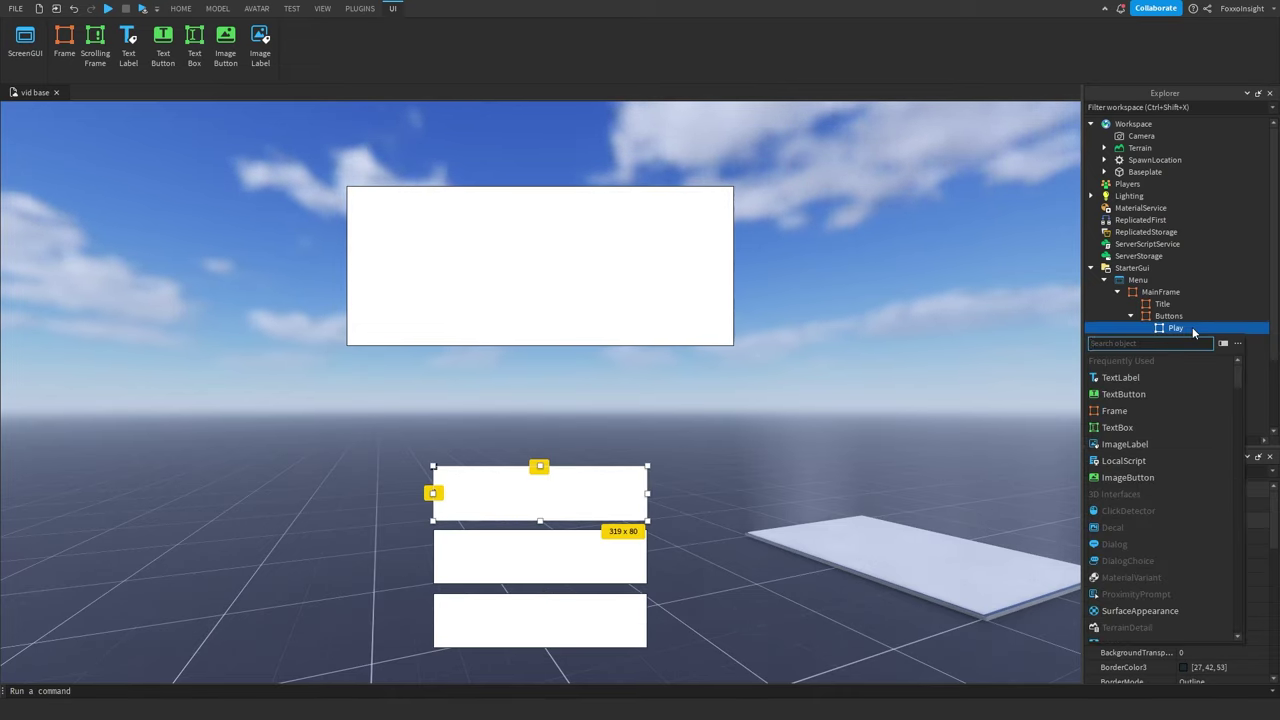
text(uicor)
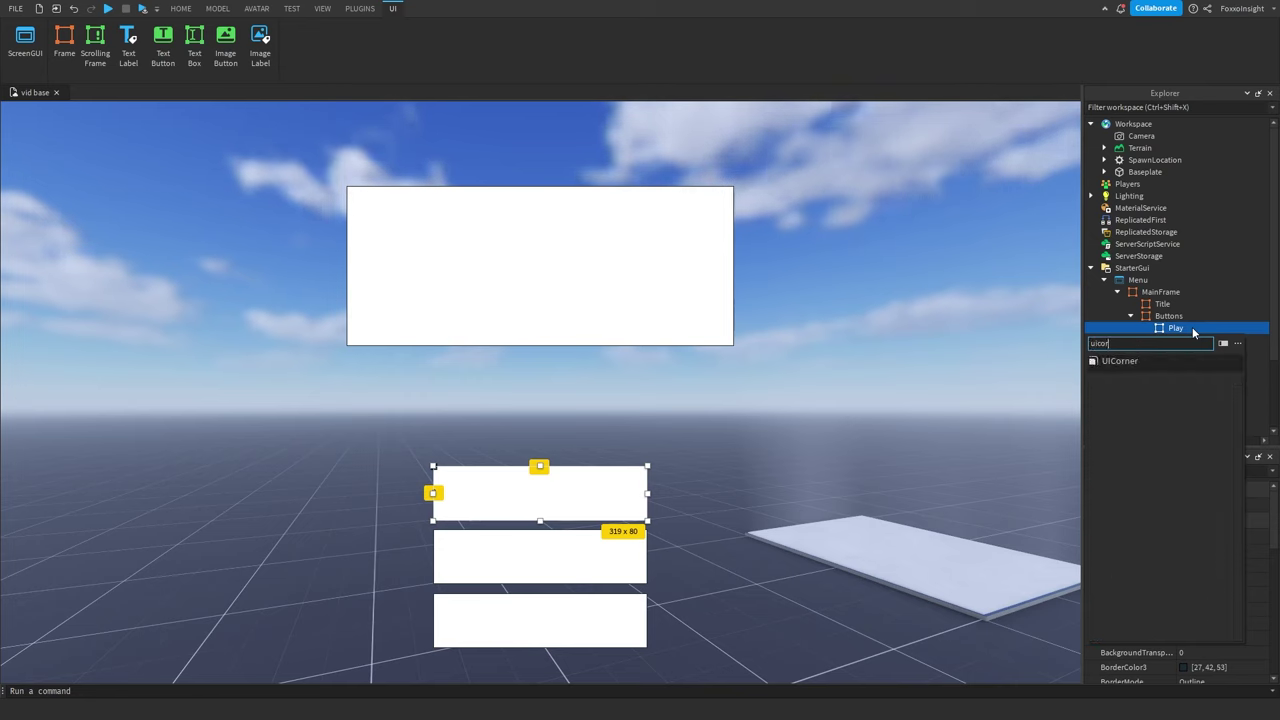
click(1140, 361)
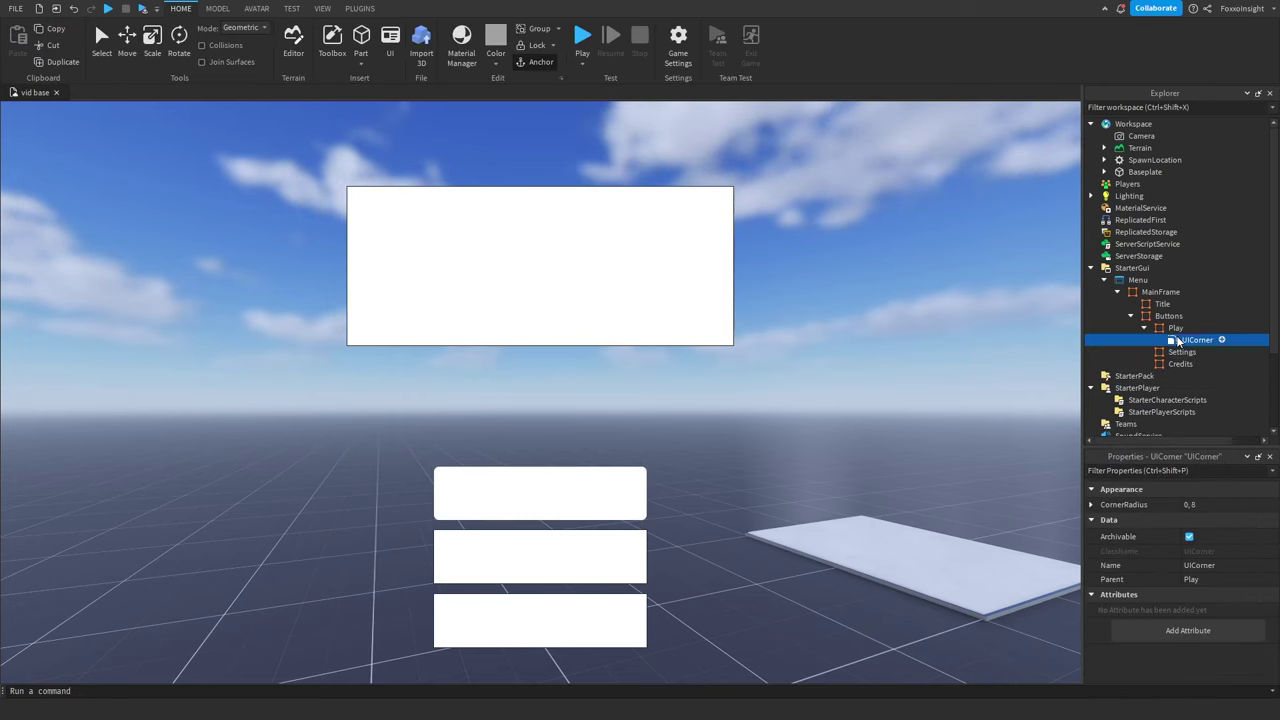
click(1091, 505)
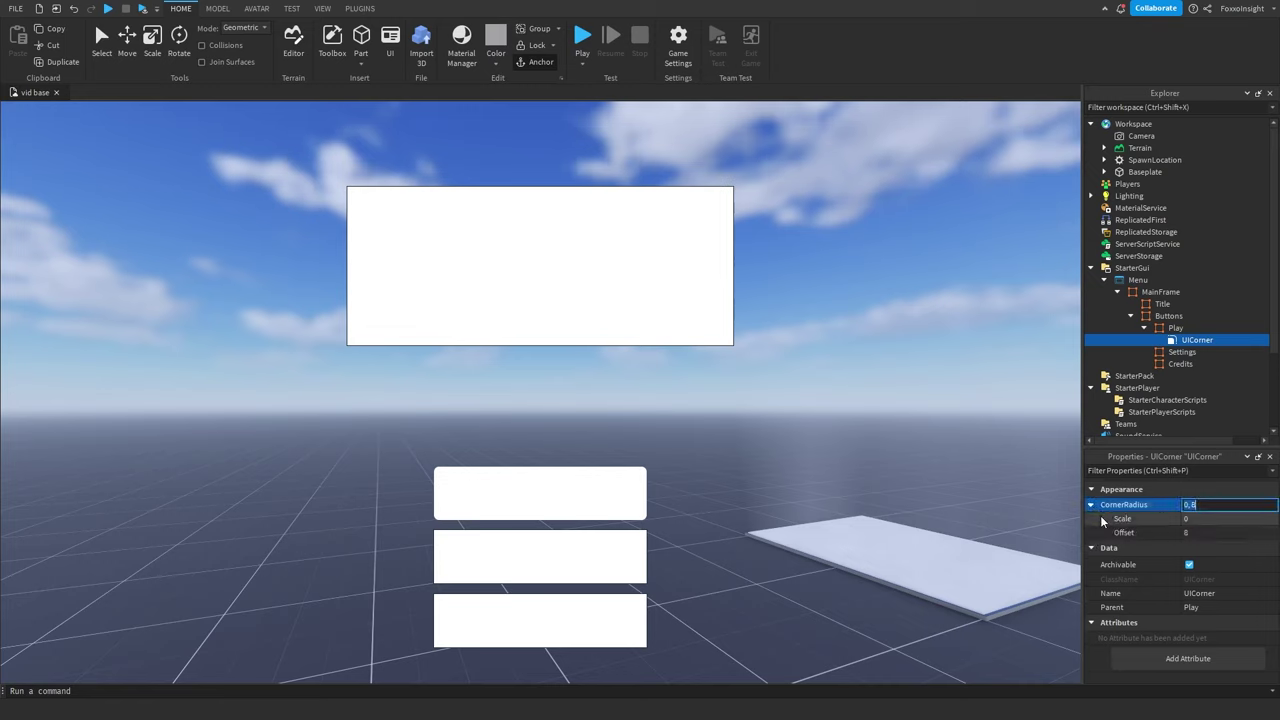
click(1186, 535)
click(1205, 519)
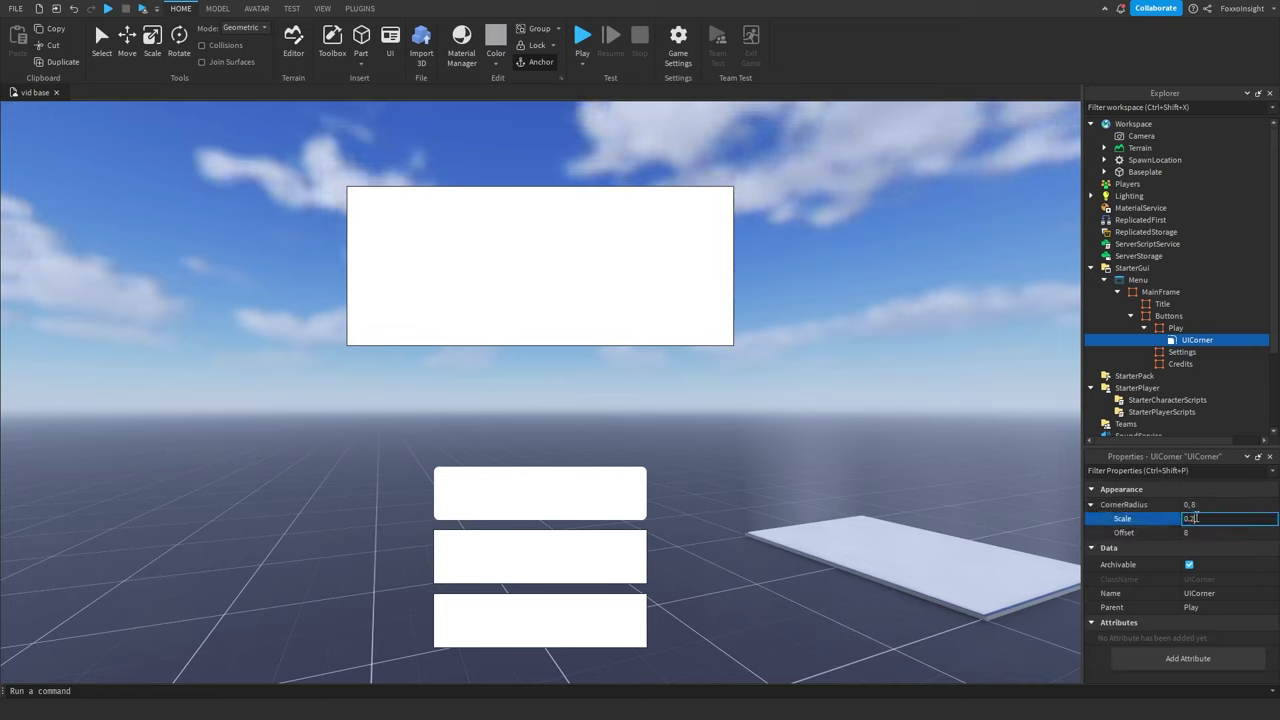
text(0.2)
key(Return)
Paste a copy of Play's UICorner into both the Settings and Credits frames.
click(1181, 352)
shift+click(1178, 364)
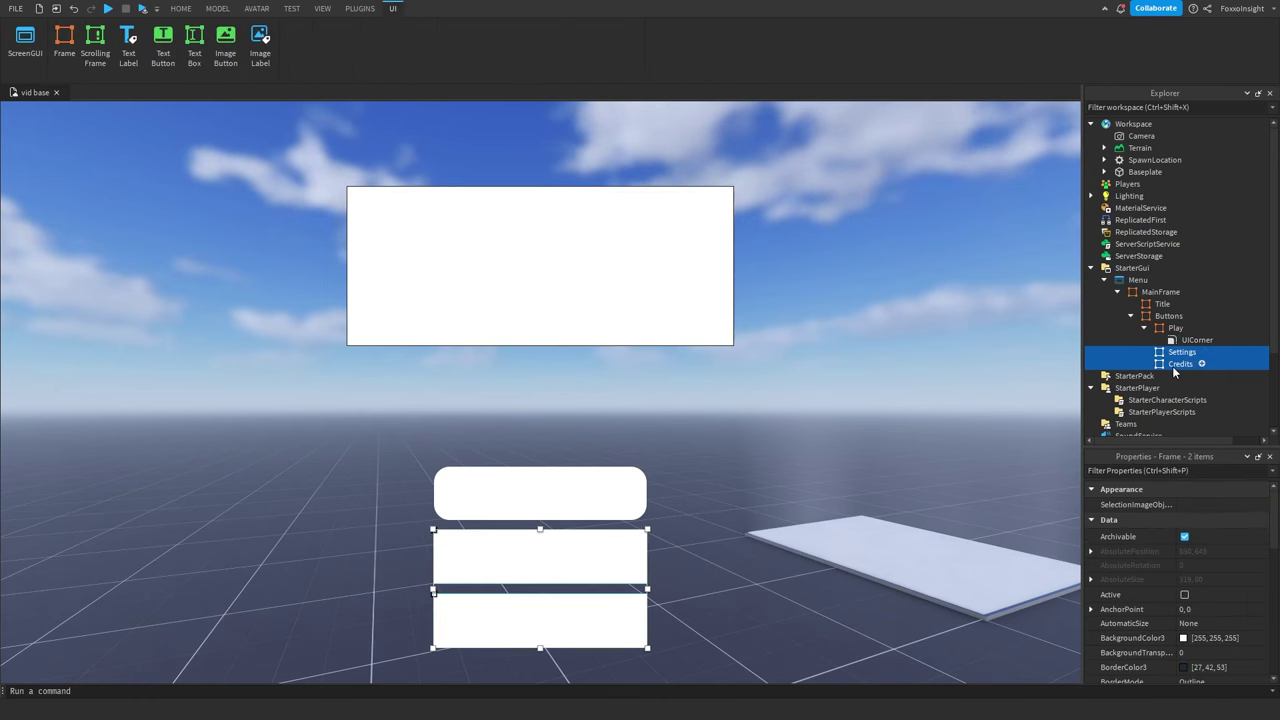
key(ctrl+shift+v)
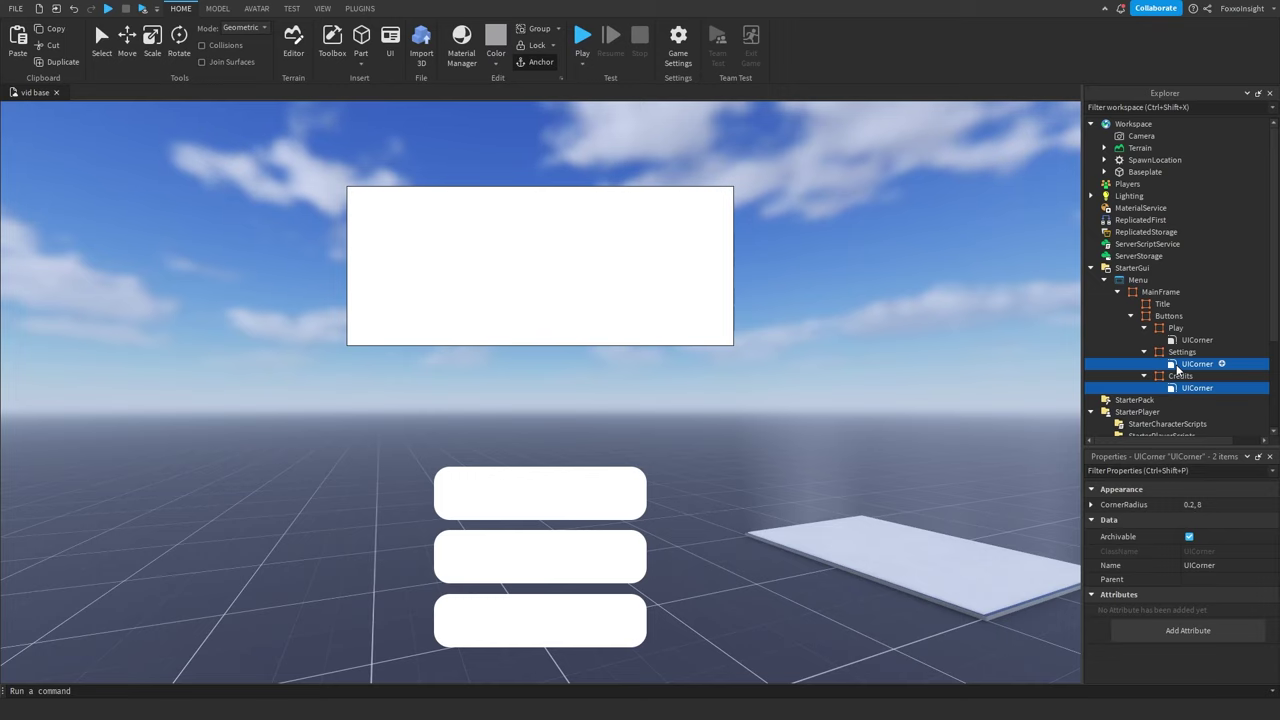
click(1181, 352)
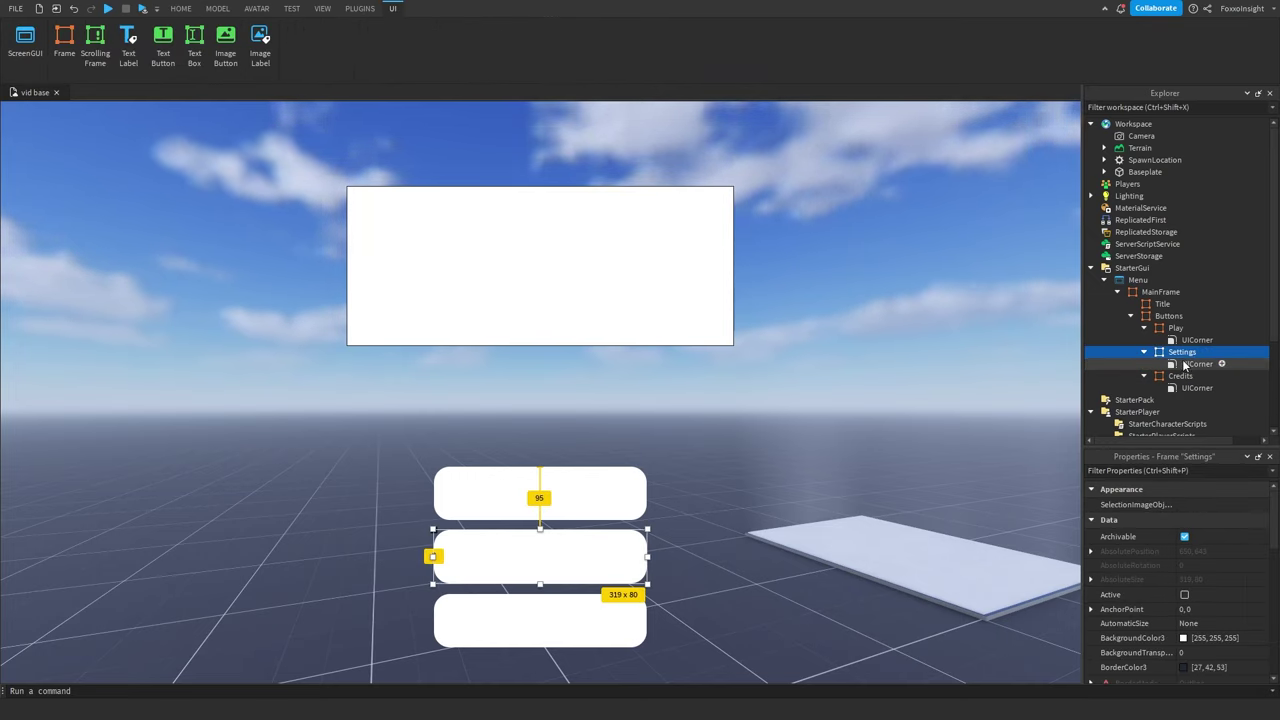
click(832, 433)
right_drag(832, 433, 831, 433)
key(w)
key(w)
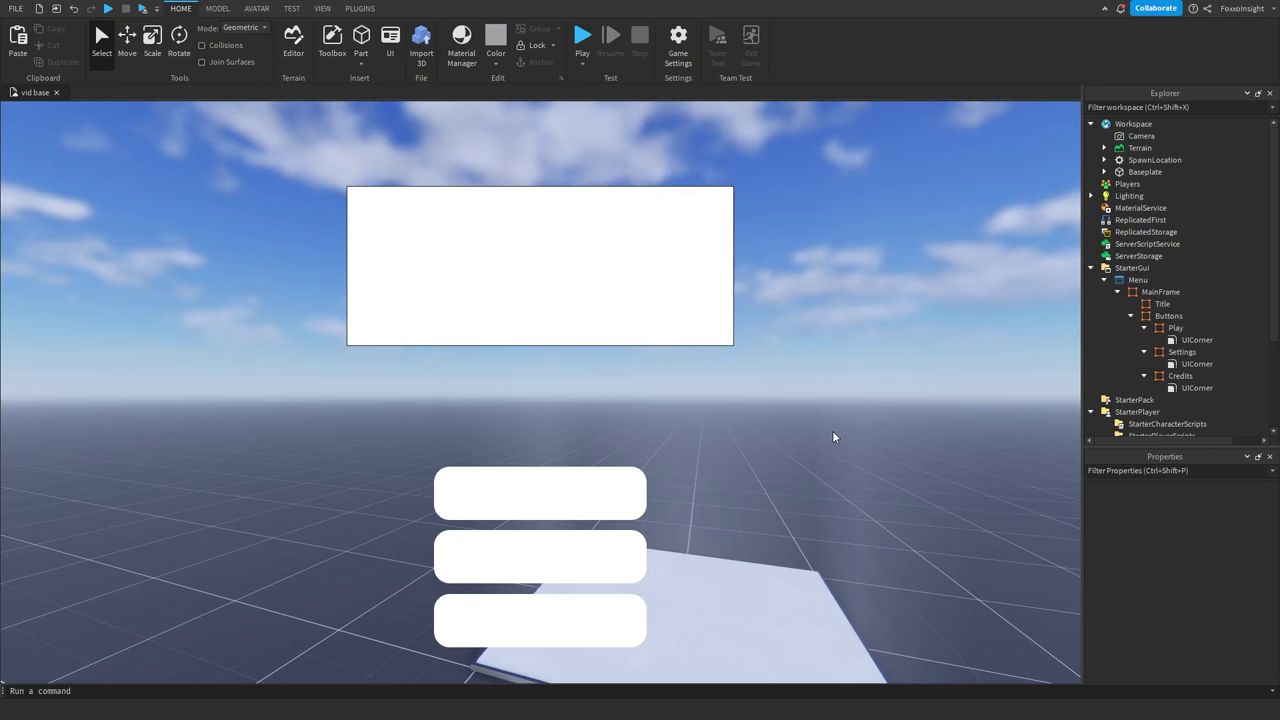
key(d)
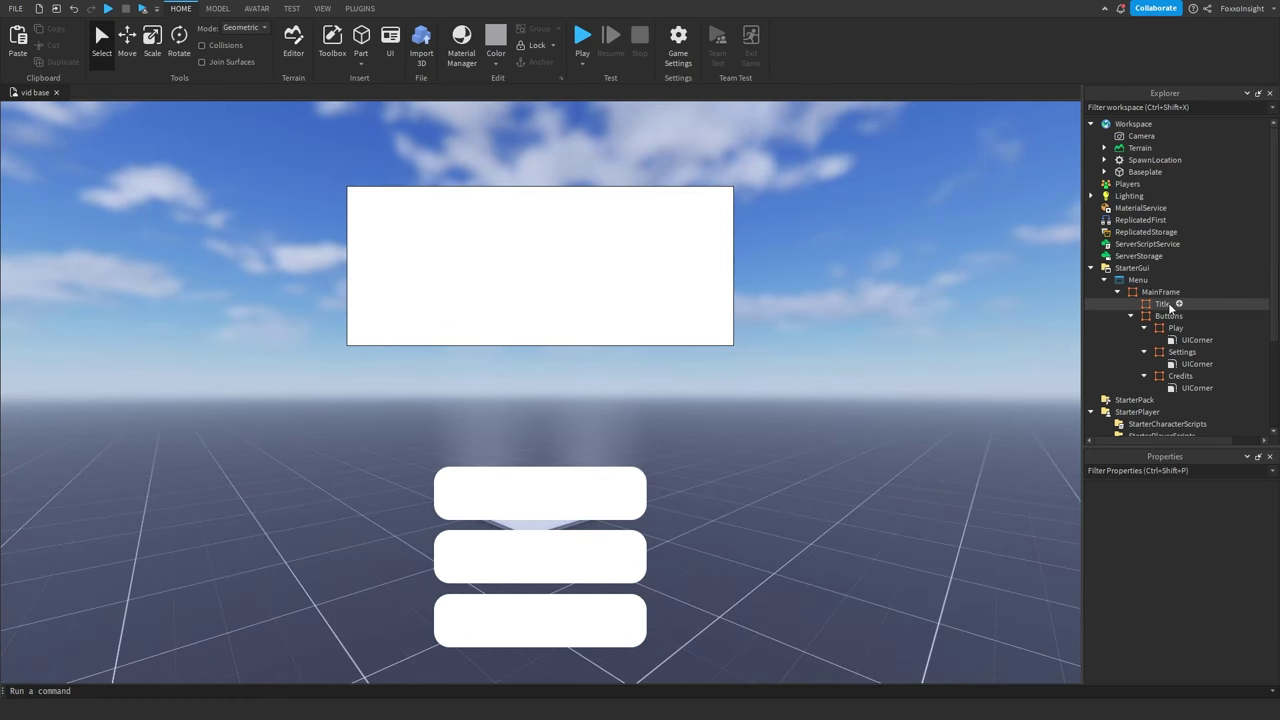
Set the Title frame's background transparency to 1 and add a TextLabel inside it.
click(1163, 304)
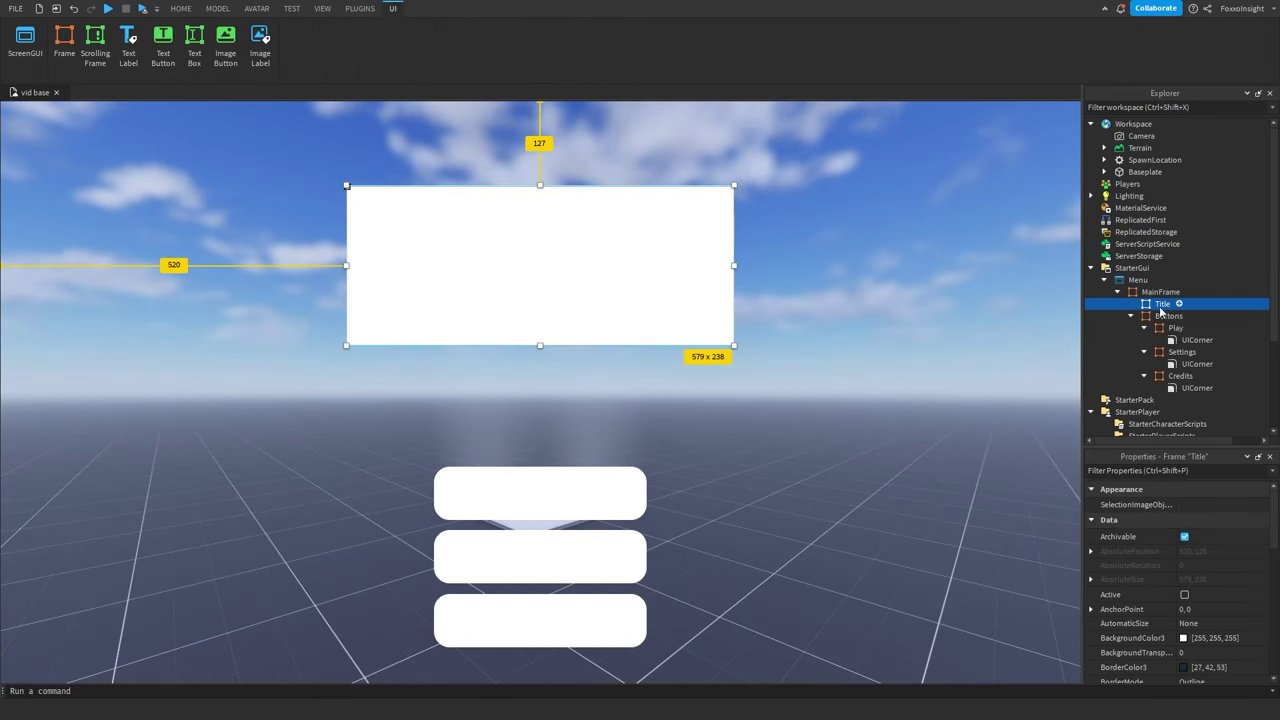
click(1195, 652)
text(1)
key(Return)
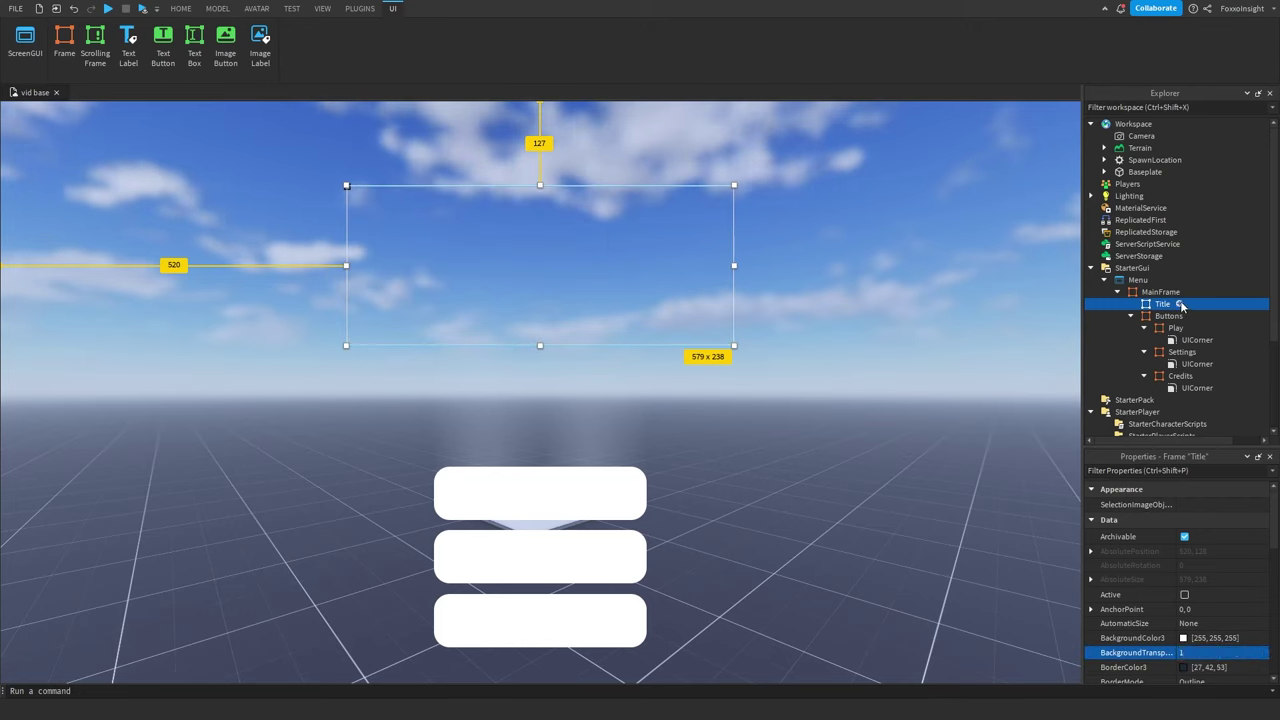
click(1182, 304)
click(1142, 357)
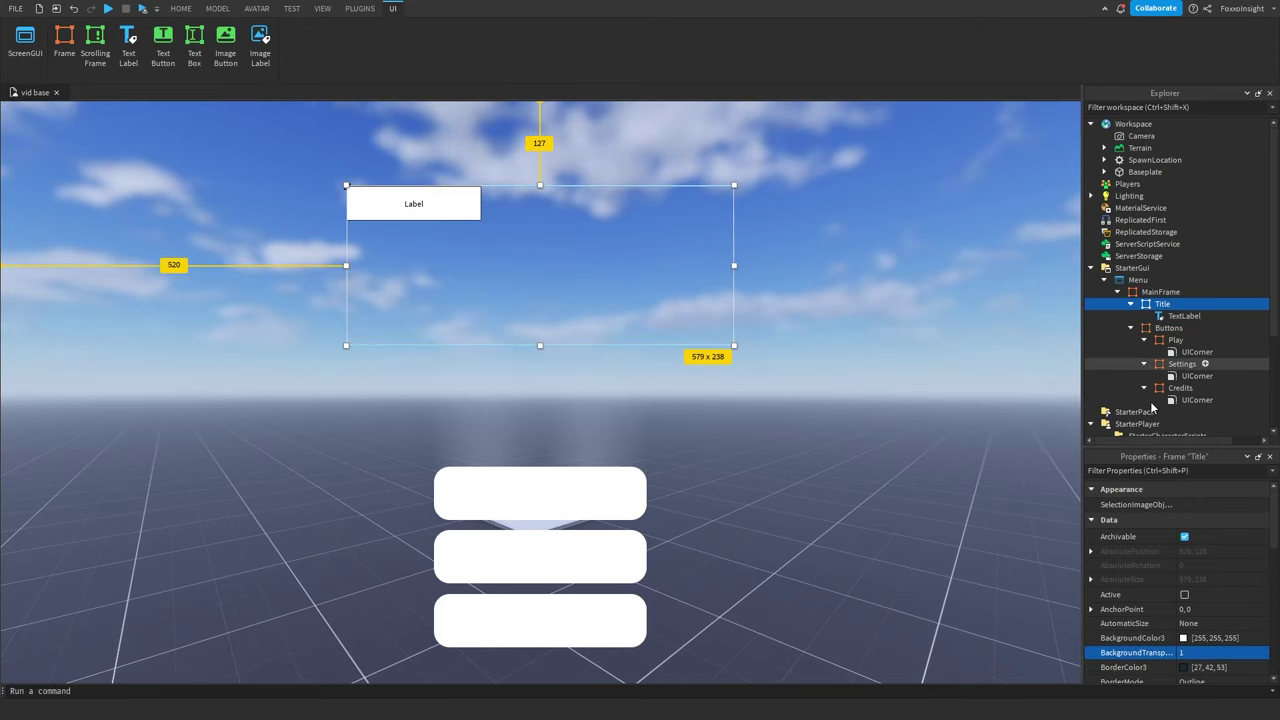
Set the TextLabel's X and Y size scale to 1 and both offsets to 0 so it fills the Title frame.
scroll(1170, 580, down, 4)
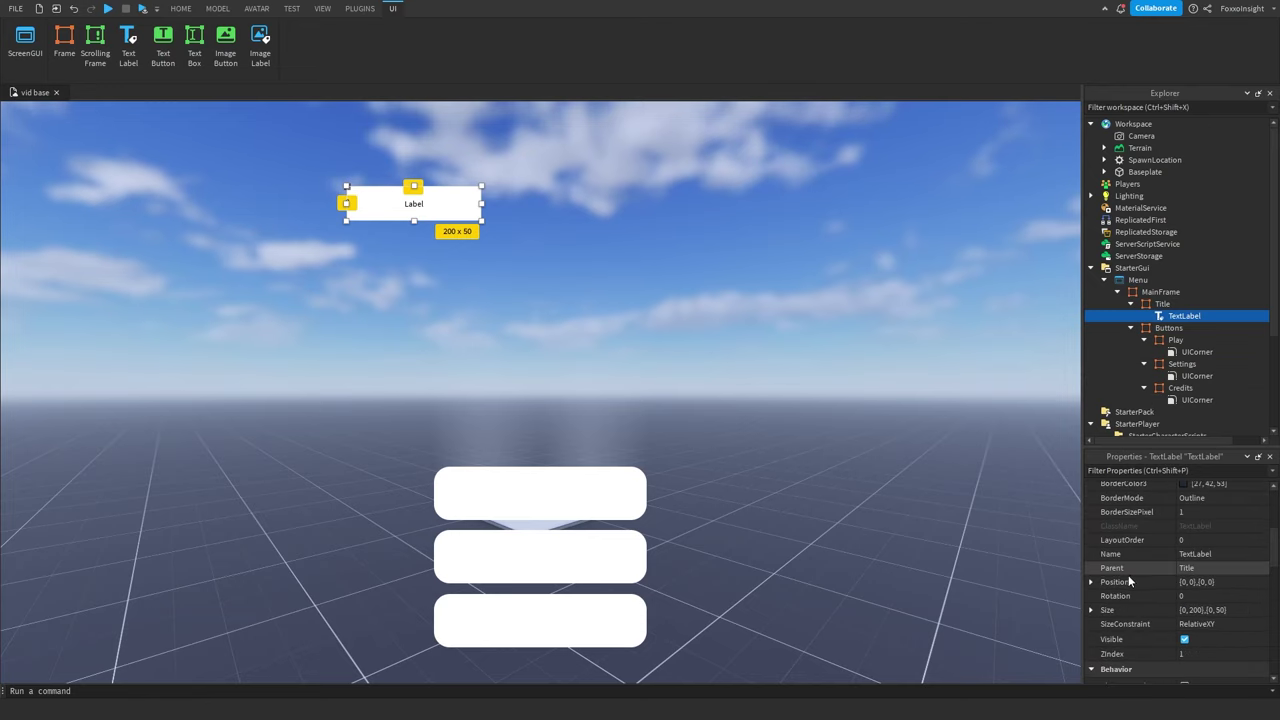
click(1091, 610)
click(1104, 624)
click(1126, 628)
scroll(1126, 628, down, 2)
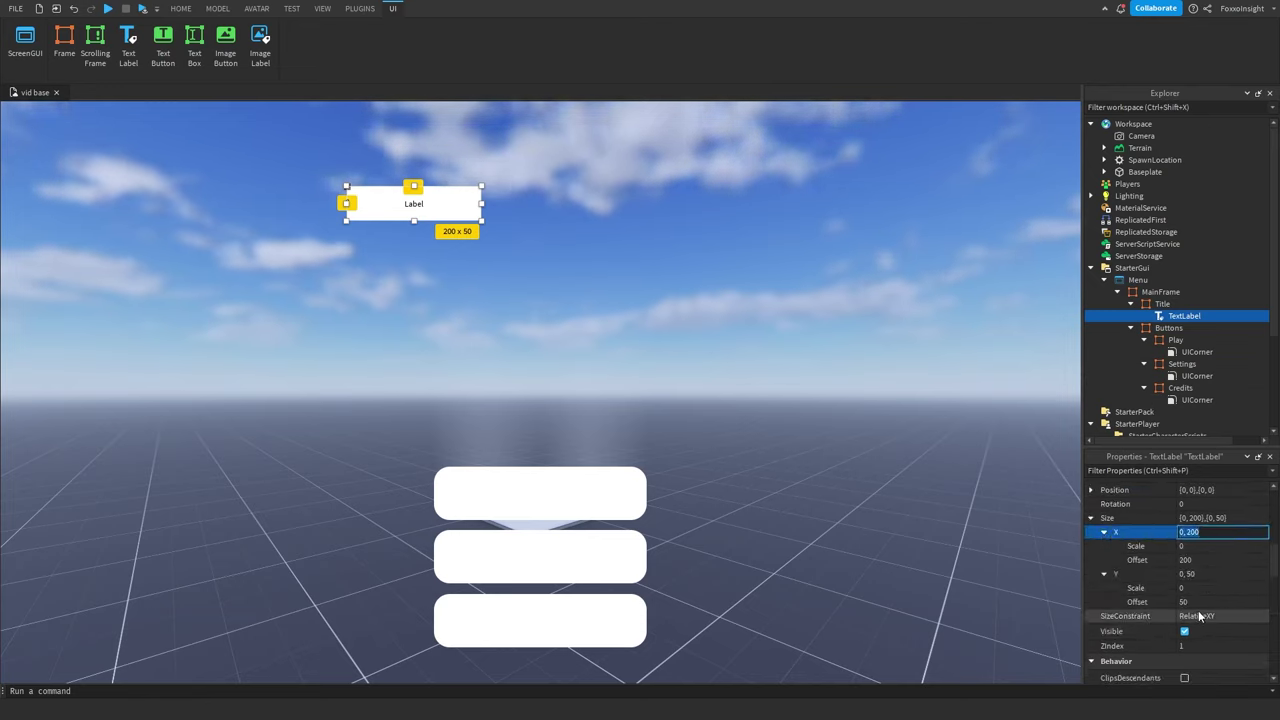
click(1203, 602)
text(0)
click(1200, 548)
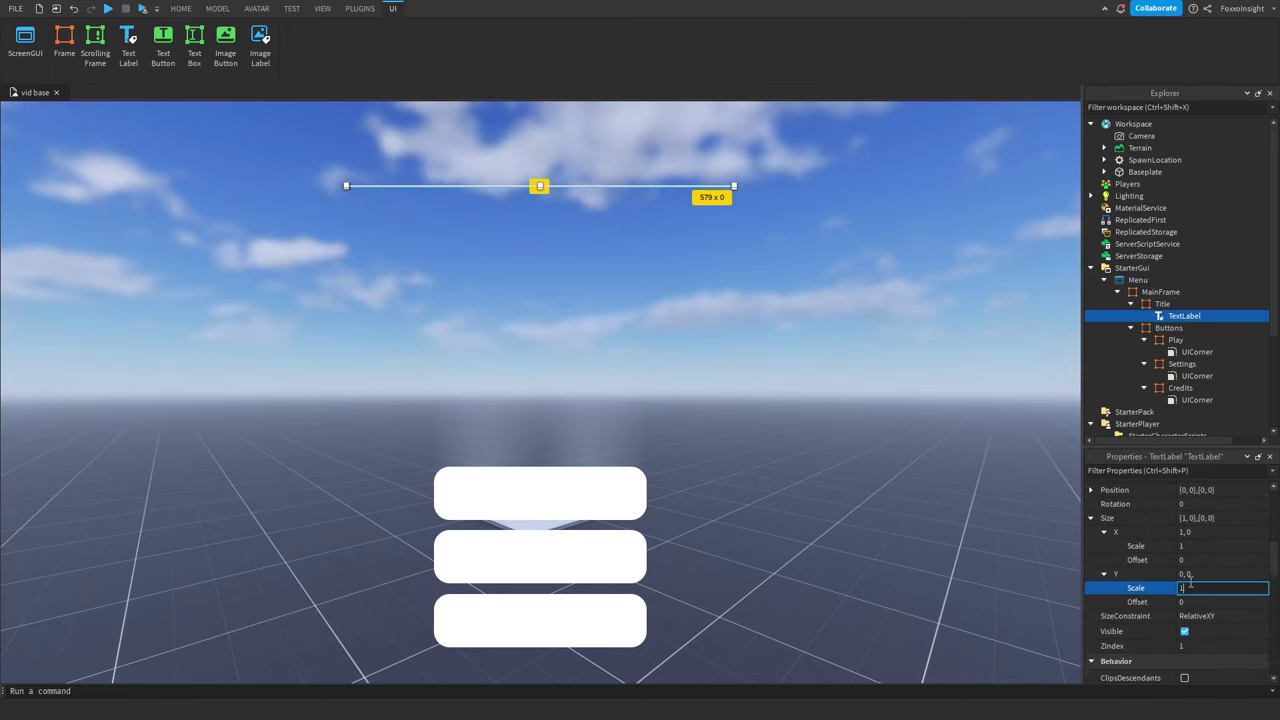
key(Return)
Set the TextLabel's background transparency to 1 and enable TextScaled.
scroll(1186, 572, up, 4)
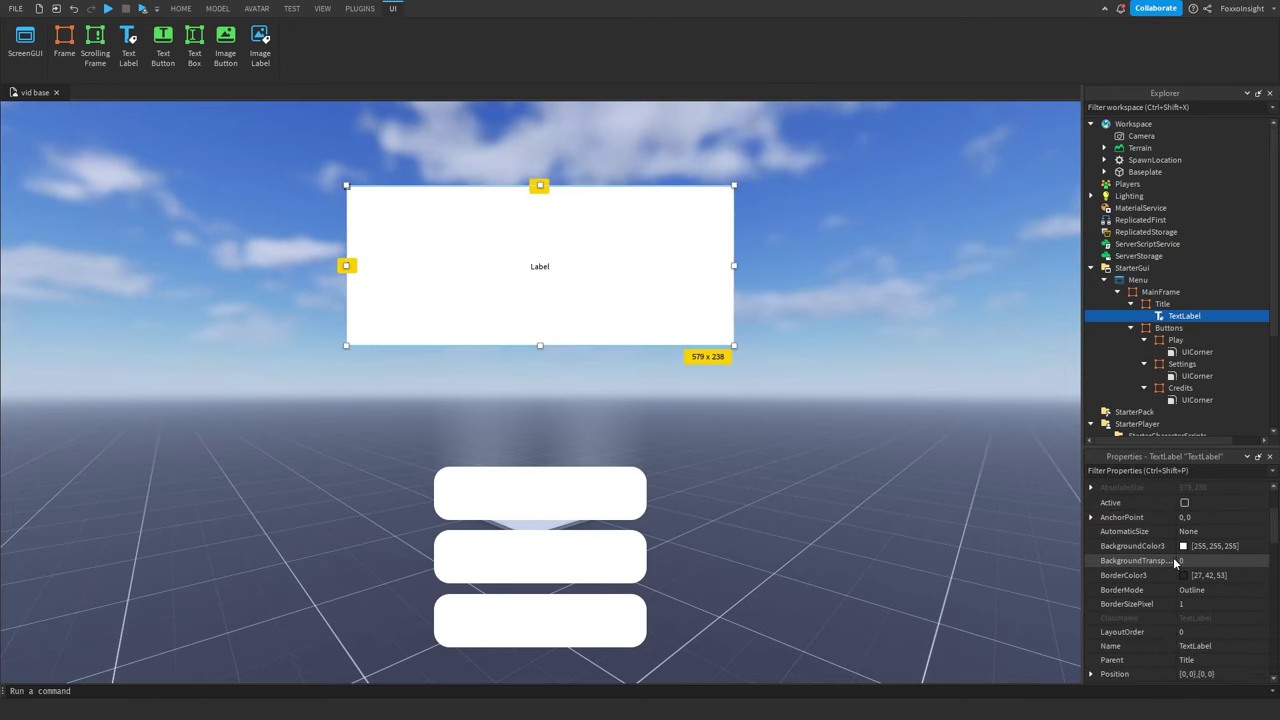
click(1197, 564)
text(1)
key(Return)
scroll(1157, 580, down, 3)
scroll(1160, 596, down, 8)
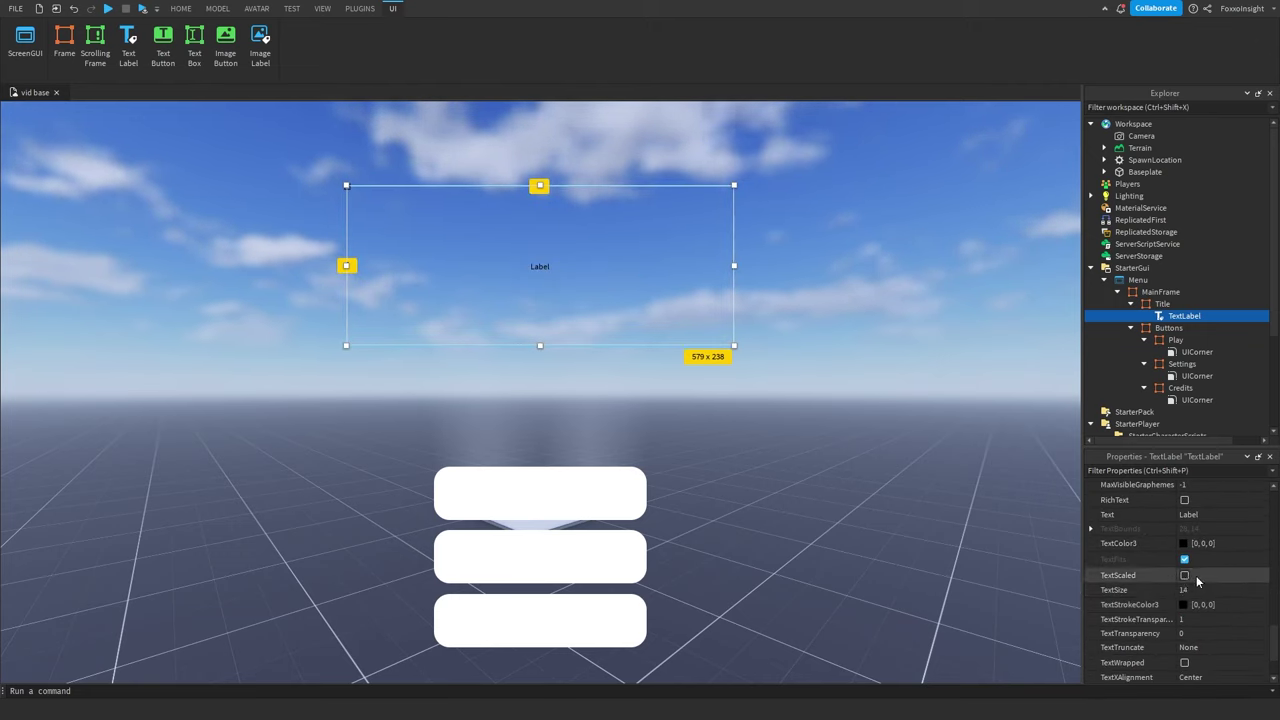
click(1185, 578)
Change the title label's font to Gotham SSm with Medium weight.
scroll(1190, 570, up, 2)
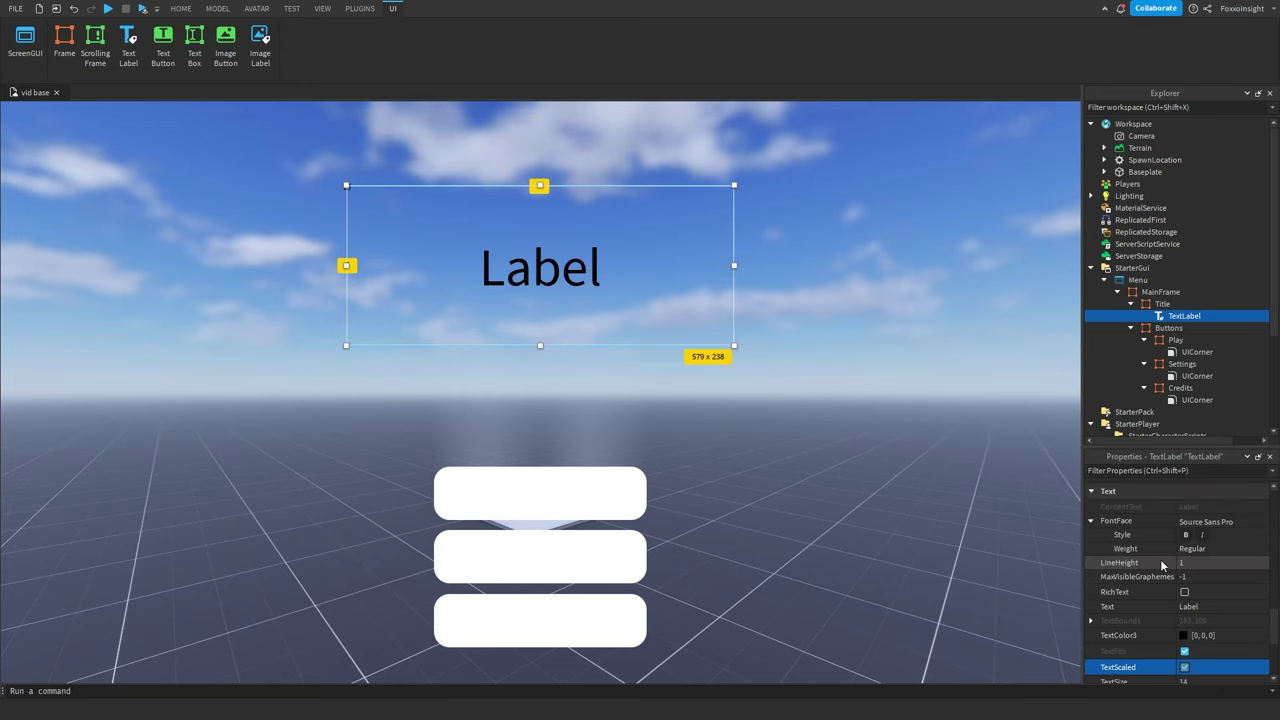
click(1208, 524)
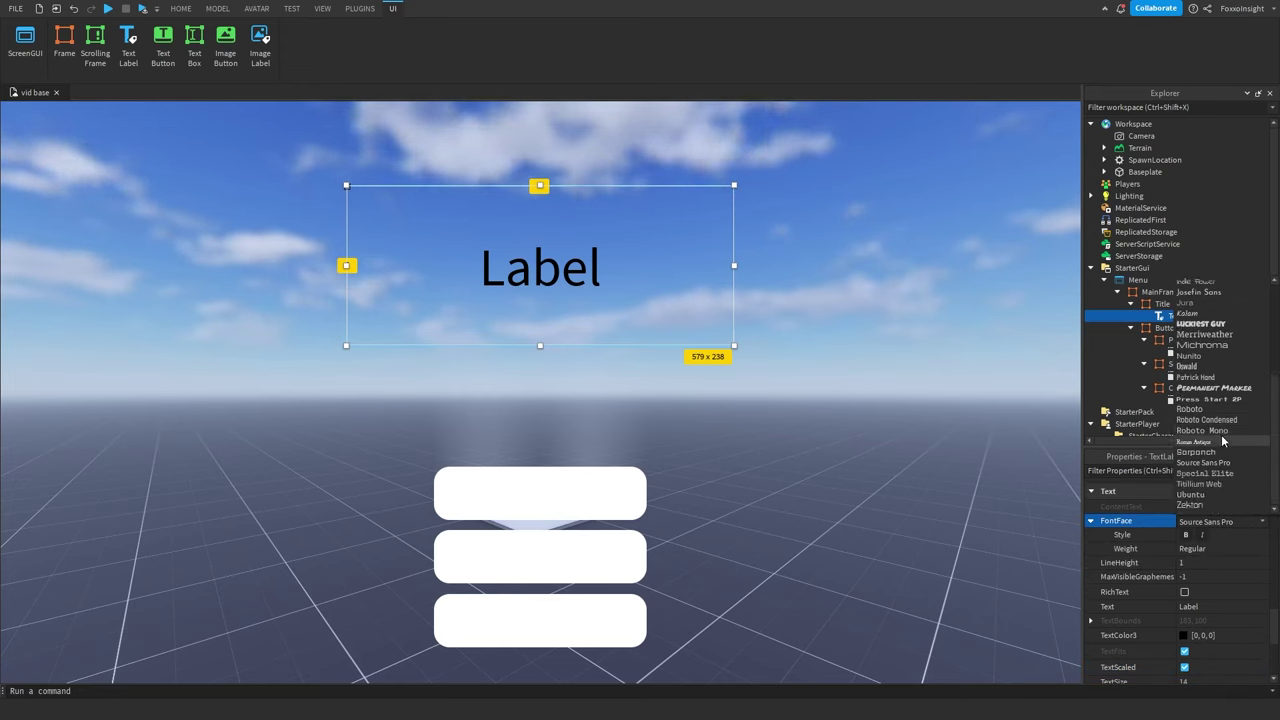
scroll(1222, 441, up, 5)
click(1208, 388)
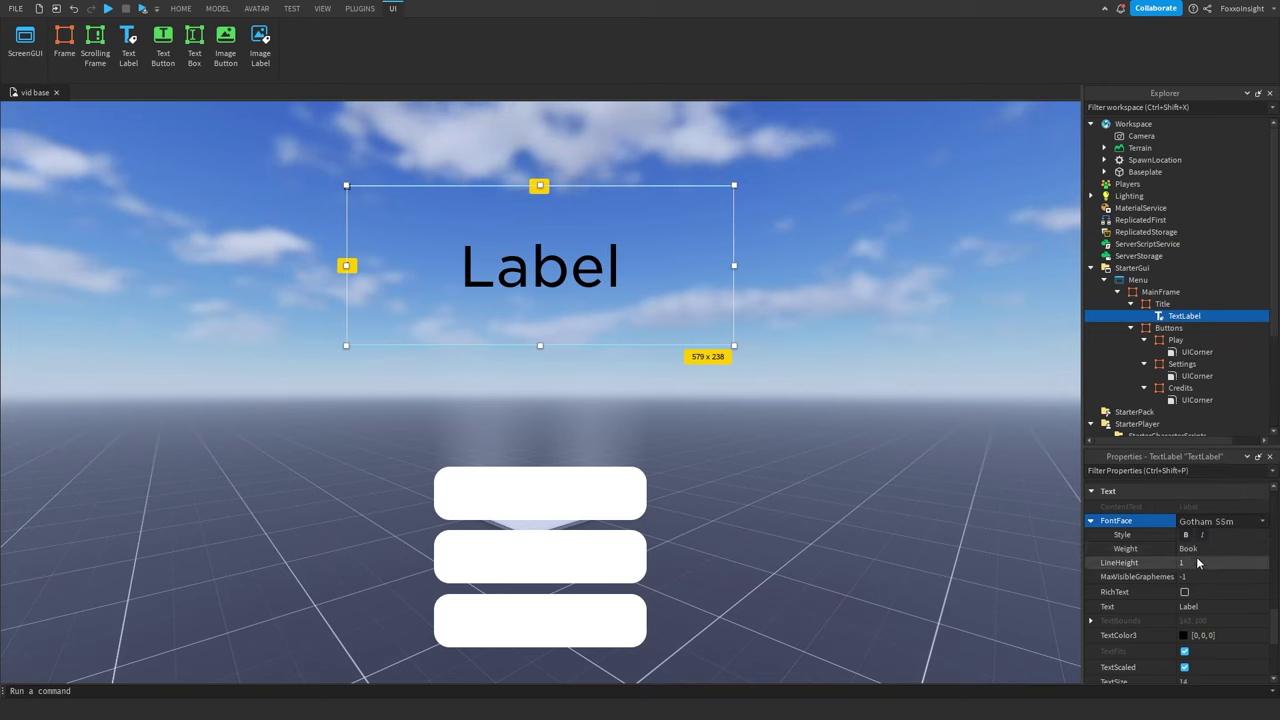
click(1188, 548)
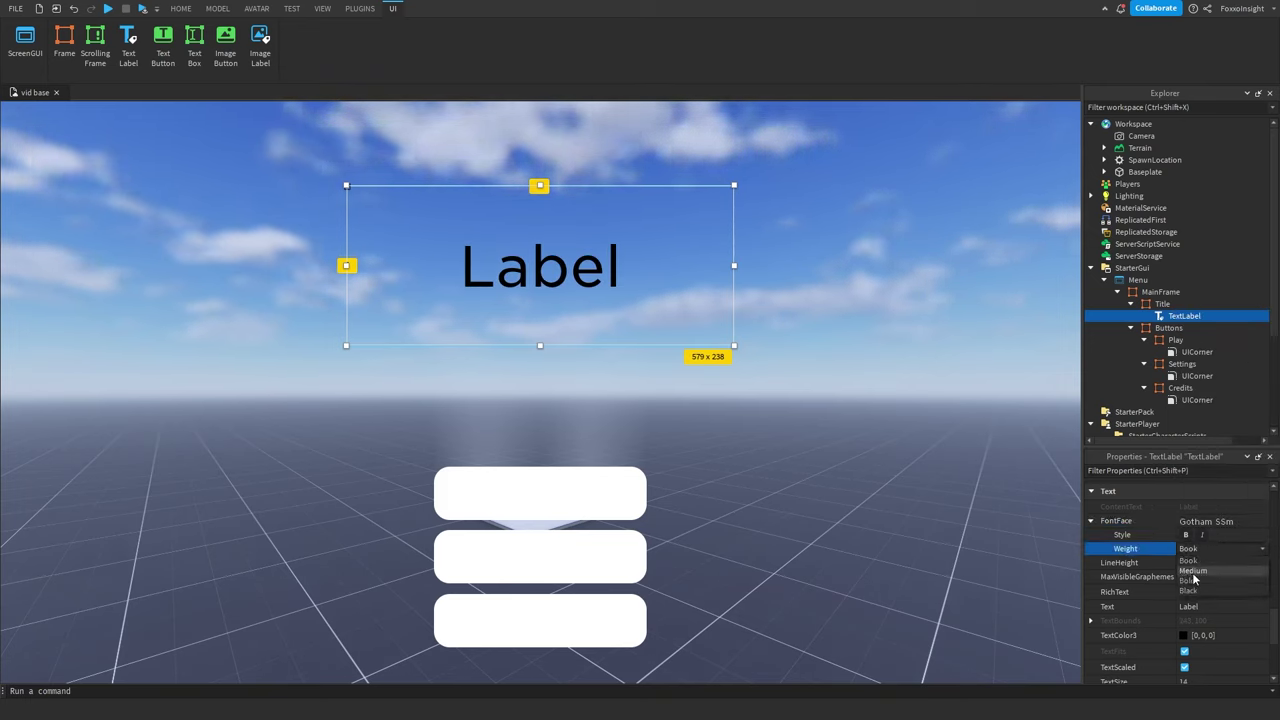
click(1193, 571)
Set the title label's text color to white (255, 255, 255).
click(1180, 635)
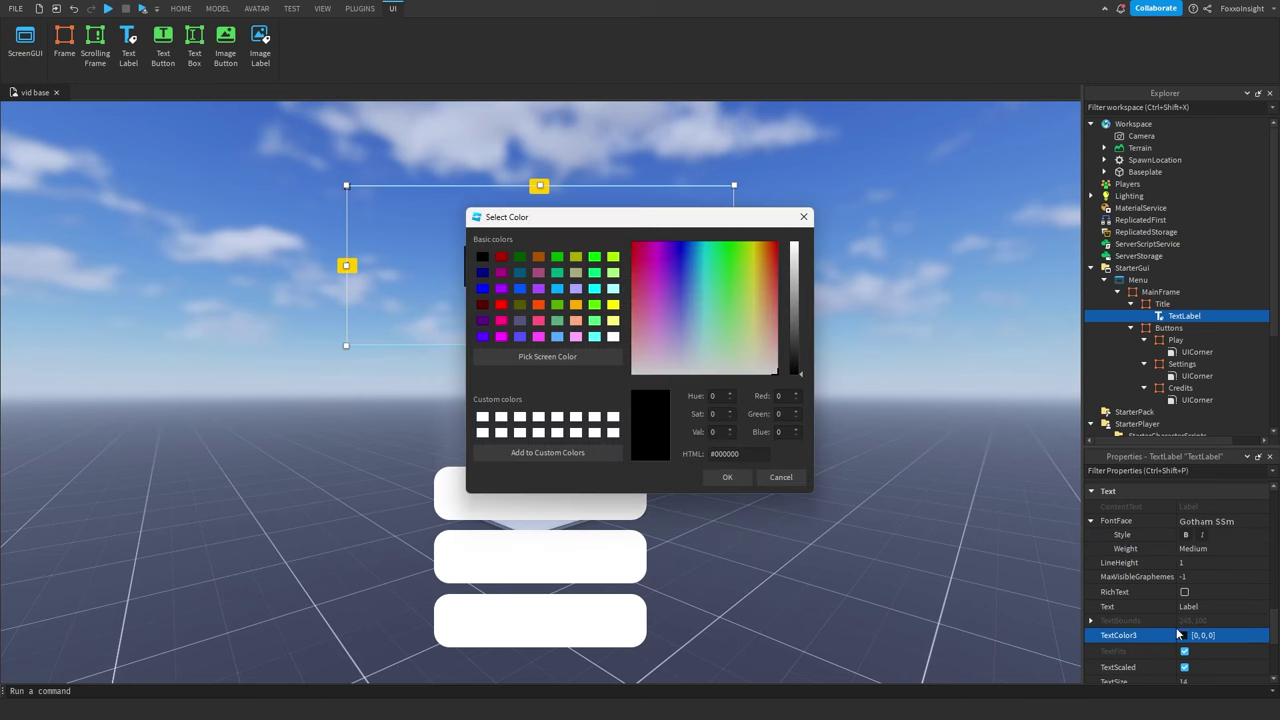
drag(655, 216, 923, 260)
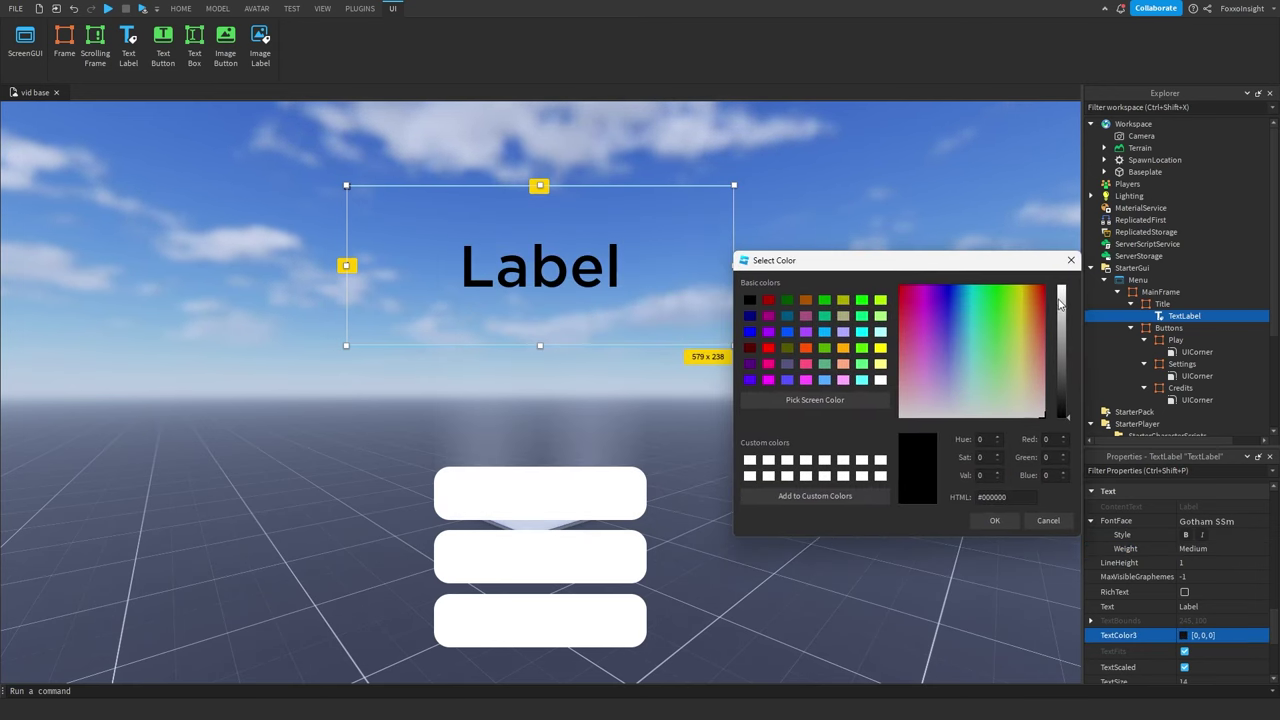
drag(1060, 304, 1071, 237)
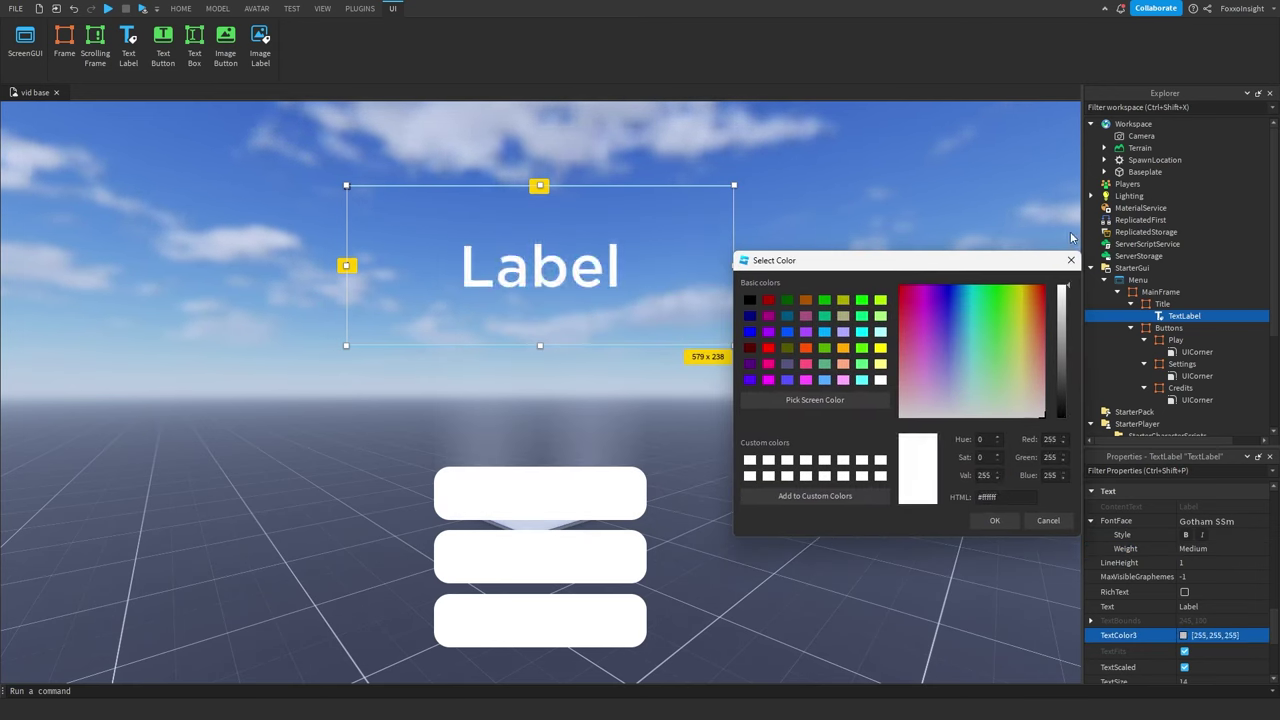
click(995, 521)
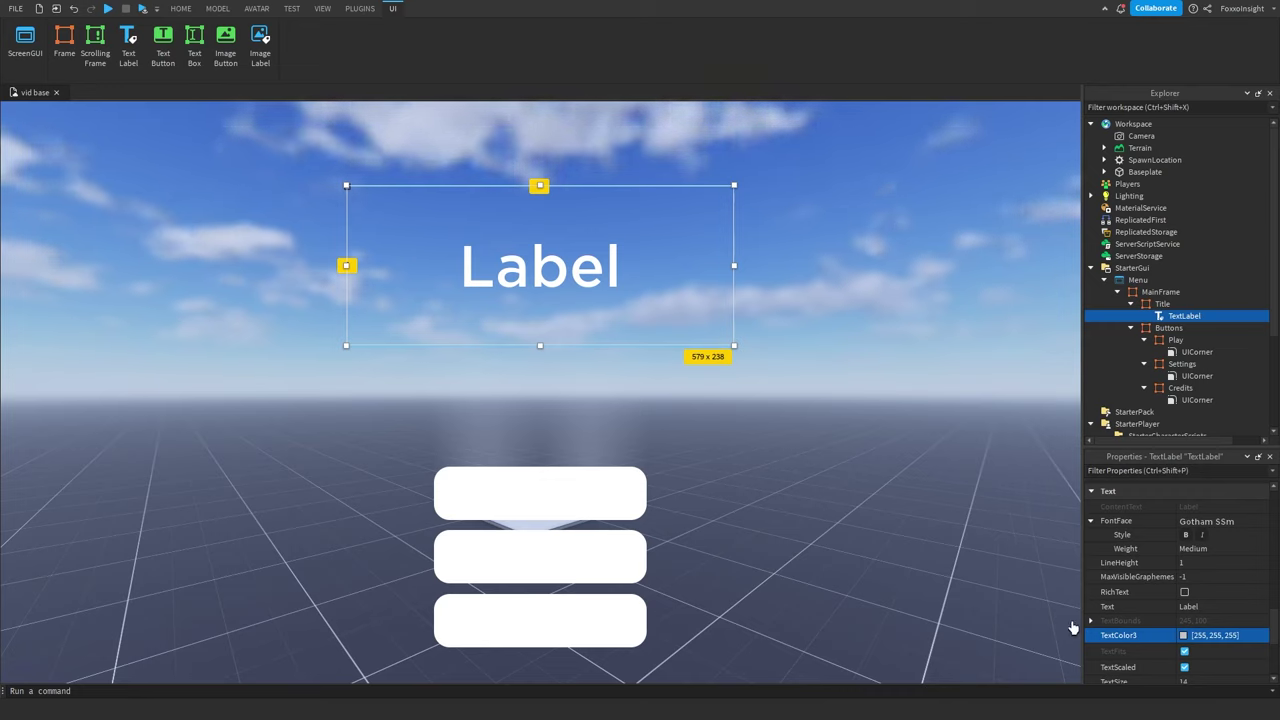
Set the title label's text to Baseplate.
click(1187, 606)
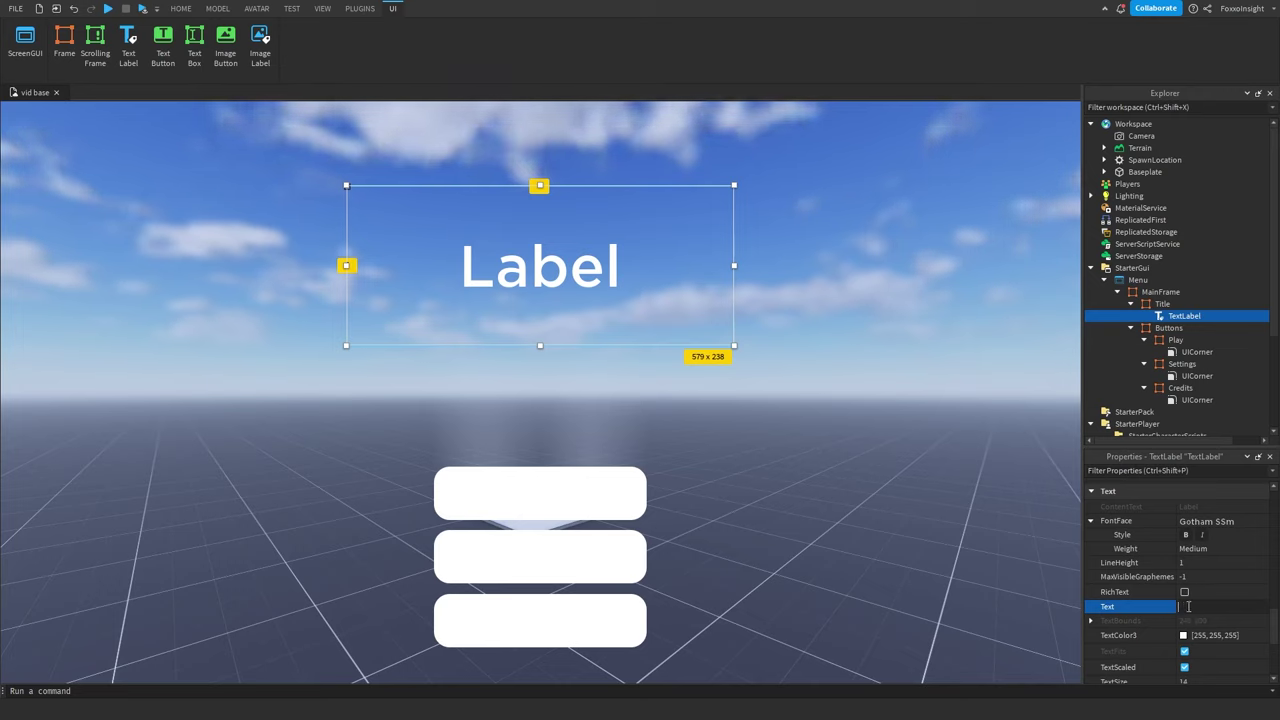
text(Baseplate)
key(Return)
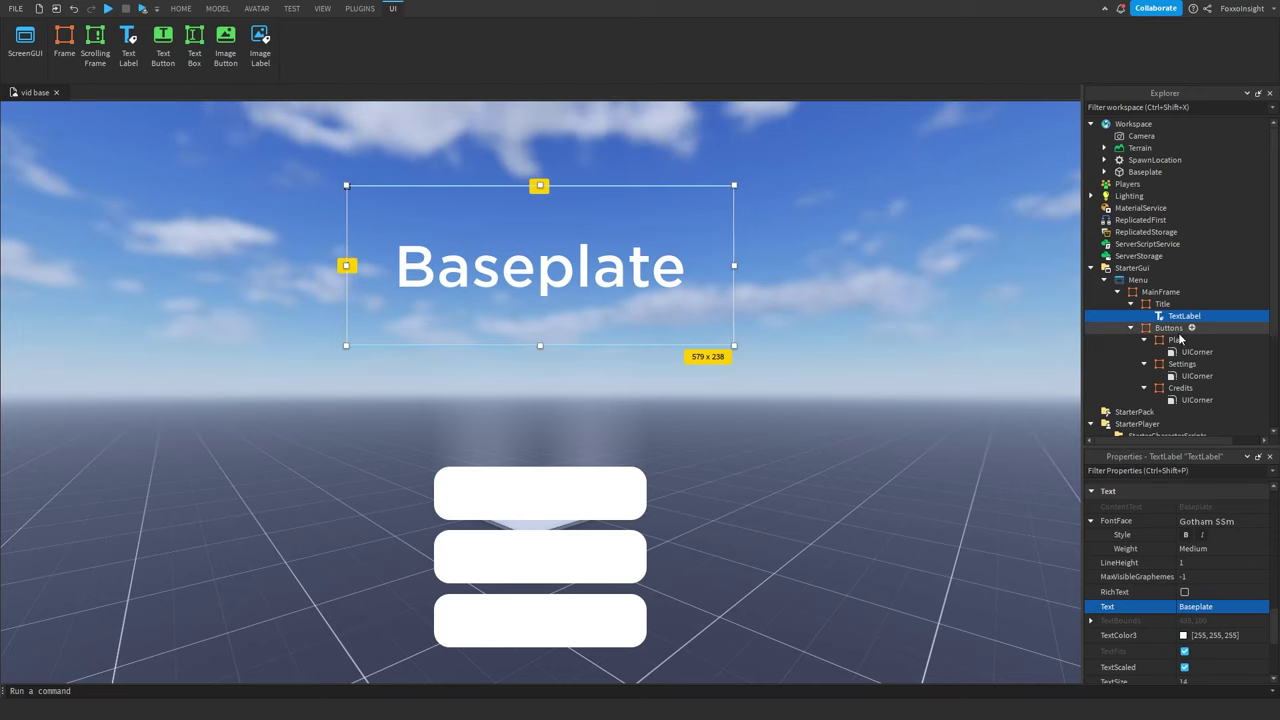
Set the background color of the Play, Settings and Credits frames to 40, 40, 40.
click(1175, 340)
ctrl+click(1181, 364)
ctrl+click(1170, 387)
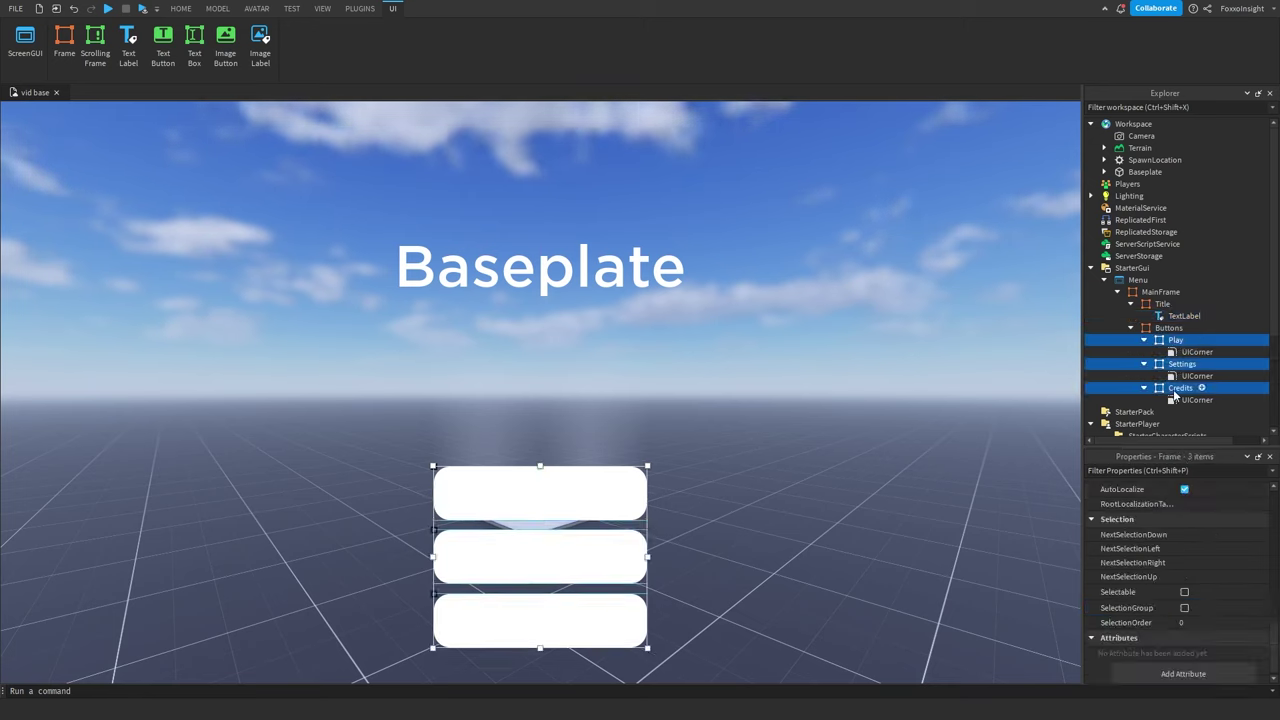
scroll(1190, 590, up, 1)
scroll(1195, 596, up, 3)
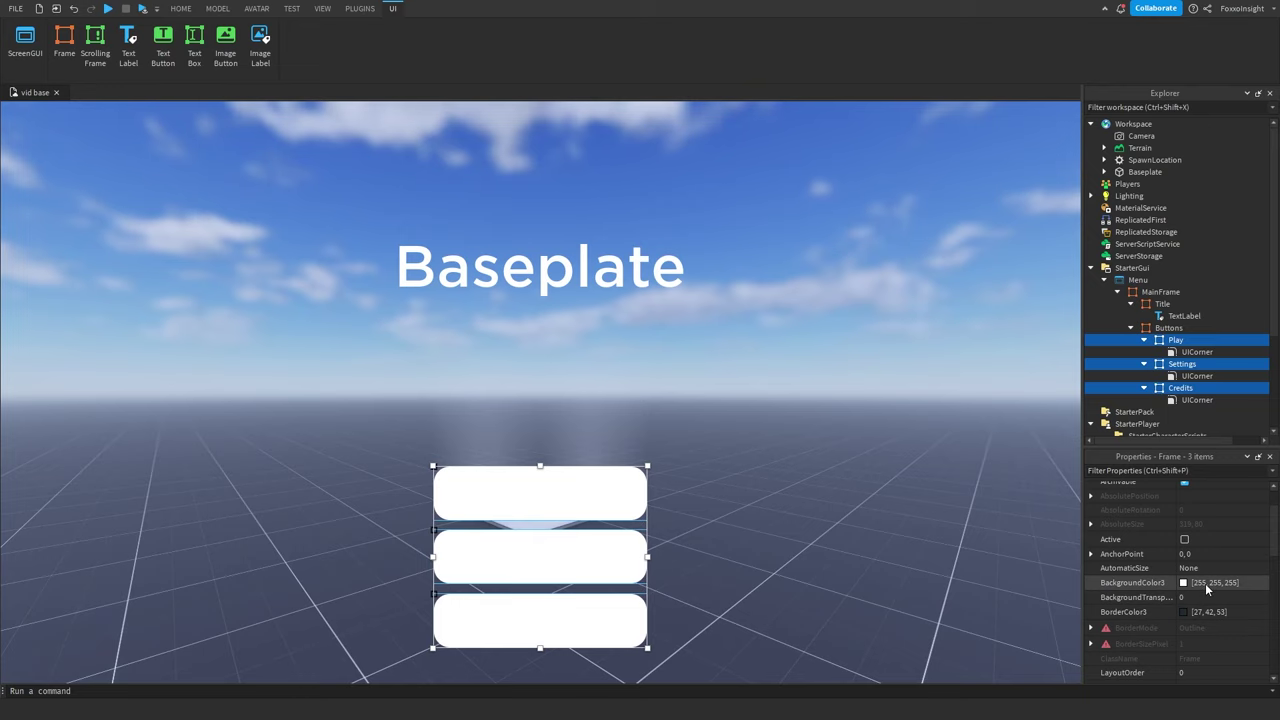
click(1207, 589)
text(40,)
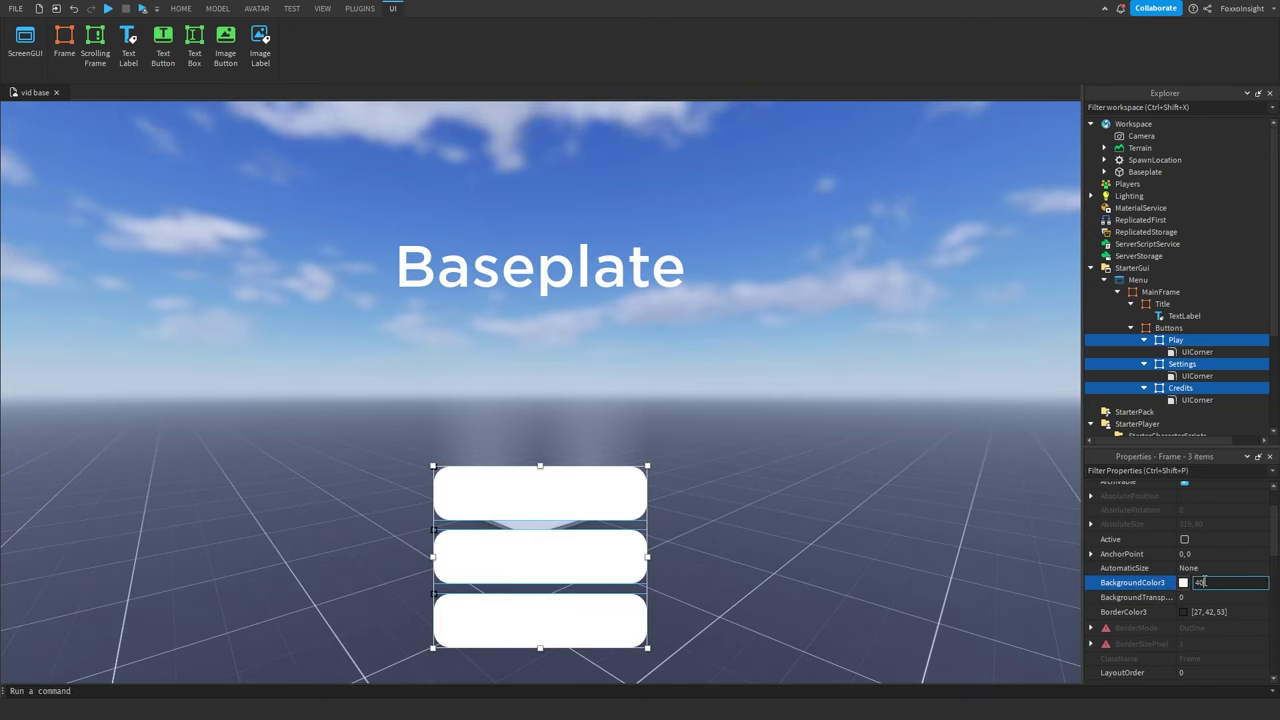
text(40,40)
key(Return)
click(664, 497)
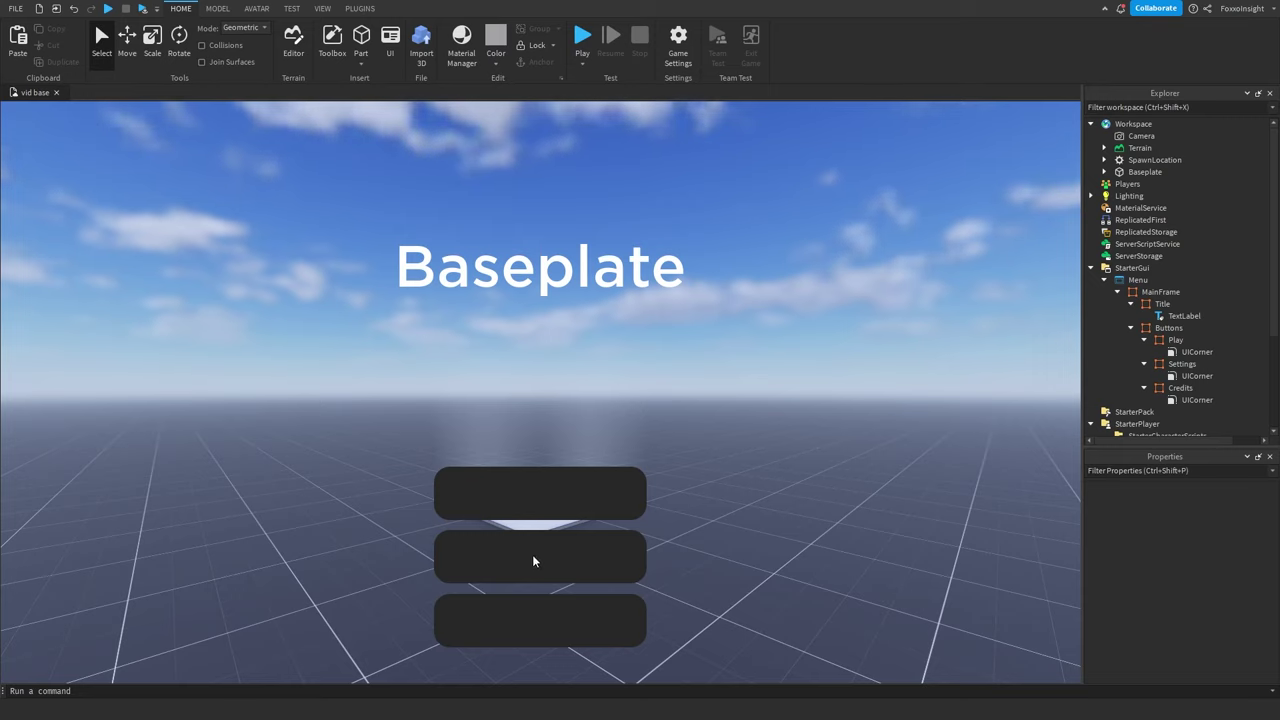
Add a TextLabel to the Play frame and resize it to fill the frame, with zero width and height offsets.
click(1192, 340)
click(1120, 389)
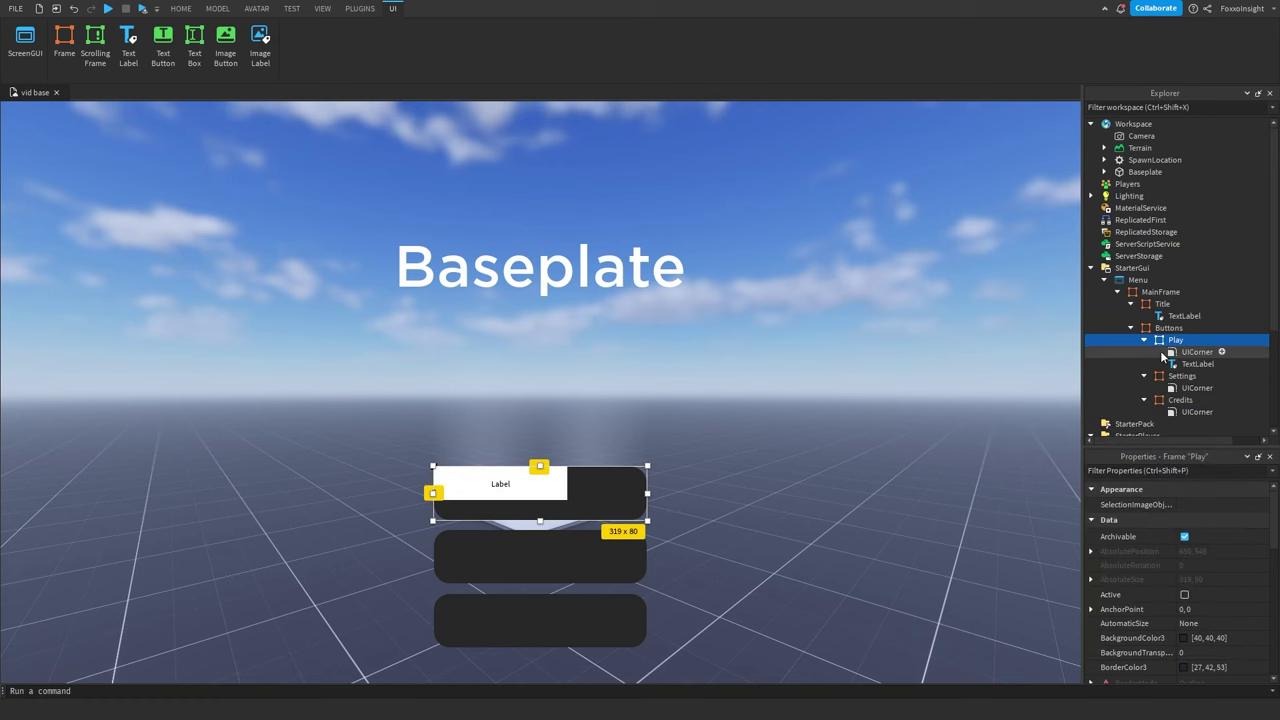
click(1090, 564)
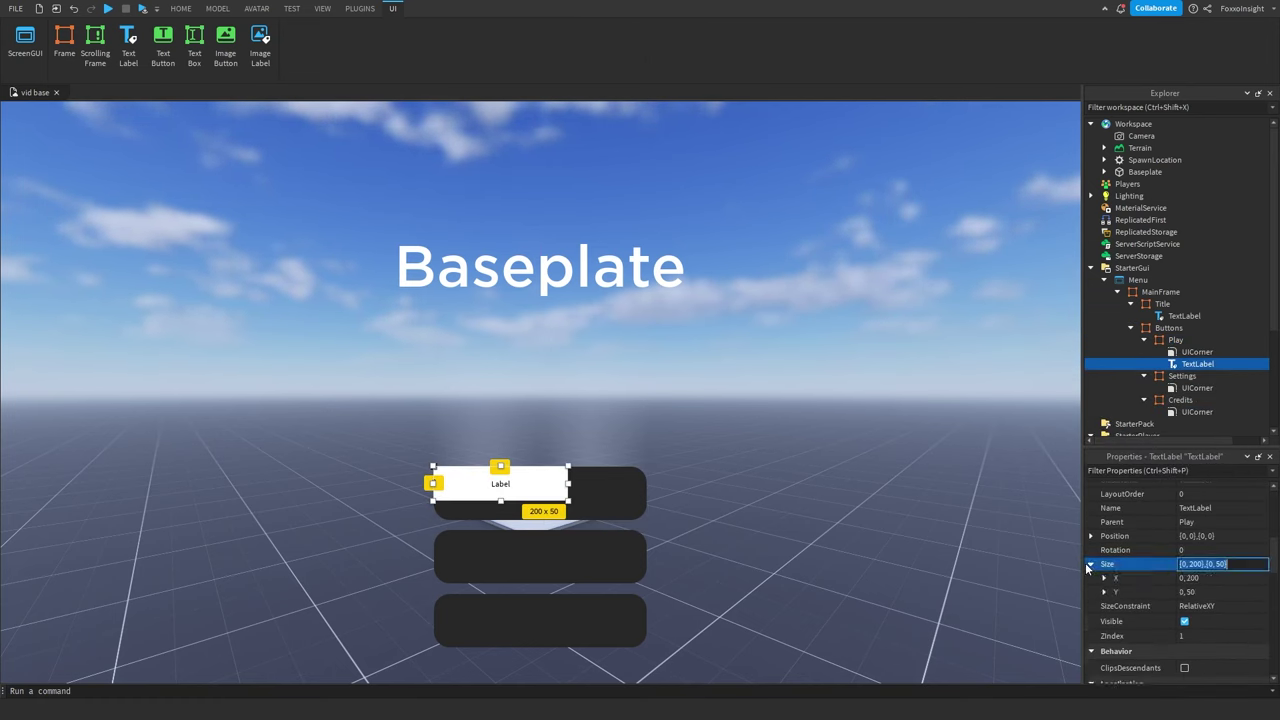
click(1104, 578)
click(1104, 620)
click(1185, 648)
text(0)
click(1188, 606)
text(0)
click(1188, 593)
Set the background transparency of the Play frame's TextLabel to 1.
scroll(1154, 607, up, 3)
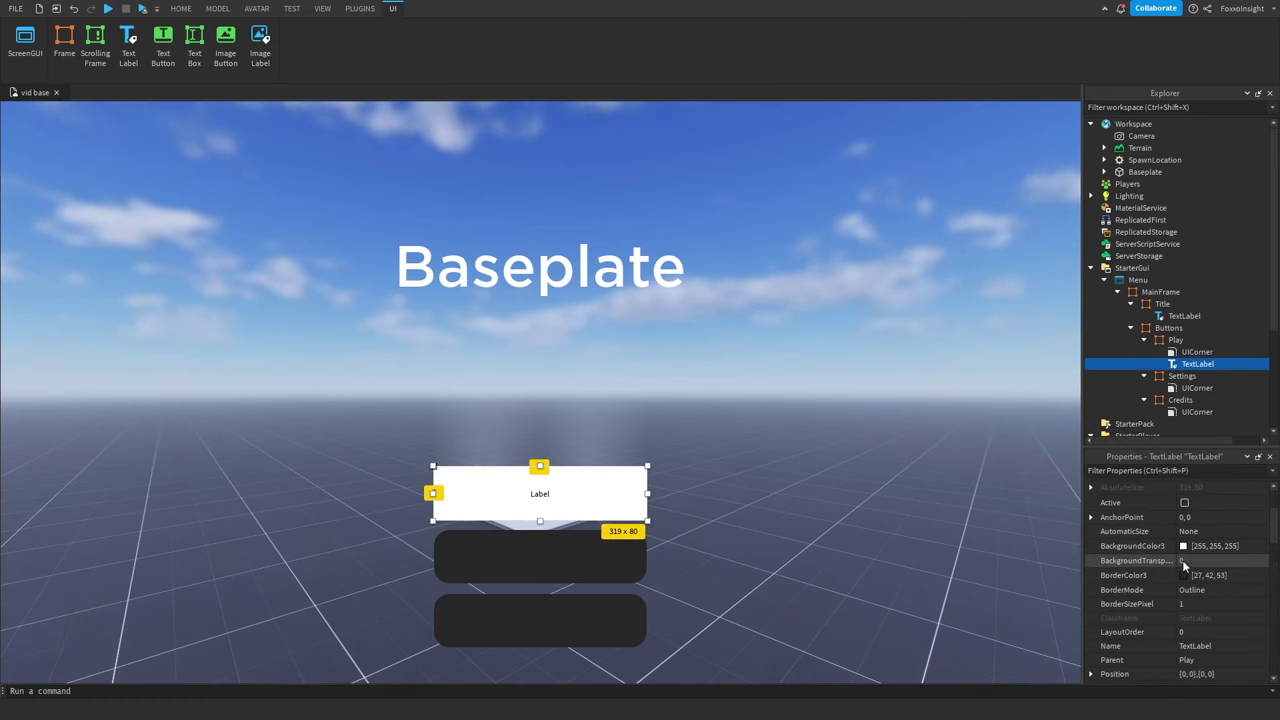
click(1183, 560)
text(1)
key(Return)
Change the Play label's font to Gotham SSm.
scroll(1187, 606, down, 5)
scroll(1187, 606, up, 2)
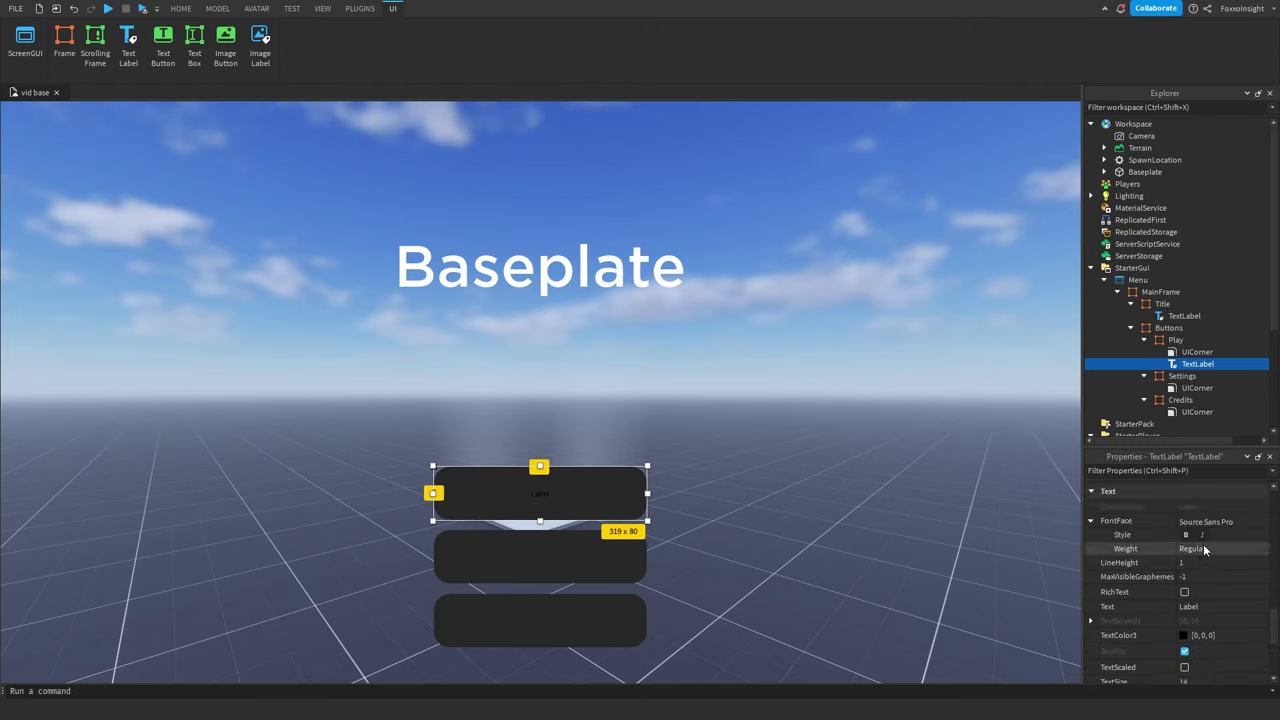
click(1208, 524)
click(1200, 377)
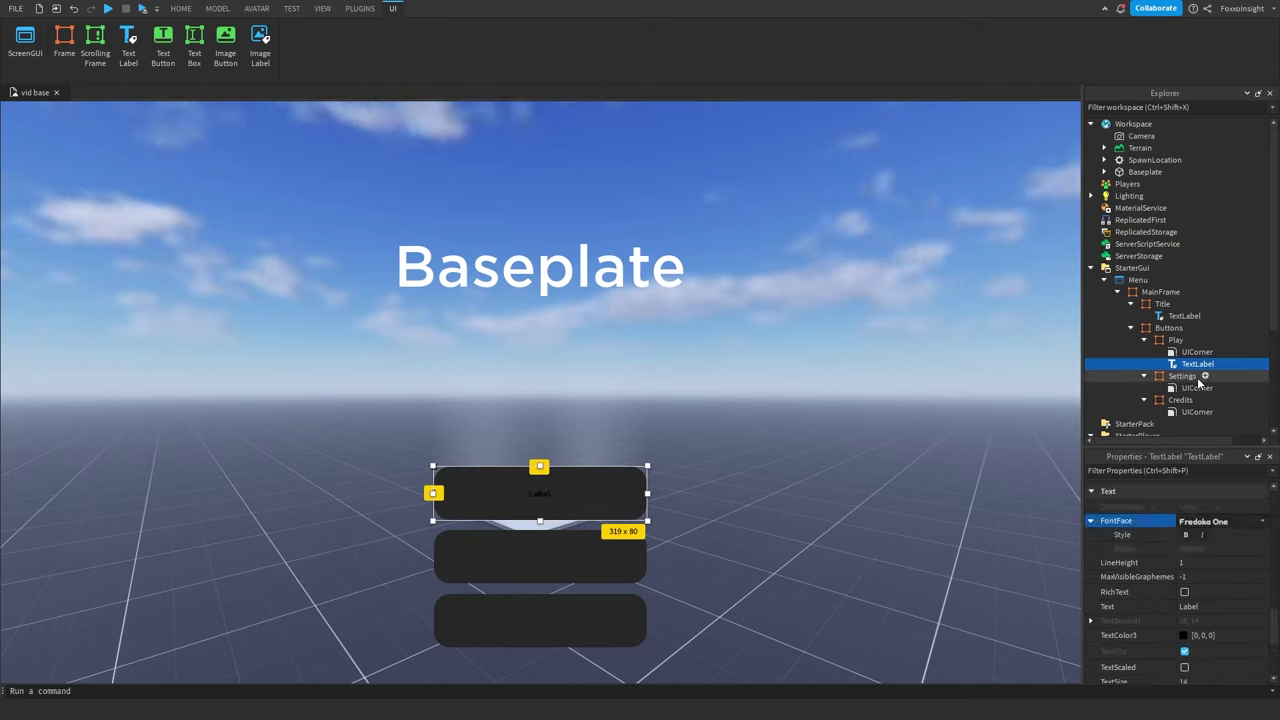
click(1197, 523)
click(1204, 388)
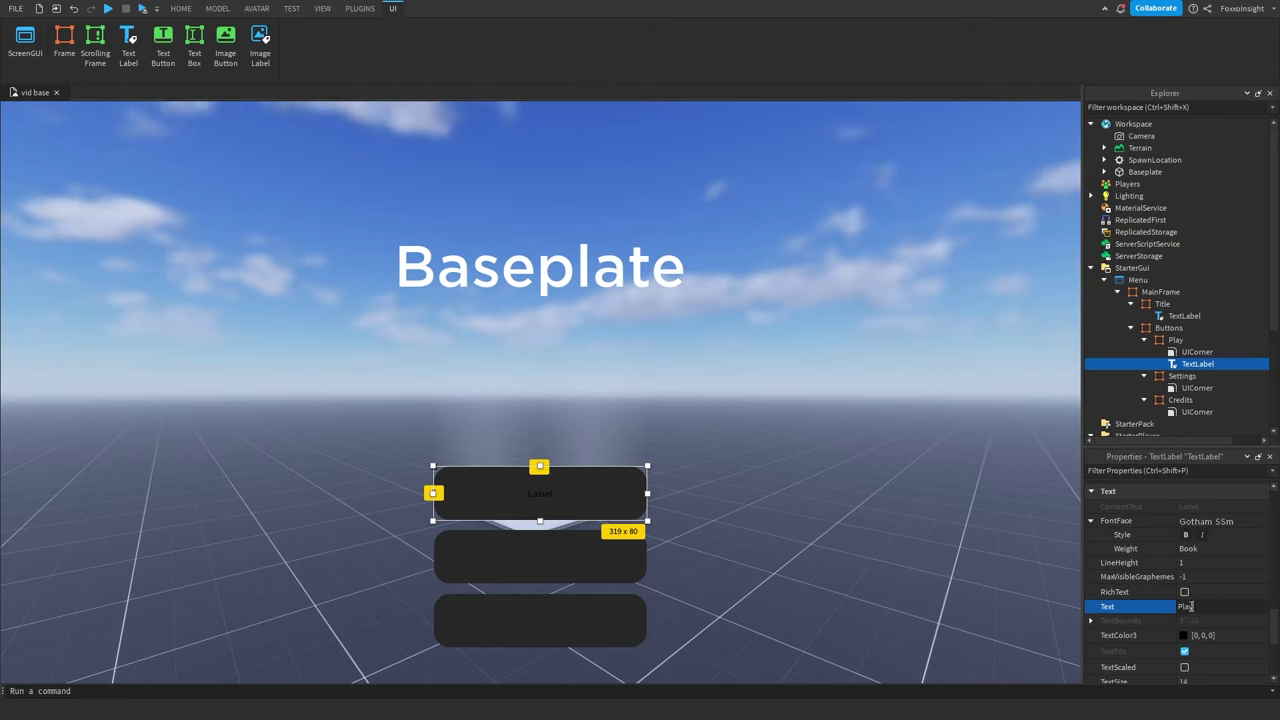
Set the label's text to Play and enable TextScaled.
text(y)
key(Return)
scroll(1193, 600, down, 2)
click(1185, 574)
Set the Play label's text color to white (255, 255, 255).
scroll(1210, 585, up, 2)
click(1183, 635)
drag(797, 300, 798, 241)
click(727, 477)
scroll(1180, 606, down, 1)
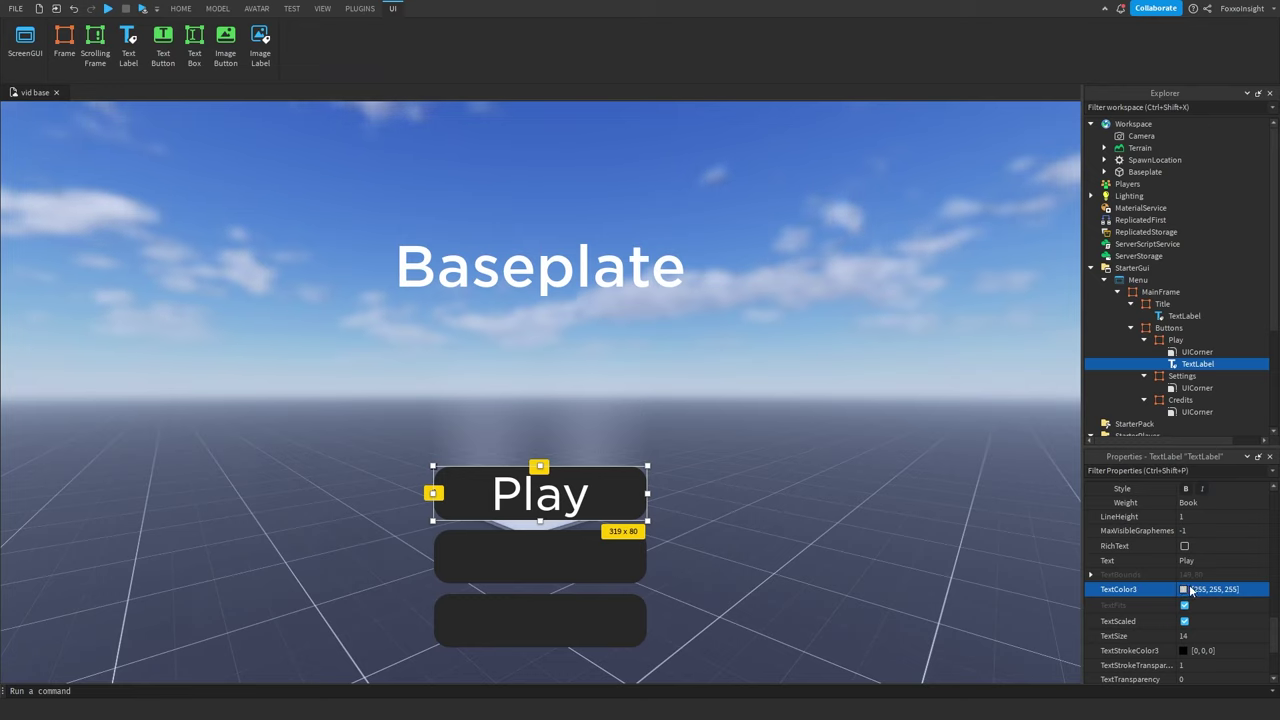
scroll(1203, 557, up, 1)
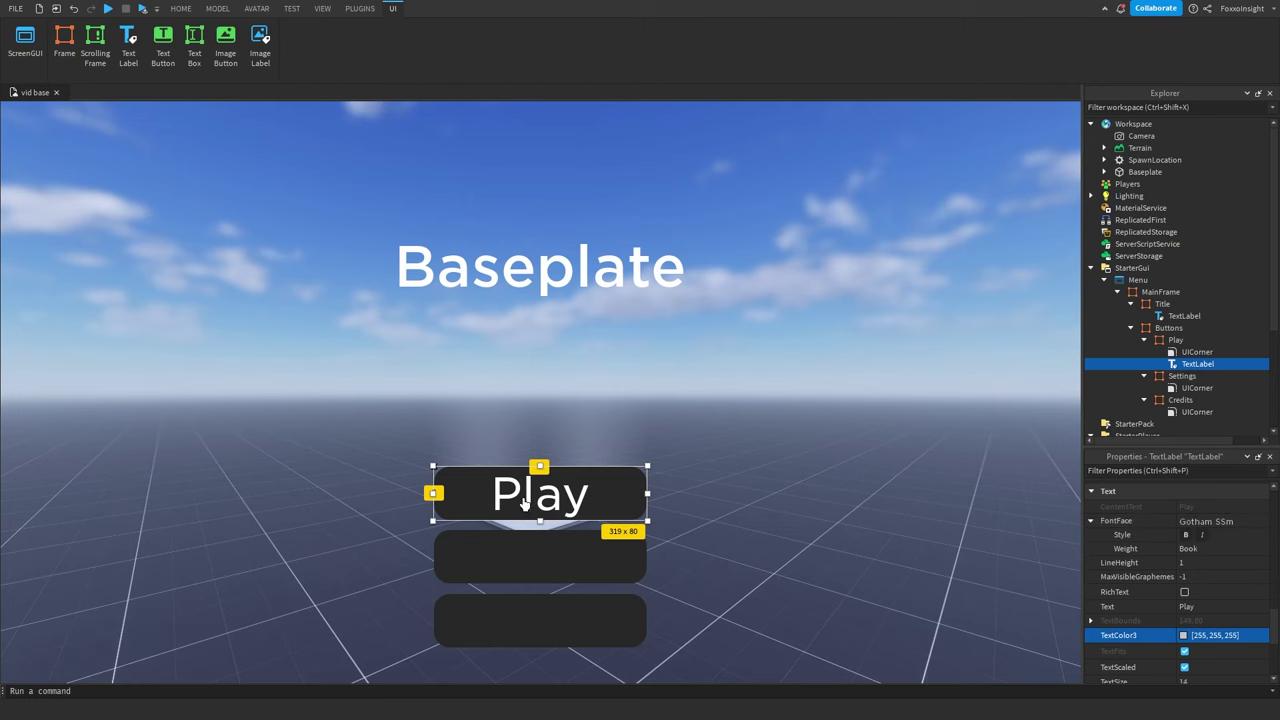
click(450, 514)
right_drag(533, 490, 533, 490)
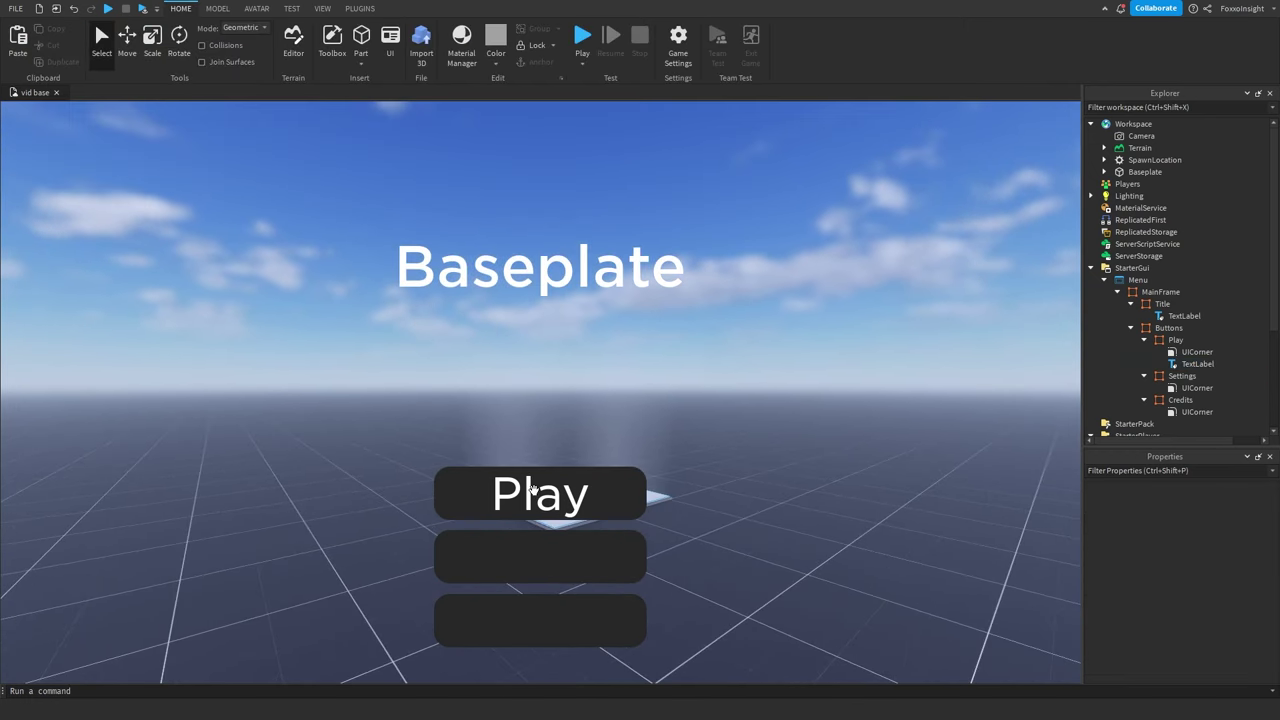
Shrink the Play label to about 294 × 63 px and center it inside its button frame.
click(1197, 364)
drag(540, 466, 537, 499)
drag(433, 492, 447, 493)
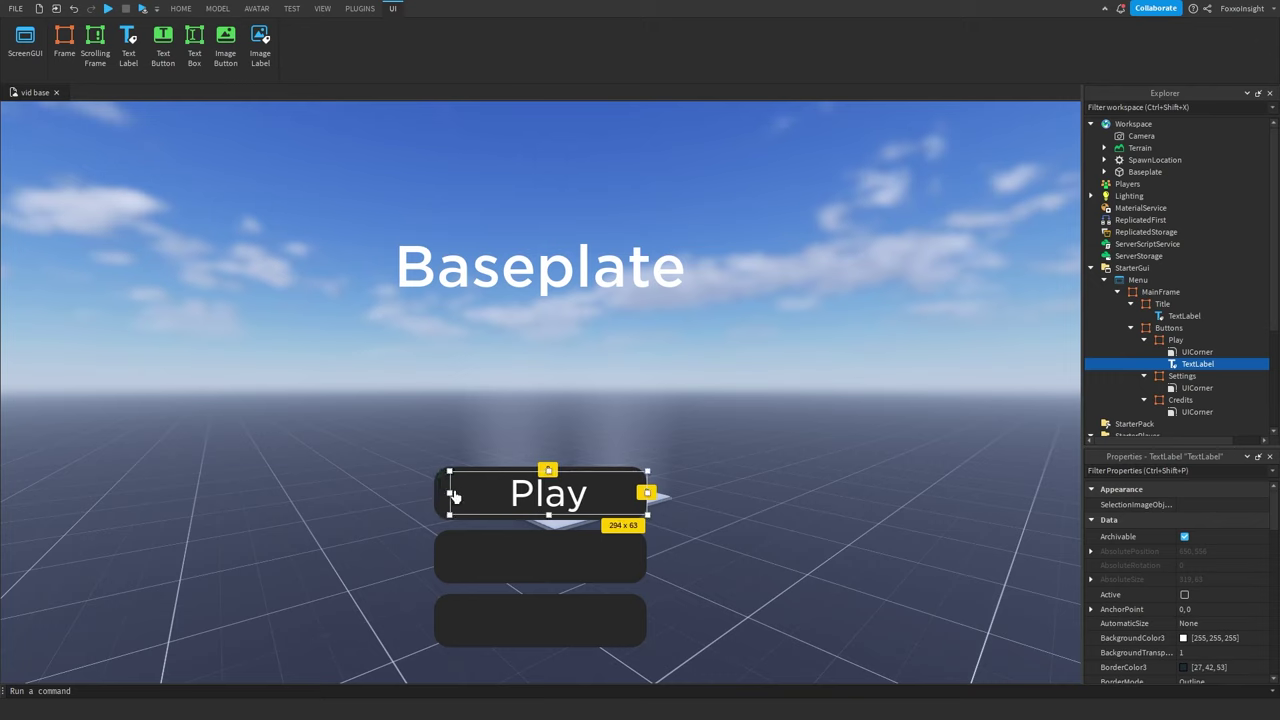
drag(646, 492, 641, 492)
click(650, 426)
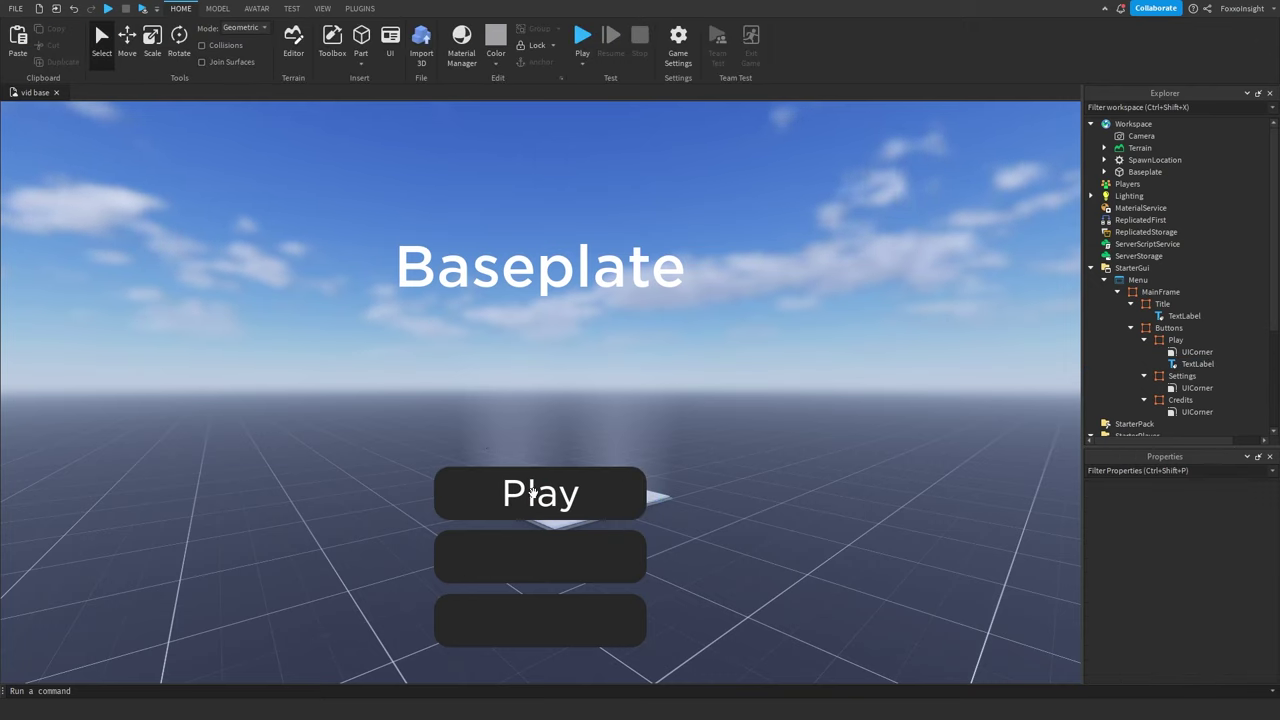
Copy the Play frame's TextLabel into the Settings and Credits frames.
click(1190, 364)
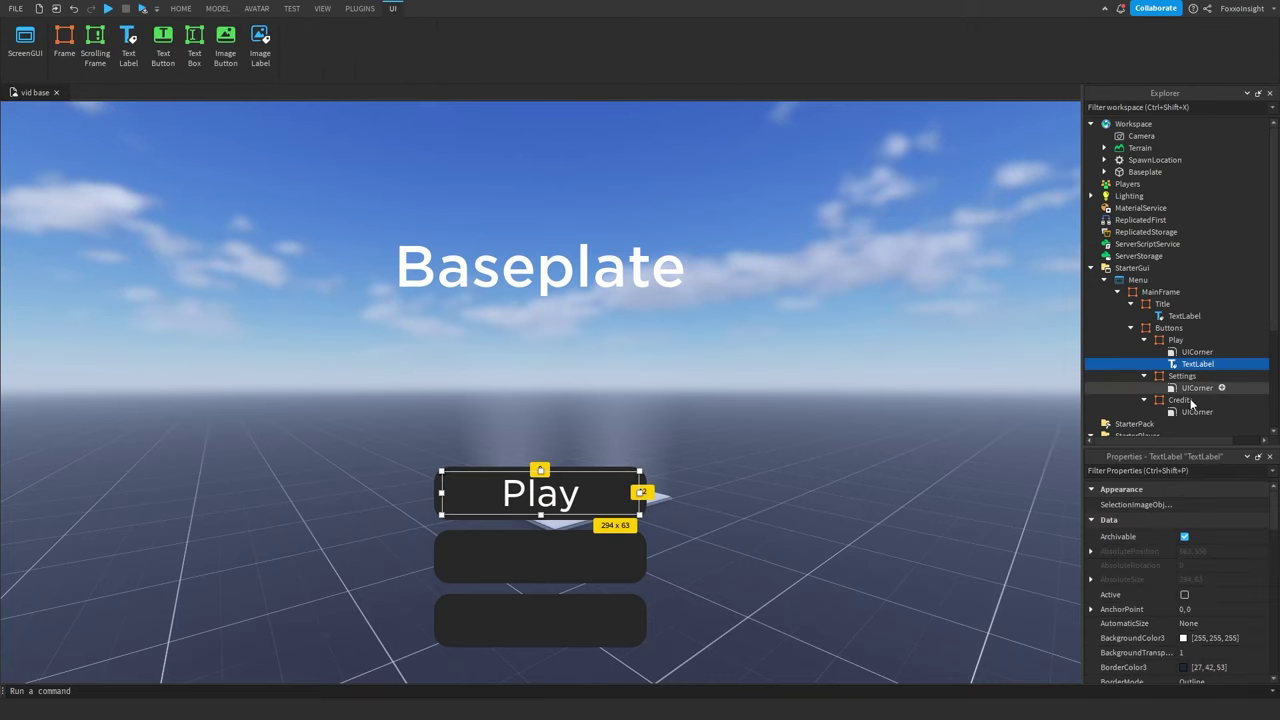
click(1195, 352)
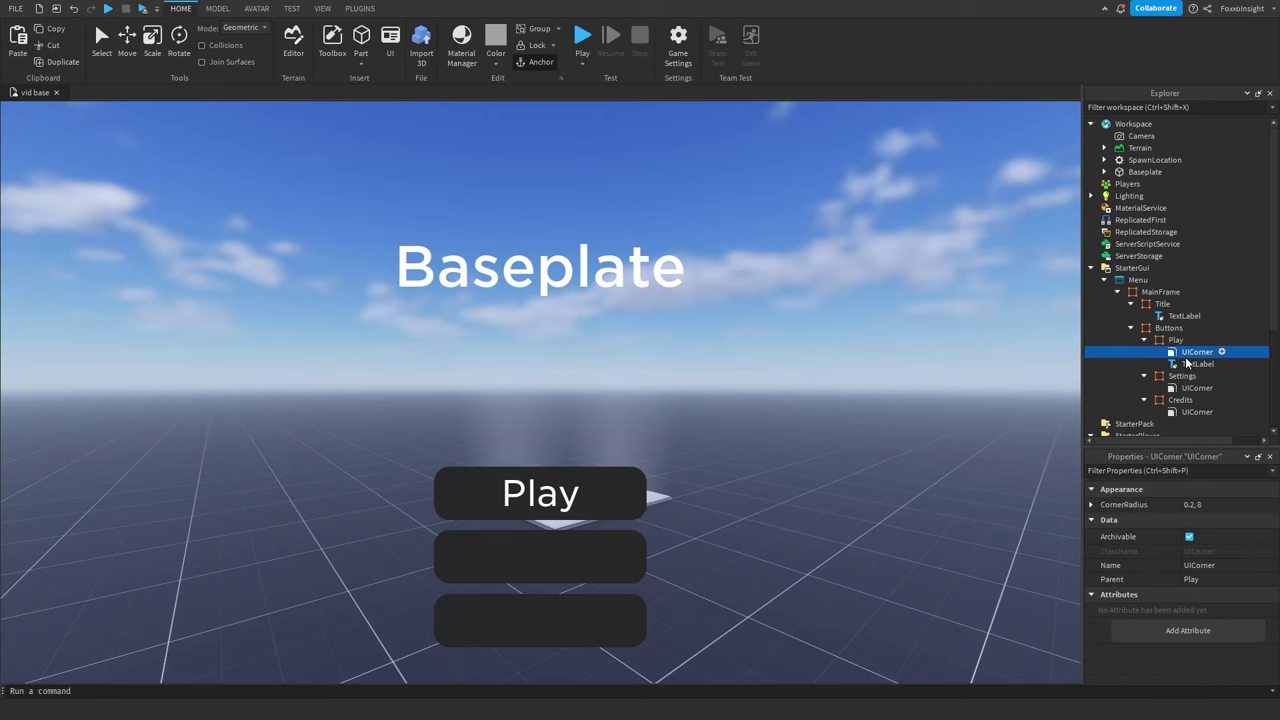
click(1180, 366)
key(ctrl+d)
drag(1190, 378, 1183, 391)
click(1180, 411)
key(ctrl+shift+v)
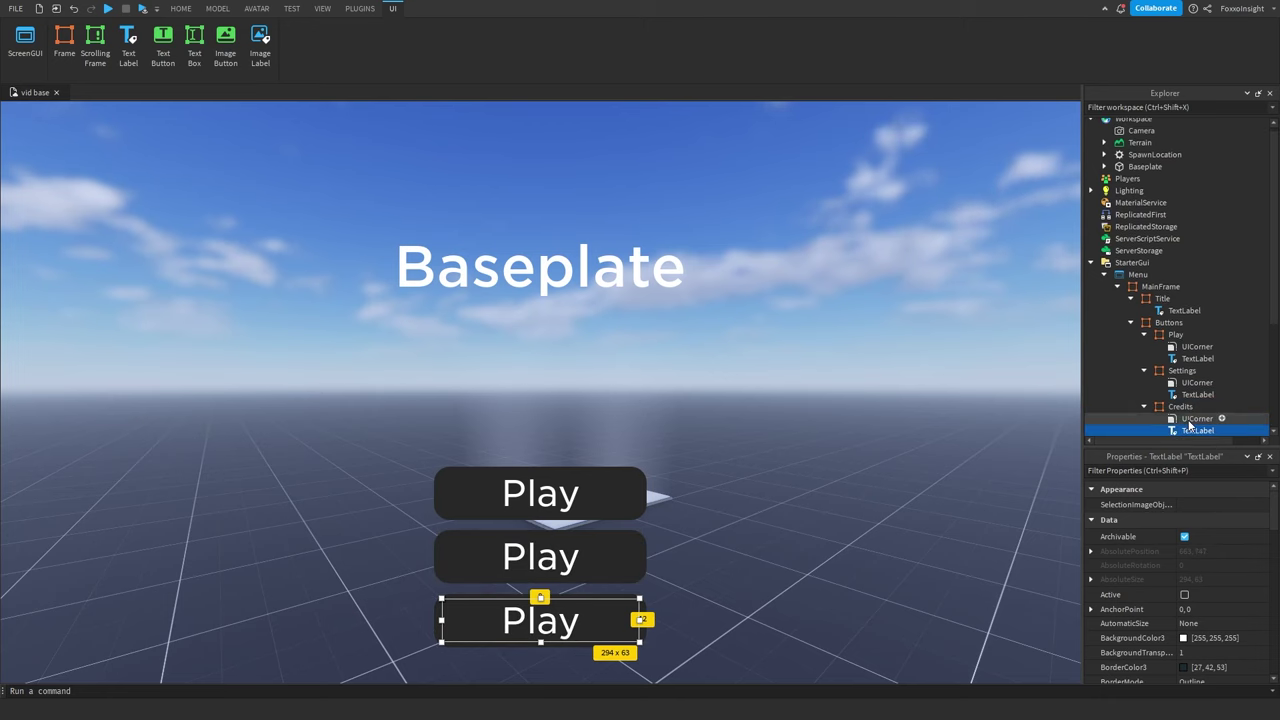
Set the text of the label inside the Settings frame to Settings.
click(1195, 361)
scroll(1210, 640, down, 5)
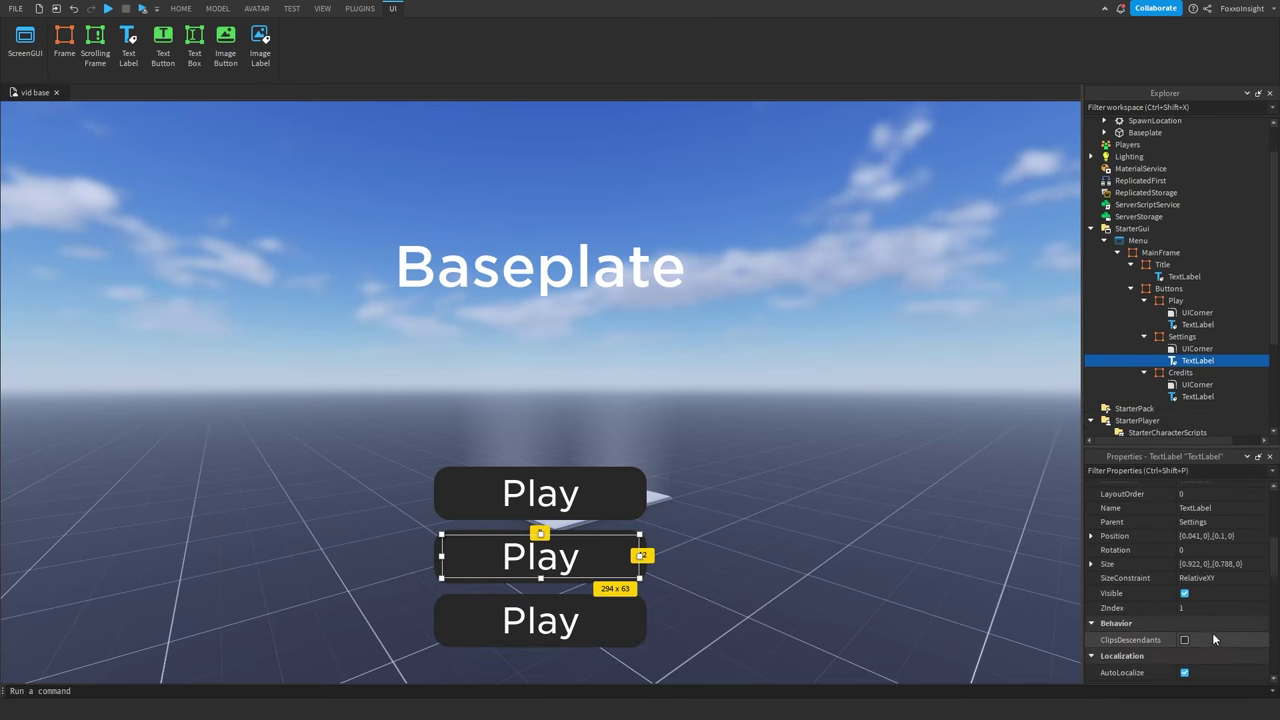
scroll(1205, 633, down, 3)
click(1197, 568)
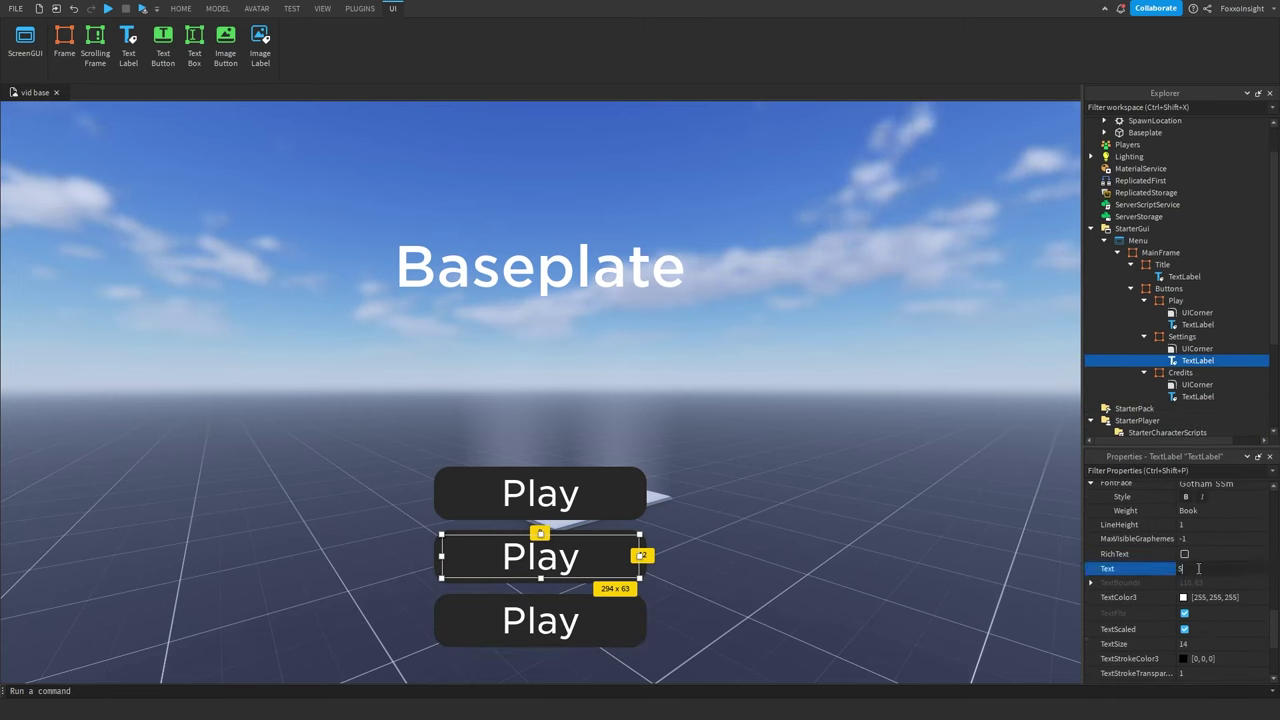
text(Settings)
key(Return)
click(1206, 566)
key(BackSpace)
click(1205, 554)
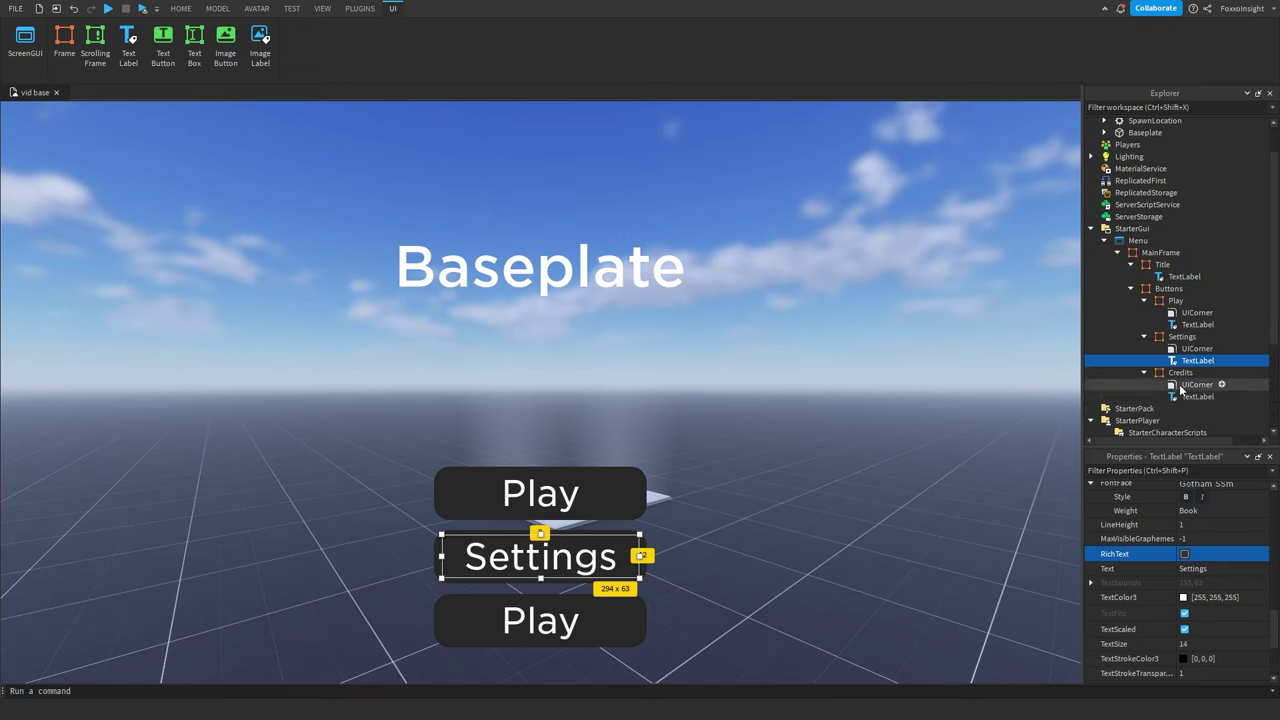
Set the text of the label inside the Credits frame to Credits.
click(1192, 396)
click(1212, 568)
text(Credits)
key(Return)
click(862, 528)
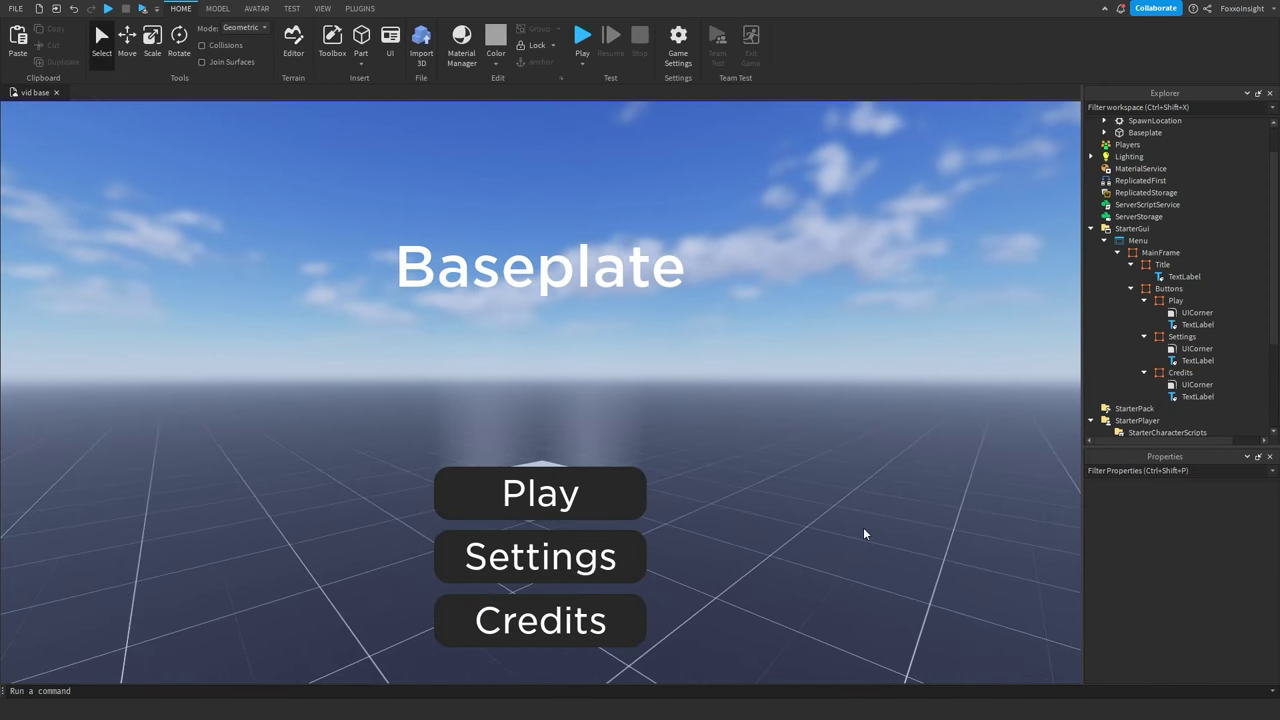
scroll(648, 442, up, 1)
right_drag(648, 442, 604, 415)
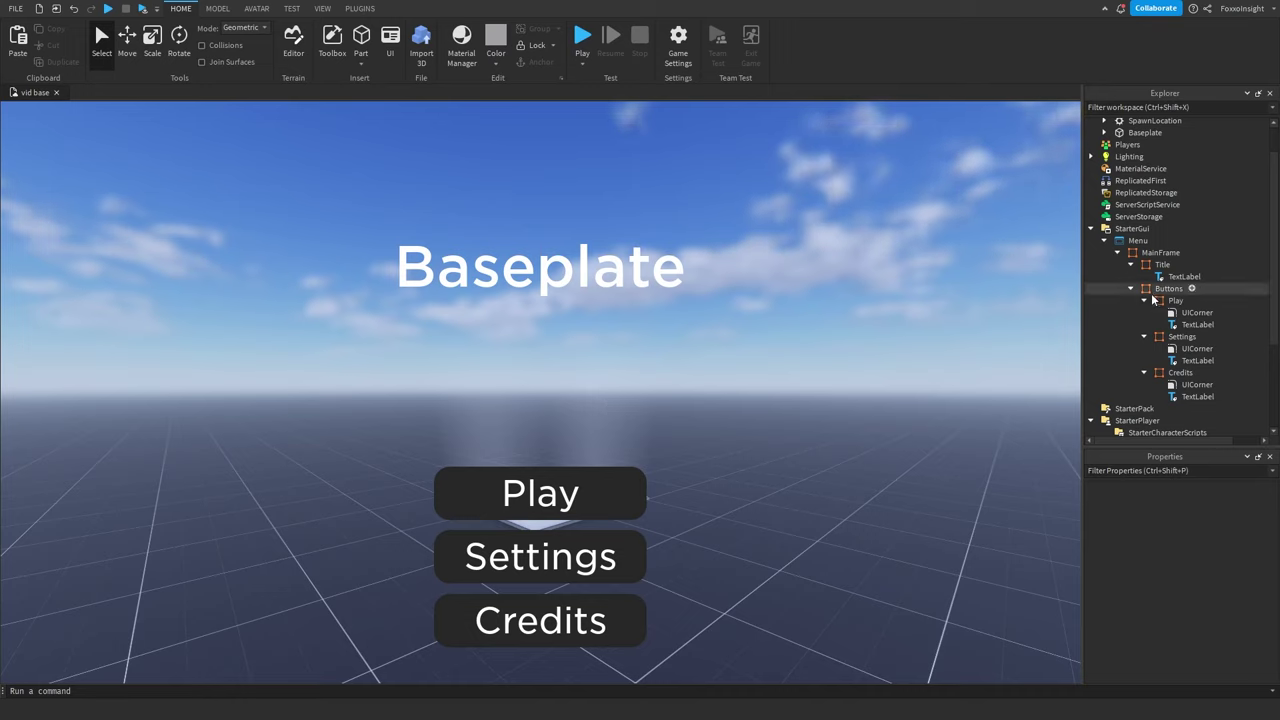
Duplicate the Buttons frame and enlarge the copy to about 662 × 465 px.
click(1144, 372)
click(1144, 336)
click(1144, 300)
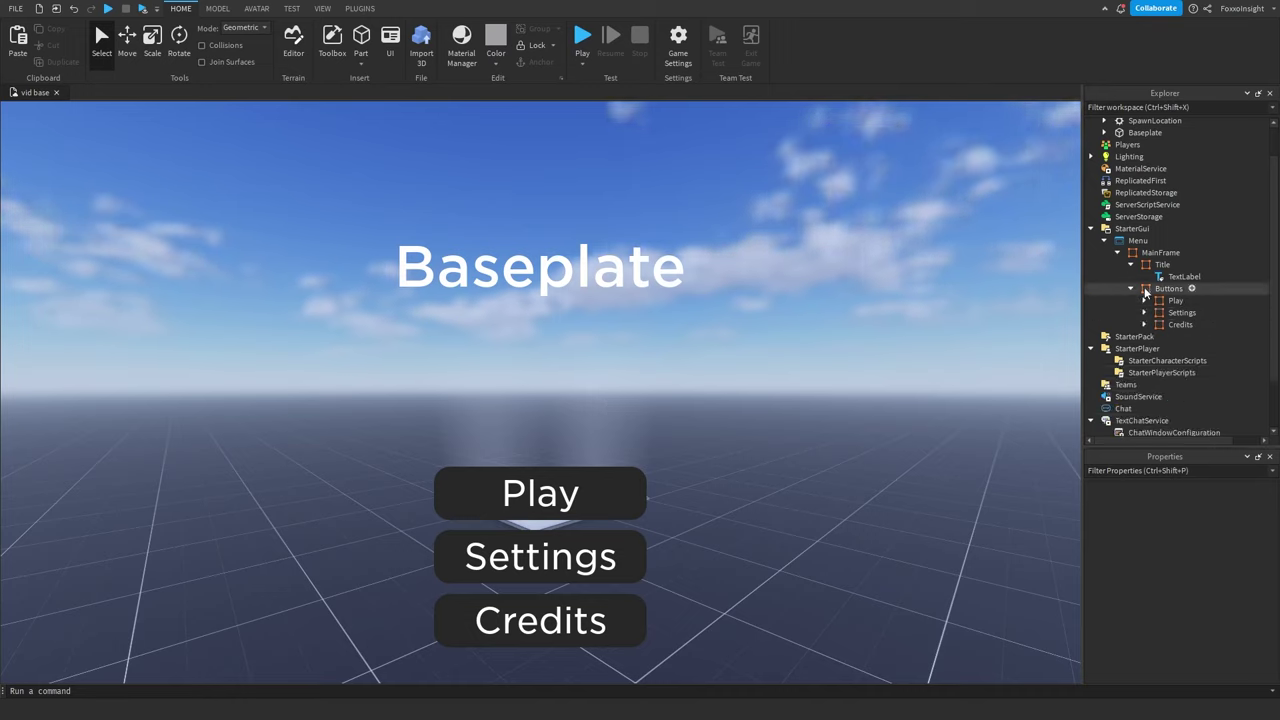
click(1158, 289)
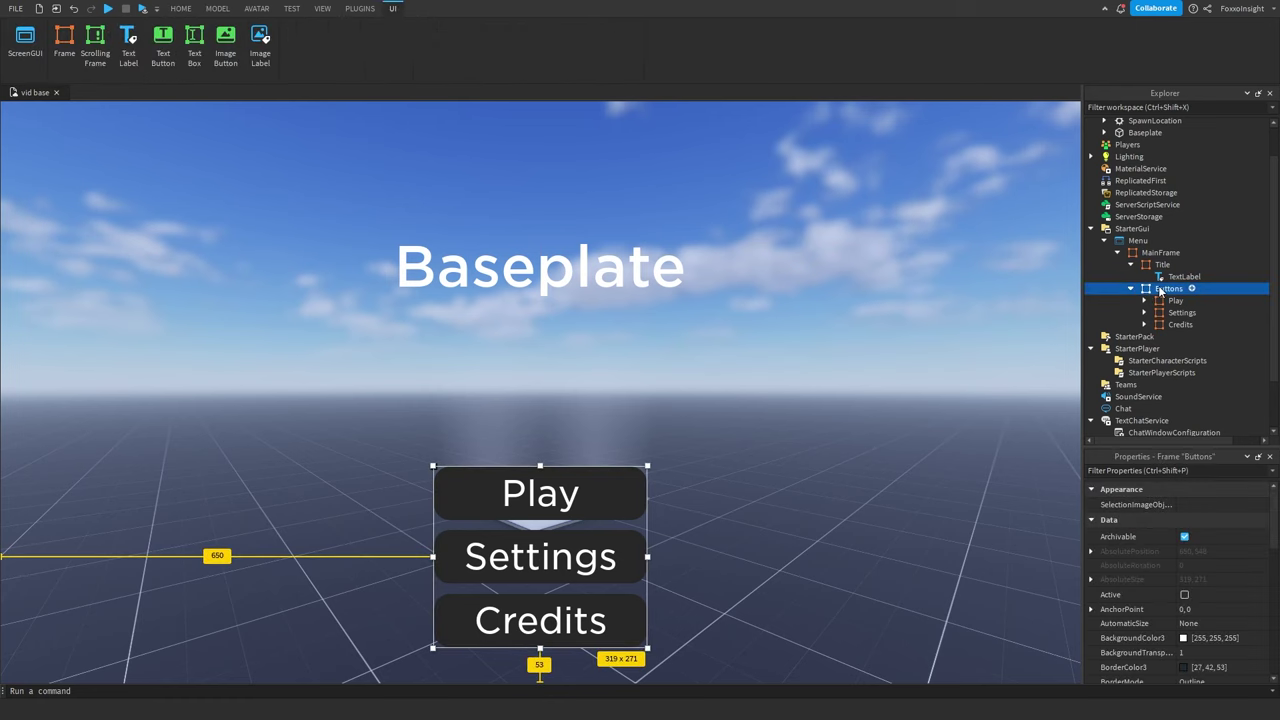
scroll(1170, 620, down, 3)
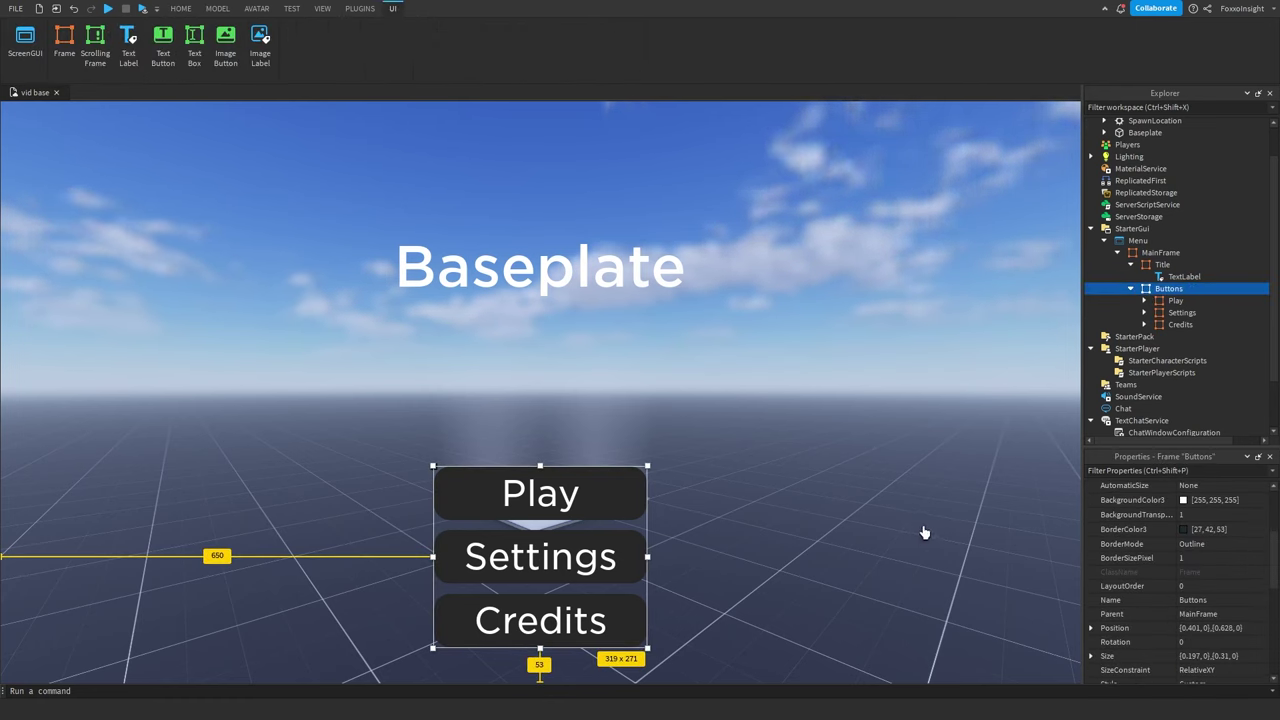
key(ctrl+d)
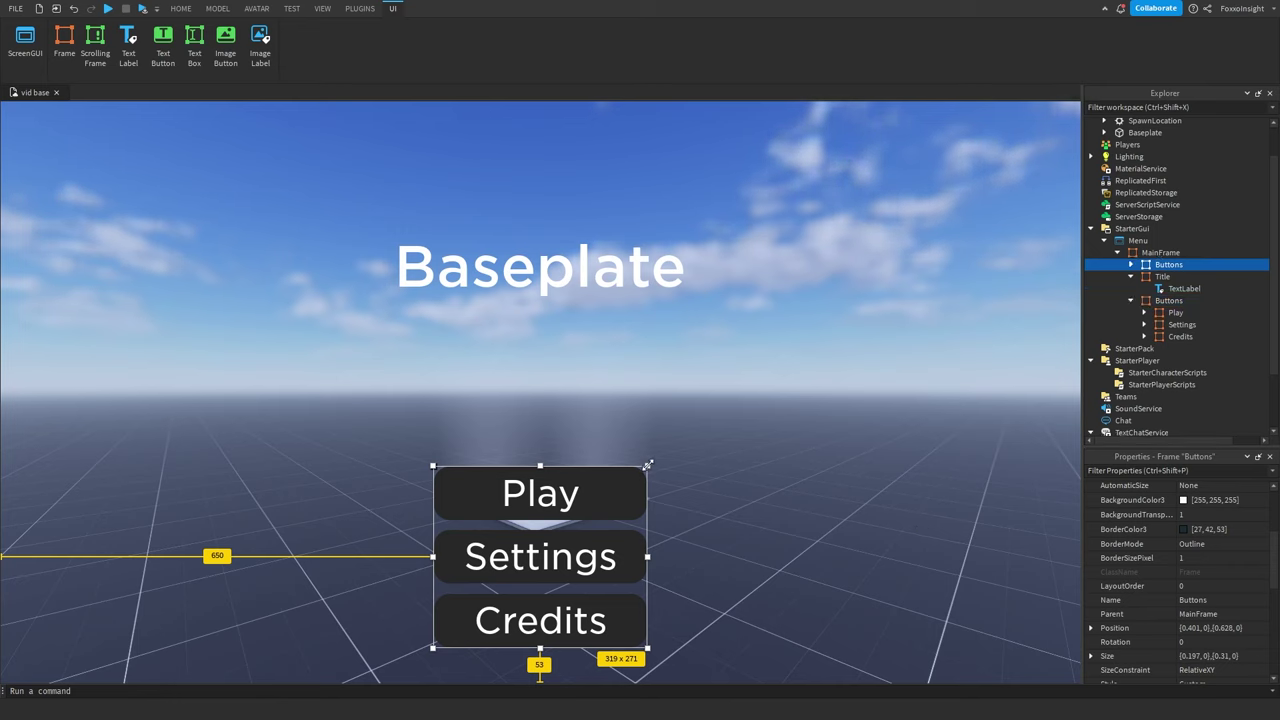
drag(647, 465, 876, 337)
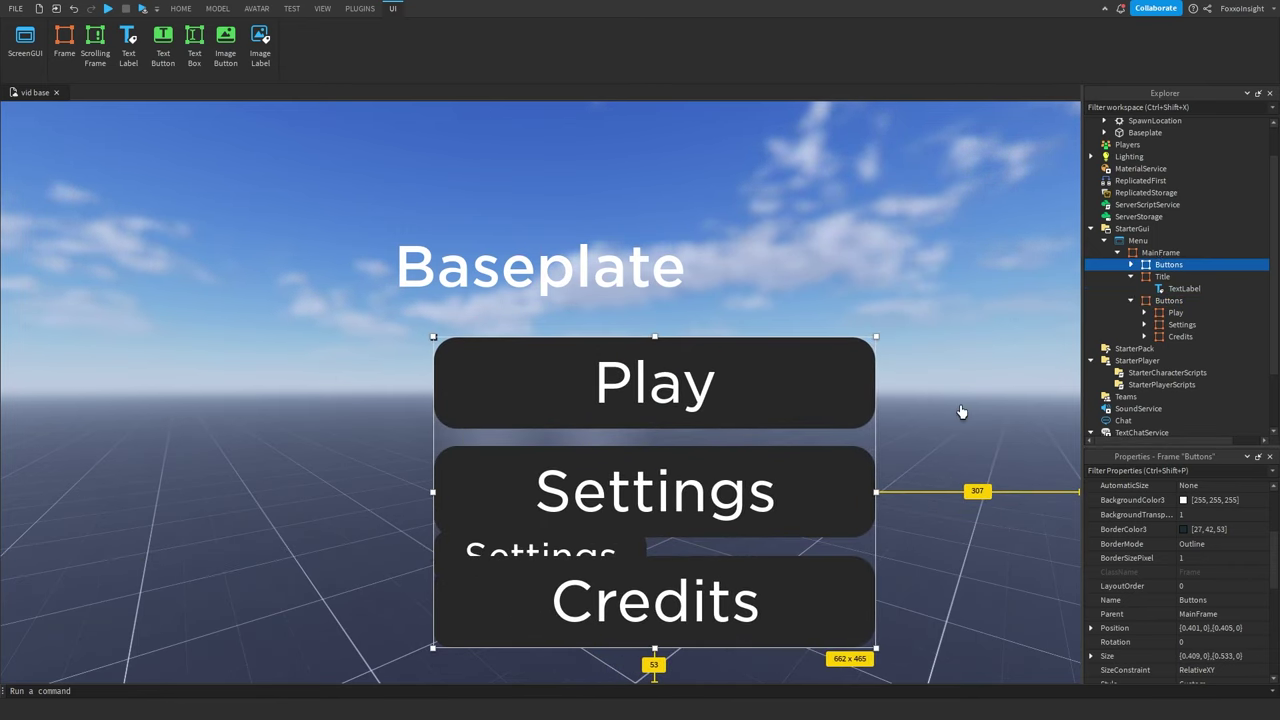
Set the duplicated frame's background transparency to 0 and move the frame to the middle of the screen.
scroll(1180, 600, up, 2)
click(1195, 606)
text(0)
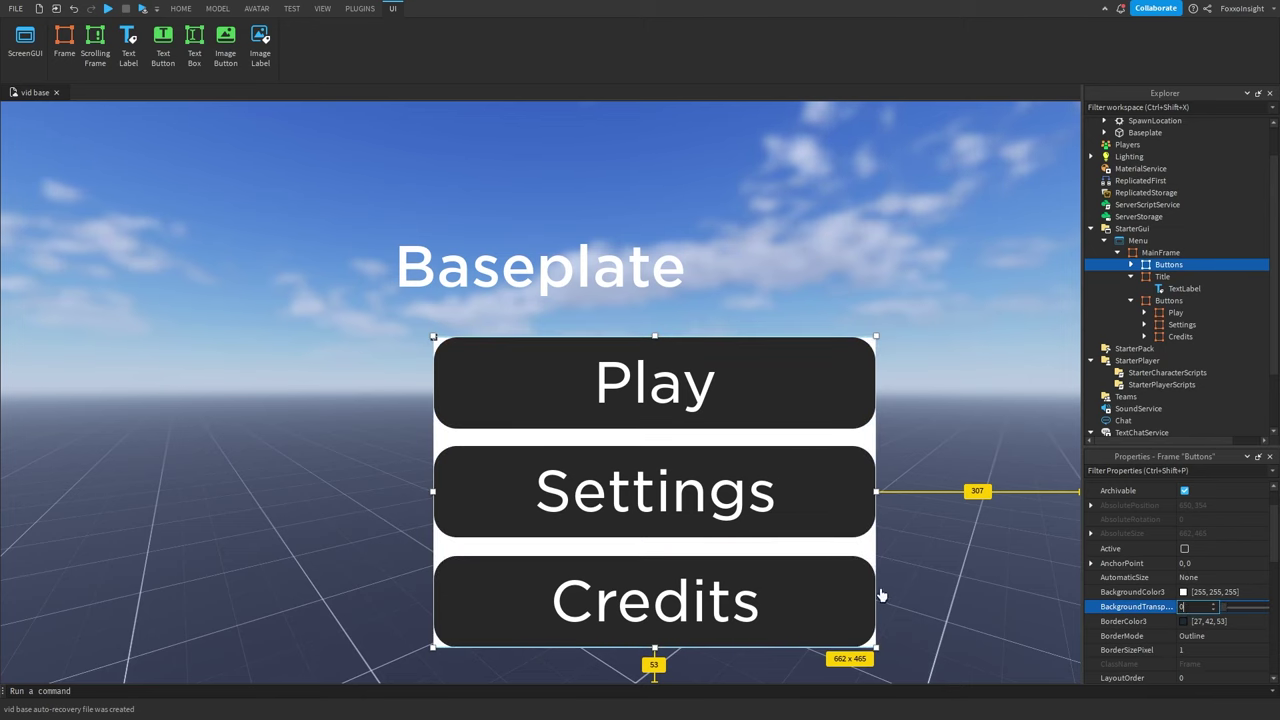
key(Return)
drag(840, 553, 703, 446)
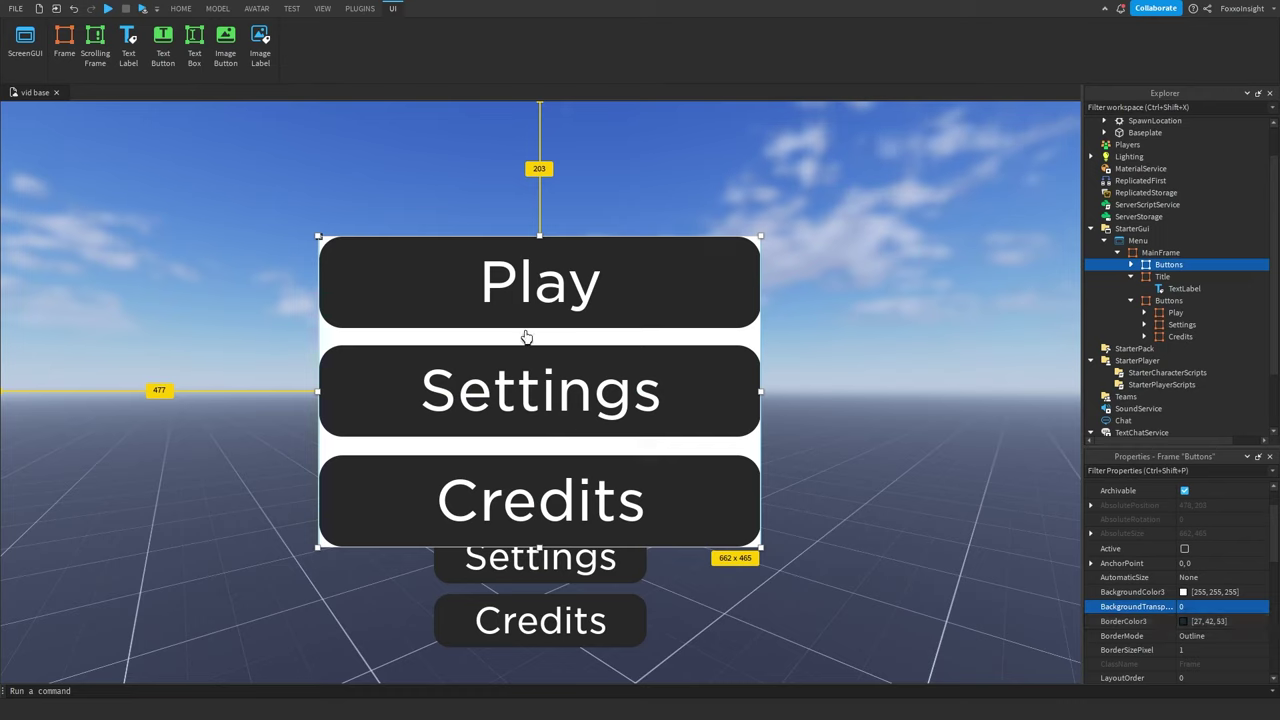
Delete the Credits and Settings frames from the duplicated Buttons frame, keeping its Play frame.
click(1131, 264)
click(1167, 300)
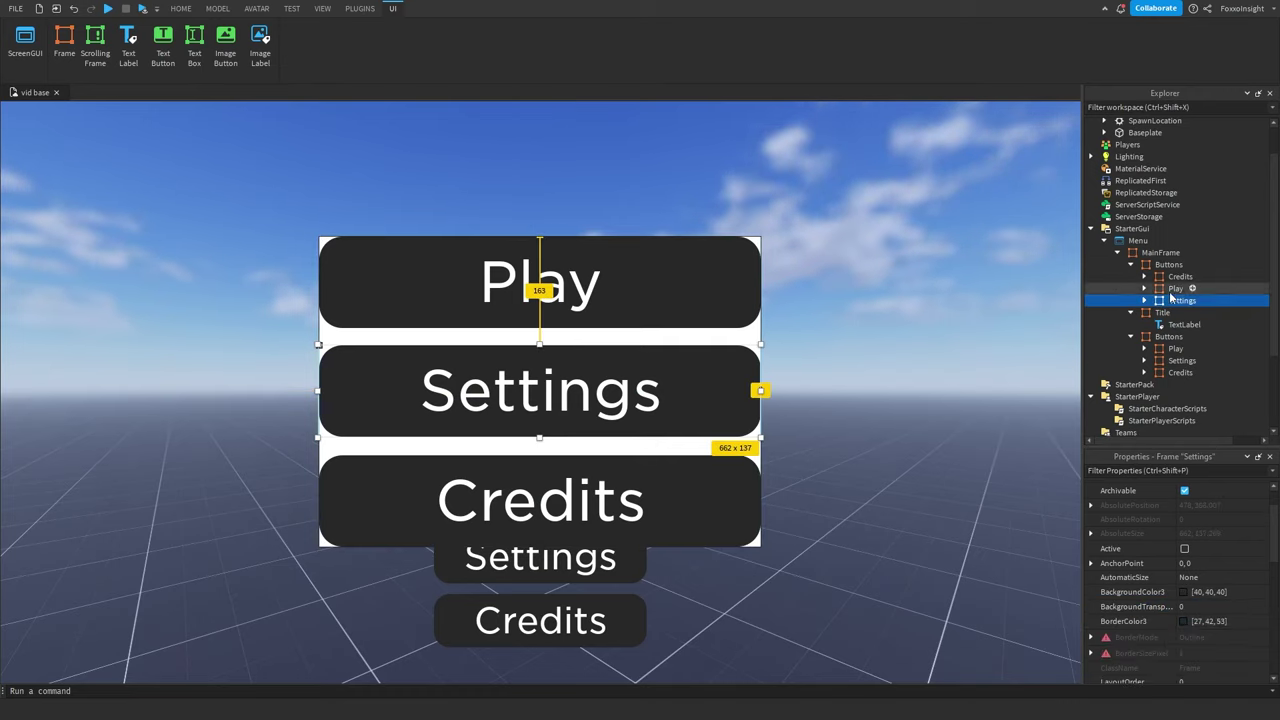
shift+click(1172, 277)
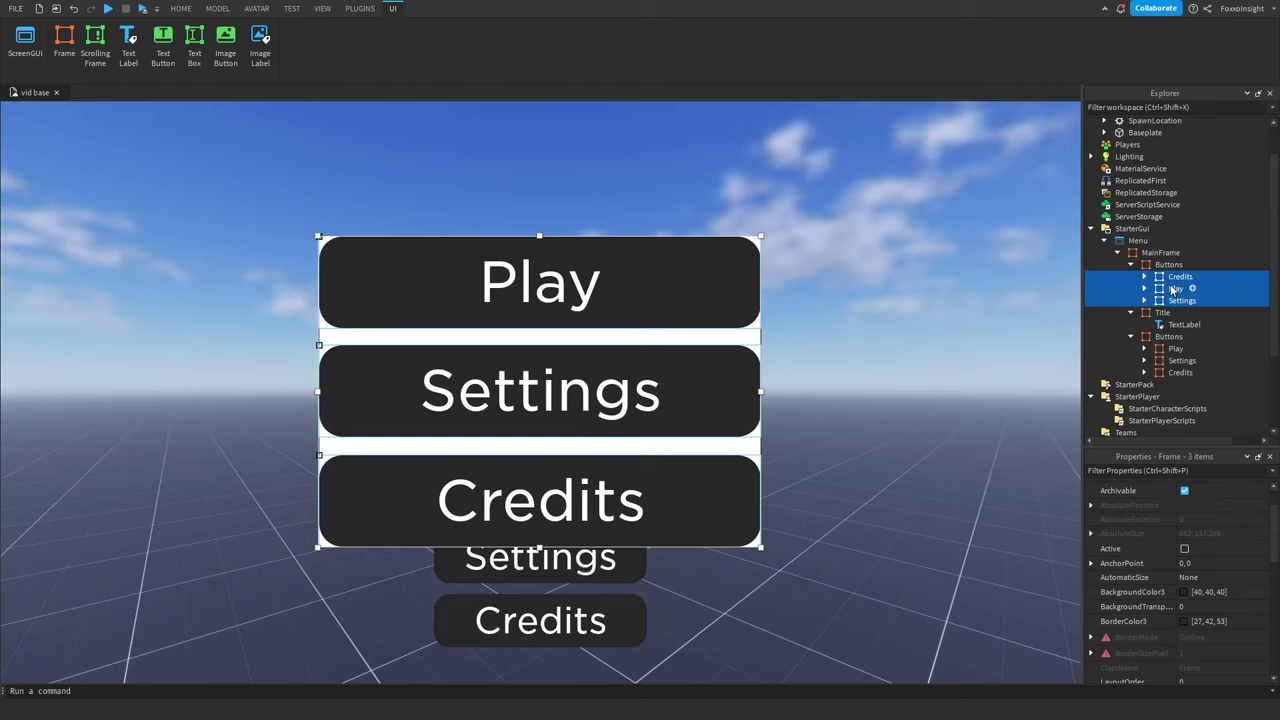
ctrl+click(1172, 289)
key(Delete)
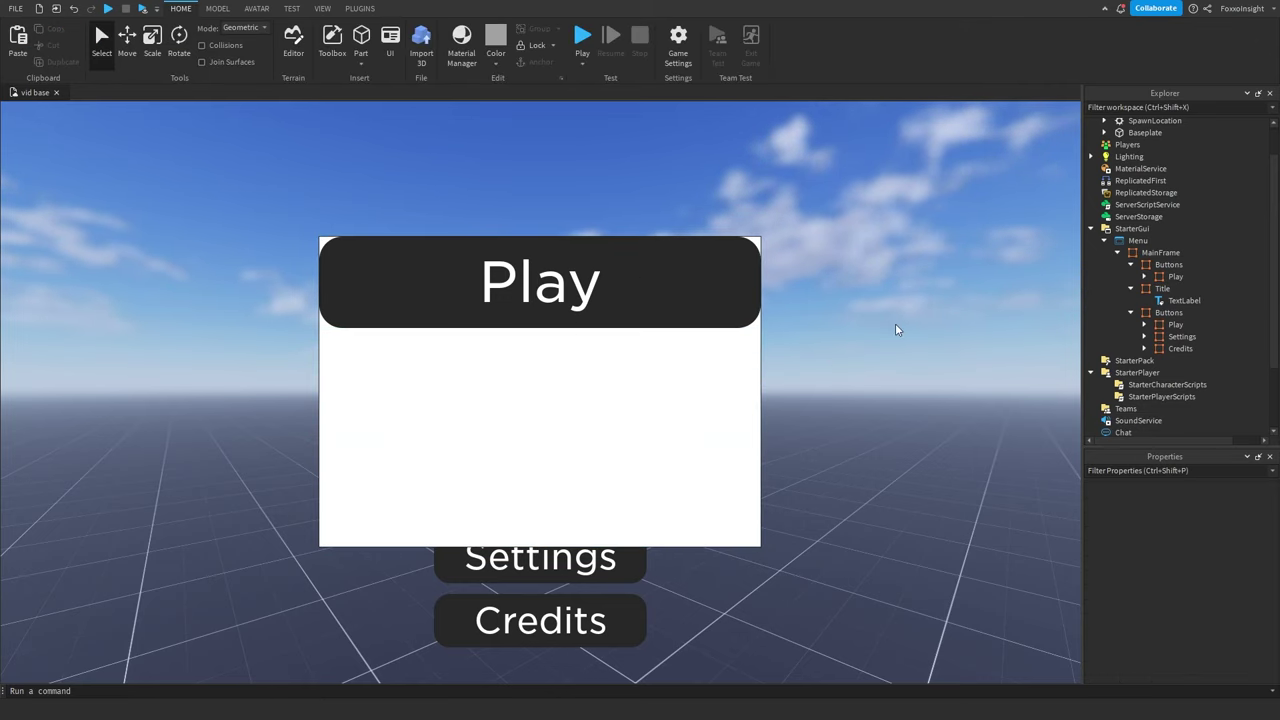
Set the vertical size scale of the Play frame inside the enlarged Buttons panel to 1.
click(1168, 264)
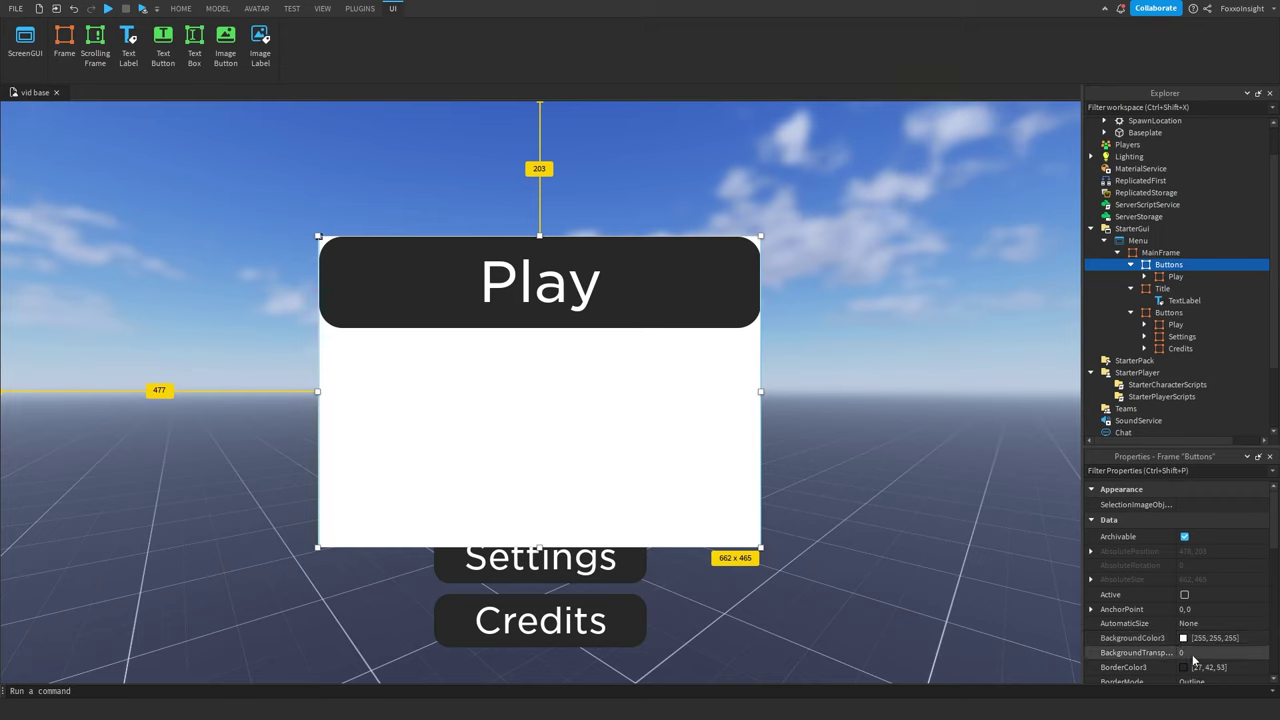
click(1175, 277)
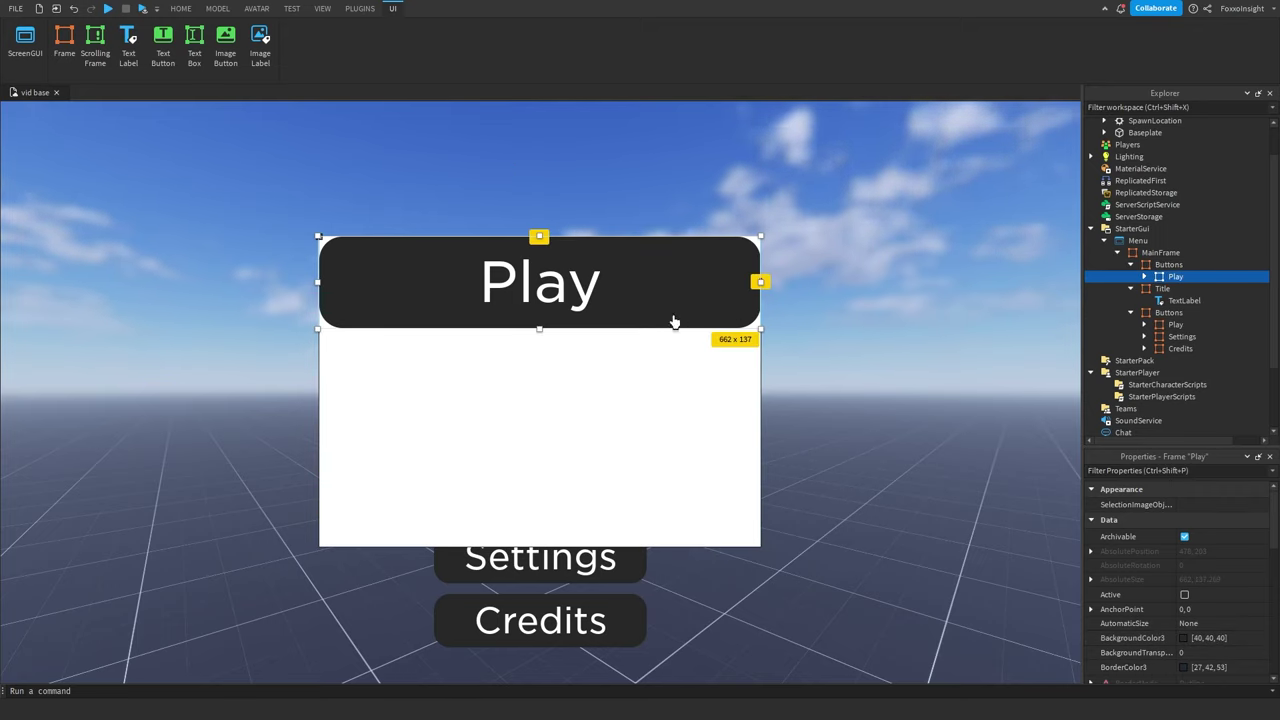
scroll(1085, 597, down, 5)
click(1091, 614)
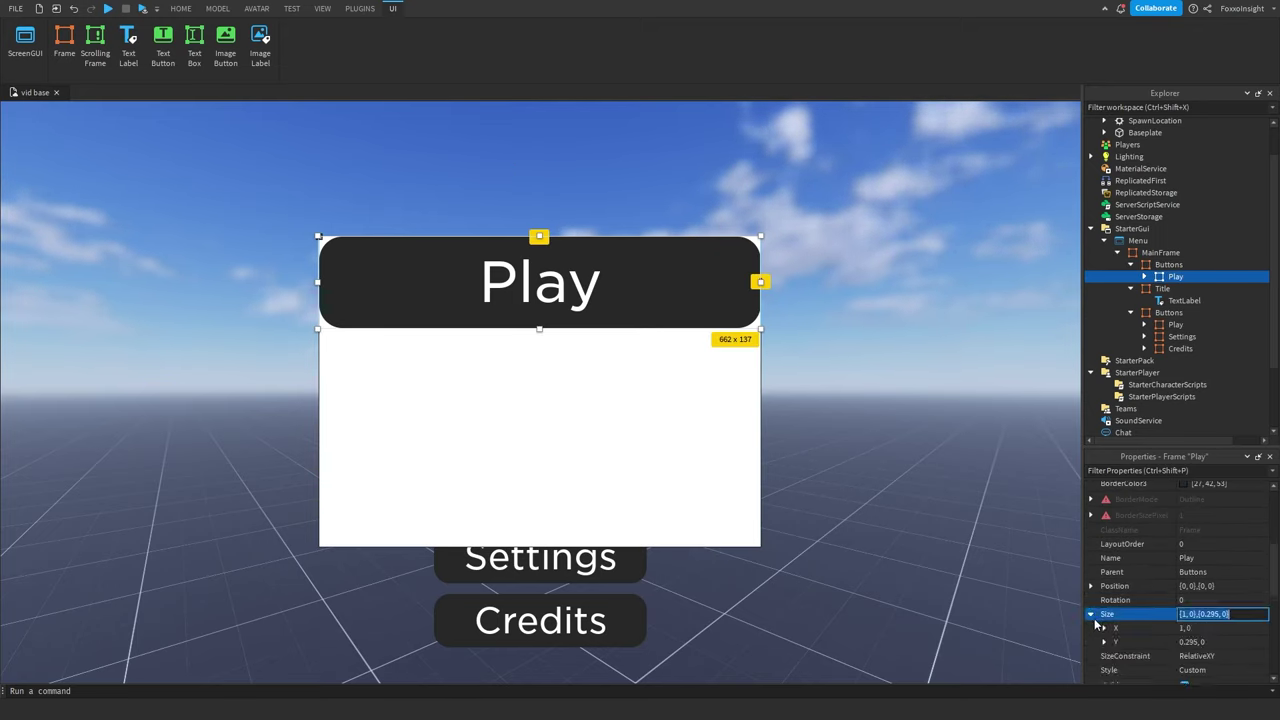
click(1121, 644)
click(1104, 642)
click(1186, 657)
text(1)
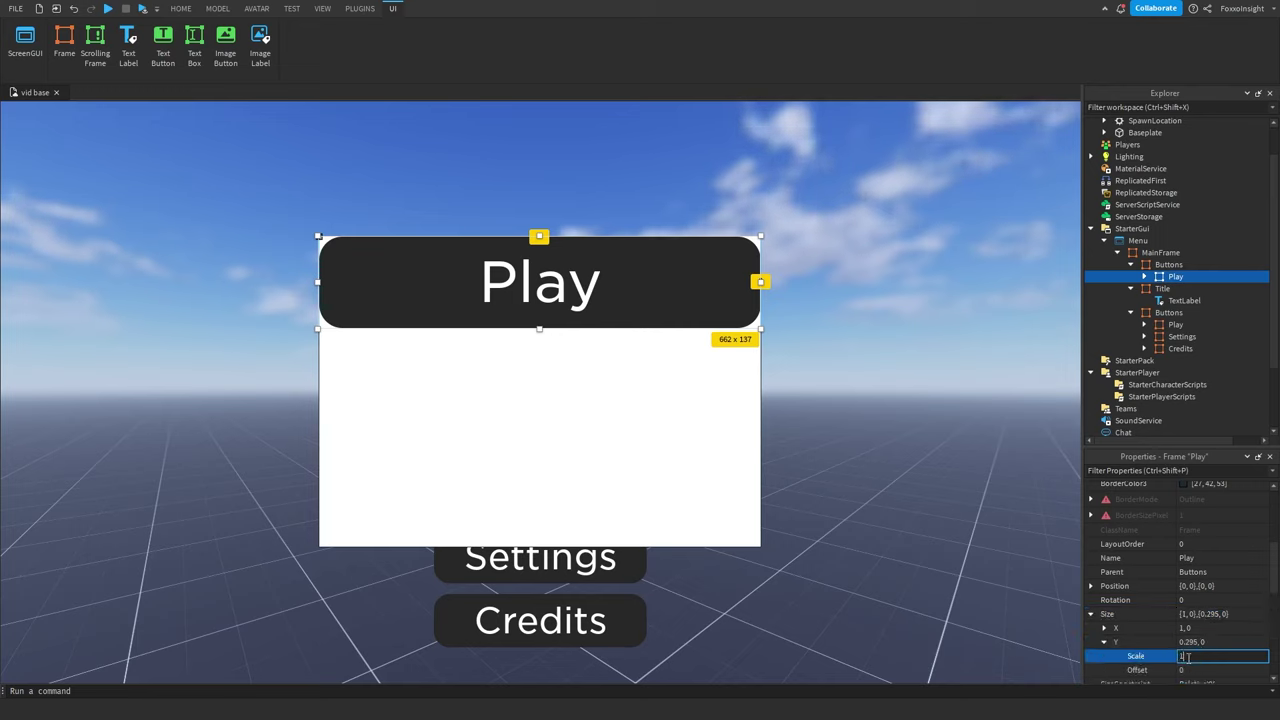
key(Return)
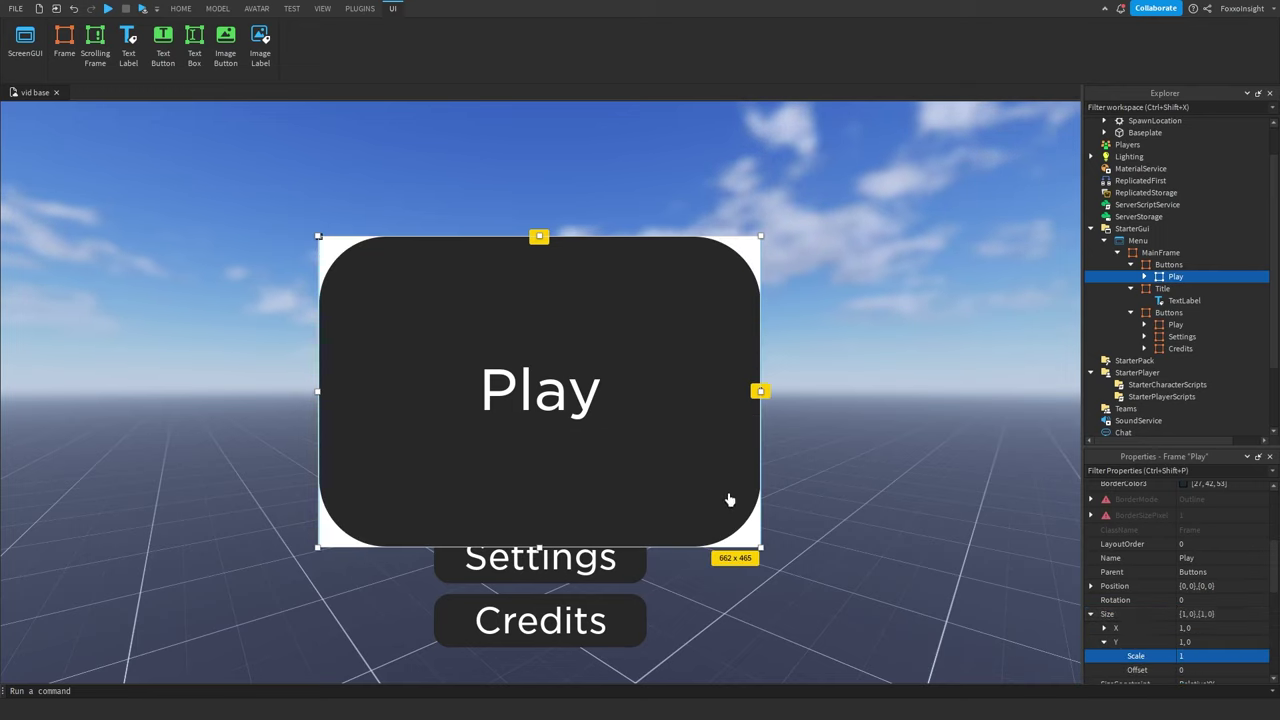
Shrink the enlarged panel's text label to about 610 × 50 px near the panel's upper edge and set its text to Settings.
click(1144, 277)
click(1177, 302)
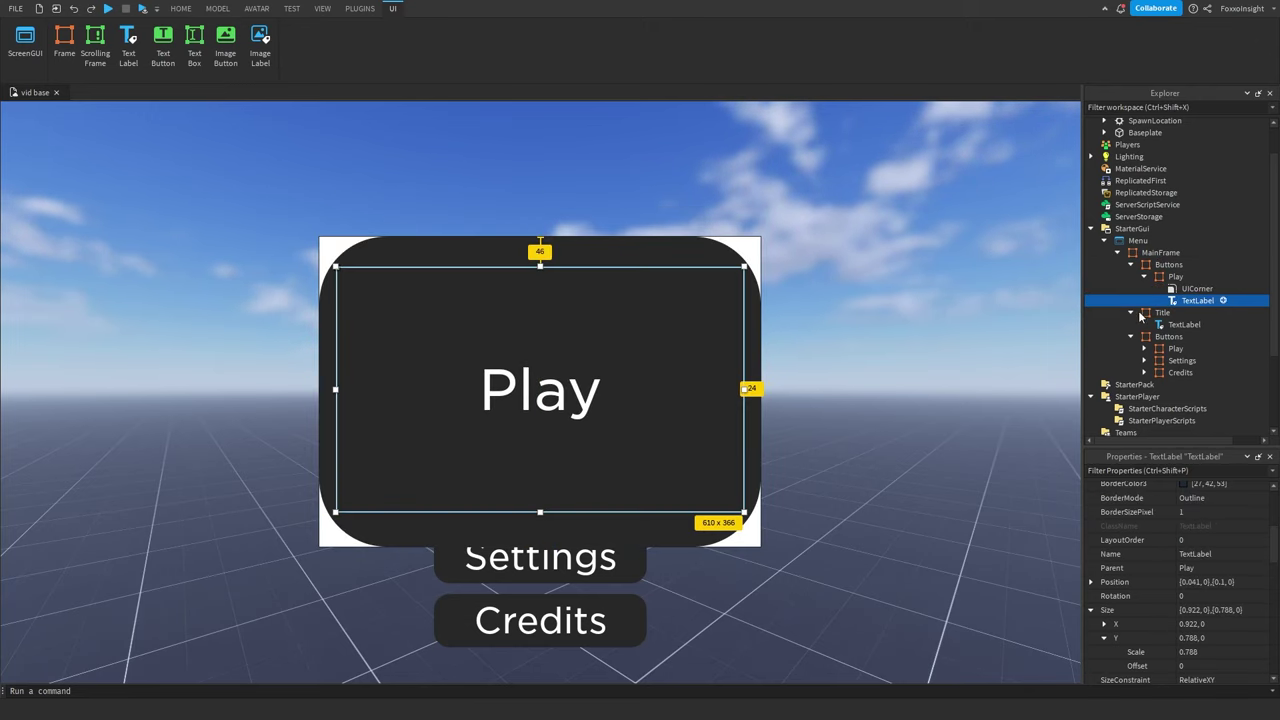
drag(539, 512, 555, 258)
scroll(1202, 625, down, 5)
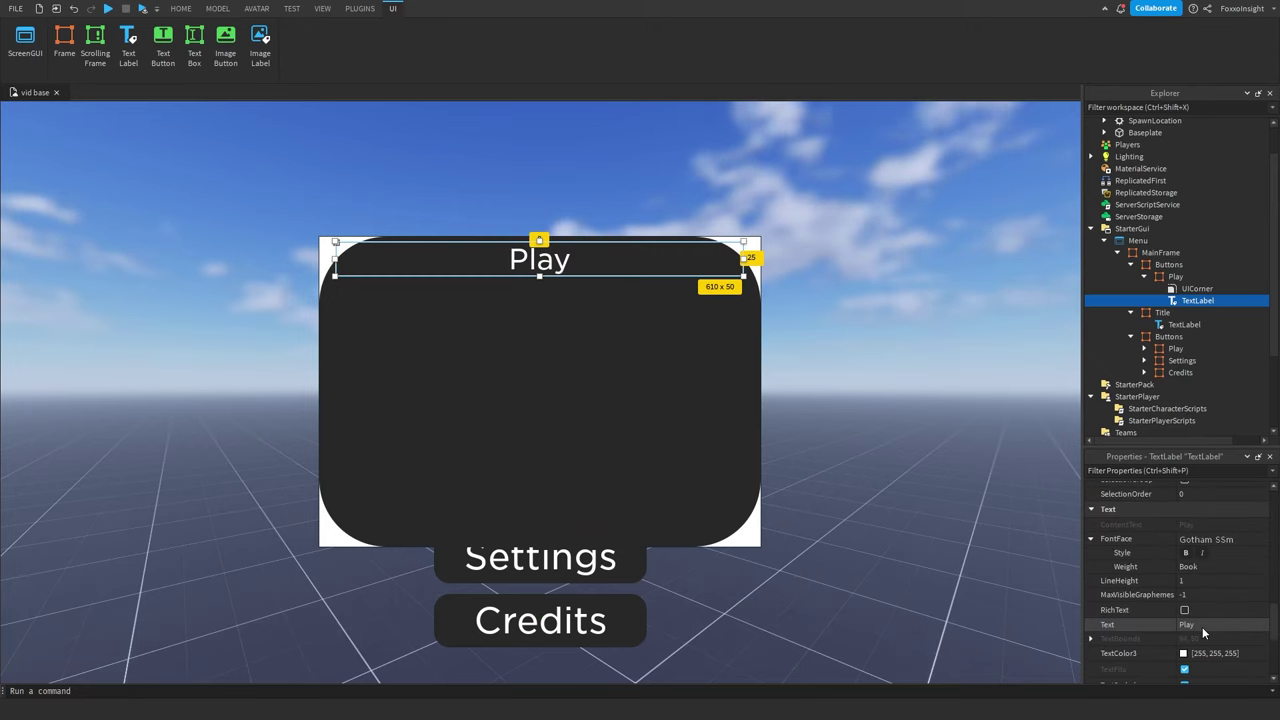
click(1202, 625)
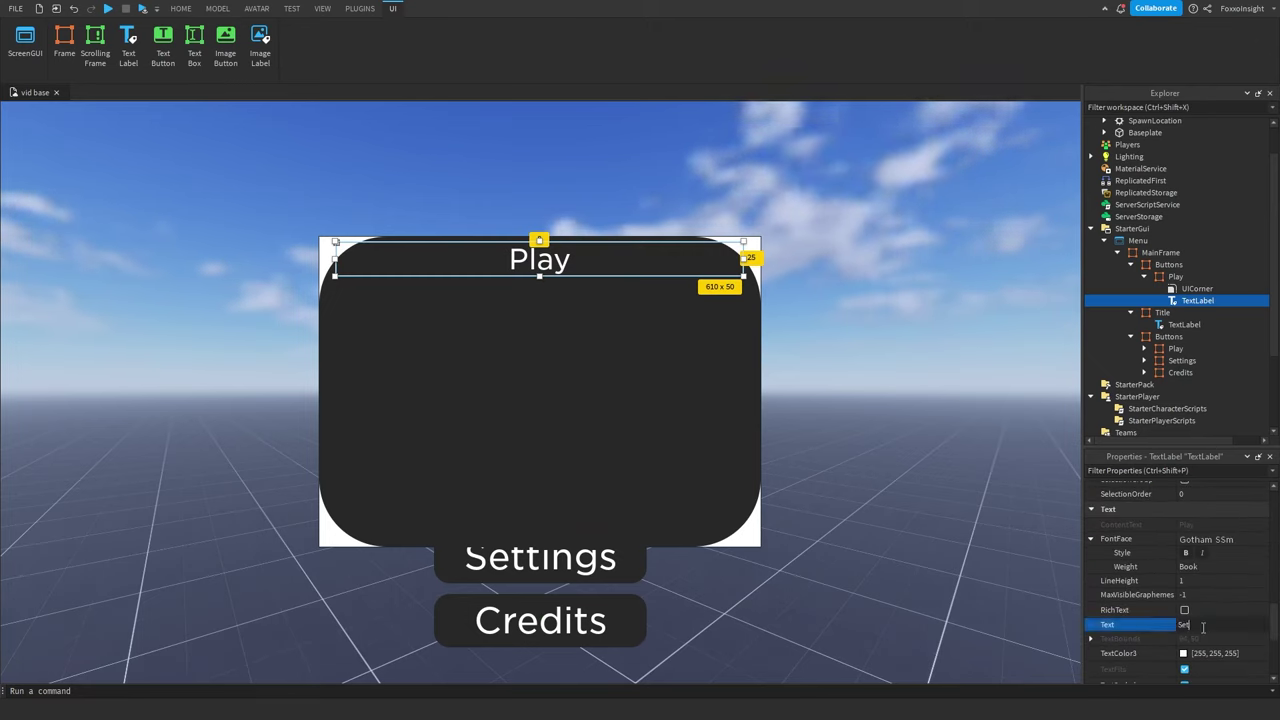
text(Settings)
key(Return)
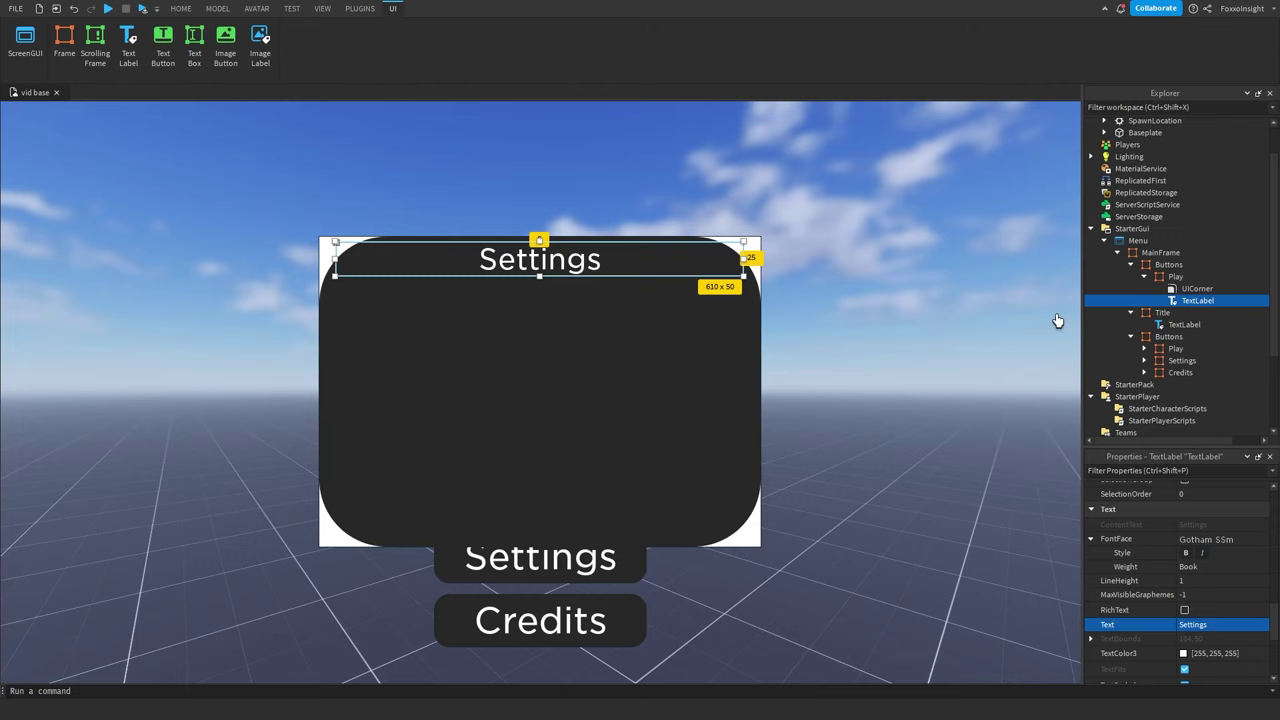
Rename the panel's Play frame as SettingsPopup and its parent Buttons frame as Popups.
click(1174, 276)
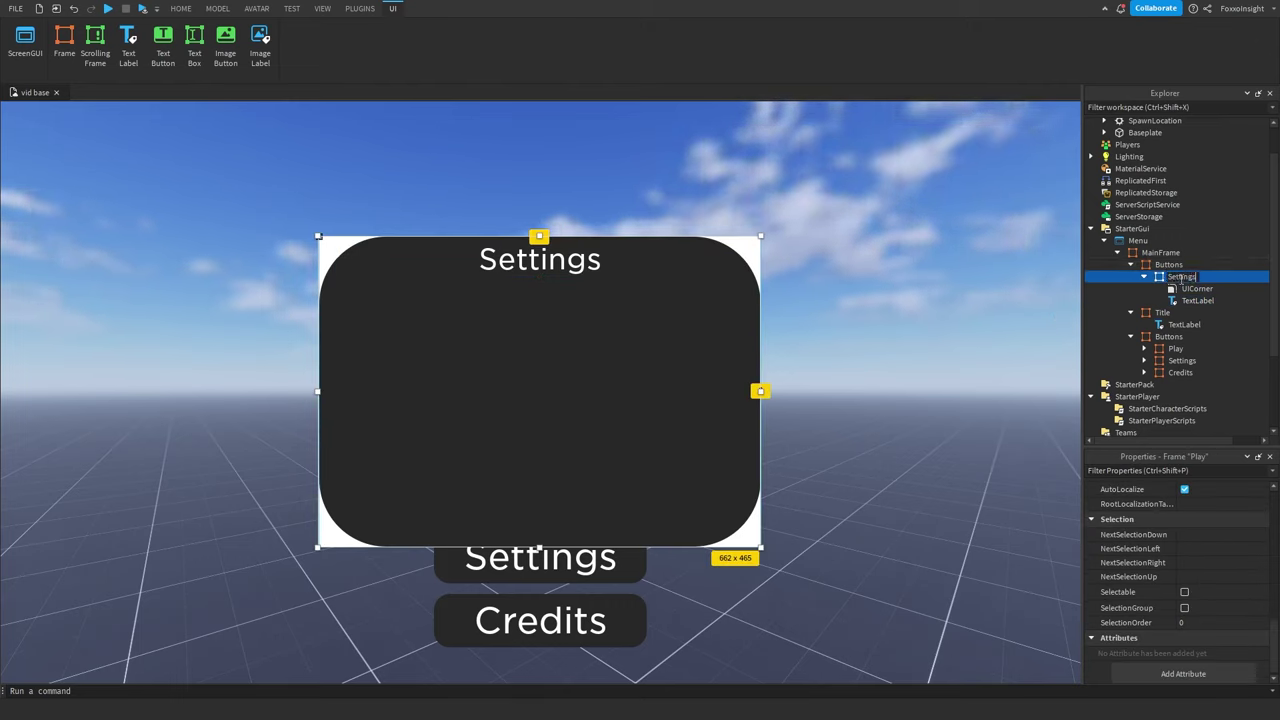
key(Return)
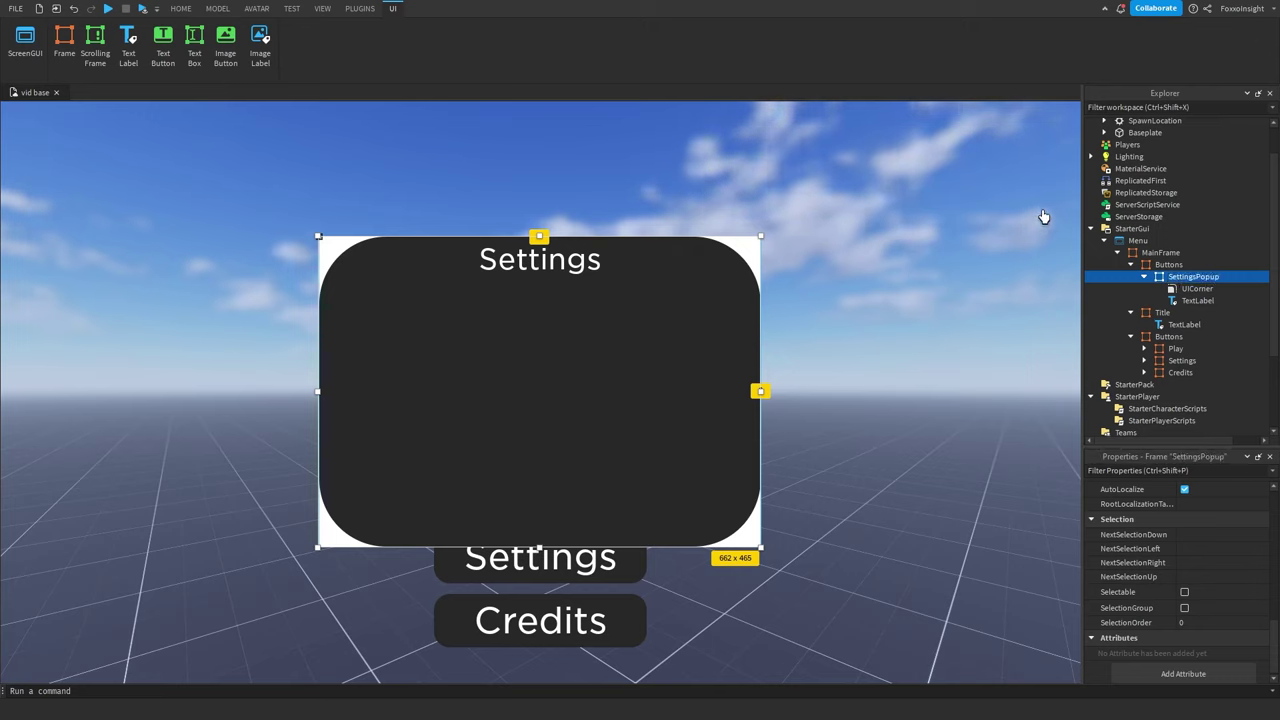
click(1165, 268)
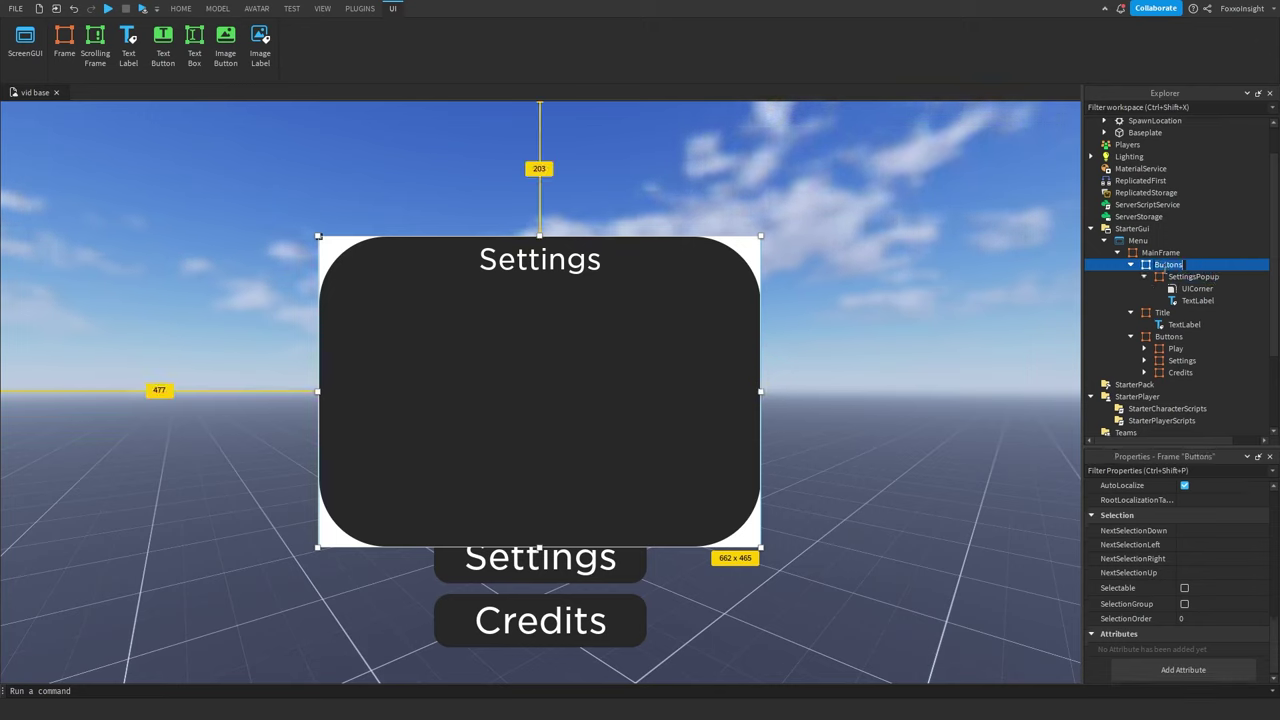
double_click(1165, 267)
text(Popup)
key(Return)
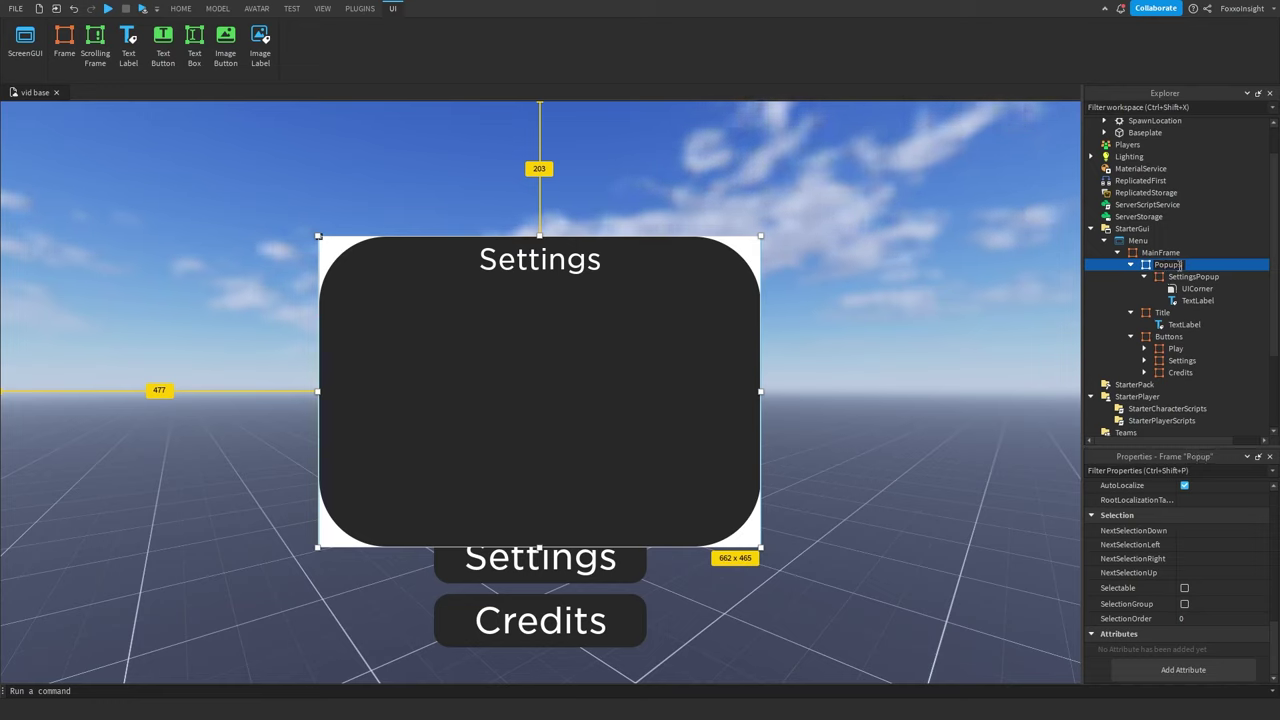
text(s)
key(Return)
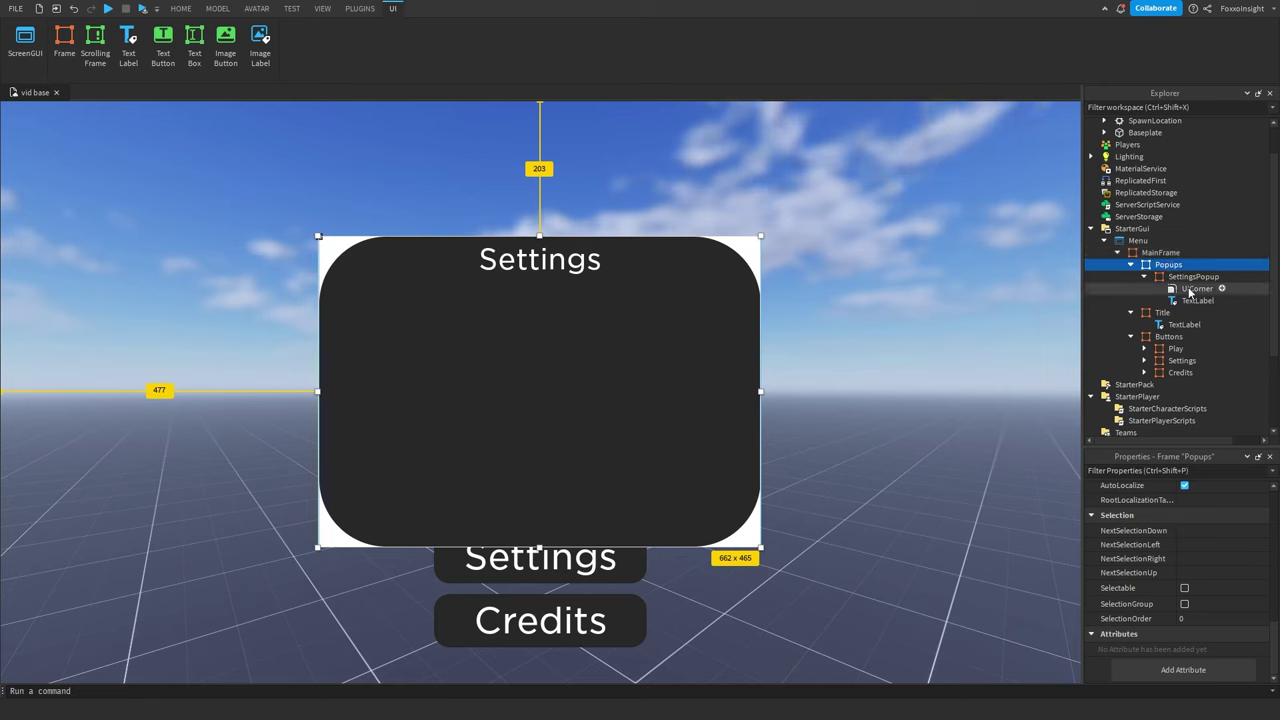
Set the corner radius scale of the UICorner inside SettingsPopup to 0.1.
click(1194, 288)
click(1091, 504)
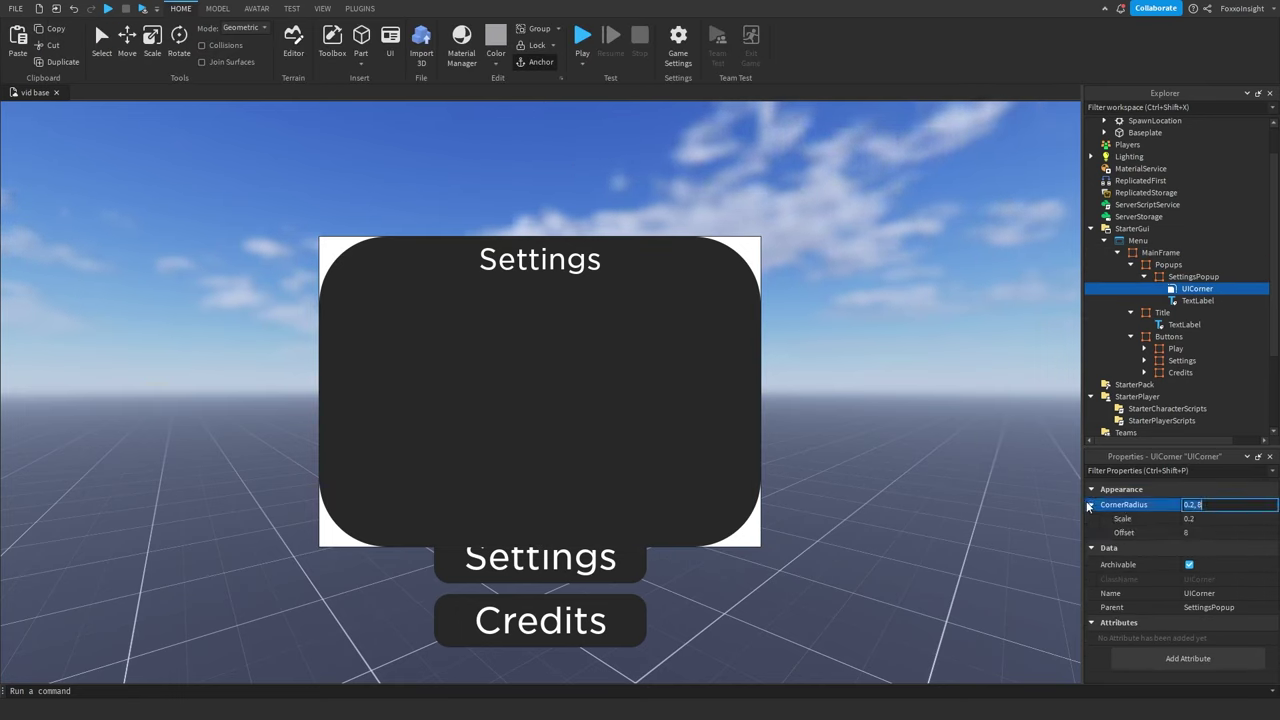
click(1205, 518)
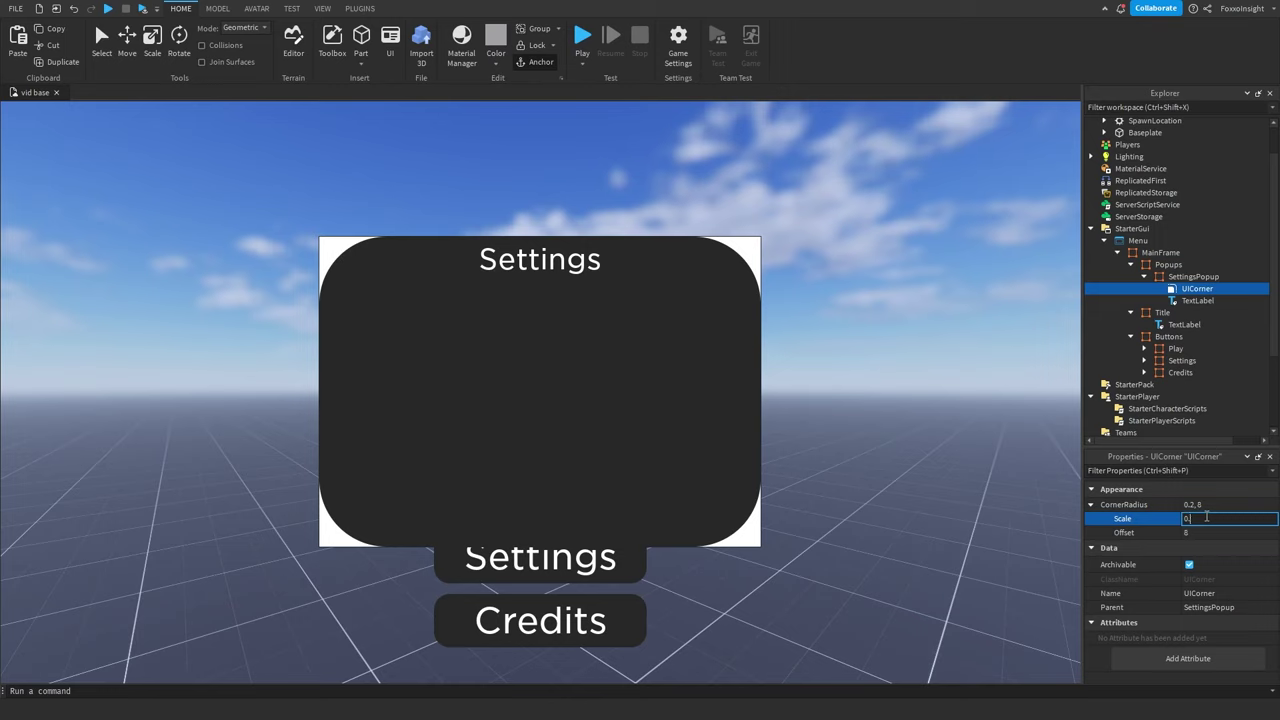
text(0.1)
key(Return)
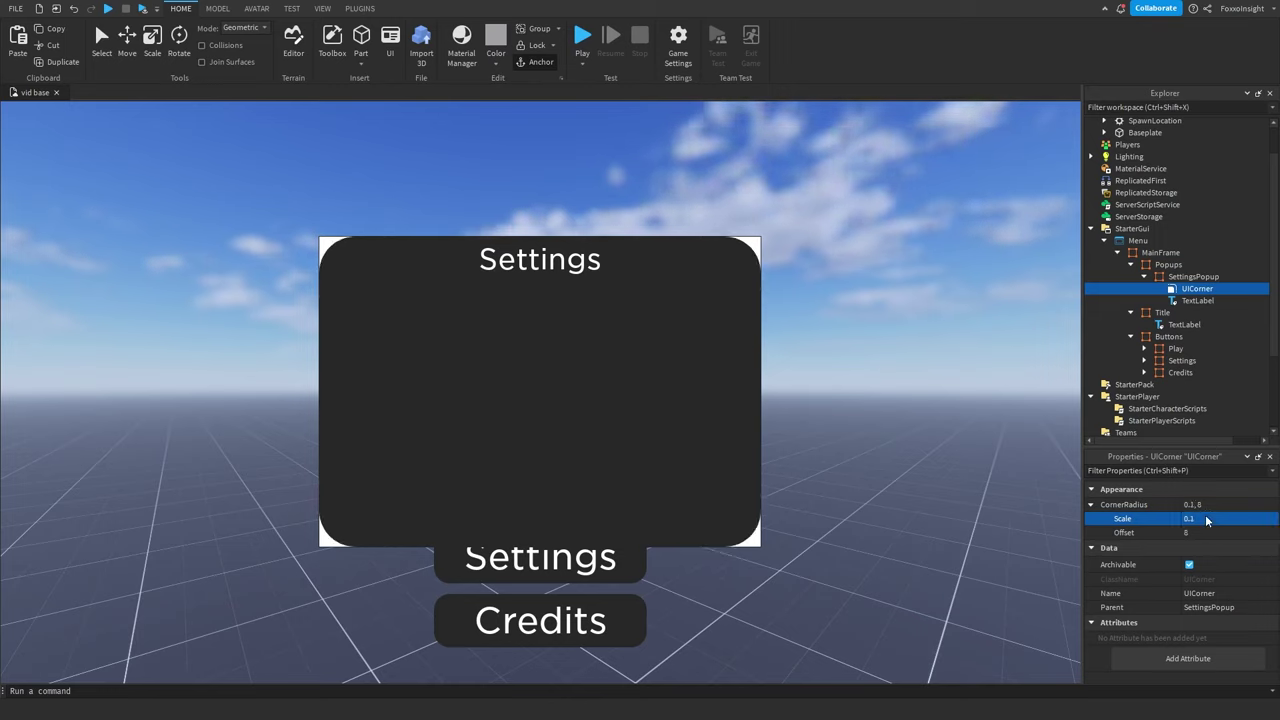
Set the corner radius offset to 0 for the UICorners of SettingsPopup and the Play, Settings and Credits buttons together.
click(1144, 372)
click(1144, 361)
click(1144, 361)
click(1144, 361)
click(1144, 349)
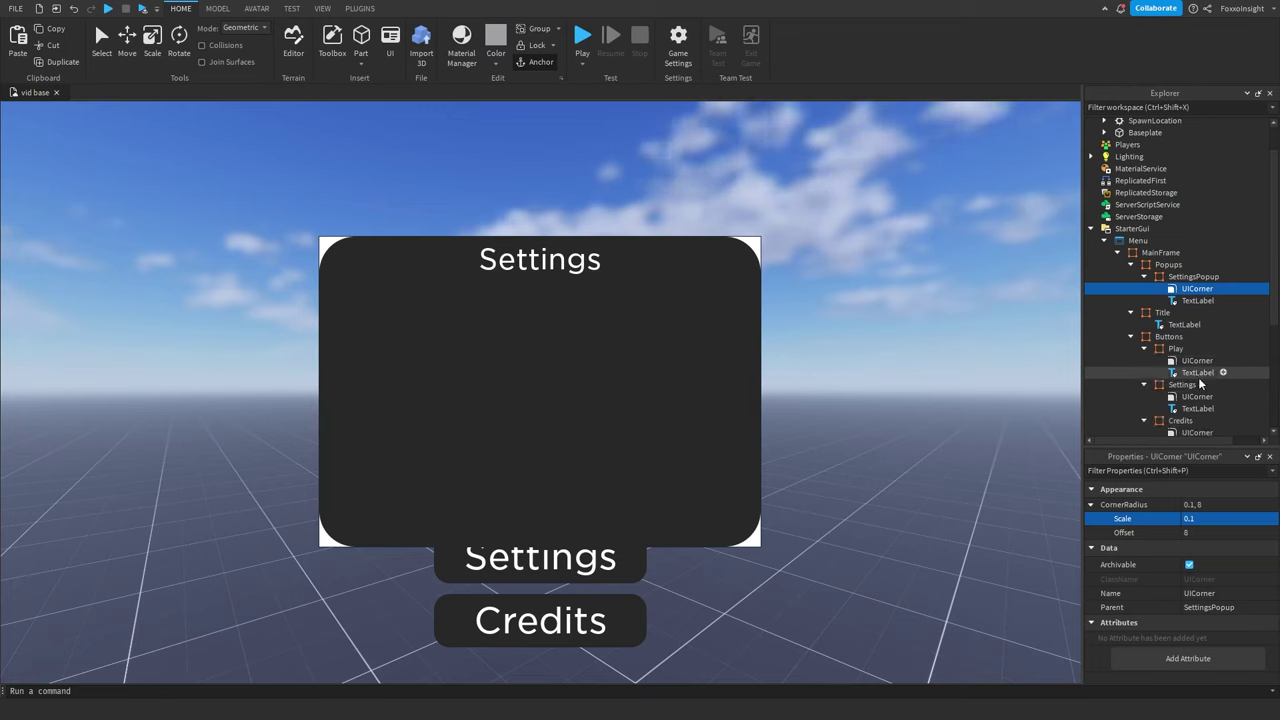
ctrl+click(1197, 360)
ctrl+click(1197, 396)
ctrl+click(1197, 432)
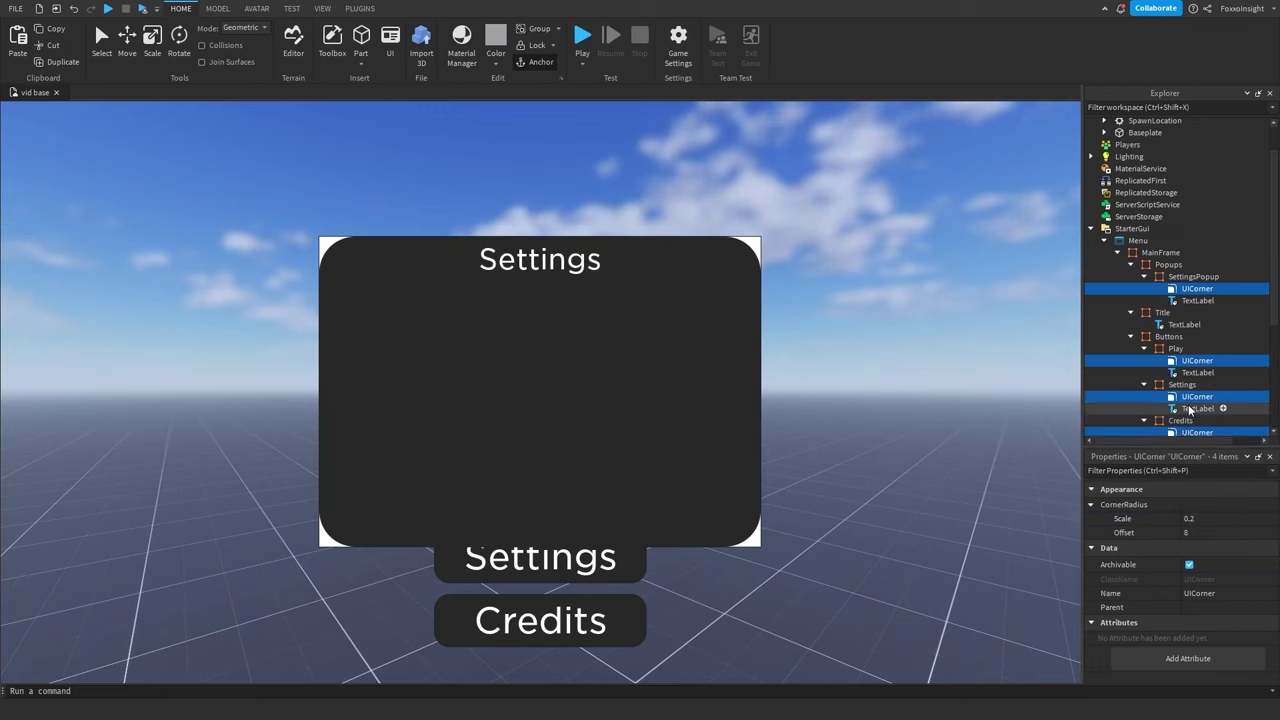
scroll(1189, 410, down, 1)
click(1199, 533)
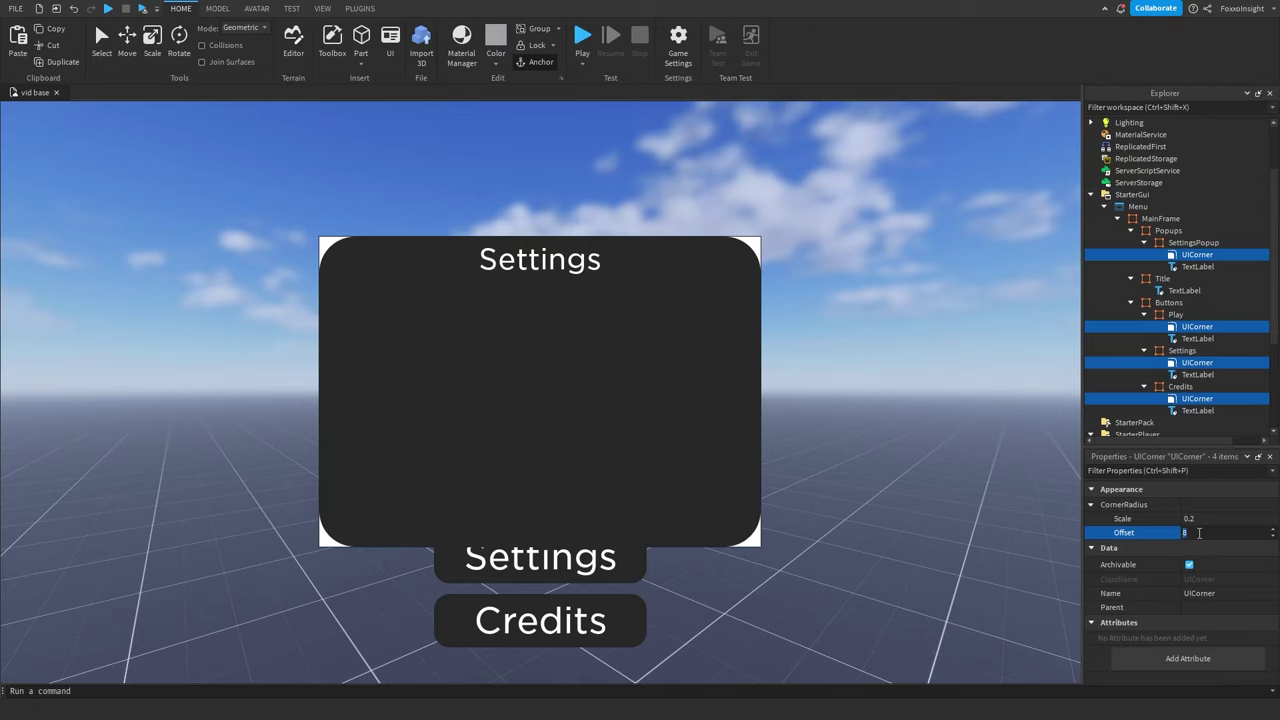
key(Return)
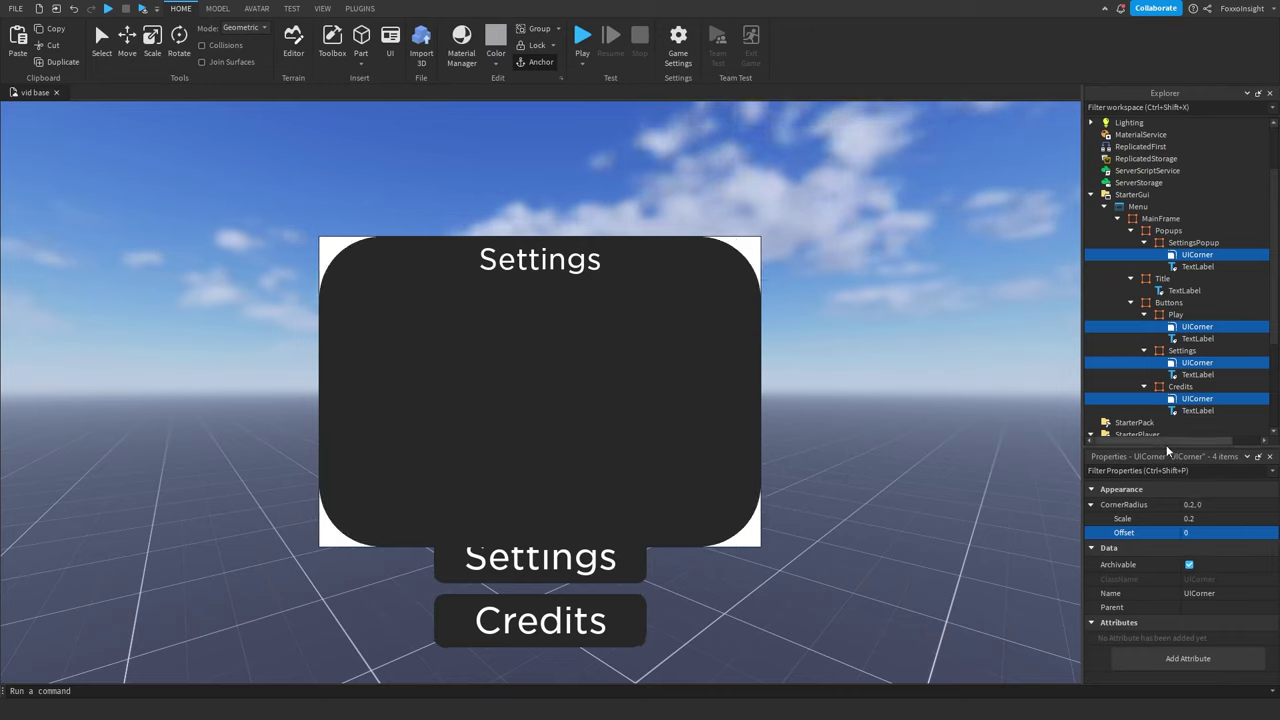
click(932, 347)
Set only the SettingsPopup UICorner's radius scale to 0.1.
click(1183, 255)
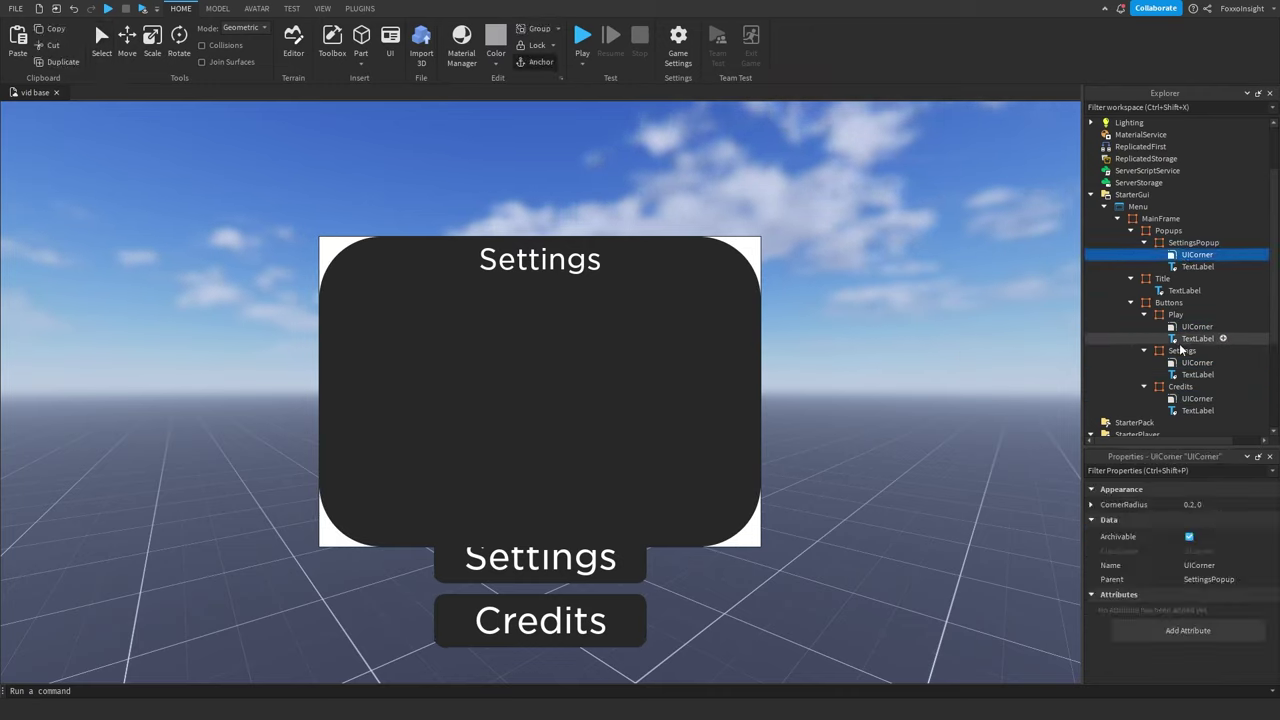
ctrl+click(1182, 328)
click(1197, 266)
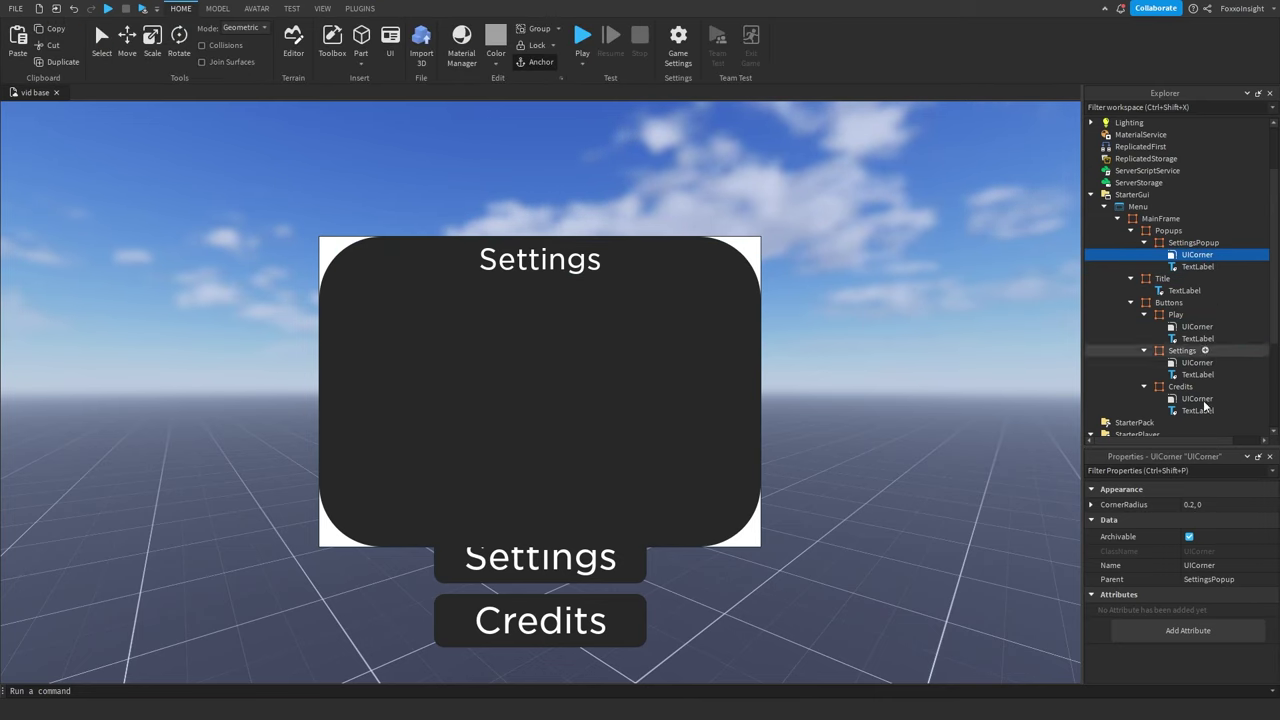
click(1197, 254)
click(1091, 504)
click(1199, 519)
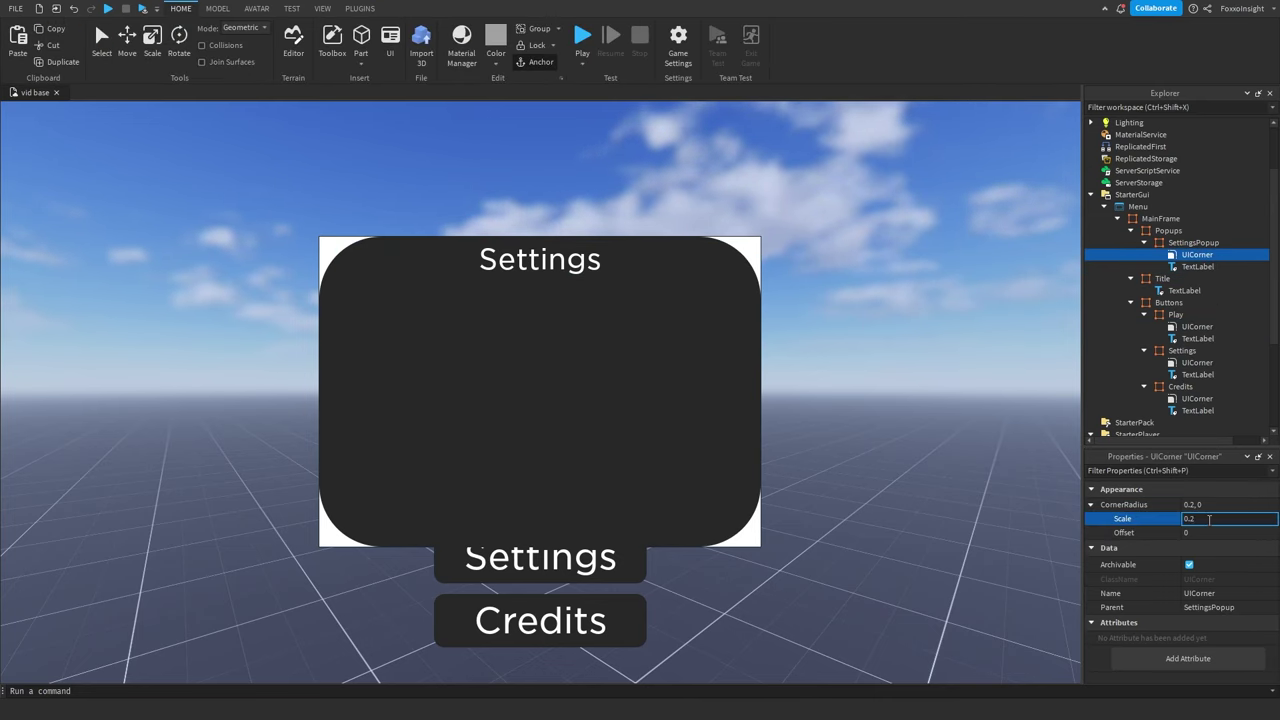
key(Return)
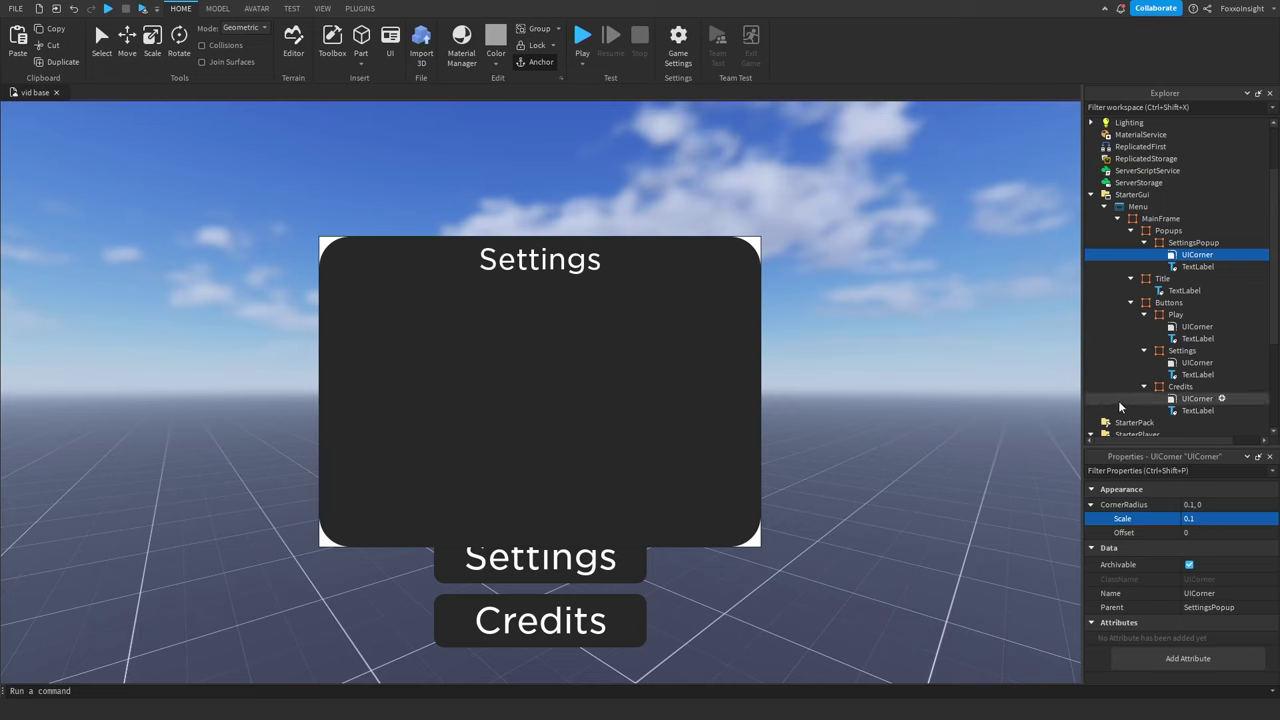
Move the Settings label down slightly, to about 18 px below the popup's upper edge, keeping it horizontally centred.
click(1197, 266)
drag(578, 255, 559, 262)
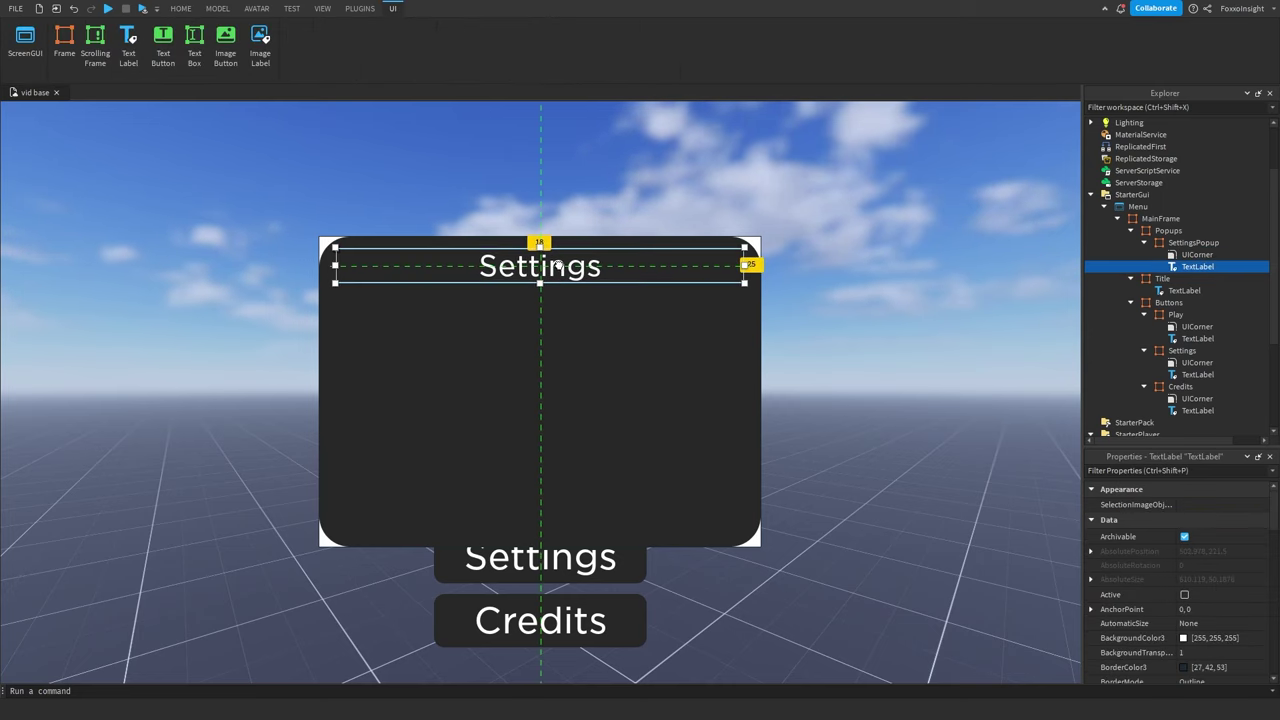
click(766, 223)
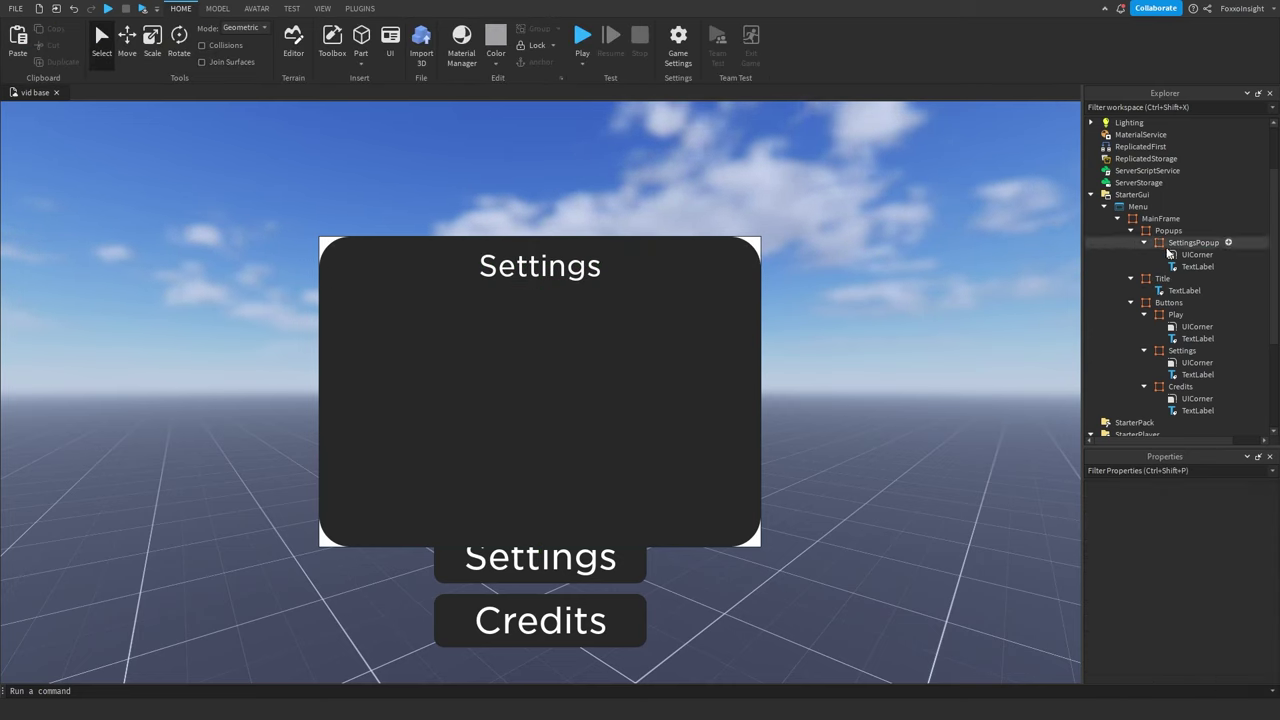
Set the background transparency of the Popups frame to 1.
click(1162, 231)
click(1208, 652)
text(1)
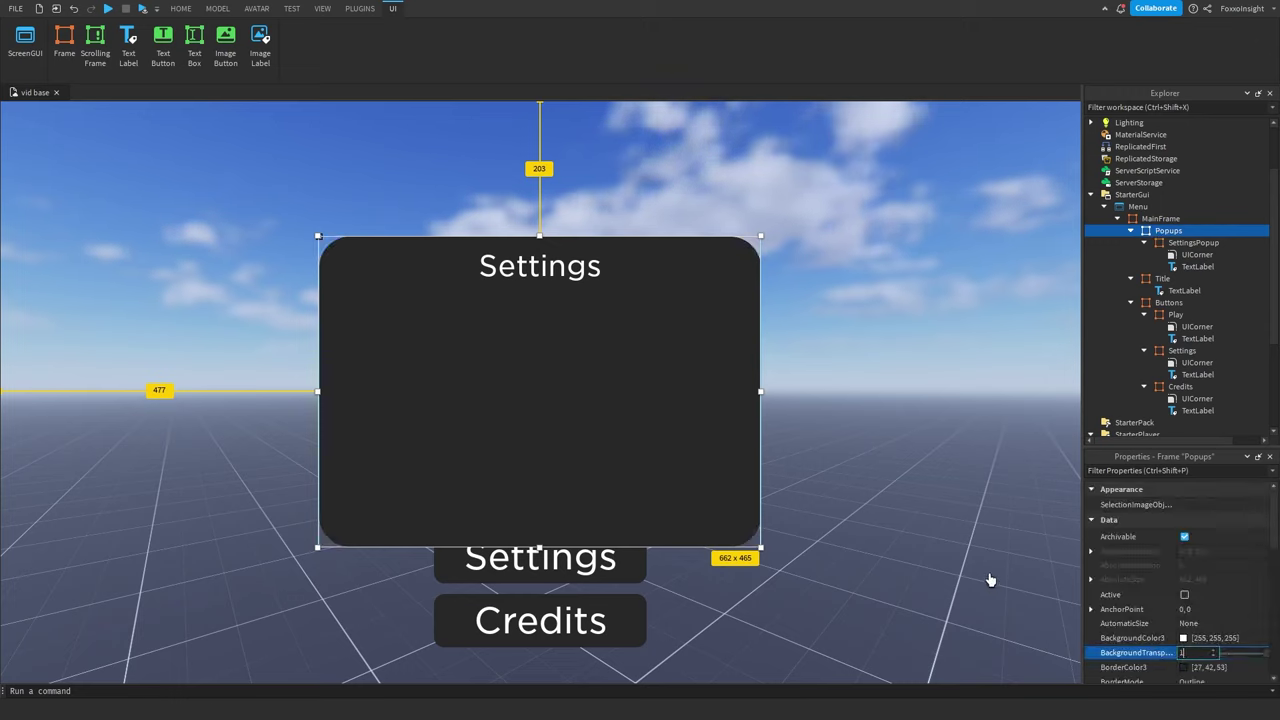
click(955, 517)
click(849, 423)
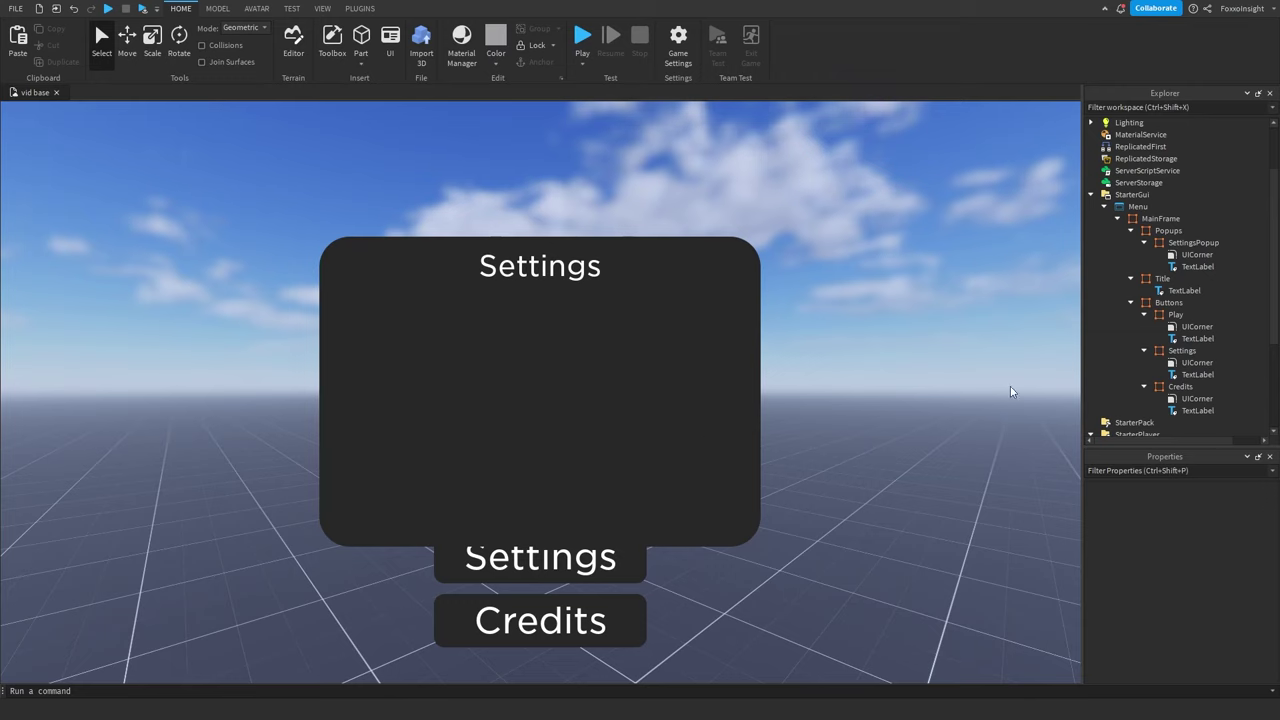
click(1228, 243)
click(1160, 314)
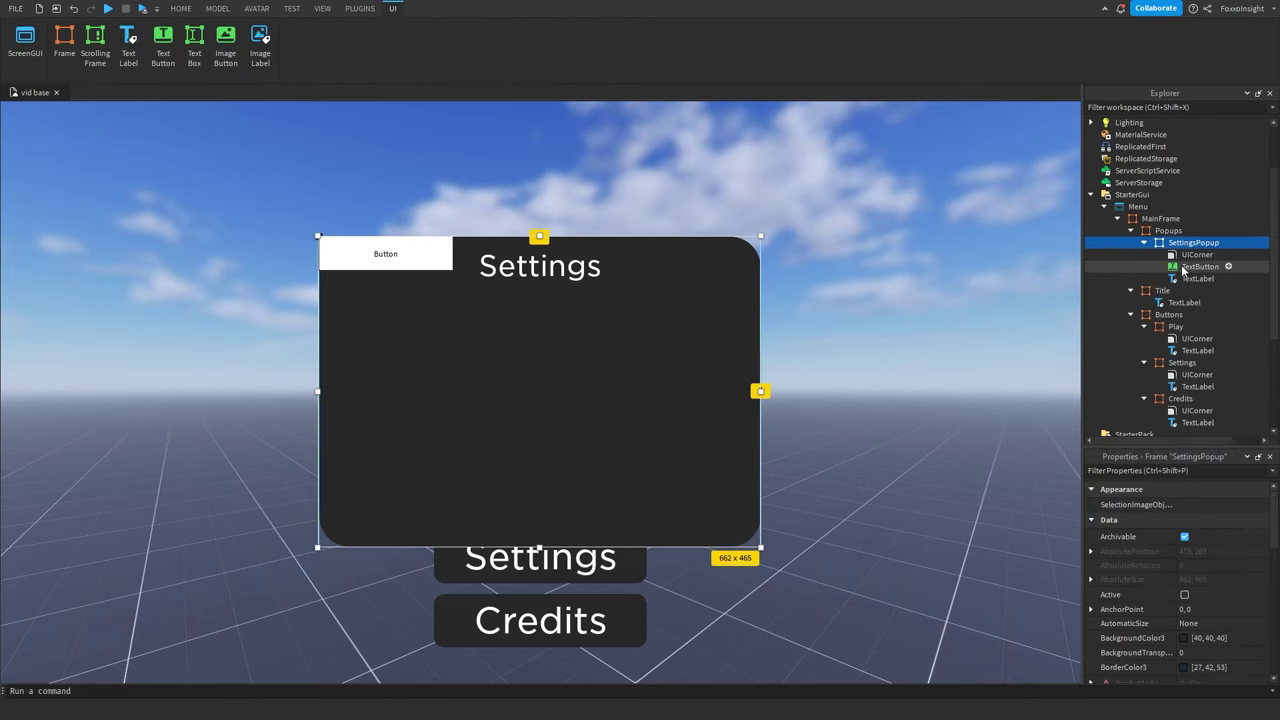
key(Delete)
Insert a Frame into the SettingsPopup frame.
click(1228, 243)
text(fr)
click(1130, 276)
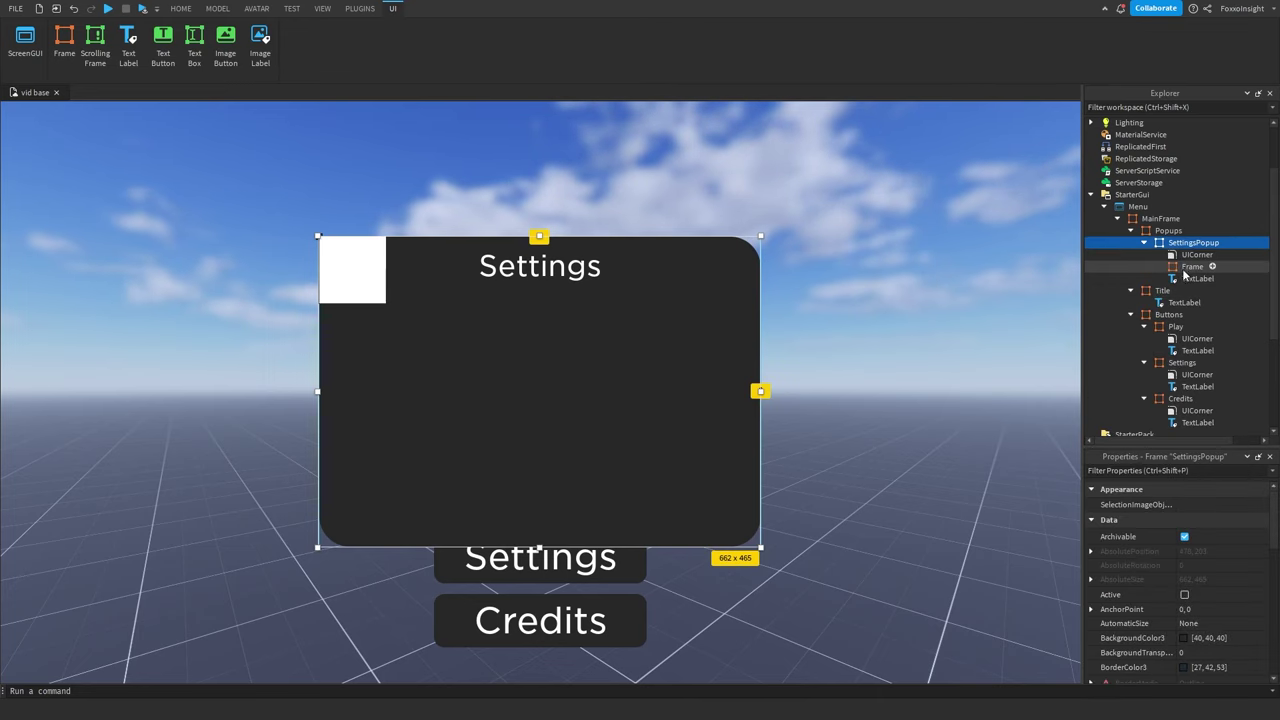
Set both the X and Y size offsets of the new frame inside SettingsPopup to 0.
click(1185, 267)
scroll(1093, 609, down, 3)
click(1091, 610)
click(1104, 638)
click(1104, 624)
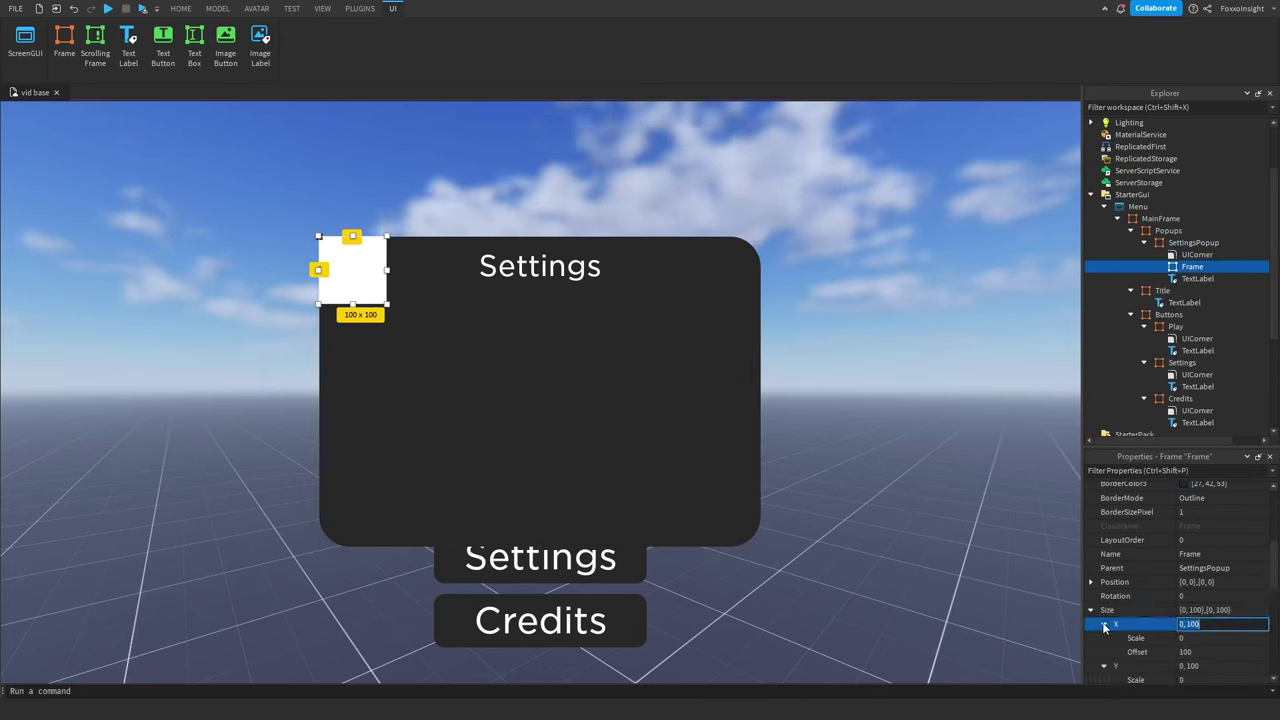
scroll(1104, 624, down, 3)
click(1186, 601)
text(0)
key(Return)
click(1195, 559)
text(0)
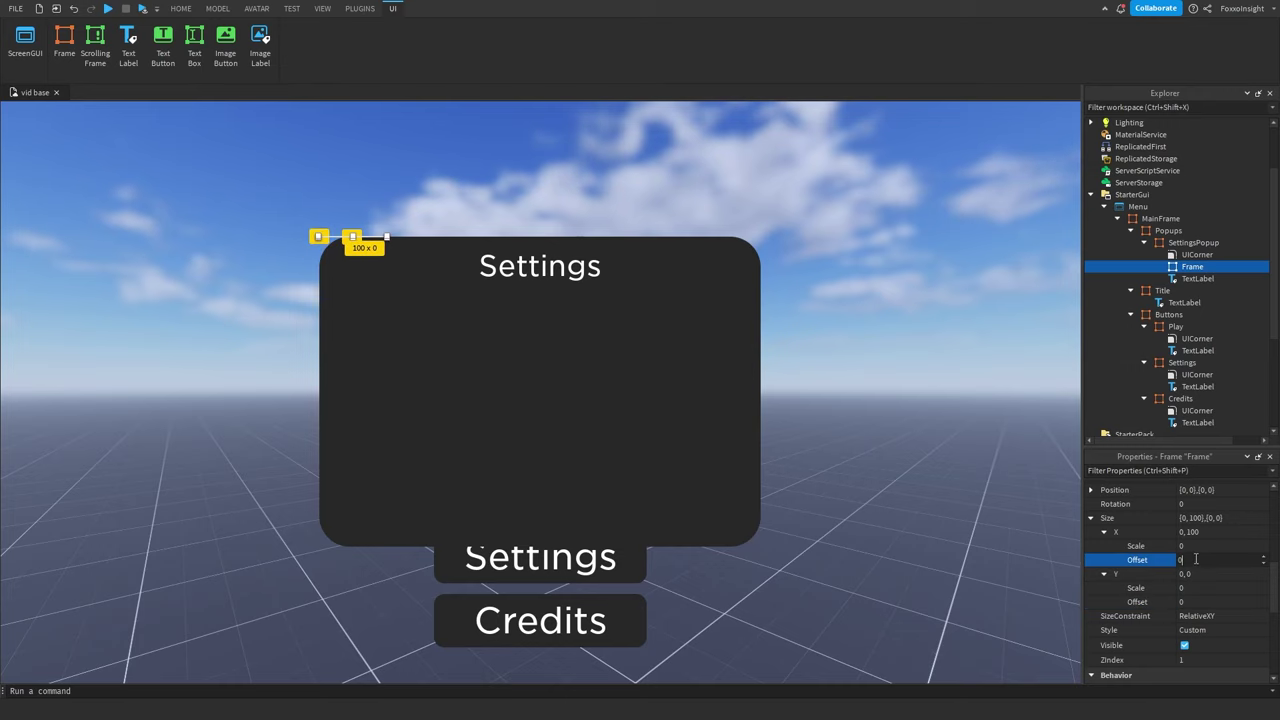
key(Return)
Set both the X and Y size scales of the new frame to 1.
click(1185, 545)
text(1)
click(1190, 588)
key(Return)
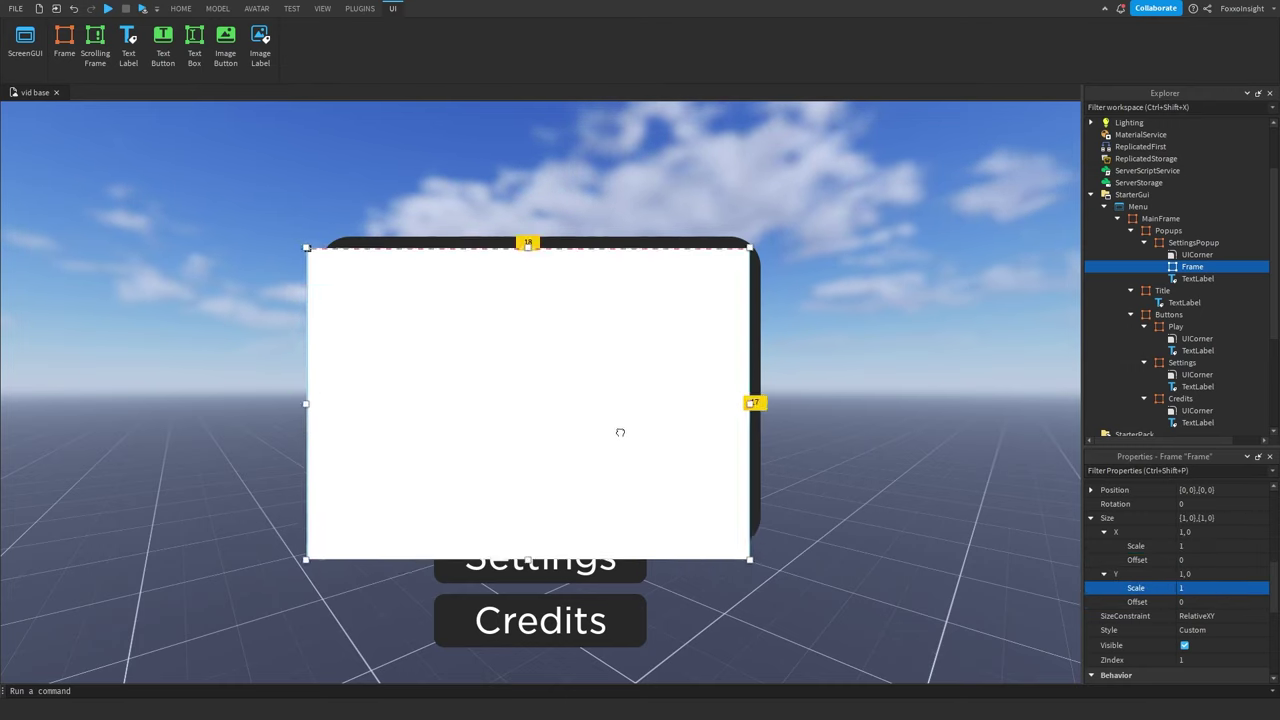
Shrink the new white frame to about 272 × 90 px and place it below the Settings title at the popup's left side.
drag(620, 431, 526, 483)
drag(660, 305, 517, 390)
drag(449, 390, 444, 342)
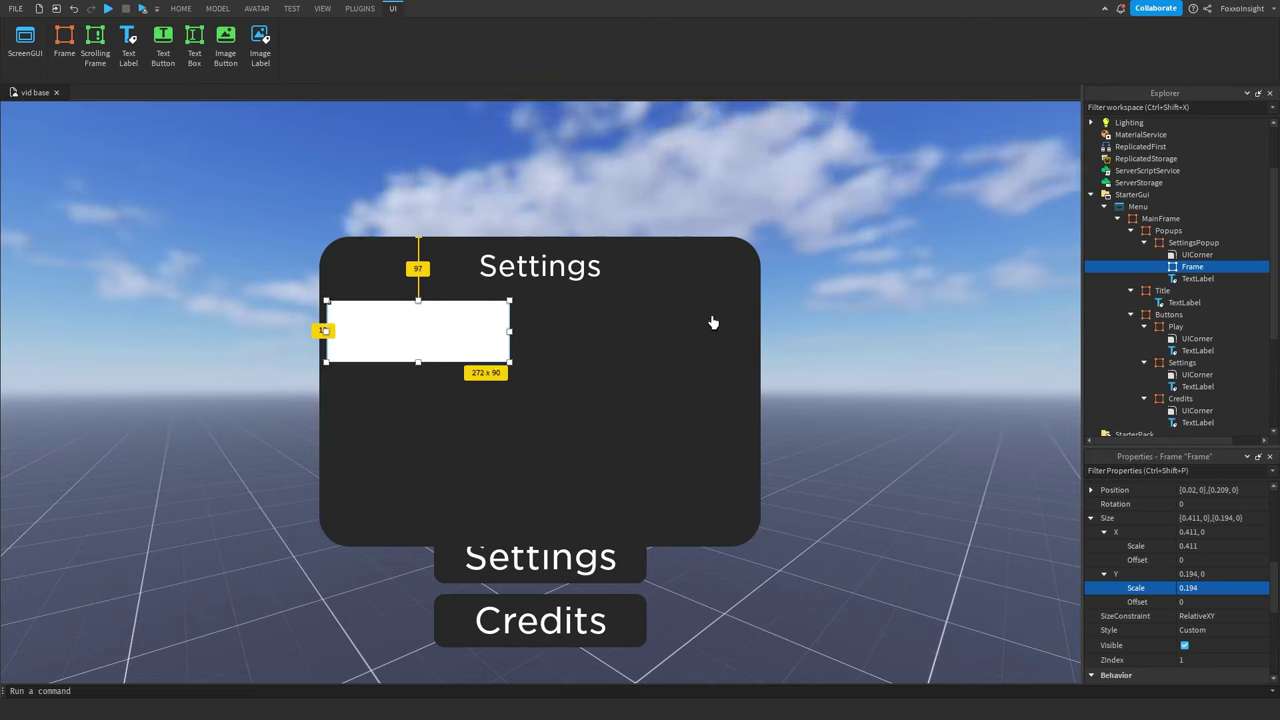
Copy the SettingsPopup's UICorner into the new frame inside the popup.
click(1196, 254)
click(1188, 267)
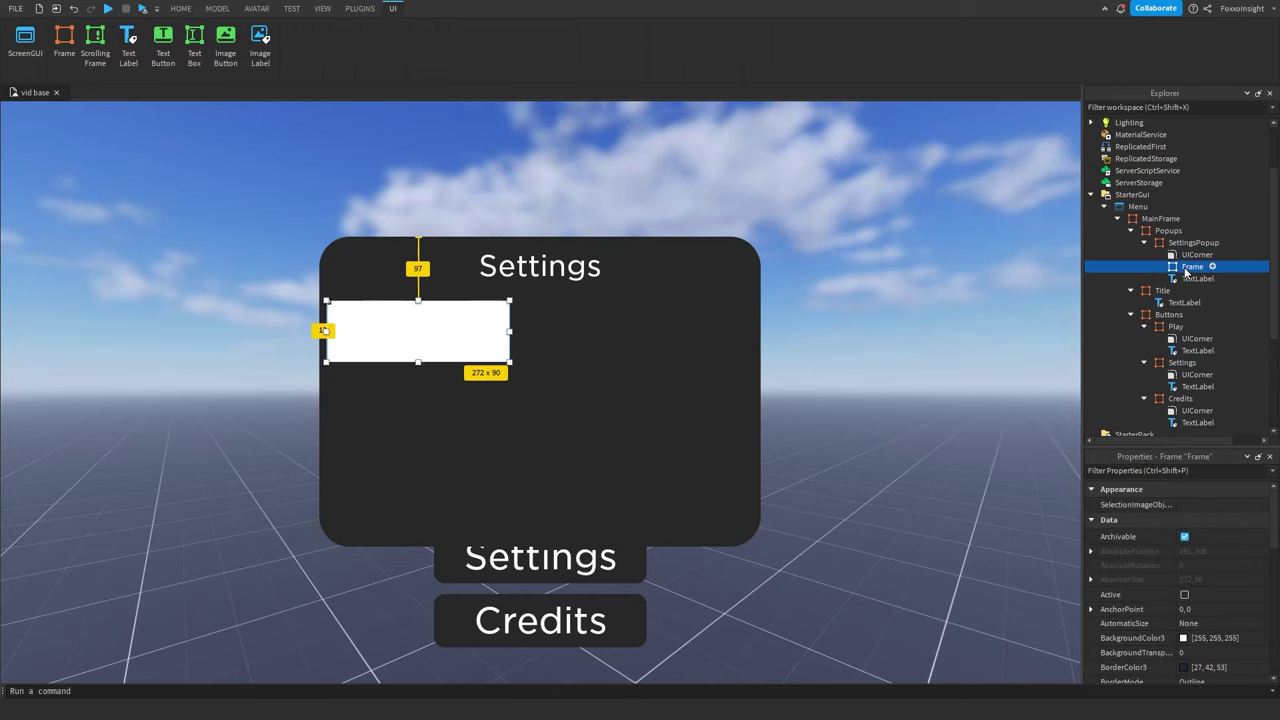
key(ctrl+shift+v)
Set the new frame's background color to 30, 30, 30.
click(1177, 269)
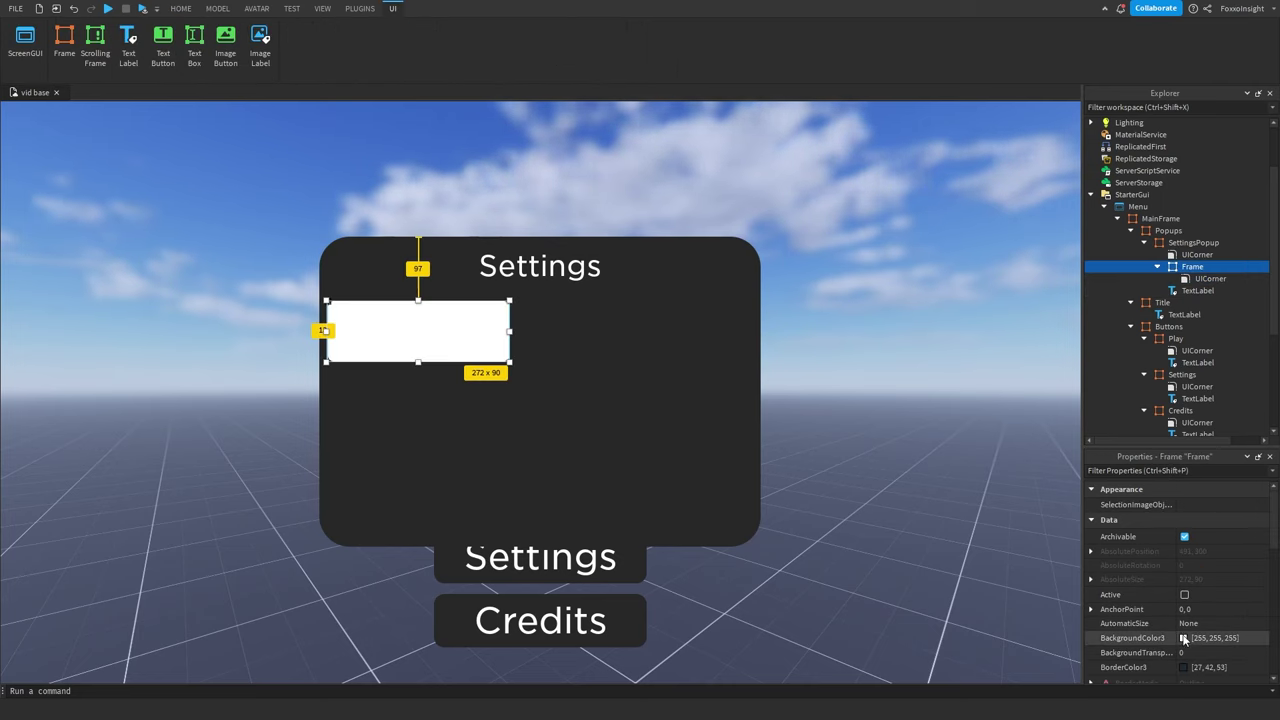
click(1208, 638)
text(30,3)
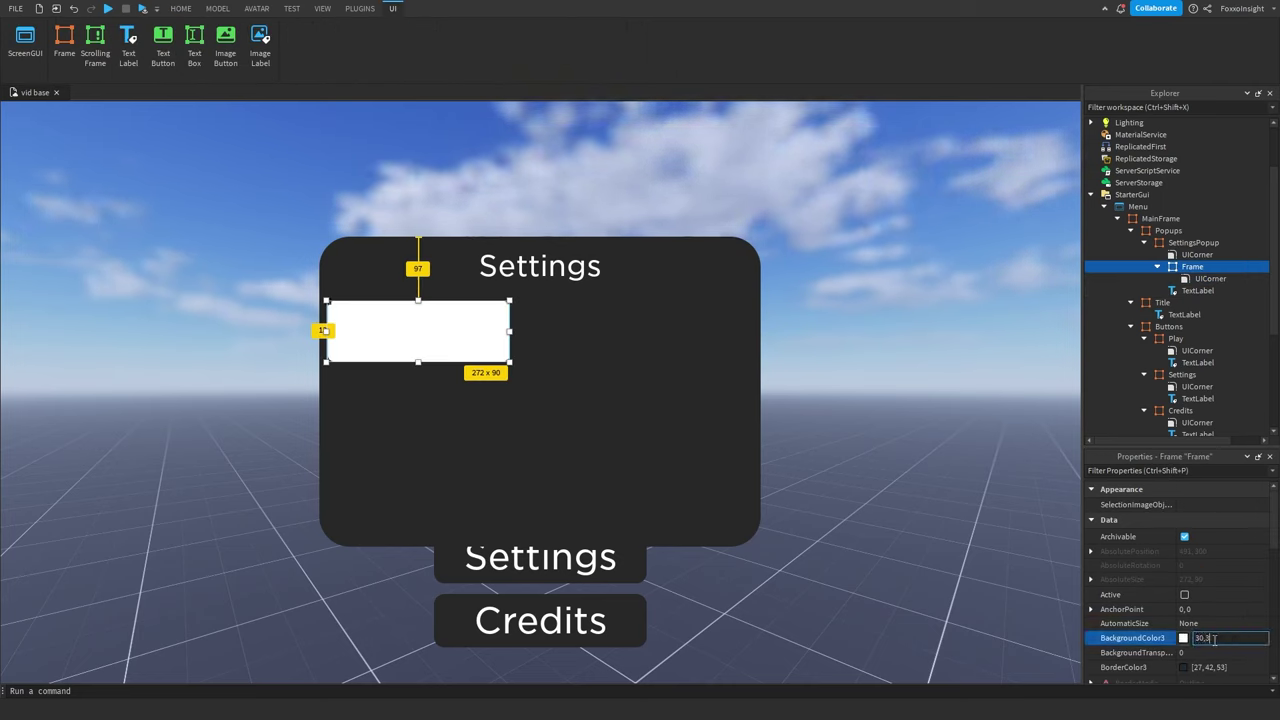
text(0m30)
key(Return)
click(1213, 639)
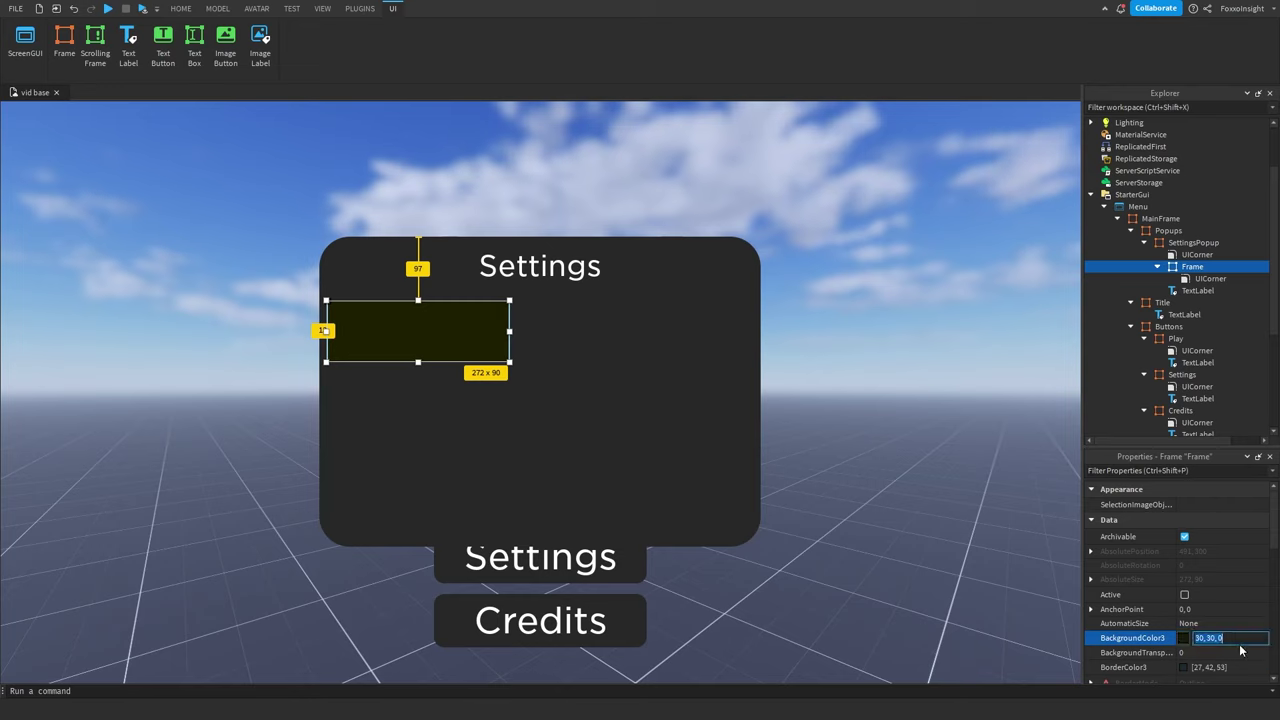
click(1229, 638)
text(3)
key(Return)
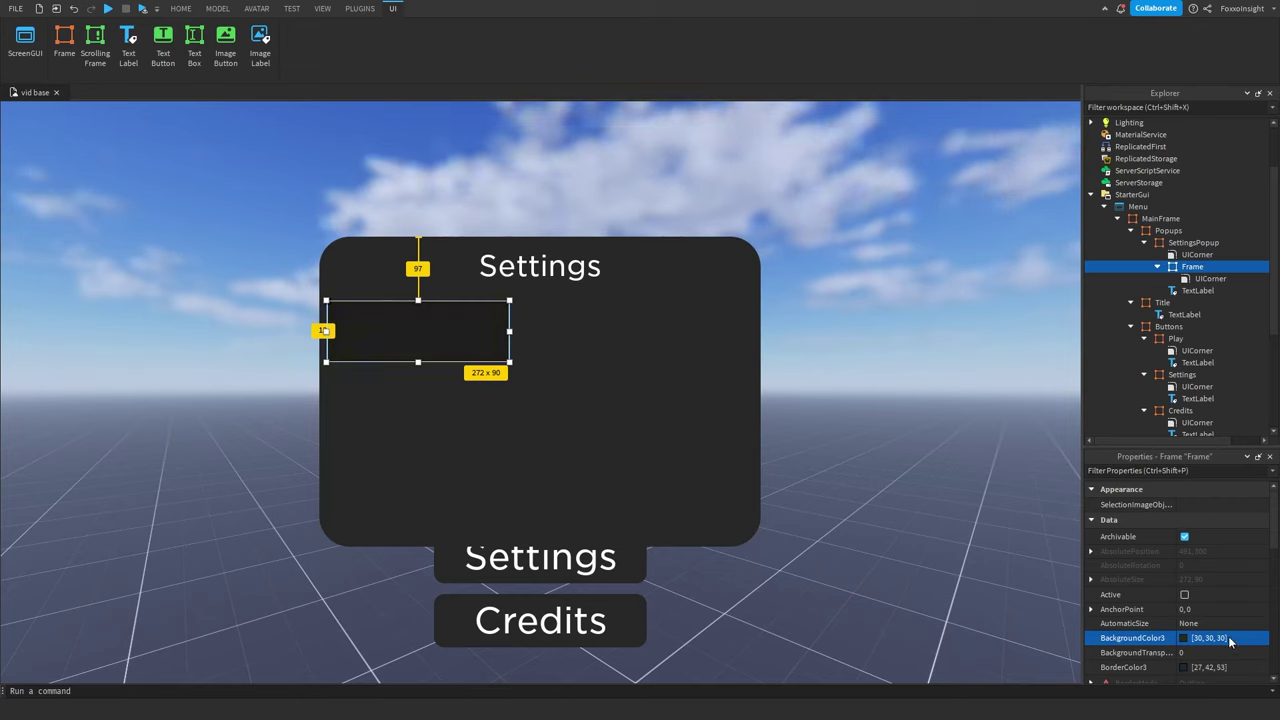
Rename the dark option frame inside SettingsPopup to Shadows.
mouse_move(1208, 272)
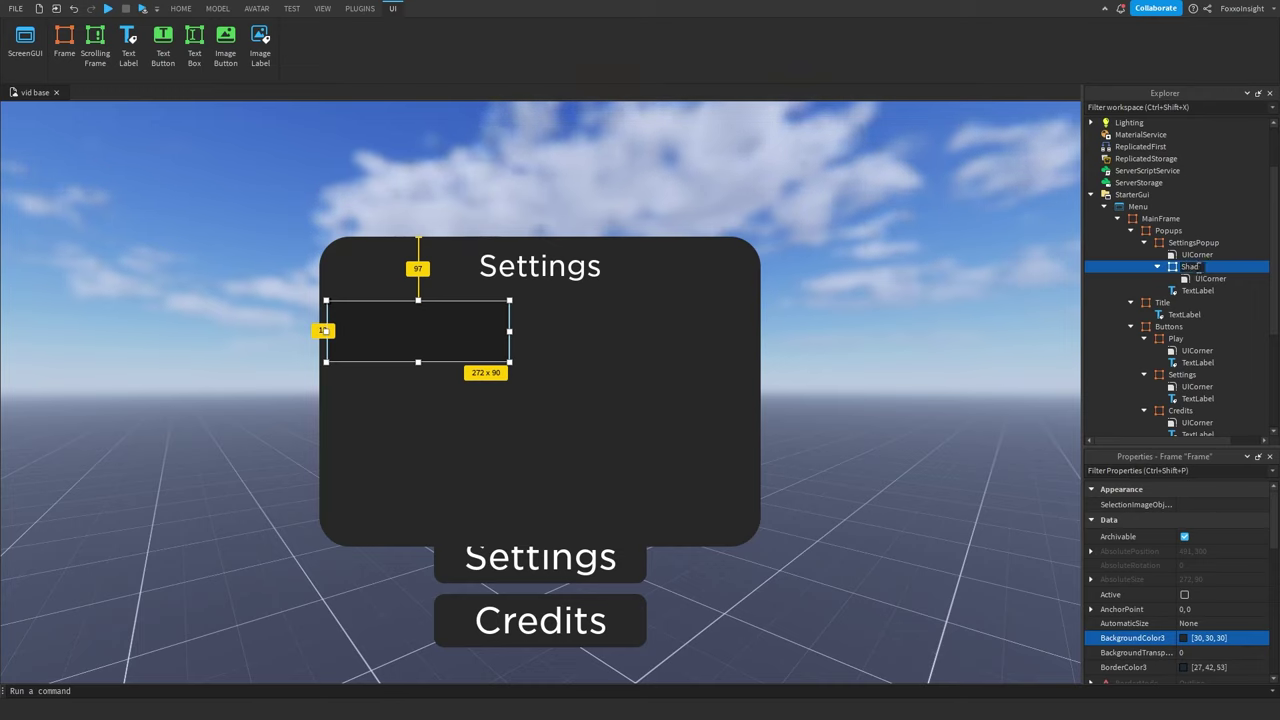
click(1203, 268)
text(Shadows)
key(Return)
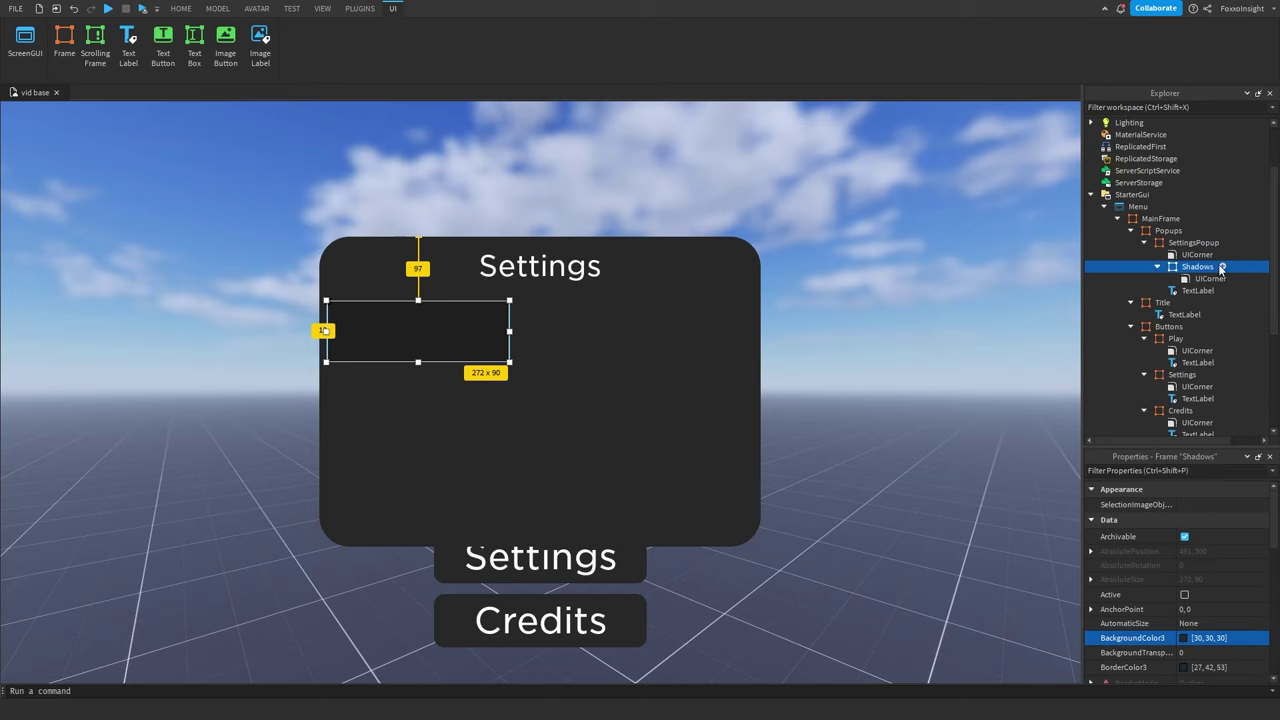
Insert a TextLabel into the Shadows frame and select it.
click(1222, 267)
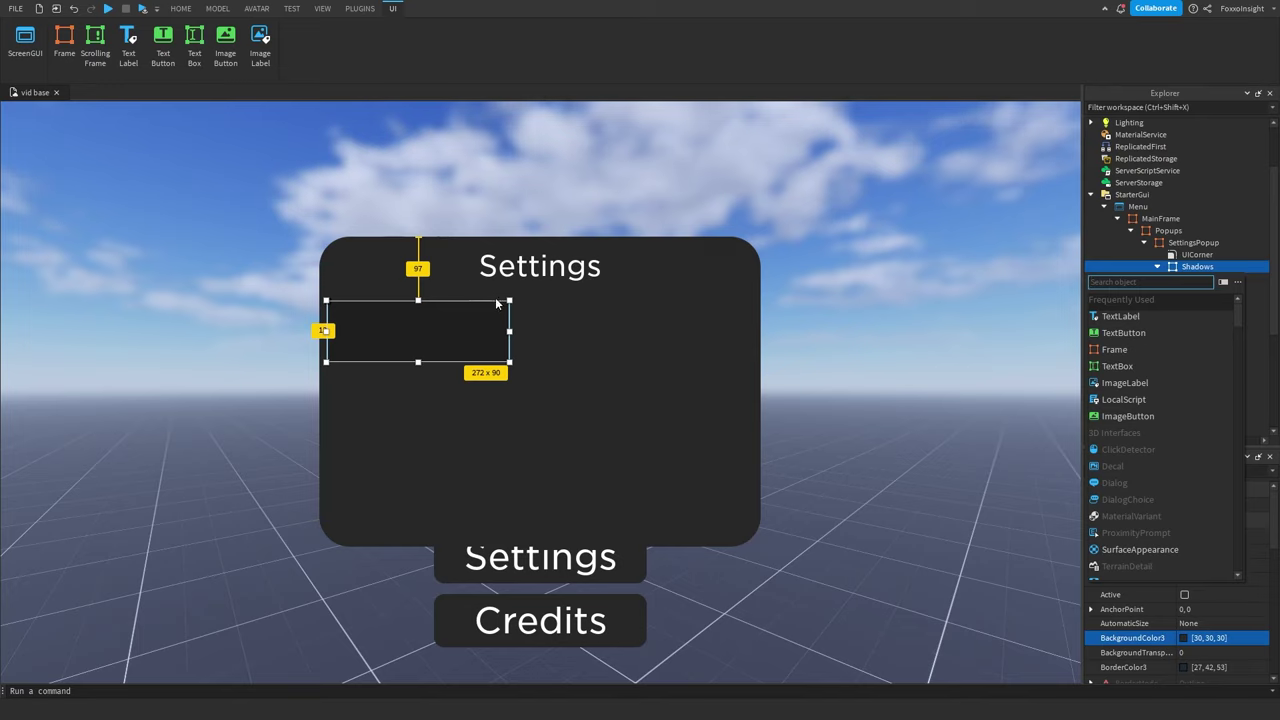
click(1138, 316)
click(1203, 291)
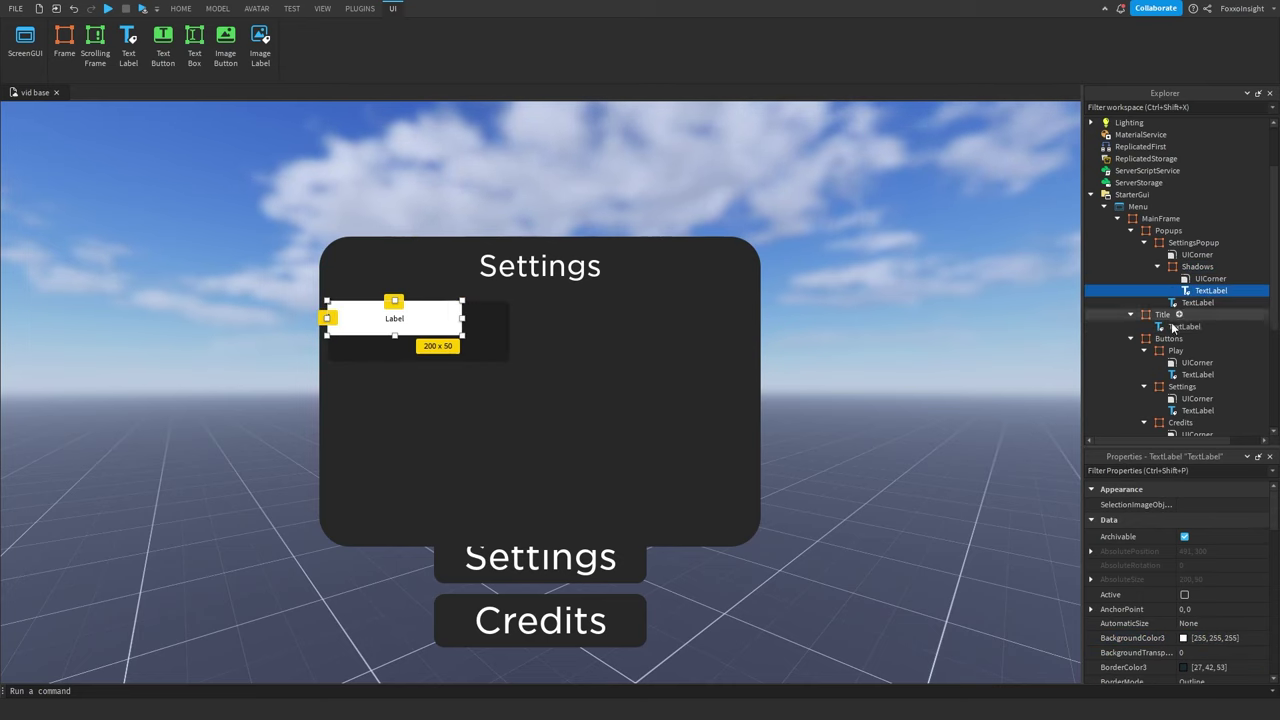
Set both the X and Y size offsets of the Shadows frame's label to 0.
scroll(1178, 640, down, 4)
click(1090, 564)
click(1104, 592)
click(1104, 578)
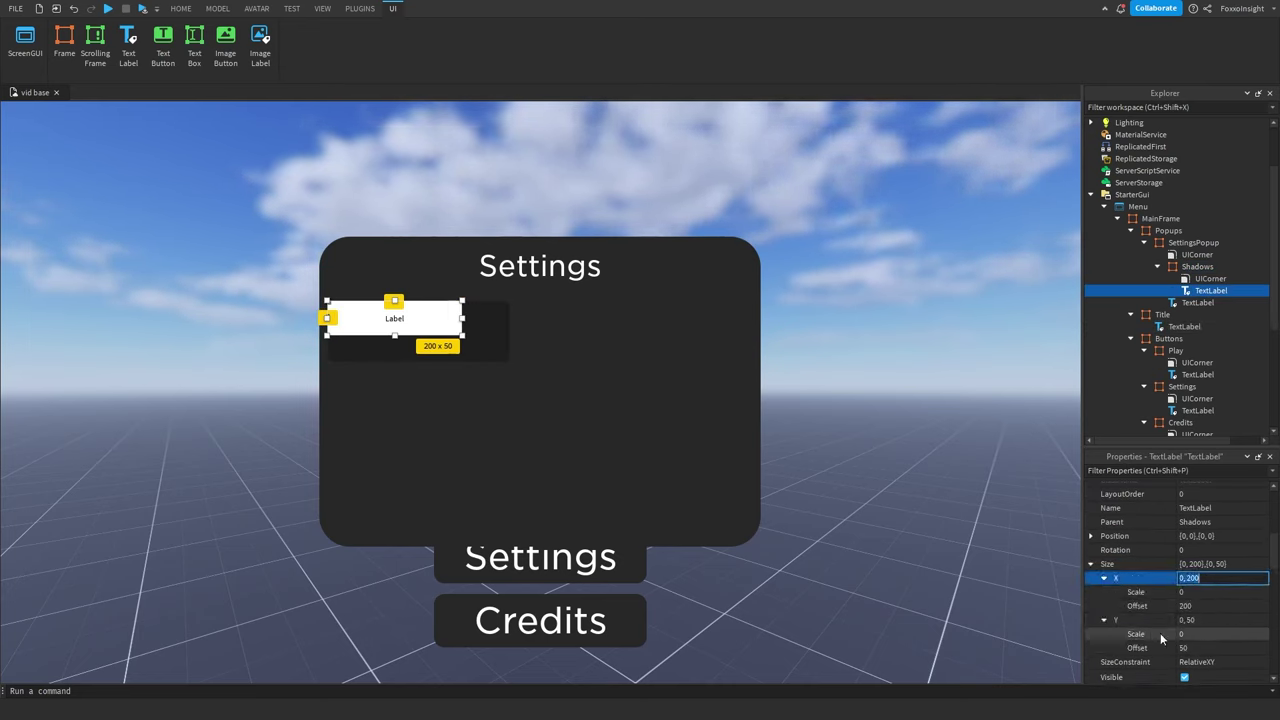
click(1189, 647)
text(0)
click(1197, 606)
text(0)
Set both the X and Y size scales of the Shadows frame's label to 1.
click(1191, 592)
text(1)
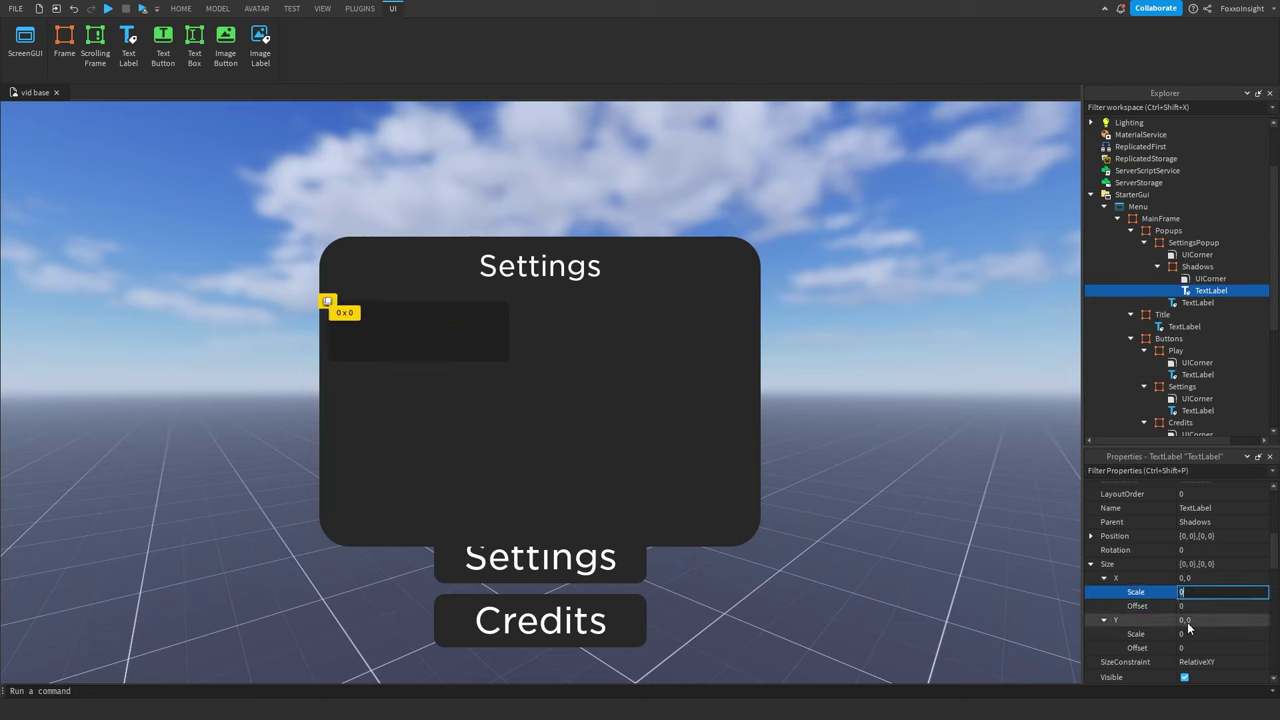
click(1188, 634)
text(1)
key(Return)
Make the label's background fully transparent with a BackgroundTransparency of 1.
scroll(1176, 565, up, 4)
click(1183, 637)
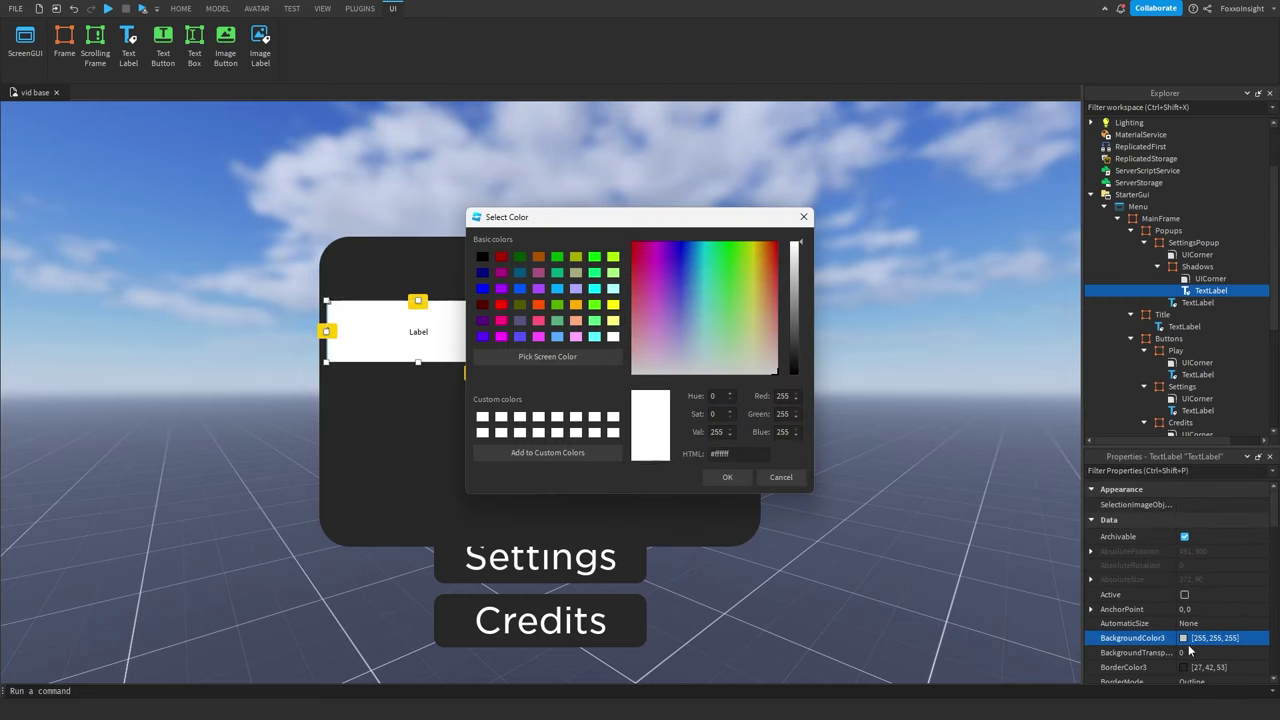
click(780, 474)
click(1183, 652)
text(1)
key(Return)
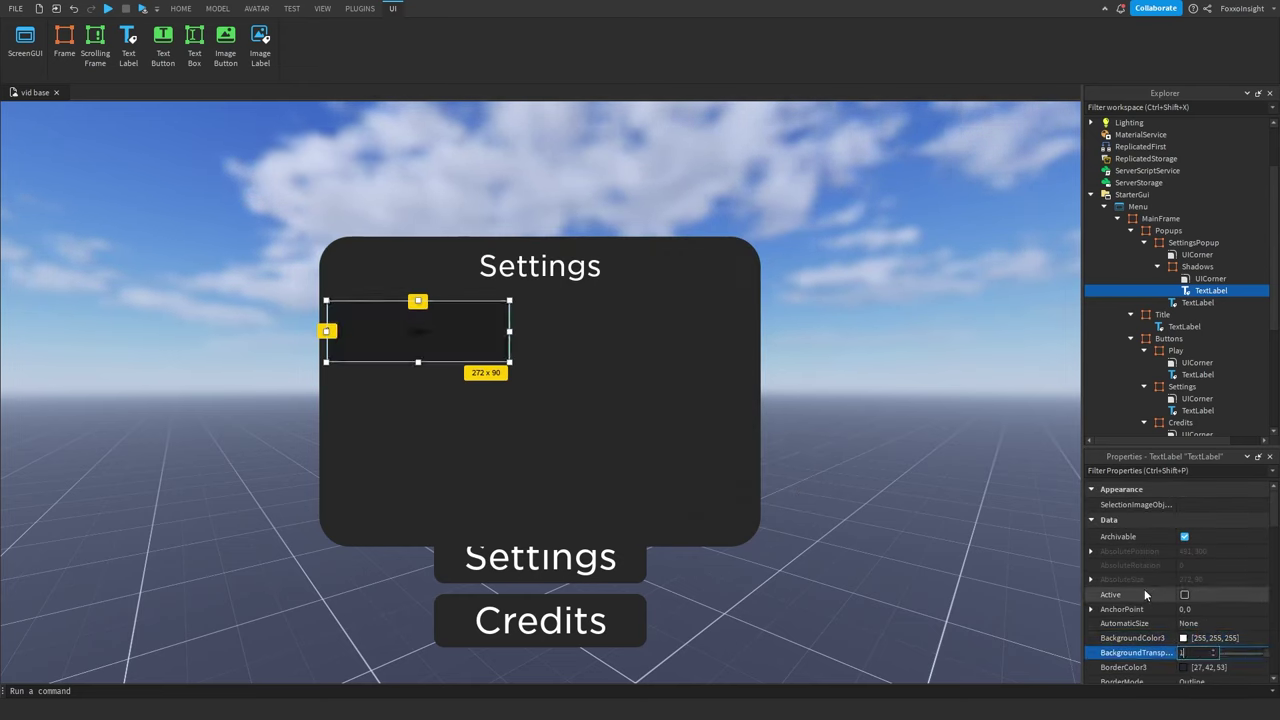
Set the label's text color to white (255, 255, 255).
scroll(1165, 620, down, 10)
scroll(1176, 611, down, 2)
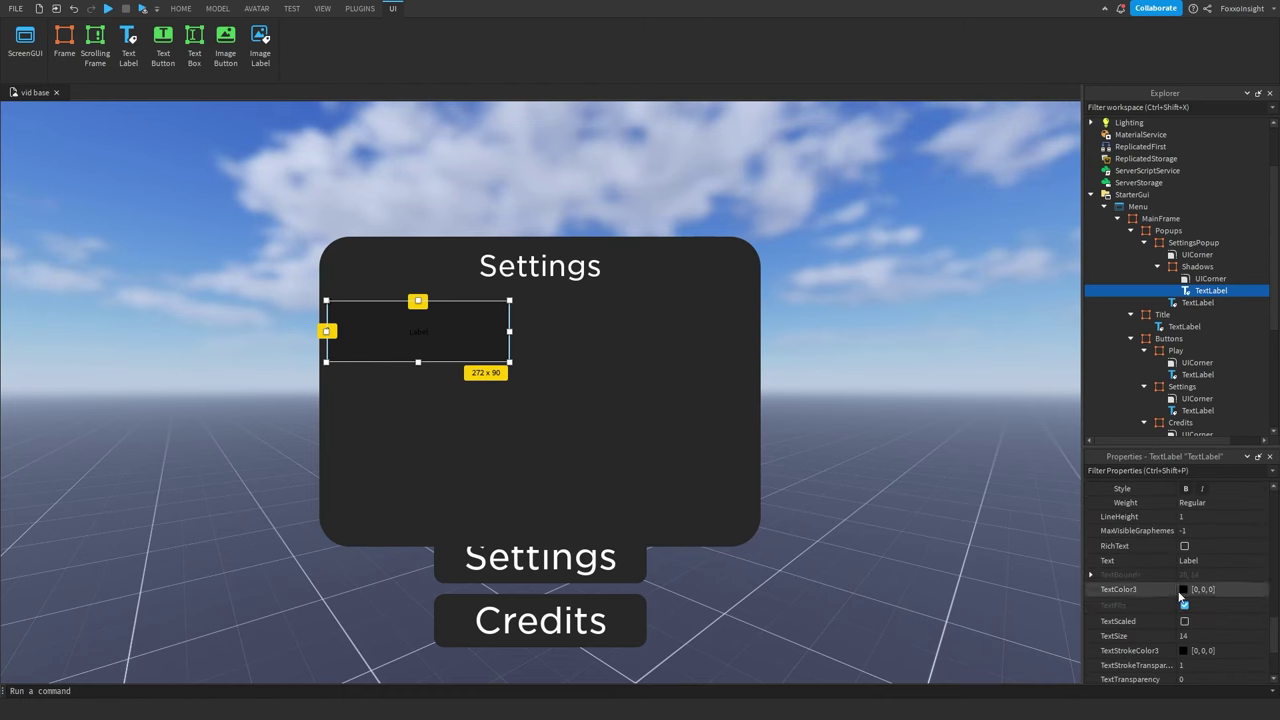
click(1183, 590)
drag(799, 268, 799, 228)
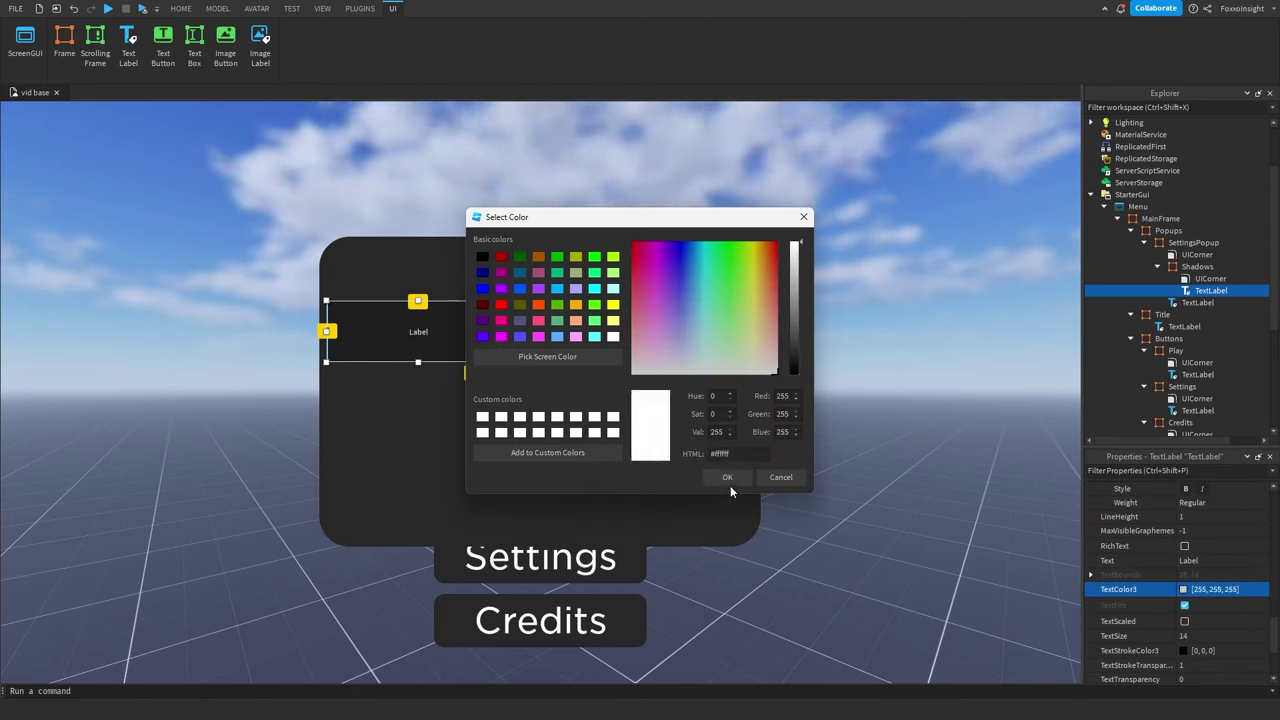
click(748, 476)
Set the label's font to Gotham SSm and enable both TextWrapped and TextScaled.
scroll(1212, 582, down, 2)
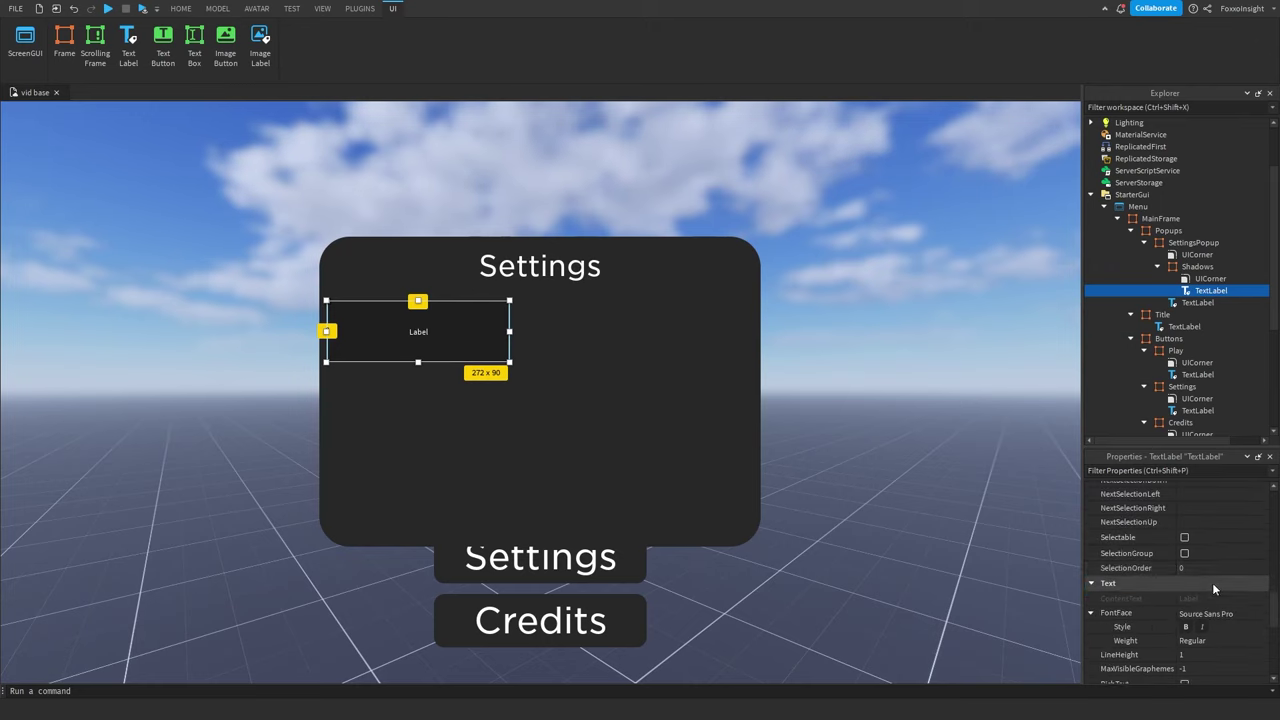
click(1199, 616)
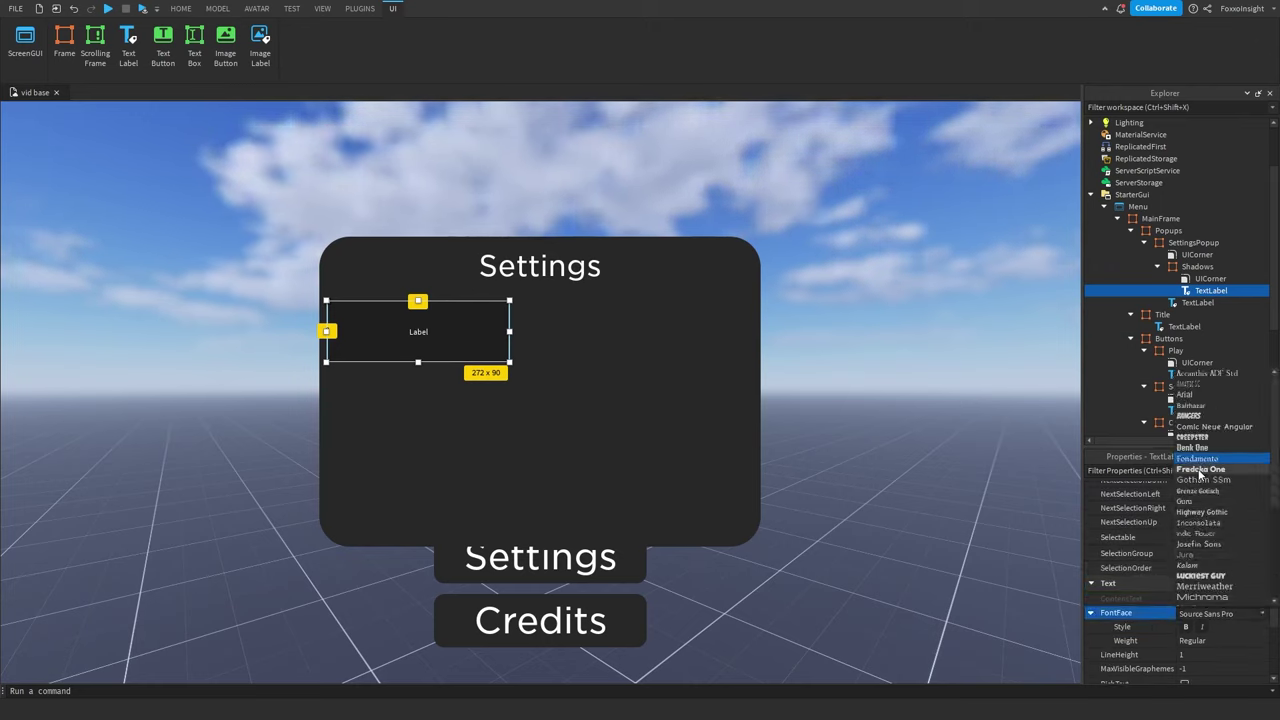
scroll(1190, 575, down, 4)
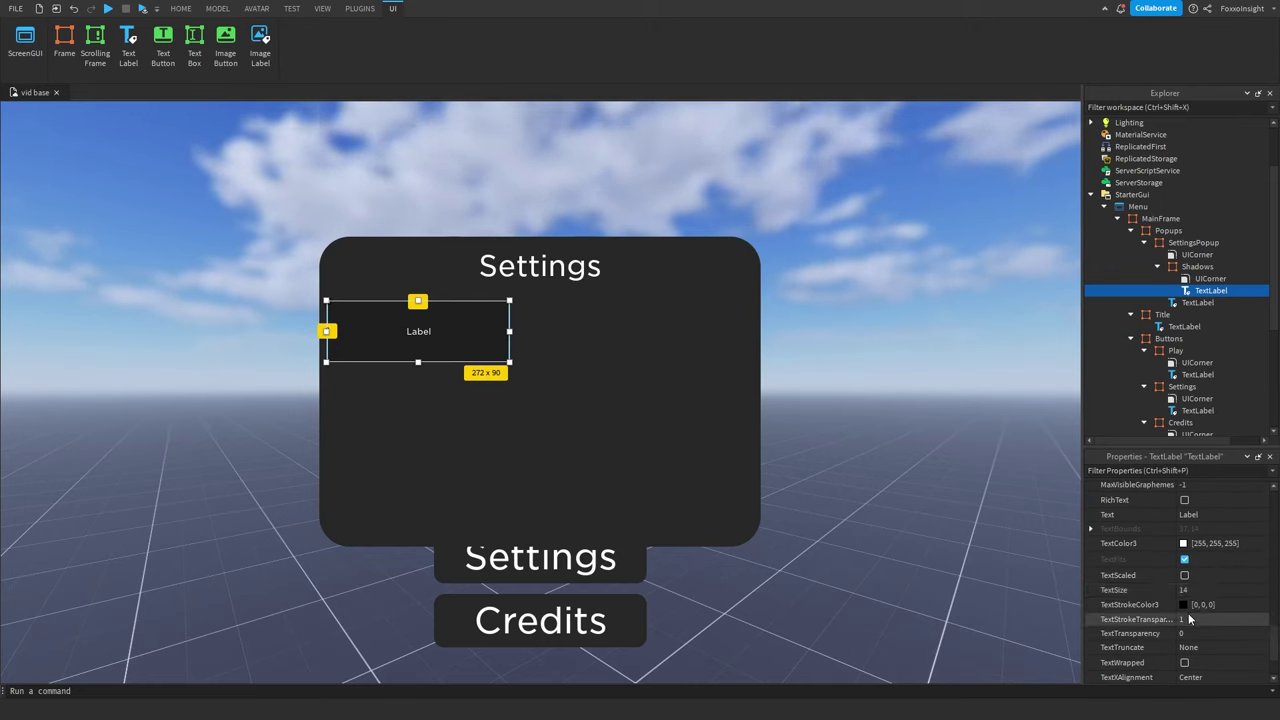
click(1183, 663)
click(1184, 575)
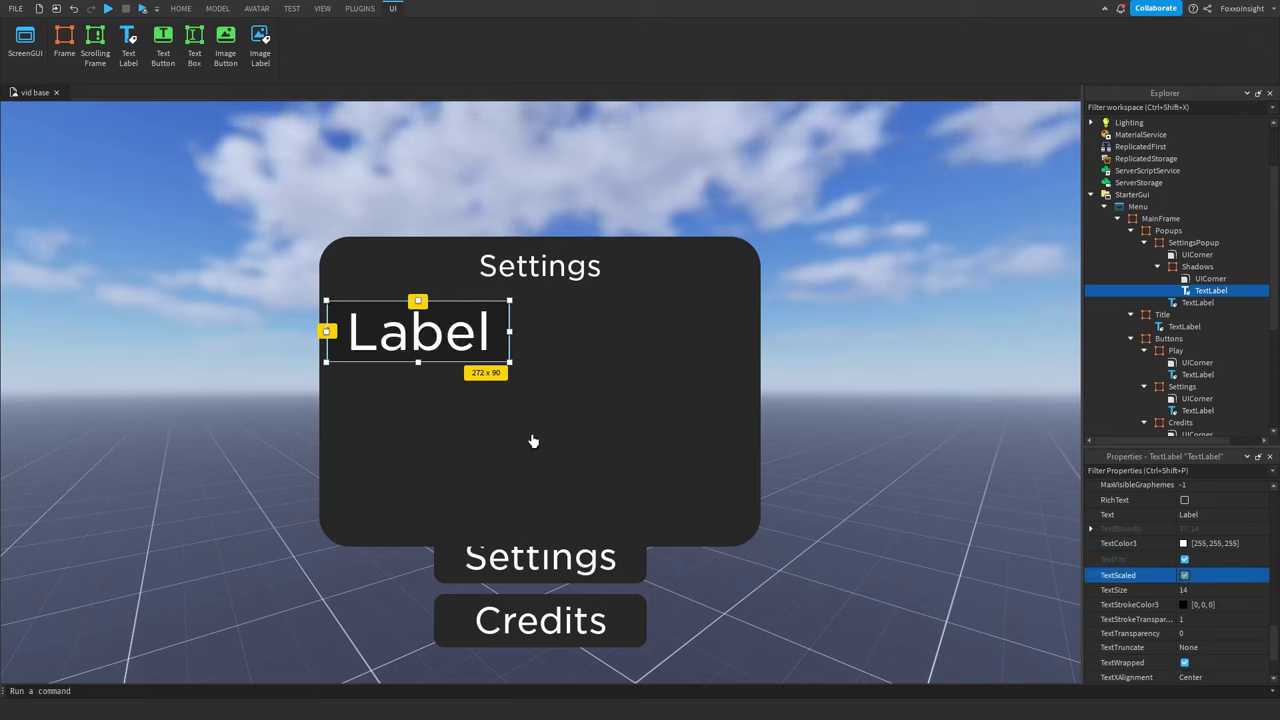
Arrange the label at about 272 × 45 px with a smaller duplicate of about 272 × 17 px beneath it, centred together in the Shadows frame.
mouse_move(419, 363)
mouse_down()
mouse_move(419, 332)
mouse_move(436, 335)
mouse_move(418, 358)
mouse_up()
key(ctrl+d)
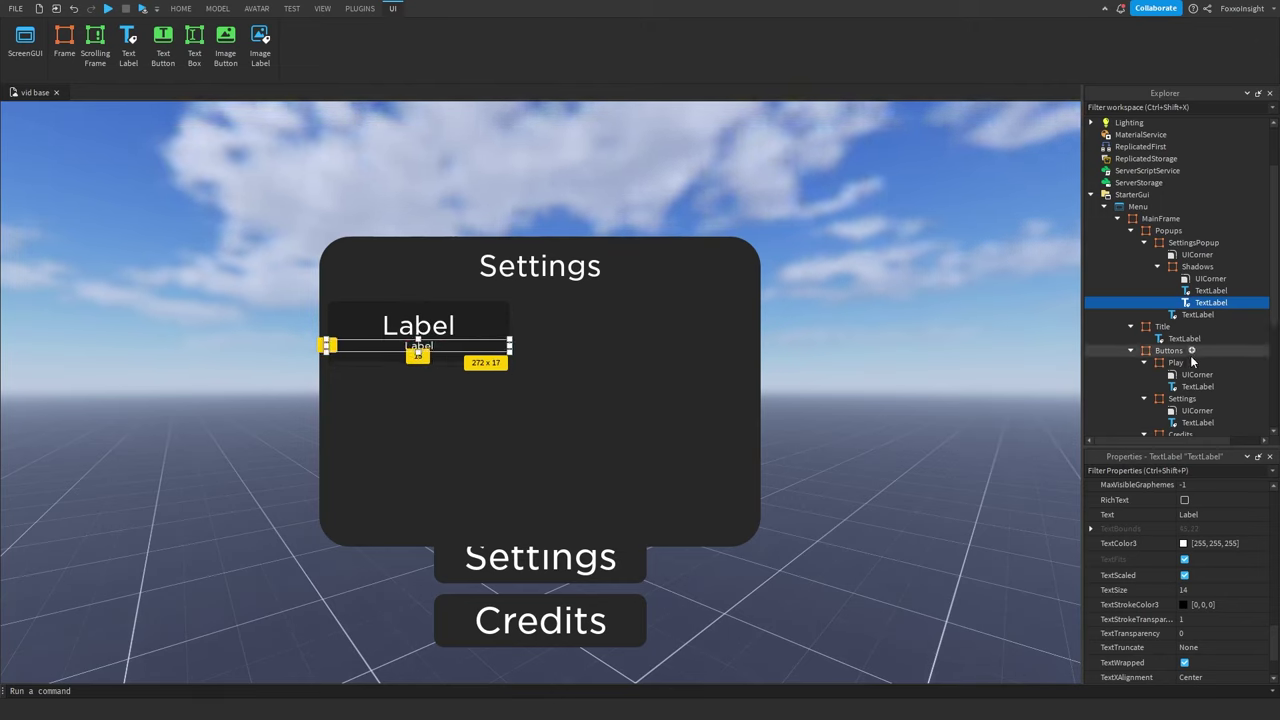
ctrl+click(1210, 290)
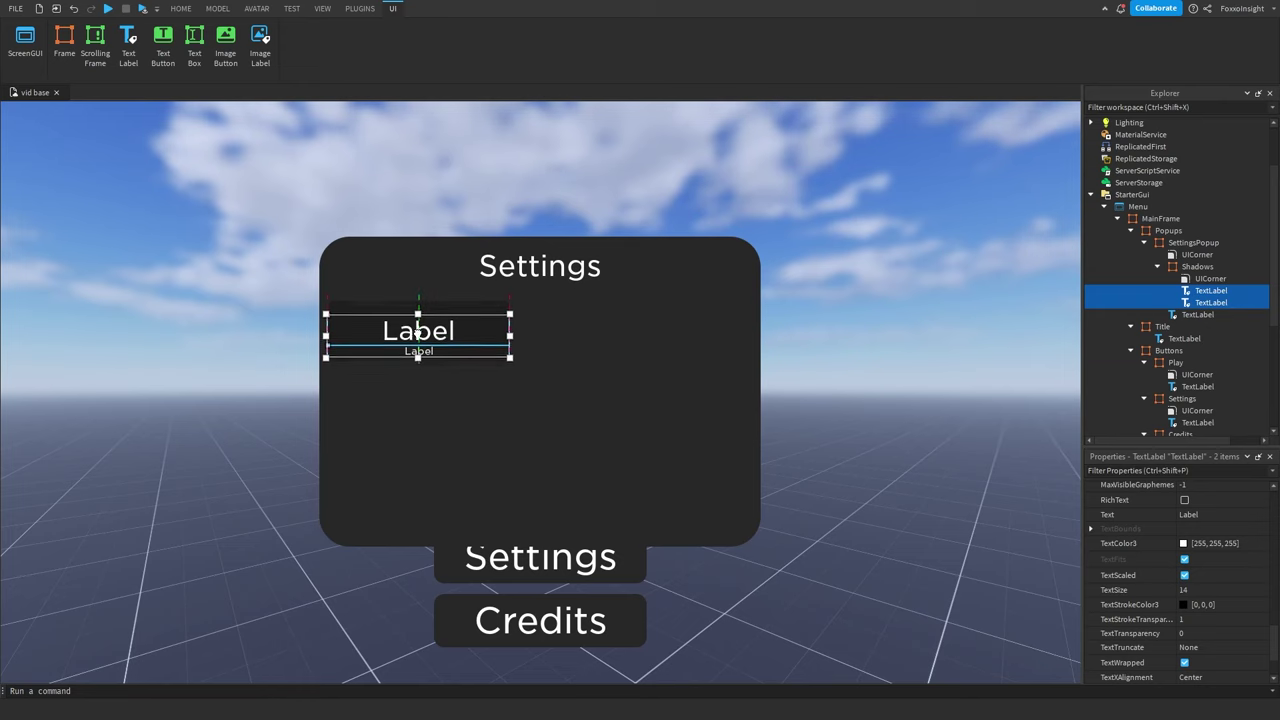
click(1199, 279)
Set the text of the smaller lower label in the Shadows frame to ON.
click(1199, 301)
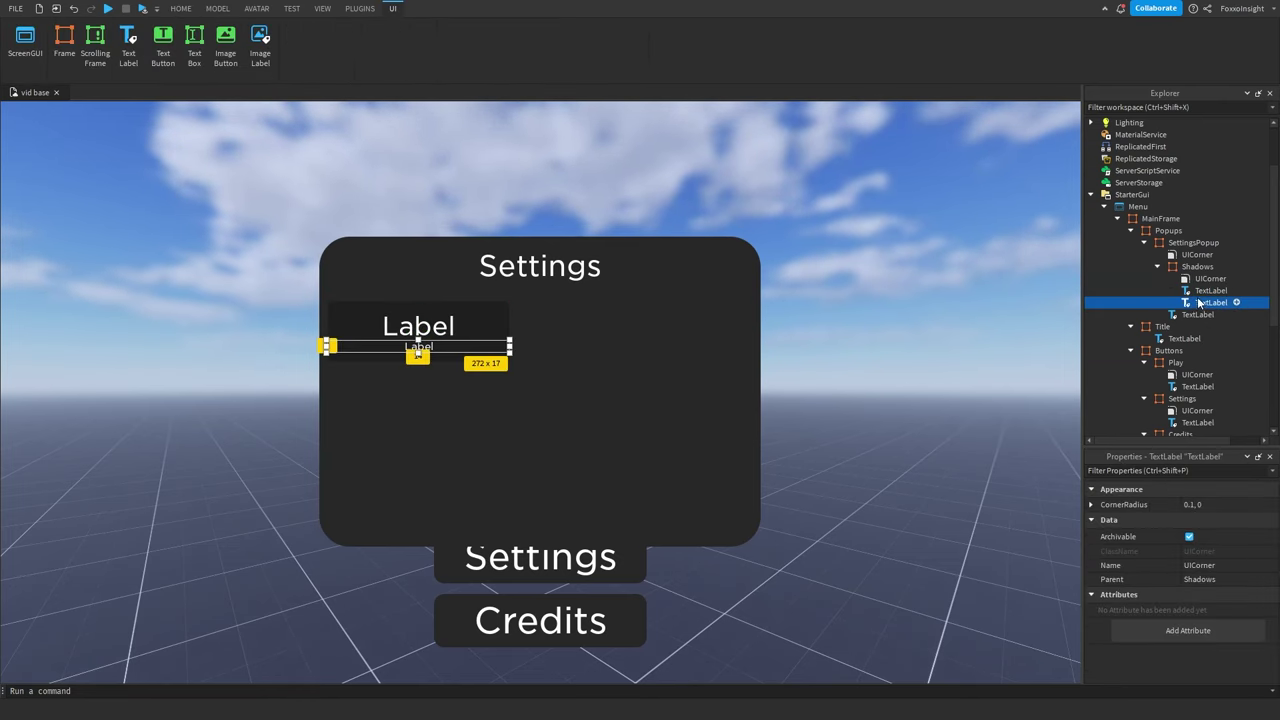
scroll(1215, 600, down, 12)
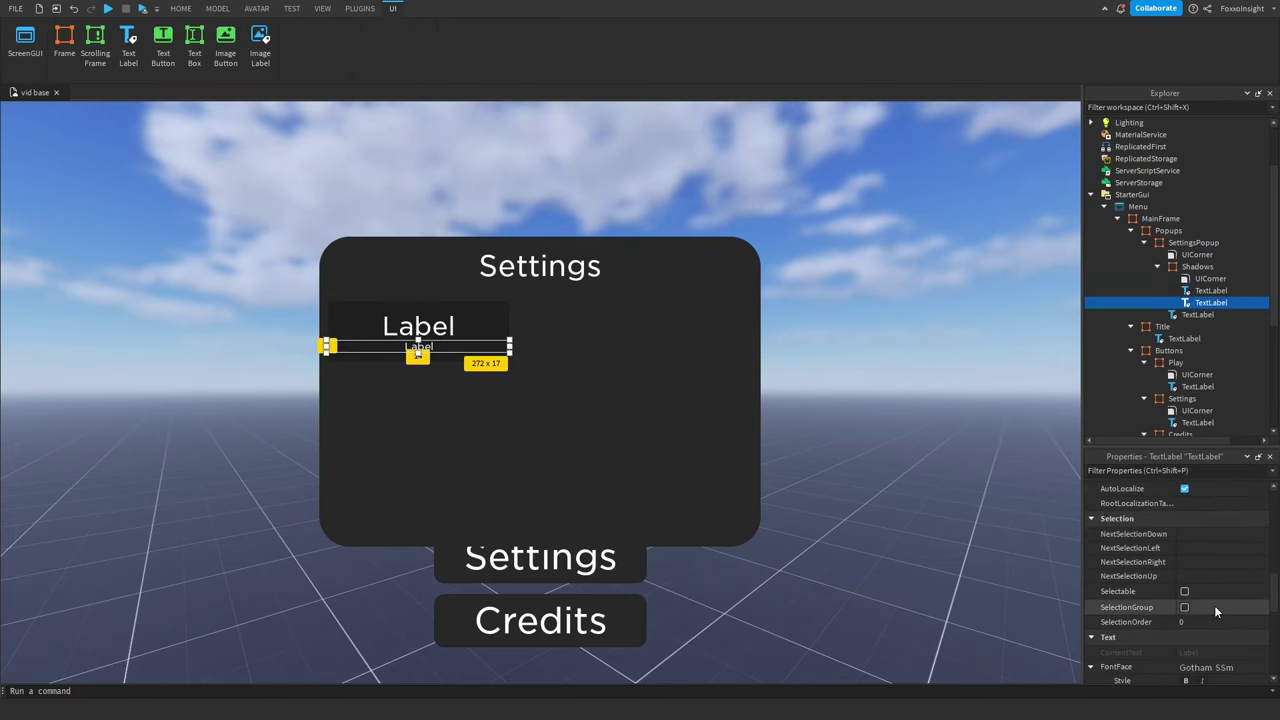
scroll(1207, 565, up, 5)
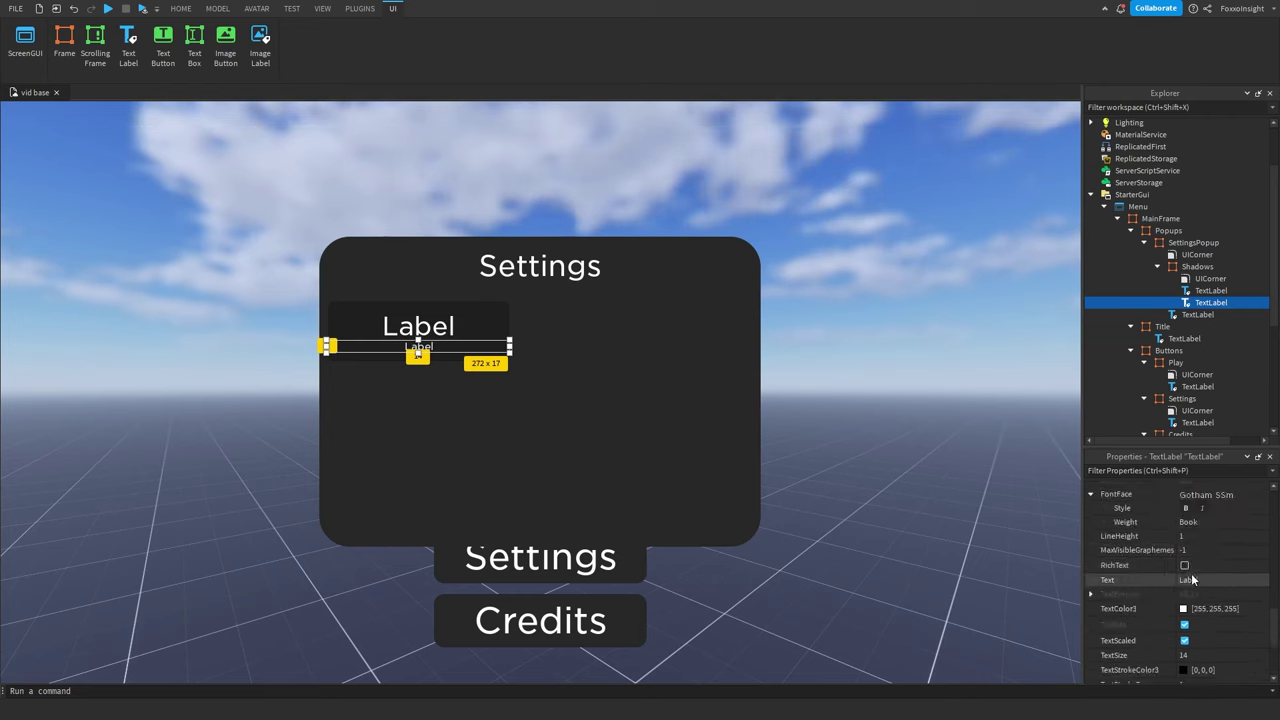
click(1185, 580)
text(ON)
key(Return)
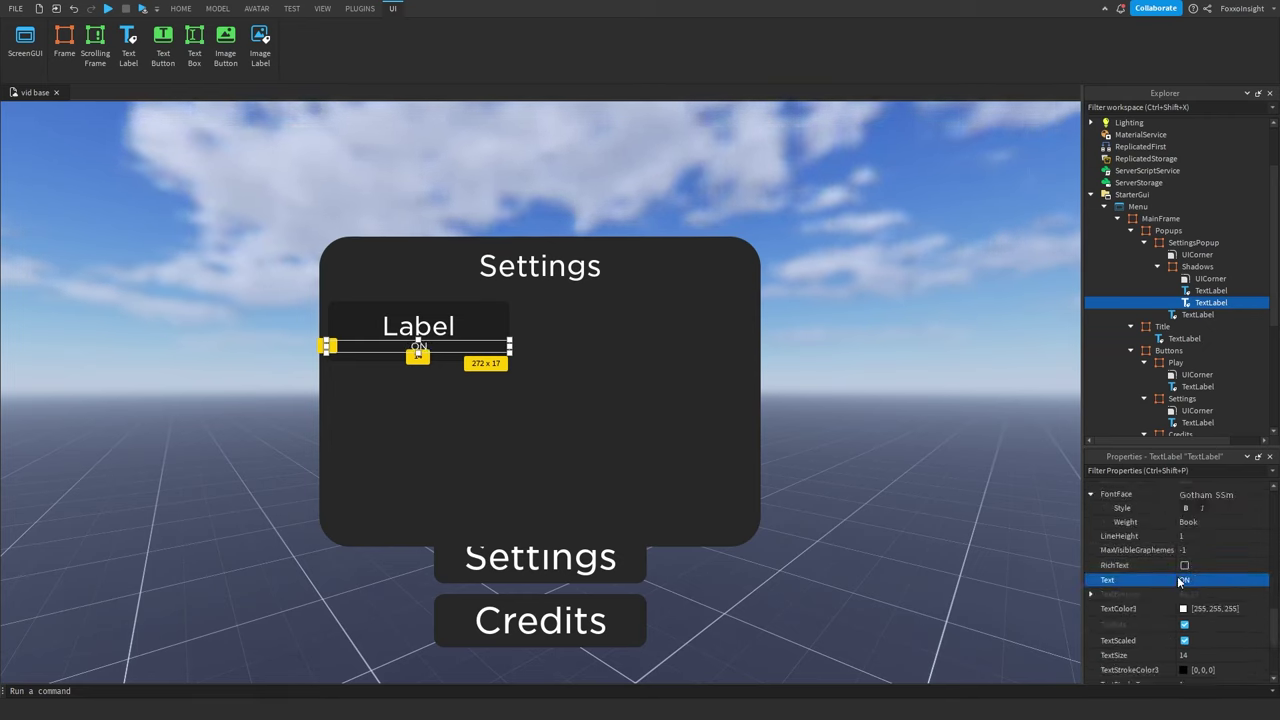
Set the text of the larger upper label in the Shadows frame to Shadows.
click(1210, 290)
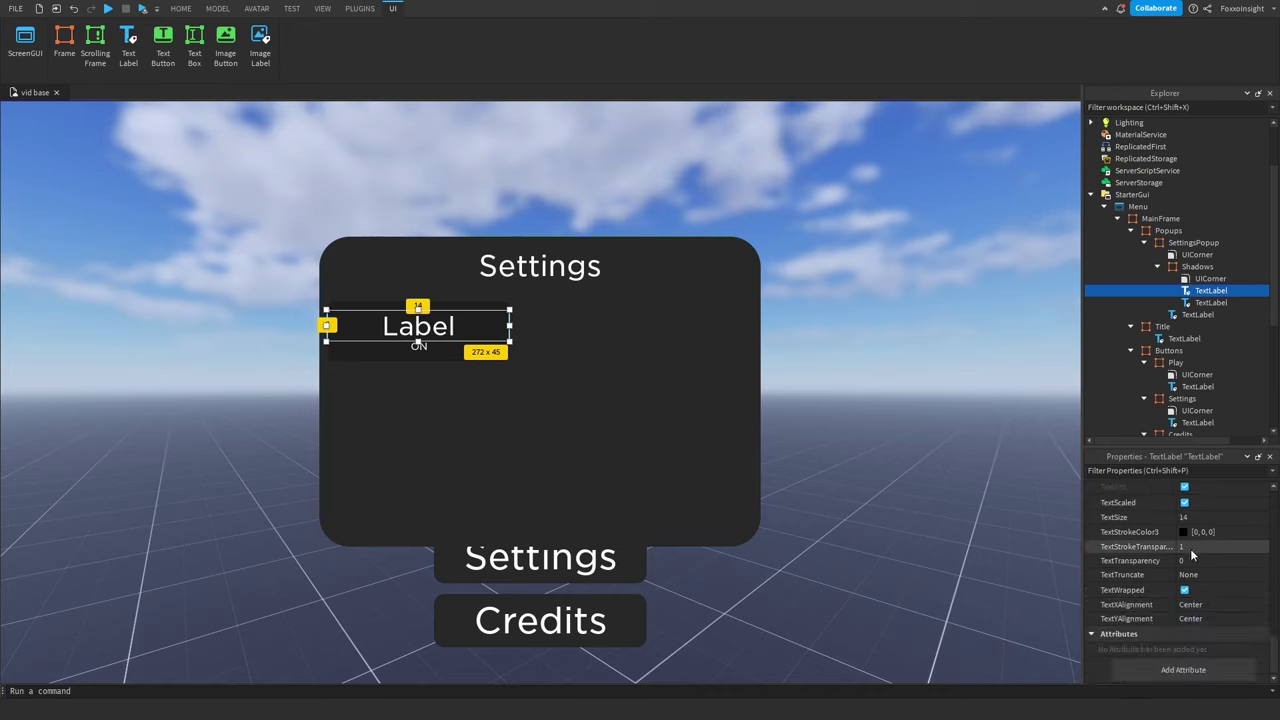
click(1200, 534)
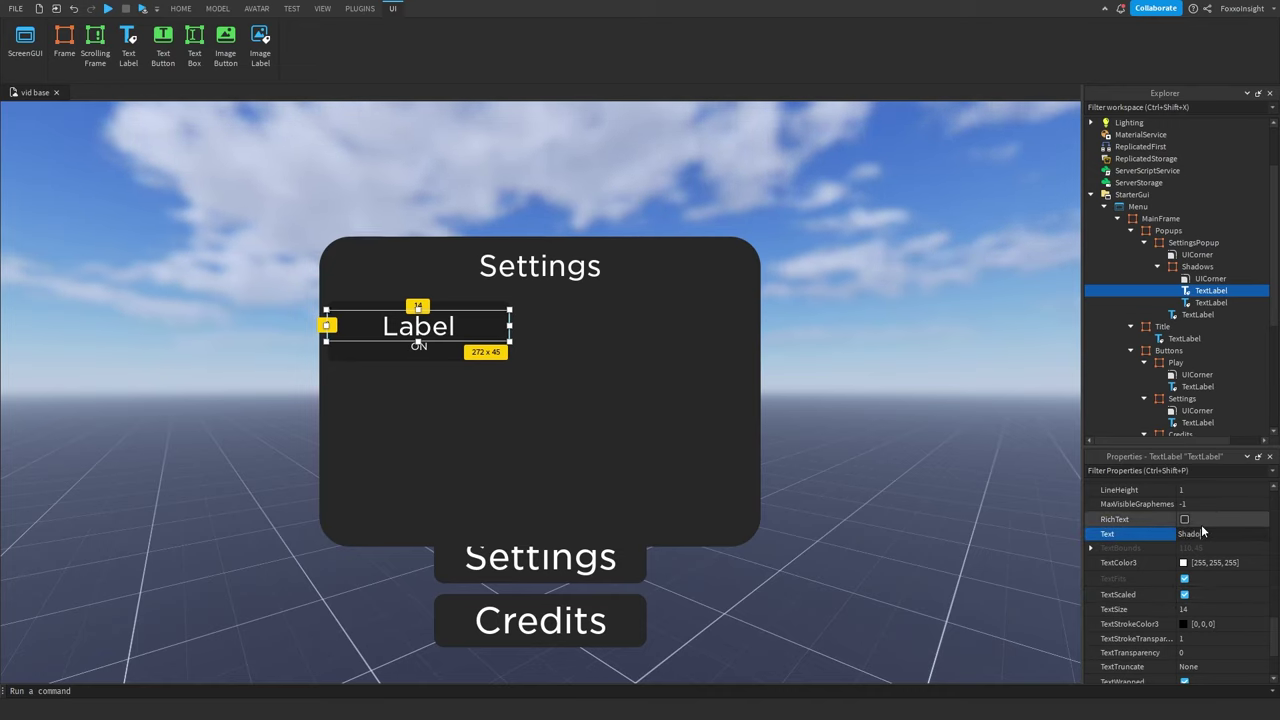
text(Shadows)
key(Return)
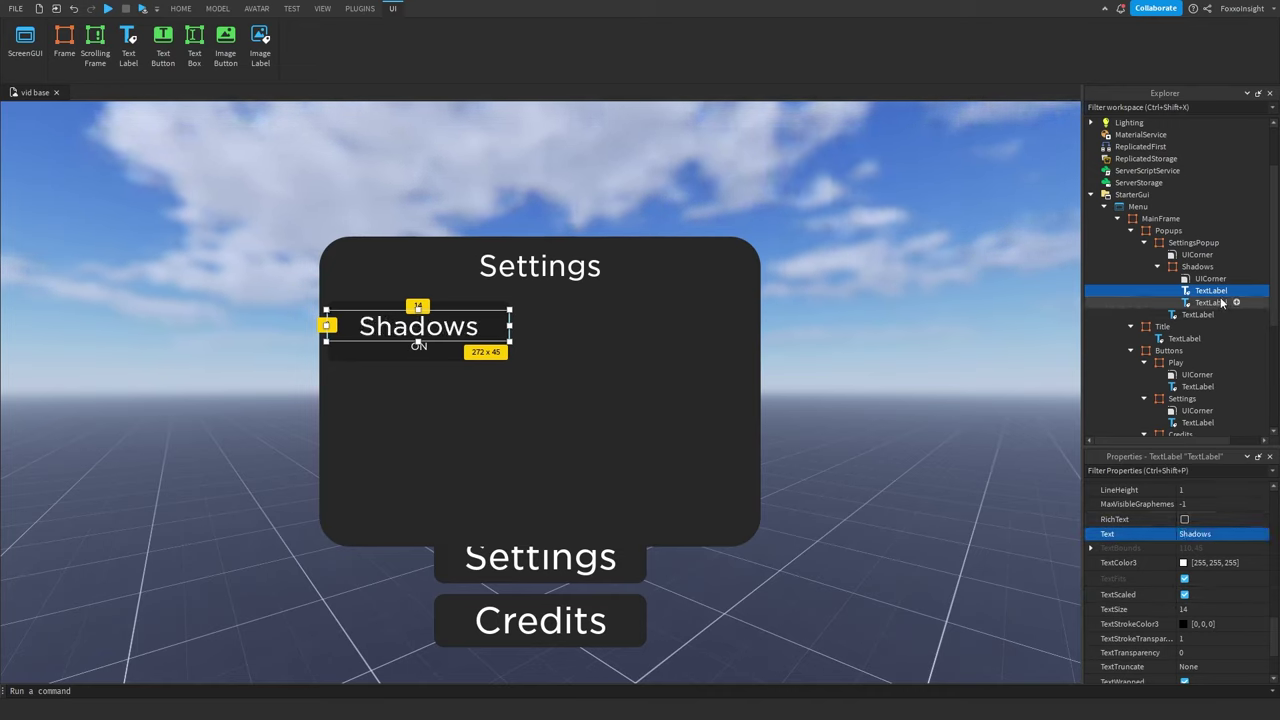
Insert a TextButton into the Shadows frame and select it.
click(1262, 266)
click(1126, 333)
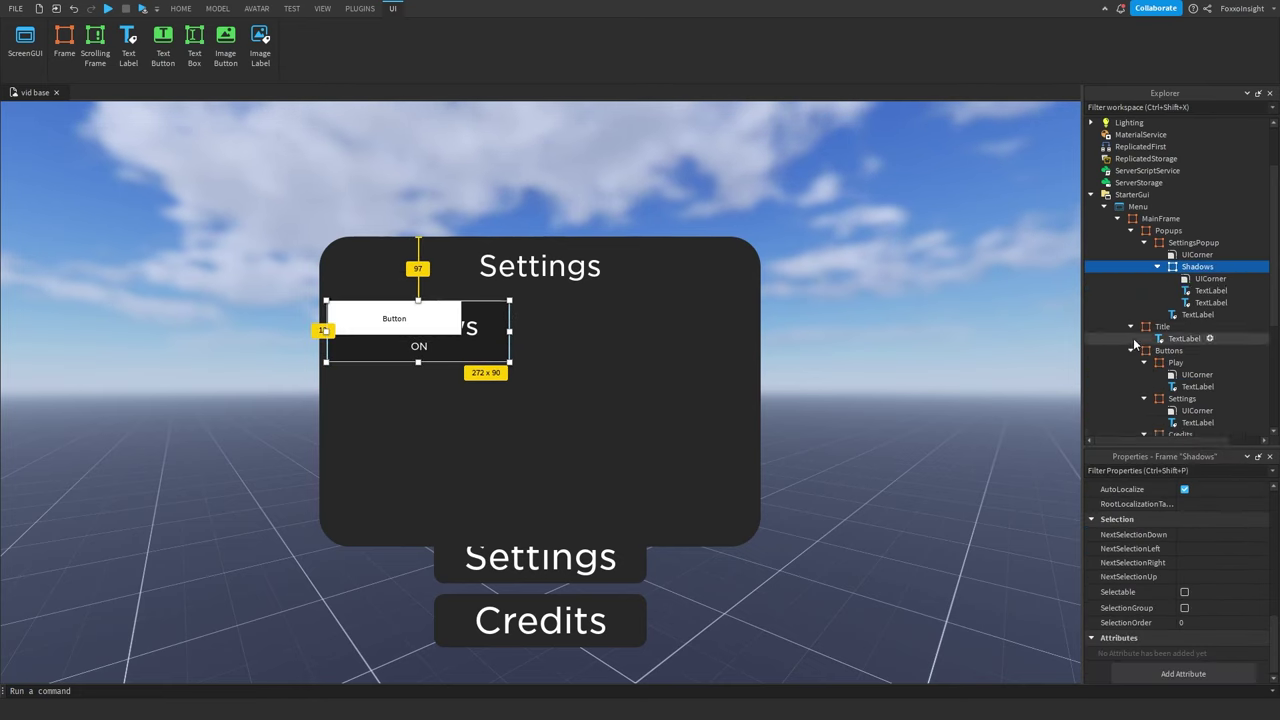
click(1212, 290)
Set both the X and Y size offsets of the TextButton to 0.
scroll(1143, 600, down, 3)
scroll(1102, 600, up, 5)
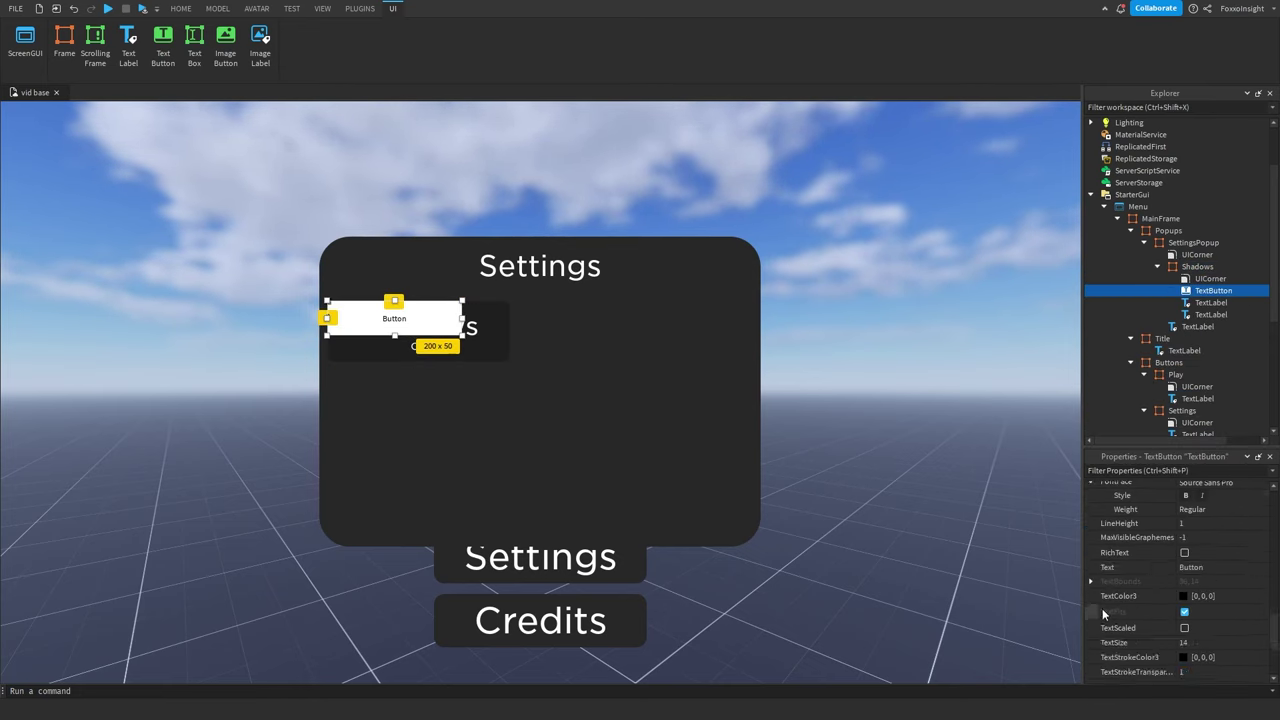
click(1091, 548)
click(1104, 576)
click(1104, 562)
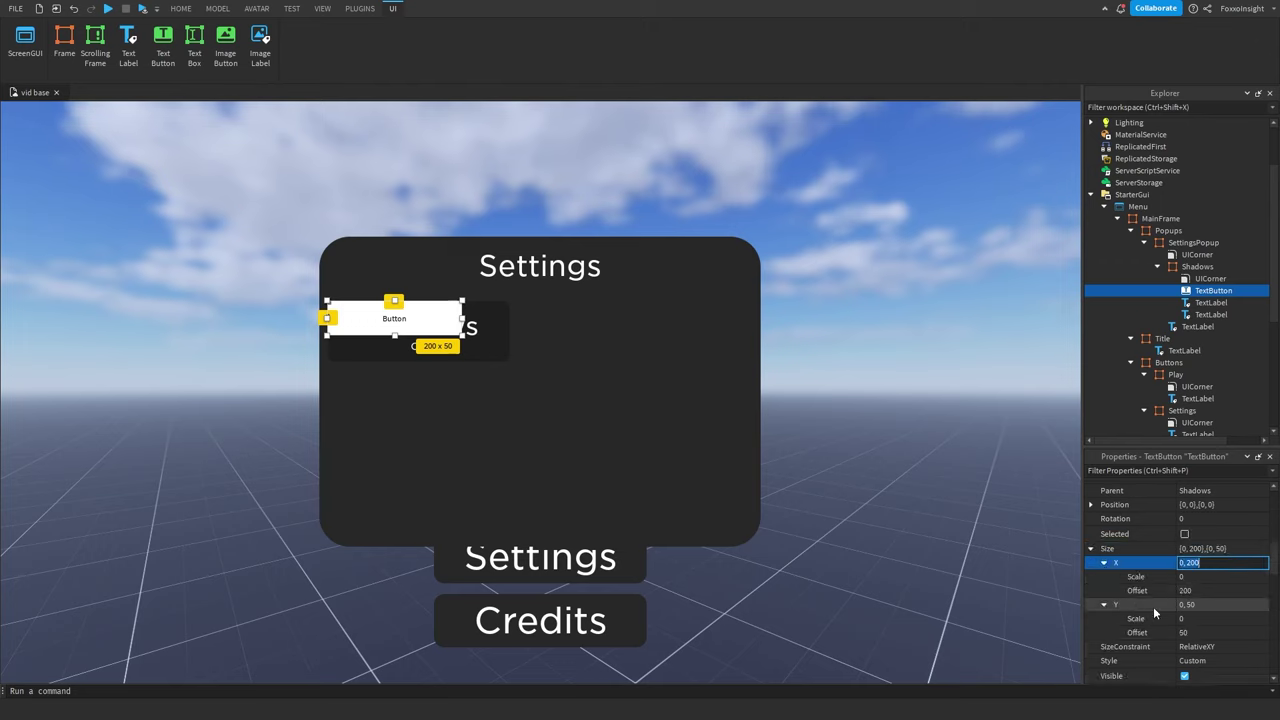
click(1194, 632)
text(0)
click(1190, 590)
text(0)
Set both the X and Y size scales of the TextButton to 1.
click(1185, 578)
text(1)
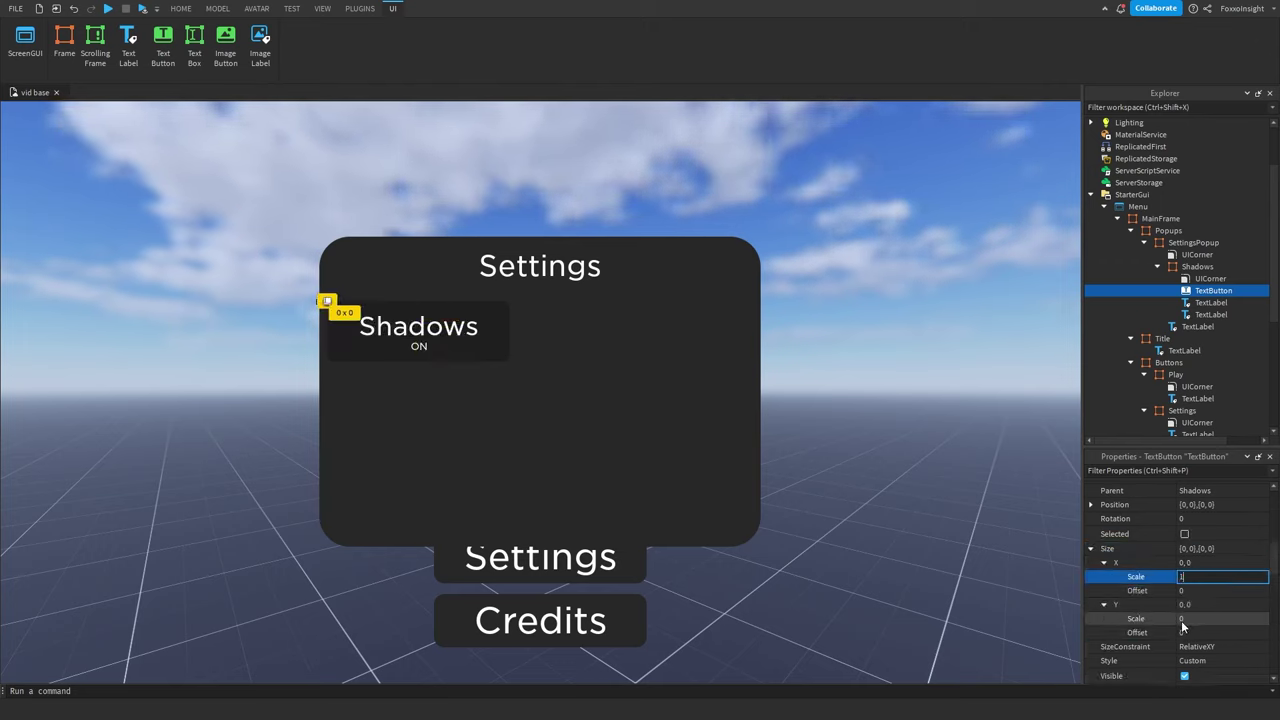
click(1181, 619)
text(1)
key(Return)
Set the TextButton's BackgroundTransparency to 1.
scroll(1159, 562, up, 4)
click(1181, 560)
text(1)
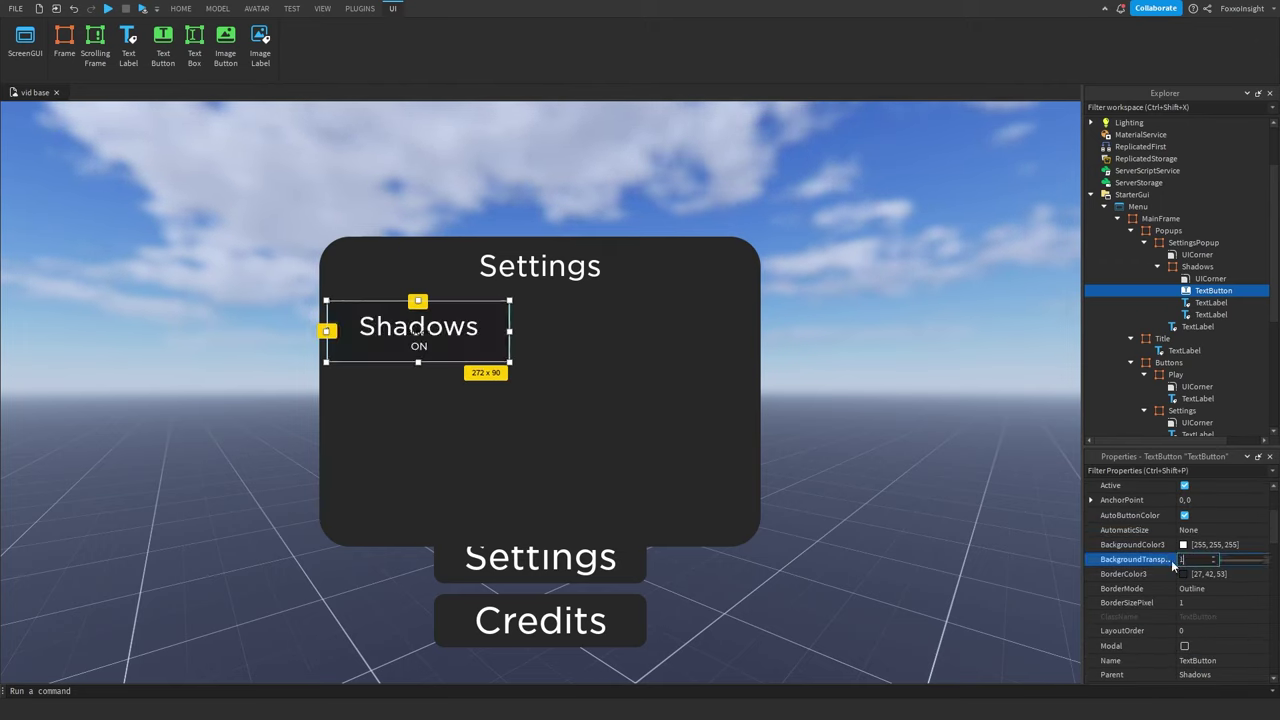
key(Return)
Clear the TextButton's default text so it holds no caption.
scroll(1163, 573, down, 10)
scroll(1203, 632, down, 2)
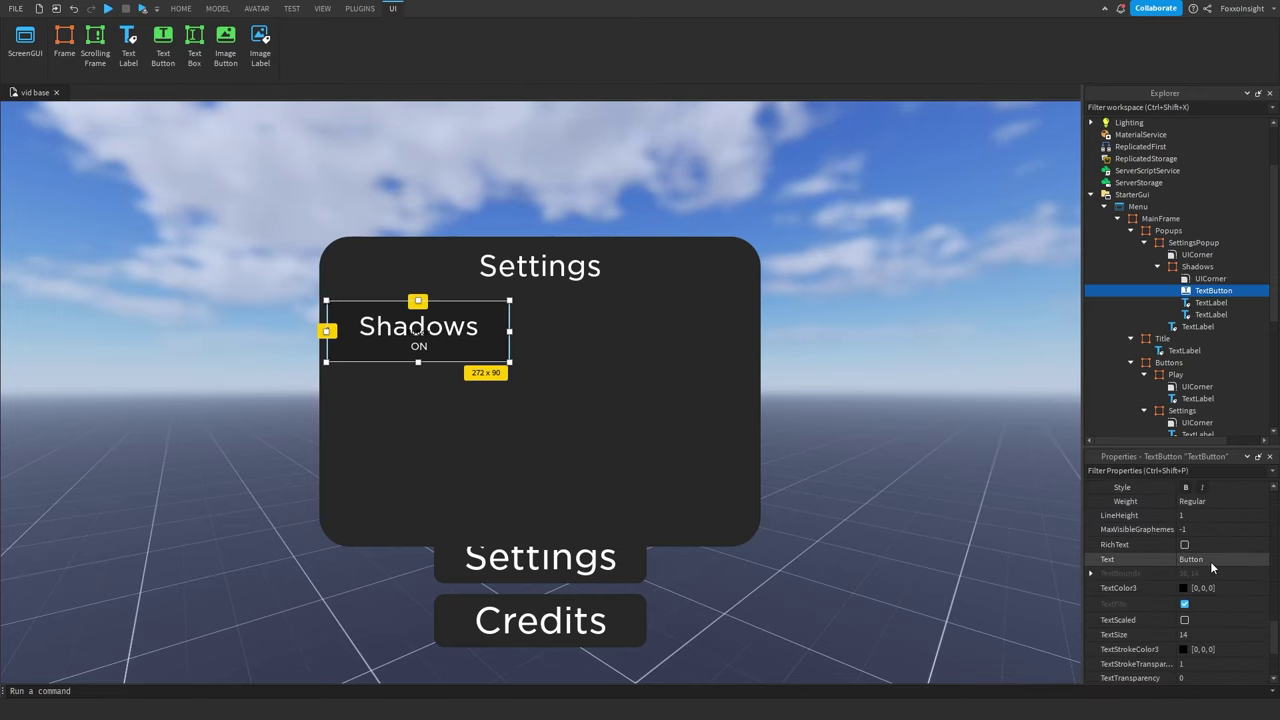
click(1210, 561)
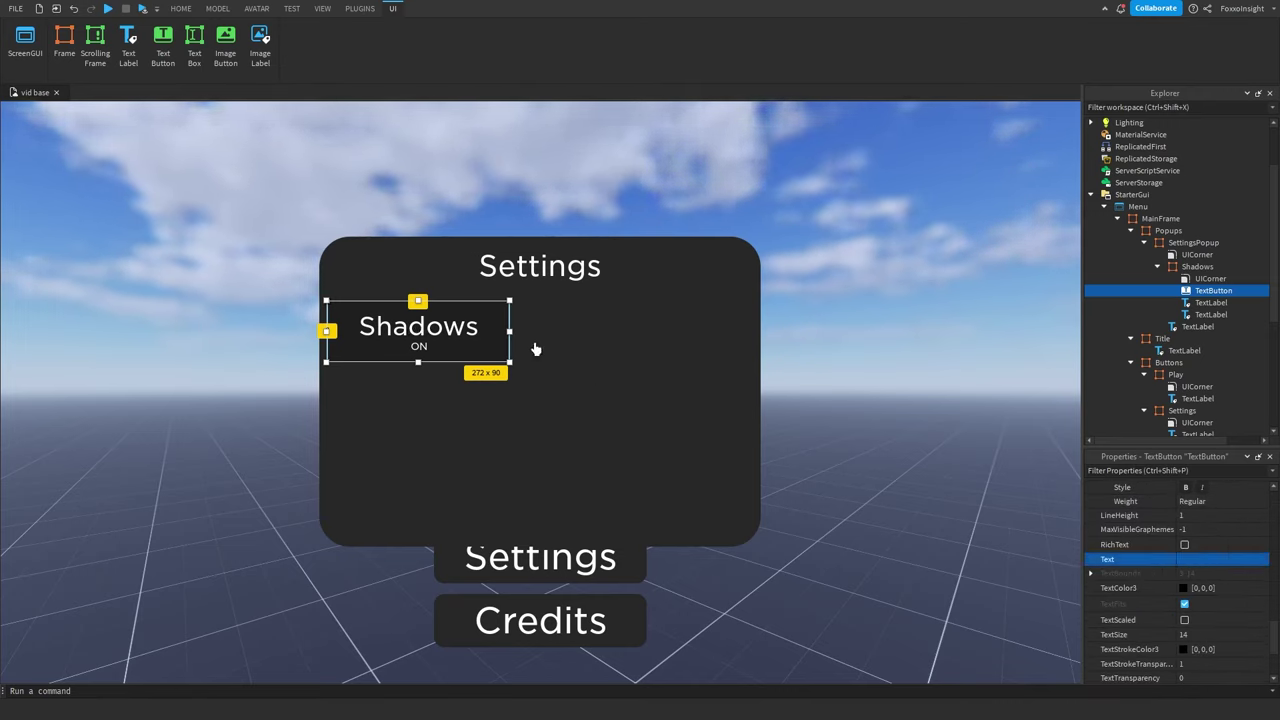
Add a LocalScript inside the Shadows TextButton and clear its default code.
click(981, 563)
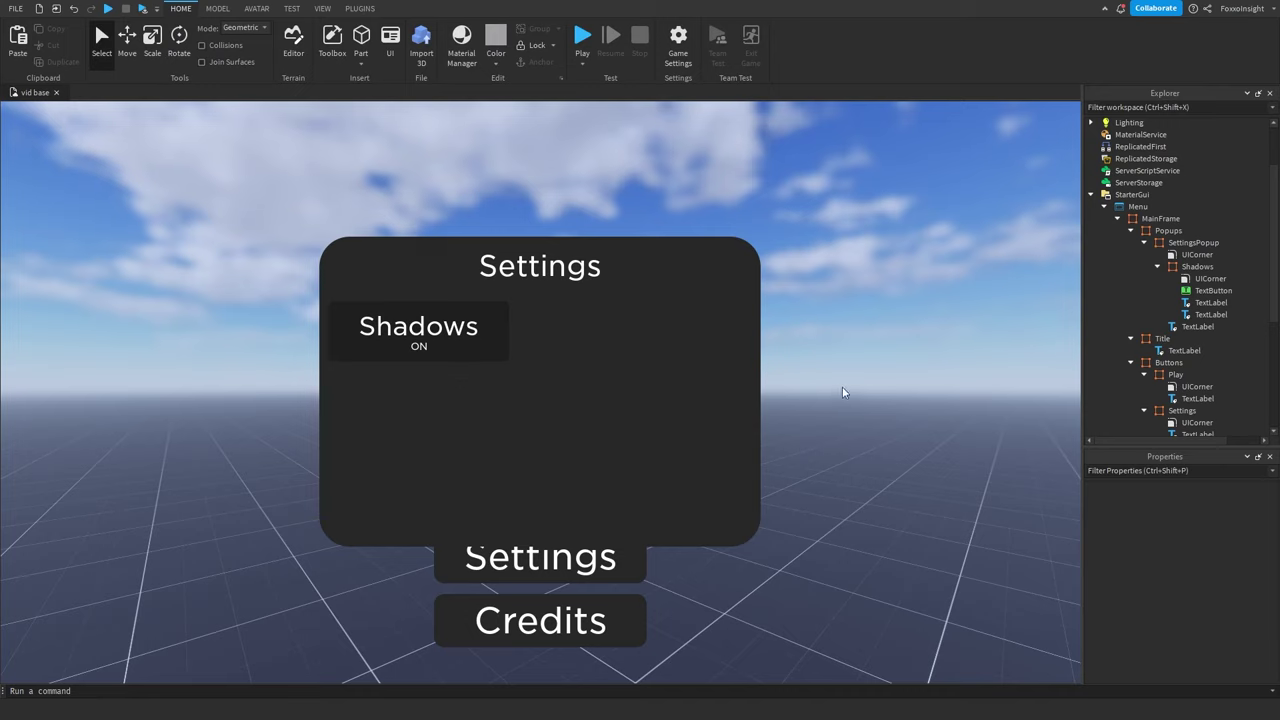
click(1237, 290)
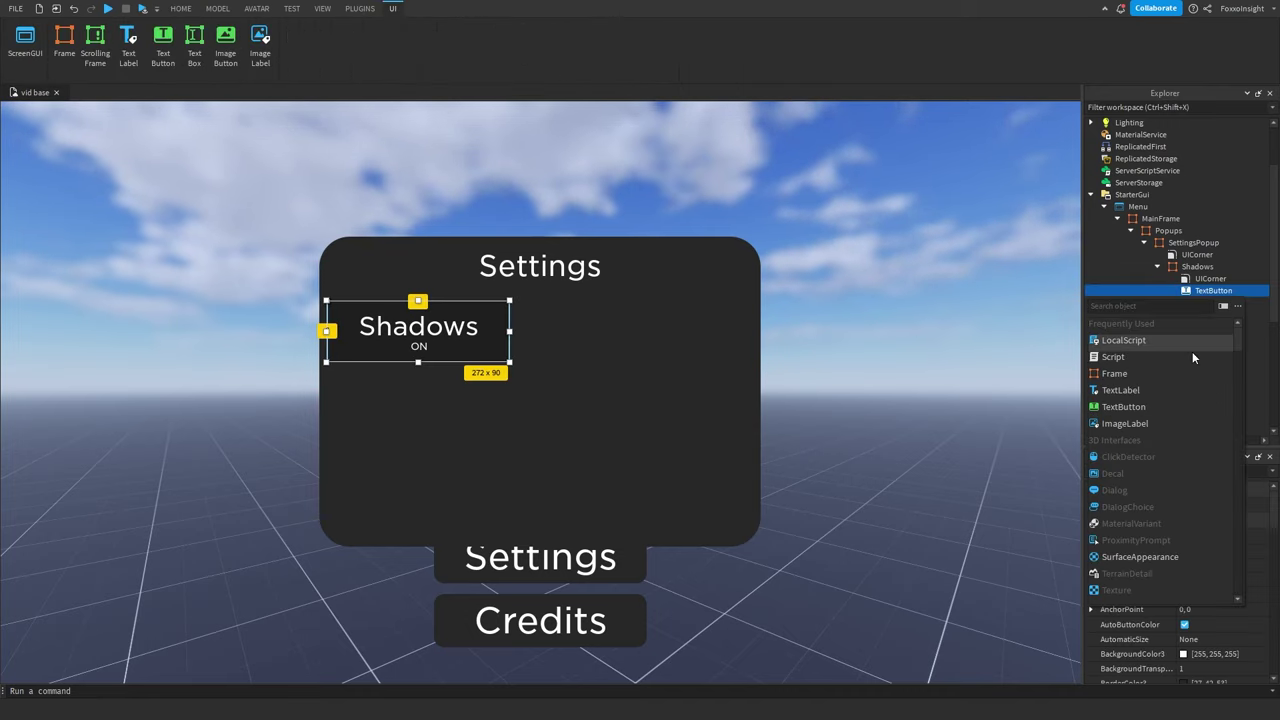
click(1120, 340)
key(ctrl+a)
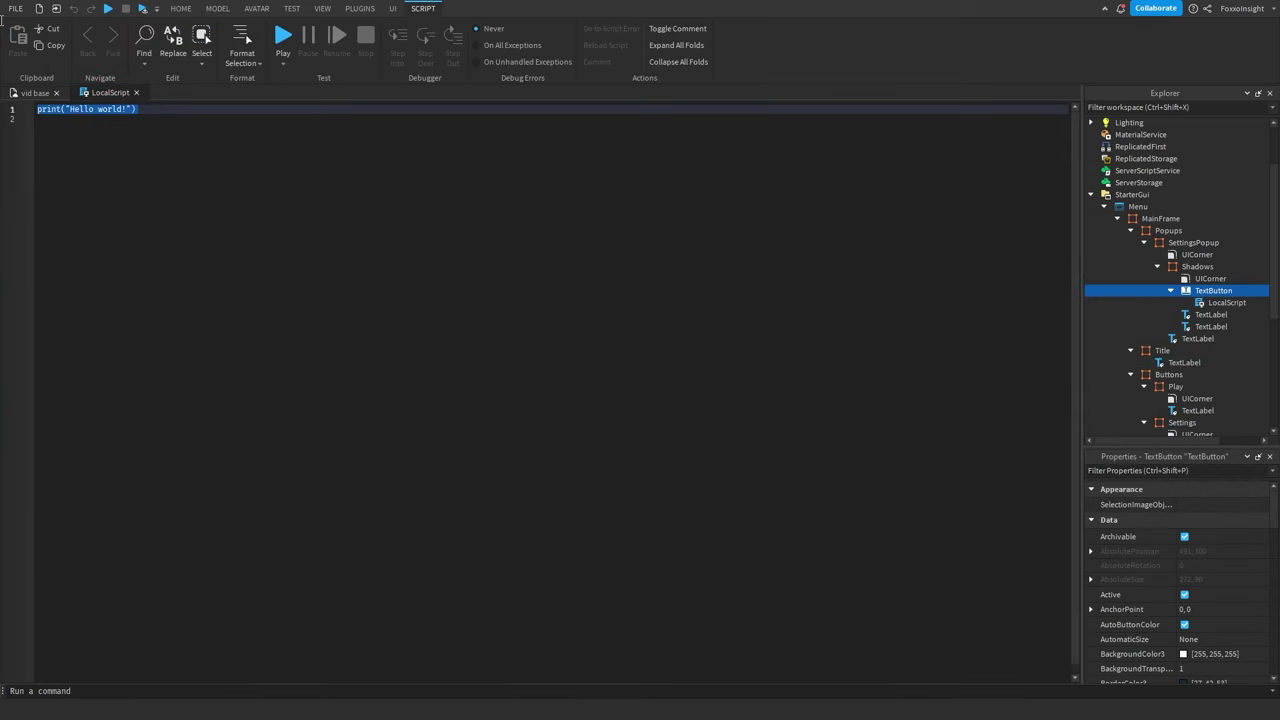
ctrl+scroll(277, 335, up, 4)
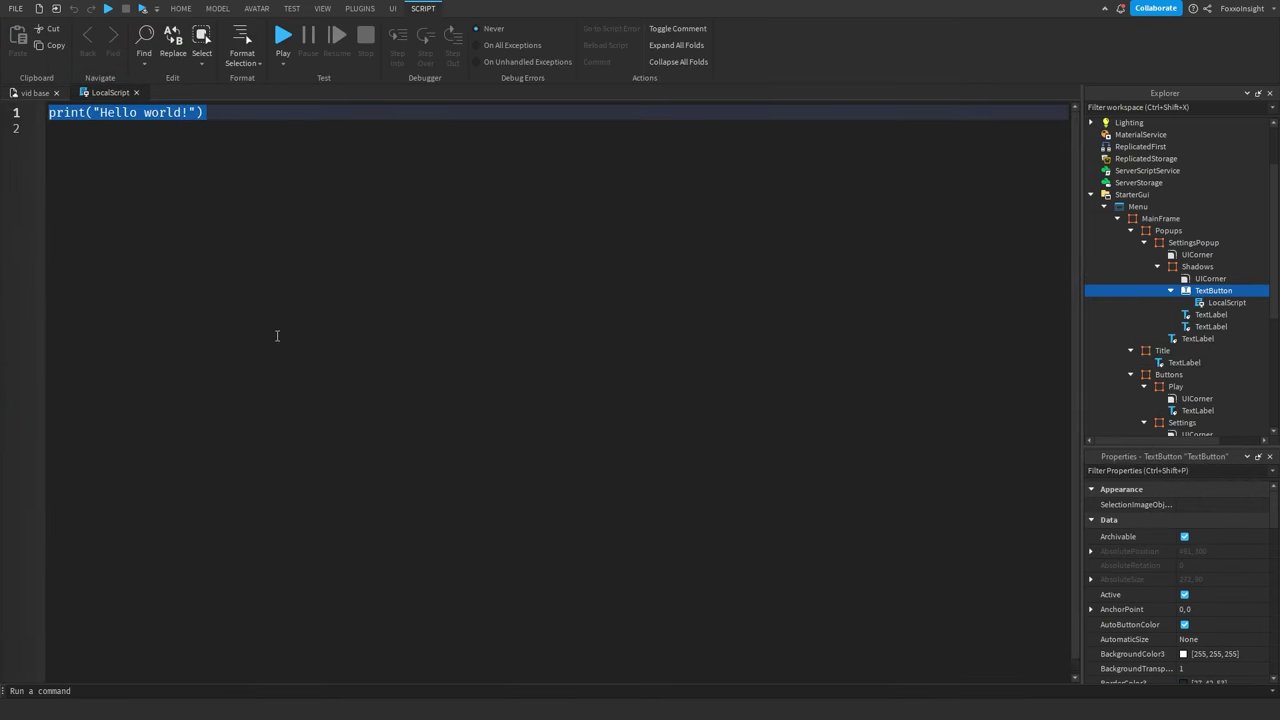
key(BackSpace)
Write a script.Parent.MouseButton1Click:Connect(function() handler with blank lines above it.
text(script.Parent.)
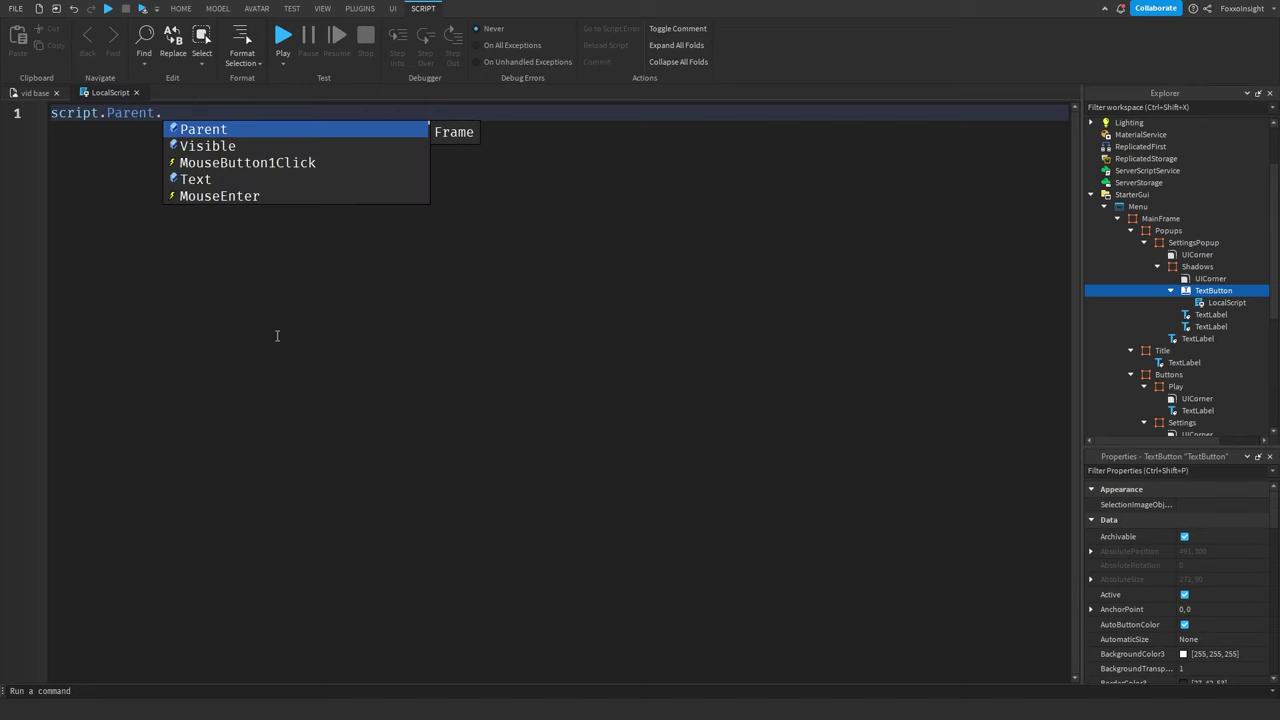
text(MouseButton1Click:Connect(function)())
key(Return)
click(52, 112)
key(Return)
key(Return)
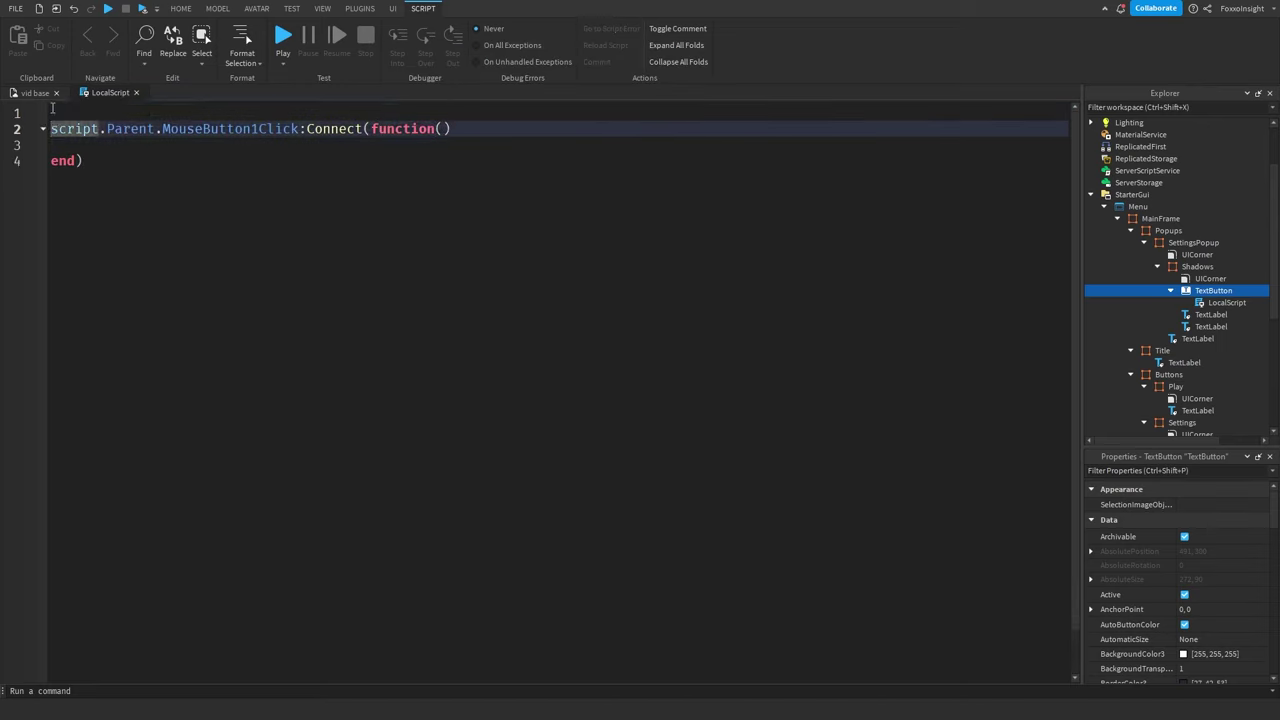
Declare local onoff = true above the handler and add an if onoff == true block inside it that sets onoff = false.
click(54, 113)
text(local onoff = true)
click(112, 160)
text(if onoff == true)
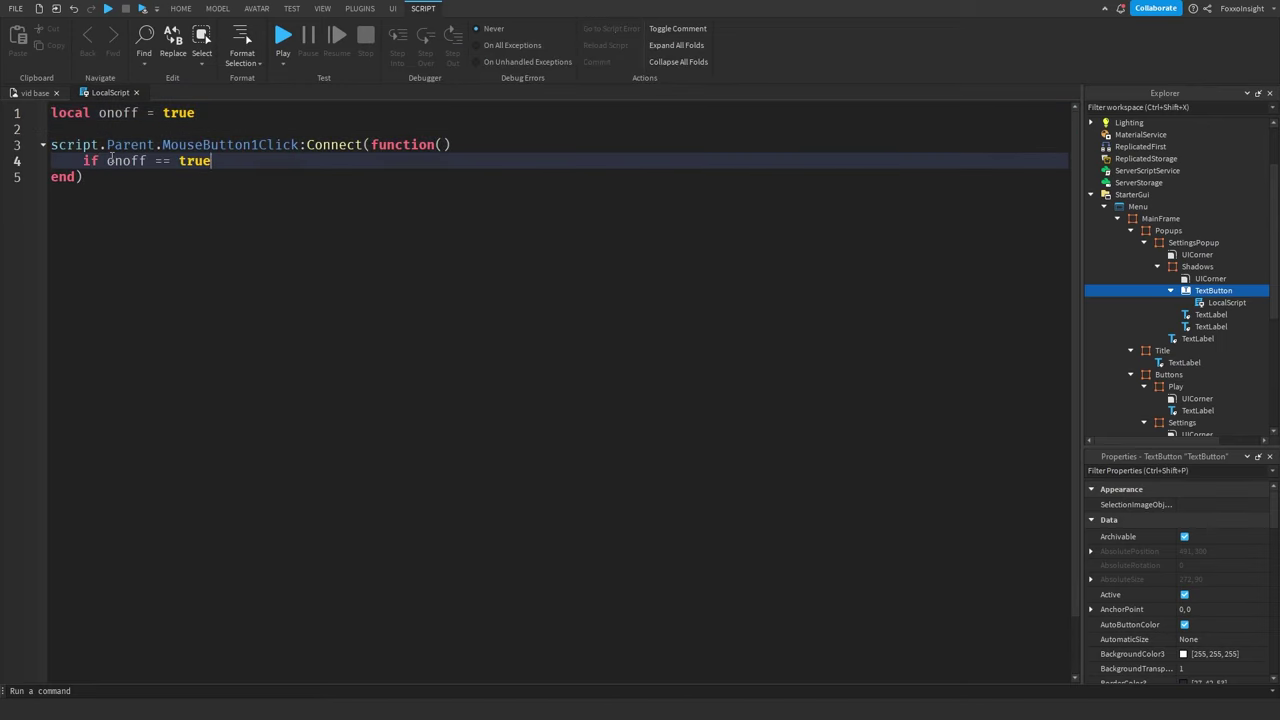
text( then)
key(Return)
text(onoff = false)
Add game:GetService("Lighting").GlobalShadows = false inside the if block.
key(Return)
text(game:)
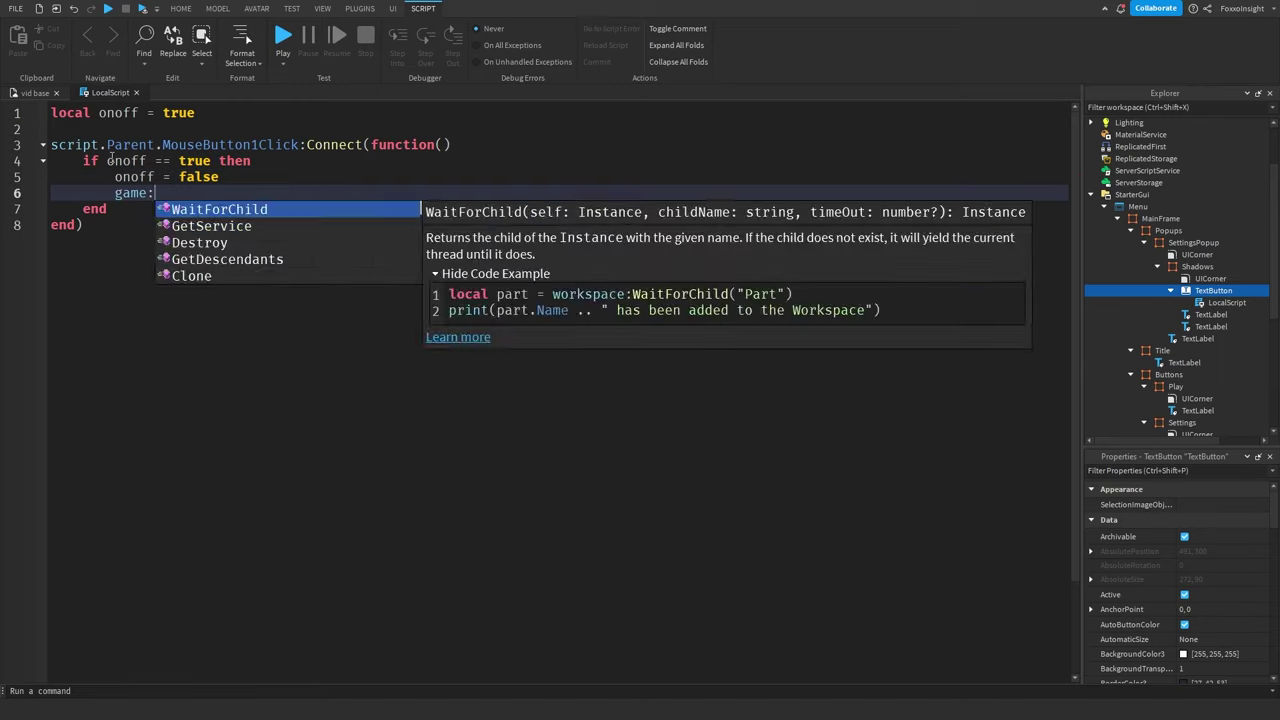
text(GetService("Lighting").GlobalShadows = f)
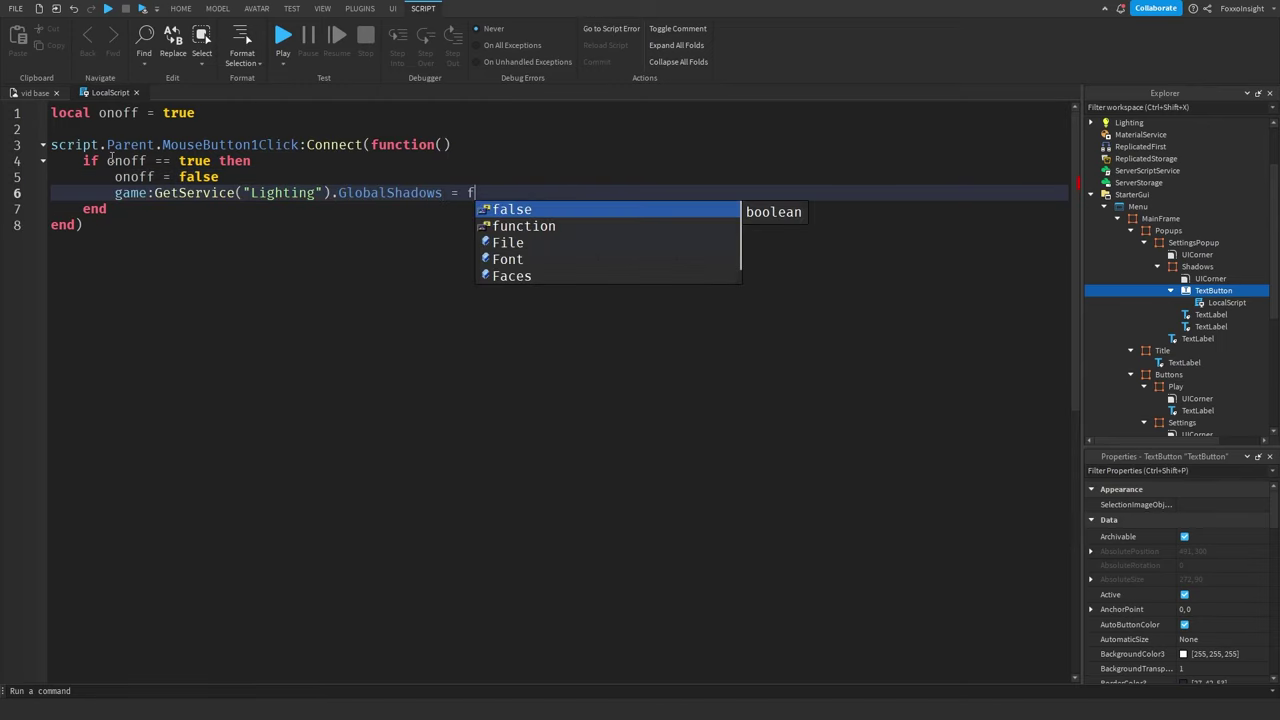
key(Tab)
key(Return)
Rename the TextLabel that shows ON in the Shadows frame to OnOff.
click(30, 92)
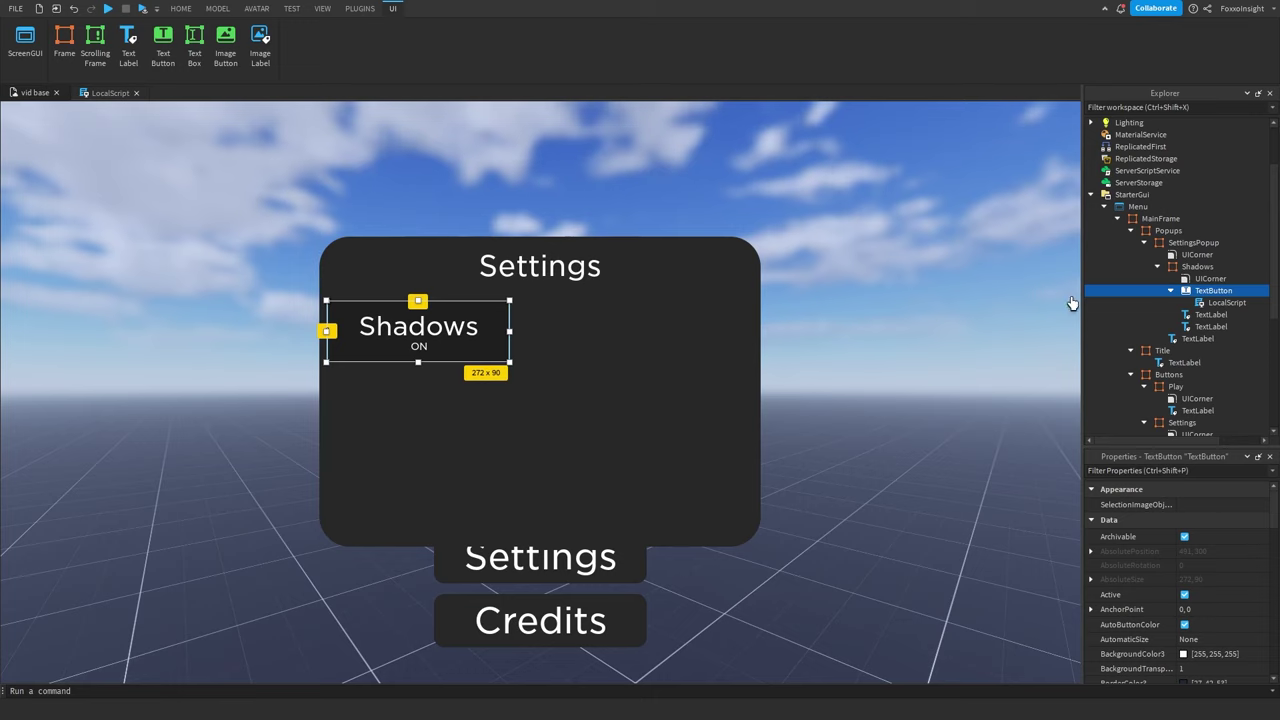
click(1208, 327)
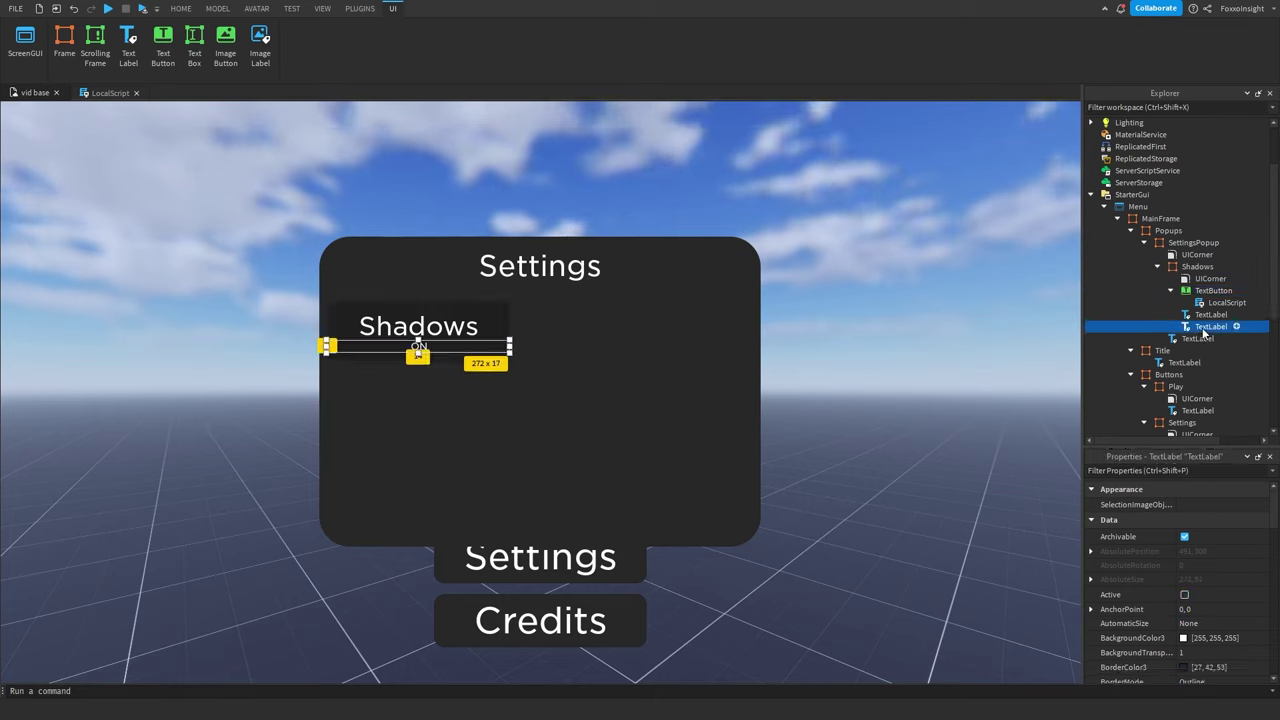
text(OnOff)
key(Return)
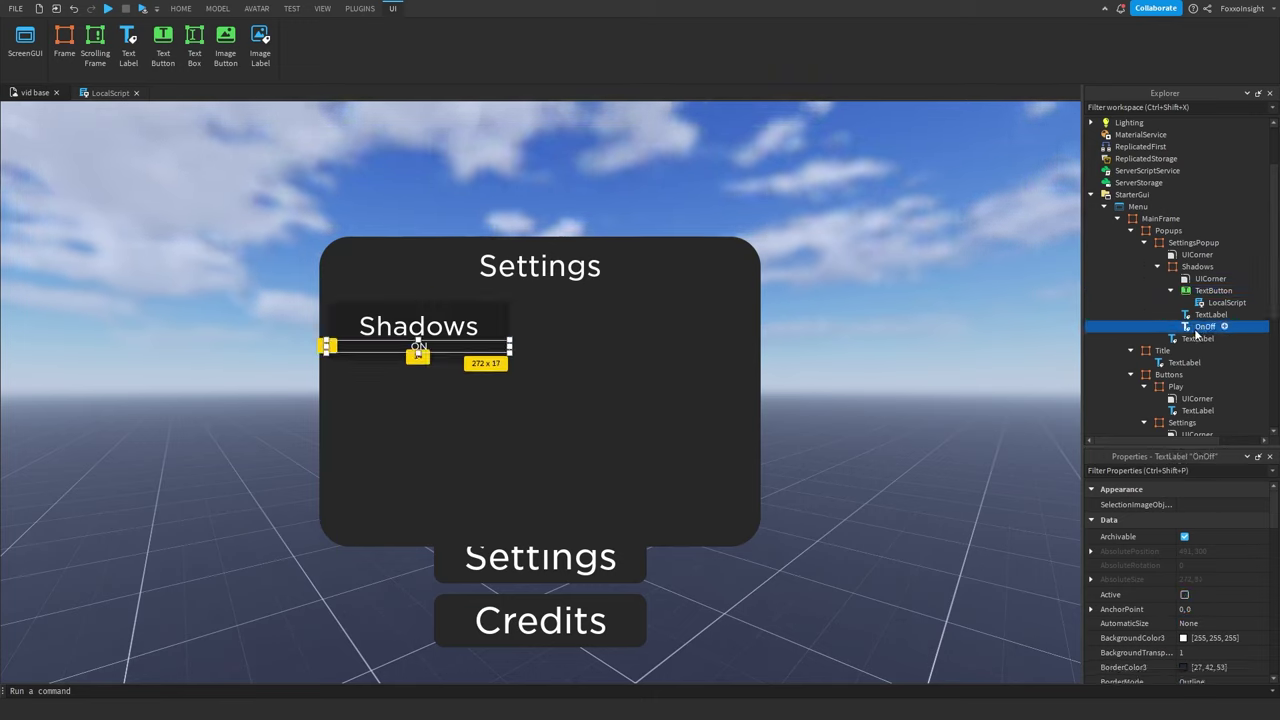
In the LocalScript's if block, add script.Parent.Parent.OnOff.Text = "OFF".
double_click(1226, 302)
text(script.p)
key(Tab)
text(.o)
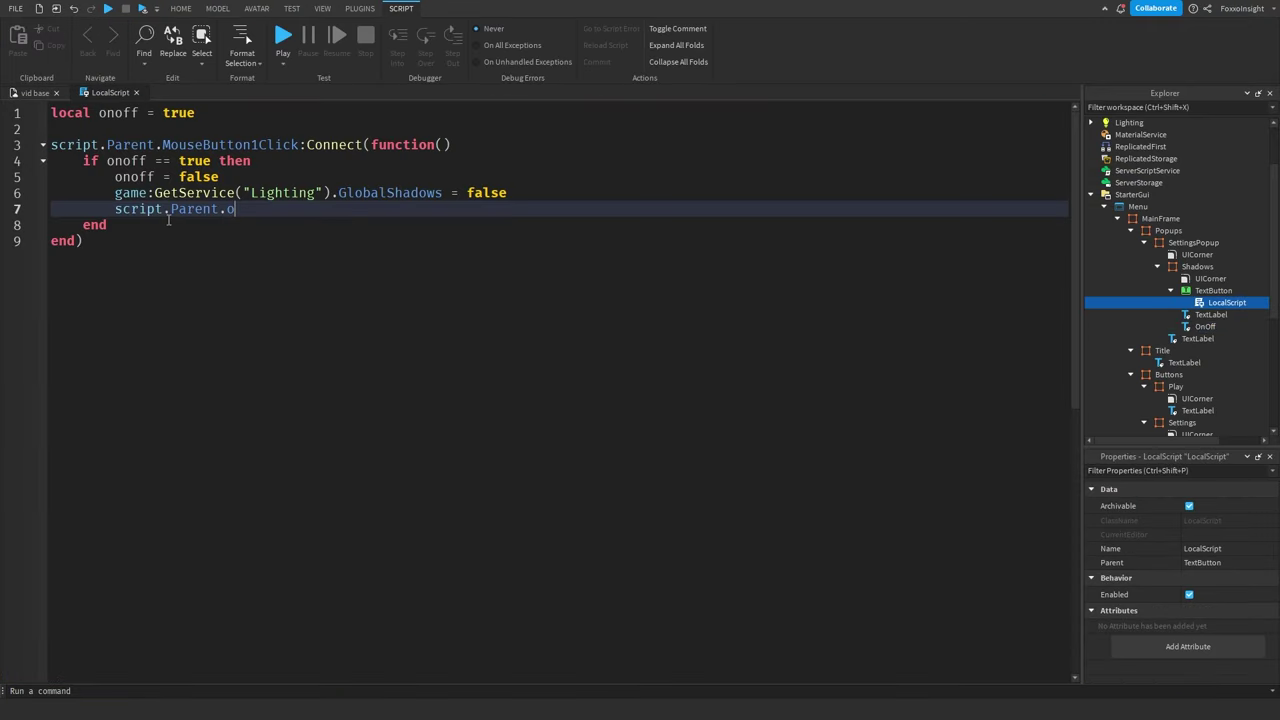
text(nOff.Text = "OFF)
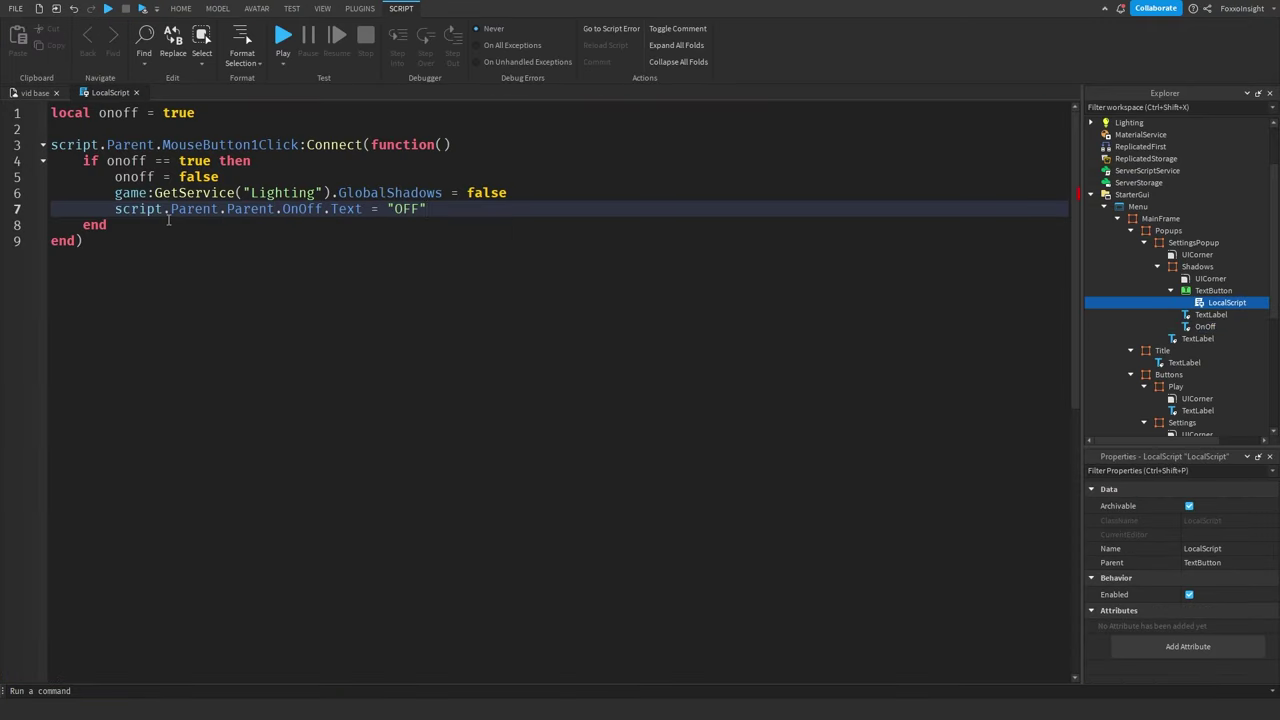
Add an else branch and copy the GlobalShadows and OnOff text lines into it.
key(Return)
text(else)
key(Return)
drag(443, 209, 115, 193)
key(ctrl+c)
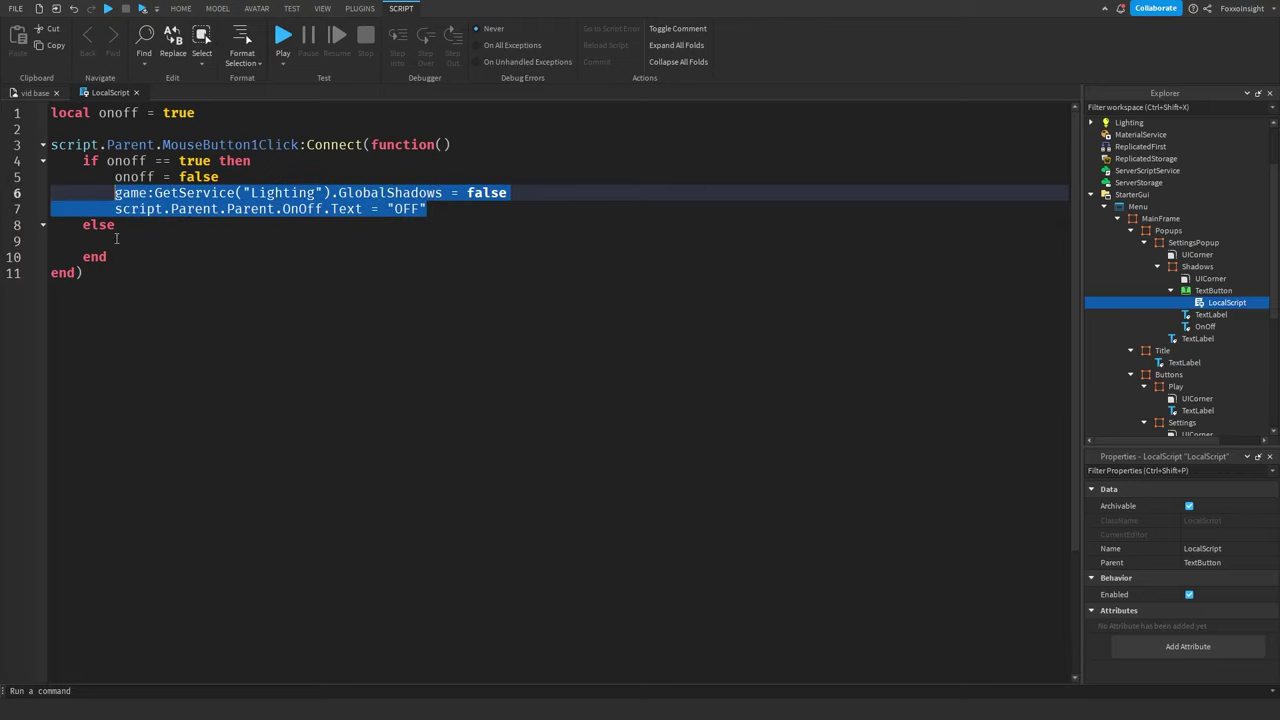
click(117, 240)
key(ctrl+v)
In the else branch, set onoff and GlobalShadows to true and the OnOff text to "ON".
drag(507, 241, 478, 240)
double_click(478, 240)
text(true)
double_click(398, 257)
text(O)
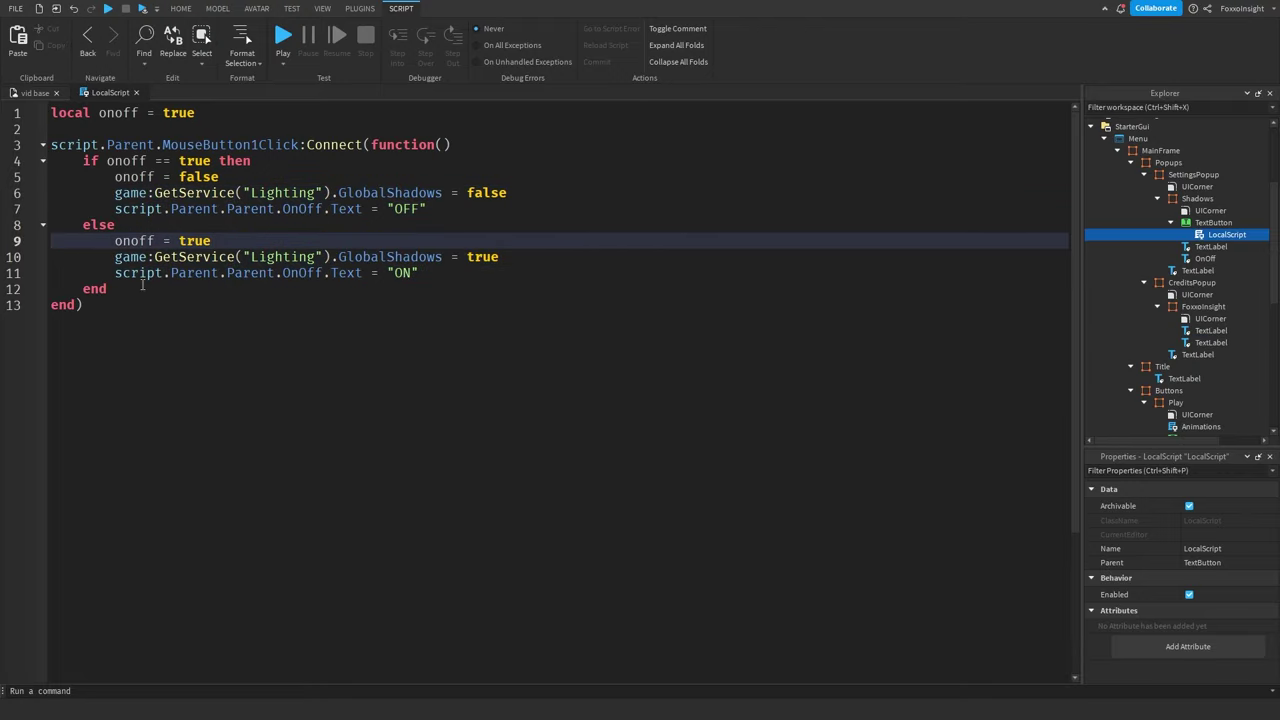
Review the finished click handler code and close the LocalScript.
click(129, 304)
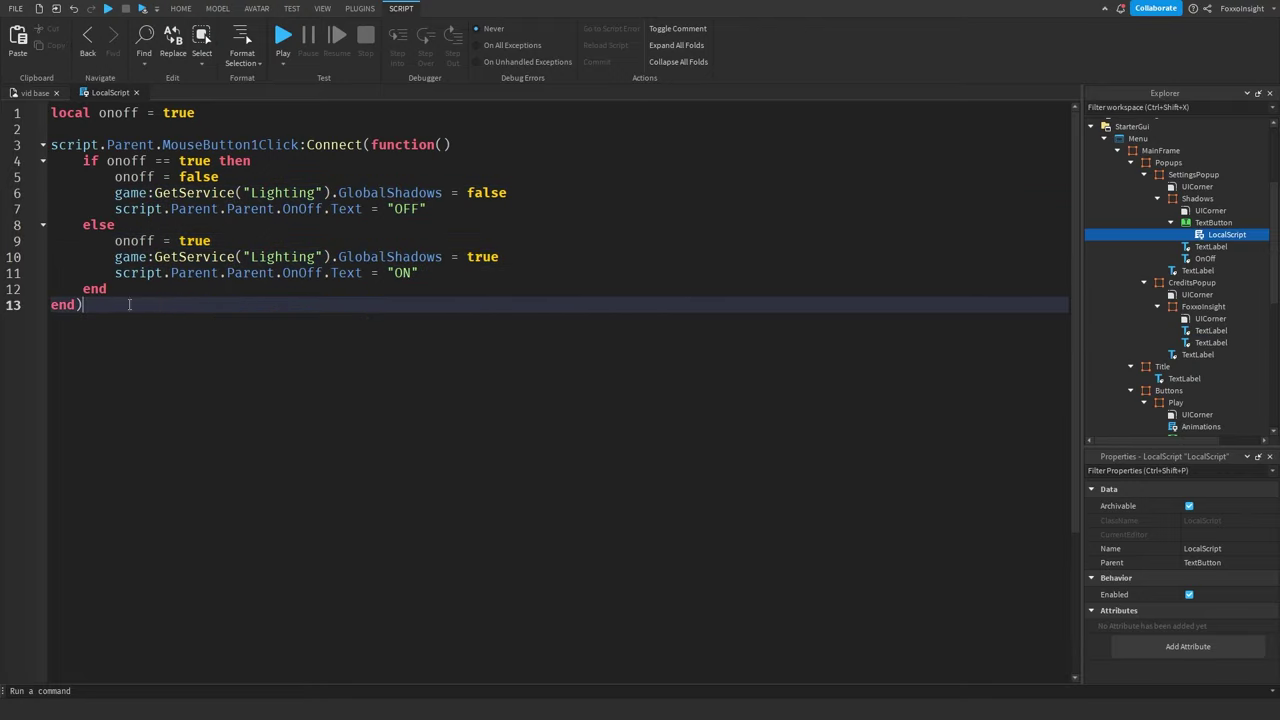
drag(180, 305, 16, 161)
click(167, 329)
click(136, 92)
Set the SettingsPopup frame's Y position scale to 1.
scroll(1221, 554, up, 1)
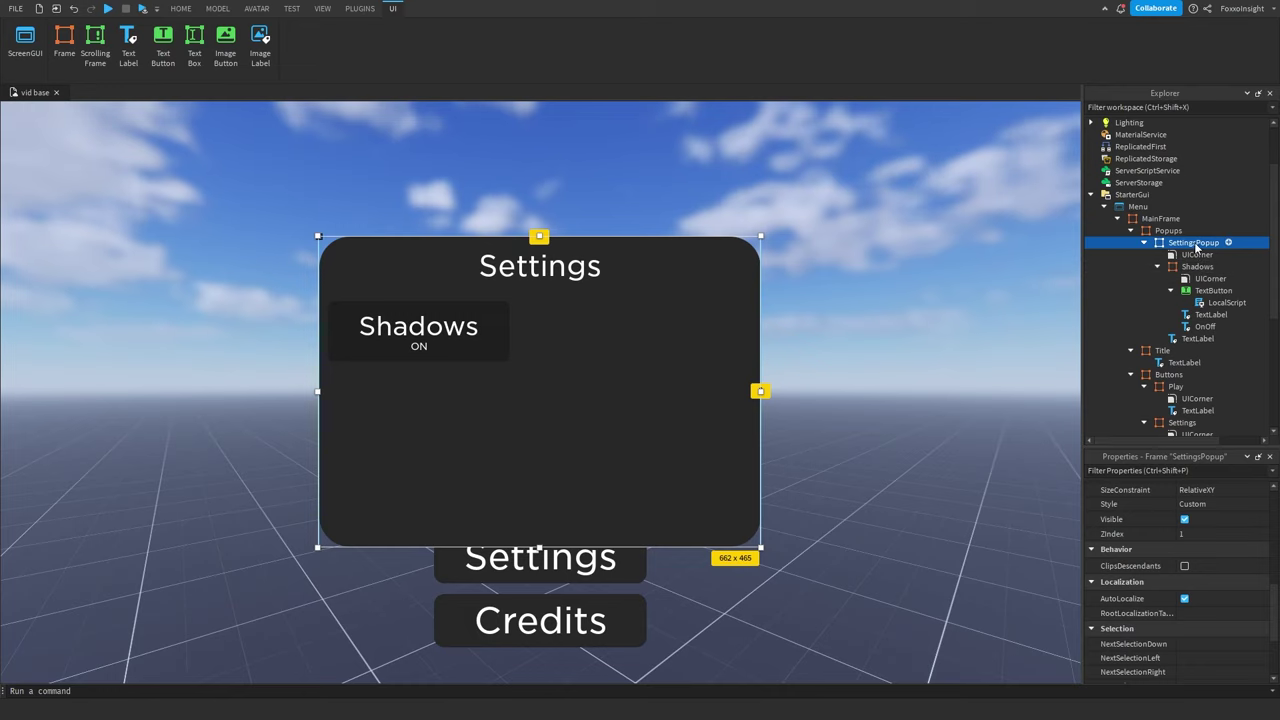
scroll(1145, 604, up, 4)
click(1091, 632)
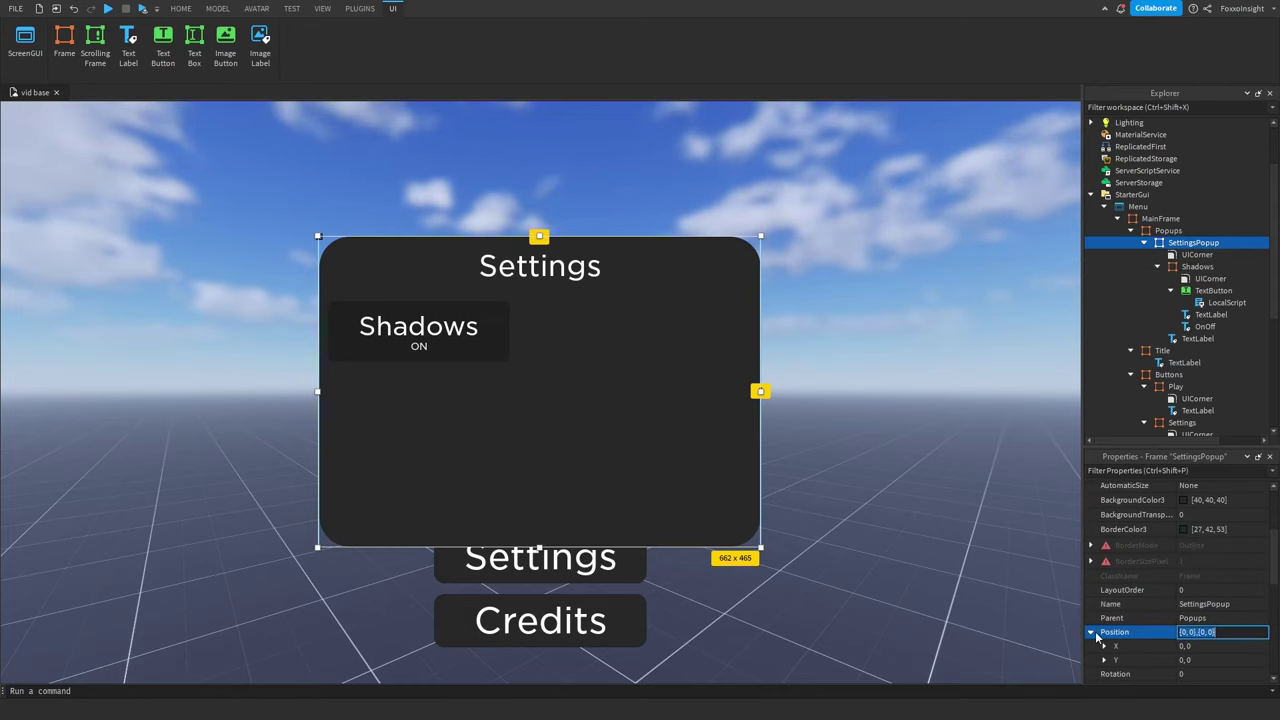
scroll(1100, 630, down, 1)
click(1104, 614)
click(1190, 628)
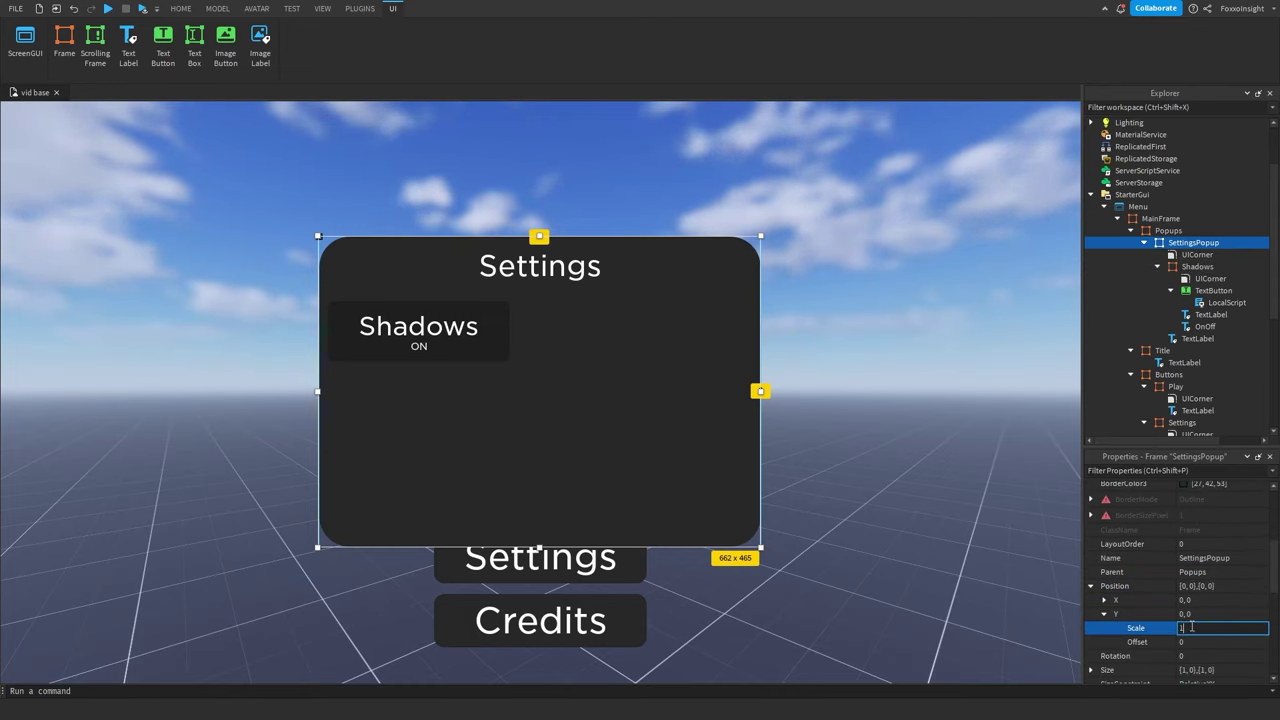
key(Return)
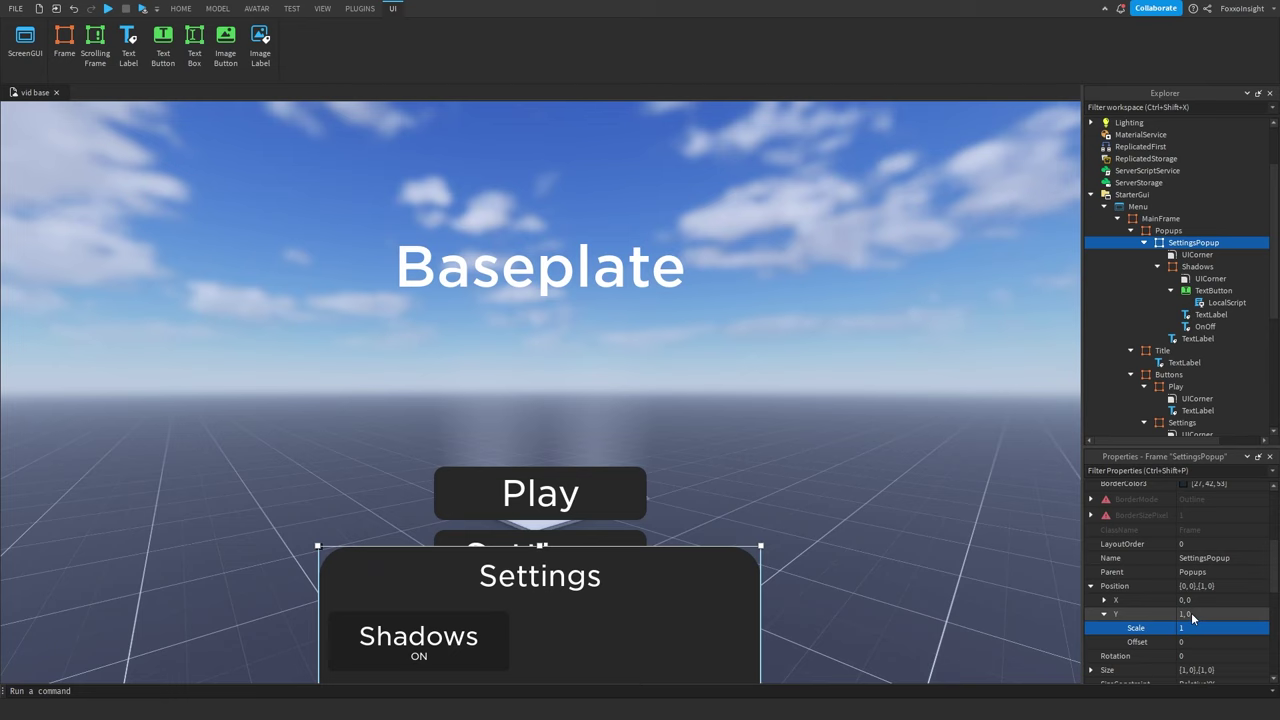
Enable ClipsDescendants on the Popups frame.
click(1166, 231)
scroll(1205, 612, down, 3)
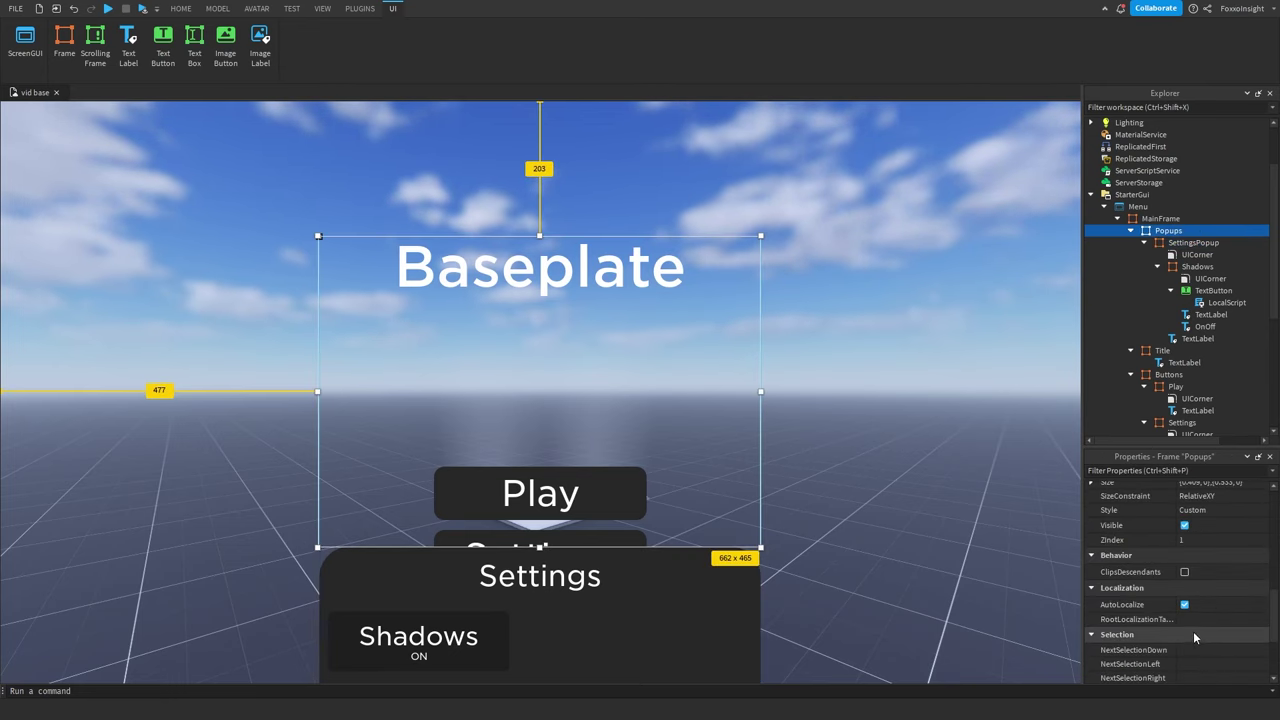
click(1185, 573)
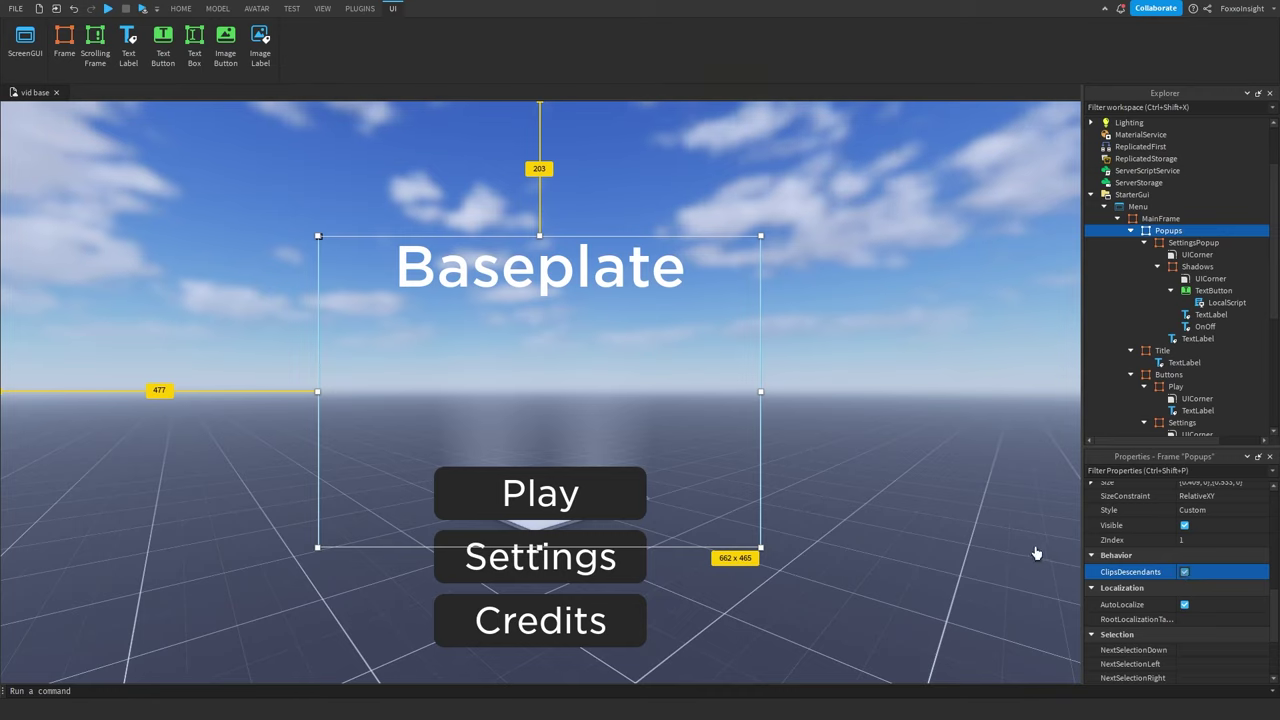
Duplicate the SettingsPopup frame and rename the copy CreditsPopup.
click(1188, 243)
key(ctrl+d)
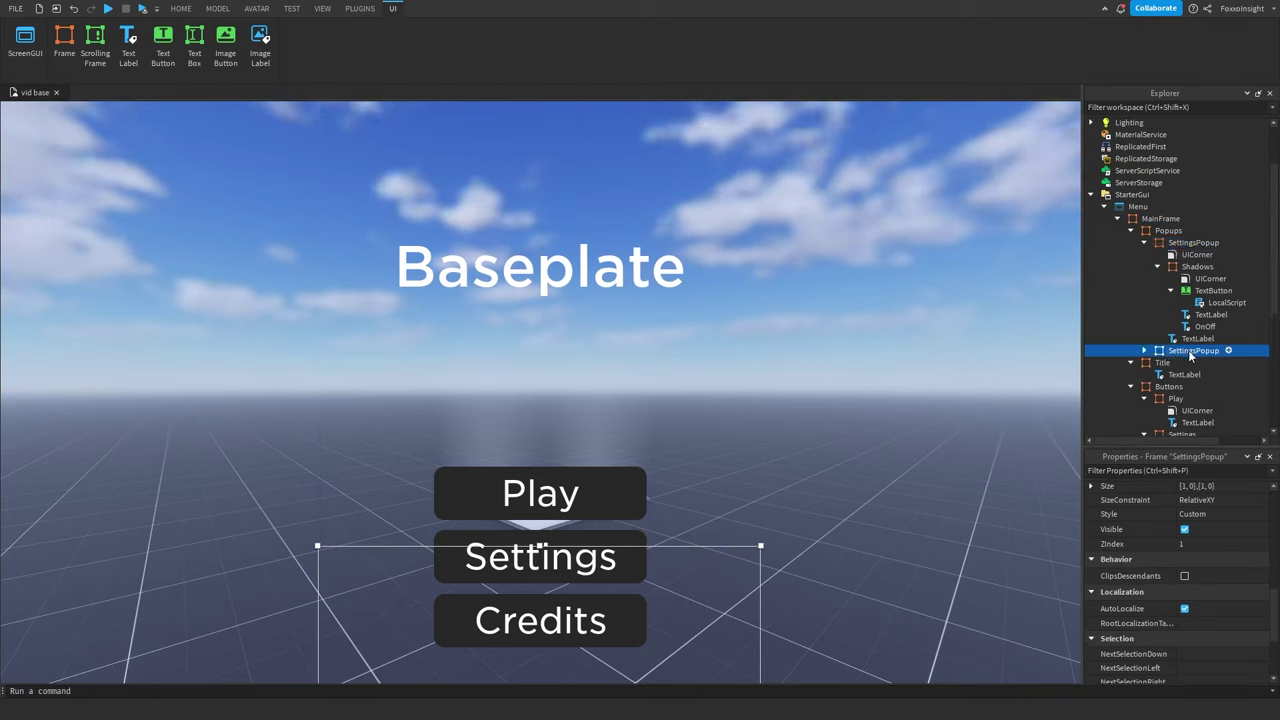
drag(1197, 350, 1147, 349)
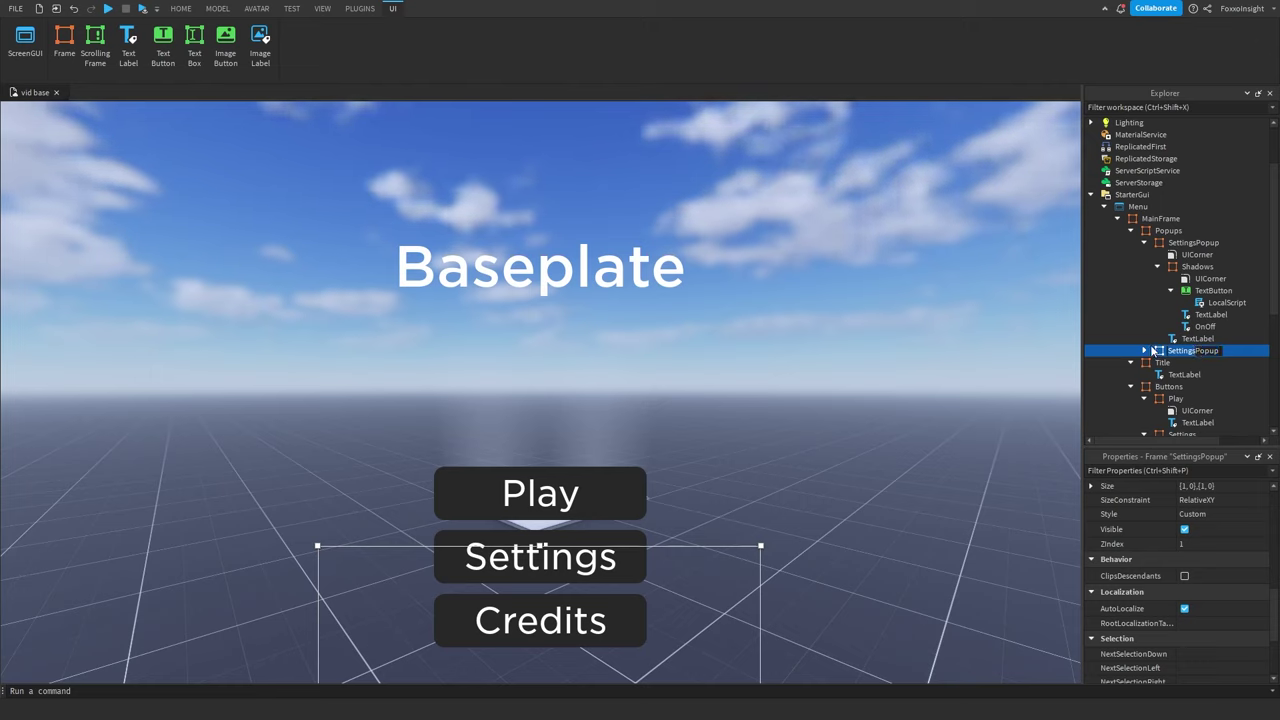
text(Credits)
key(Return)
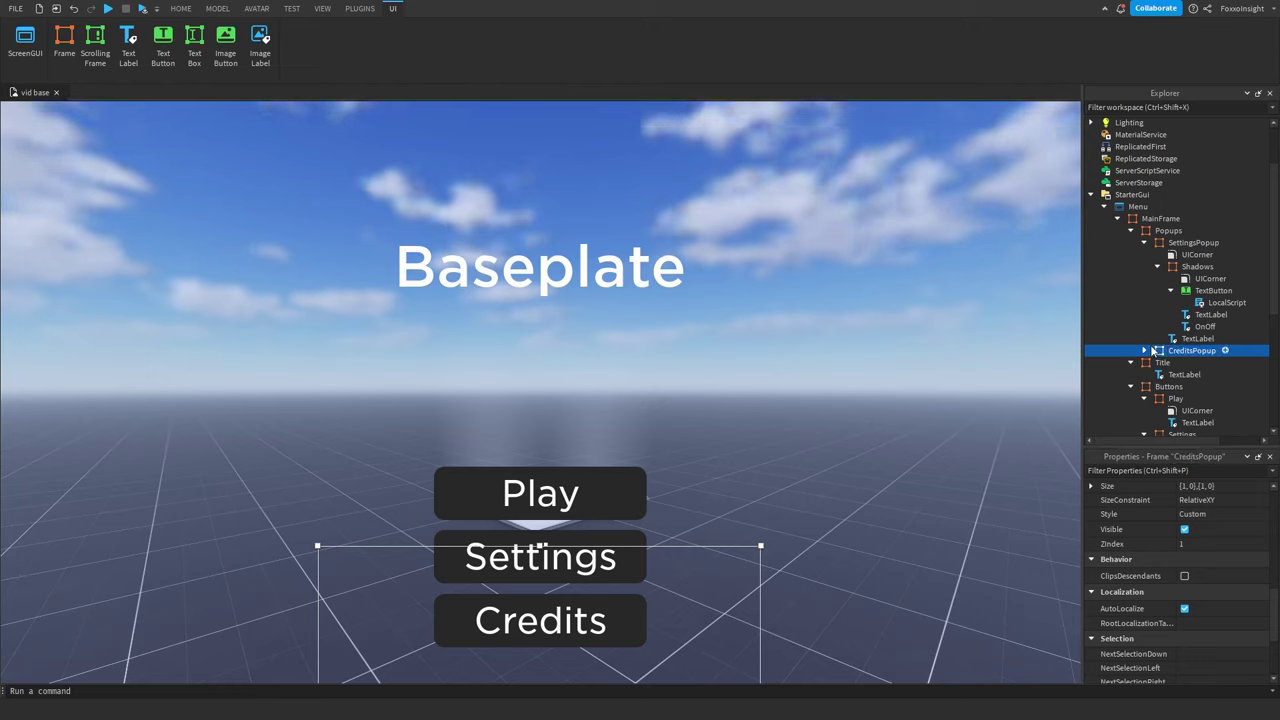
Set the CreditsPopup frame's Y position scale to 0.
scroll(1201, 544, up, 2)
scroll(1129, 550, up, 1)
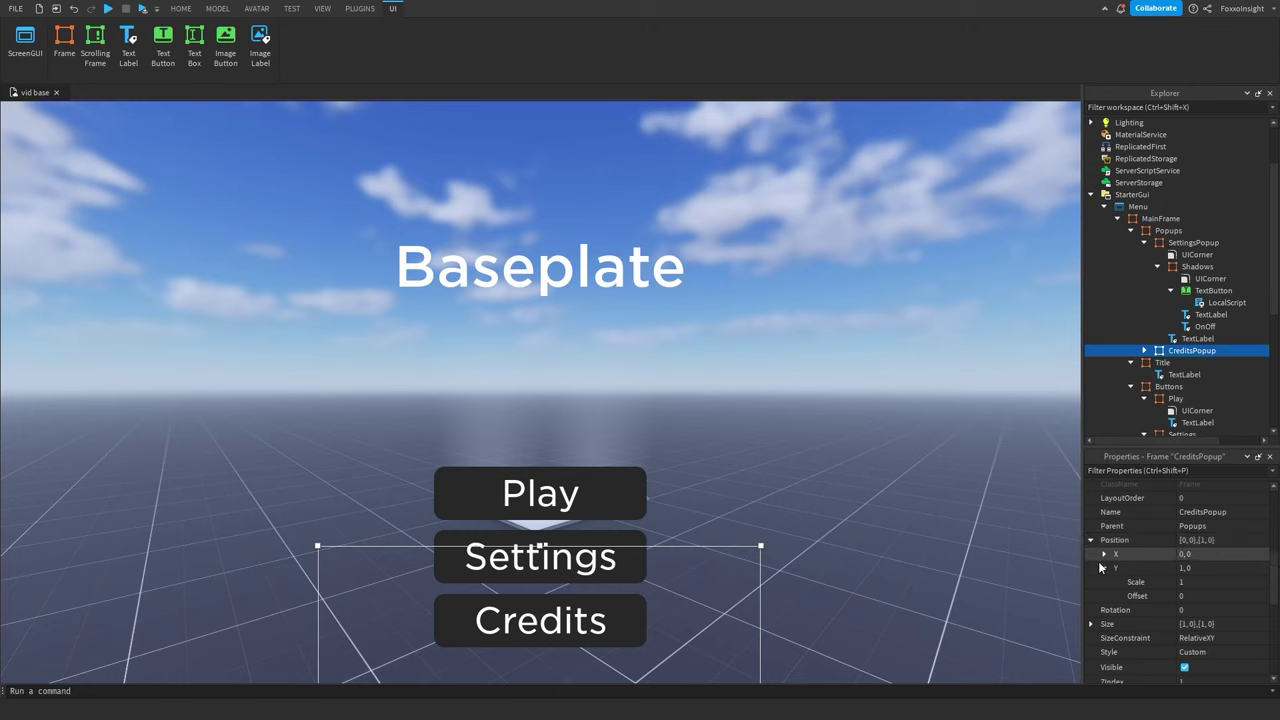
click(1191, 581)
text(0)
key(Return)
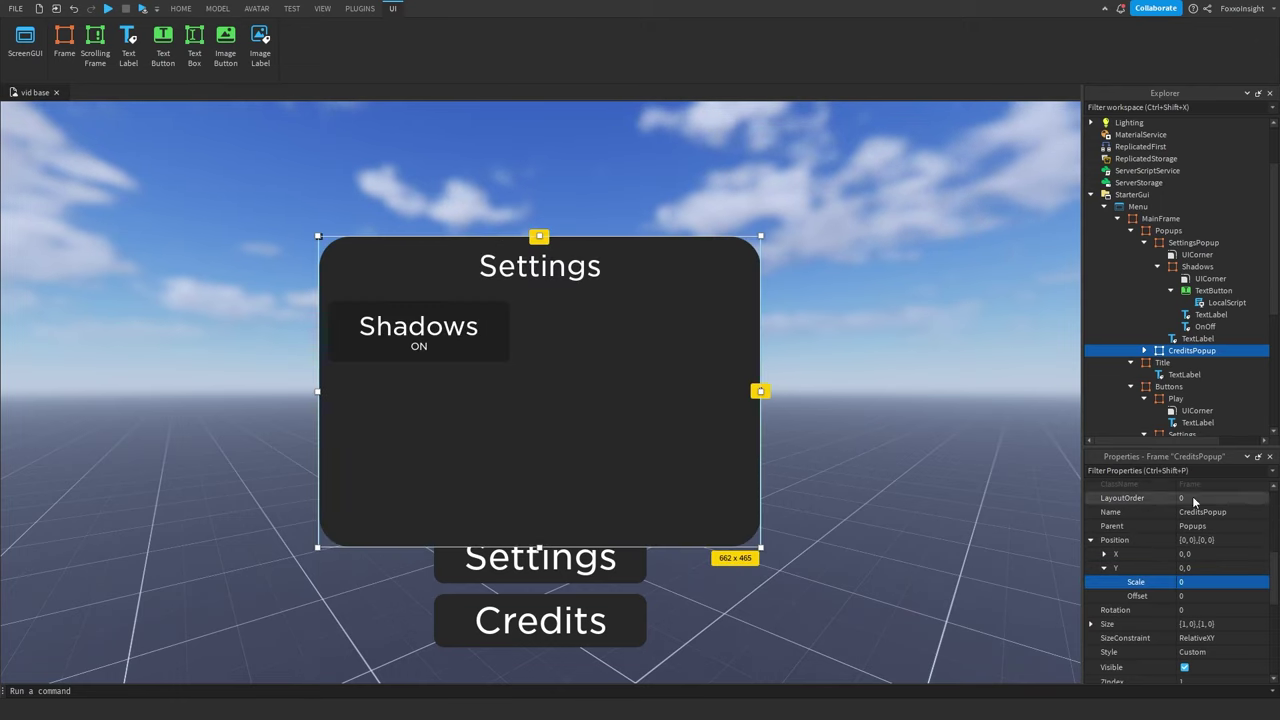
Change the title TextLabel's text in CreditsPopup to "Credits".
click(1144, 350)
click(1192, 386)
scroll(1195, 578, down, 10)
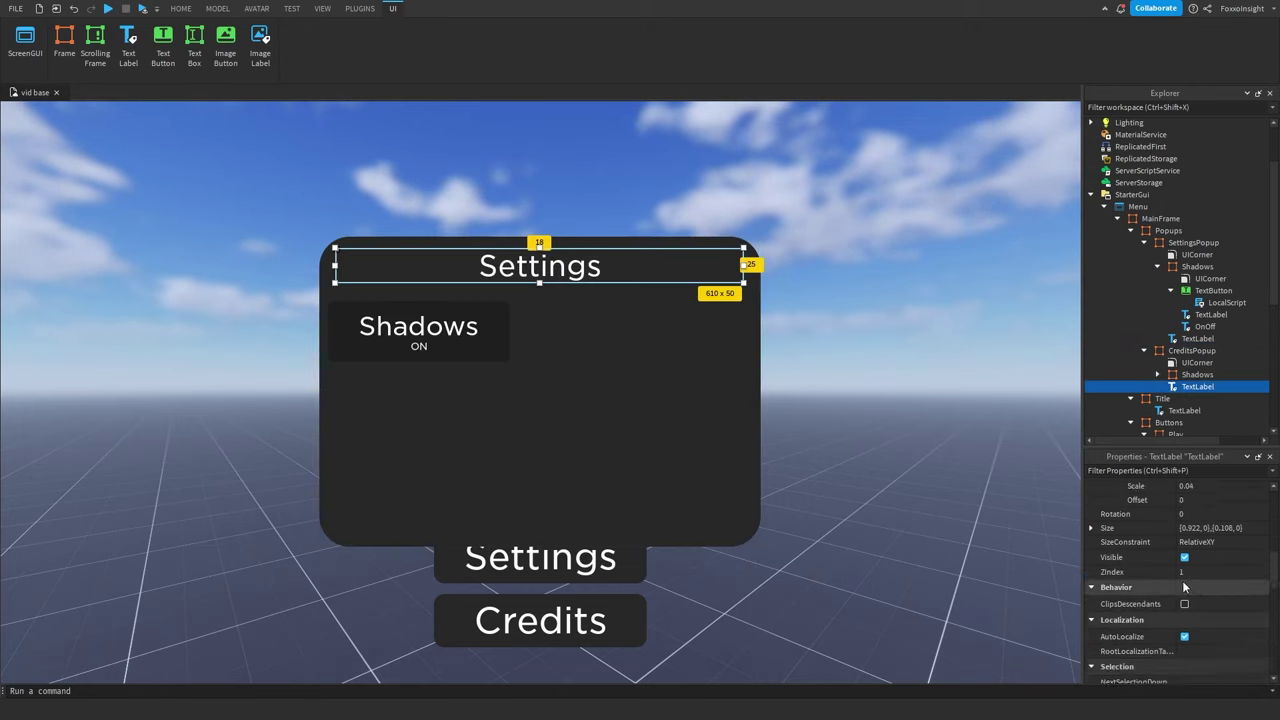
click(1204, 575)
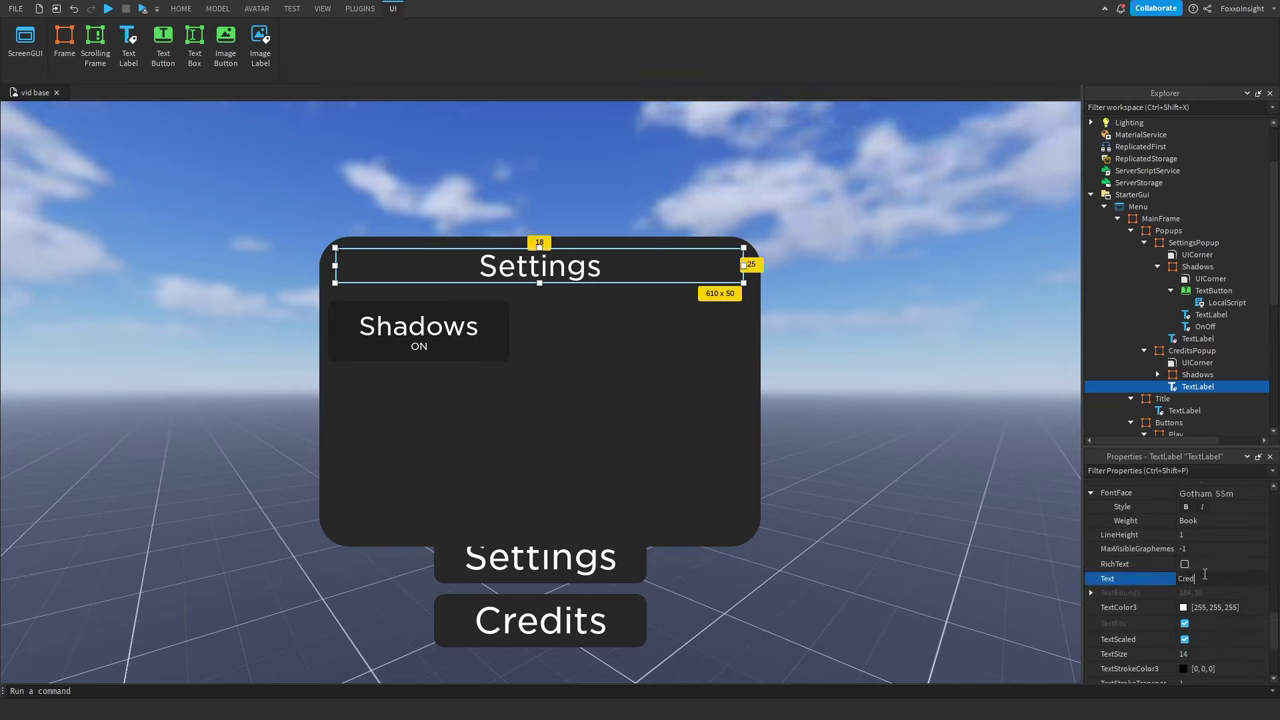
text(Credits)
key(Return)
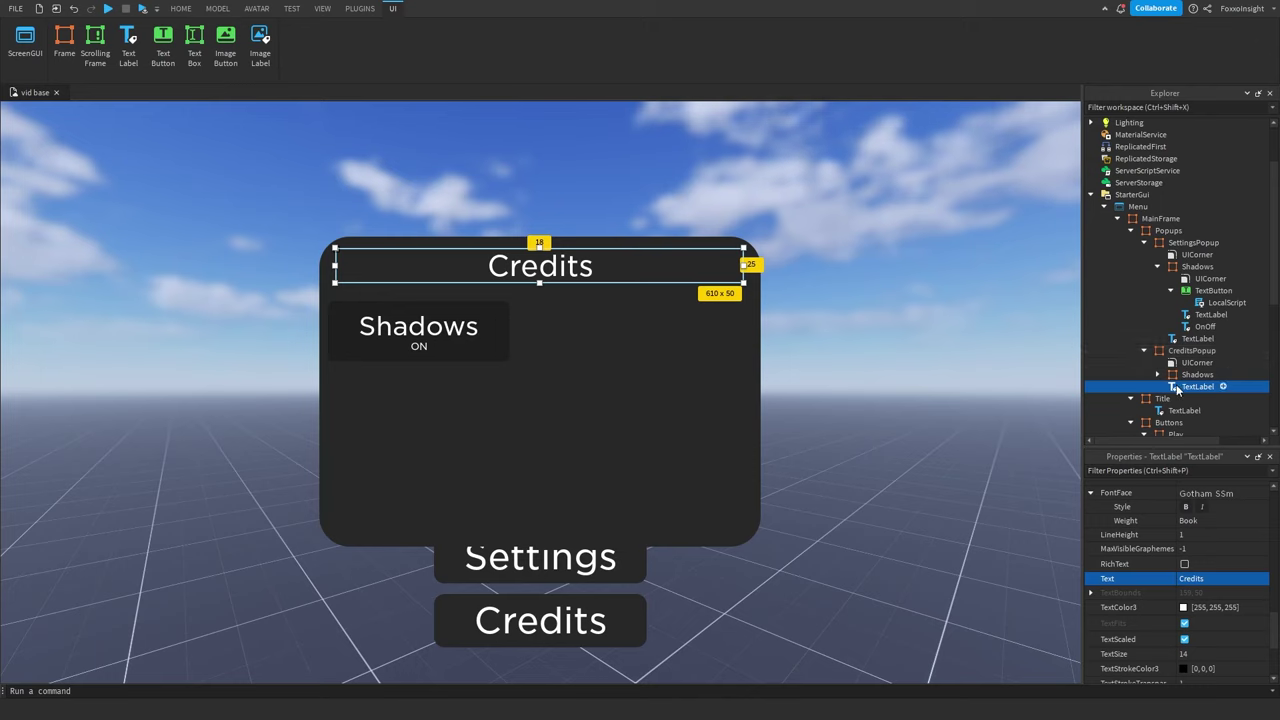
Widen the Shadows frame in CreditsPopup to about 636 px, nearly the popup's full width.
click(1185, 377)
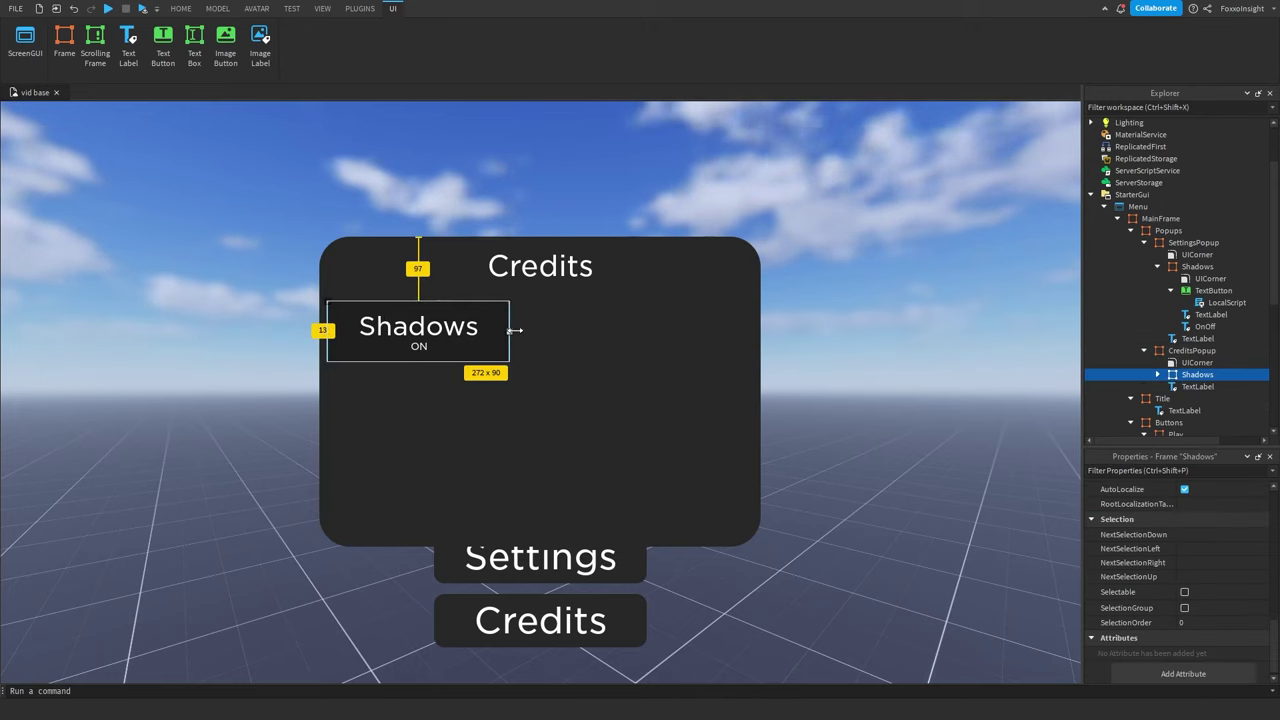
drag(510, 330, 752, 331)
click(696, 352)
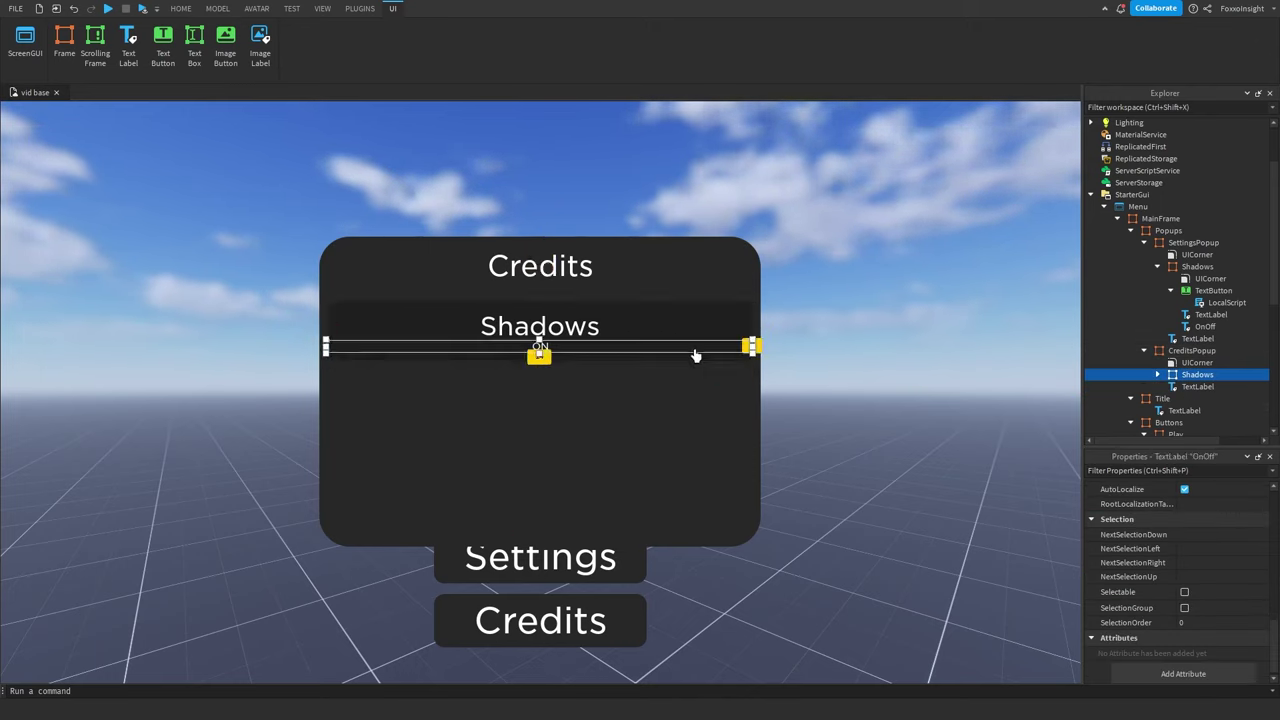
click(694, 359)
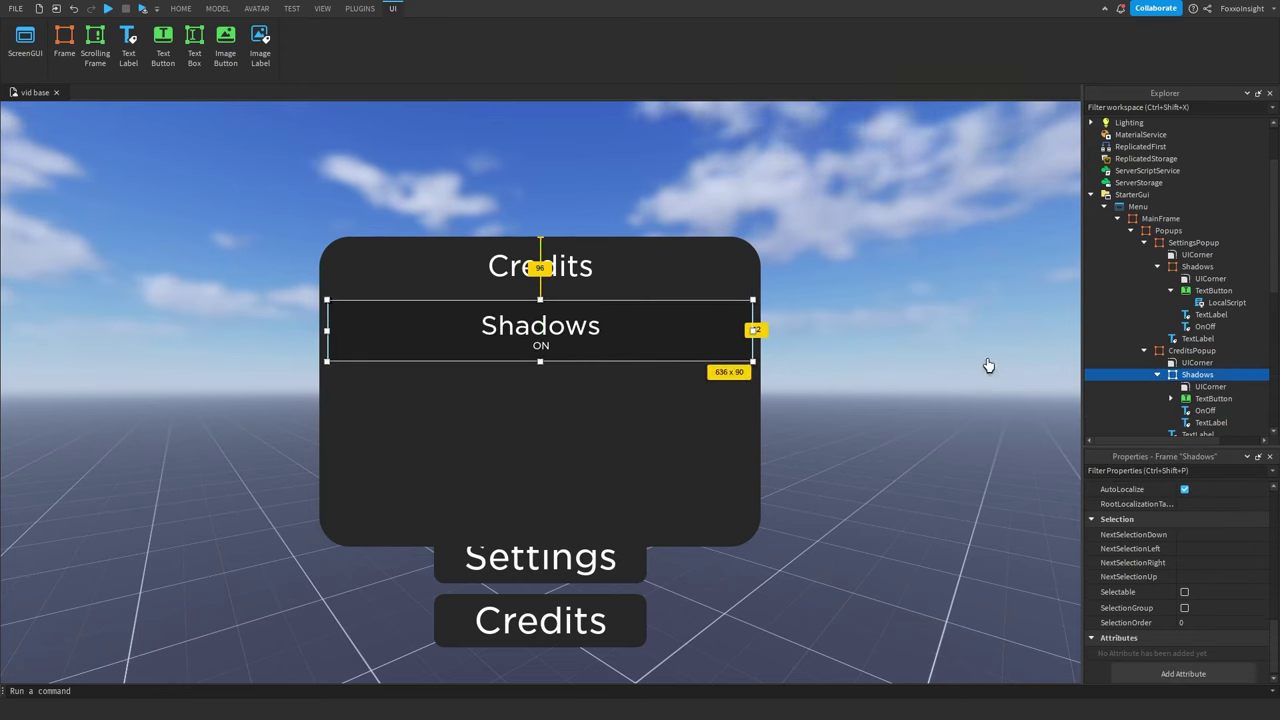
Delete the TextButton and its script from the Shadows frame in CreditsPopup.
scroll(1191, 389, down, 2)
click(1202, 332)
key(Delete)
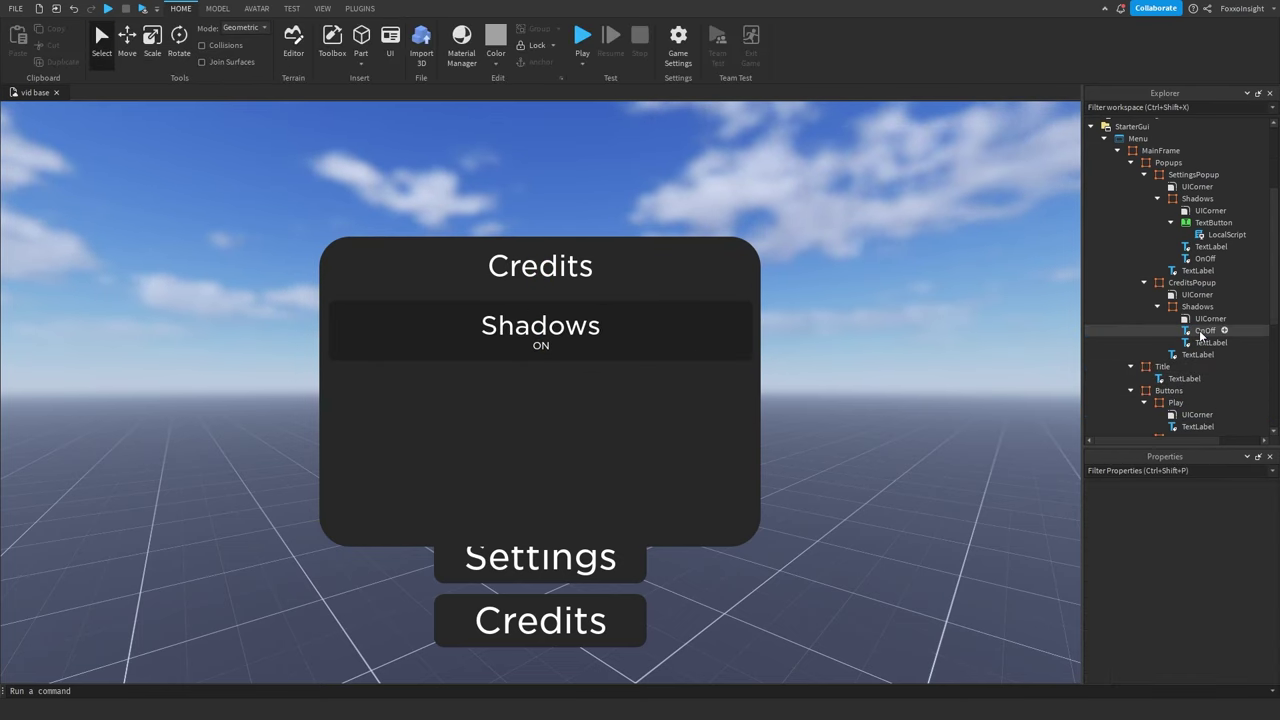
Delete the OnOff label from the Shadows frame in CreditsPopup and shrink the remaining label's height to about 30 px.
click(1200, 331)
key(Delete)
drag(484, 344, 540, 325)
Set the text of the remaining label in CreditsPopup's Shadows frame to the creator's username.
scroll(1199, 618, down, 3)
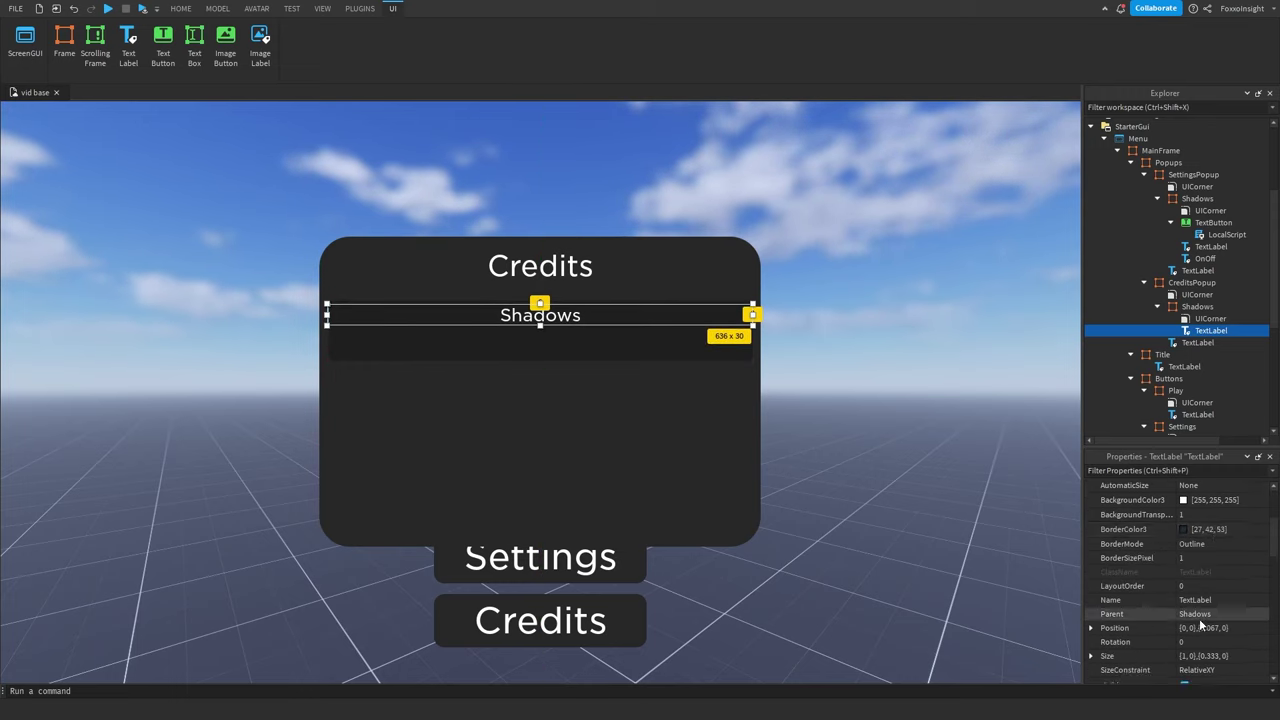
scroll(1203, 622, down, 4)
click(1205, 569)
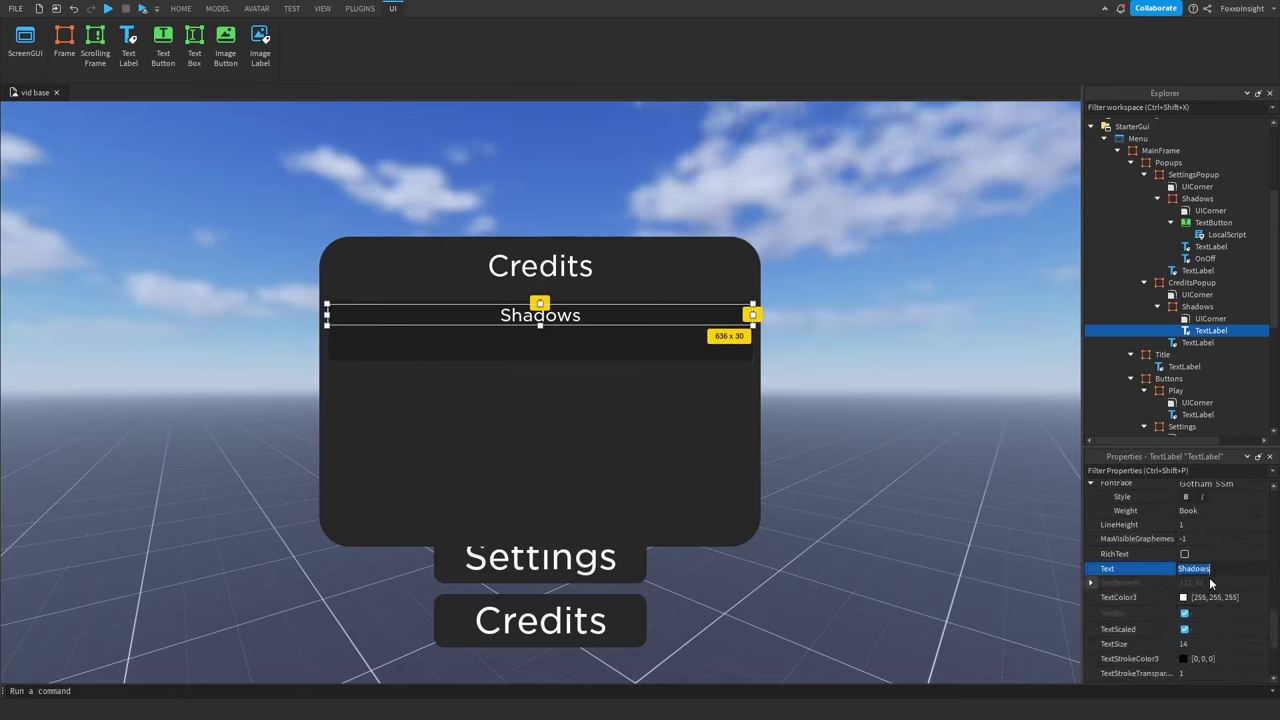
text(FoxxoInsight)
key(Return)
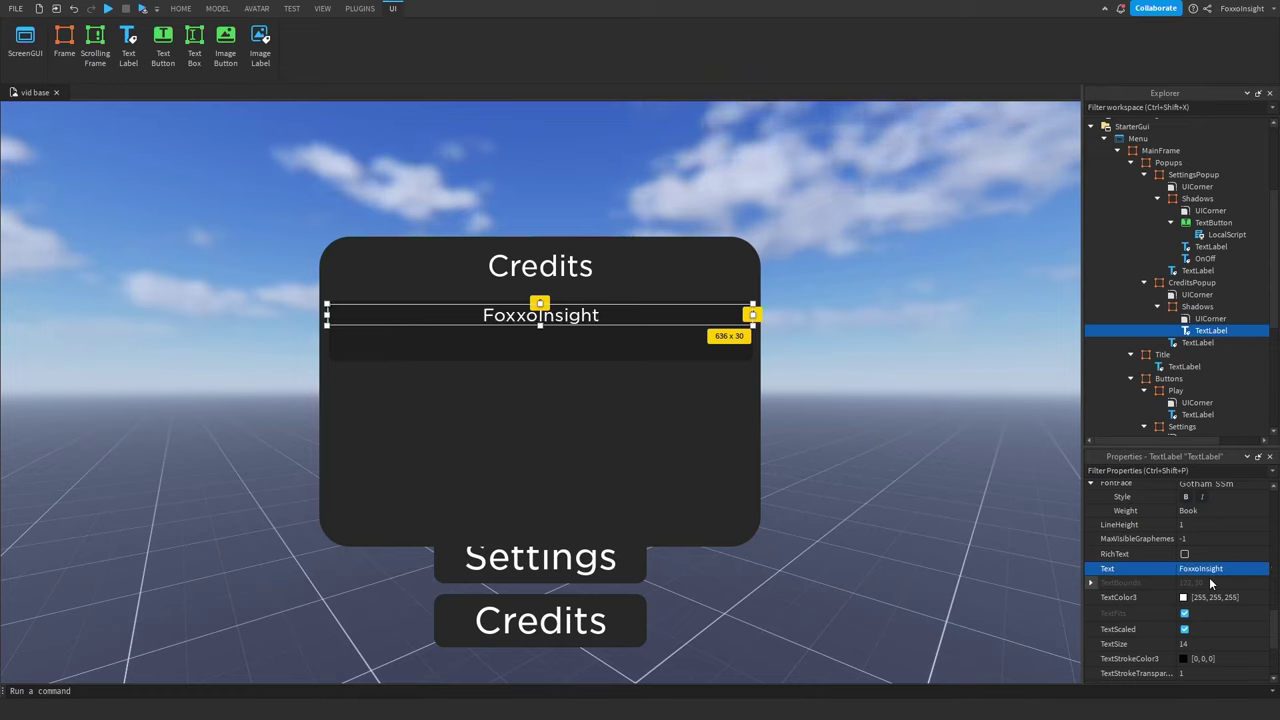
Duplicate the username label just below itself at about 636 × 19 px with the text "UI Design, Scripting, Building & More!".
key(ctrl+d)
mouse_move(540, 325)
mouse_down()
mouse_move(540, 338)
mouse_move(540, 306)
mouse_move(540, 323)
mouse_up()
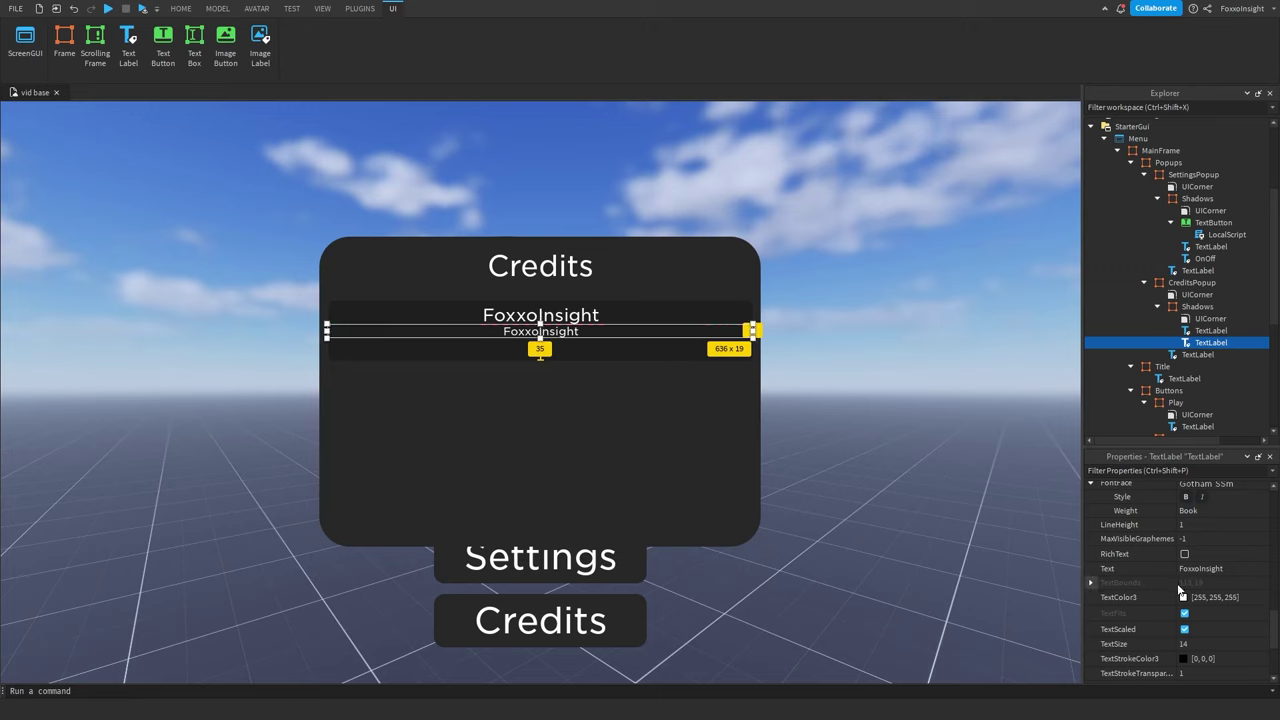
click(1204, 570)
text(UI Design, Scripting)
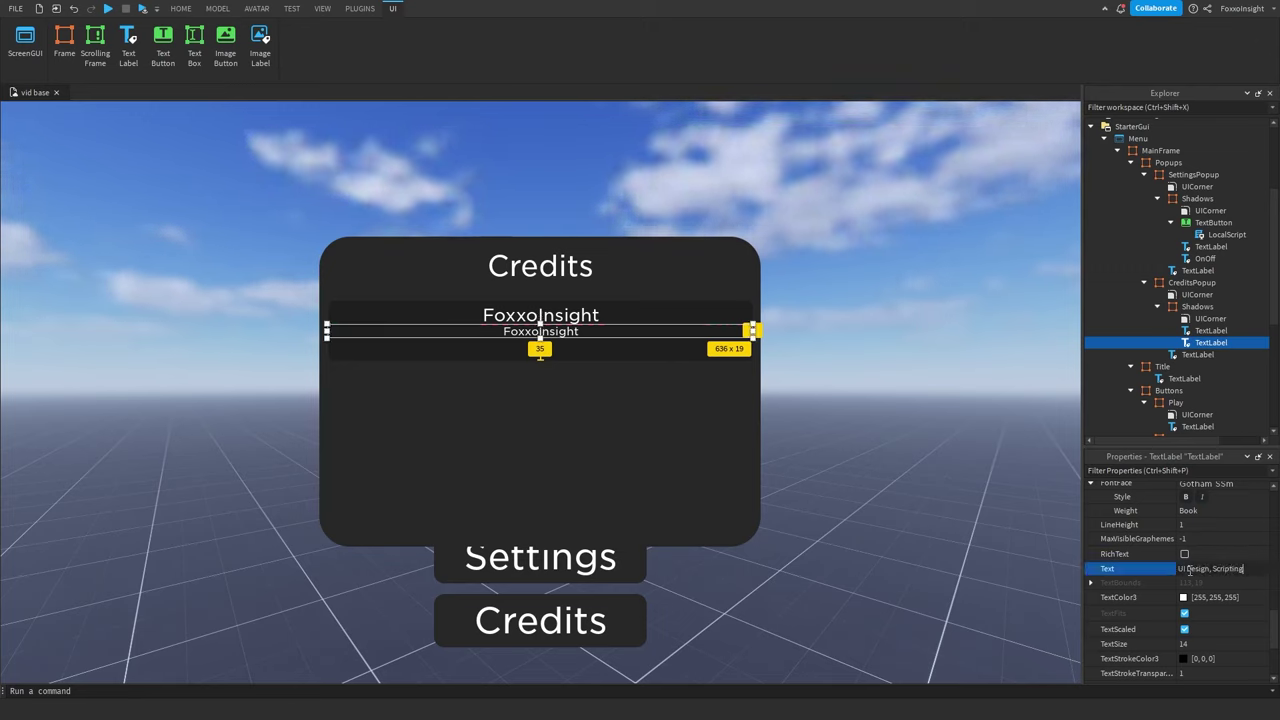
text(, Building & More!)
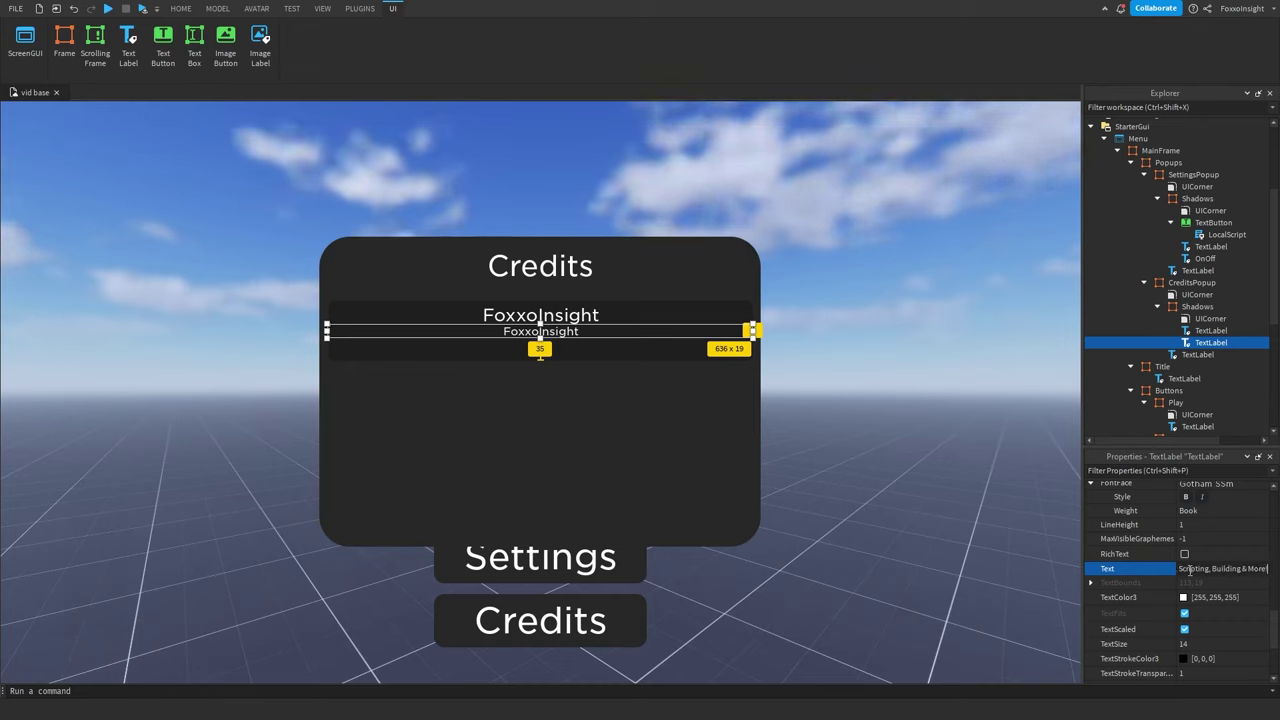
key(Return)
click(848, 466)
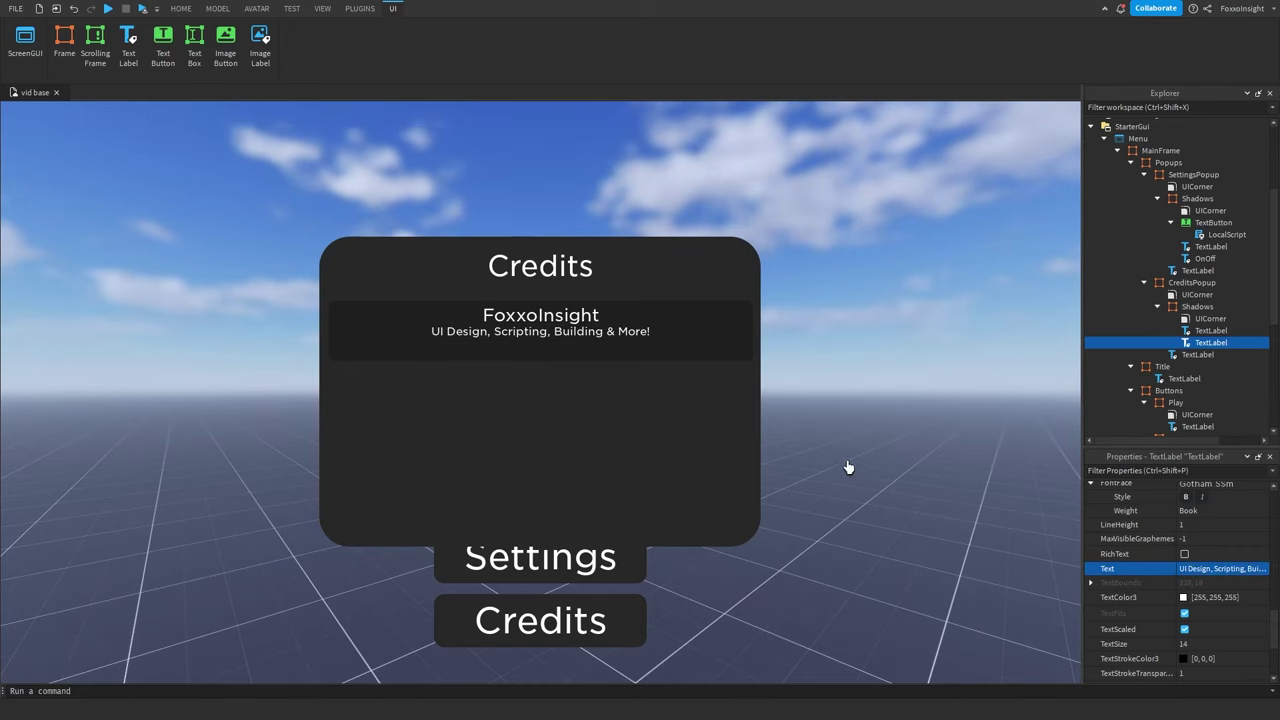
Rename the Shadows frame in CreditsPopup to the creator's username.
click(1195, 307)
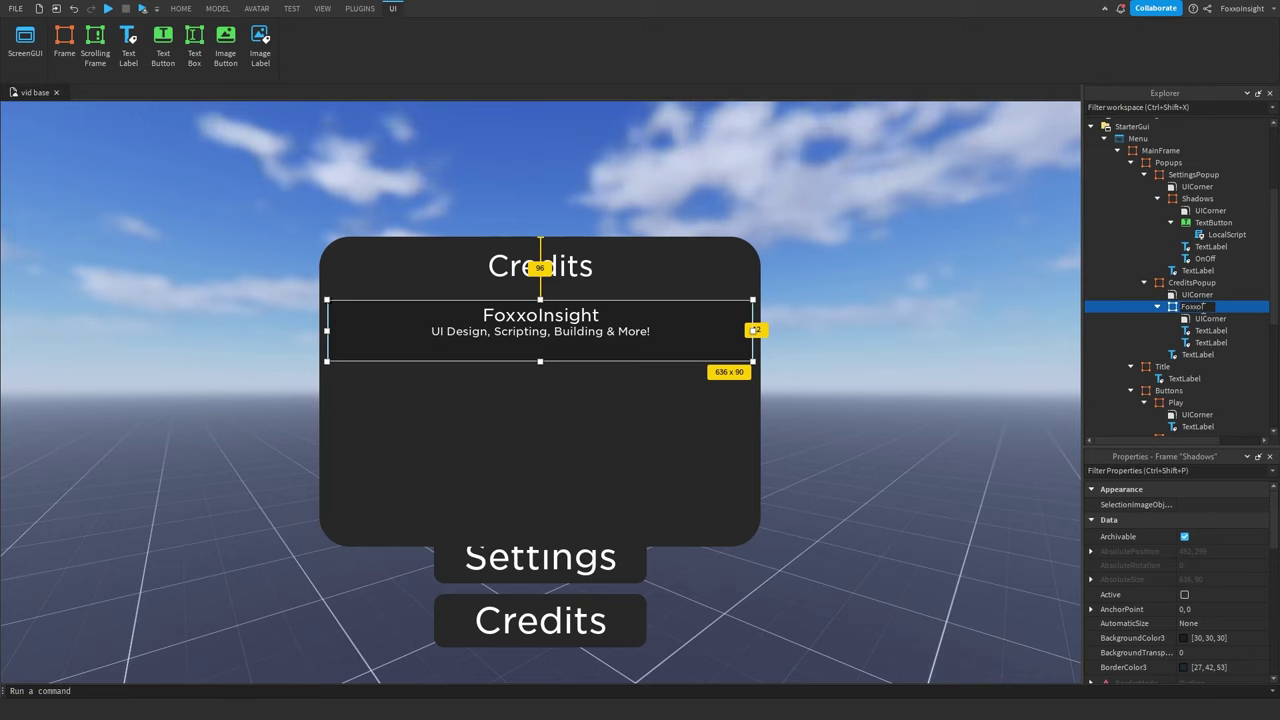
text(FoxxoInsight)
key(Return)
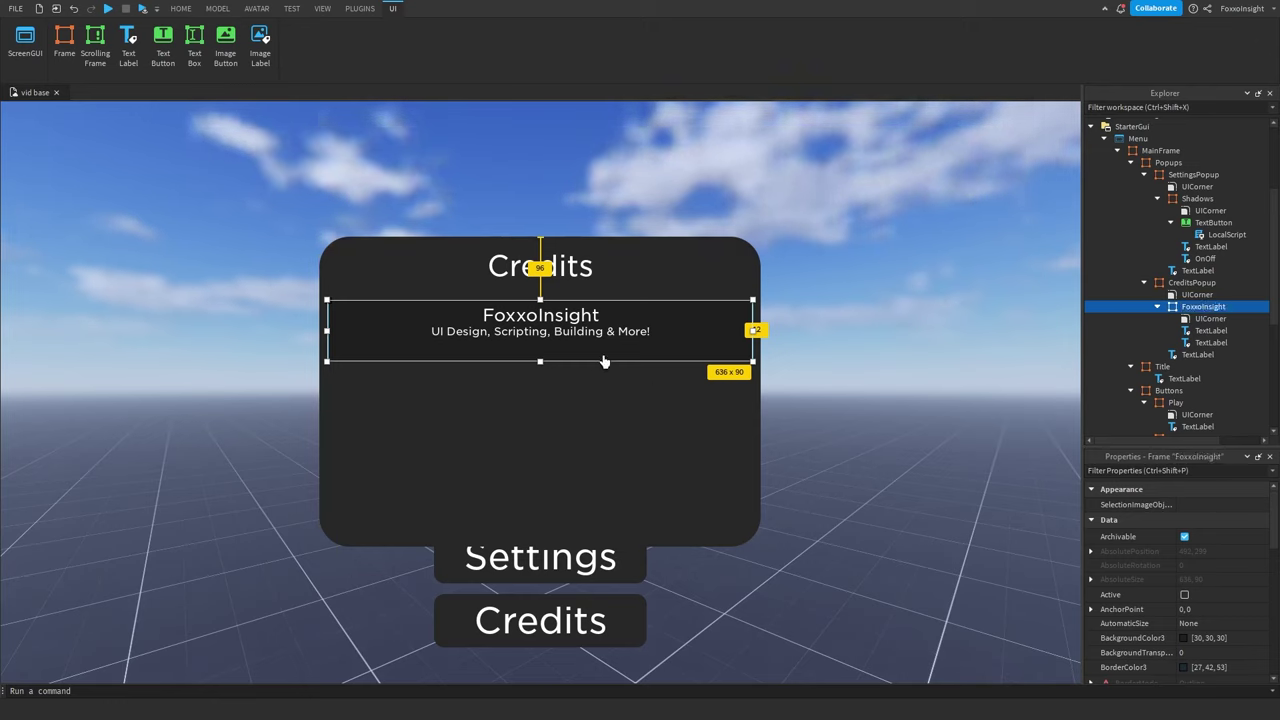
Try duplicating the credit entry frame below the original in CreditsPopup, and undo the duplication.
key(ctrl+d)
drag(605, 358, 607, 428)
click(618, 386)
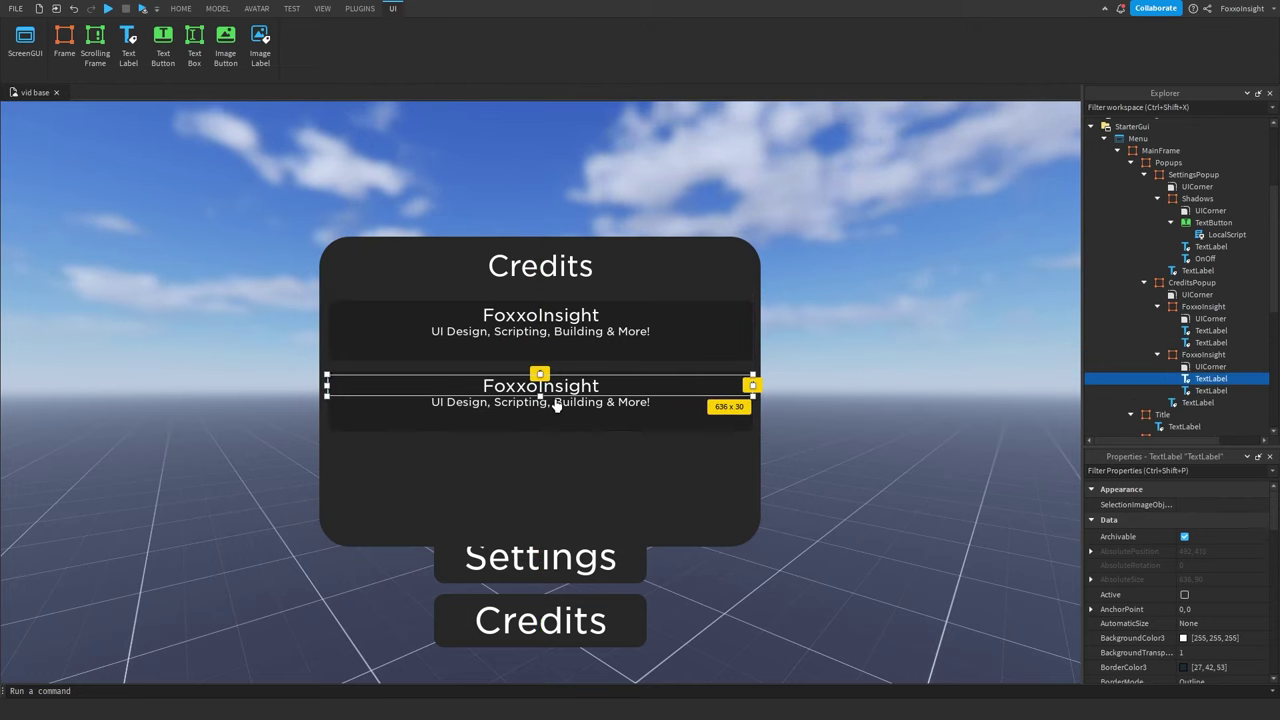
ctrl+click(590, 402)
click(839, 429)
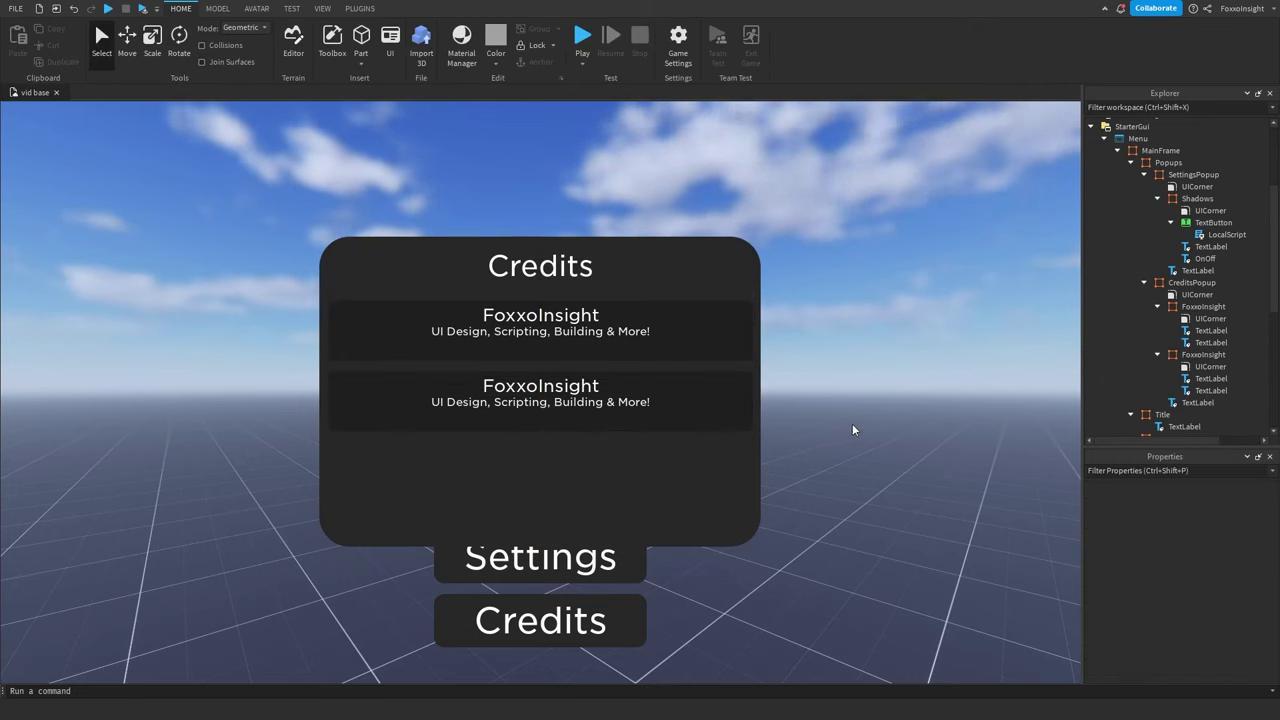
key(ctrl+z)
click(852, 433)
key(ctrl+z)
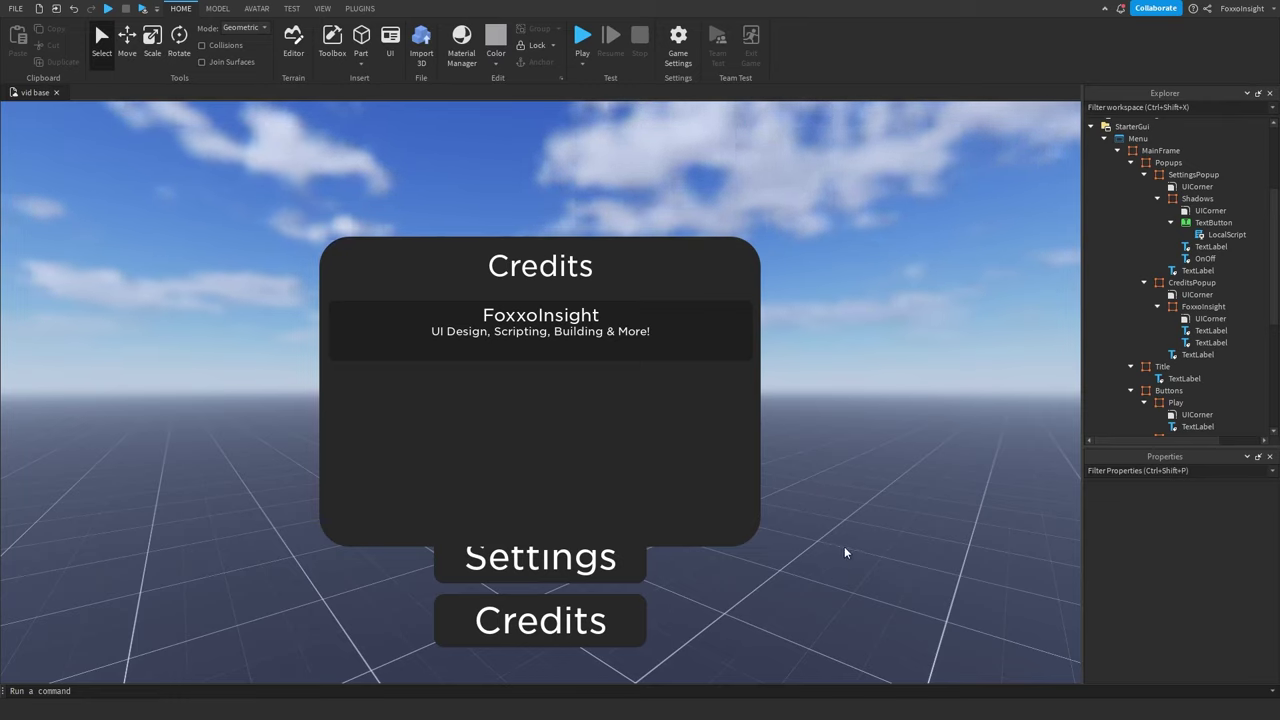
Hide the CreditsPopup frame by turning off its Visible property.
click(1170, 284)
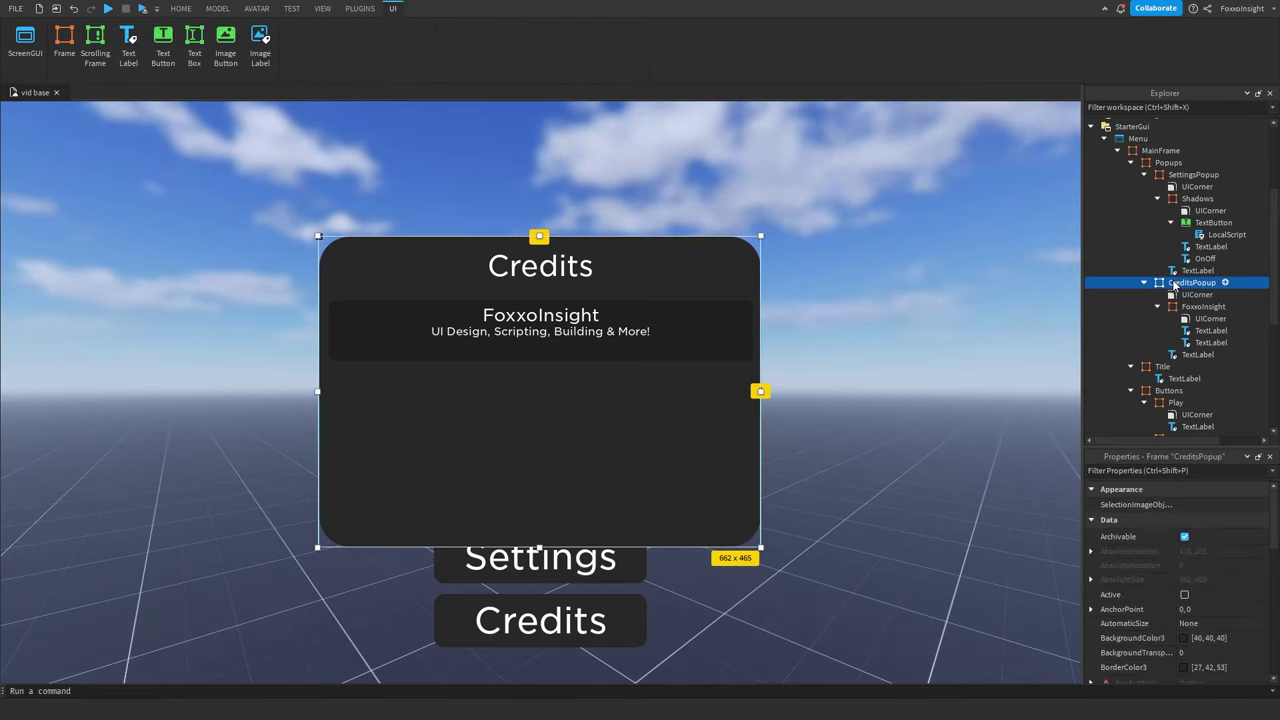
scroll(1150, 582, down, 5)
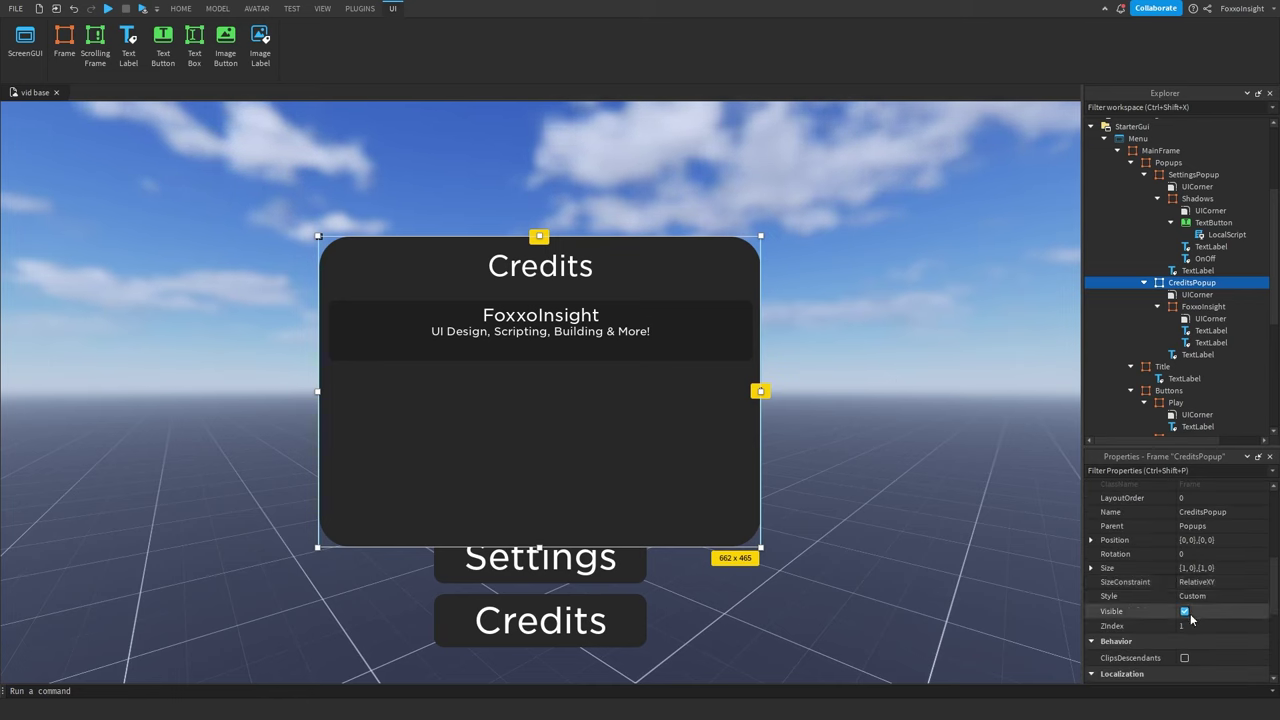
click(1185, 611)
click(891, 503)
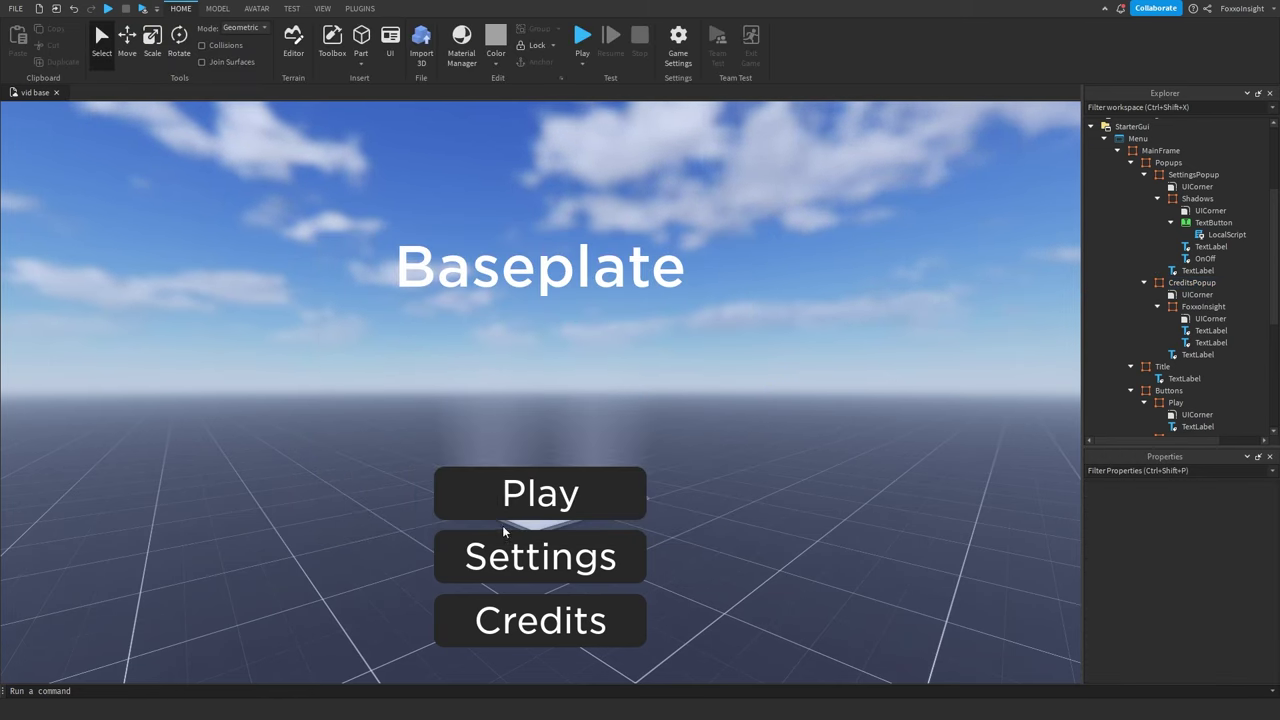
Copy the TextButton from SettingsPopup's Shadows frame into the Play, Settings and Credits button frames.
scroll(1206, 297, down, 6)
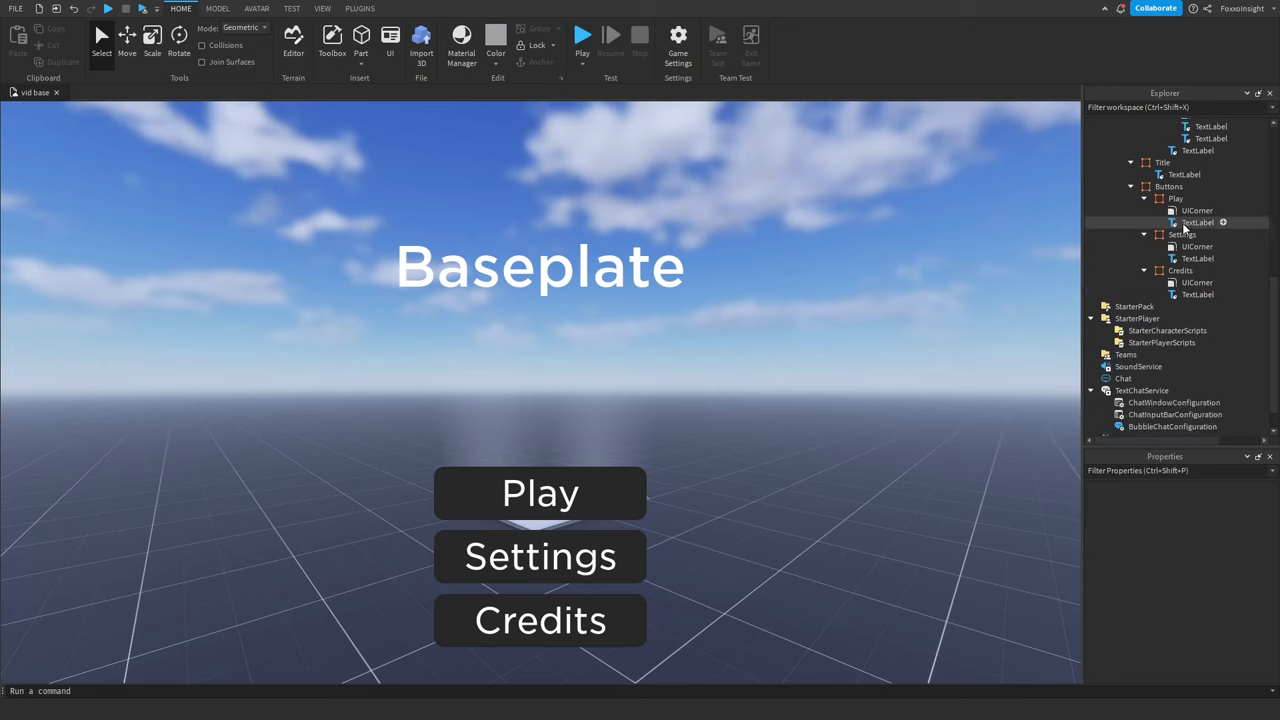
scroll(1188, 232, up, 5)
click(1207, 189)
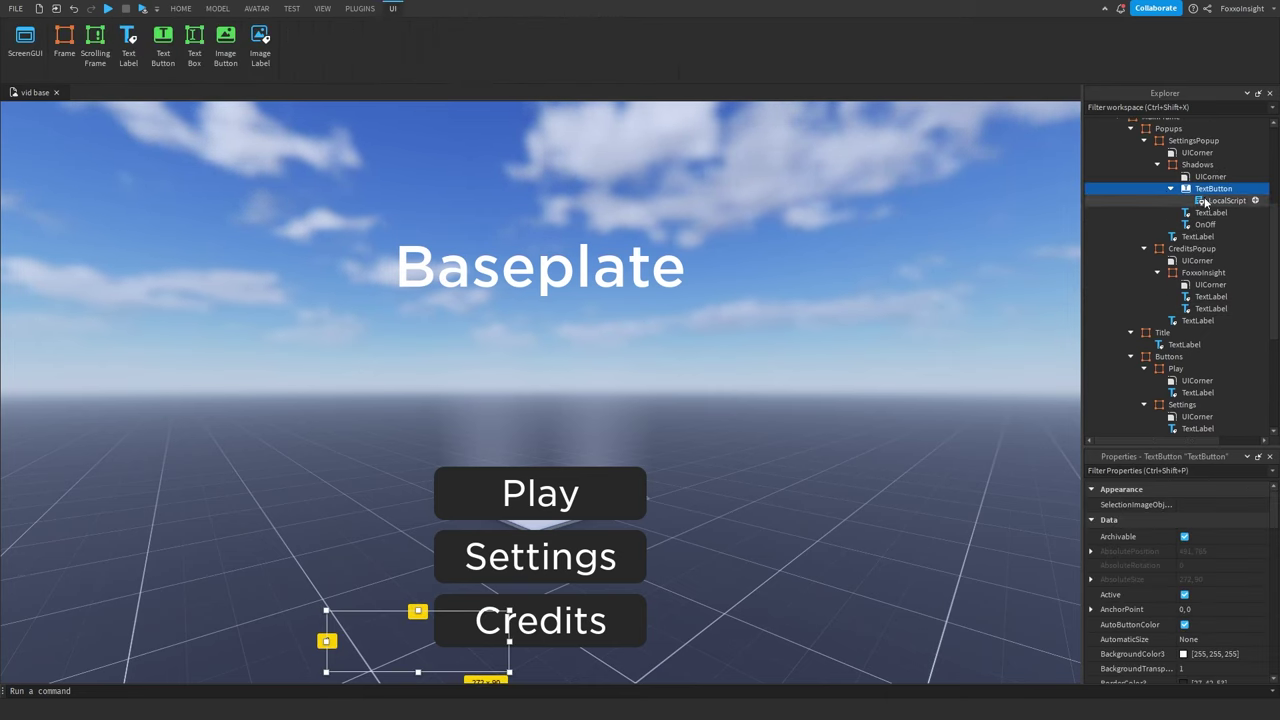
scroll(1200, 230, down, 4)
click(1180, 304)
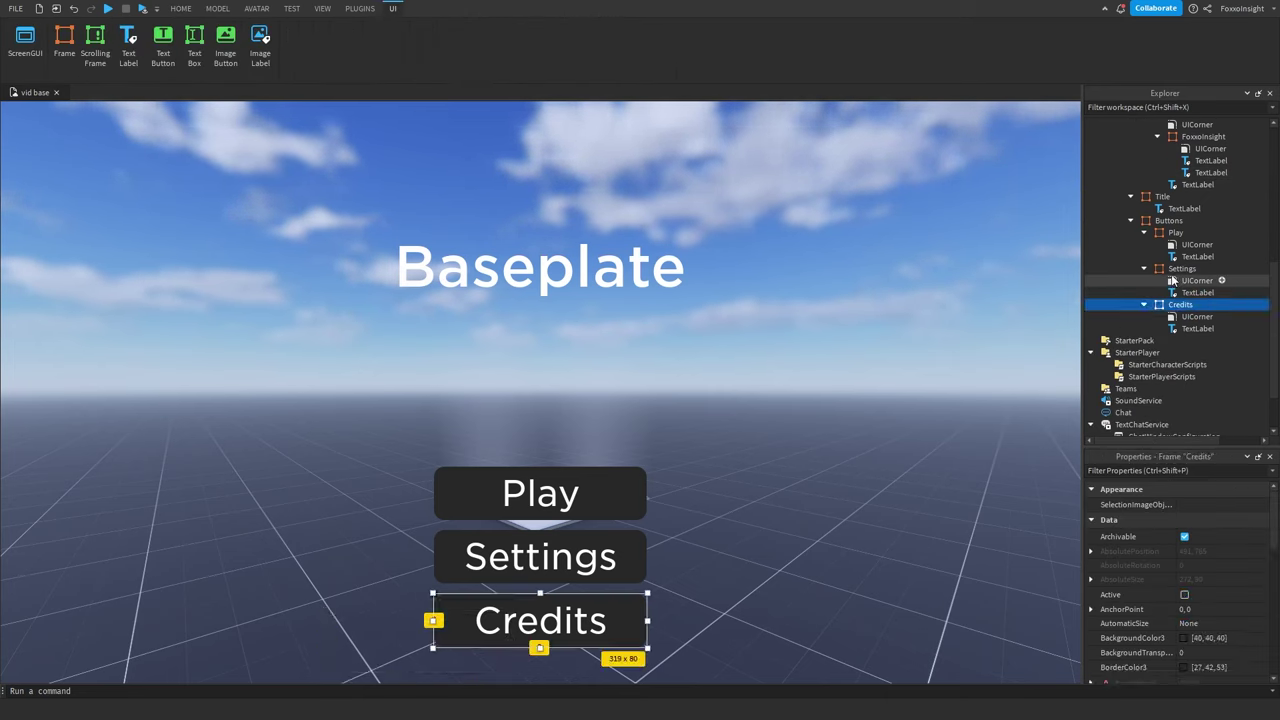
ctrl+click(1180, 268)
ctrl+click(1175, 232)
key(ctrl+v)
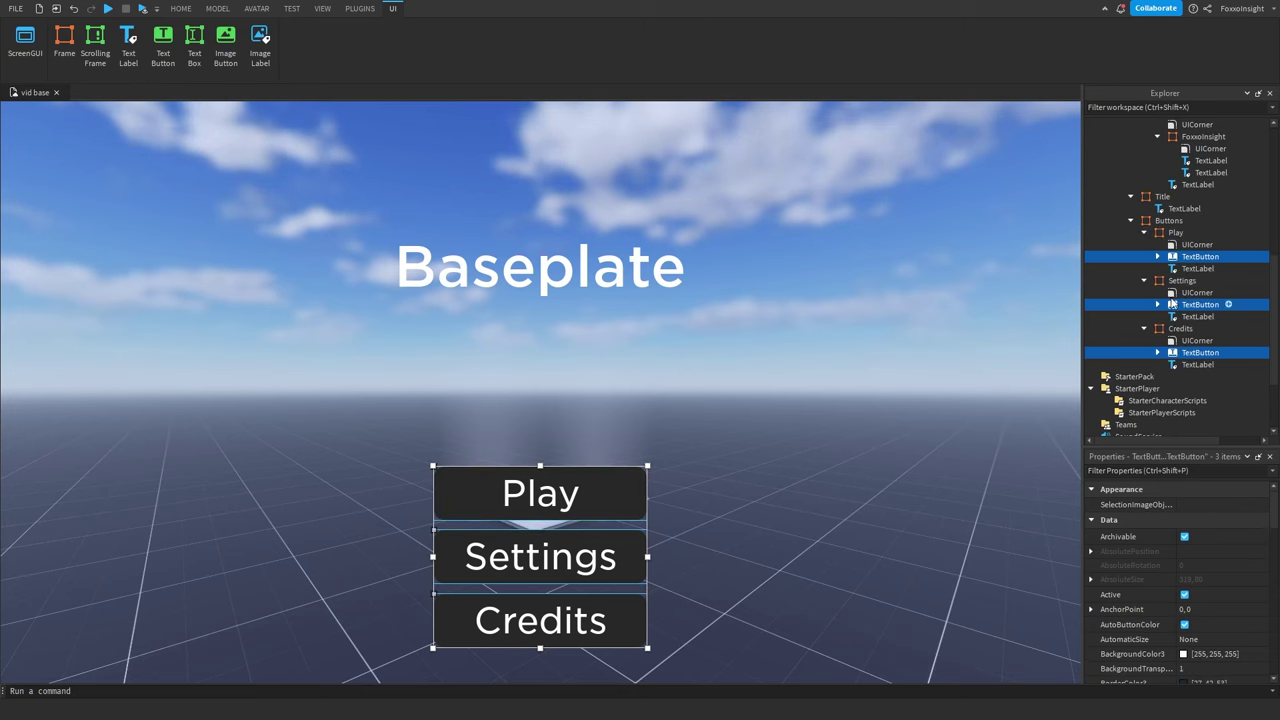
Delete the LocalScript inside each copied TextButton of the Play, Settings and Credits frames.
click(1163, 246)
click(1158, 257)
click(1184, 268)
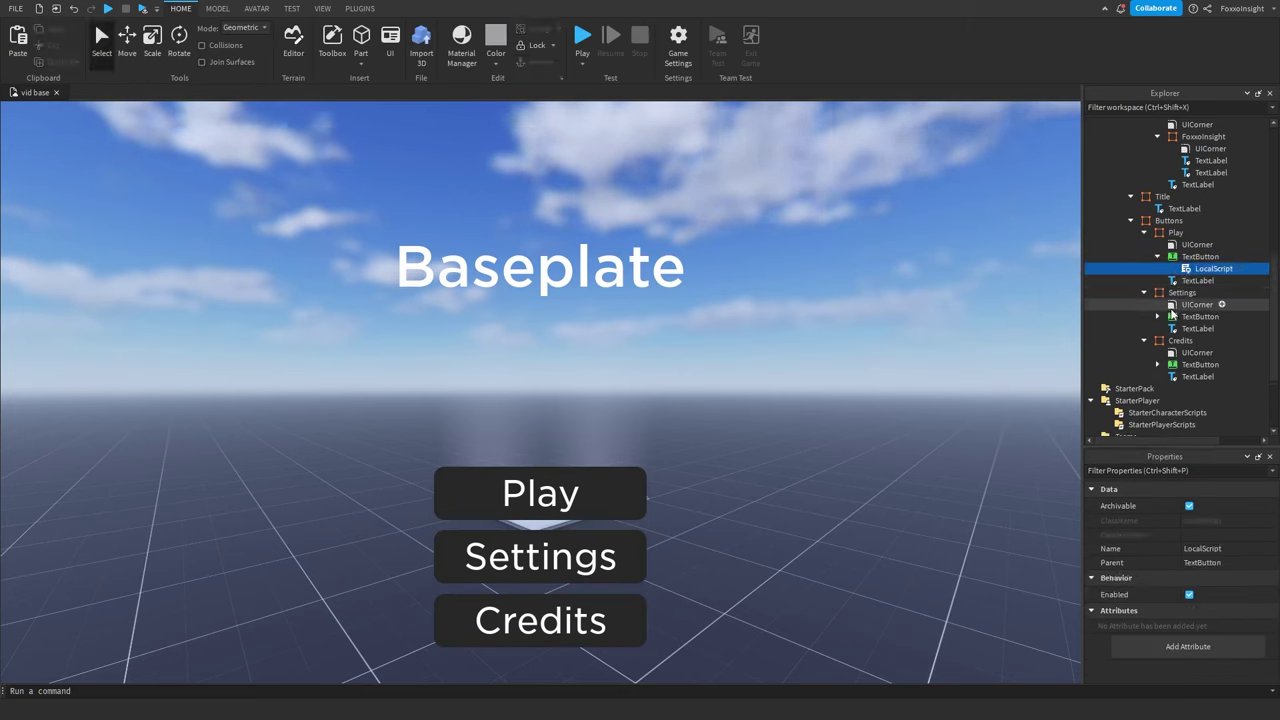
key(Delete)
click(1158, 304)
click(1183, 317)
key(Delete)
click(1157, 352)
click(1197, 365)
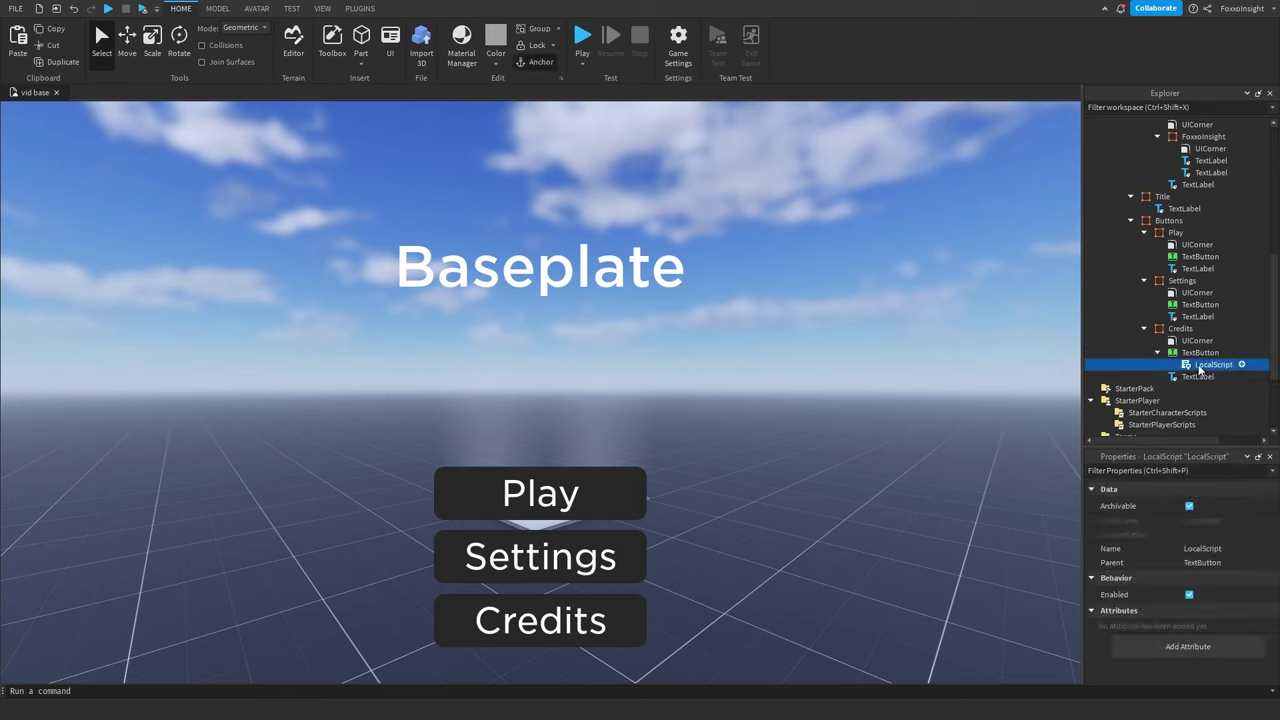
key(Delete)
Add a LocalScript to the Play button frame and rename it Animations.
click(1196, 232)
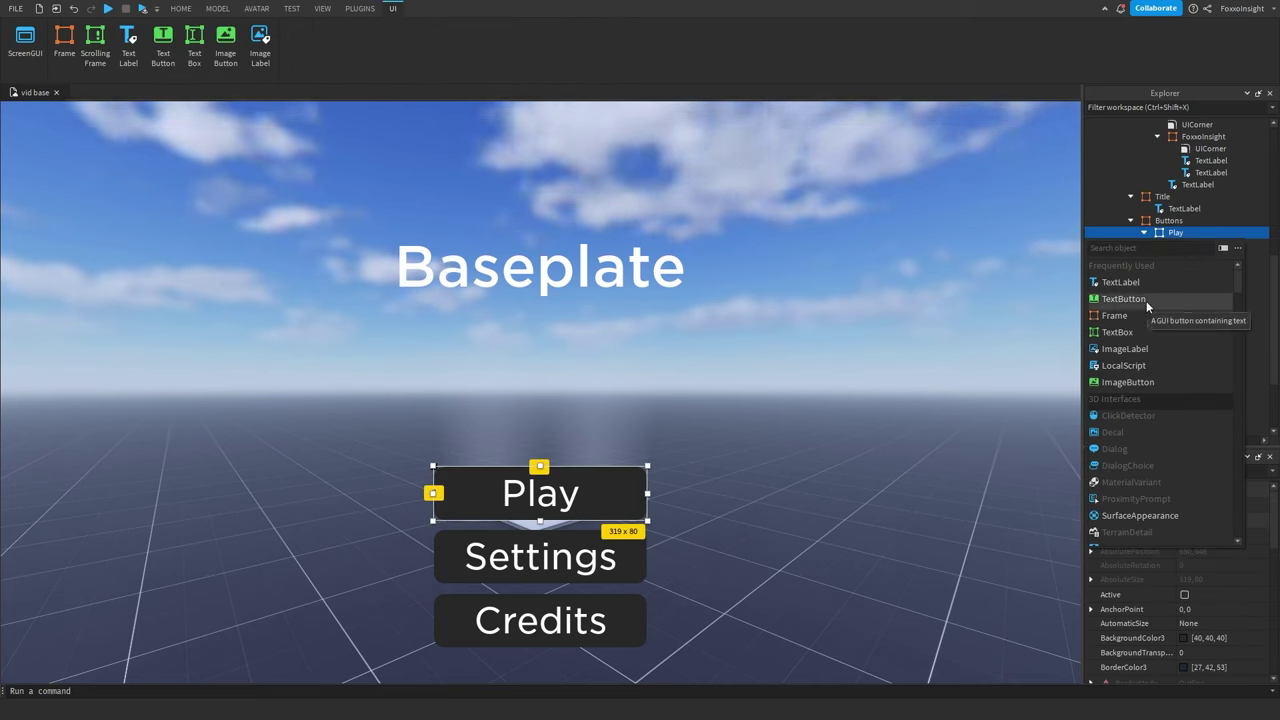
text(loc)
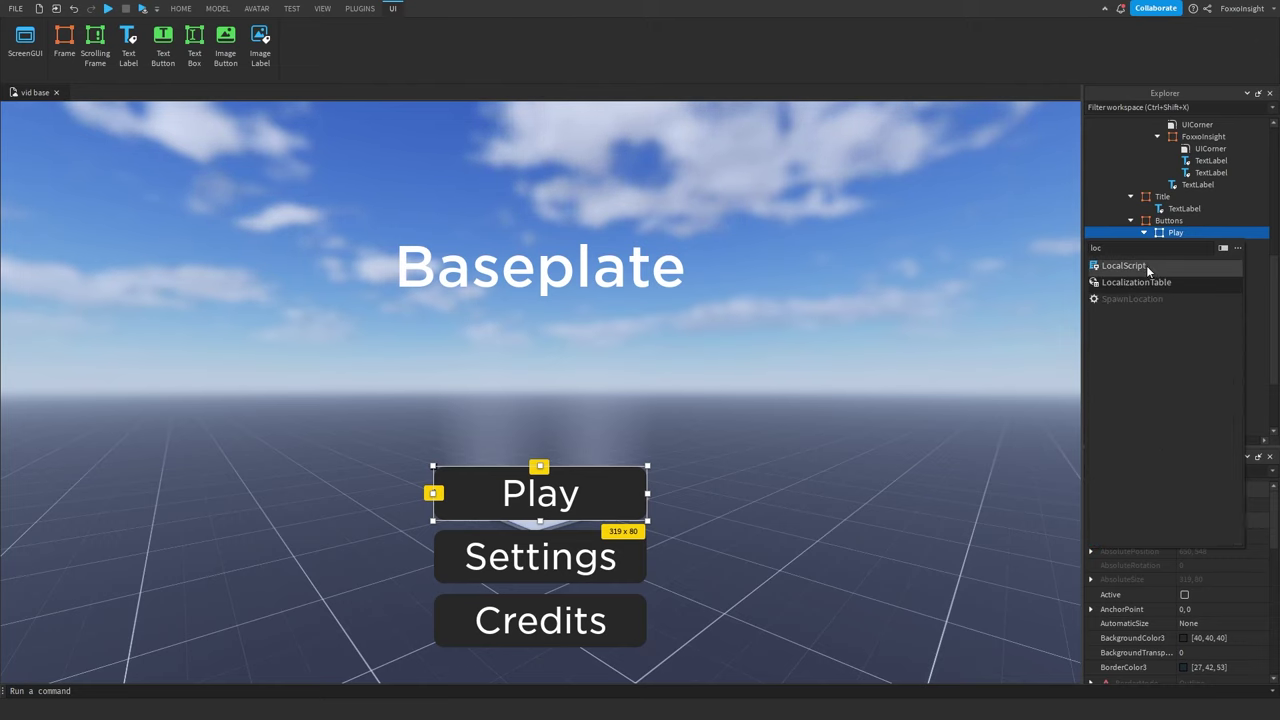
click(1146, 265)
click(1193, 257)
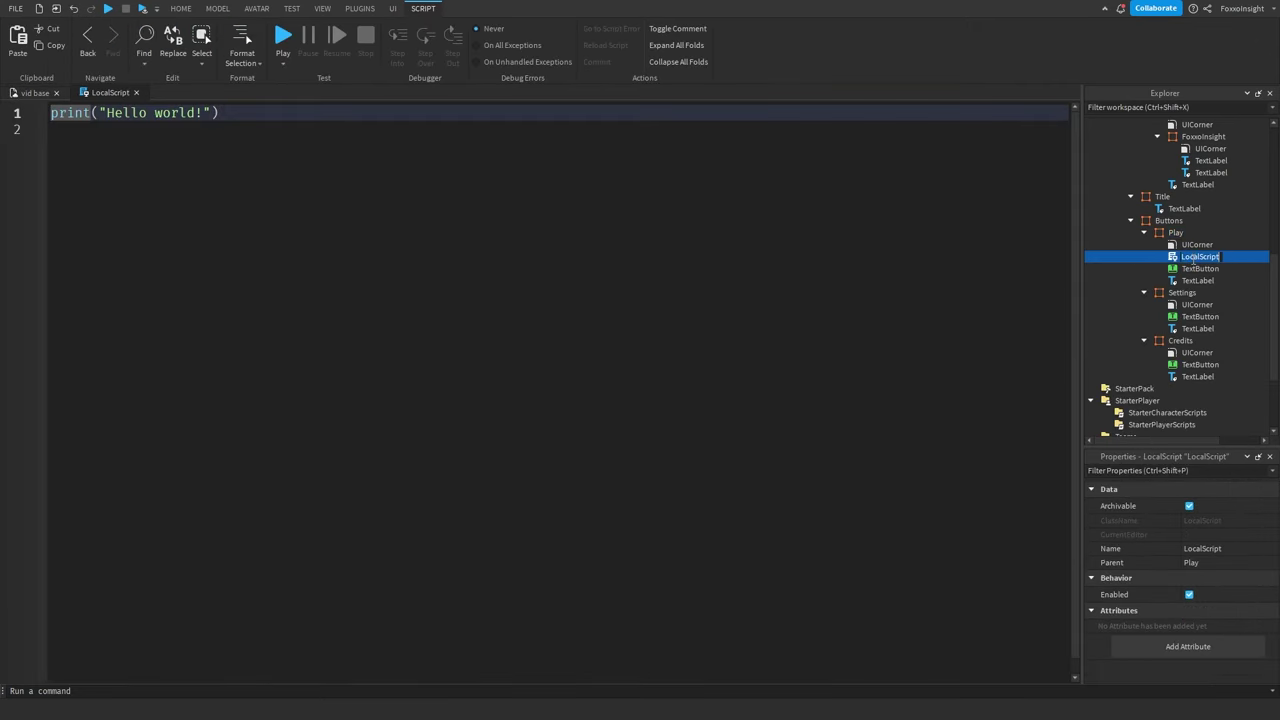
text(Animations)
key(Return)
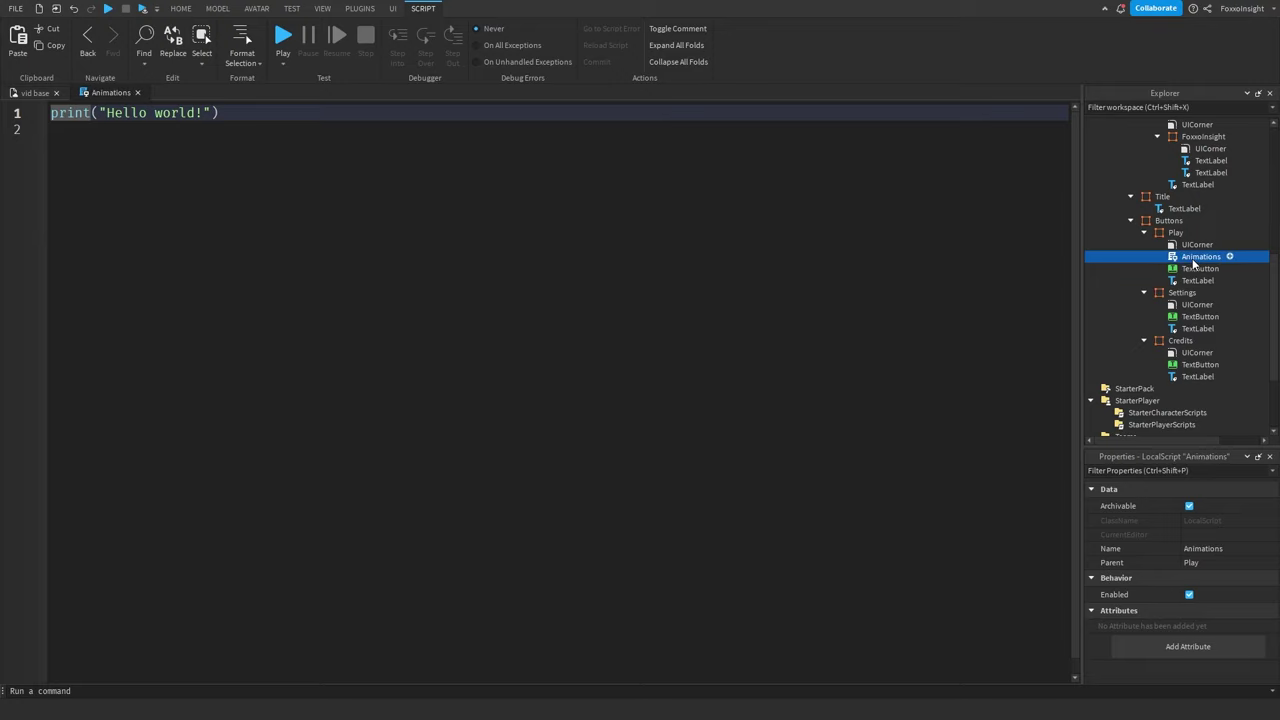
Replace the default code with variables ts for TweenService and ti for TweenInfo.new(0.25, Enum.EasingStyle.Quad, Enum.EasingDirection.InOut, 0).
key(ctrl+a)
key(BackSpace)
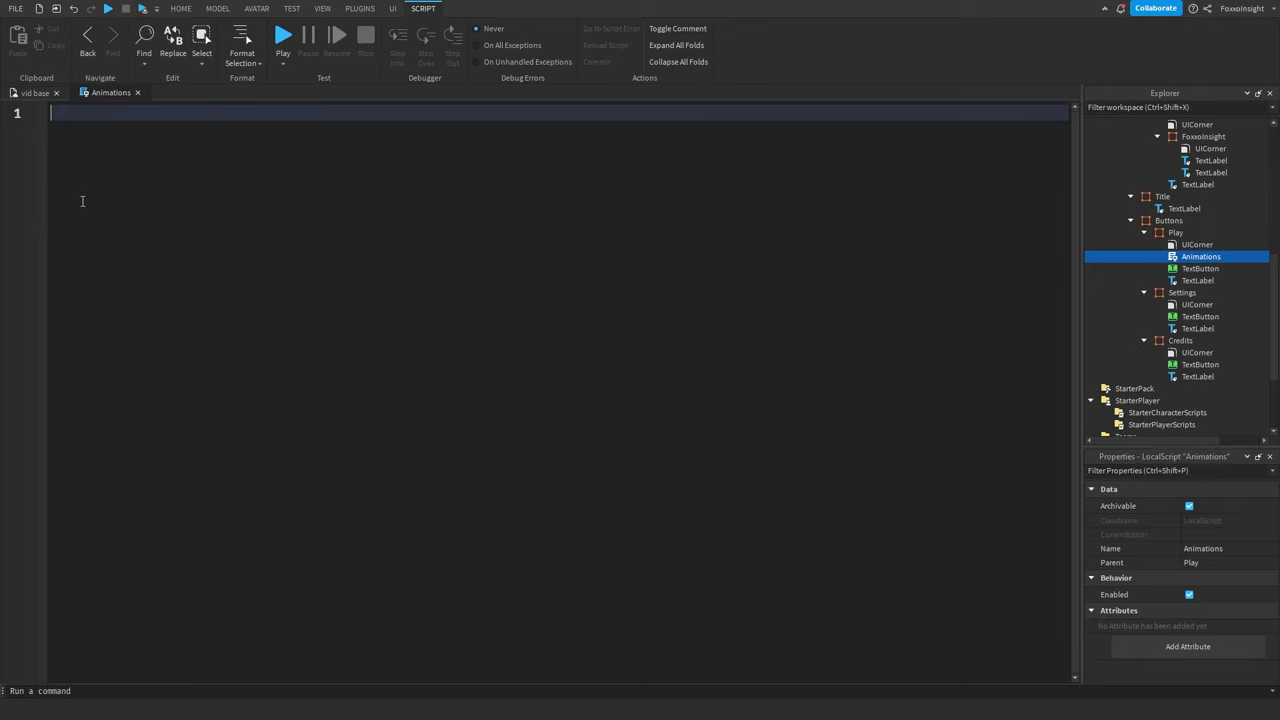
text(local ts = game)
text(:GetService("TweenService"))
key(Return)
text(loc)
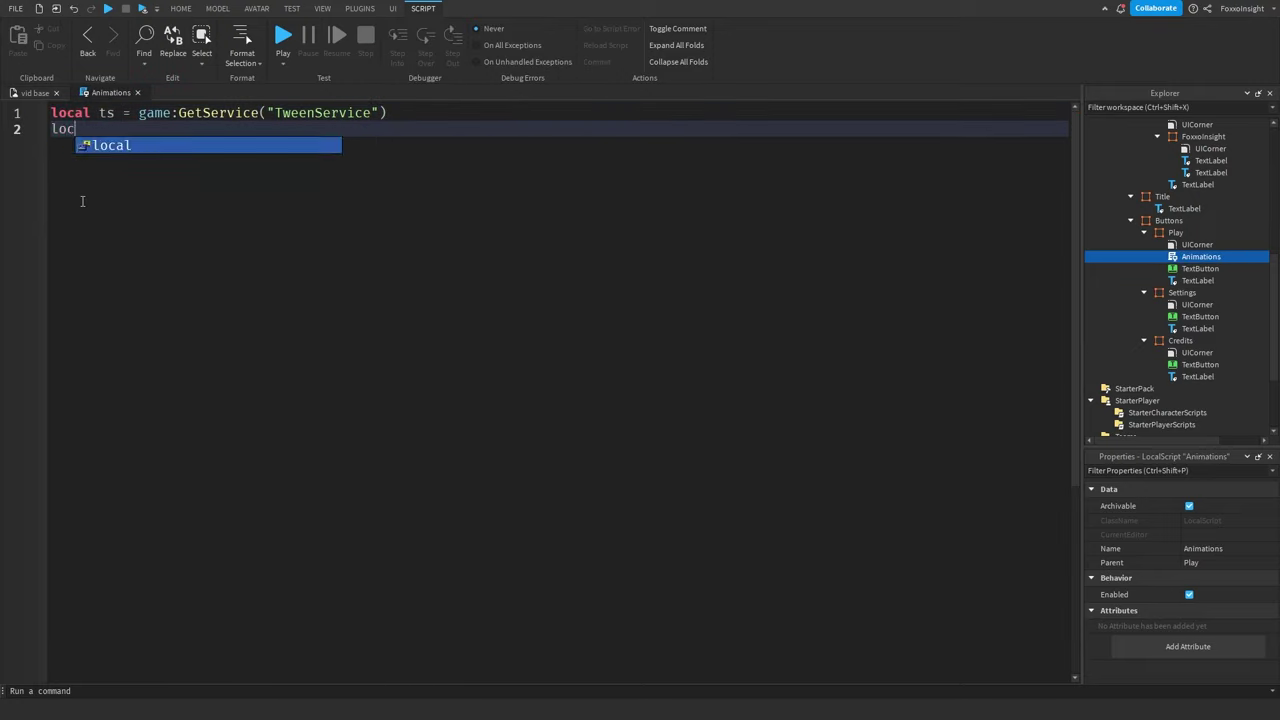
text(al ti = TweenInfo.new(0.25, Enum.EasingStyle)
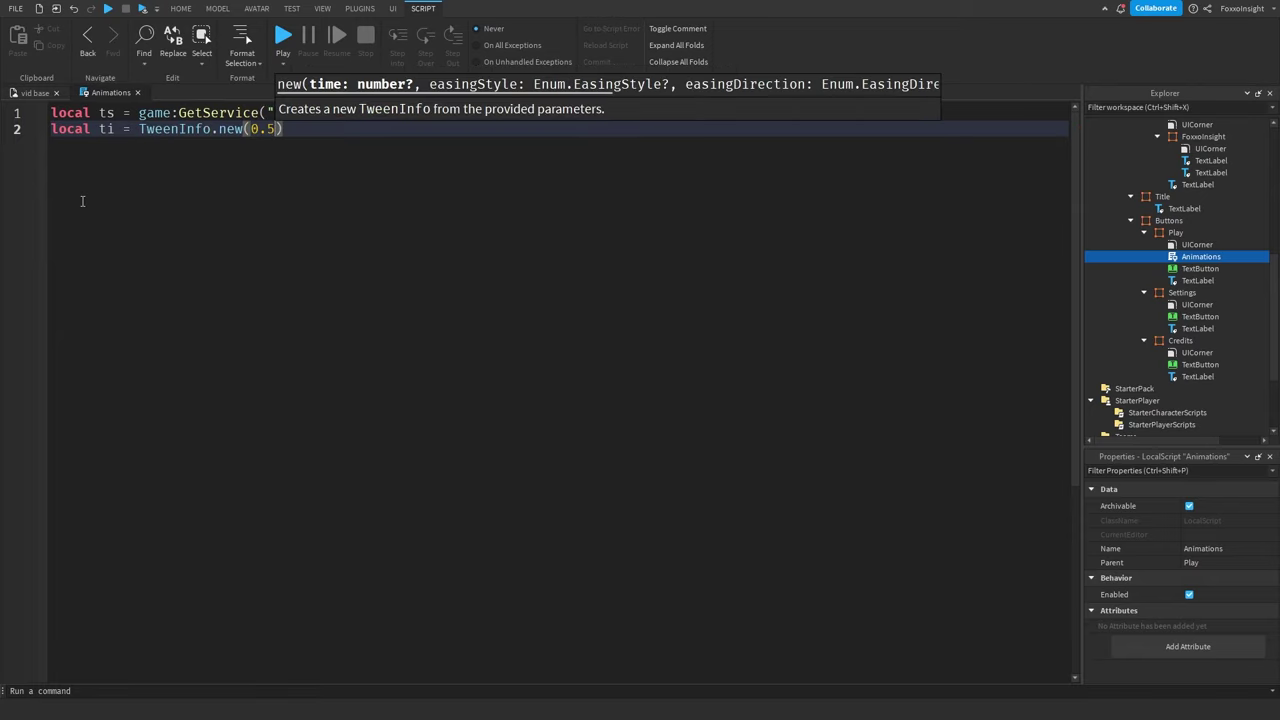
text(.Quad, Enum.EasingDirection.InOut, 0)
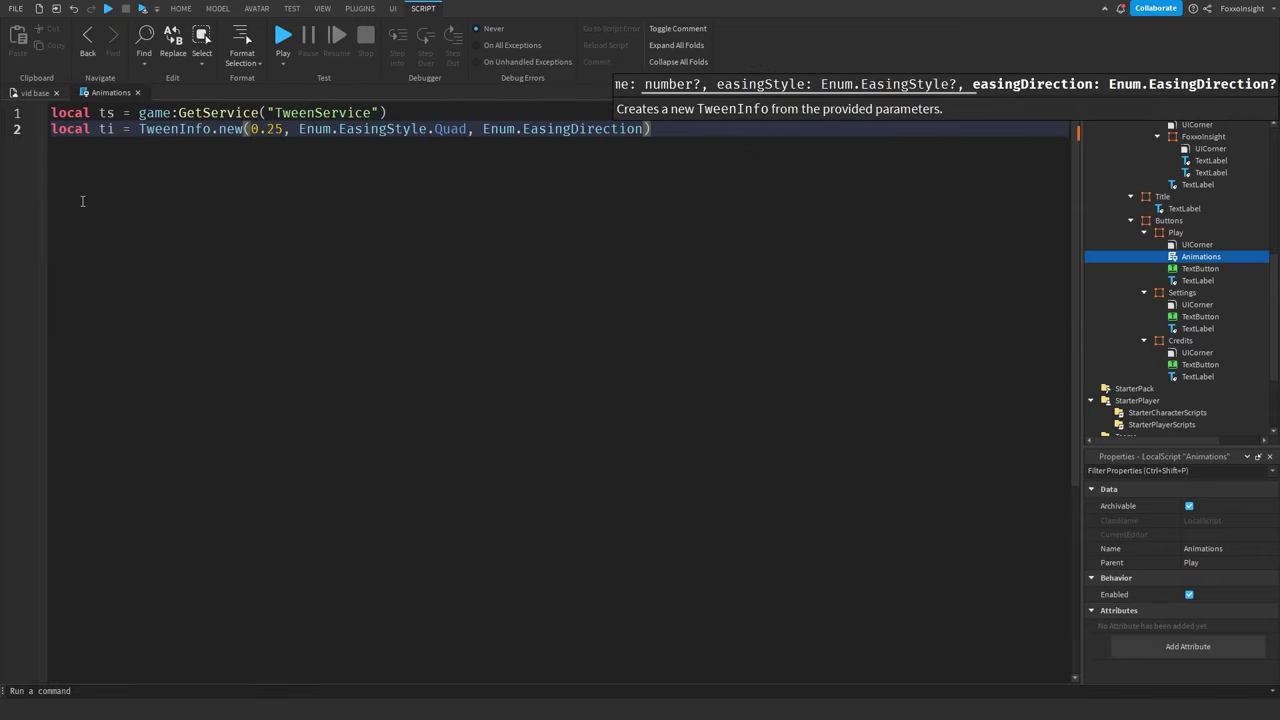
Connect a function to script.Parent.MouseEnter below the tween variables.
key(End)
key(Return)
key(Return)
text(script.Parent.mopu)
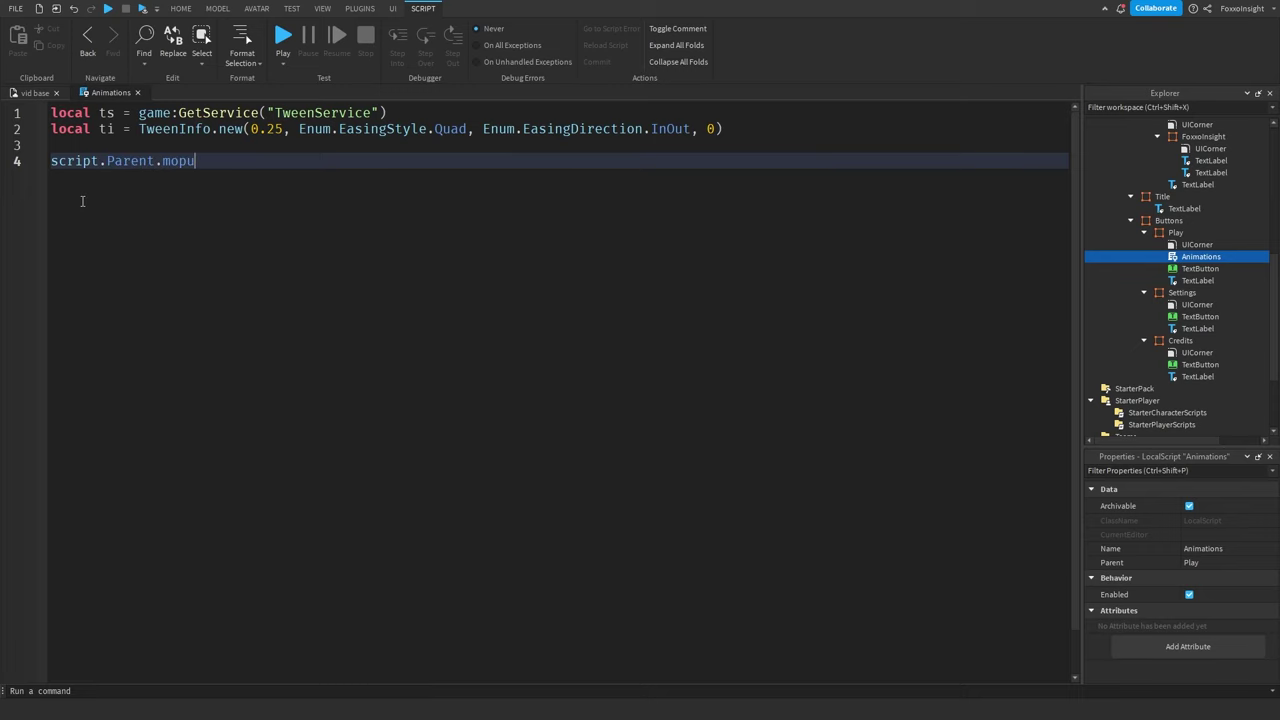
key(Tab)
text(:Connect(function())
key(Return)
Inside the MouseEnter function, create and play a tween of script.Parent with ti, setting BackgroundColor3 to Color3.fromRGB(50,50,50).
text(ts:)
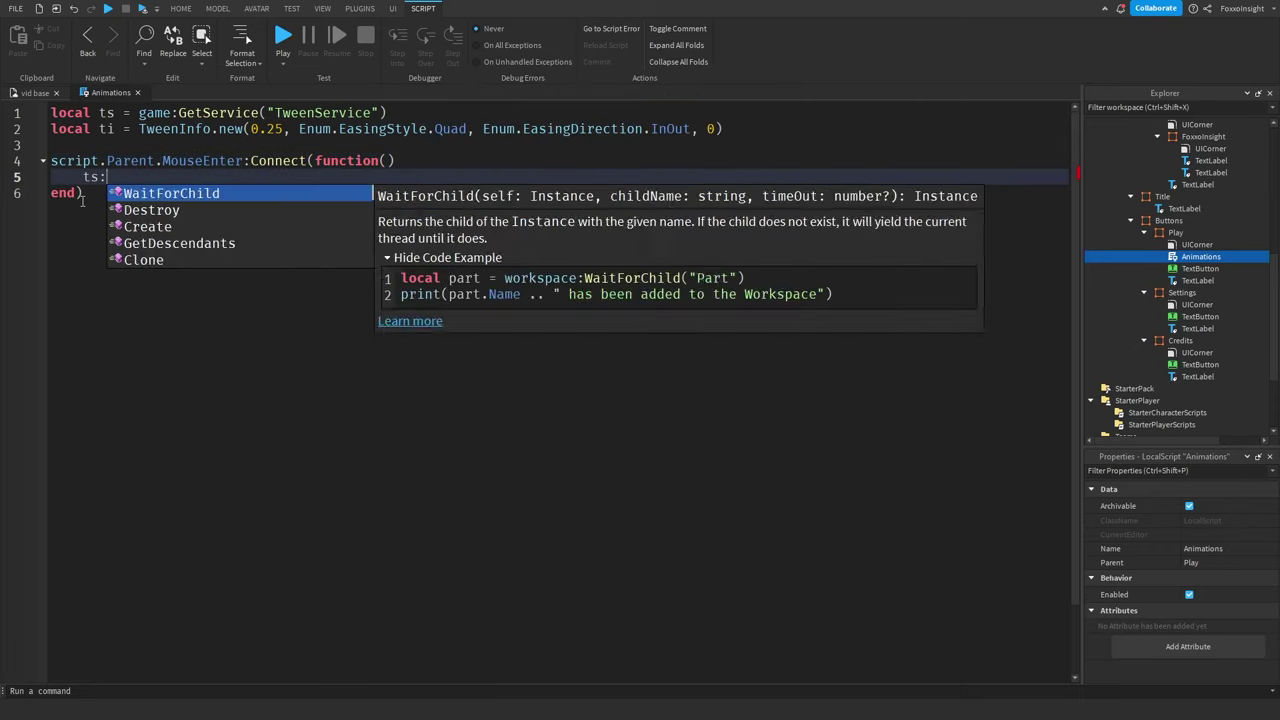
text(Create(script.Parent,  ti, {)
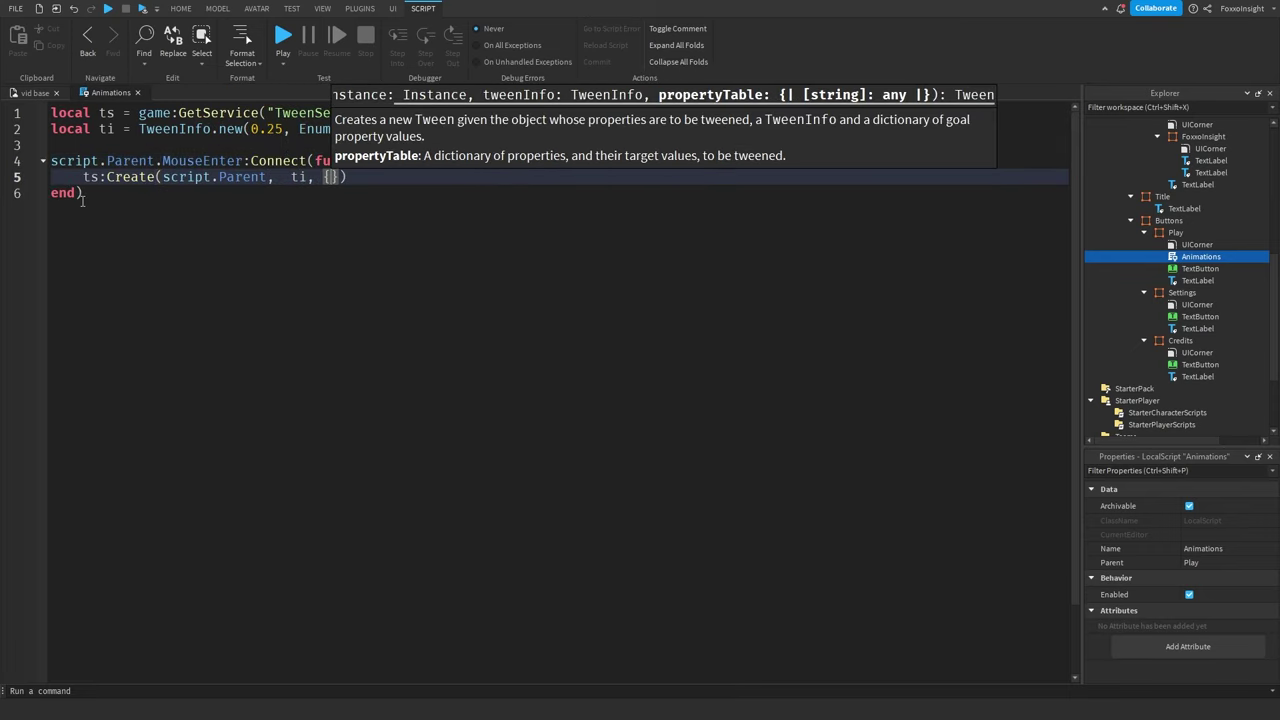
text(BackgroundColor3 = col)
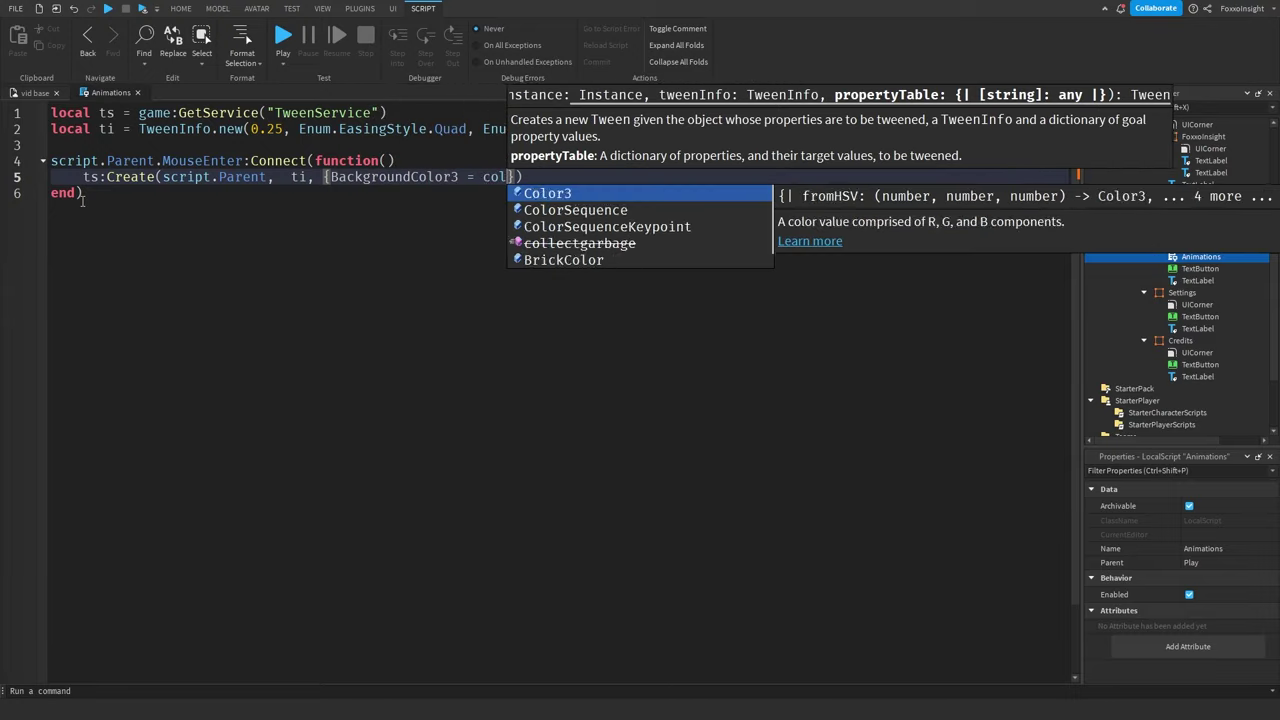
key(Tab)
text(.fromRGB(50,50,50)}))
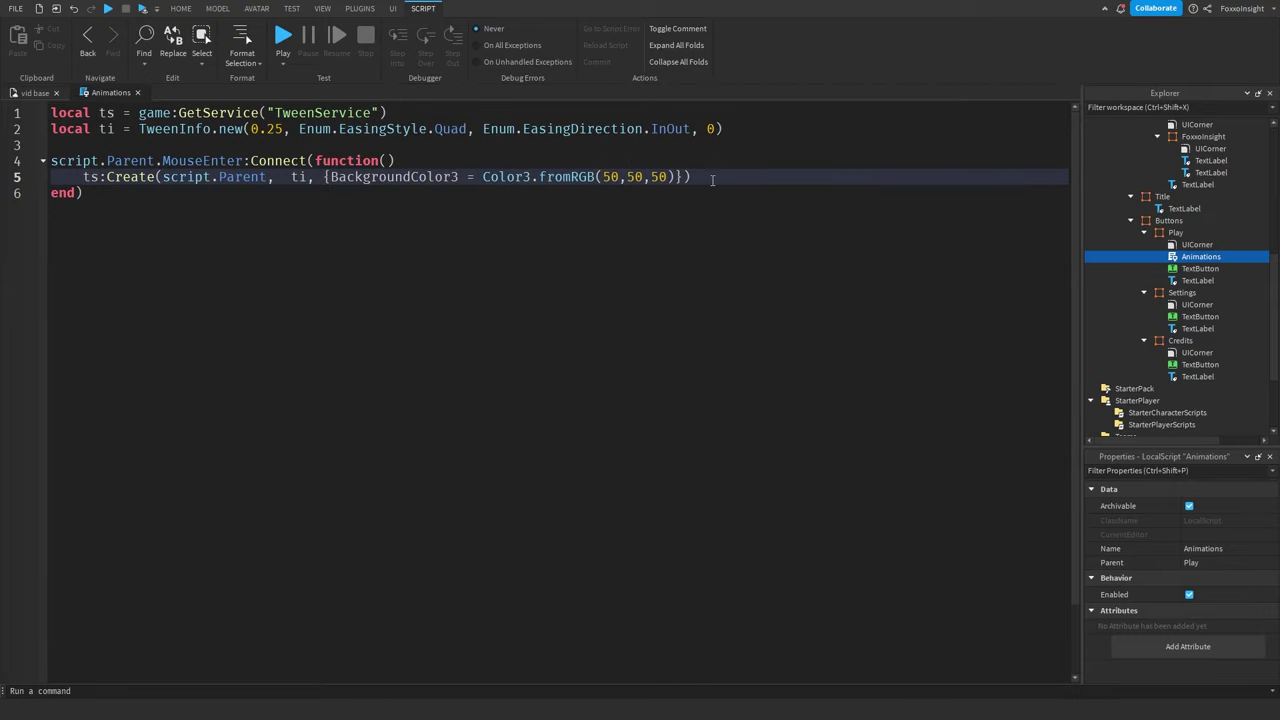
text(:Play())
Duplicate the whole MouseEnter function block below the original, separated by an empty line.
drag(120, 194, 51, 161)
key(ctrl+c)
click(149, 197)
key(Return)
key(Return)
key(ctrl+v)
Change the duplicated block's event to MouseLeave and its tween colour to Color3.fromRGB(40,40,40).
drag(242, 225, 204, 227)
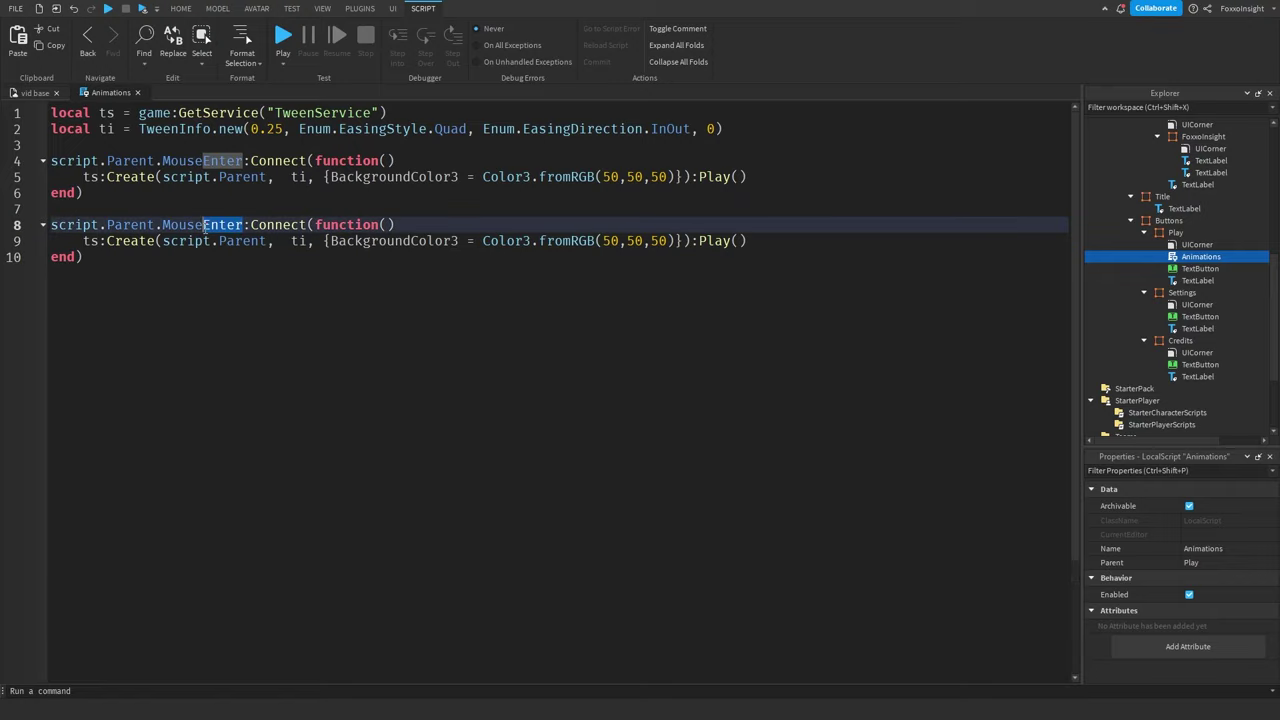
text(Leave)
drag(602, 241, 666, 241)
text(40,40,40)
Examine the Play button in the viewport alongside the enter and leave tween colours in the Animations script.
click(279, 225)
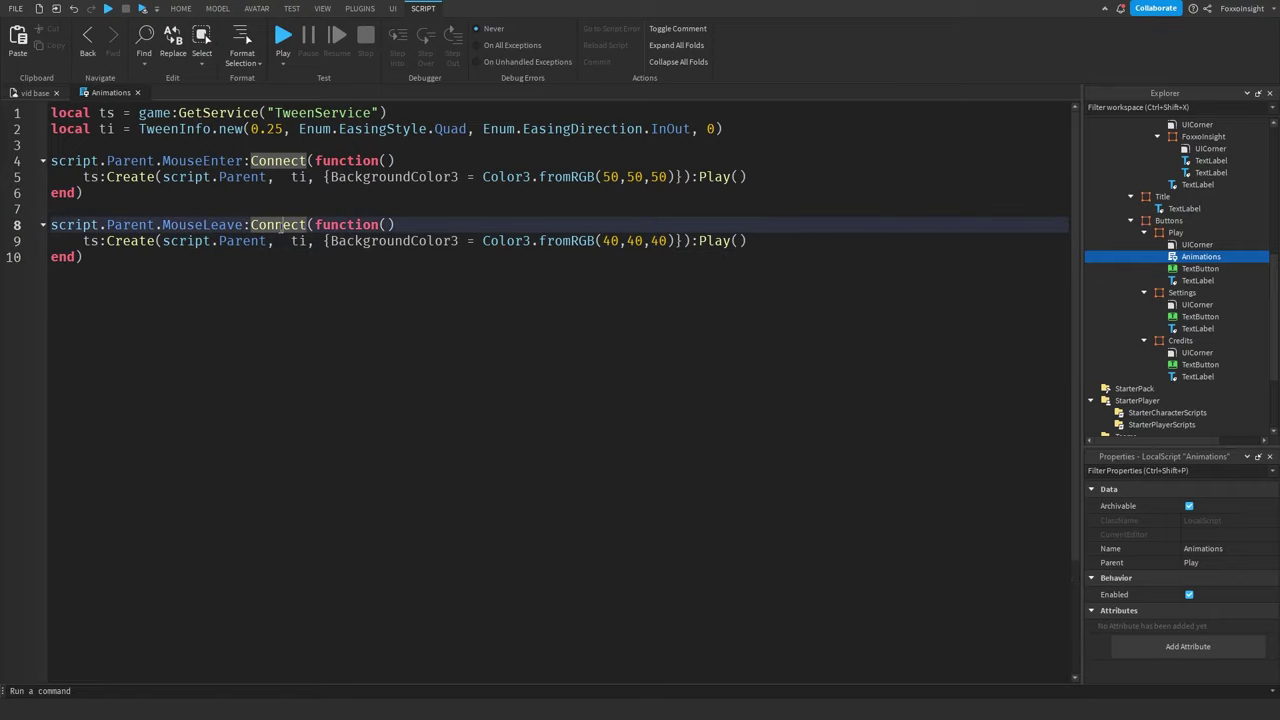
key(Up)
key(Up)
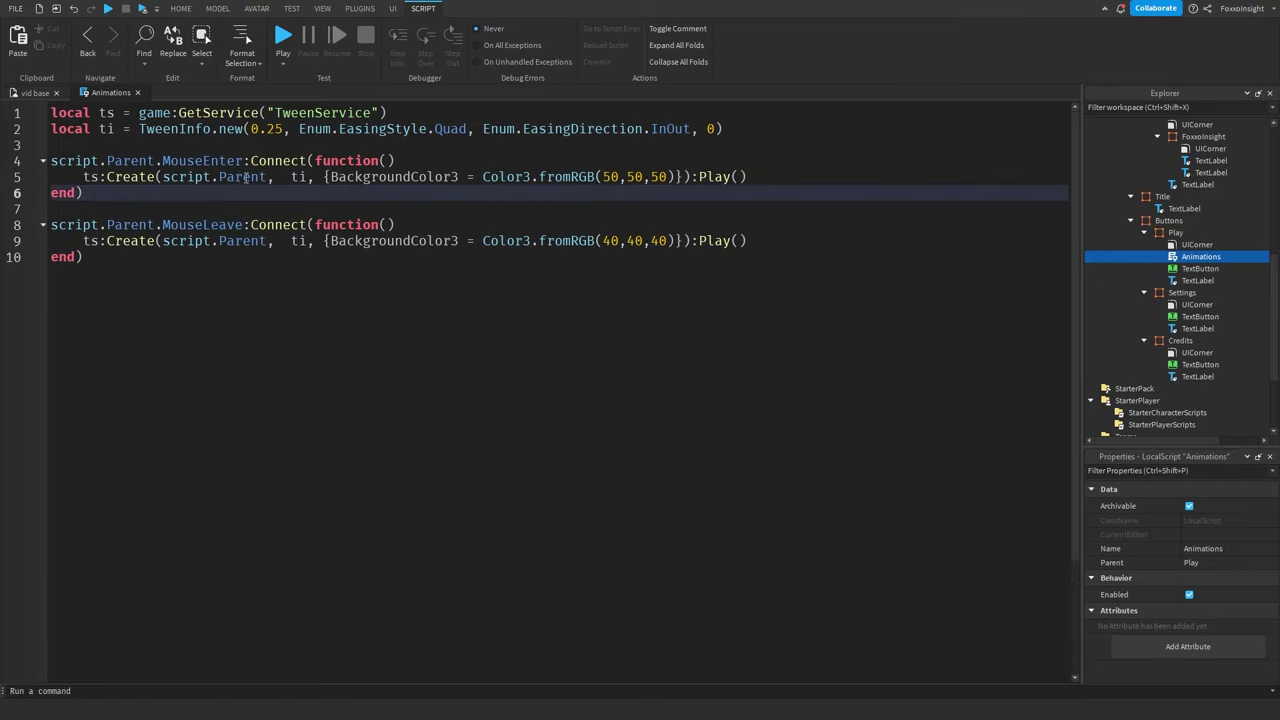
click(628, 176)
click(35, 92)
click(110, 92)
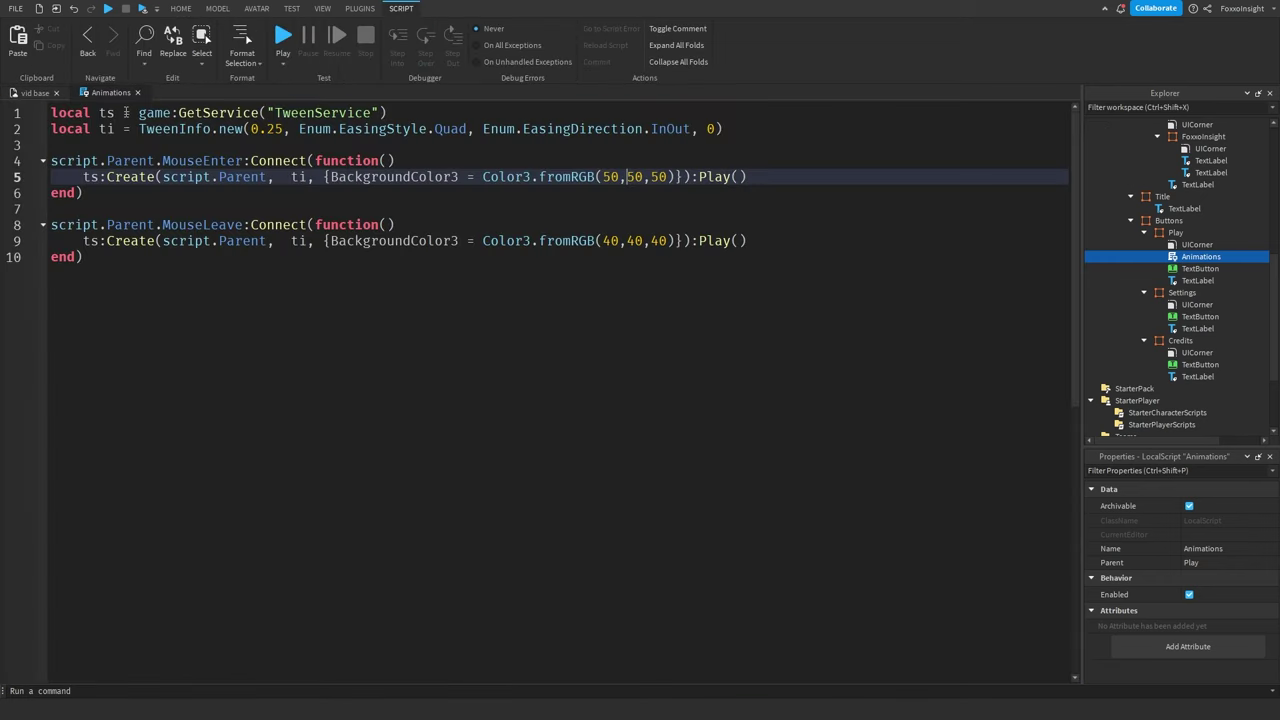
click(35, 92)
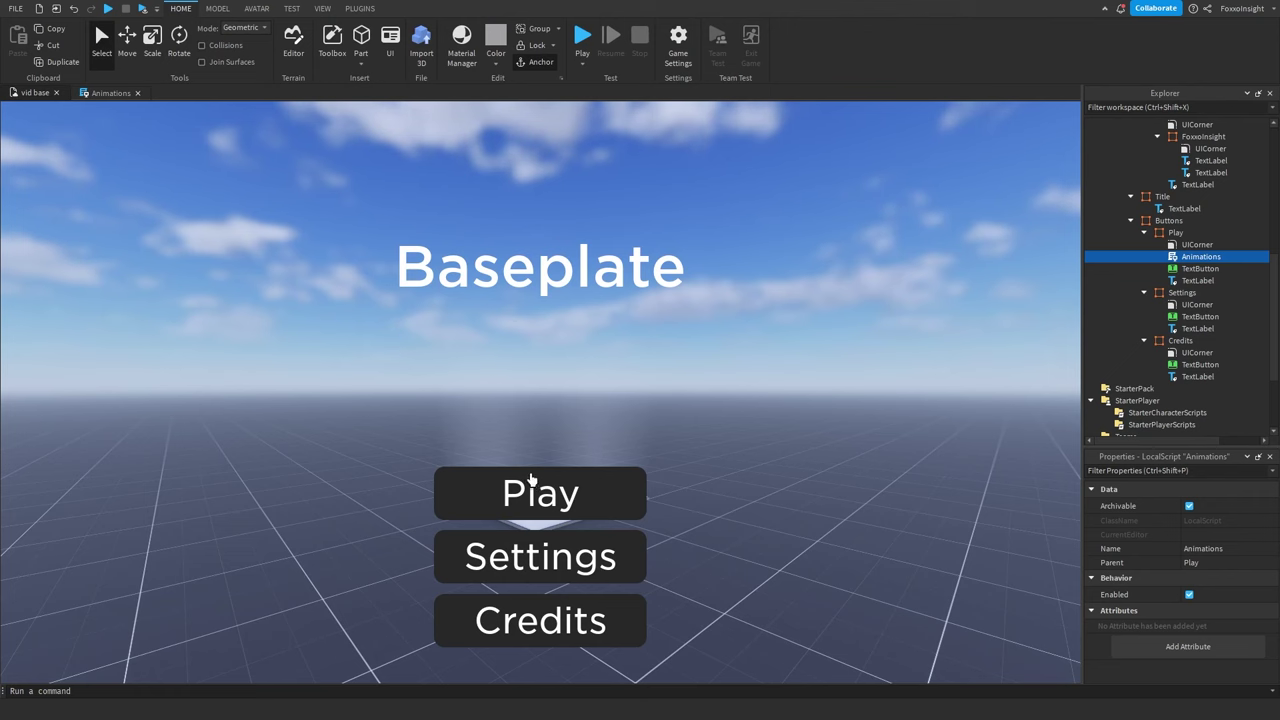
click(97, 94)
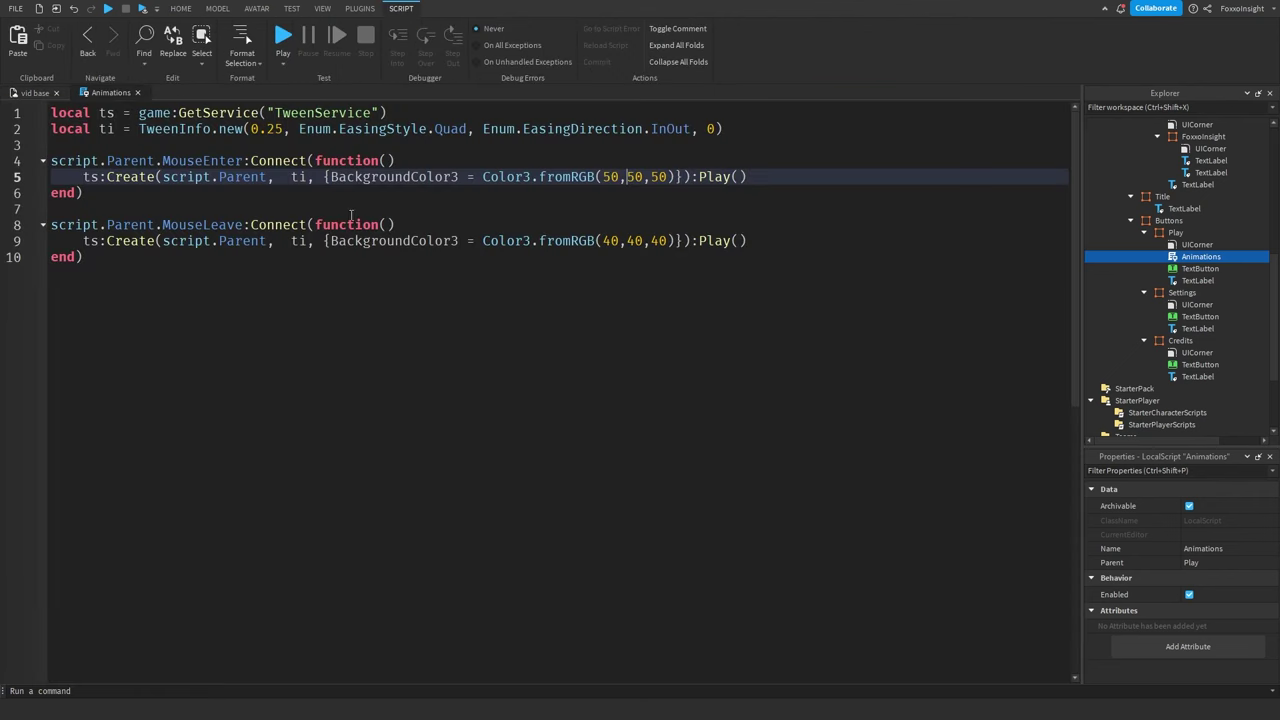
click(35, 92)
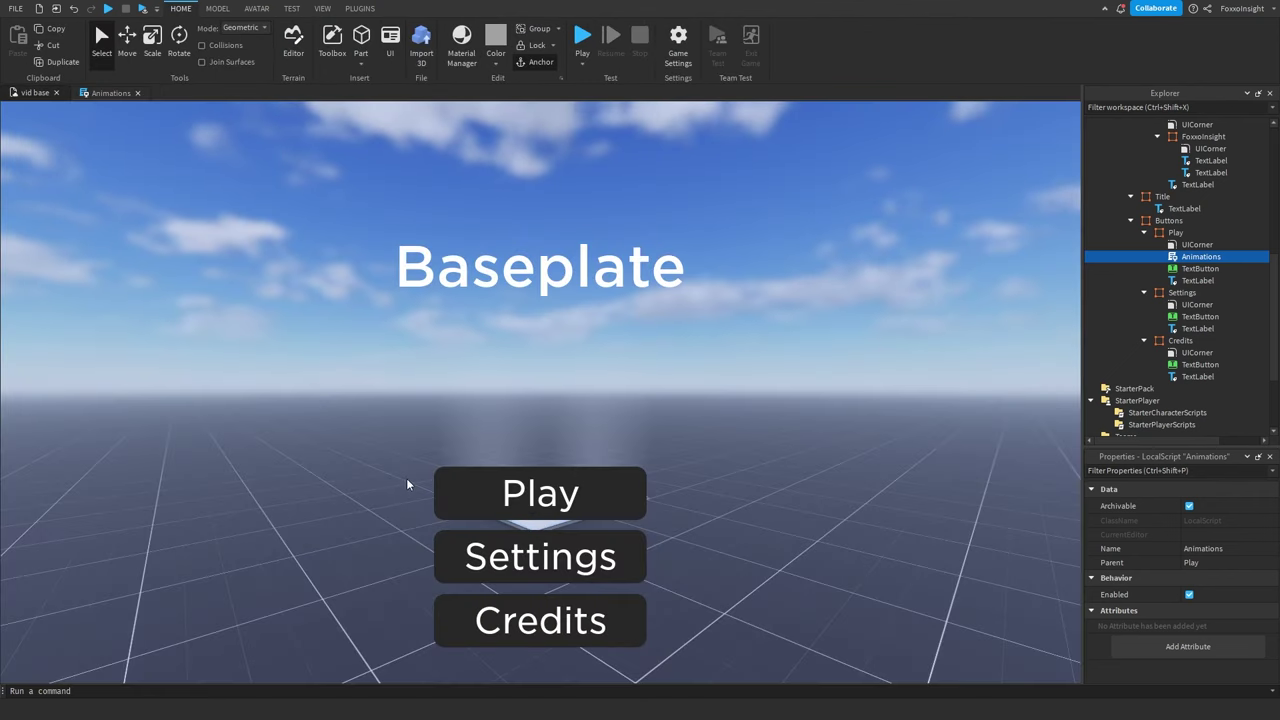
click(110, 92)
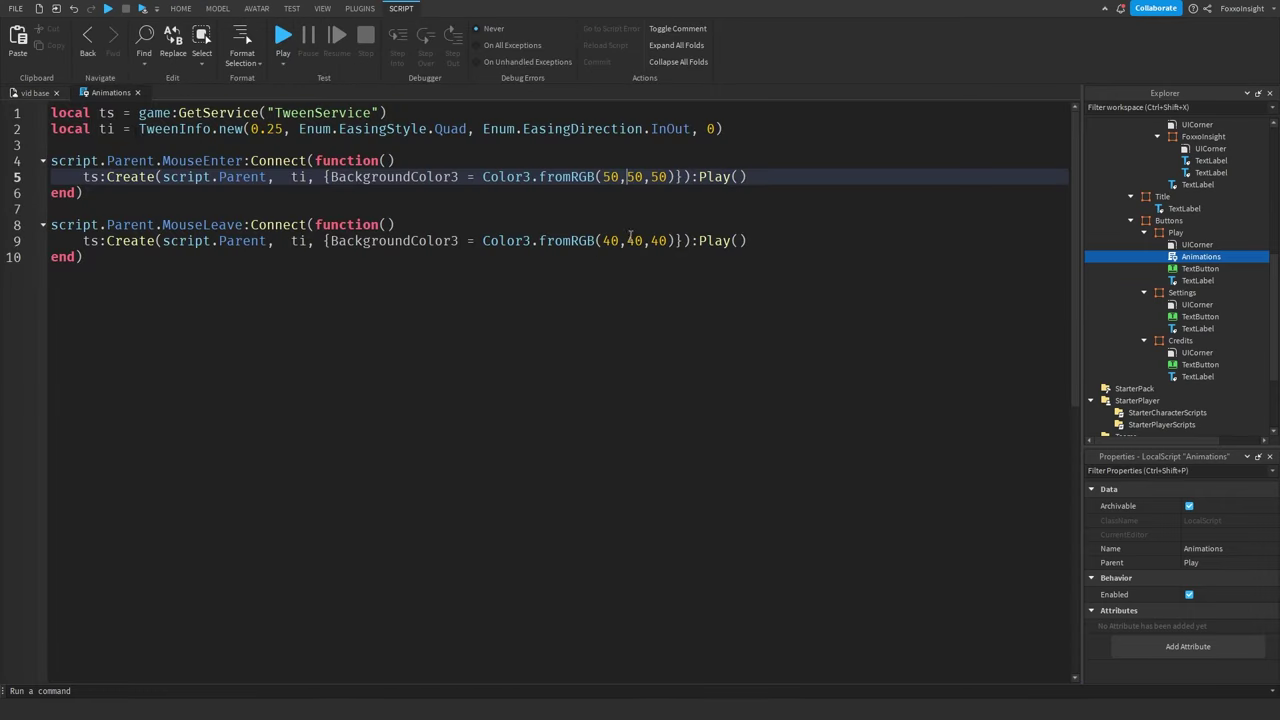
click(35, 92)
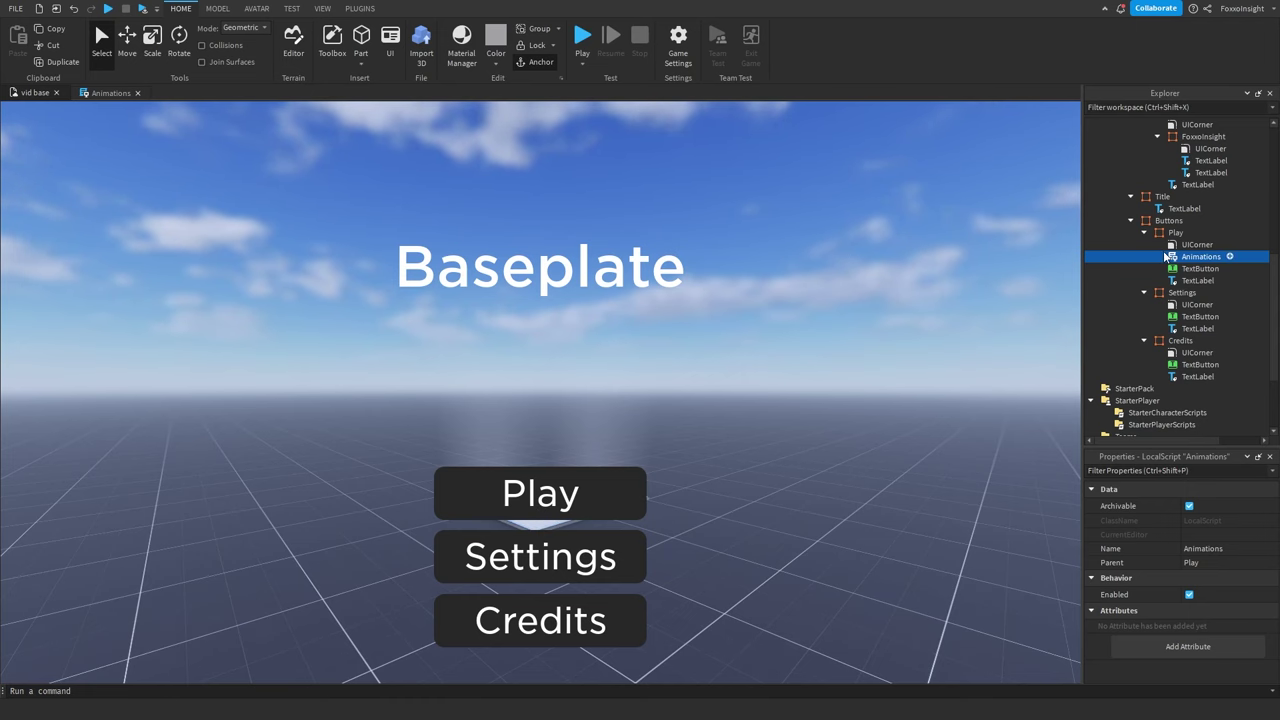
Use the colour picker to set the MouseEnter tween colour in the Animations script to 158, 255, 255.
double_click(1229, 256)
drag(603, 177, 668, 177)
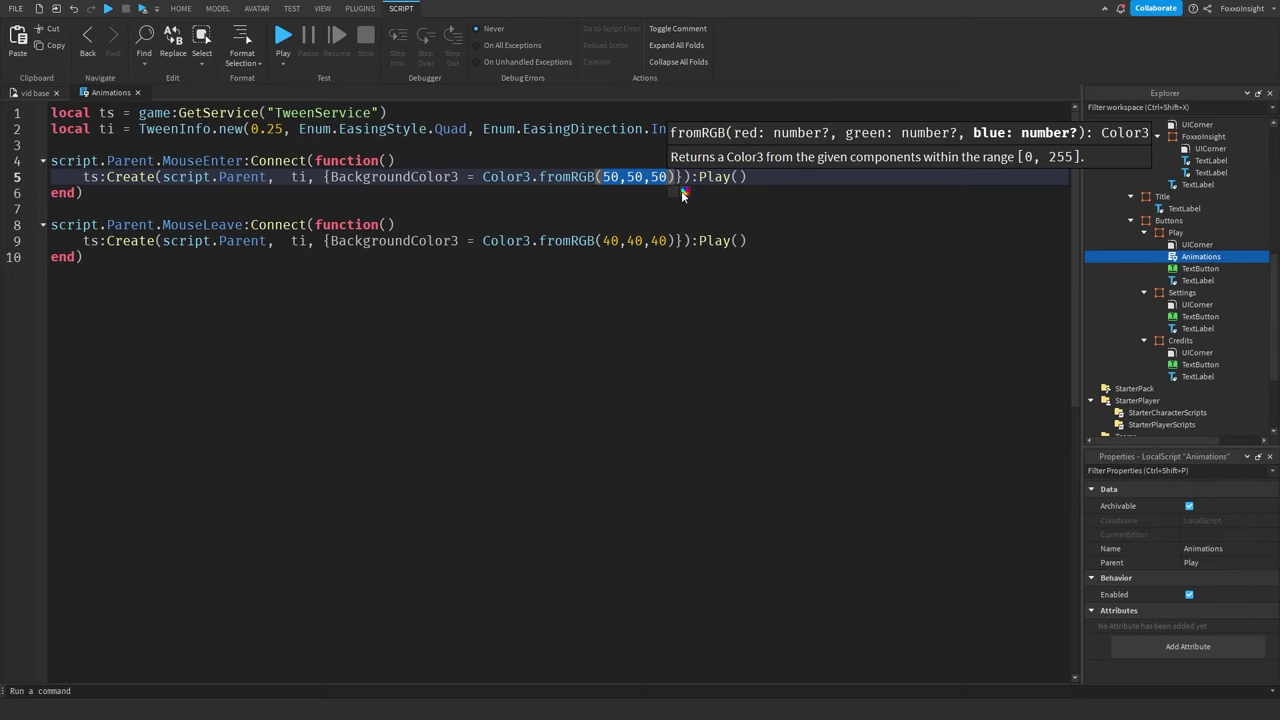
click(681, 192)
drag(766, 52, 956, 79)
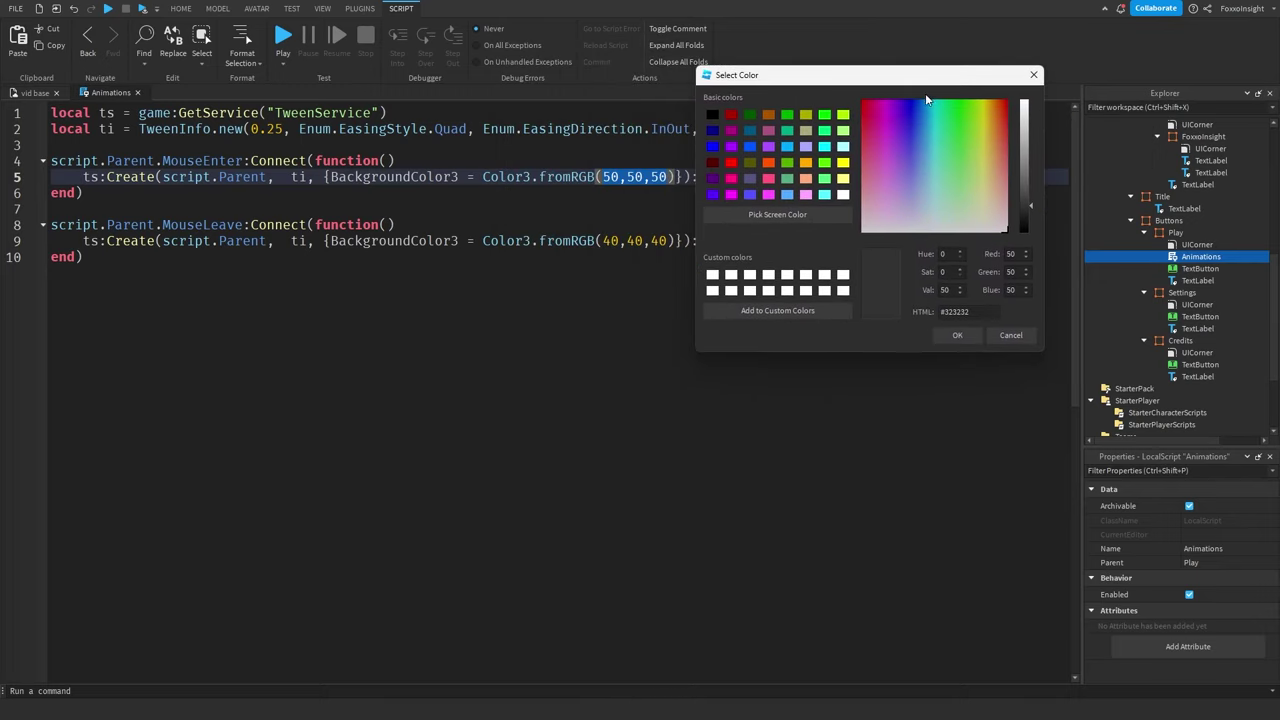
click(889, 160)
click(943, 160)
click(952, 115)
click(1031, 118)
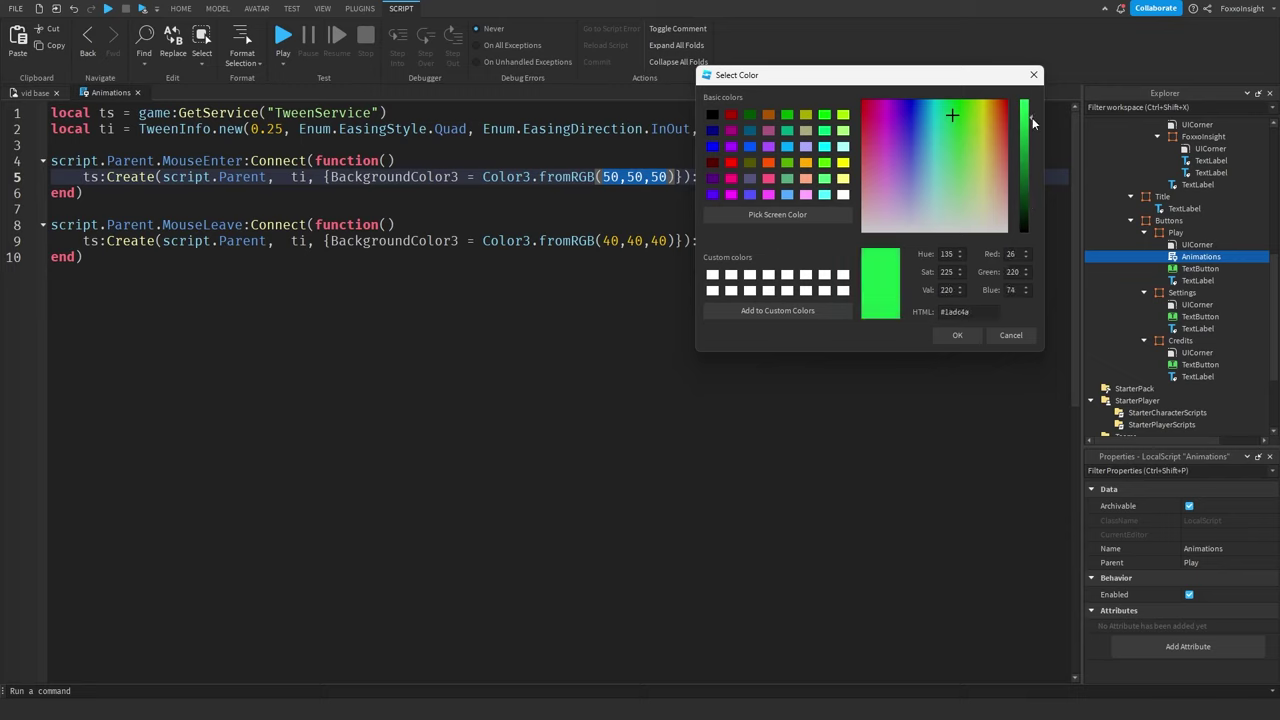
mouse_move(936, 163)
mouse_down()
mouse_move(929, 146)
mouse_move(933, 183)
mouse_up()
click(1026, 101)
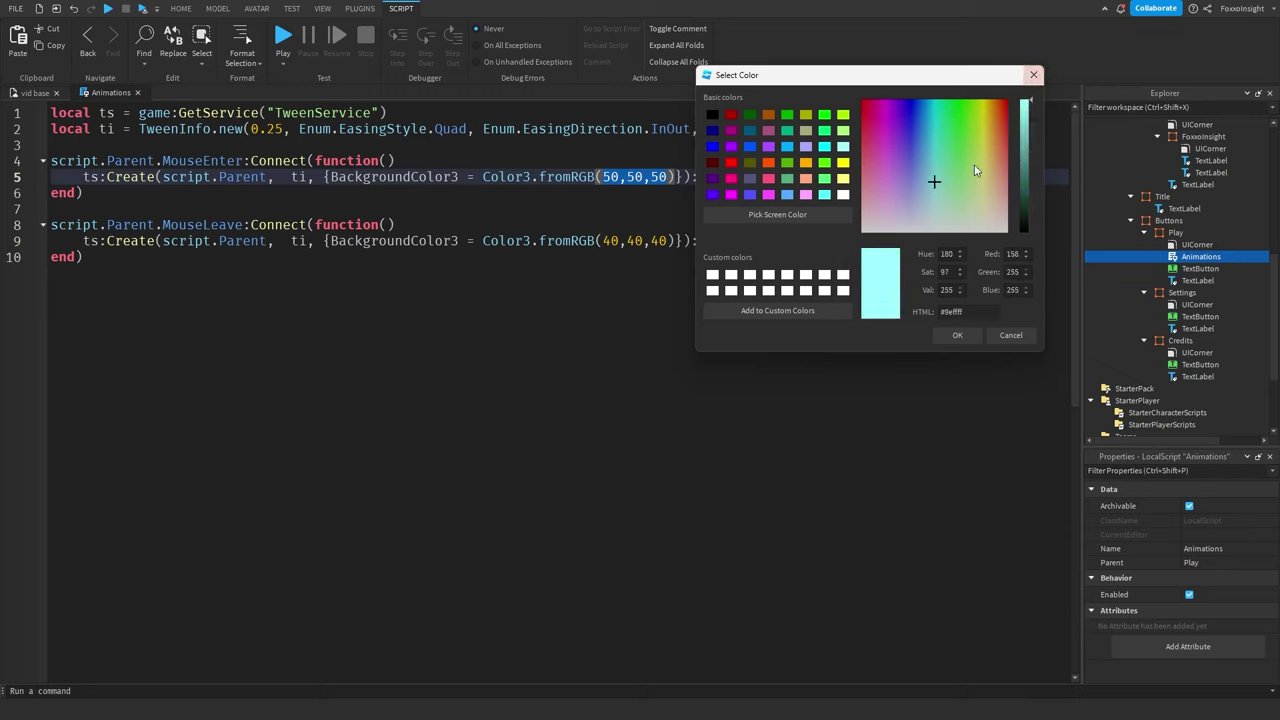
click(955, 335)
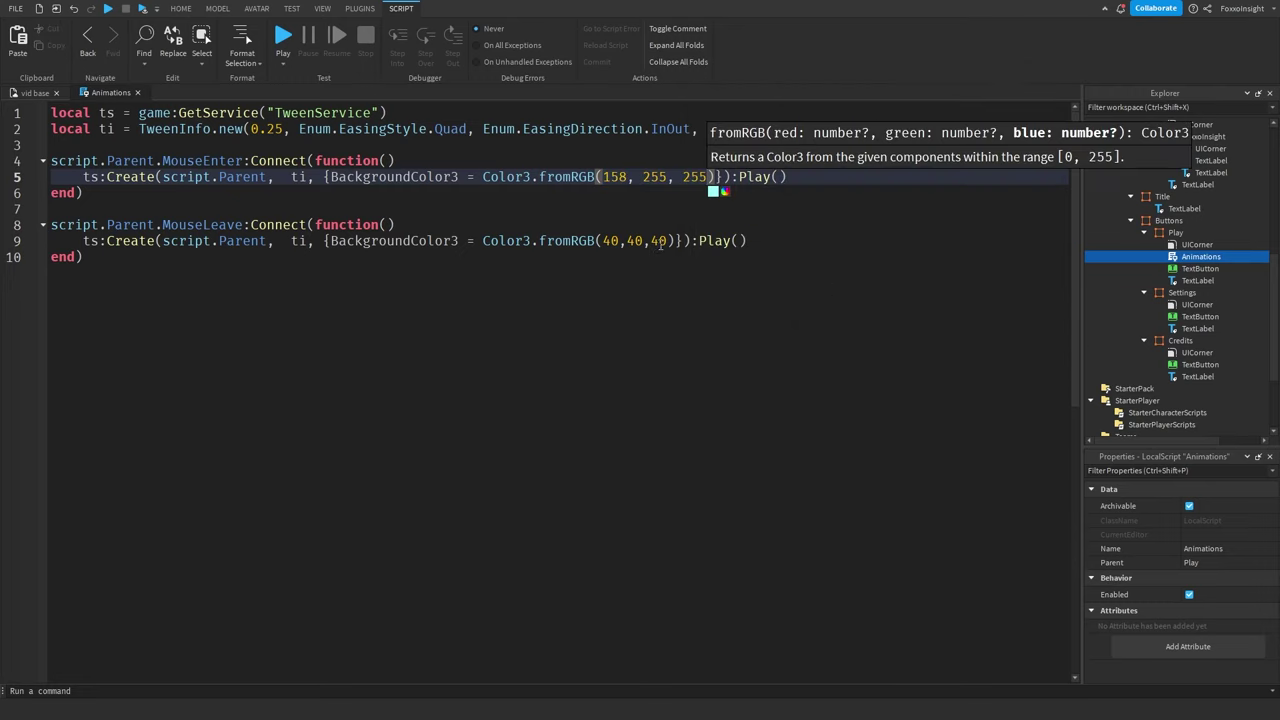
click(662, 243)
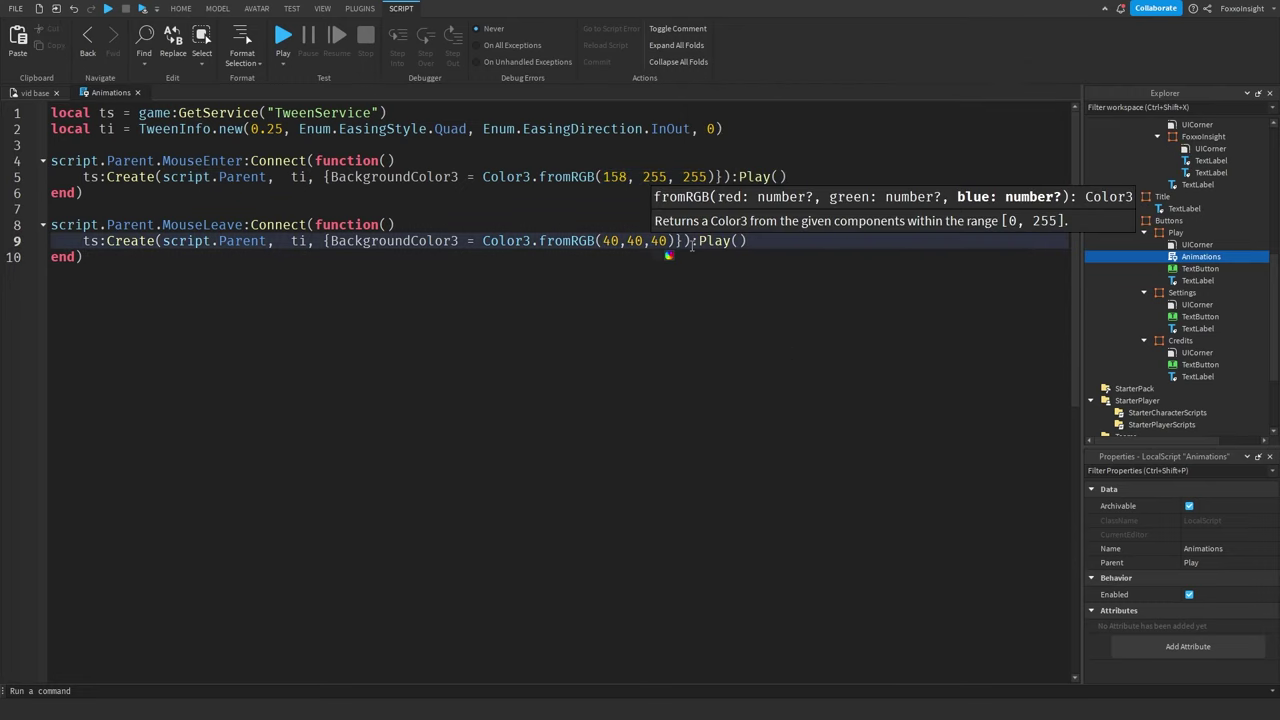
click(669, 256)
drag(720, 111, 997, 143)
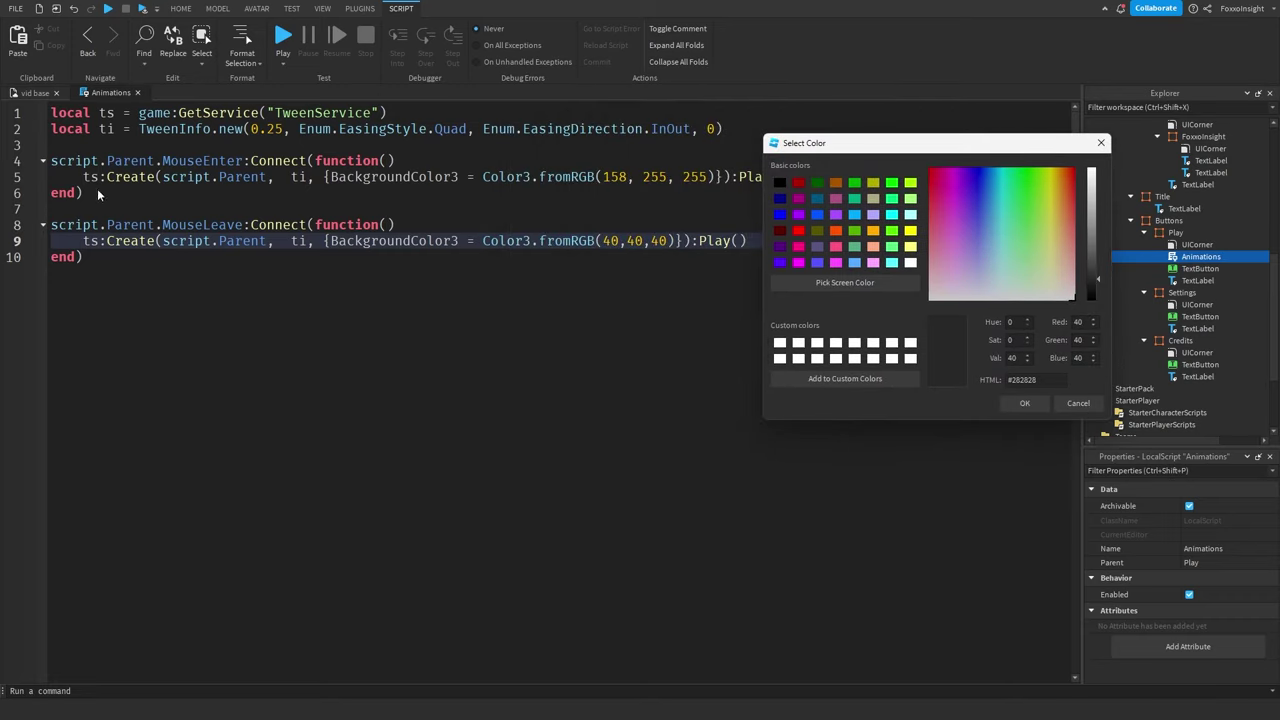
click(1070, 405)
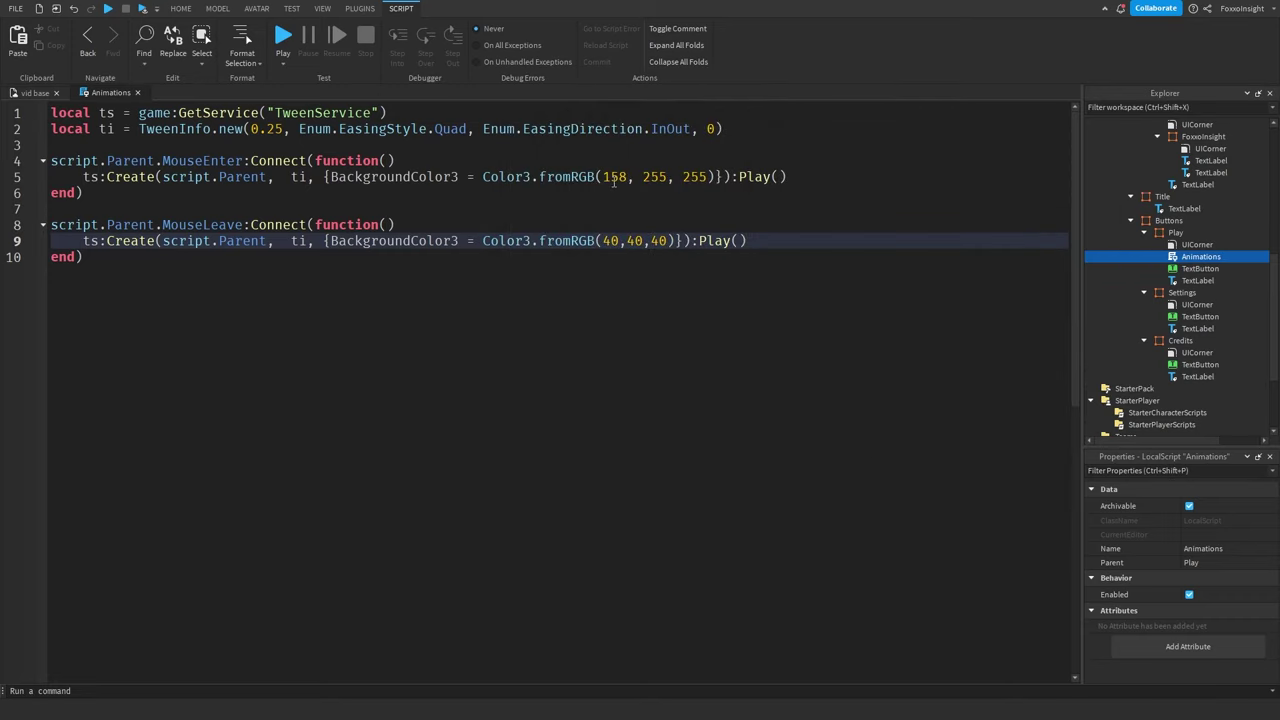
click(110, 194)
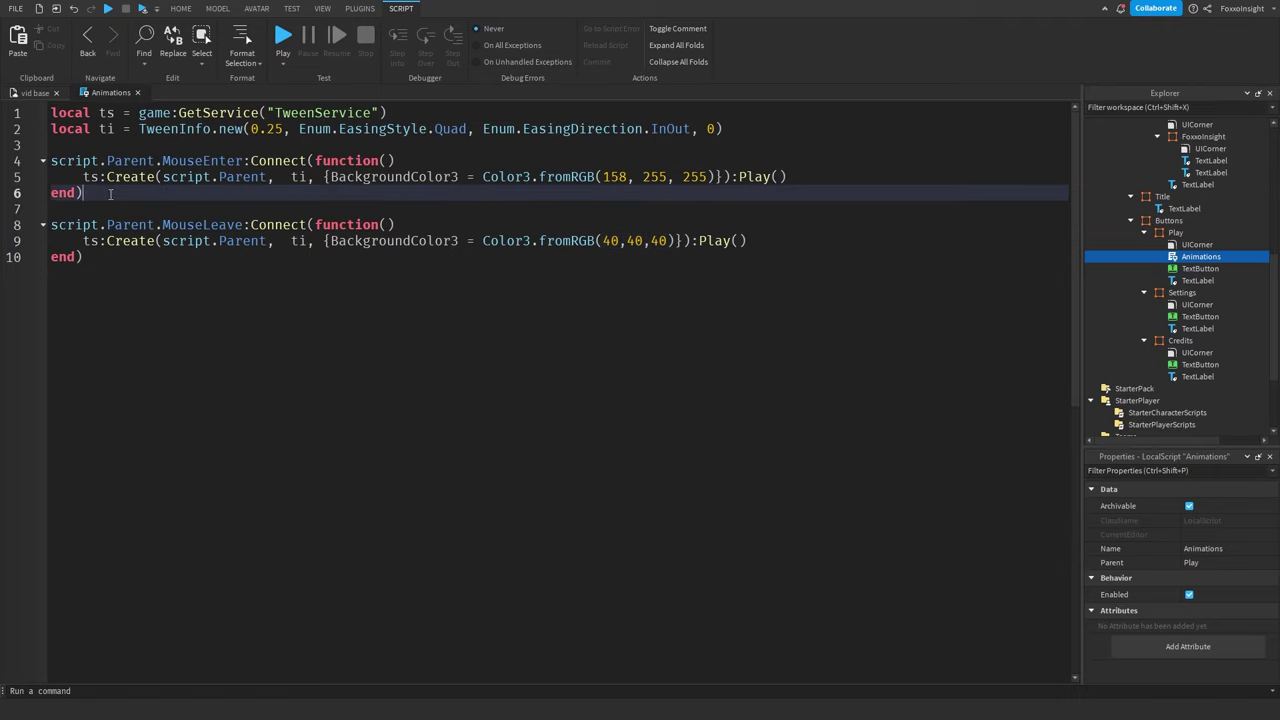
click(93, 263)
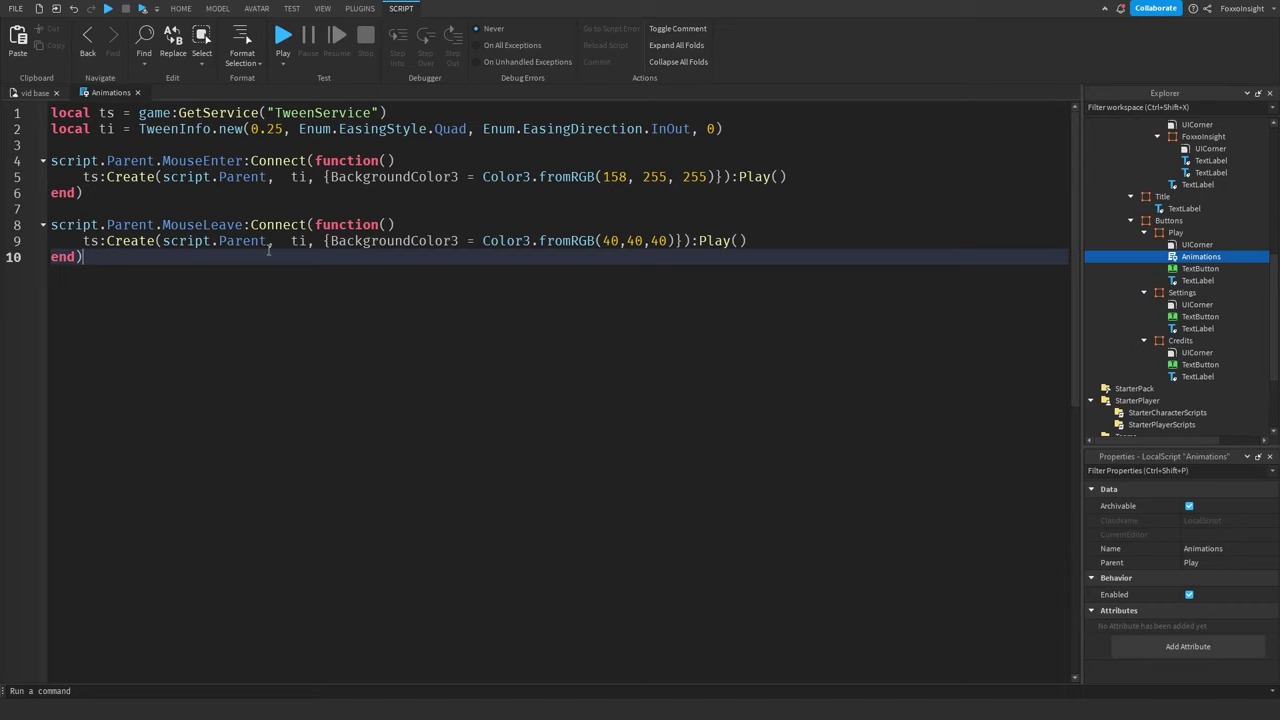
Use the colour picker to set the MouseEnter tween colour to white, 255, 255, 255.
click(652, 181)
click(670, 198)
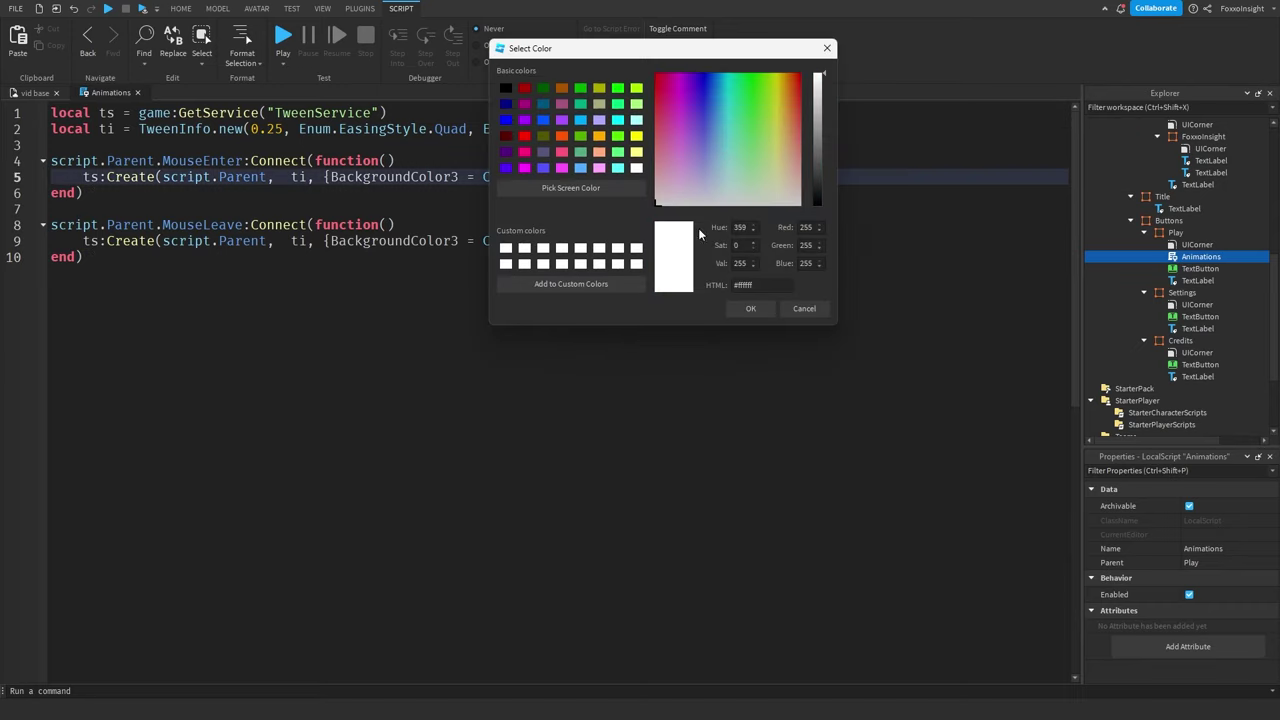
click(749, 305)
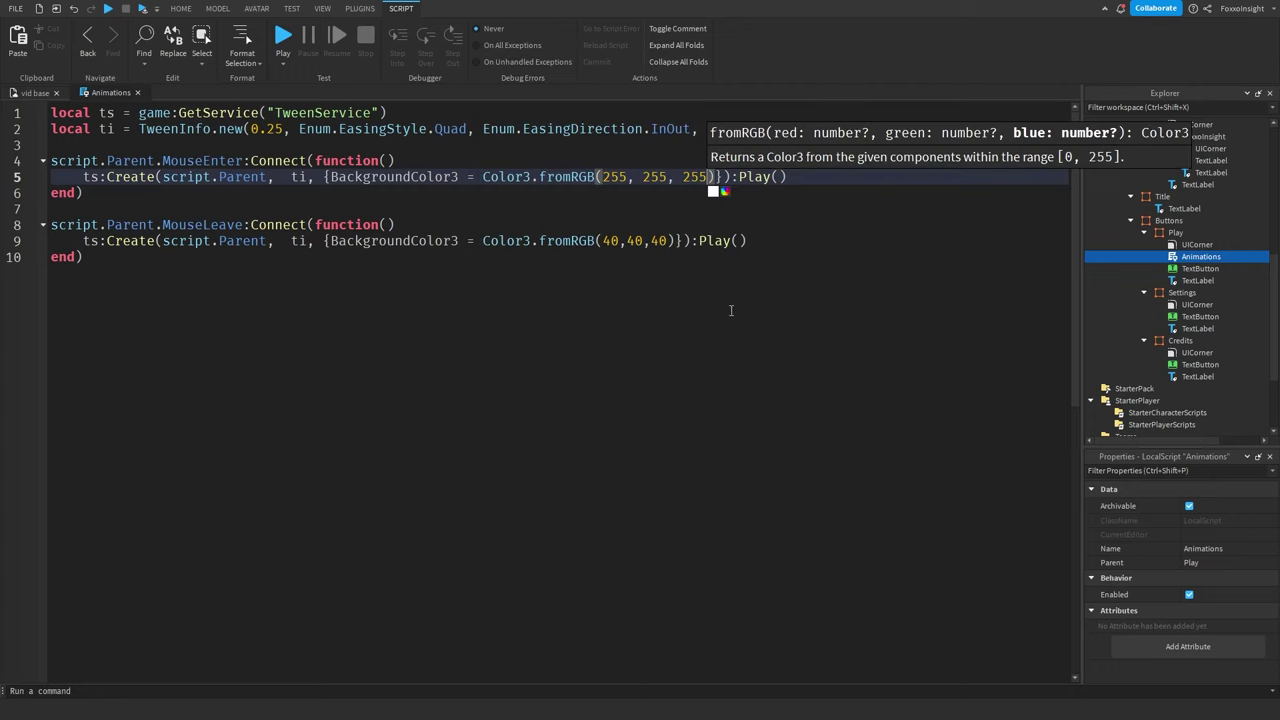
Use the colour picker to set the MouseLeave tween colour to light grey, 195, 195, 195.
click(617, 241)
click(632, 255)
drag(750, 144, 784, 134)
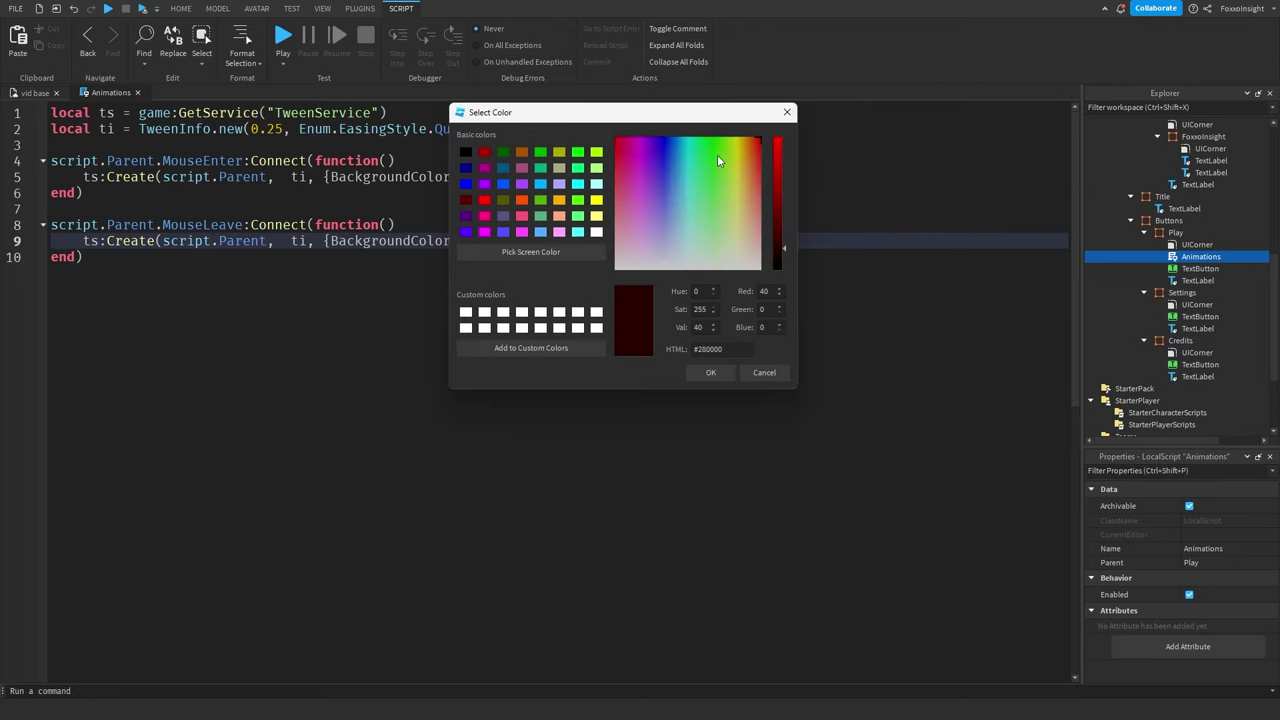
drag(717, 156, 615, 269)
click(772, 150)
drag(771, 153, 780, 174)
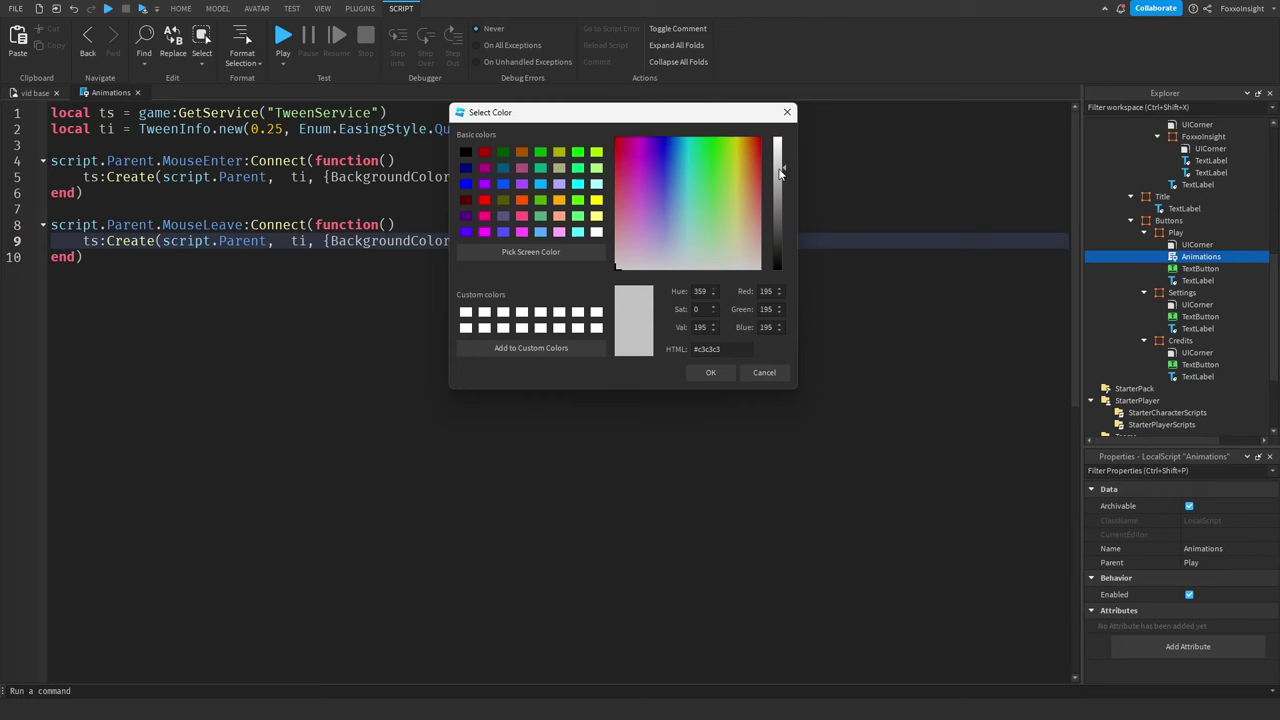
click(709, 372)
Undo all colour picker changes to the MouseEnter and MouseLeave tweens.
key(ctrl+z)
key(ctrl+z)
key(ctrl+z)
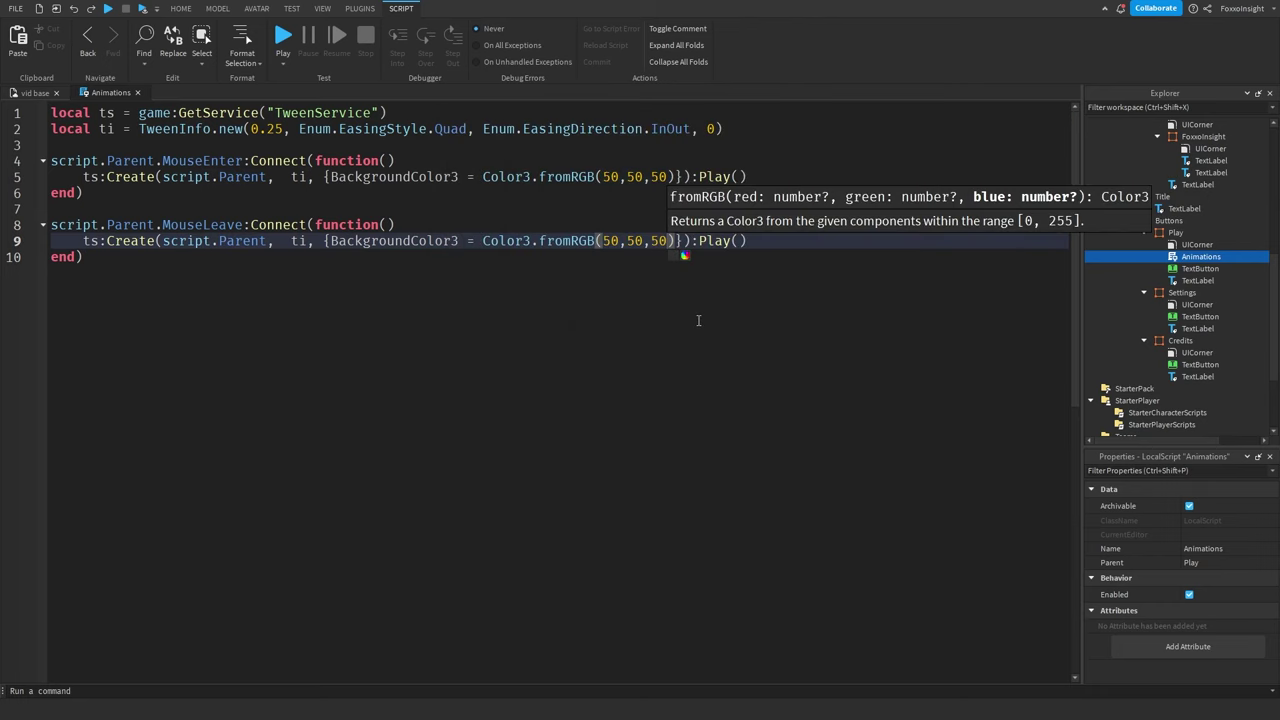
key(ctrl+z)
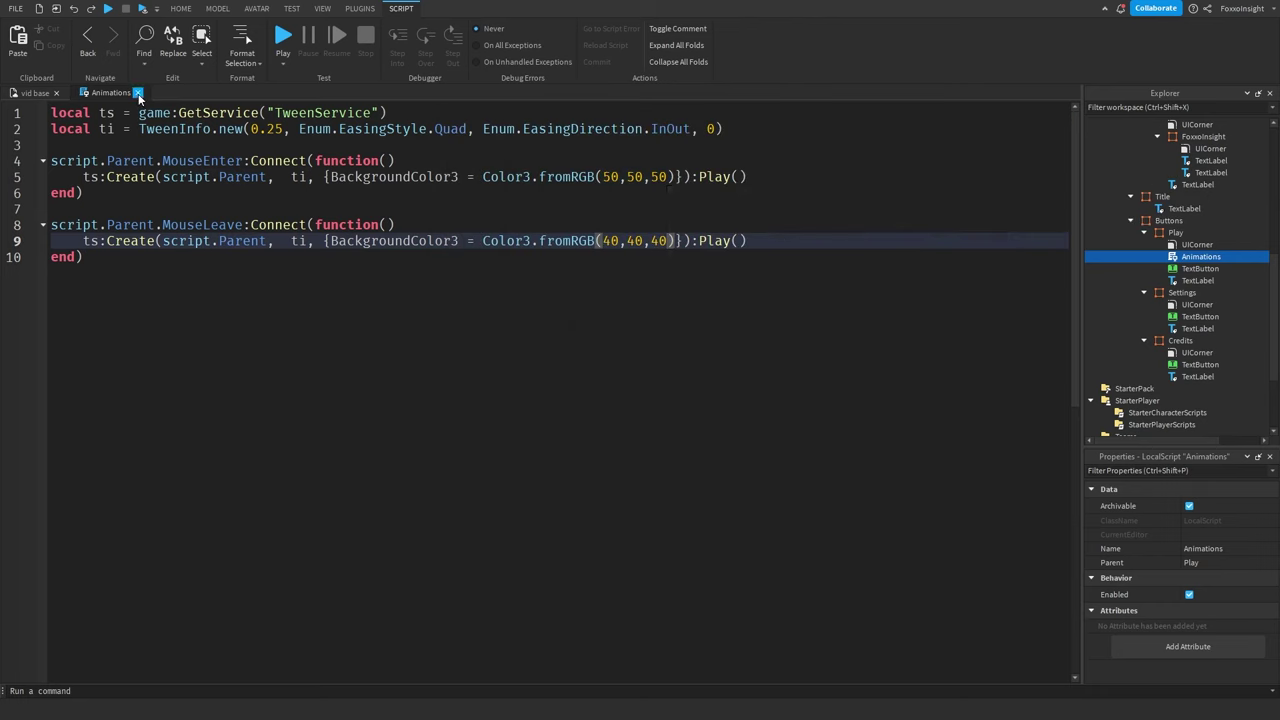
Close the Animations script and copy it from the Play frame into the Settings and Credits button frames.
click(137, 92)
click(1190, 244)
click(1200, 256)
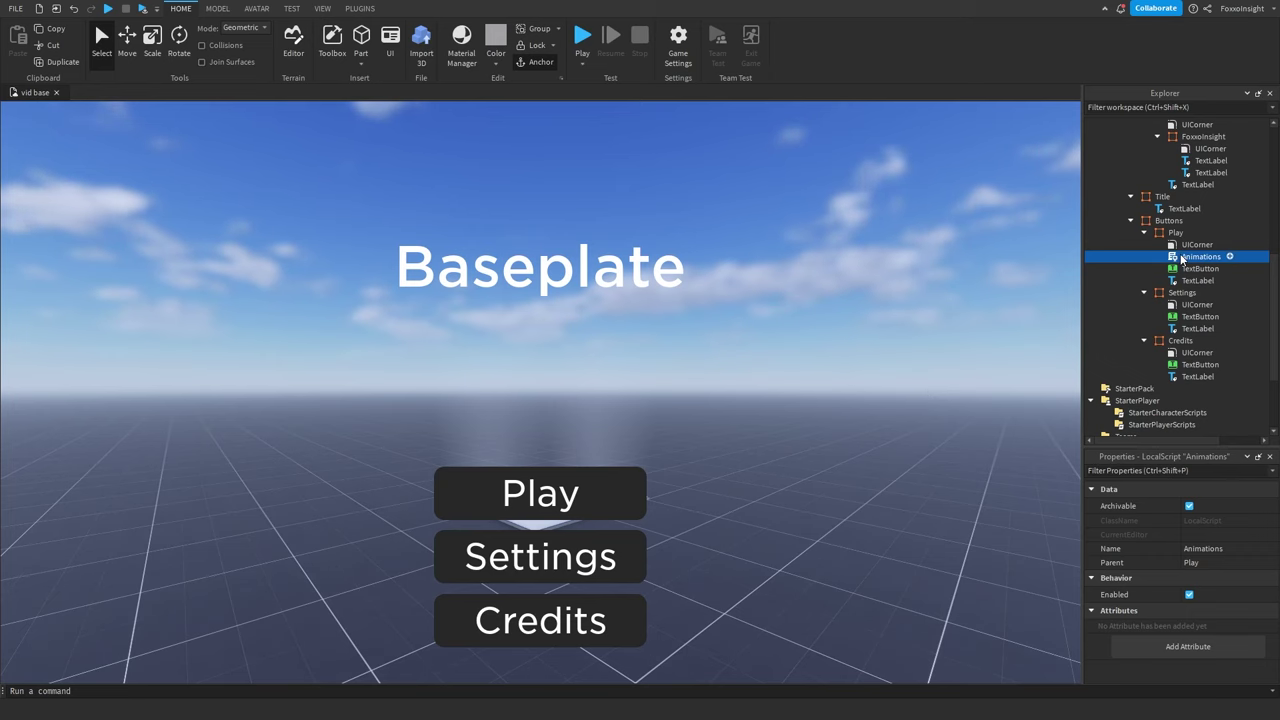
click(1182, 292)
ctrl+click(1176, 341)
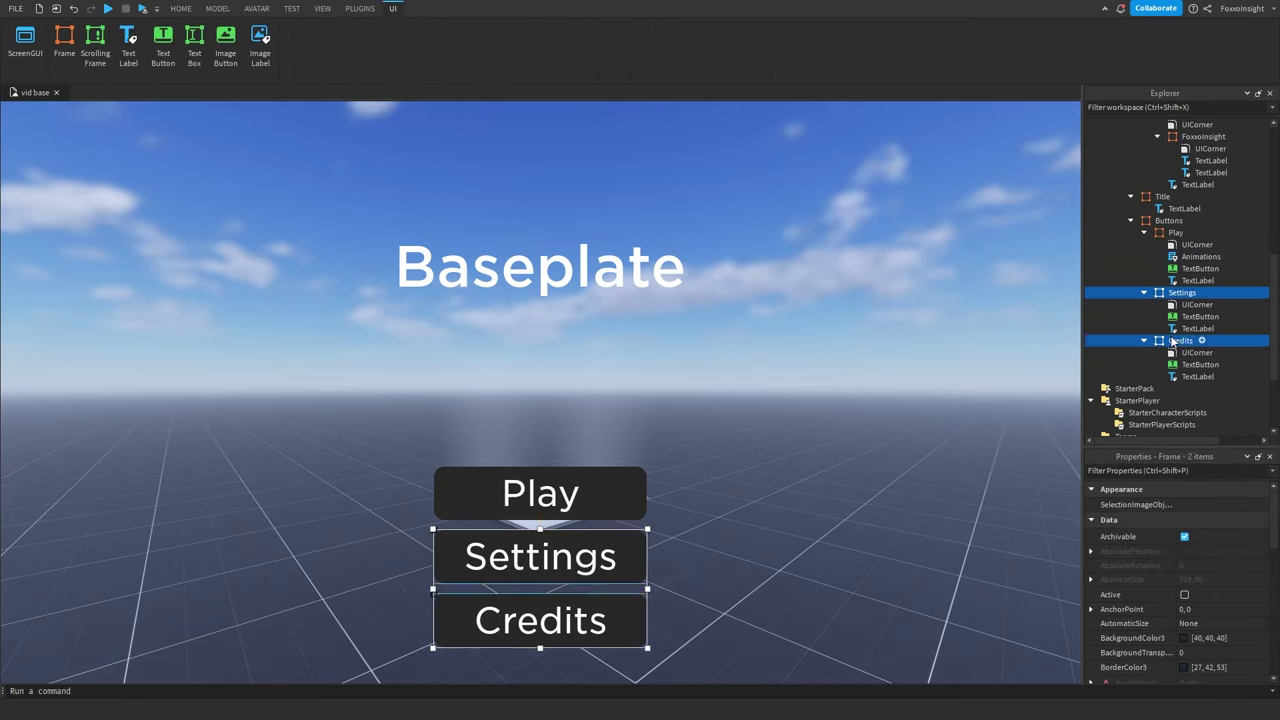
key(ctrl+shift+v)
click(915, 417)
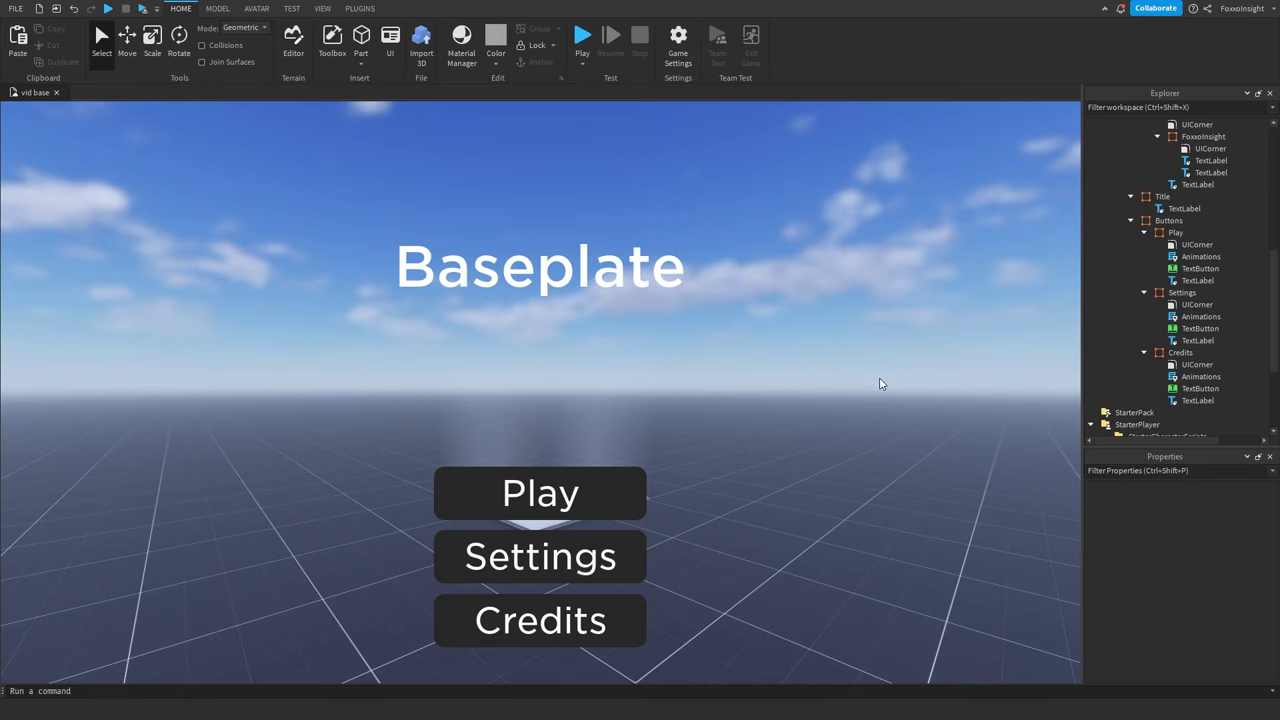
Add a LocalScript to the Settings frame's TextButton and clear its default code.
scroll(1200, 350, down, 1)
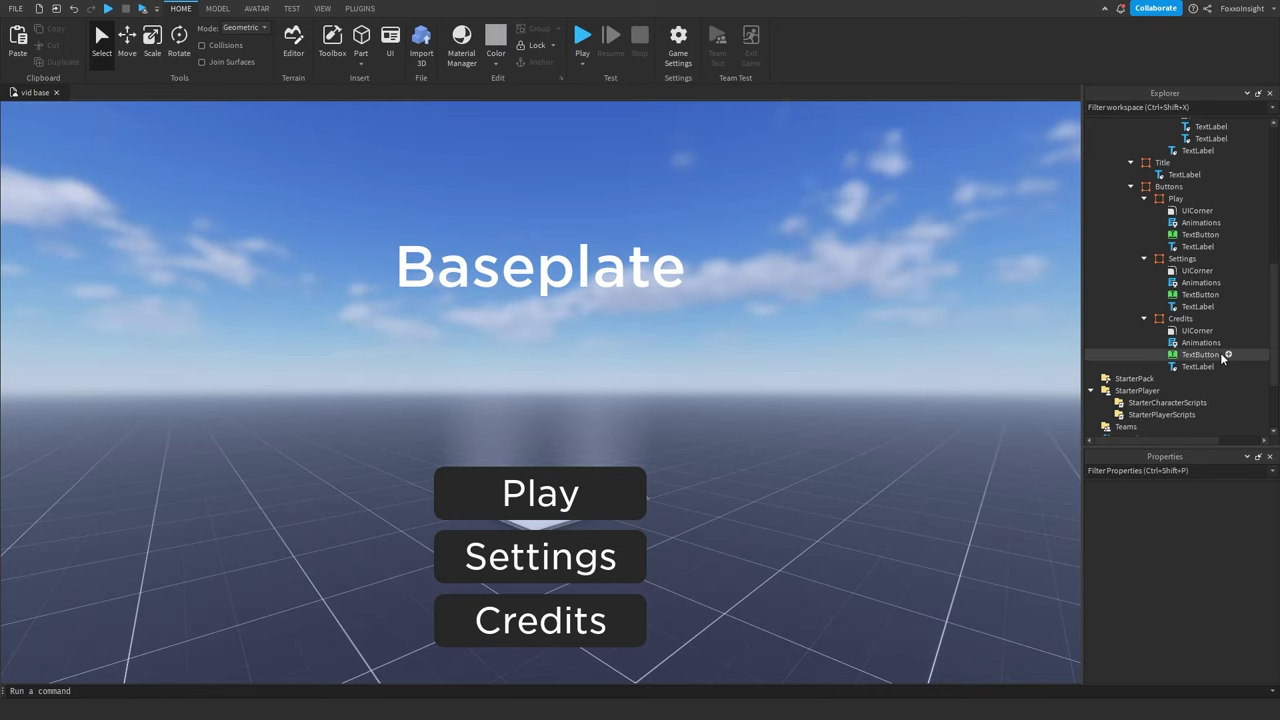
click(1229, 295)
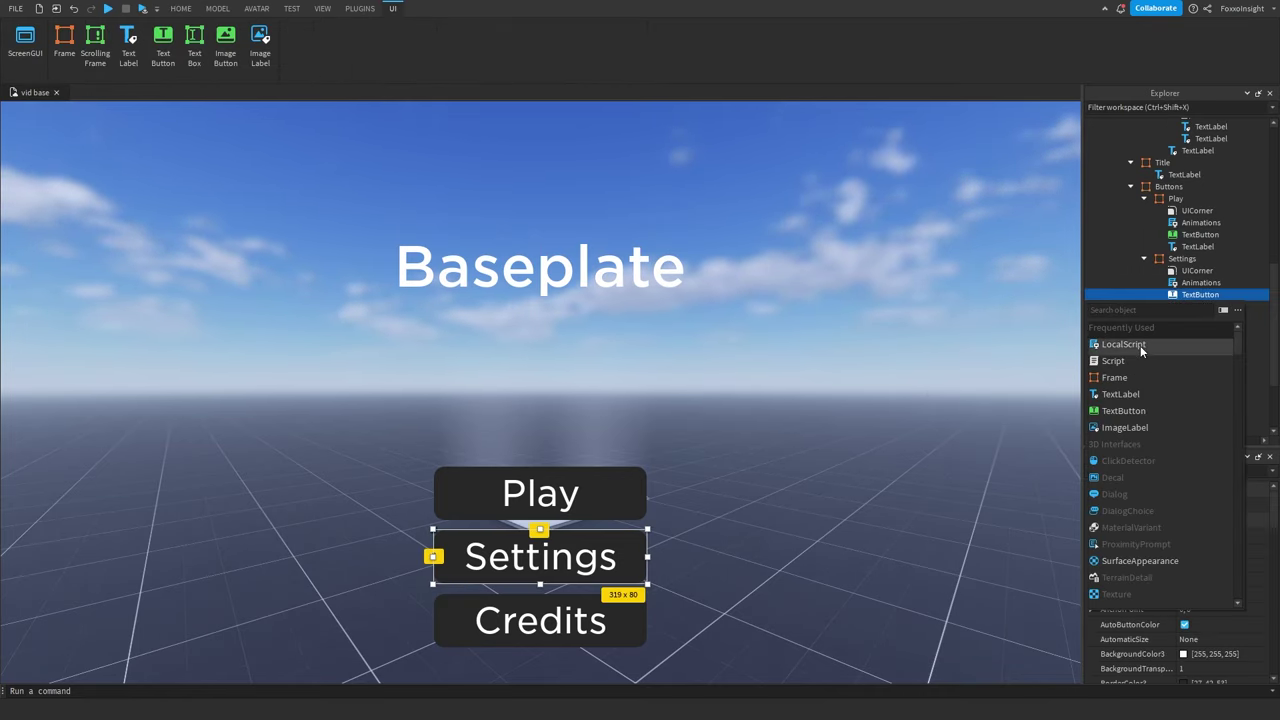
click(1140, 345)
key(ctrl+a)
key(BackSpace)
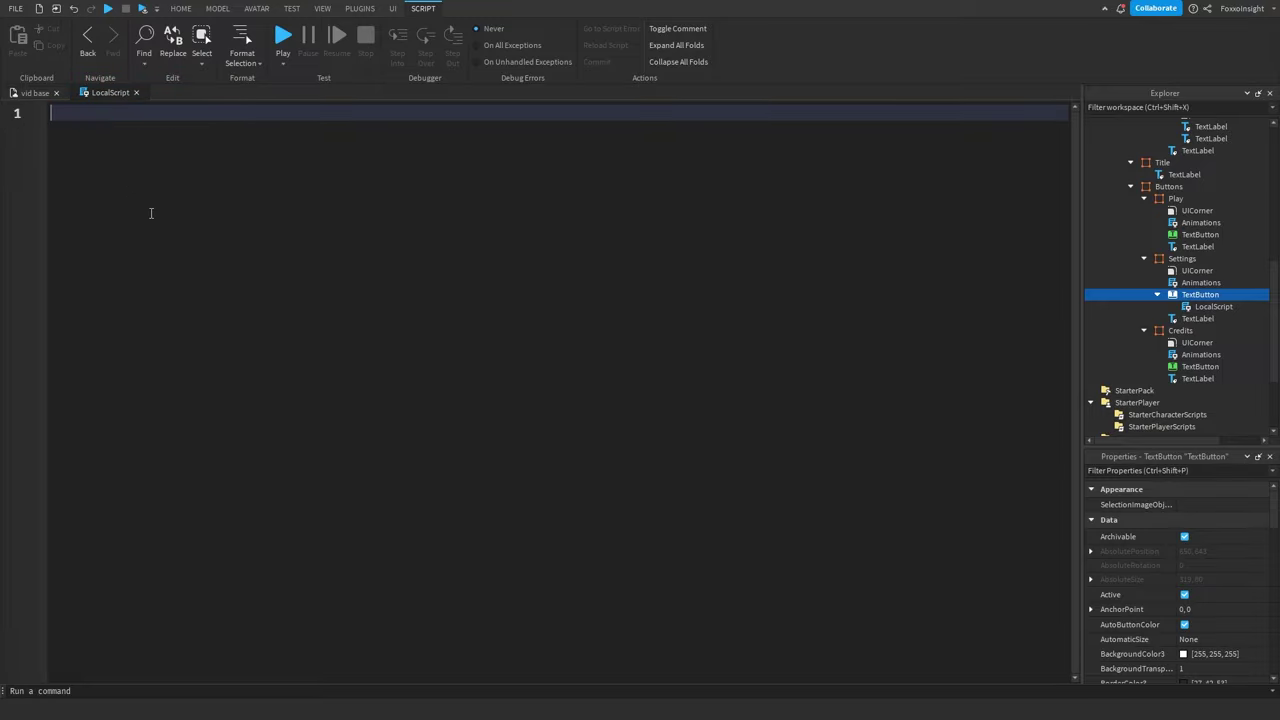
Connect a new function to script.Parent.MouseButton1Click in the Settings button's LocalScript.
text(script.Parent.MouseButton1Click:Connect(function())
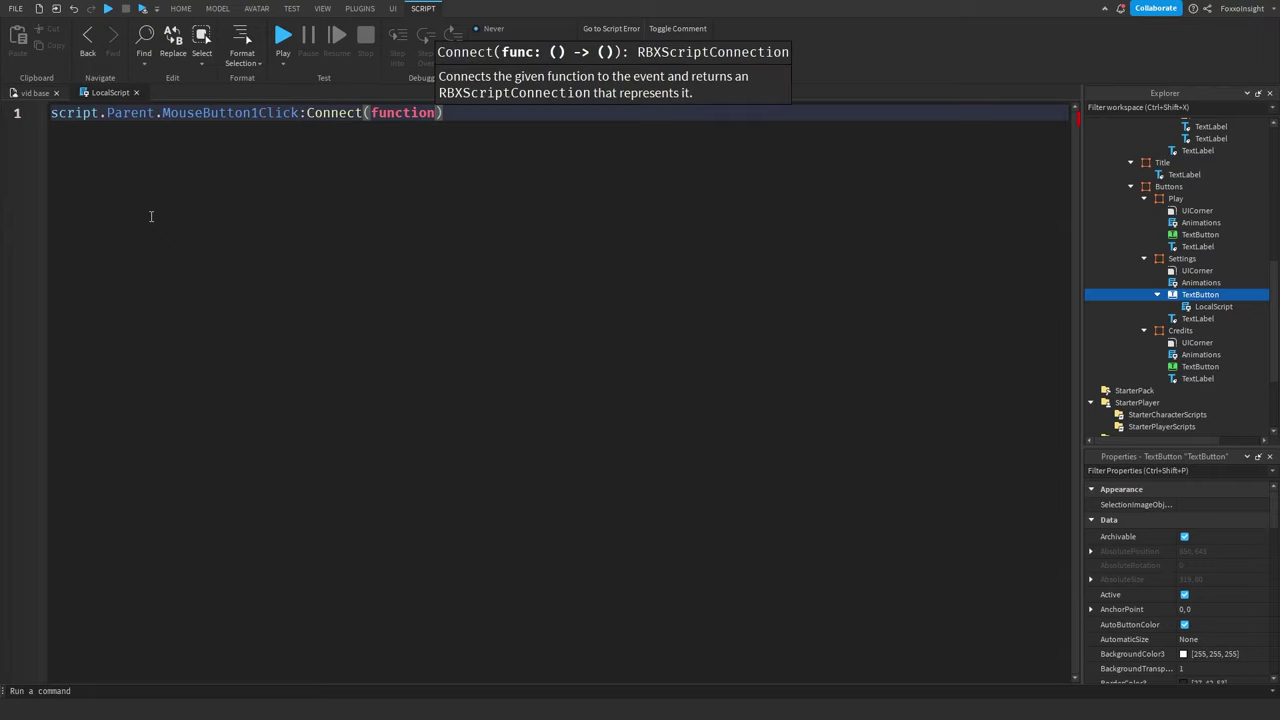
key(Return)
text(script.parent.Parent)
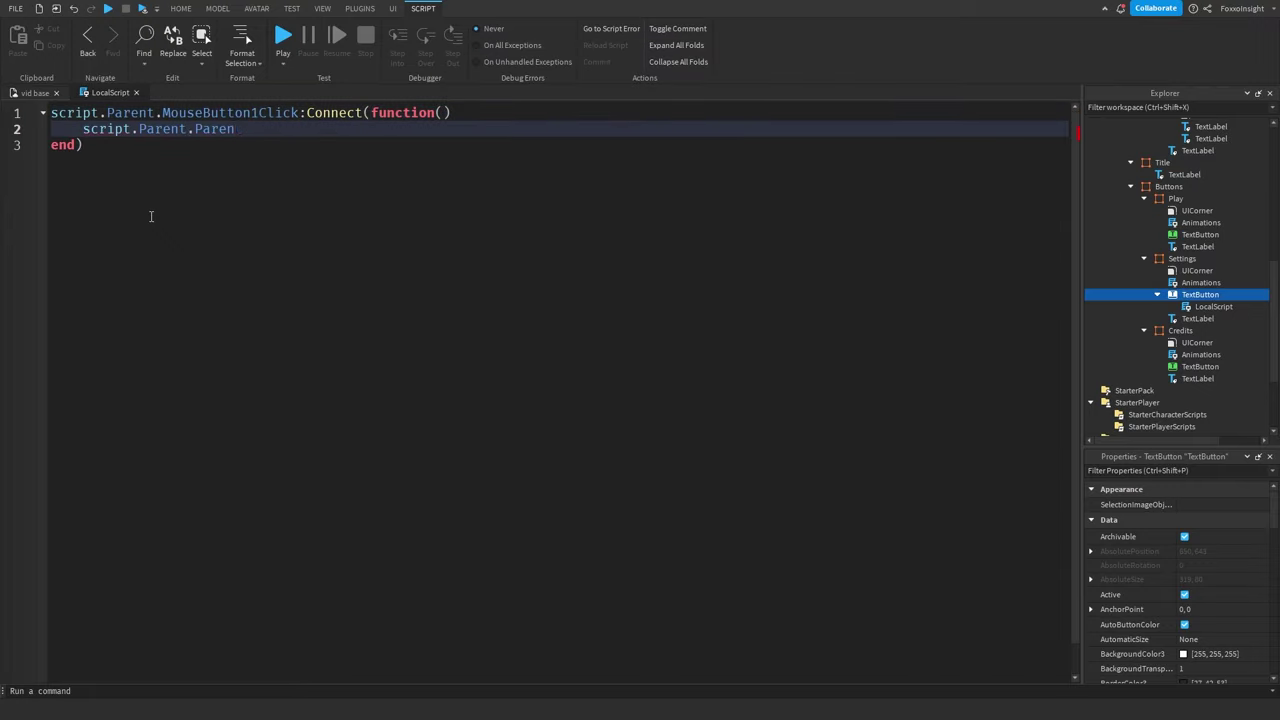
key(BackSpace)
key(BackSpace)
key(BackSpace)
key(BackSpace)
key(BackSpace)
key(BackSpace)
key(BackSpace)
key(BackSpace)
key(BackSpace)
key(BackSpace)
key(BackSpace)
key(BackSpace)
key(BackSpace)
key(BackSpace)
key(BackSpace)
key(BackSpace)
key(BackSpace)
key(BackSpace)
key(BackSpace)
Start a for i, v in pairs() loop in the handler and declare local buttons = script.Parent.Parent.Parent:GetDescendants() above the handler.
text(for i, v in pairs() do)
click(50, 112)
key(Return)
key(Return)
key(Up)
key(Up)
text(local buttons)
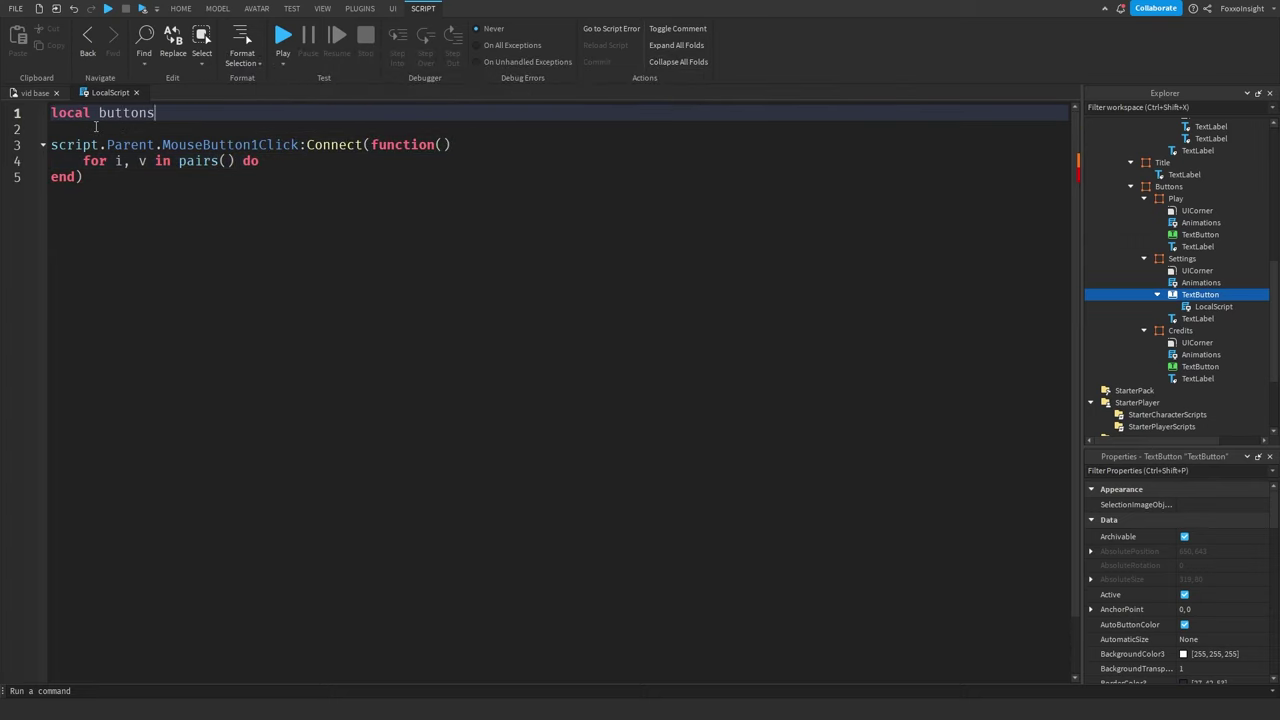
text( = )
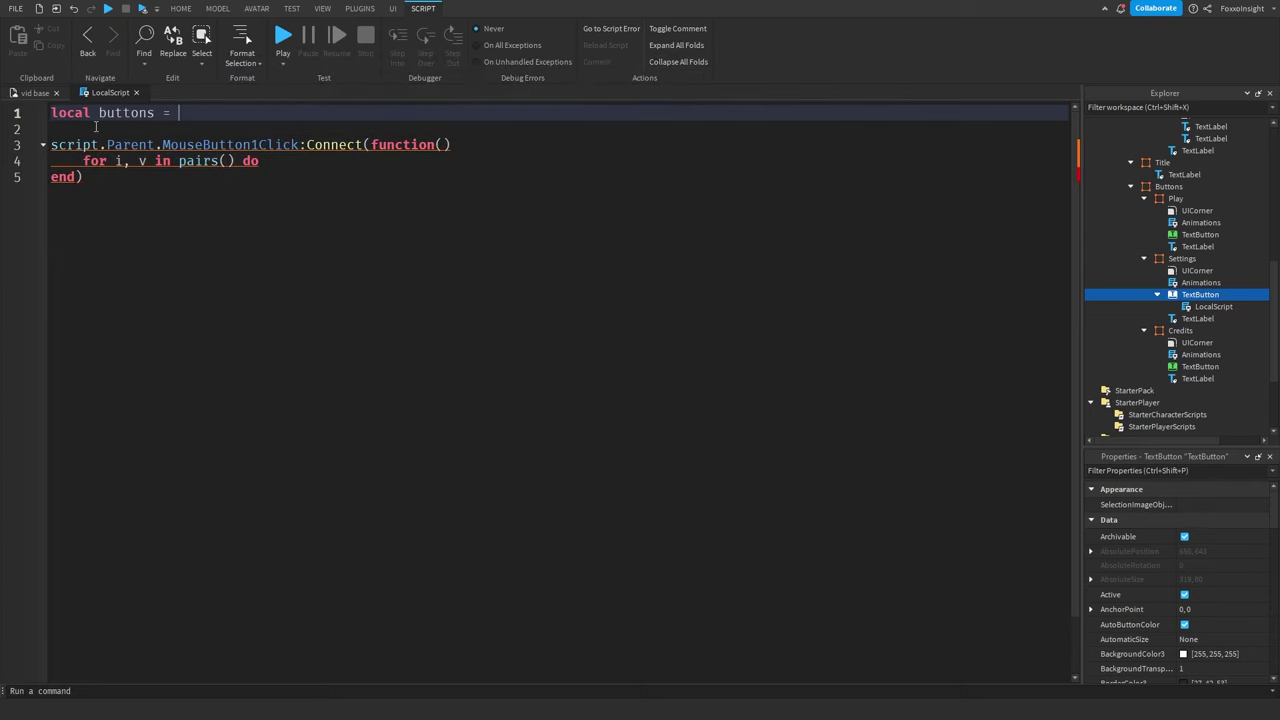
text(script.Parent.Parent.Parent:GetDescendants())
Pass buttons to the loop's pairs() call and complete the loop block with its end.
click(228, 161)
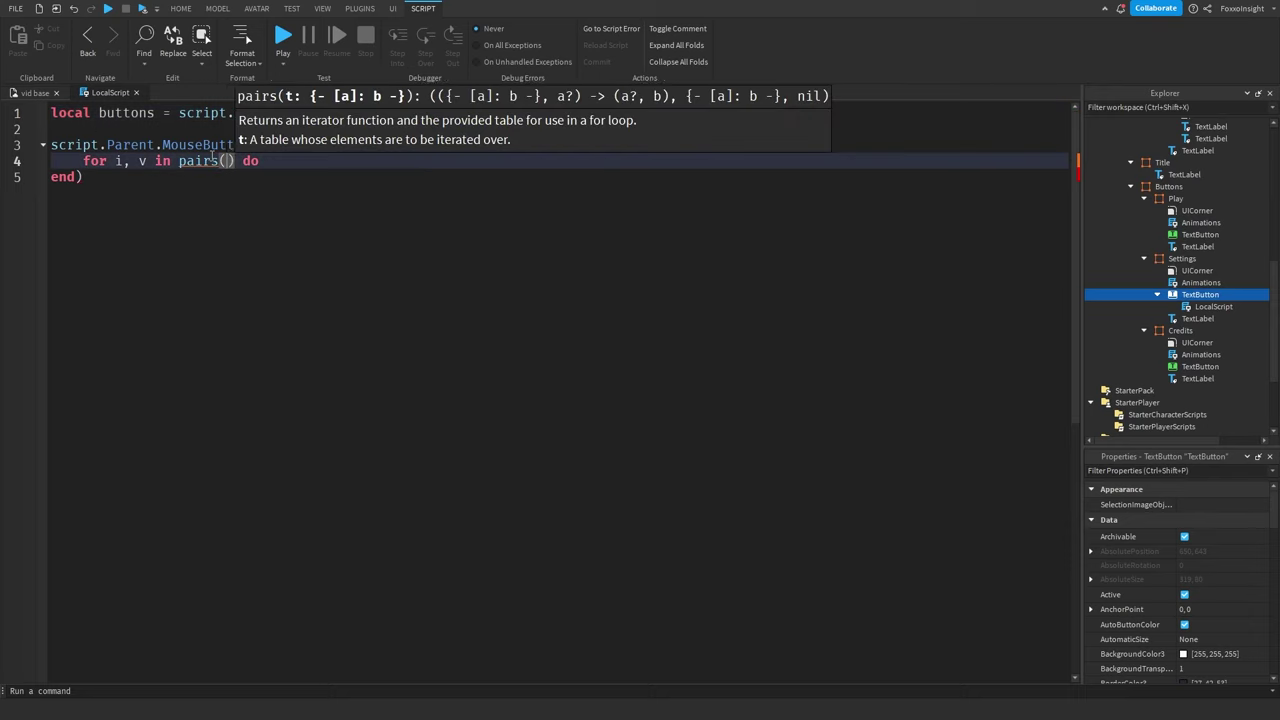
text(buttons)
click(340, 161)
key(Return)
Inside the loop, add an if v:IsA("TextButton") check that sets v.Visible = false.
text(if v:IsA)
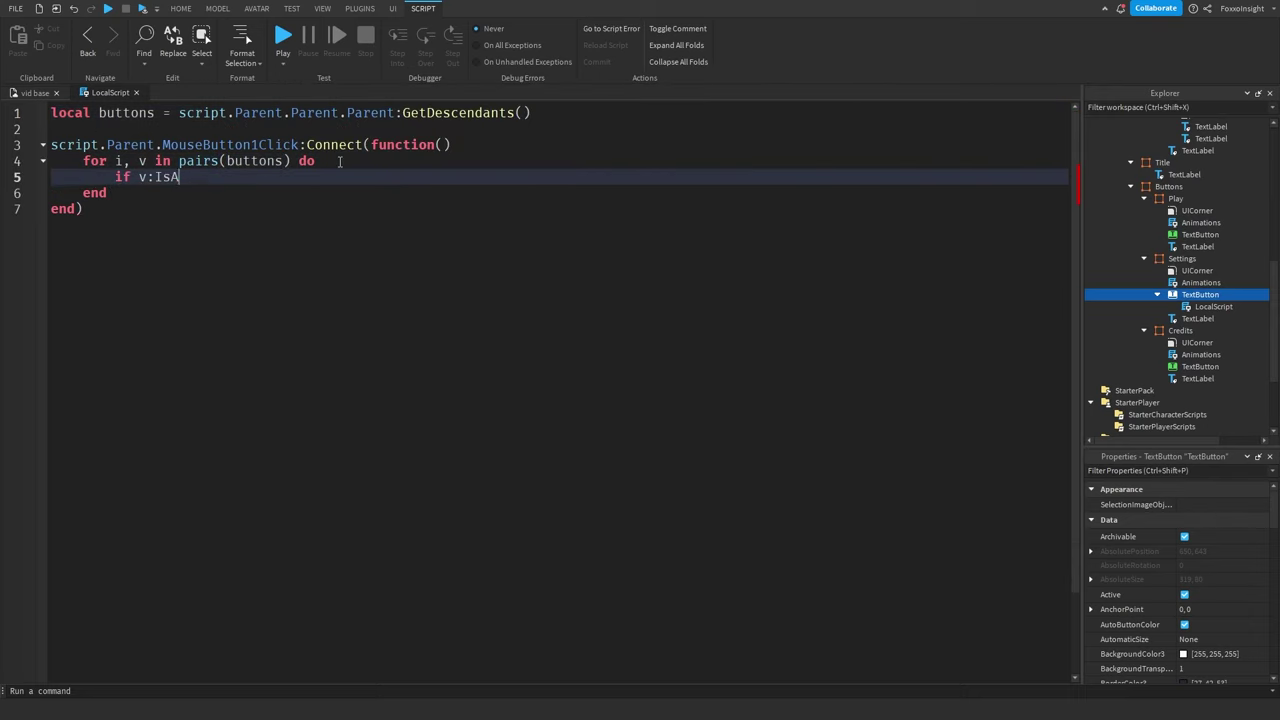
text(("TextButton") then)
key(Return)
text(v.Visible = fa)
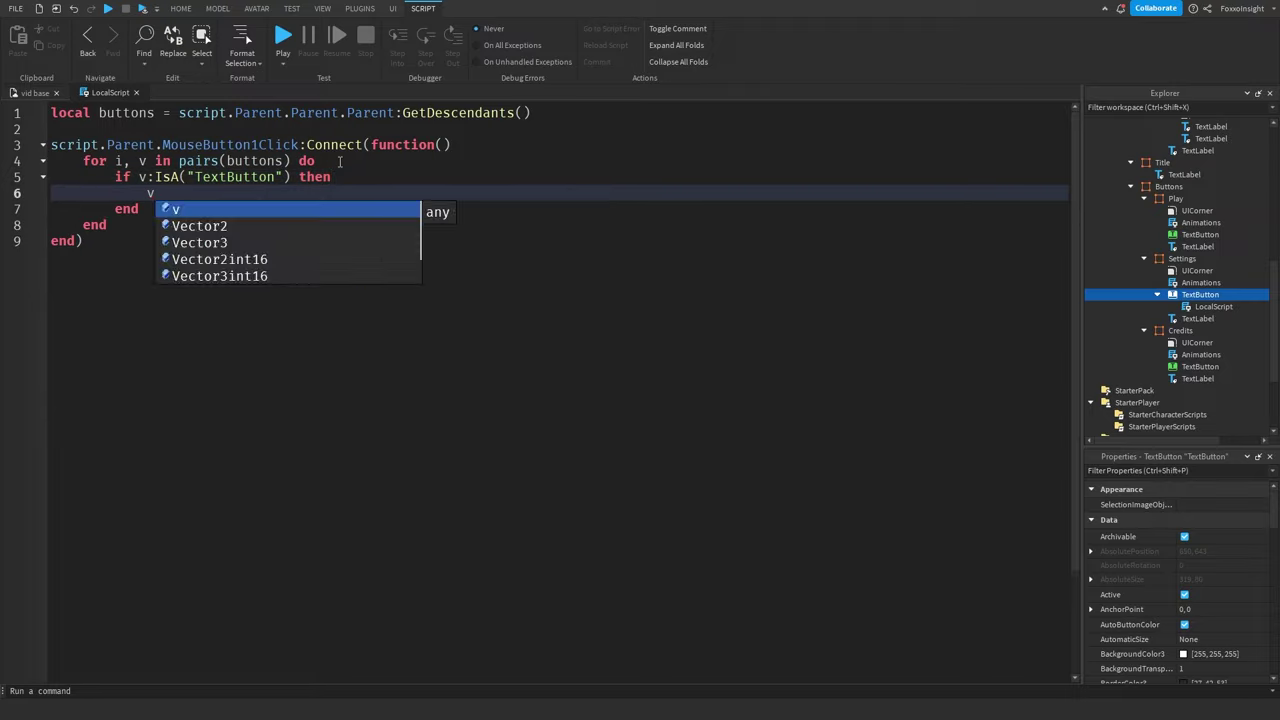
key(Tab)
Below the loop, add script.Parent.Parent.Parent:TweenPosition(UDim2.new(), "InOut", "Quad", 1, true).
click(125, 230)
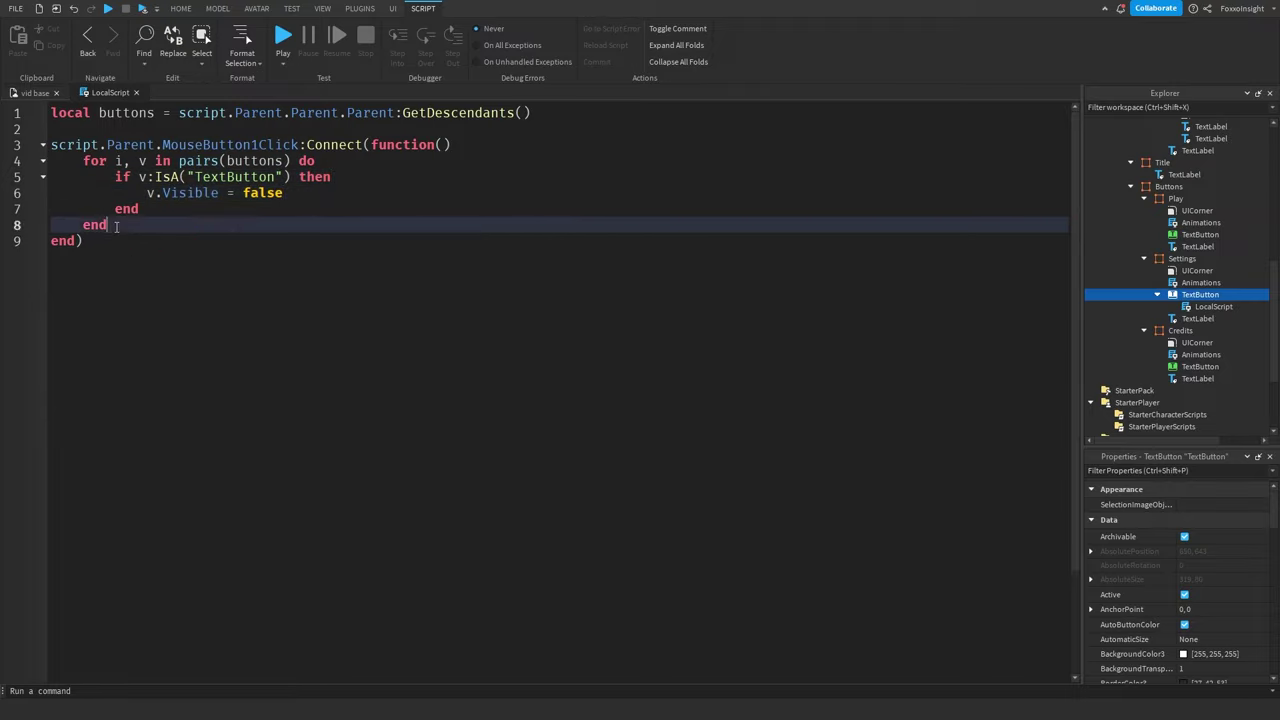
key(Return)
key(Return)
text(script.Parent.Parent.Parent:TweenPosition()
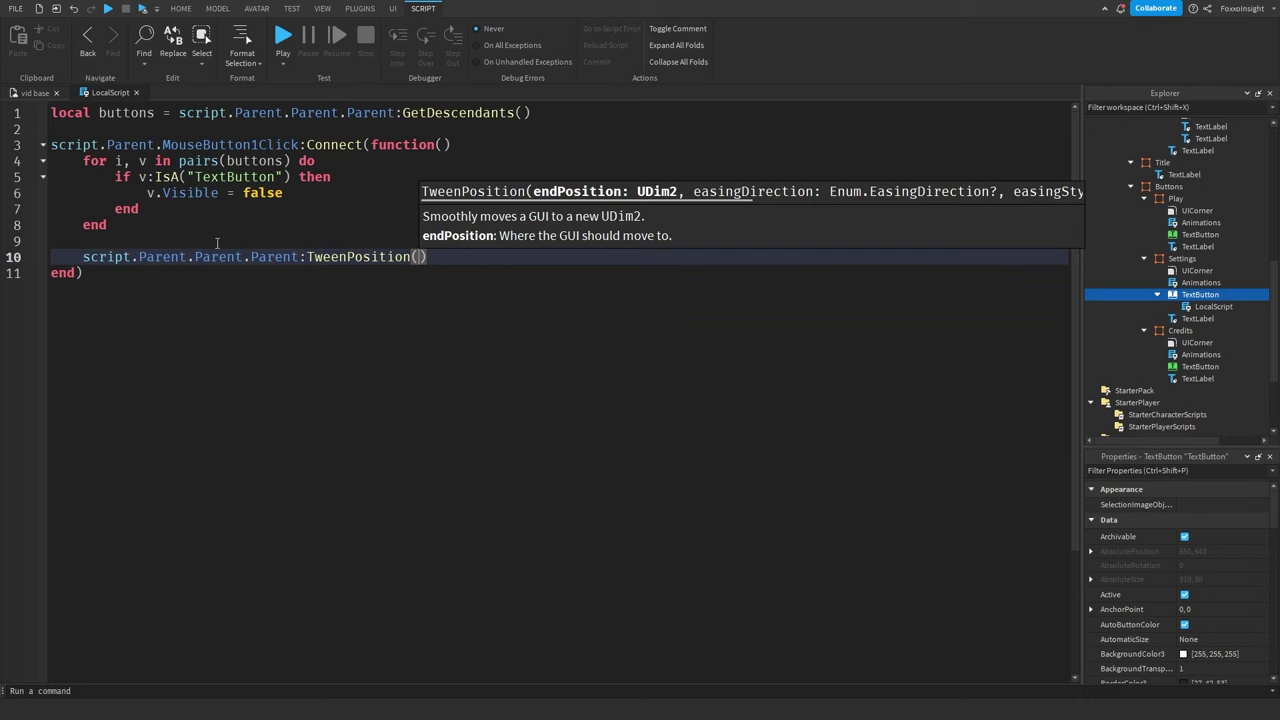
text(UDim2.new(), ")
text(InOut", "Quad)
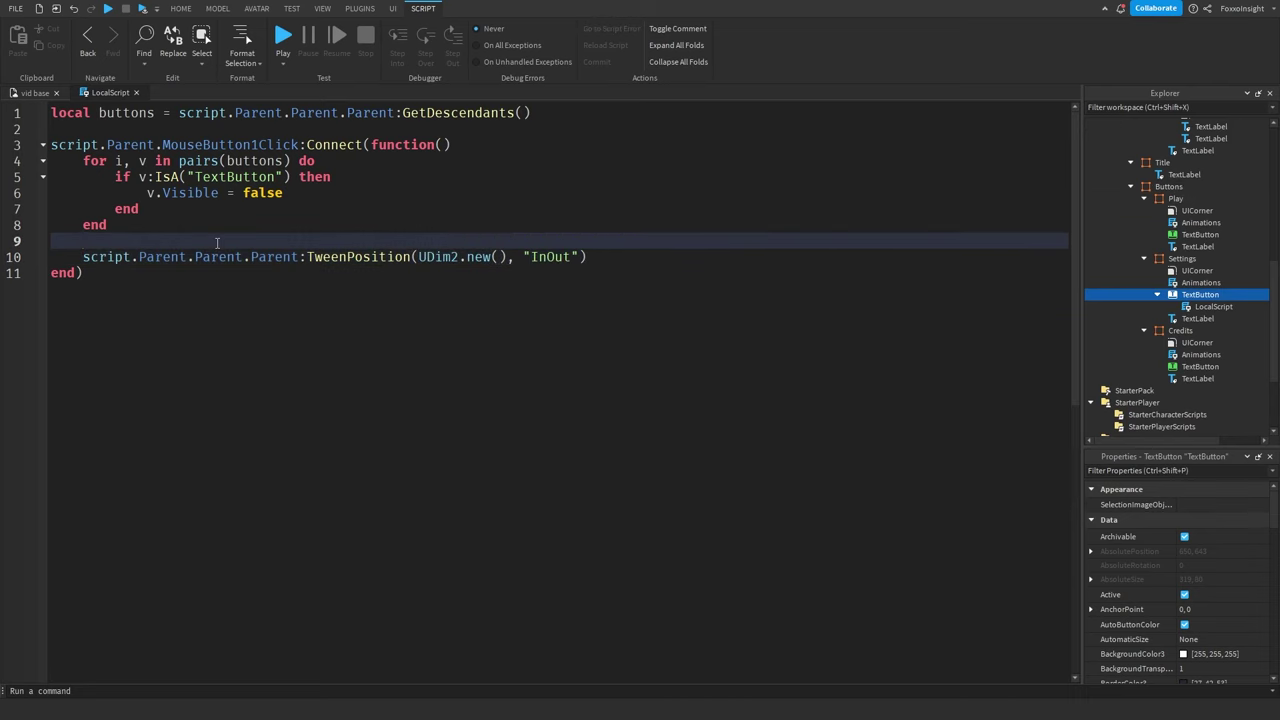
text(, 0.2)
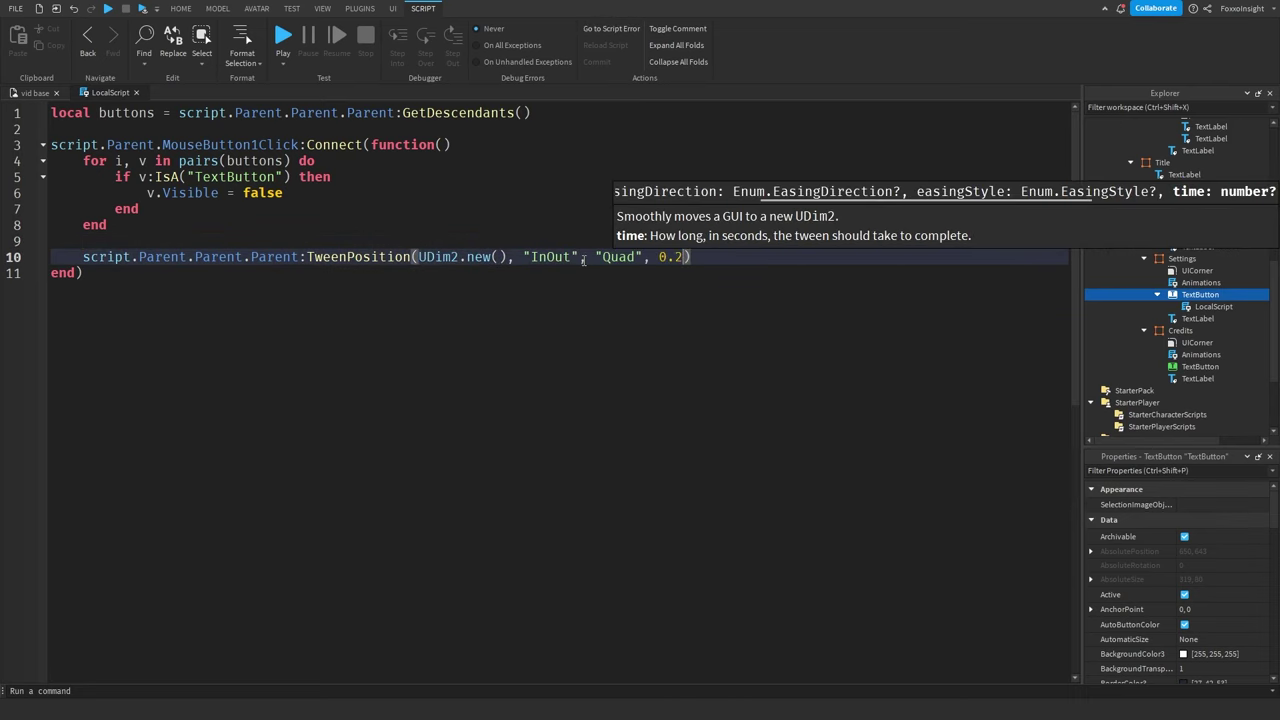
key(BackSpace)
key(BackSpace)
key(BackSpace)
text(1, true)
Duplicate the TweenPosition line and retarget the copy to script.Parent.Parent.Parent.Parent.Title.
drag(733, 256, 83, 257)
key(ctrl+c)
click(725, 258)
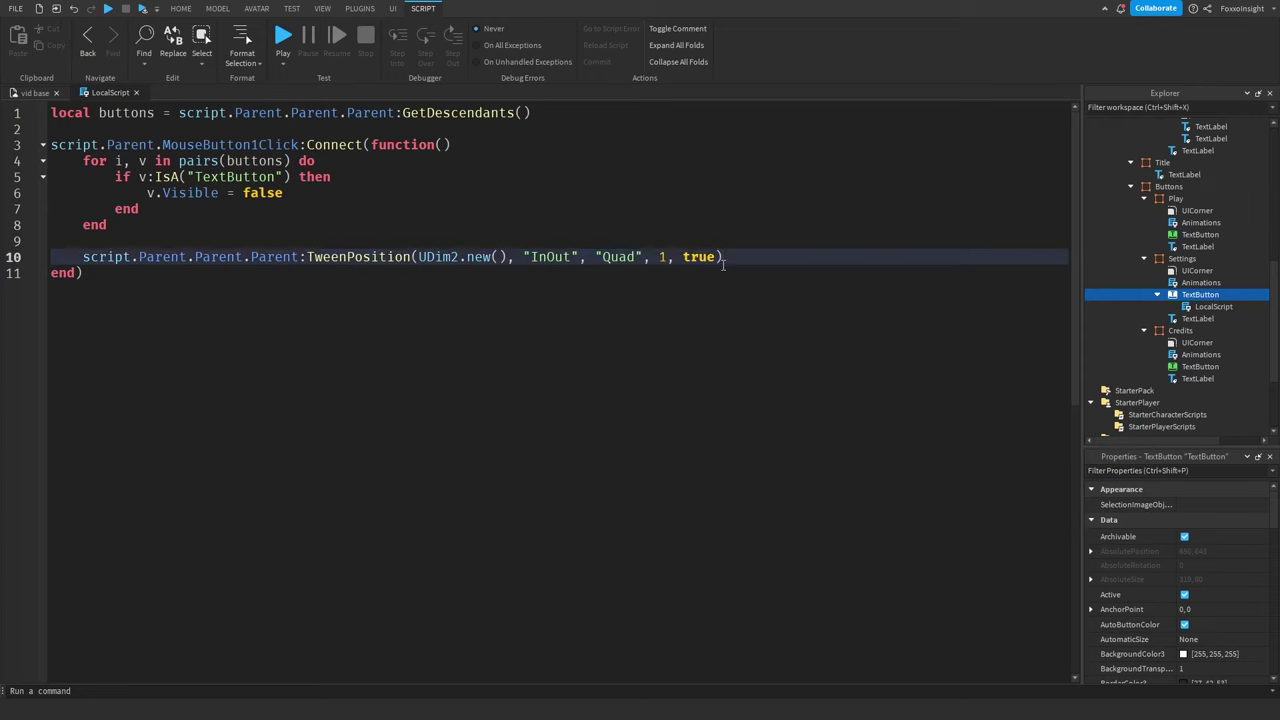
key(Return)
key(ctrl+v)
click(298, 272)
text(.Parent.Title)
key(End)
Add a wait(1) call beneath the two TweenPosition lines, separated by a blank line.
key(Return)
key(Return)
text(wait(1))
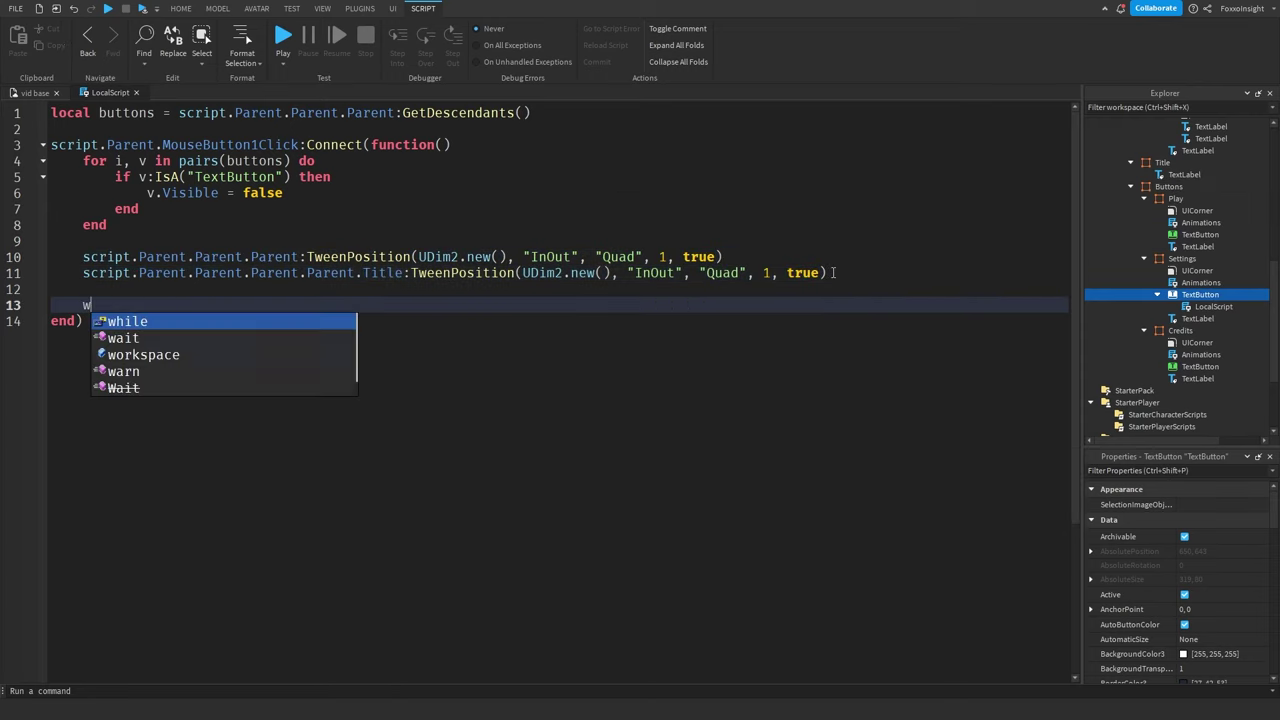
Add a copy of the tween after the wait, targeting Parent.Popups.SettingsPopup with the end position UDim2.new(0,0,0,0).
key(Return)
key(Return)
key(ctrl+v)
click(300, 337)
text(.Parent.Popups.SettingsPopup)
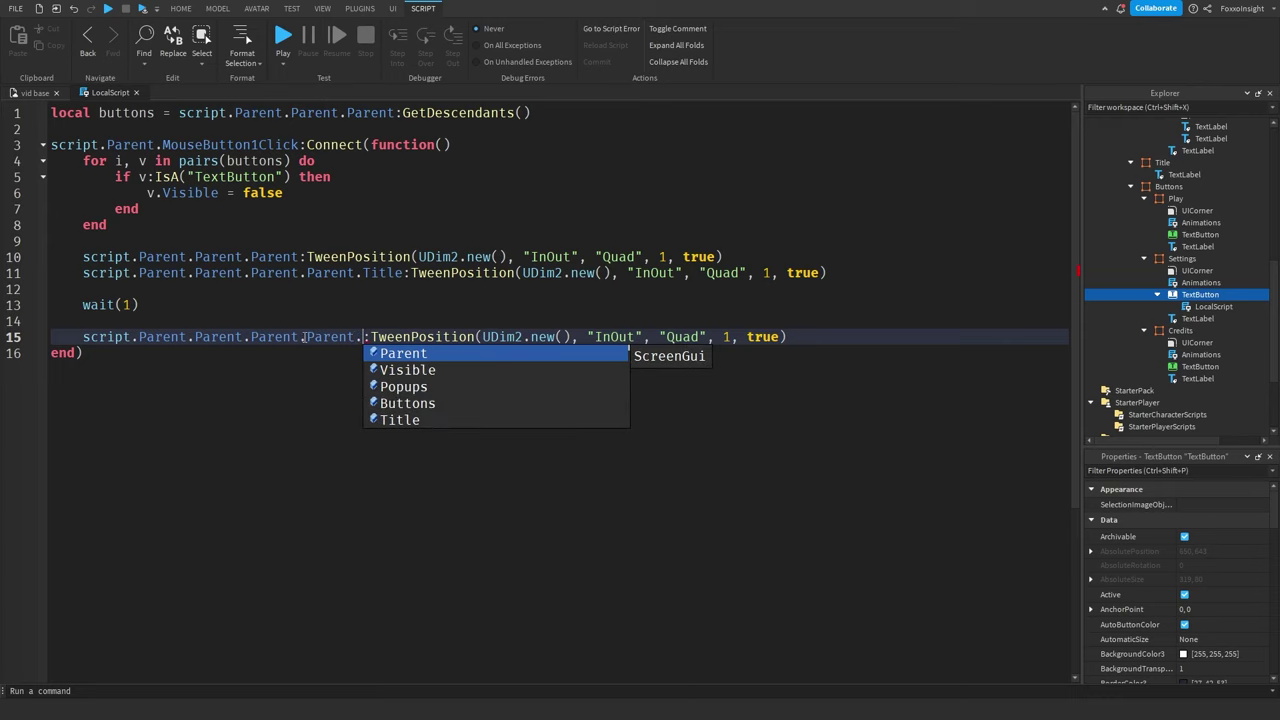
click(717, 337)
text(0,0,0,0)
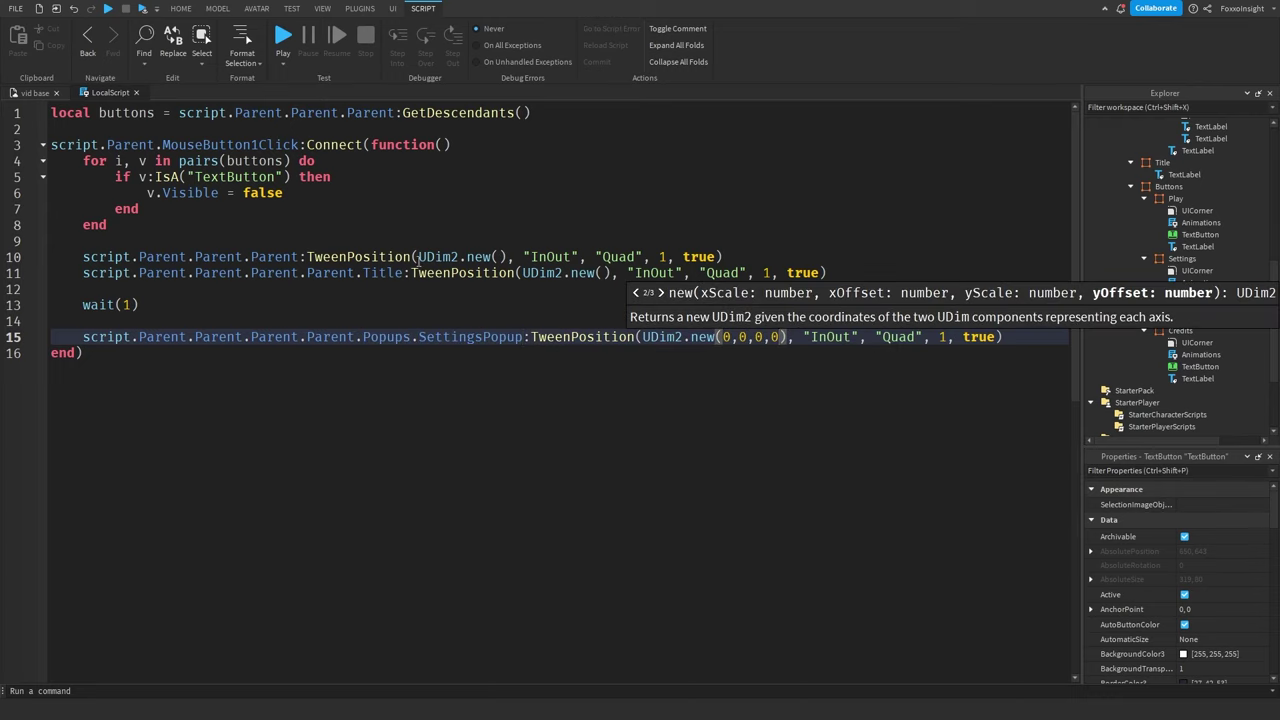
View the Buttons frame's Position in the menu layout and return to the Settings button's LocalScript.
click(296, 225)
key(Down)
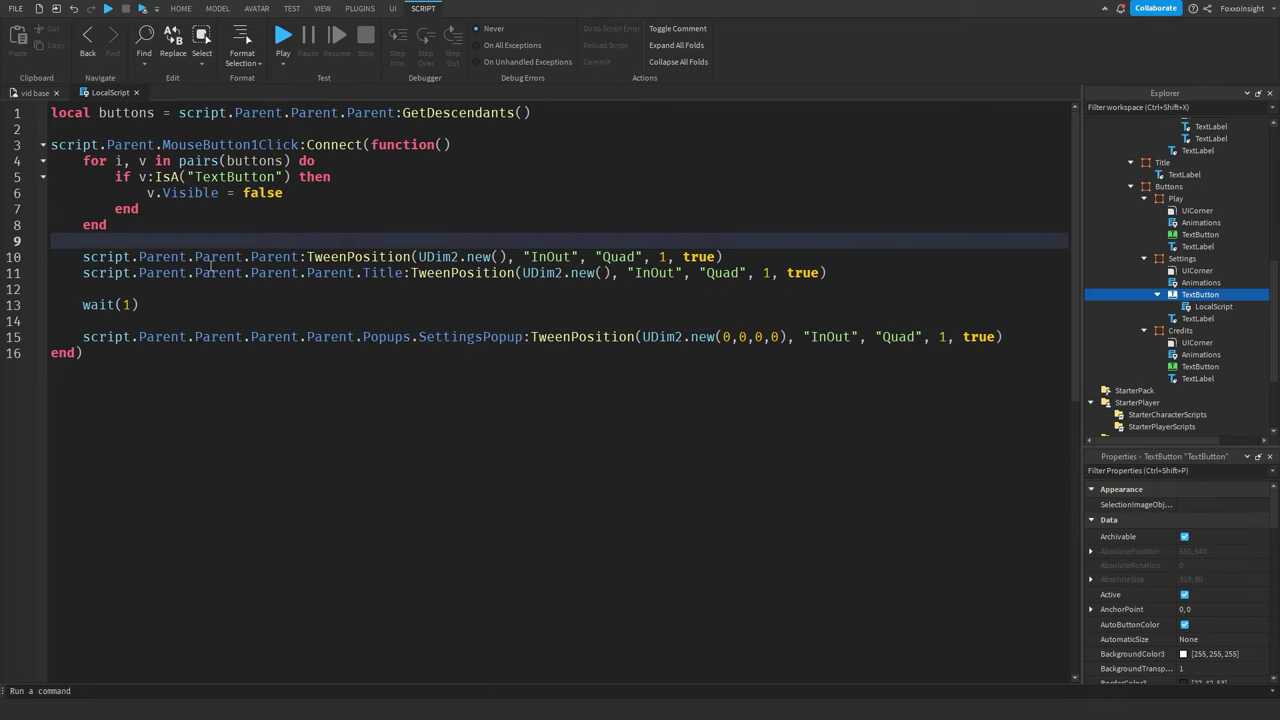
click(14, 92)
scroll(1153, 203, up, 2)
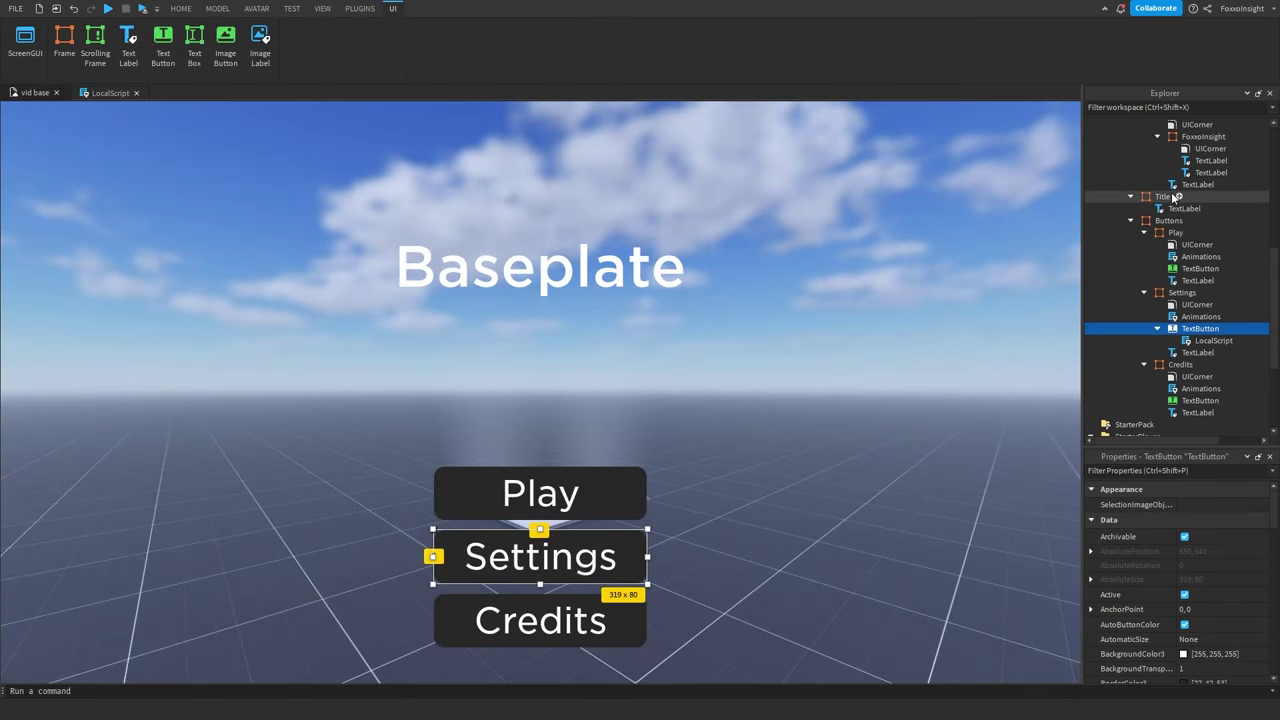
click(1168, 254)
scroll(1189, 609, down, 4)
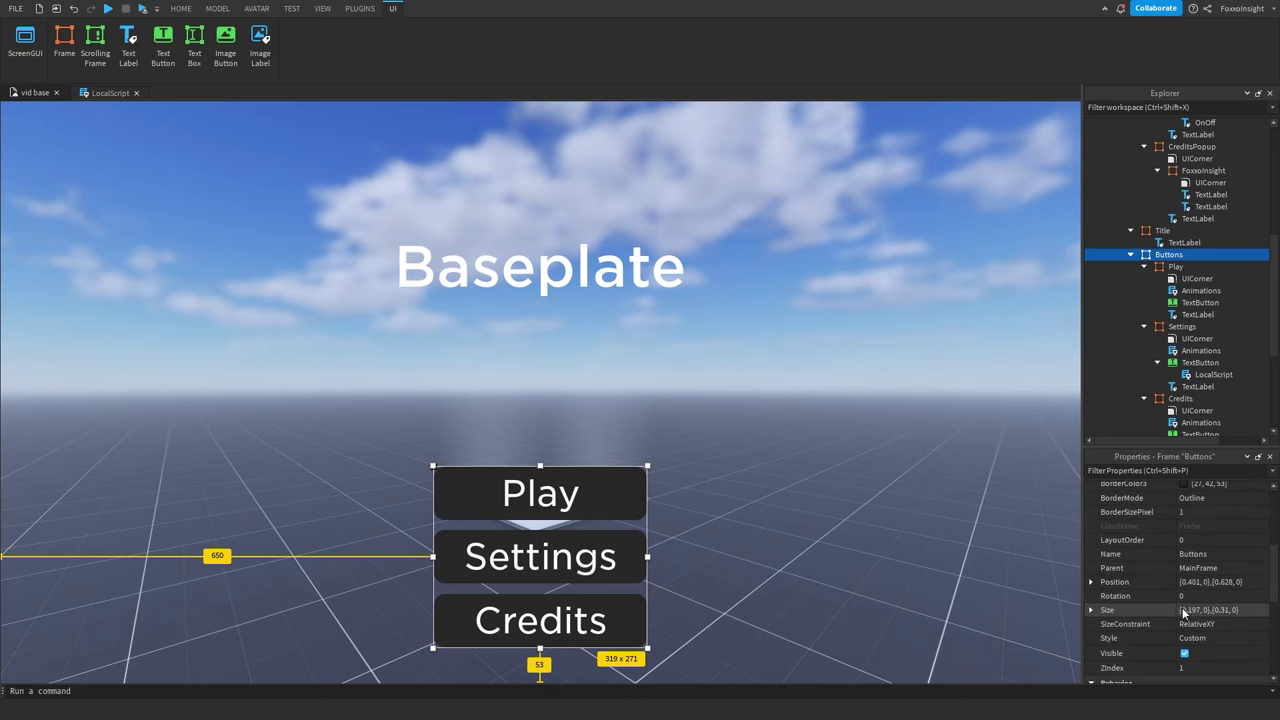
click(1192, 584)
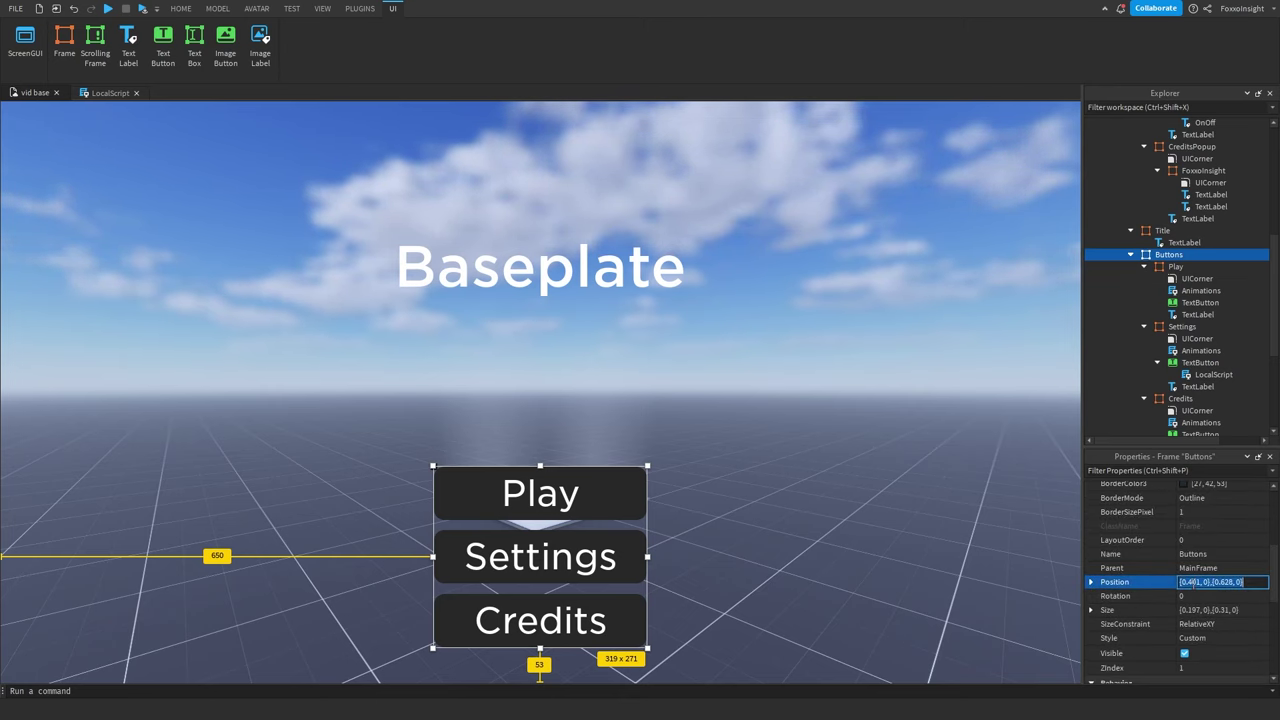
double_click(1187, 376)
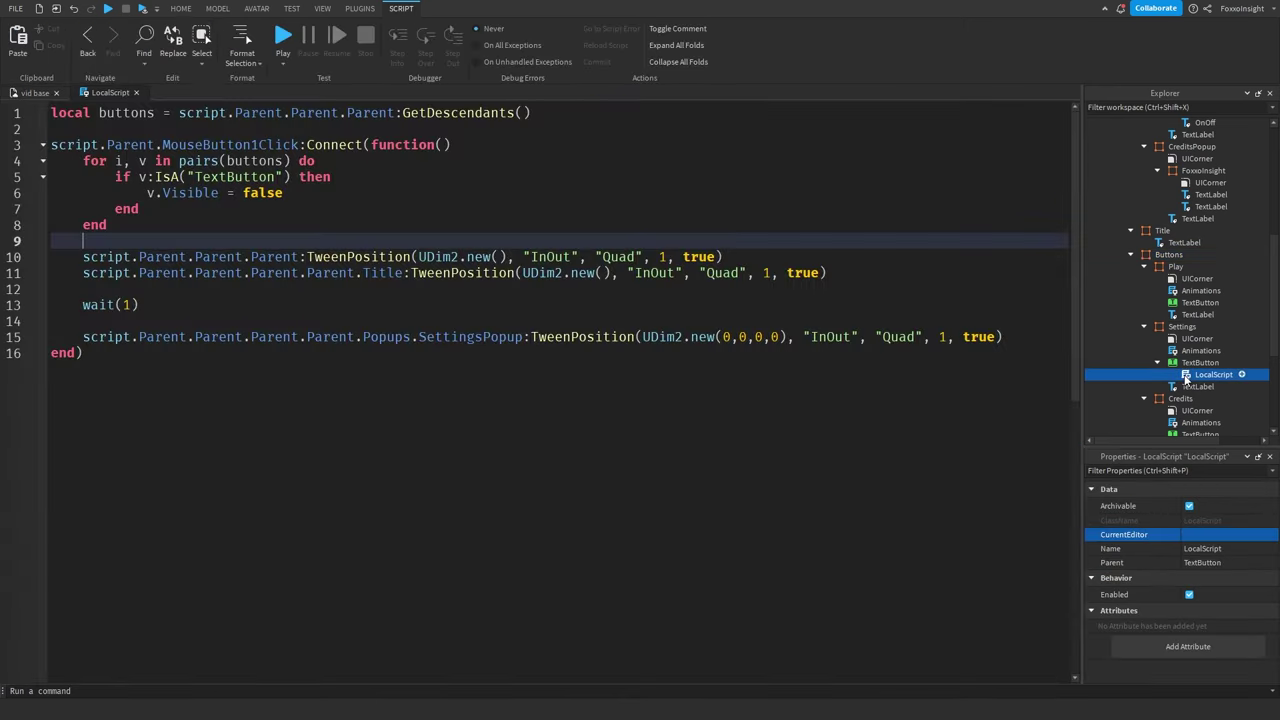
Copy the Buttons frame's Position value into the empty UDim2.new() of the first TweenPosition line.
click(497, 257)
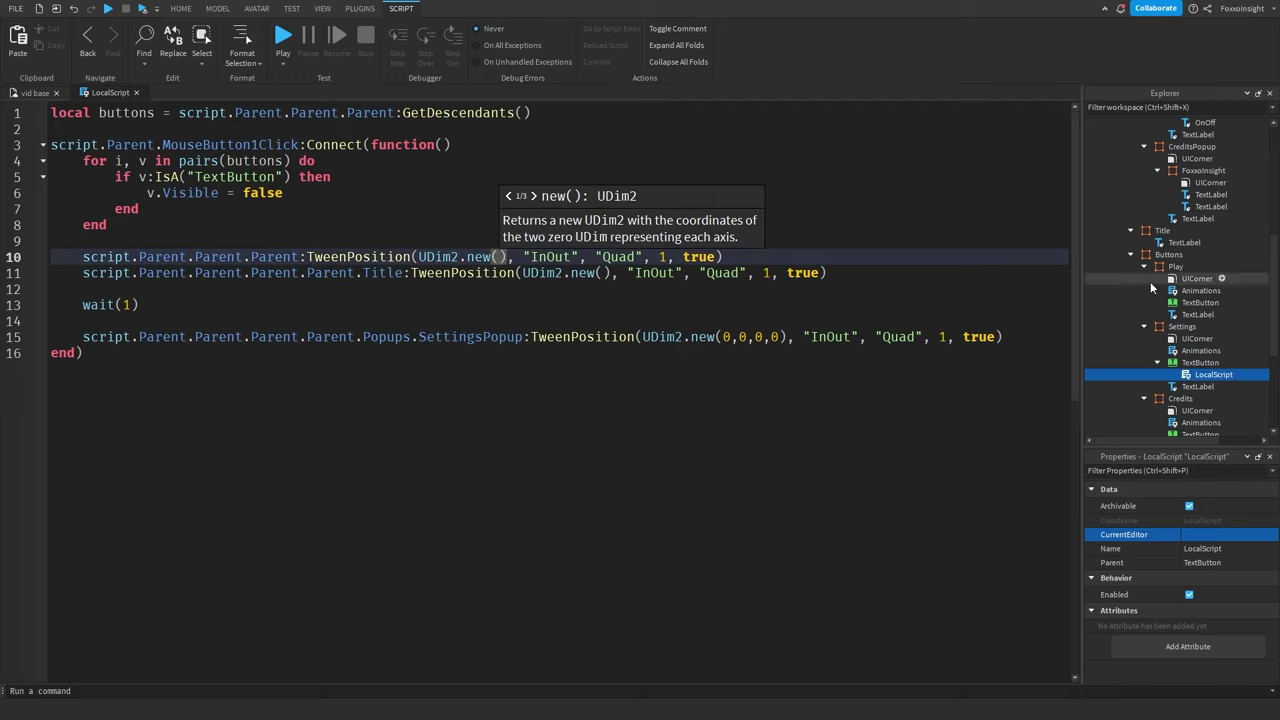
click(1168, 254)
scroll(1218, 589, down, 2)
click(1210, 569)
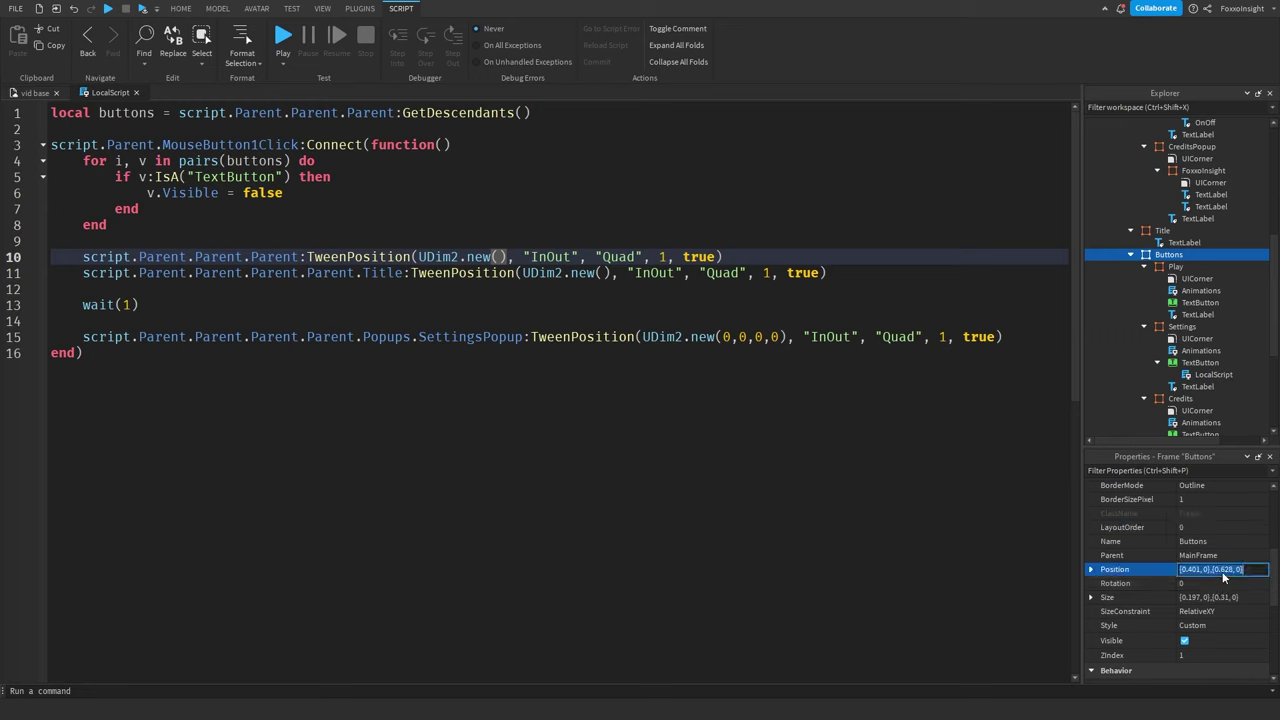
click(497, 257)
key(ctrl+v)
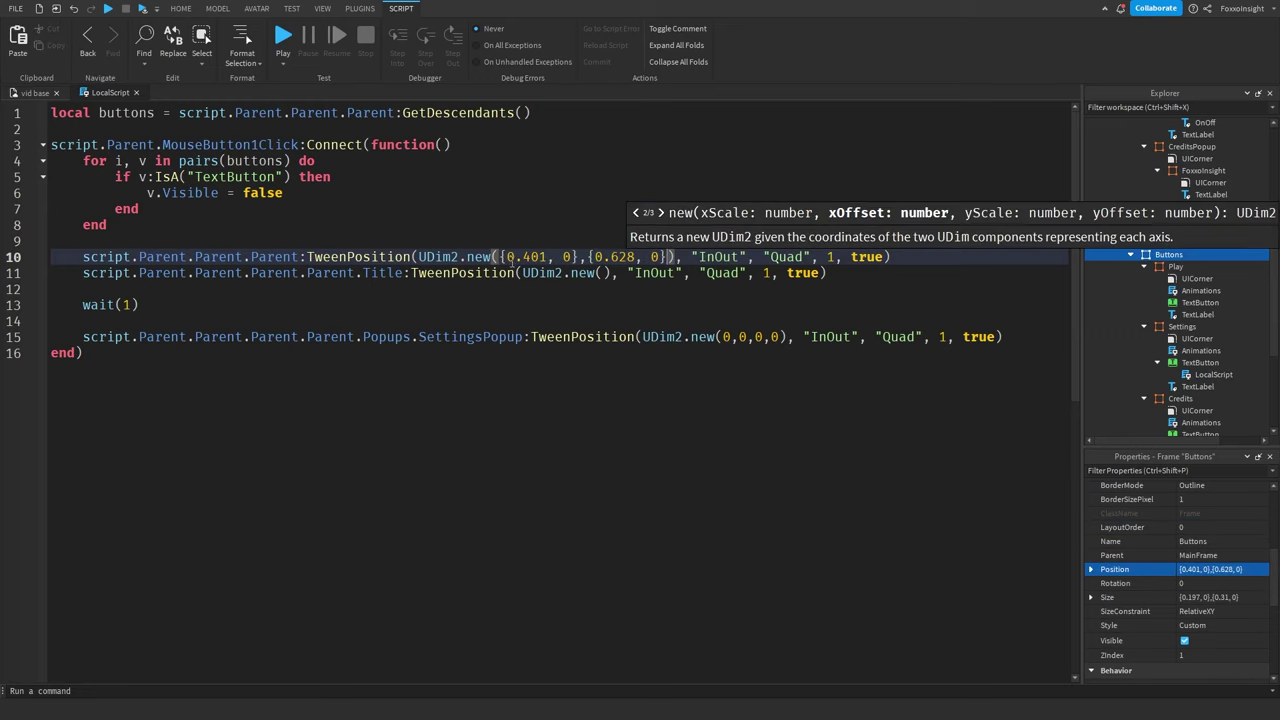
Remove the curly braces from the pasted Buttons position and set its Y scale to 1.
key(BackSpace)
click(594, 255)
key(BackSpace)
click(578, 256)
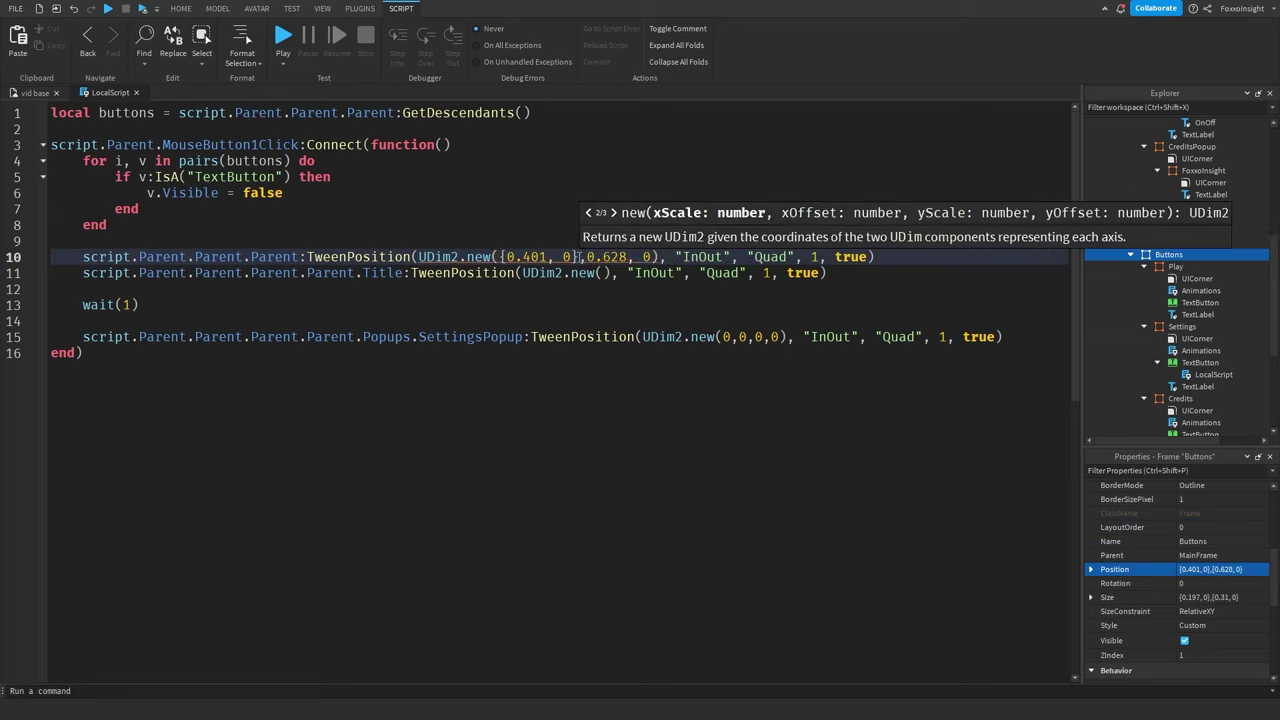
key(BackSpace)
click(505, 256)
key(Delete)
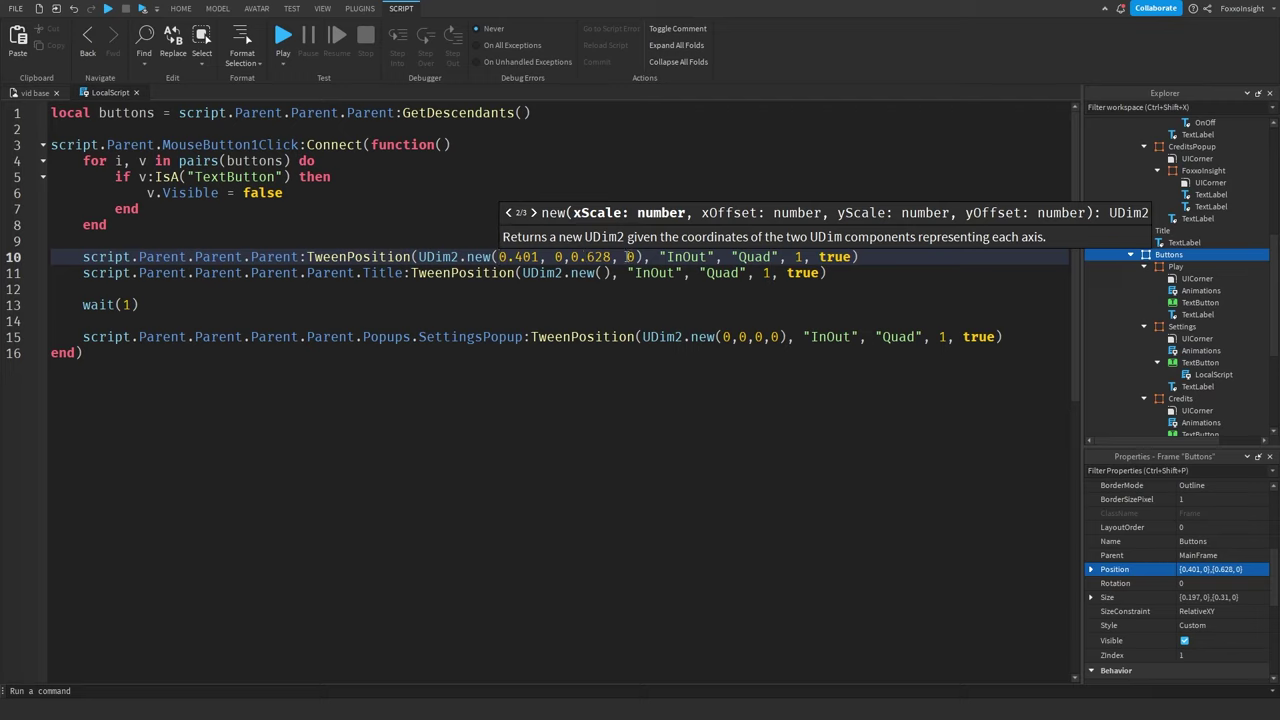
drag(612, 257, 570, 257)
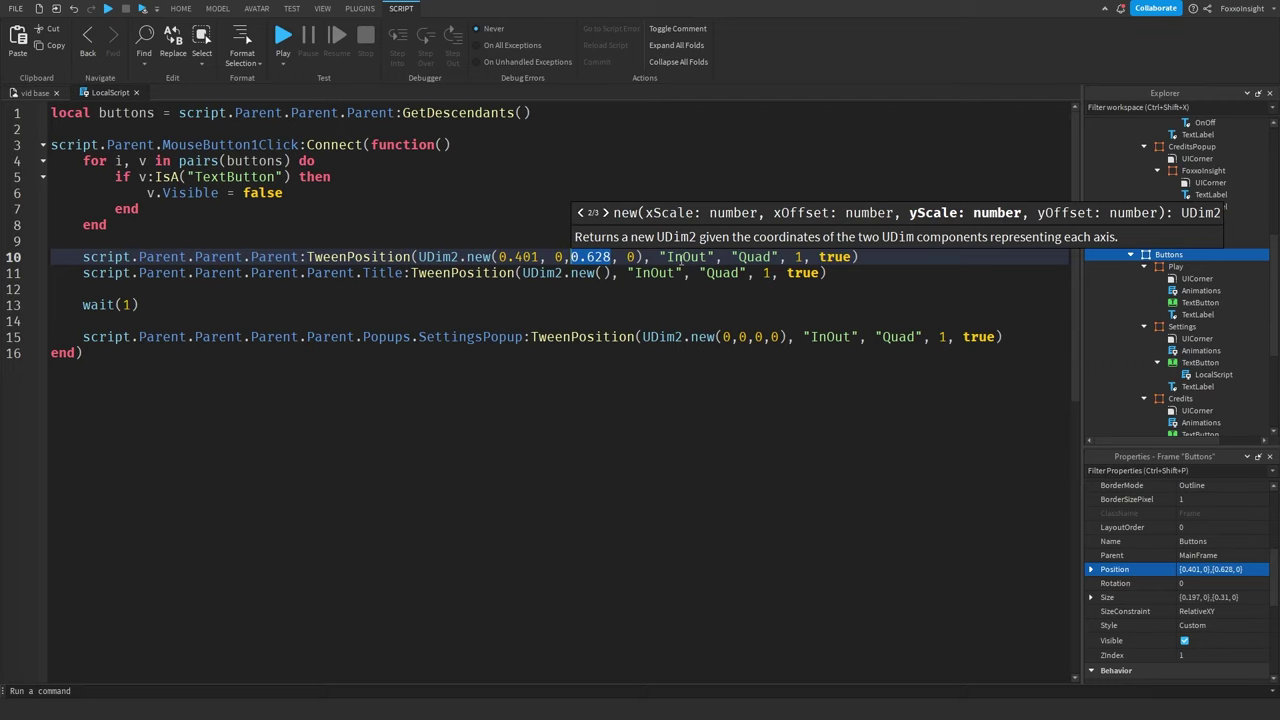
text(1)
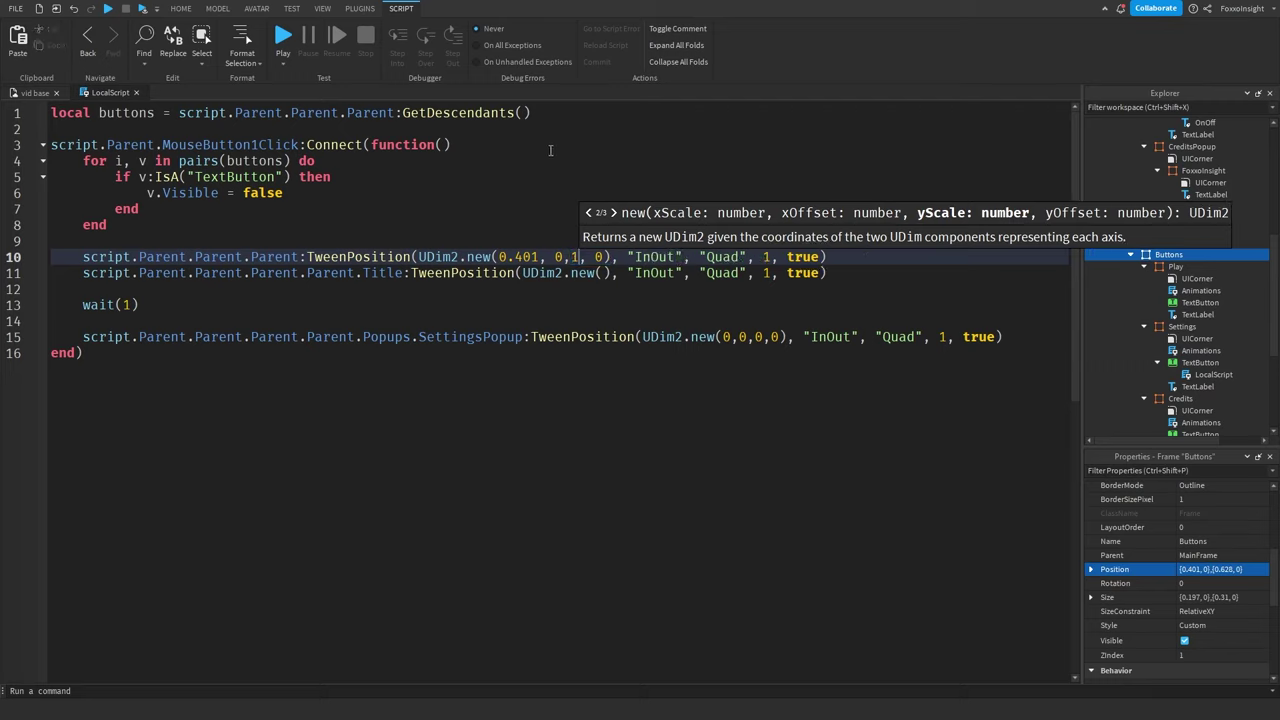
Copy the Title frame's Position value into the empty UDim2.new() of the Title TweenPosition line.
scroll(1146, 303, up, 2)
click(1176, 298)
click(1162, 298)
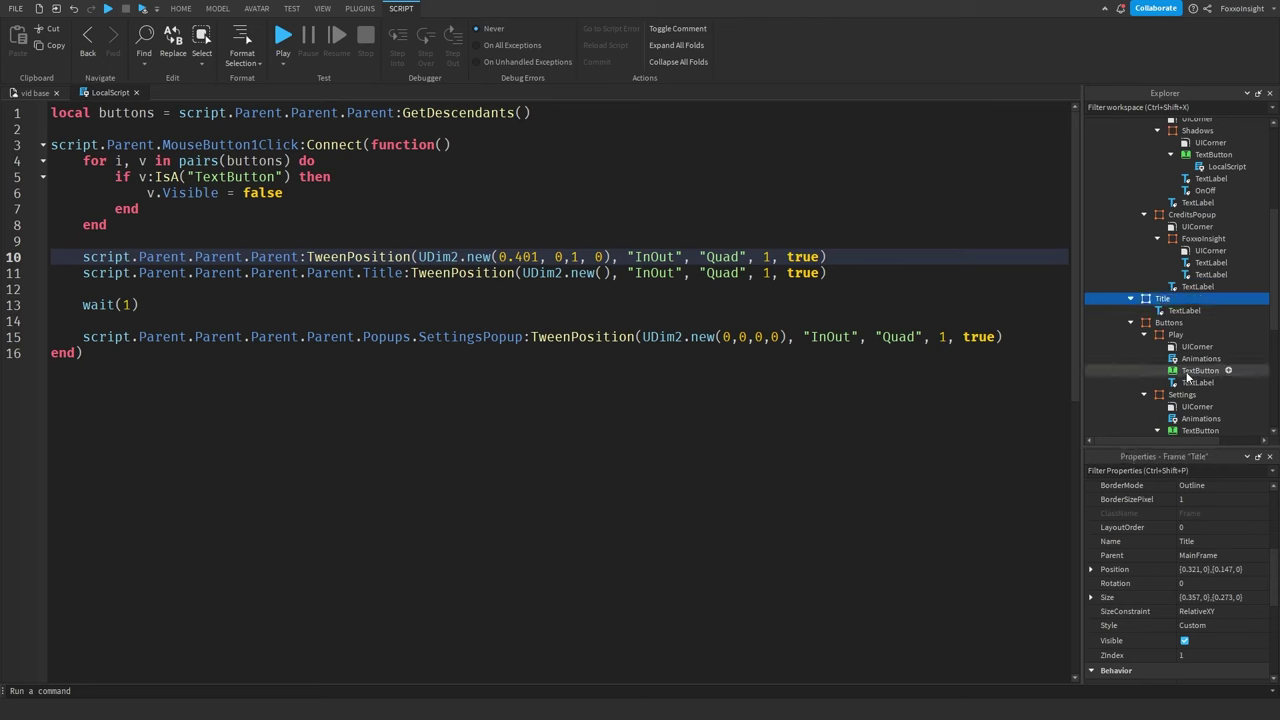
scroll(1180, 560, down, 2)
click(1210, 522)
key(ctrl+c)
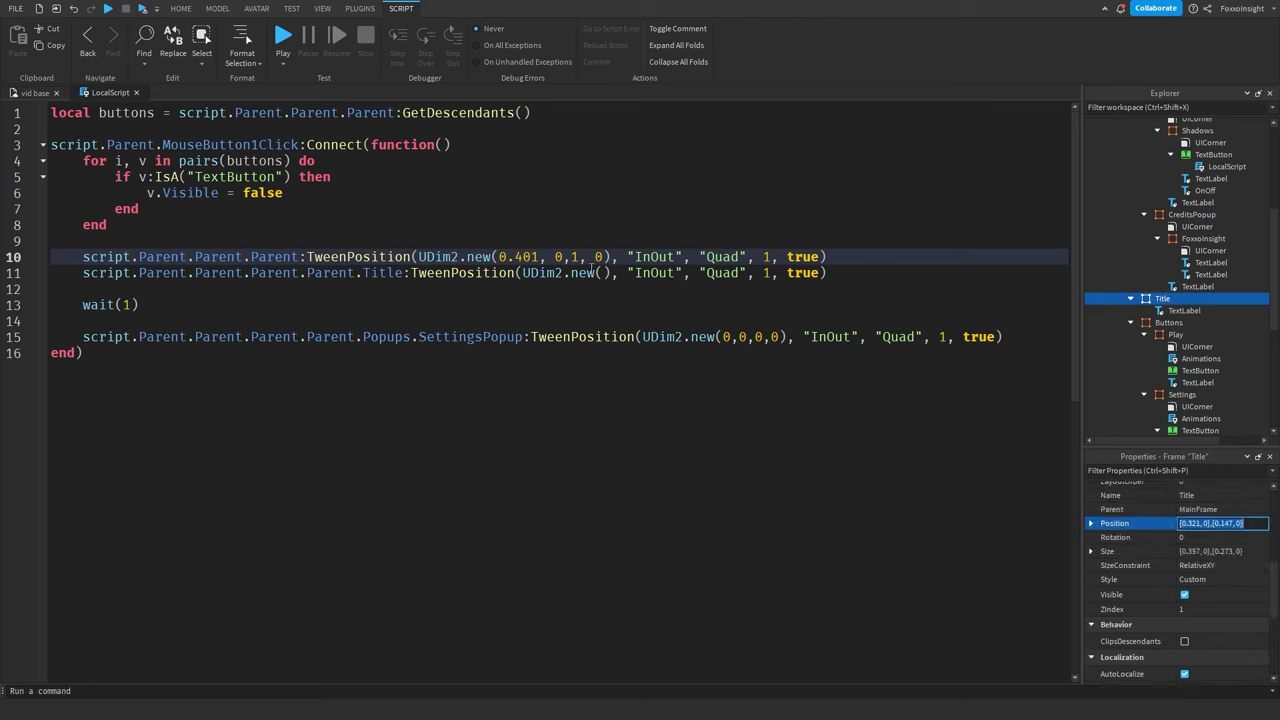
click(602, 272)
key(ctrl+v)
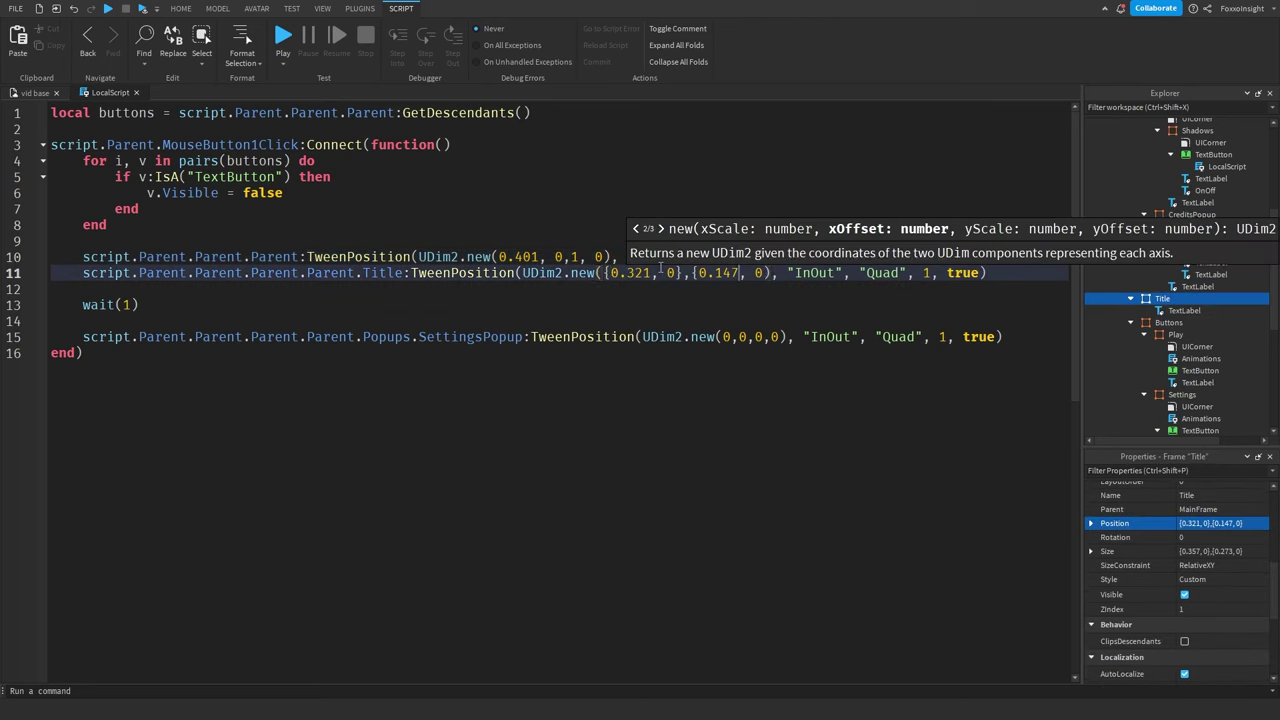
Remove the curly braces around the pasted Title position so it reads 0.321, 0,0.147, 0.
key(BackSpace)
key(Left)
key(BackSpace)
key(Left)
key(Left)
key(Left)
key(Left)
key(Left)
key(Left)
key(Left)
key(Left)
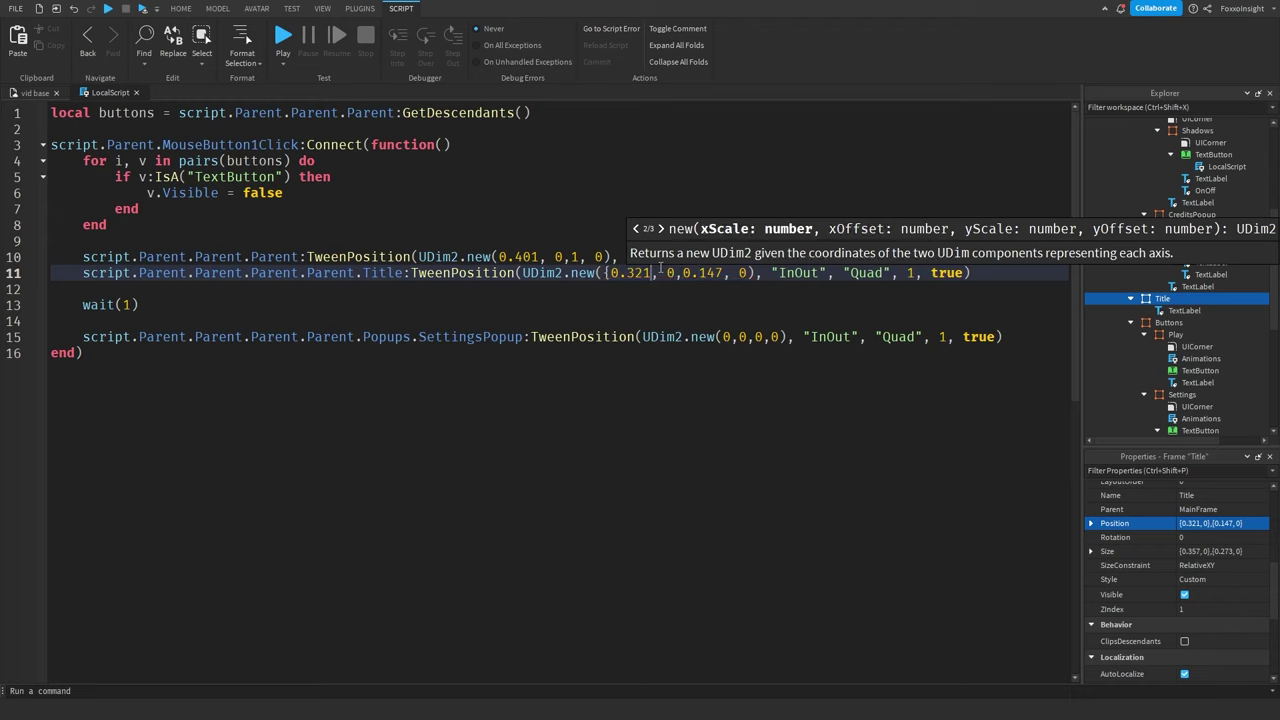
key(BackSpace)
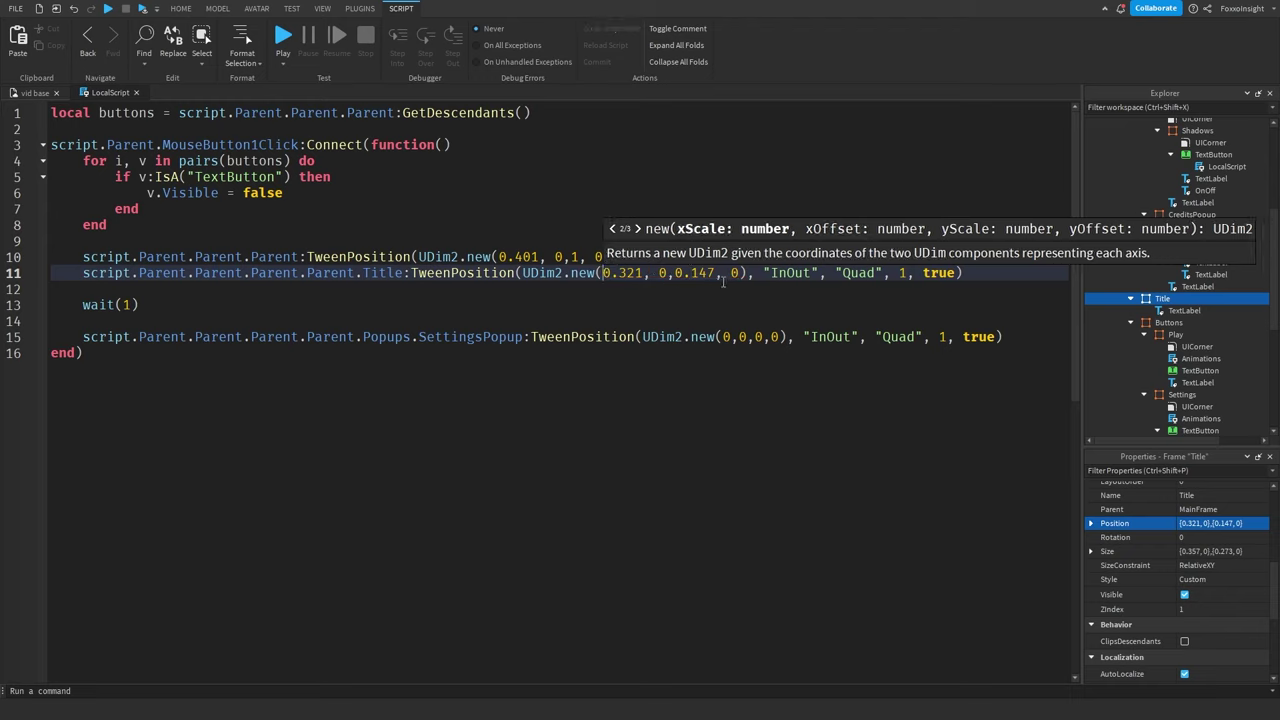
Set the Y scale of the Title frame's tween end position to 1.
drag(715, 275, 675, 275)
text(1)
click(965, 273)
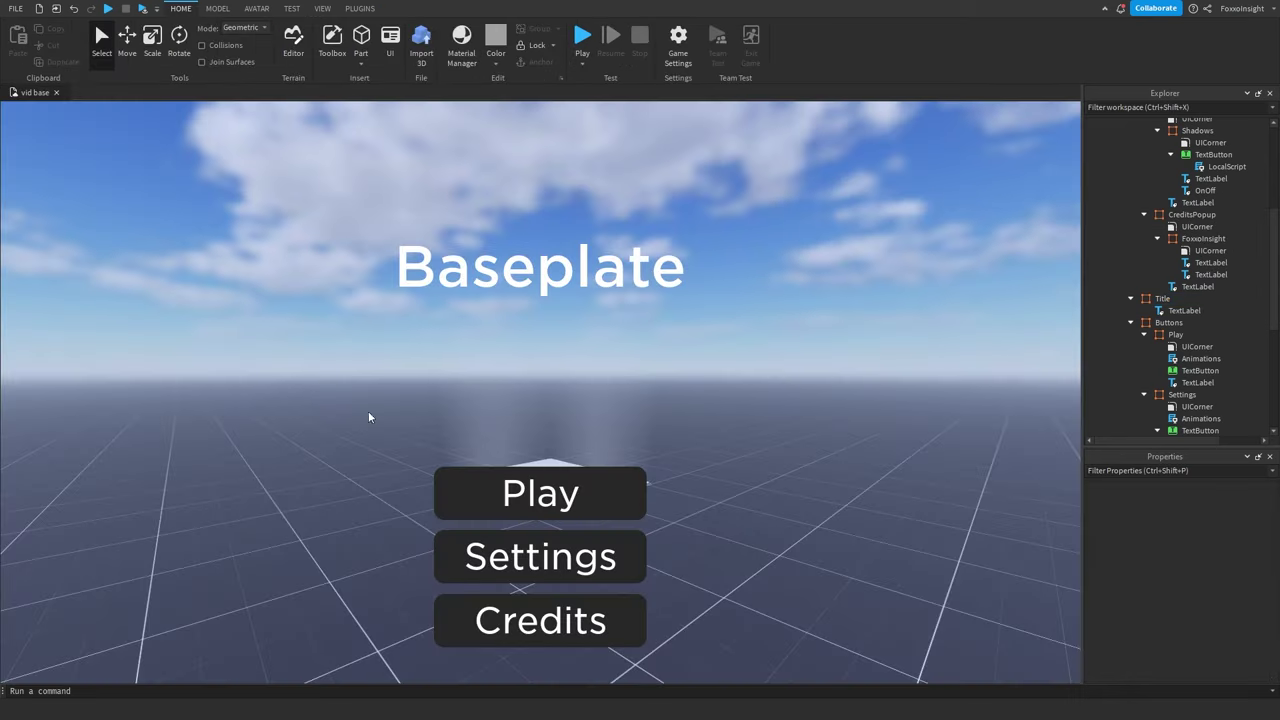
Playtest the game and open the Settings popup from the main menu to check the tweens.
click(103, 8)
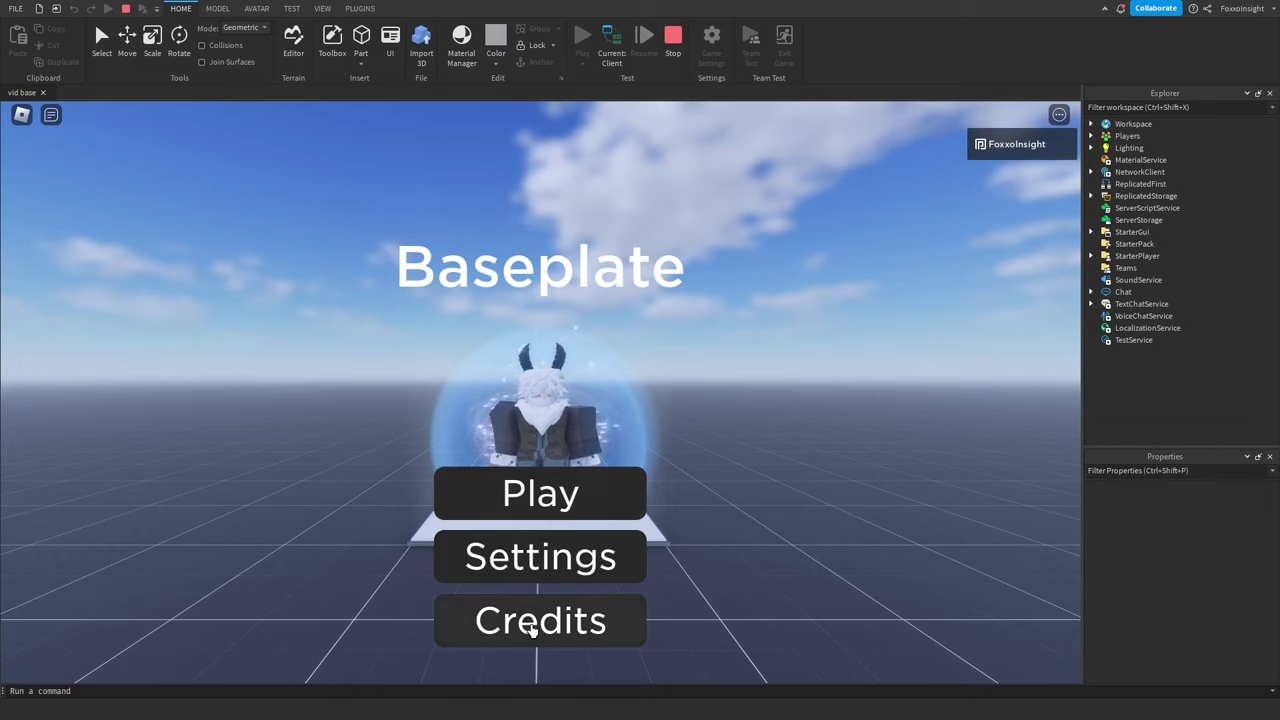
click(561, 558)
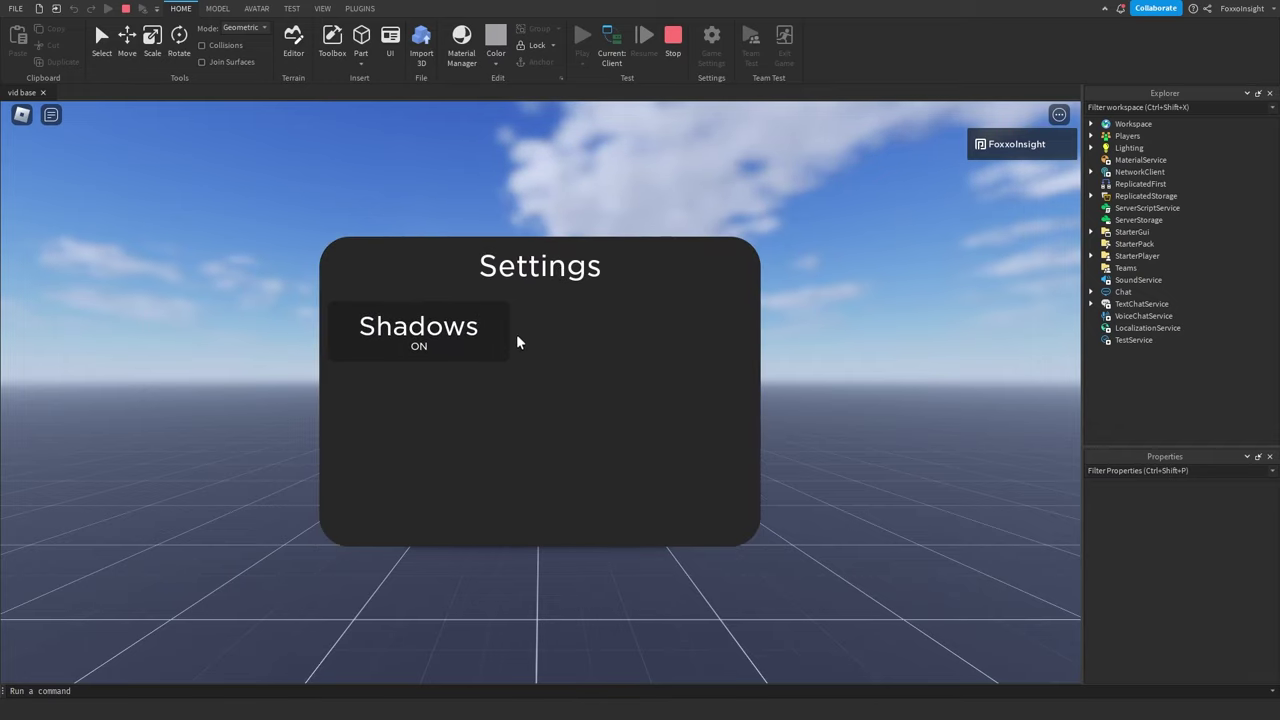
Toggle the Shadows setting in the playtest and review the LocalScript behind the Shadows button.
click(475, 333)
click(475, 333)
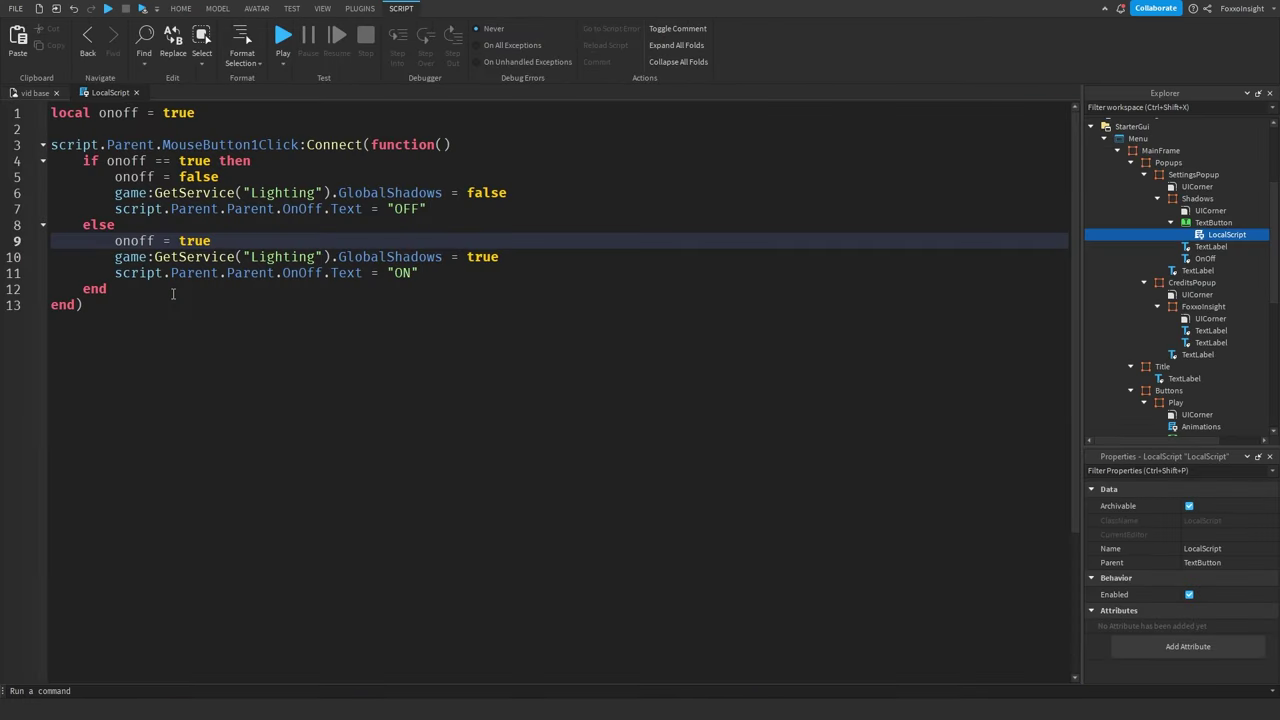
click(145, 303)
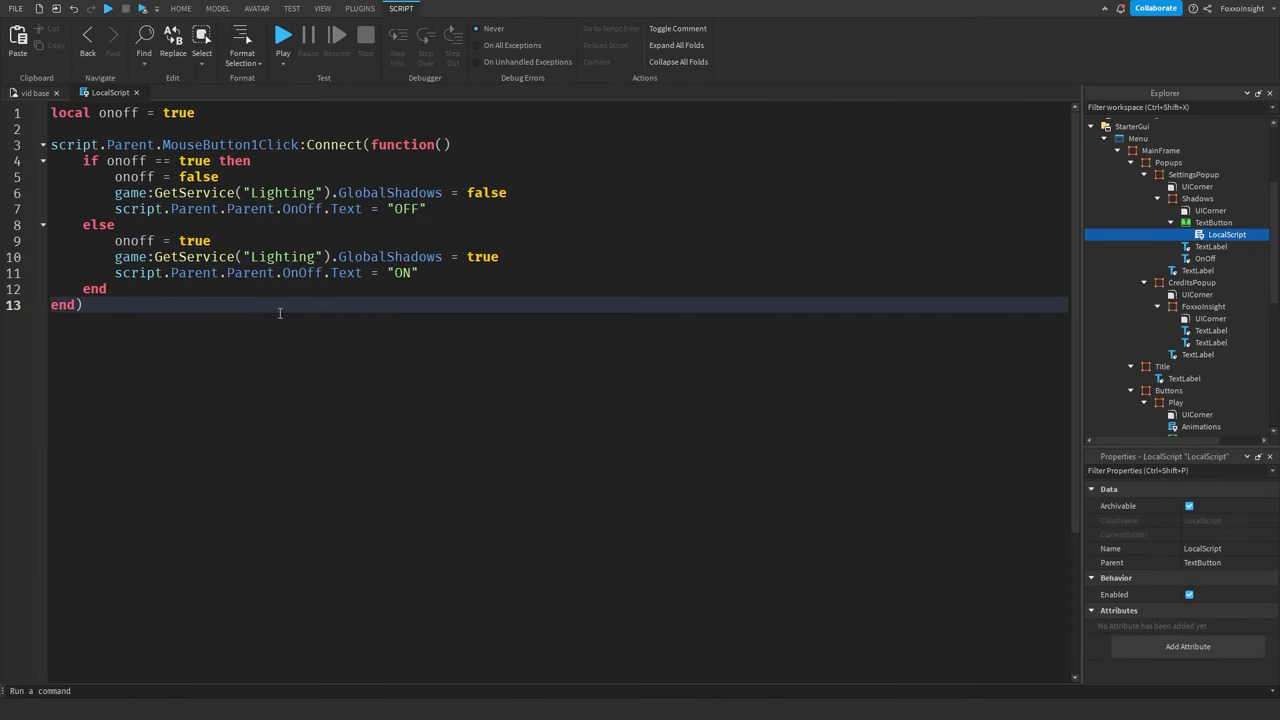
drag(230, 311, 5, 166)
click(165, 328)
click(136, 92)
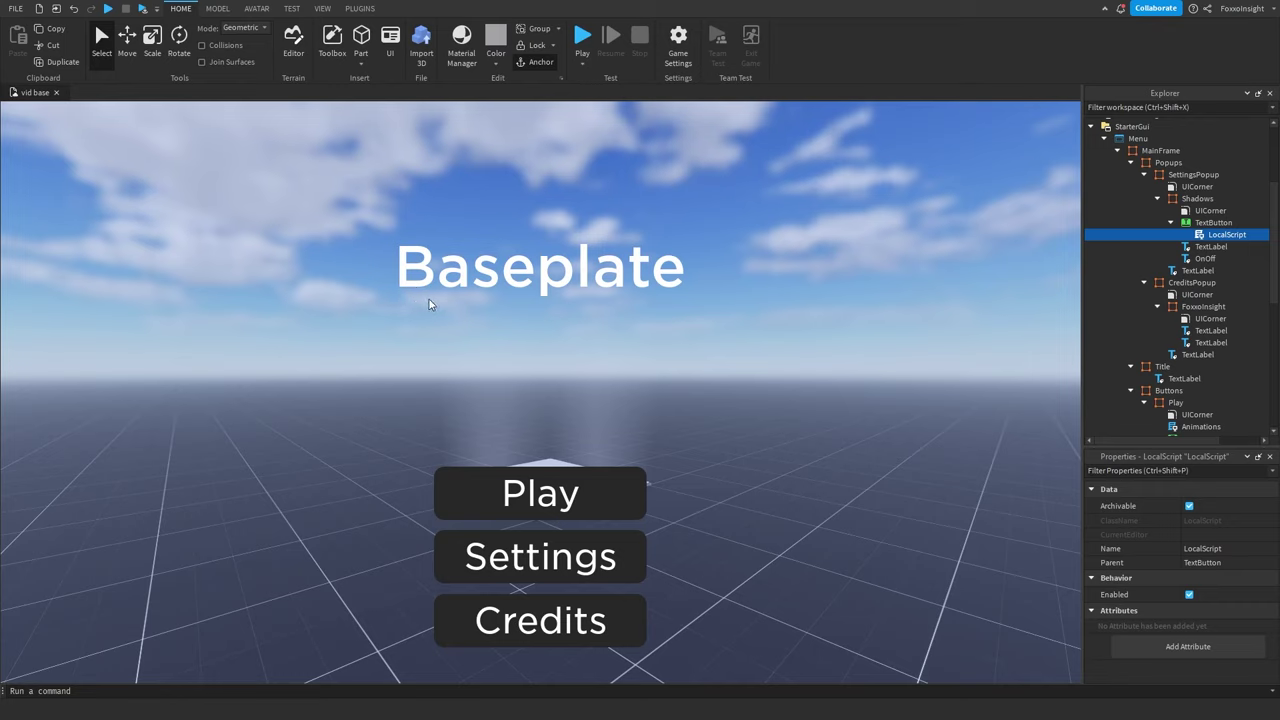
click(756, 376)
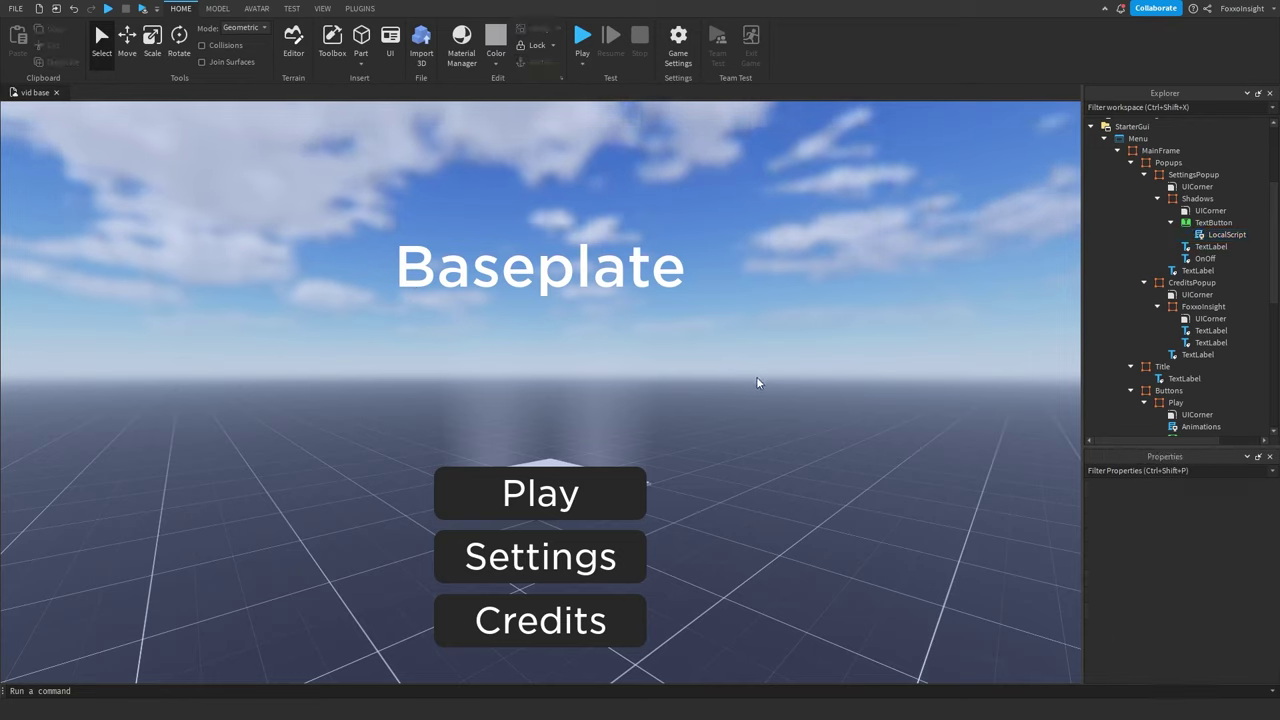
Set the Y scale of the Title frame's tween end position to -1 in the Settings button's LocalScript.
scroll(1187, 308, down, 4)
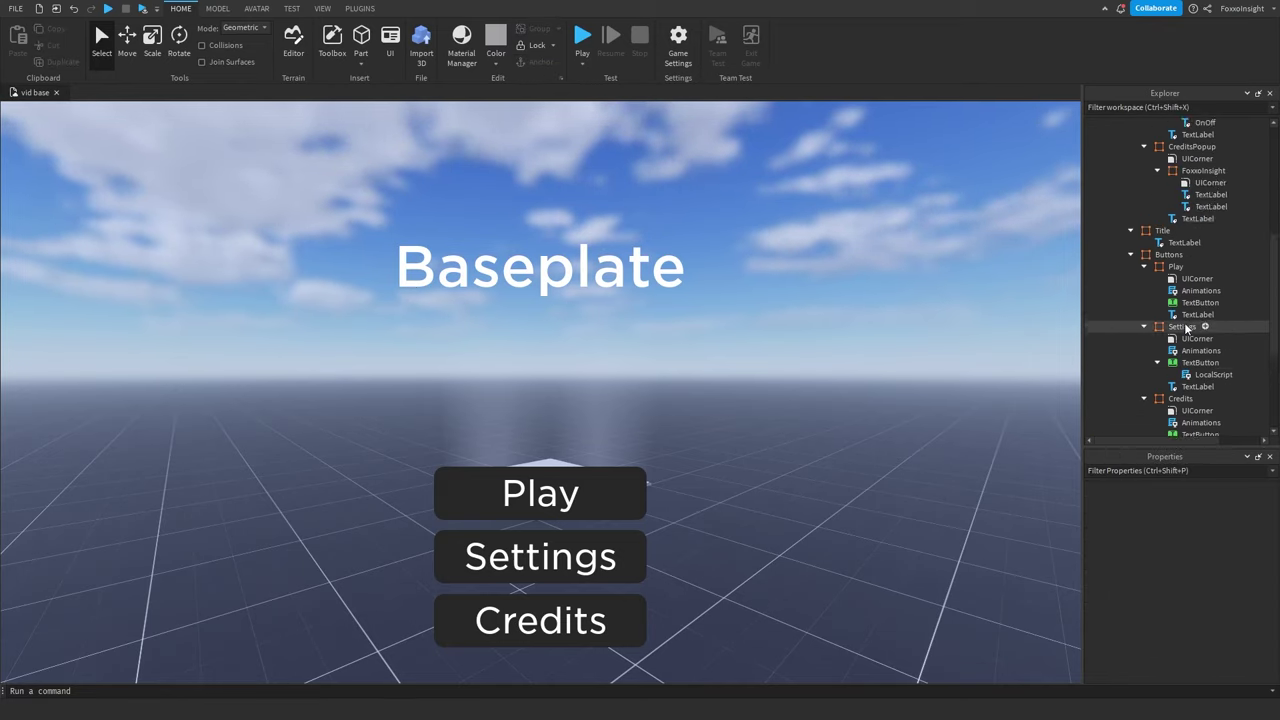
scroll(1188, 316, down, 2)
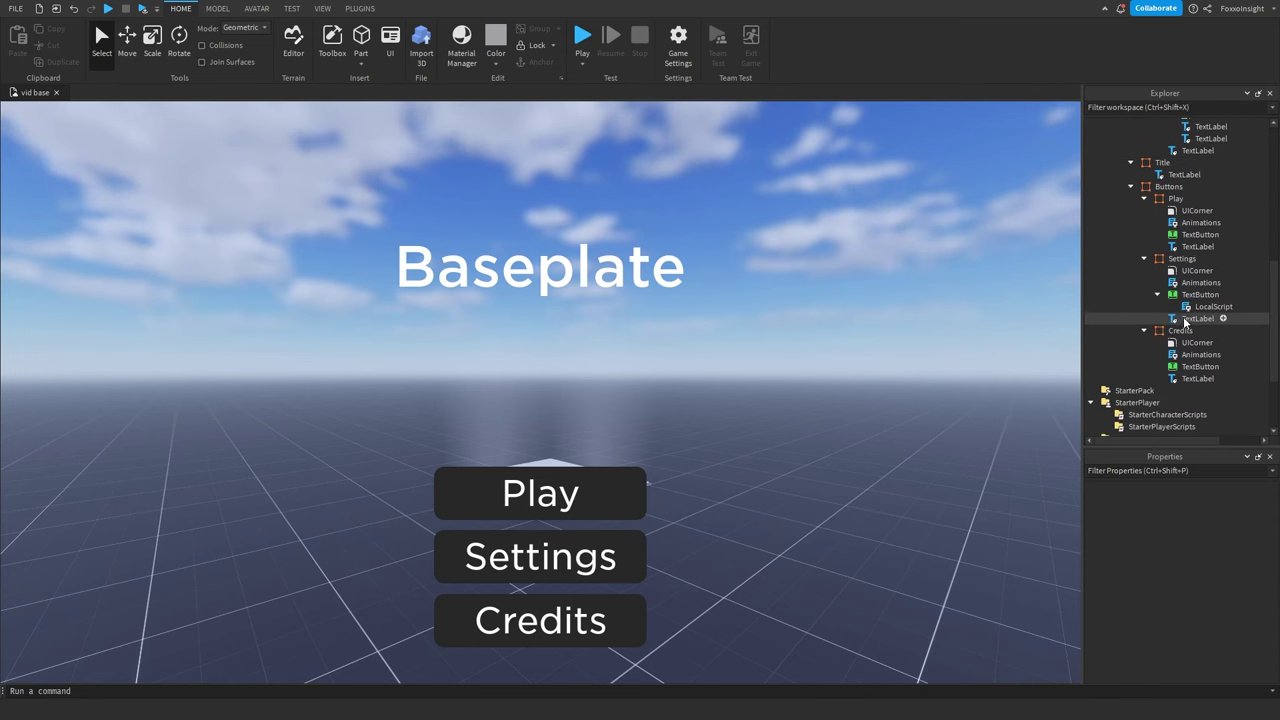
double_click(1190, 309)
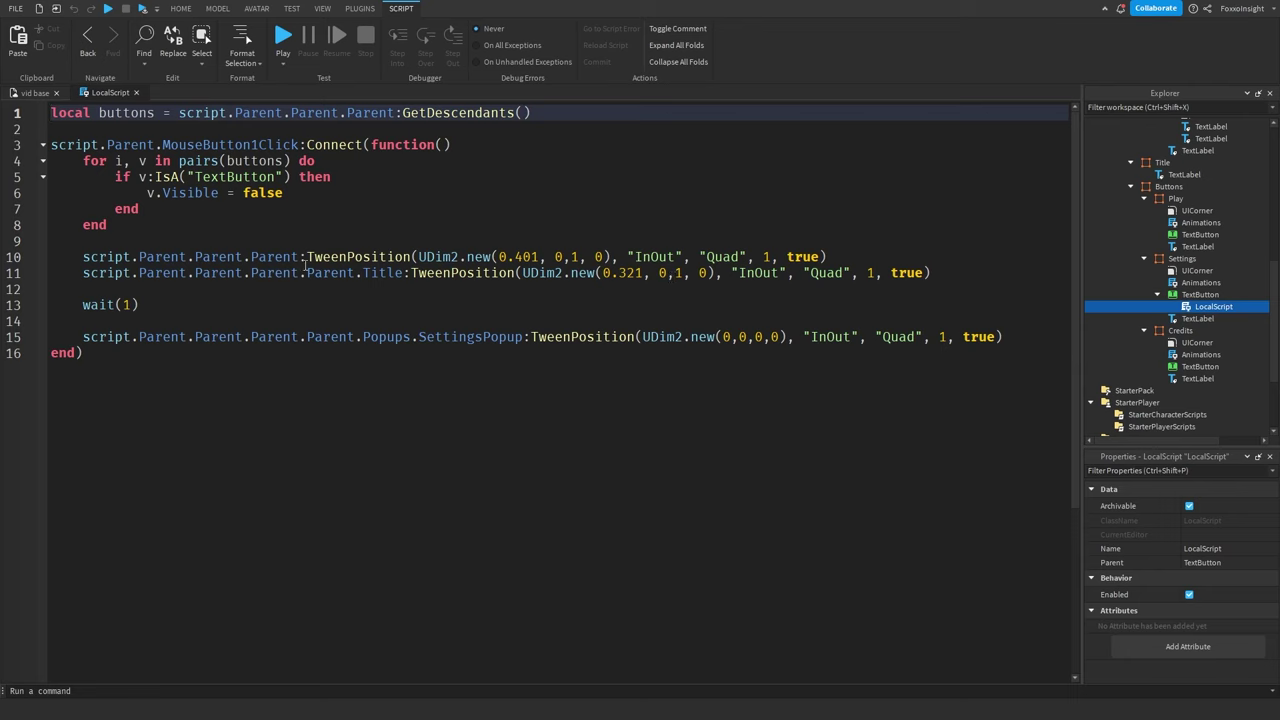
click(677, 275)
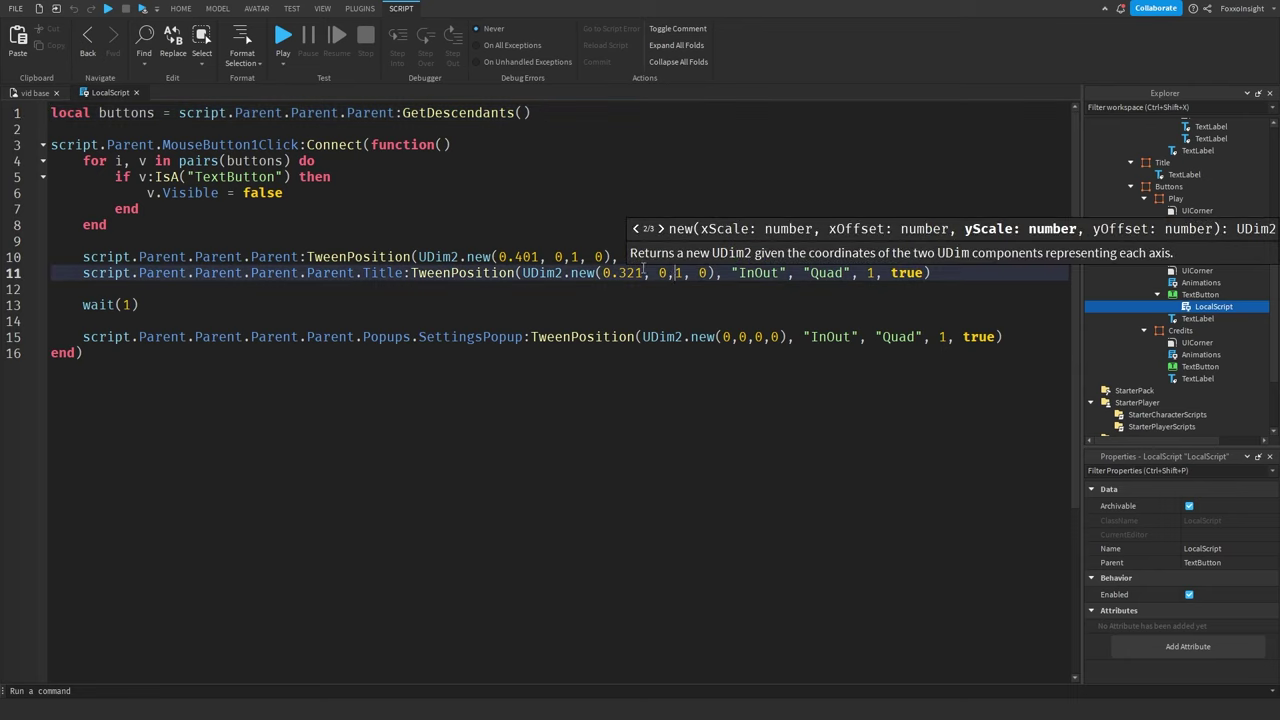
text(-)
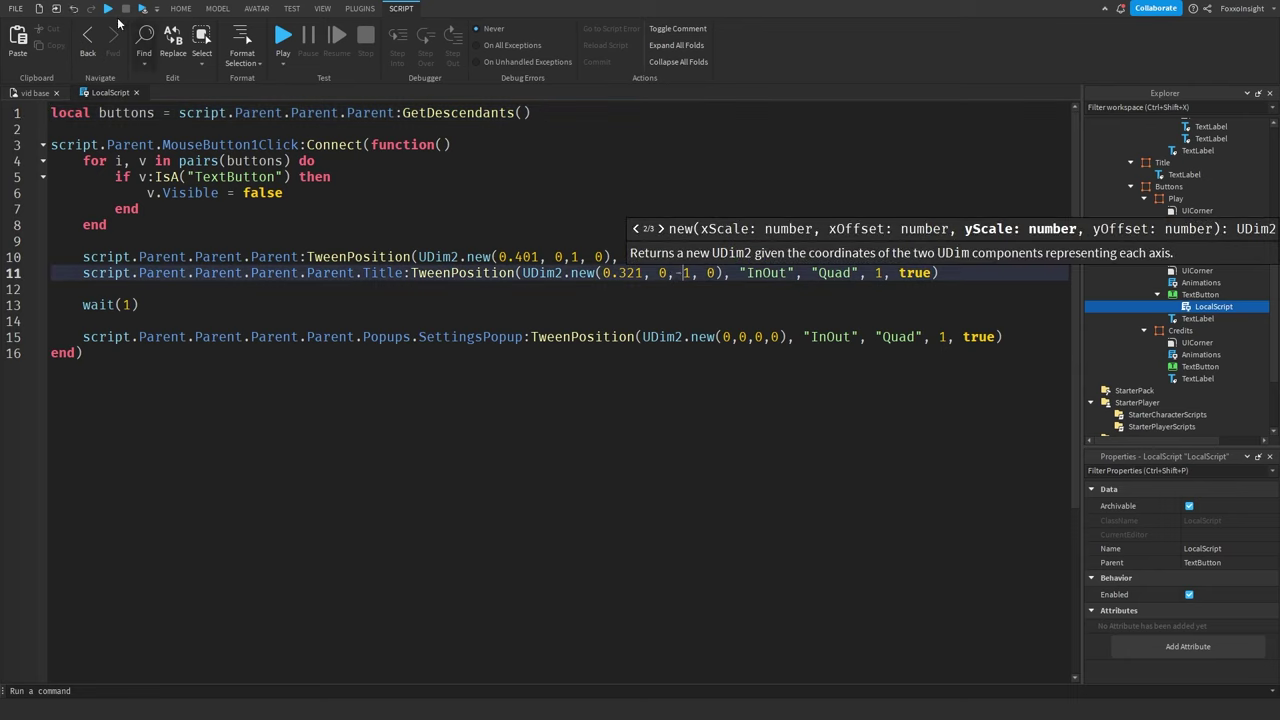
click(137, 93)
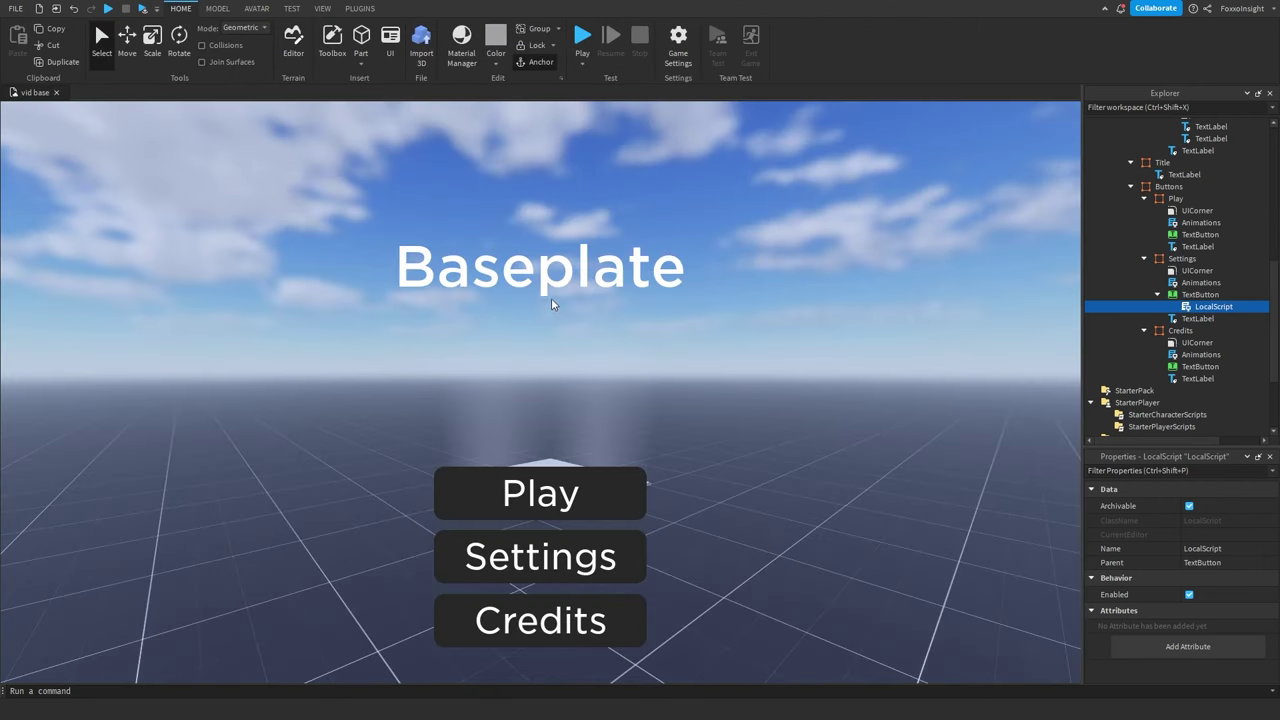
drag(520, 140, 684, 310)
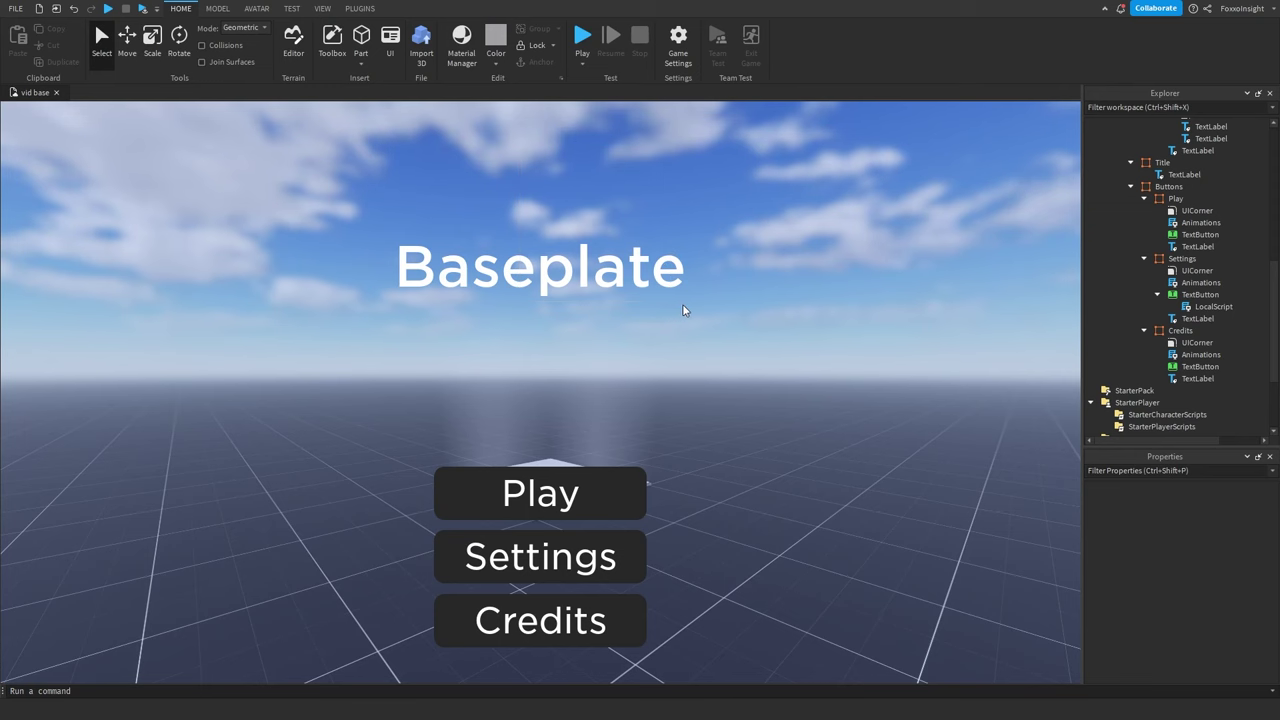
click(1199, 307)
double_click(1199, 307)
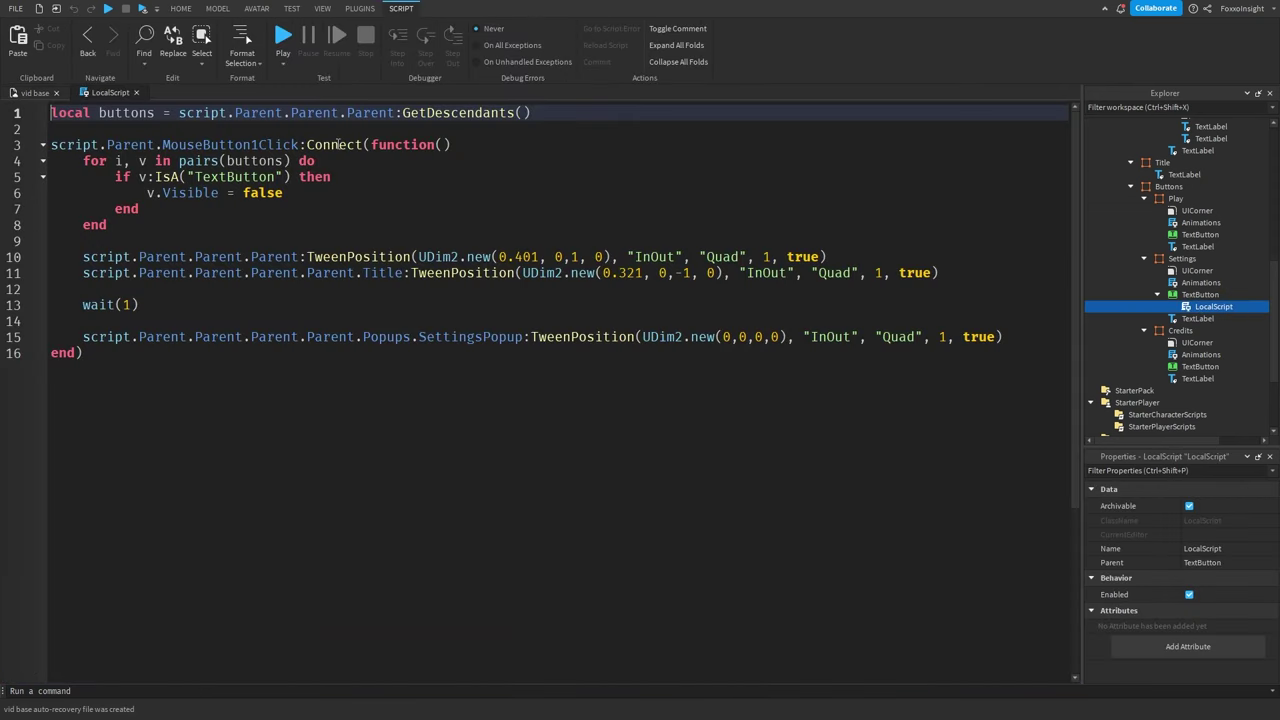
click(137, 92)
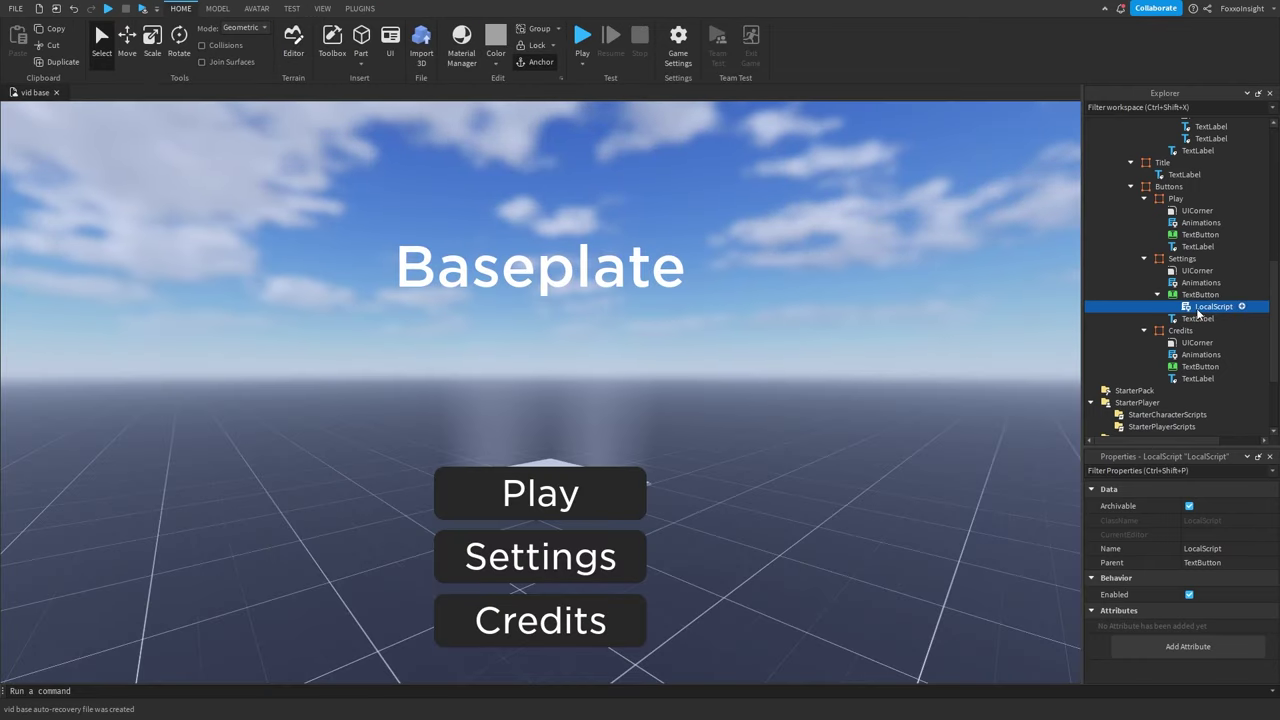
click(1190, 367)
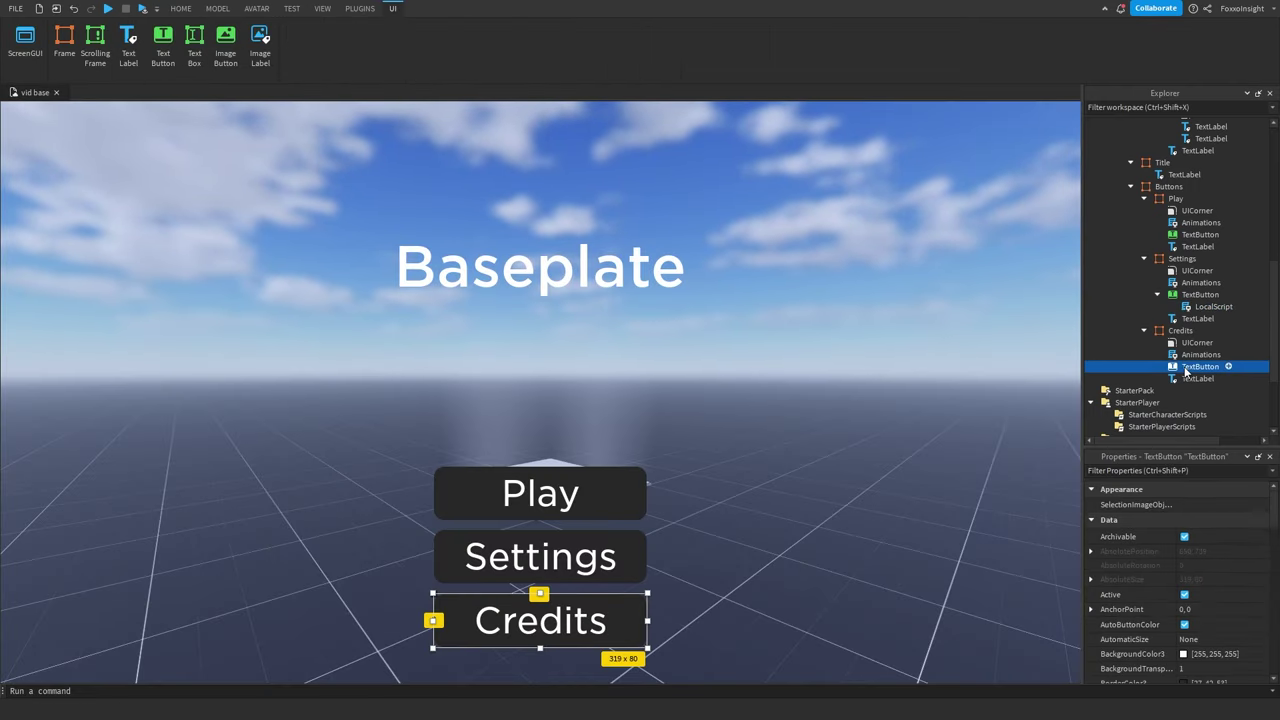
key(ctrl+shift+v)
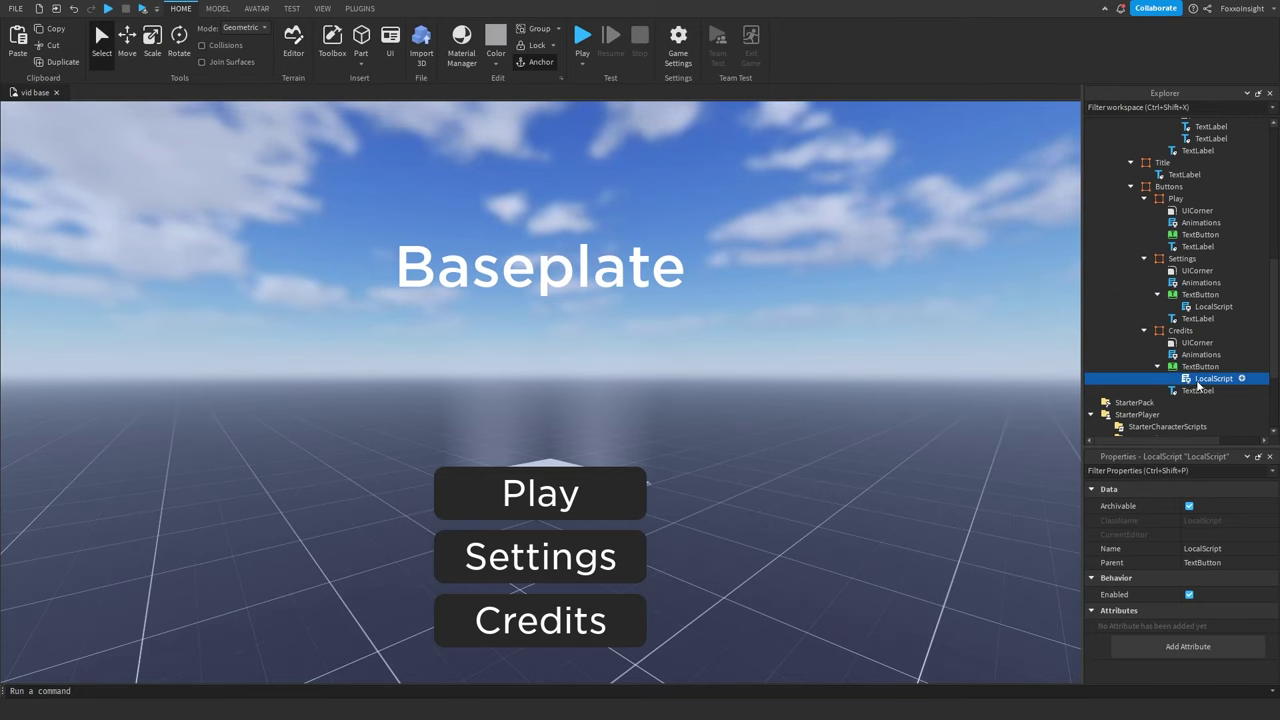
double_click(1211, 381)
click(136, 92)
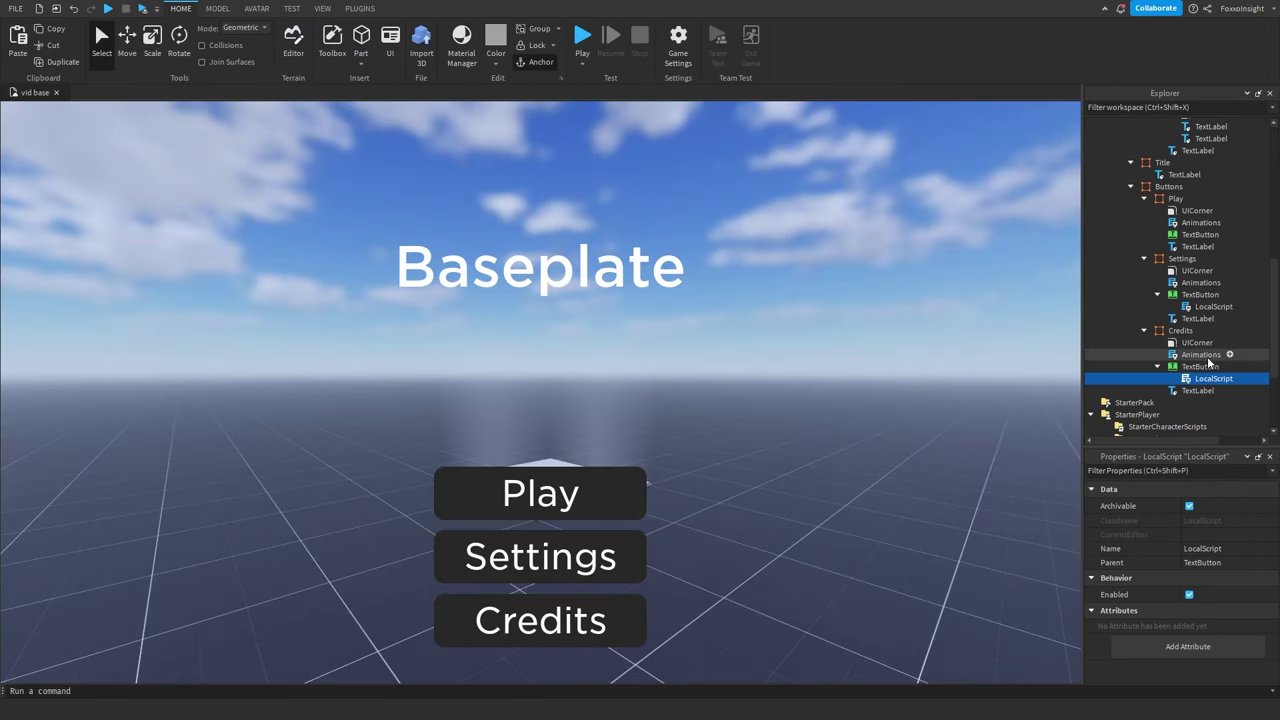
key(Delete)
Copy the Settings button's LocalScript into the TextButton of the Credits frame.
click(1210, 307)
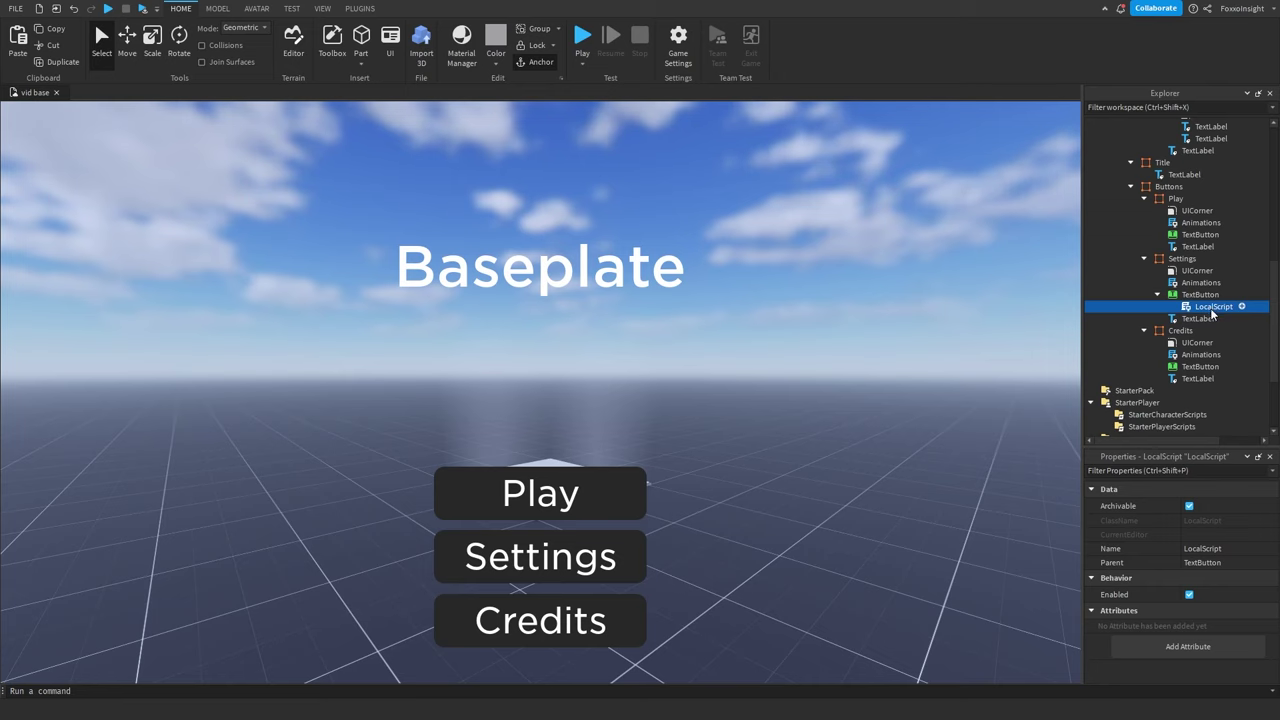
click(1188, 367)
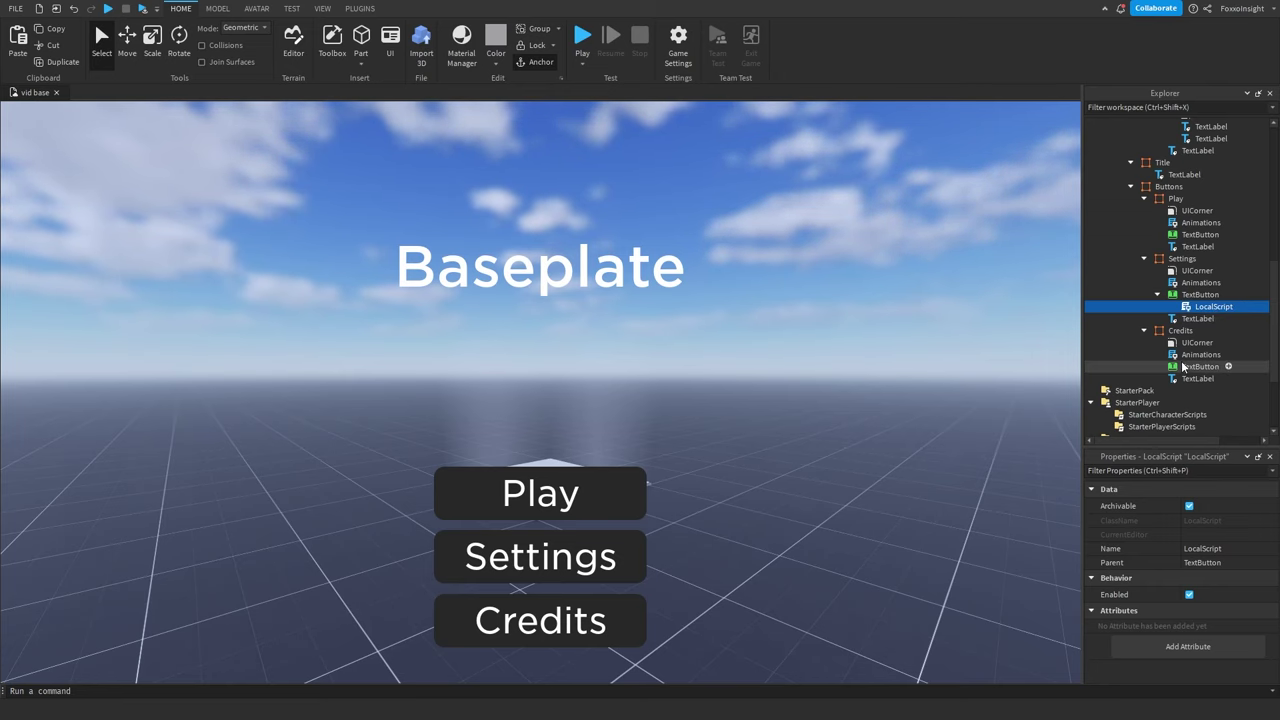
key(ctrl+shift+v)
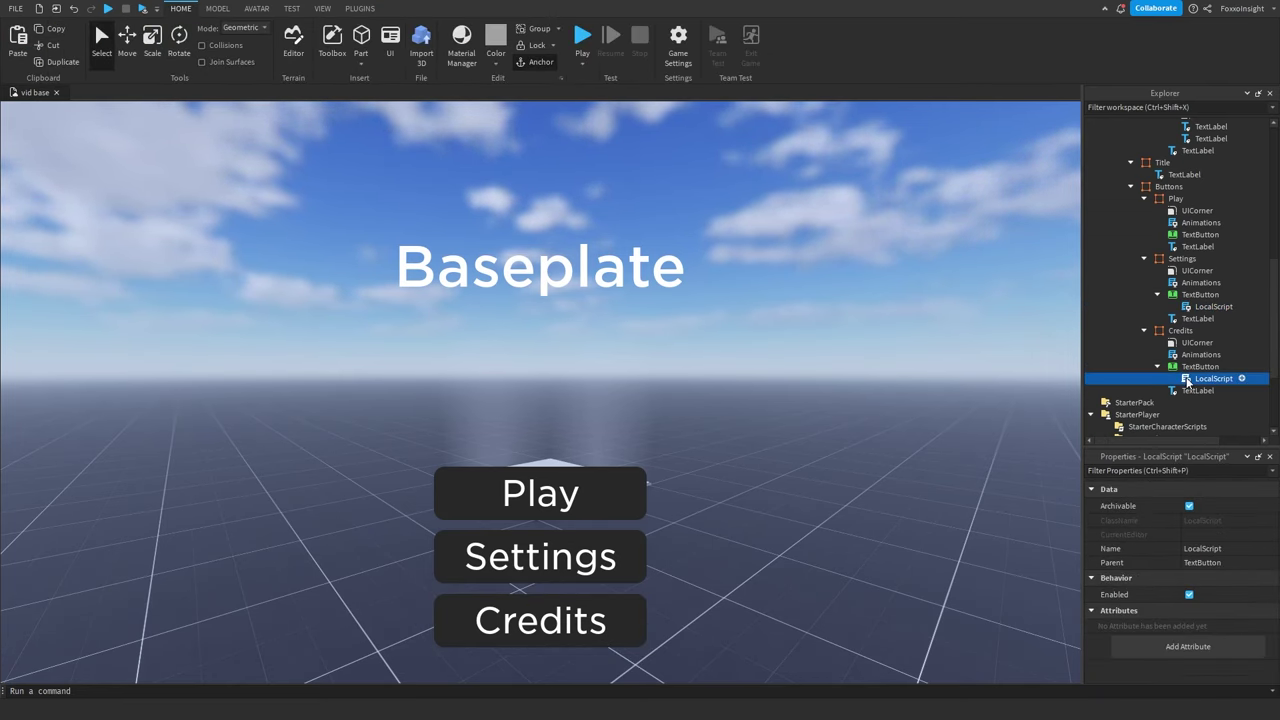
Replace SettingsPopup with CreditsPopup in the last TweenPosition line of the Credits button's LocalScript.
double_click(1190, 380)
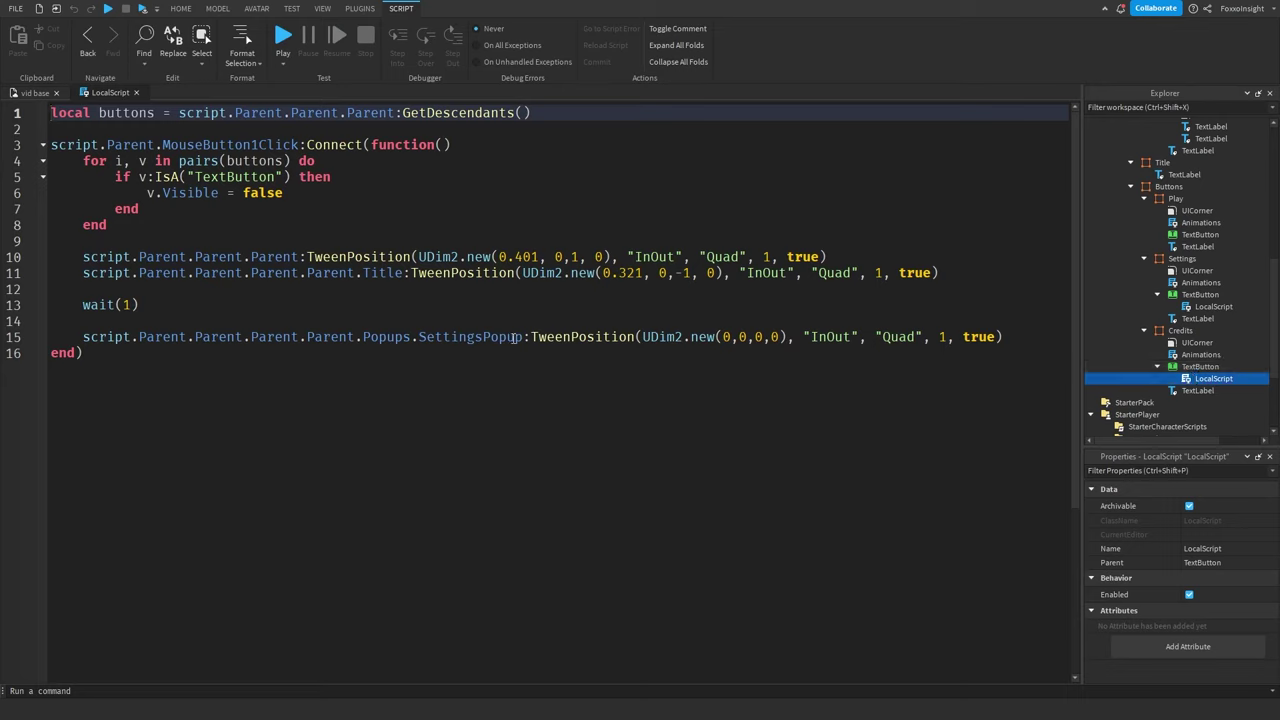
drag(522, 337, 424, 341)
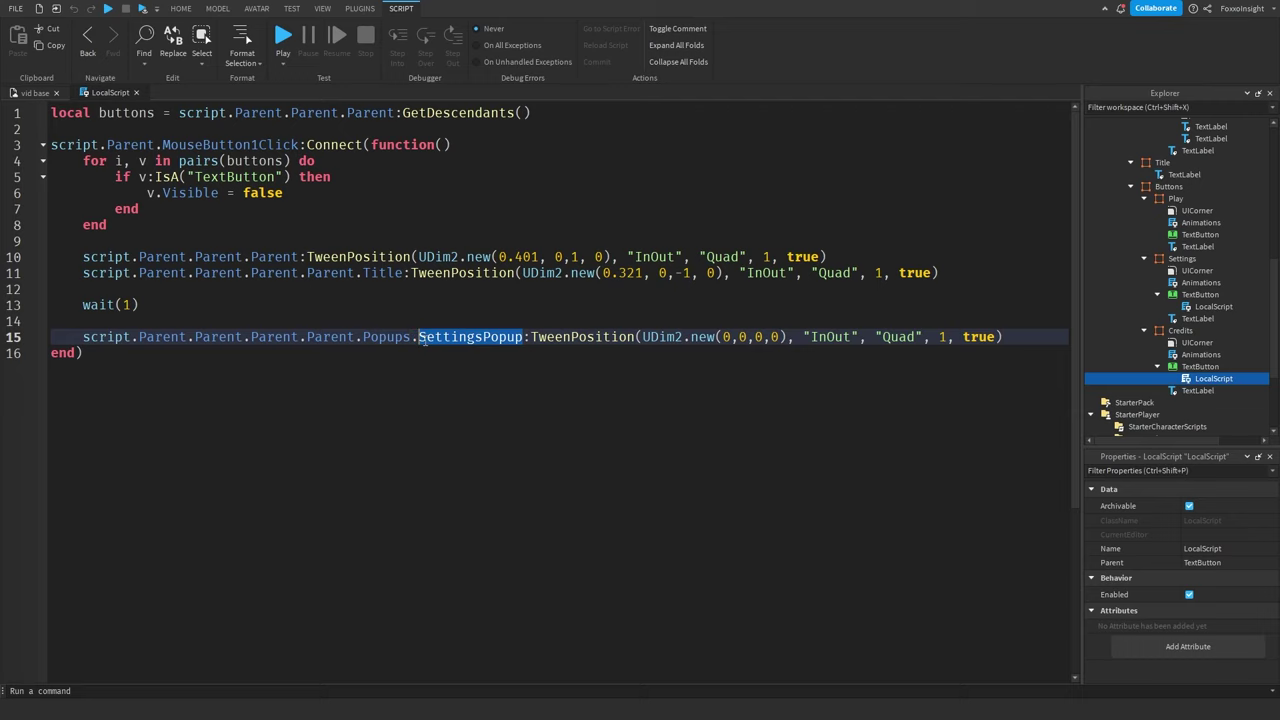
text(CreditsPopup)
key(Tab)
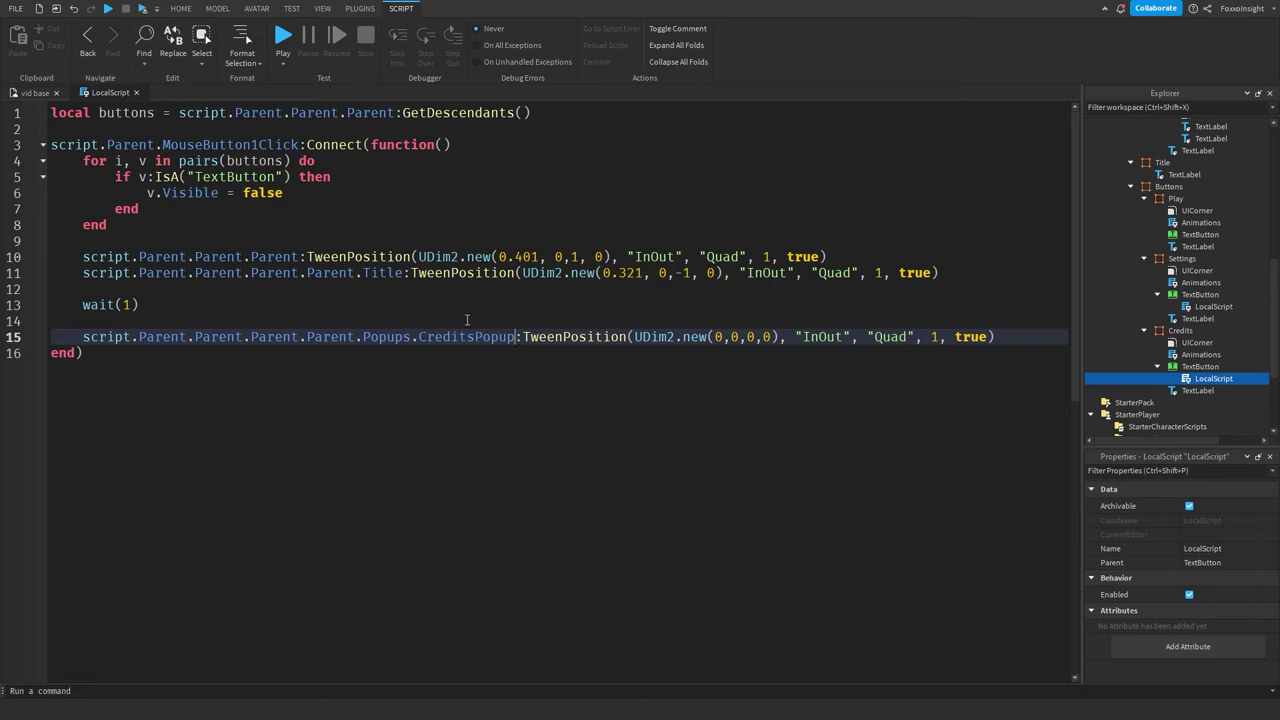
click(134, 92)
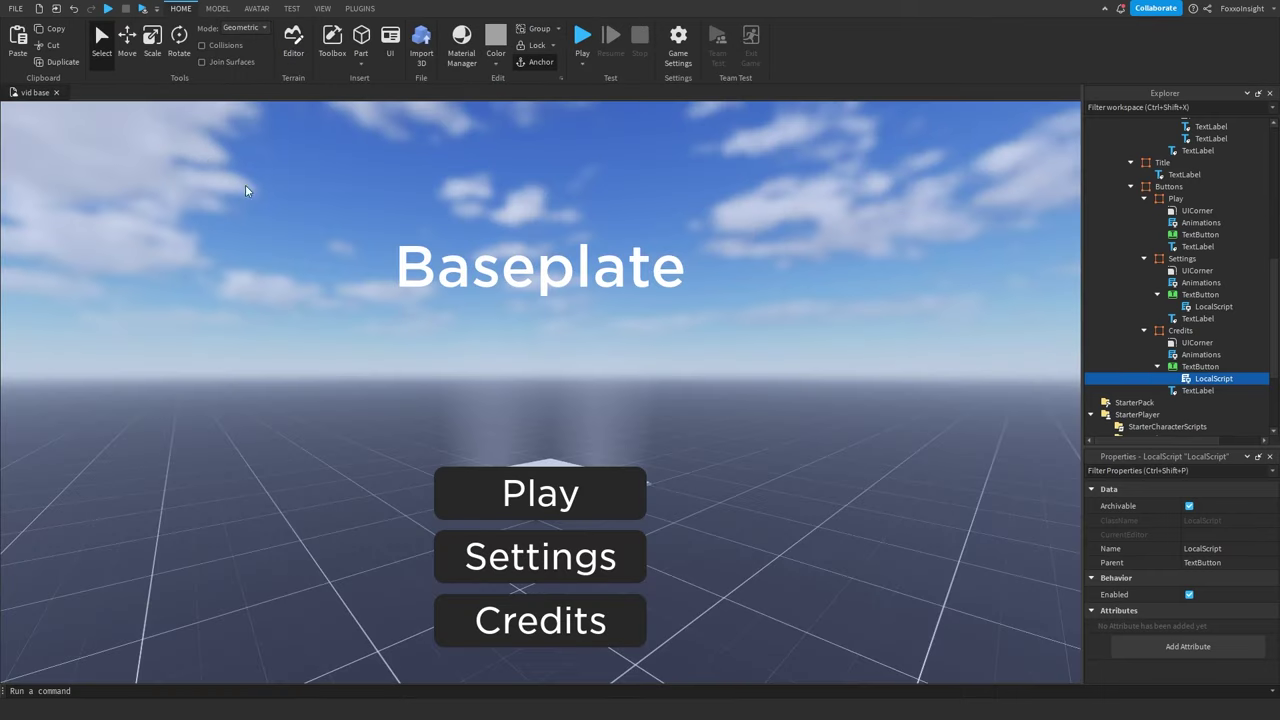
Playtest the main menu with the Credits button's script in place and end the test.
click(726, 378)
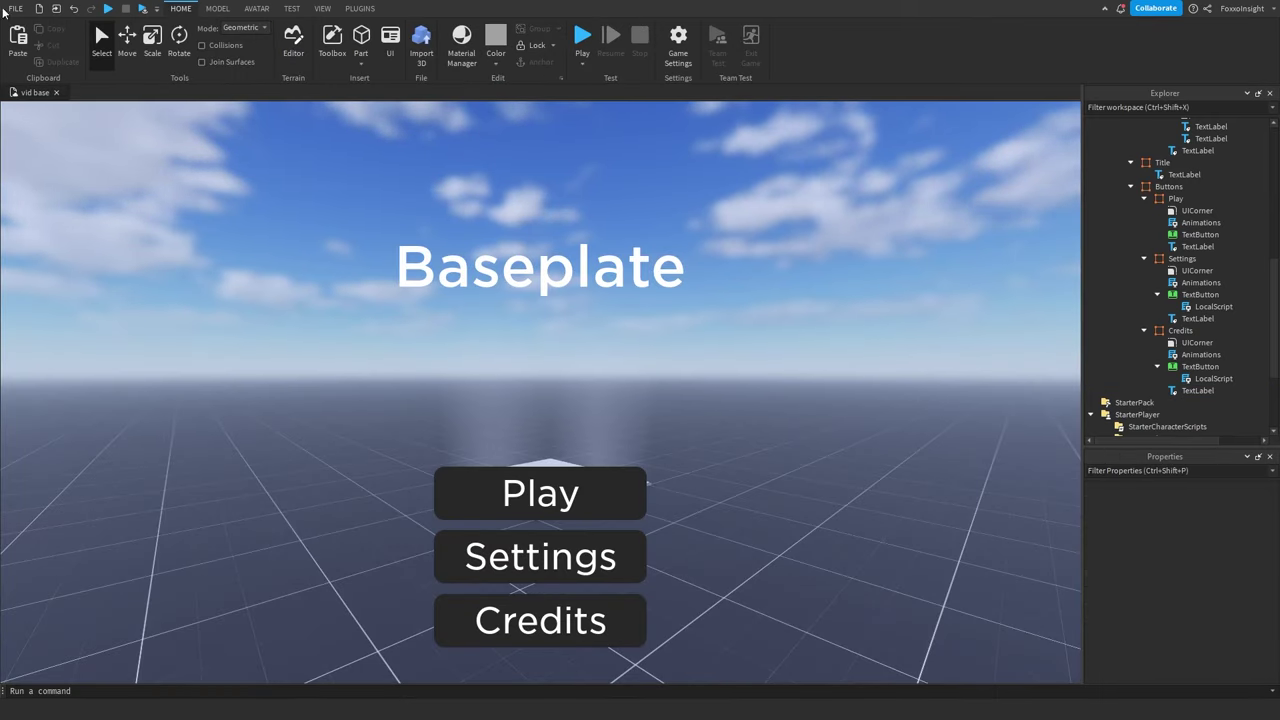
click(108, 8)
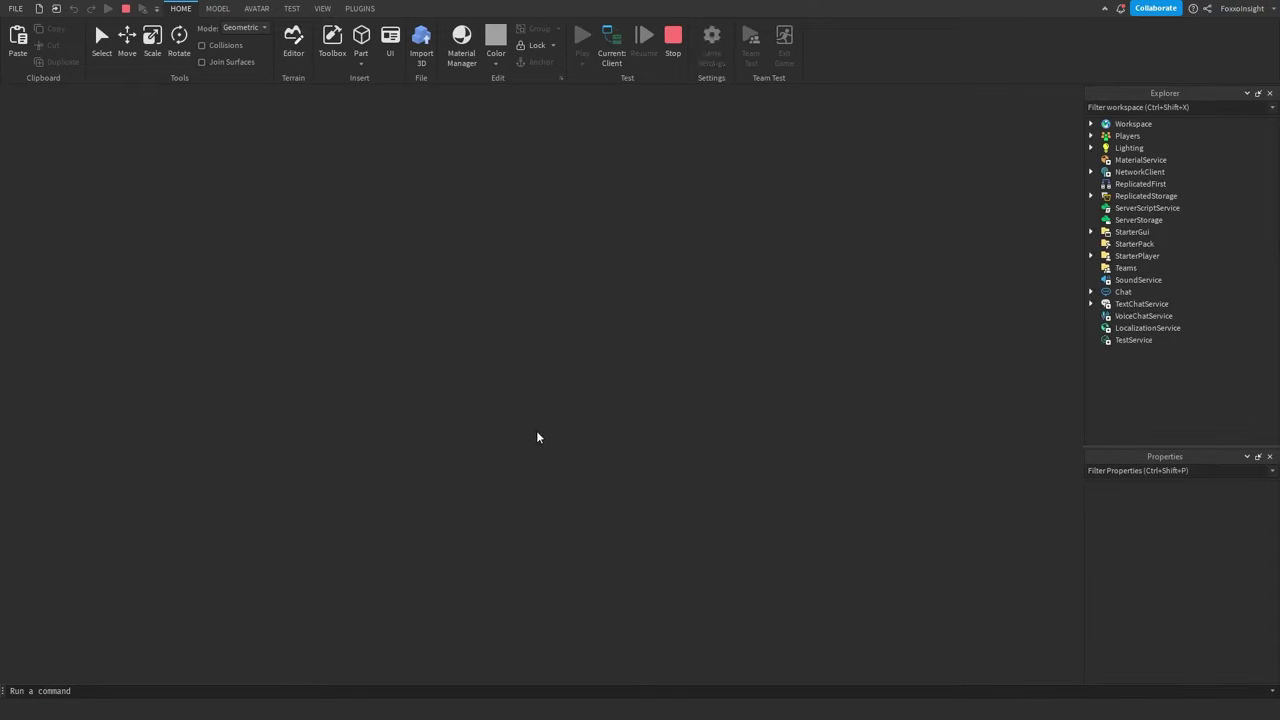
click(669, 68)
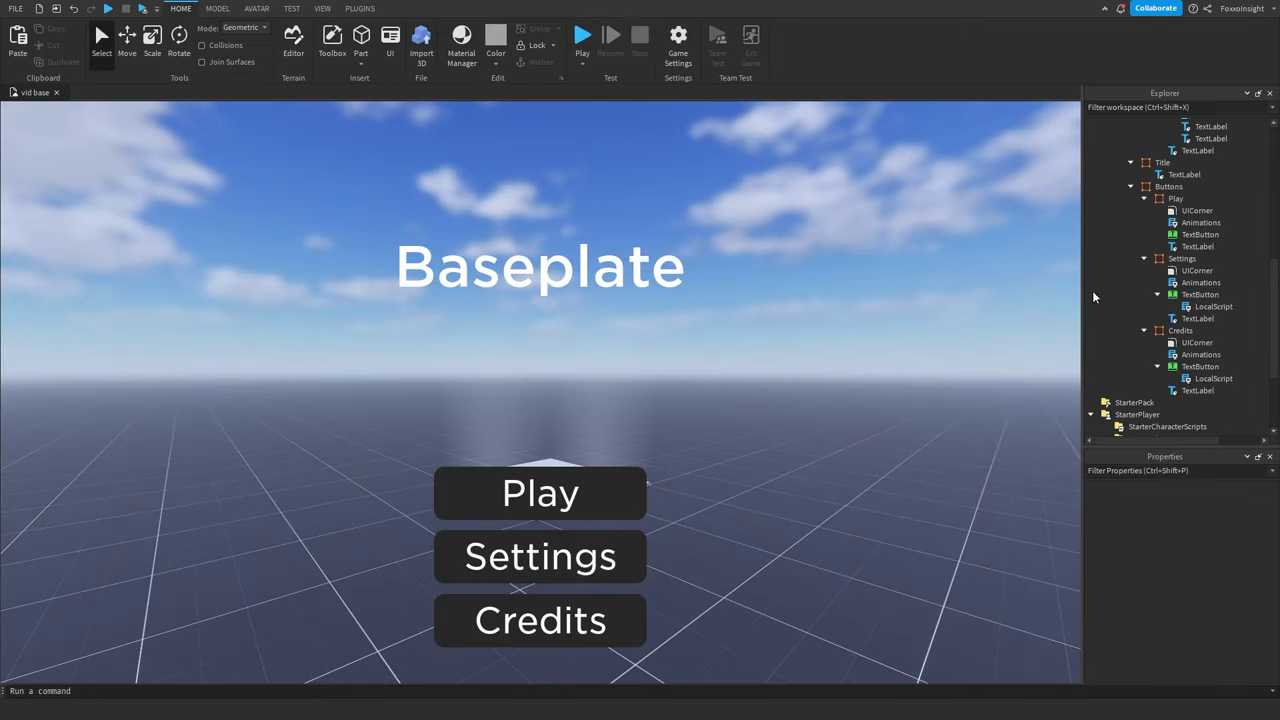
Set the Y scale of the SettingsPopup frame's Position to 0 to bring the popup into view.
scroll(1189, 242, up, 7)
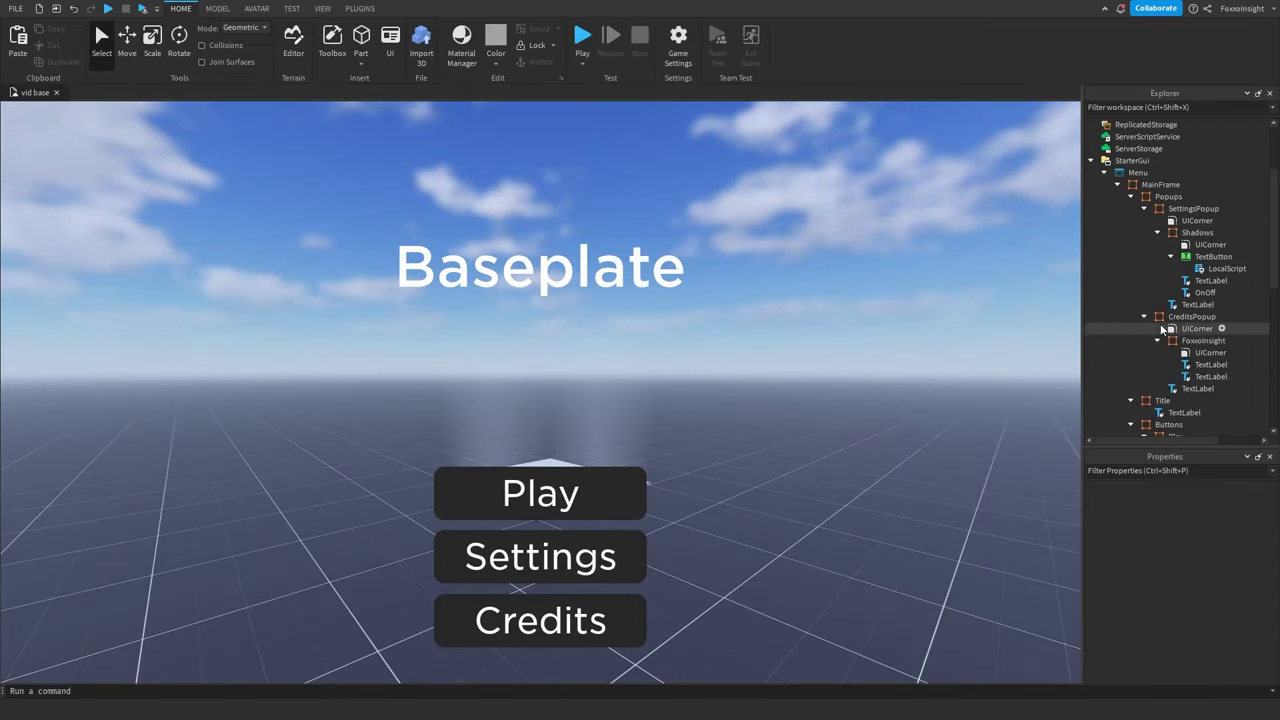
scroll(1165, 340, down, 2)
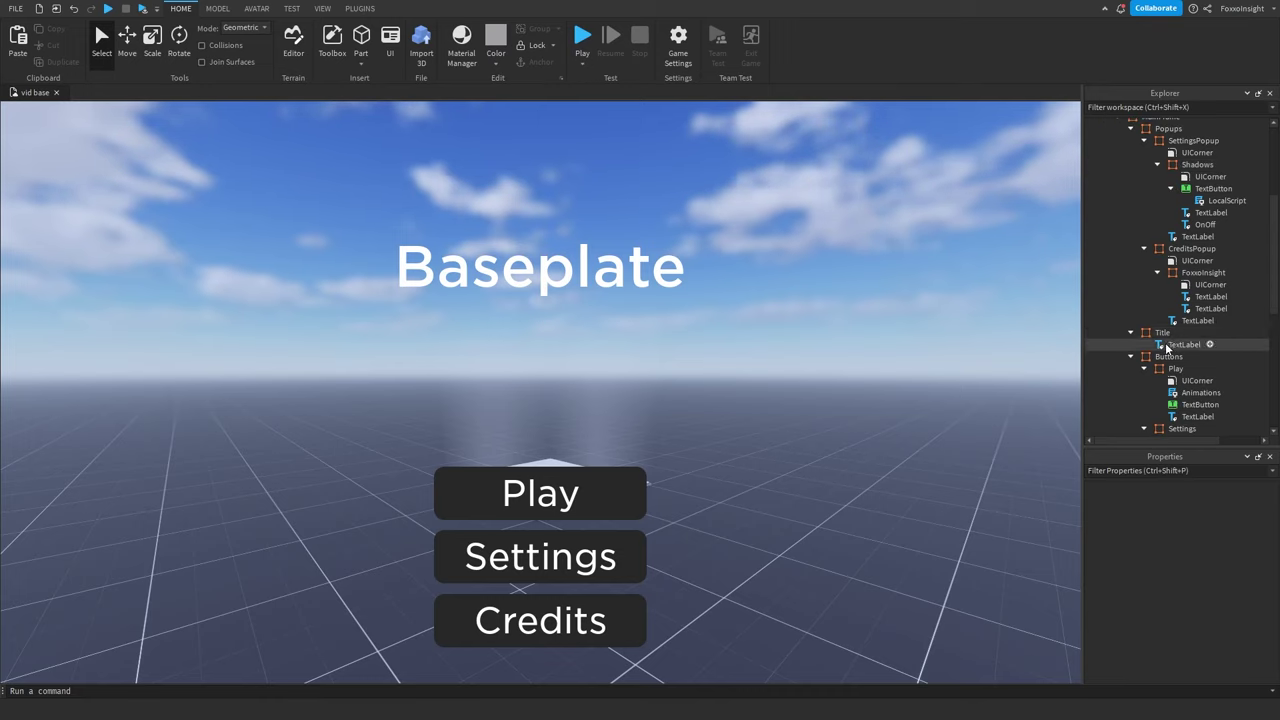
scroll(1170, 270, up, 3)
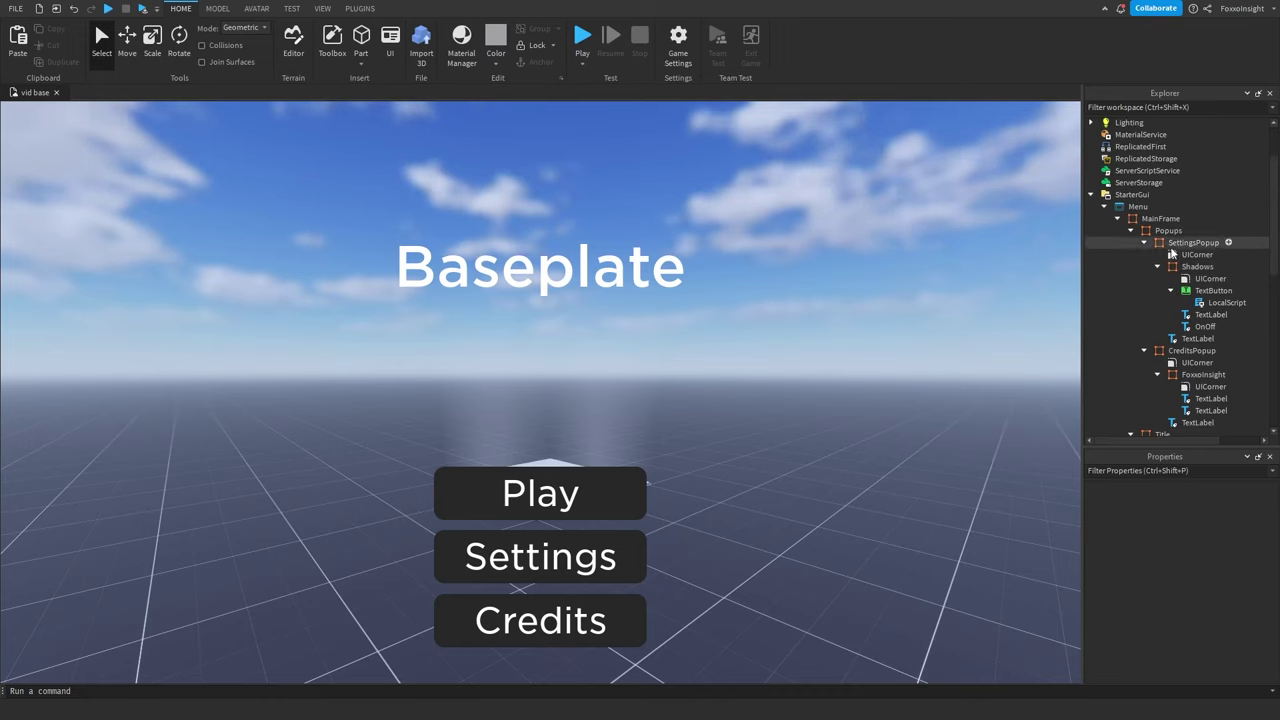
click(1193, 242)
click(1091, 540)
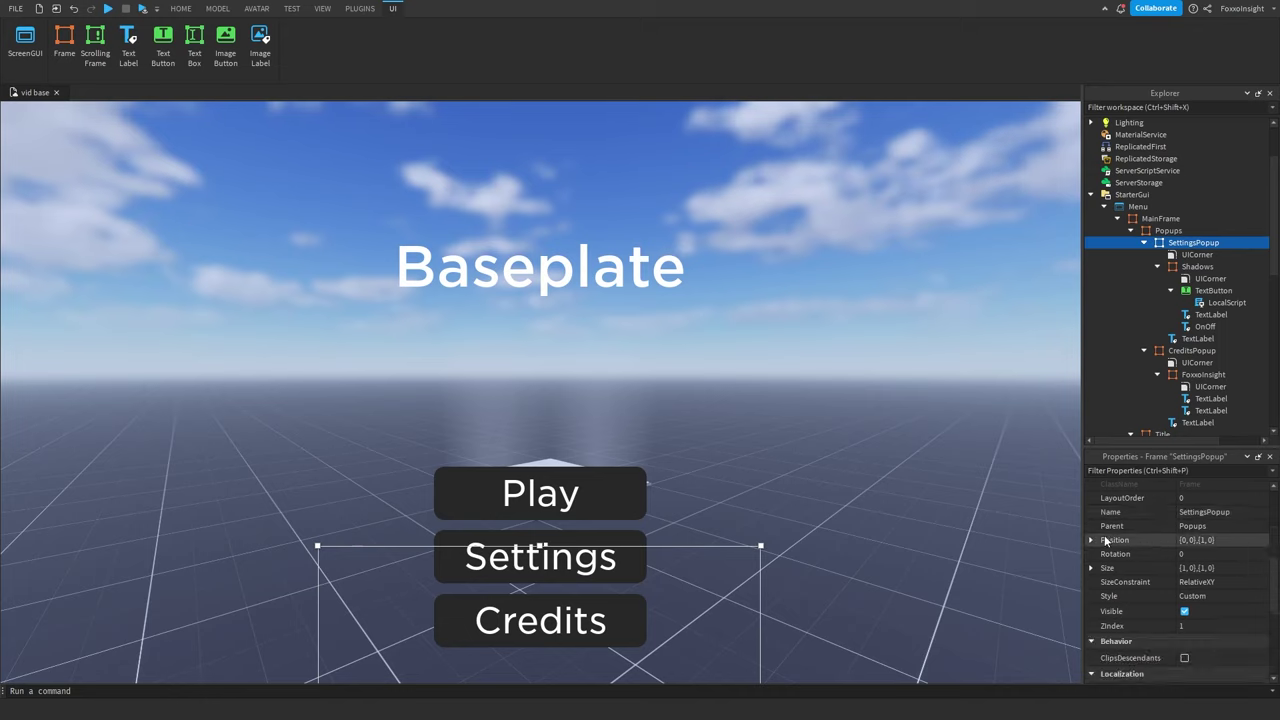
click(1100, 545)
click(1104, 568)
click(1202, 582)
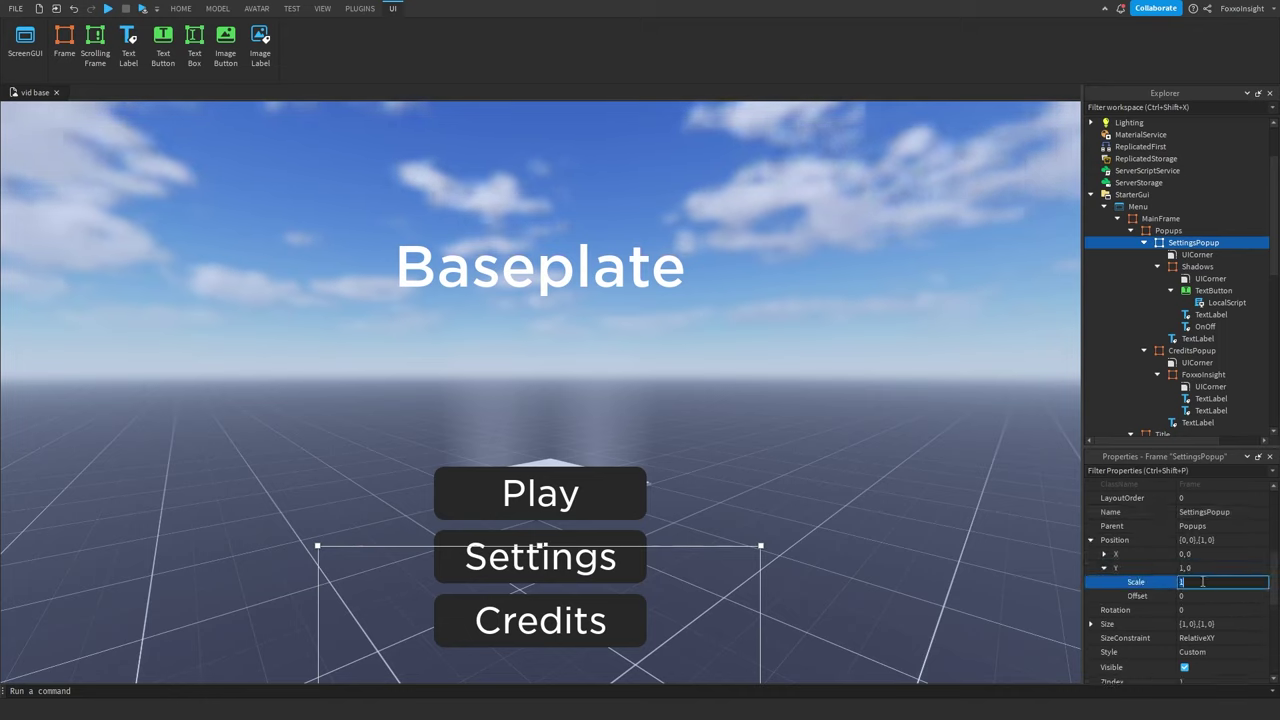
text(0)
key(Return)
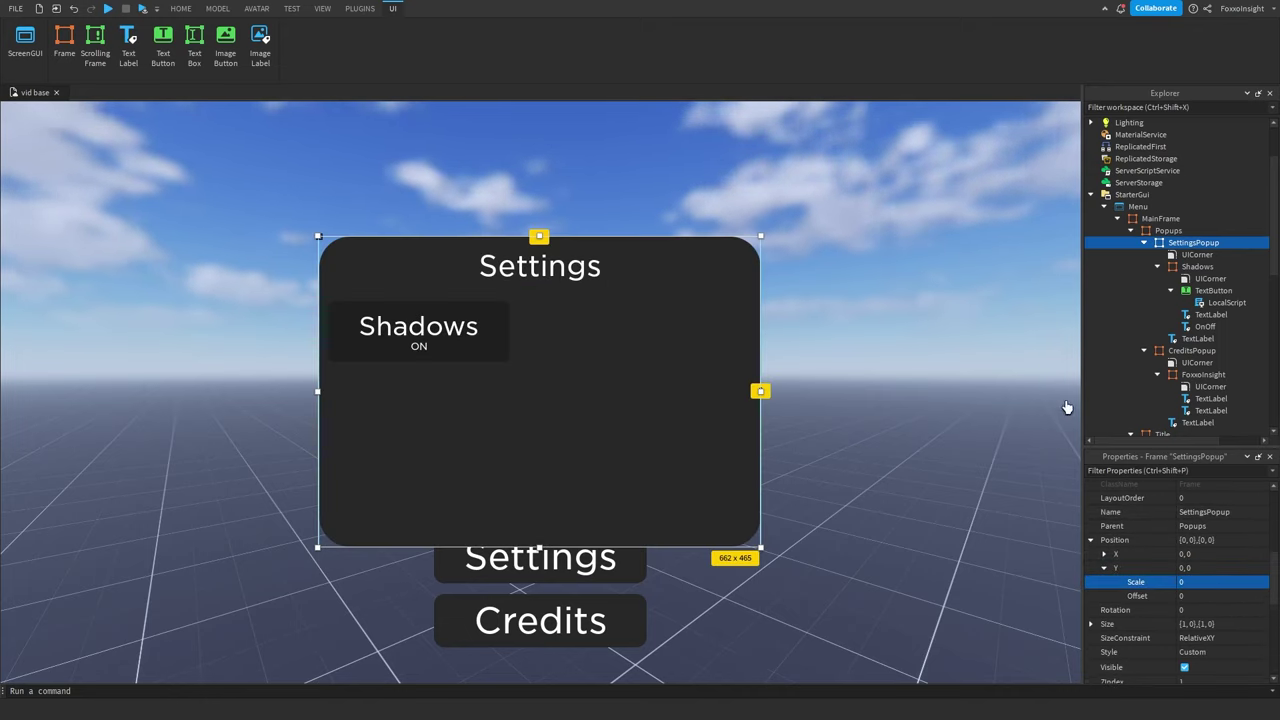
Copy the Play button frame into SettingsPopup and resize it to about 171 x 68 in the popup's upper-right corner.
scroll(1176, 348, down, 3)
click(1167, 336)
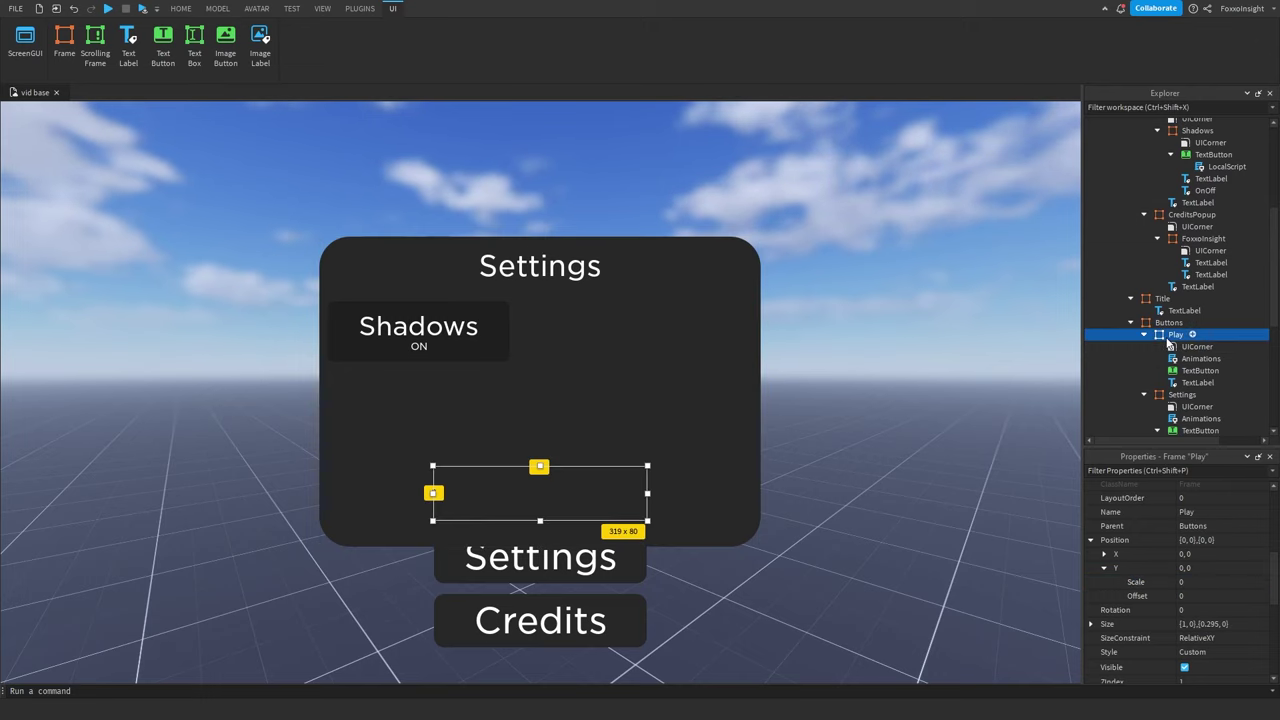
scroll(1166, 340, up, 5)
click(1177, 284)
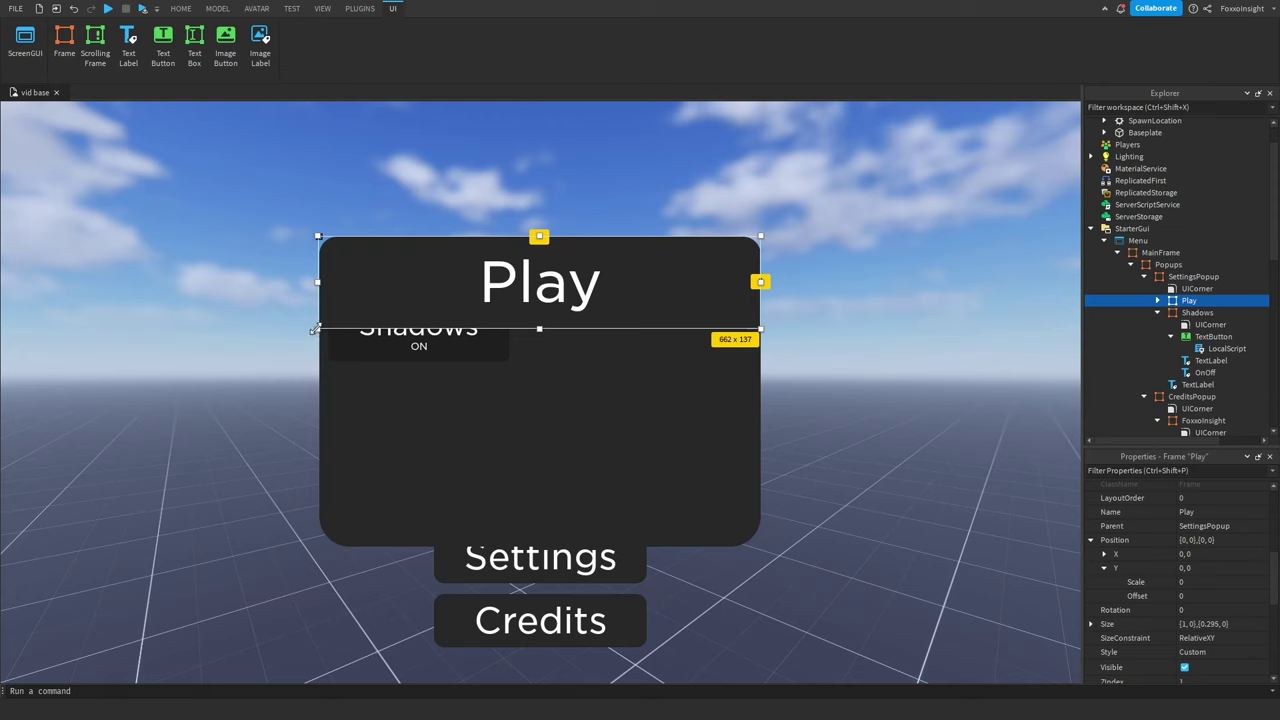
drag(318, 329, 648, 268)
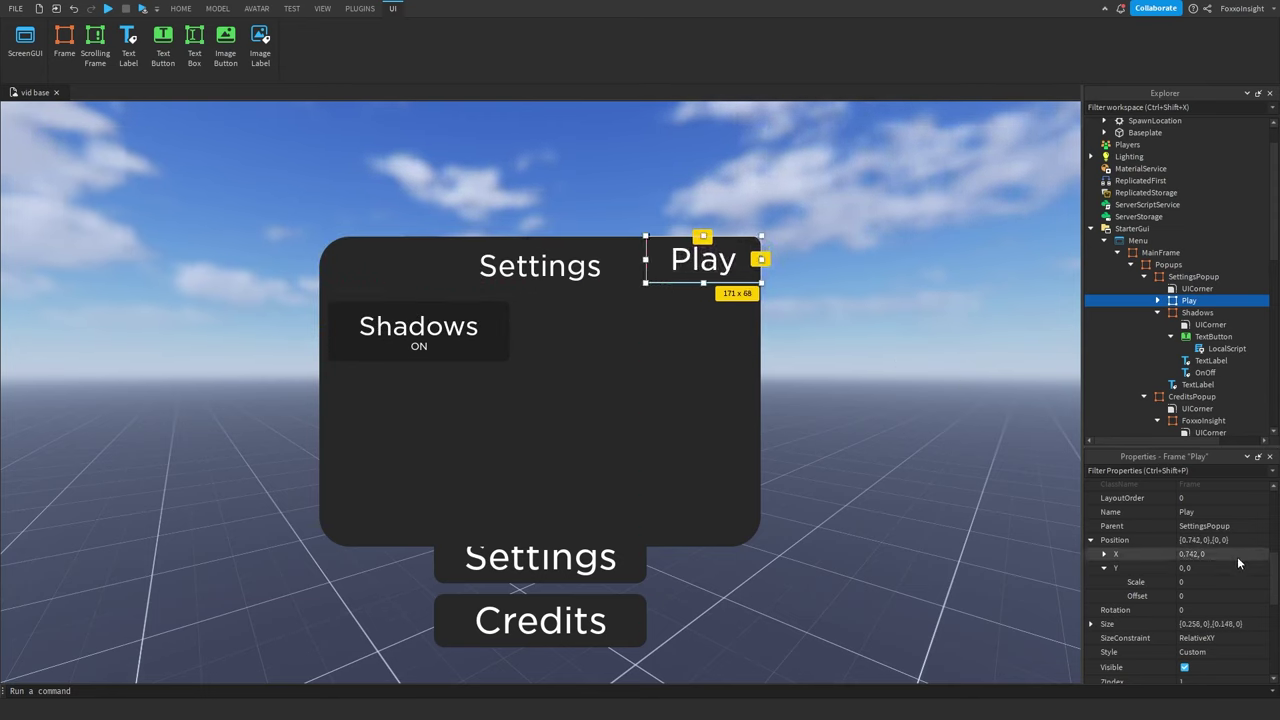
Move the copied Play frame slightly inward from the settings popup's upper-right corner and reduce it to about 171 x 53.
scroll(1237, 556, up, 3)
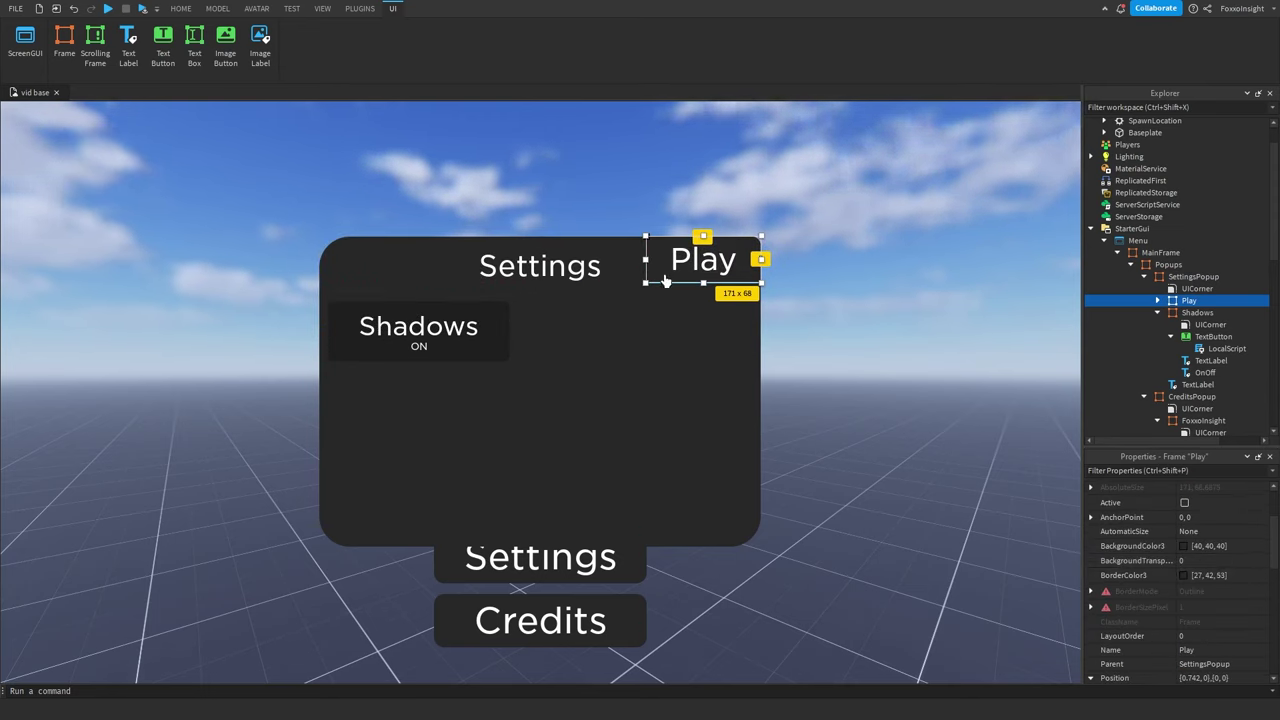
mouse_move(665, 287)
mouse_down()
mouse_move(648, 290)
mouse_move(651, 305)
mouse_up()
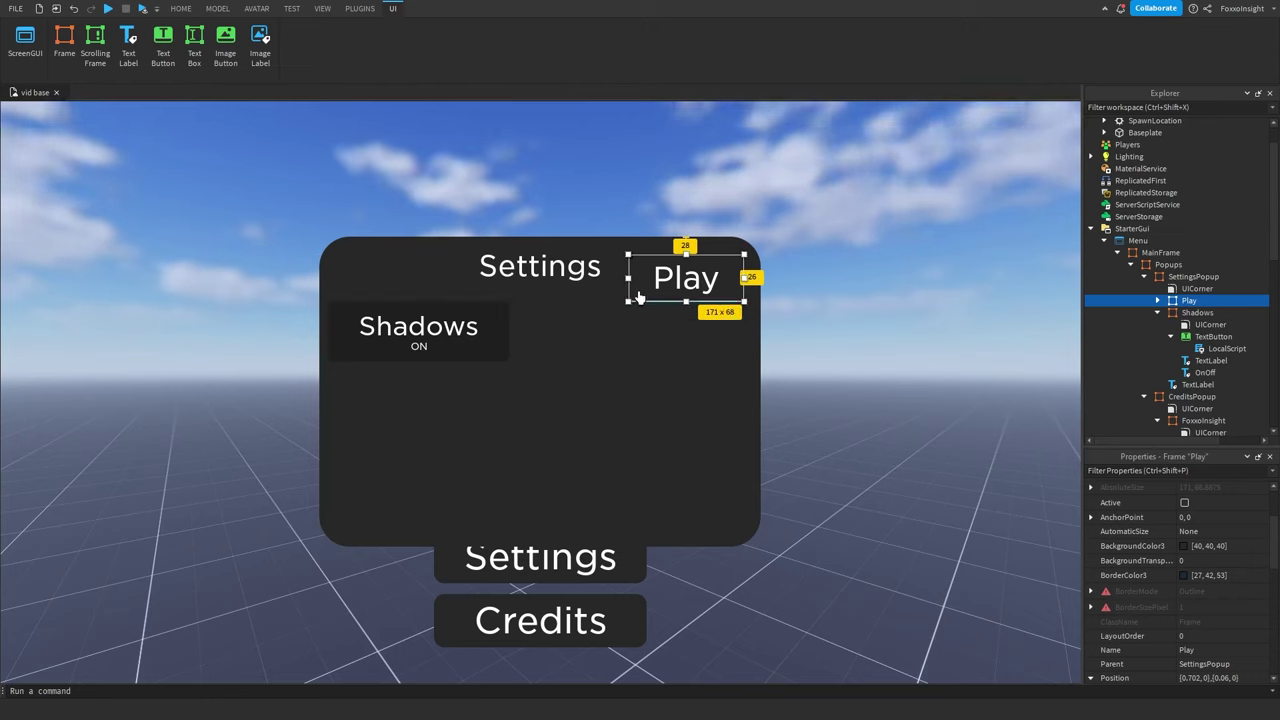
drag(686, 301, 686, 291)
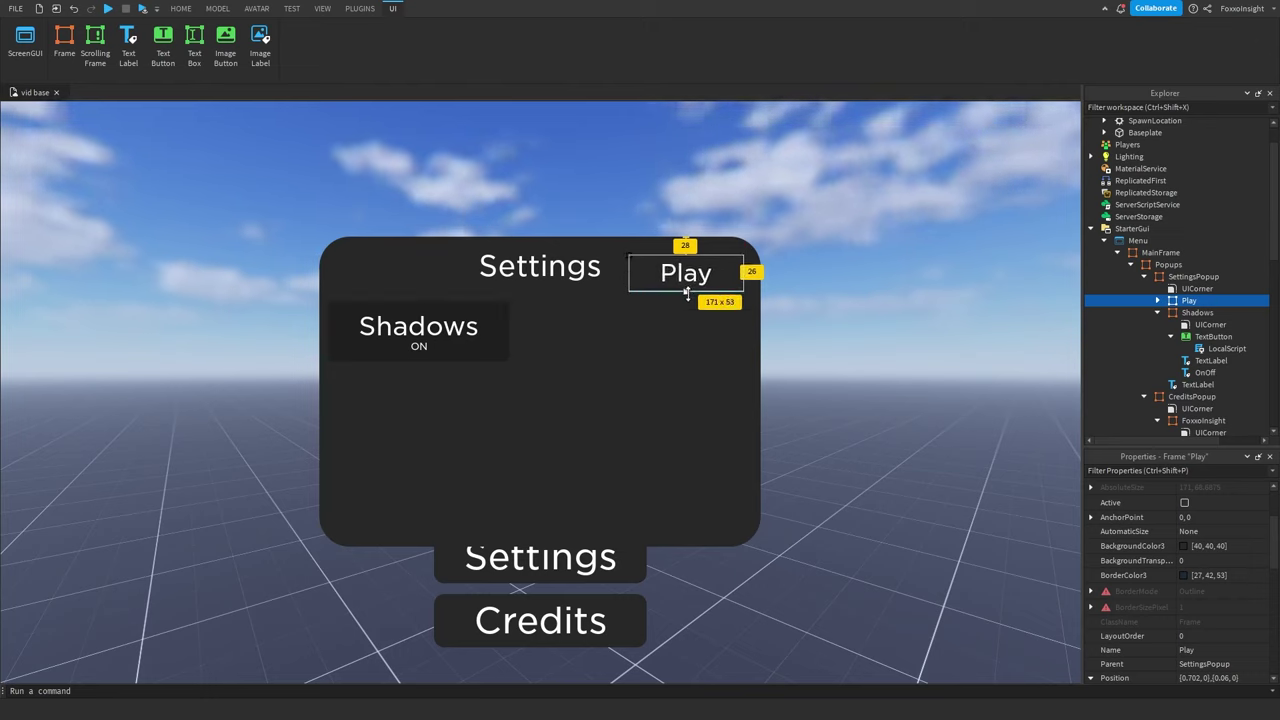
Change the text of the copied Play frame's TextLabel in SettingsPopup to Back.
click(1157, 300)
click(1210, 348)
scroll(1187, 568, down, 5)
scroll(1187, 568, down, 6)
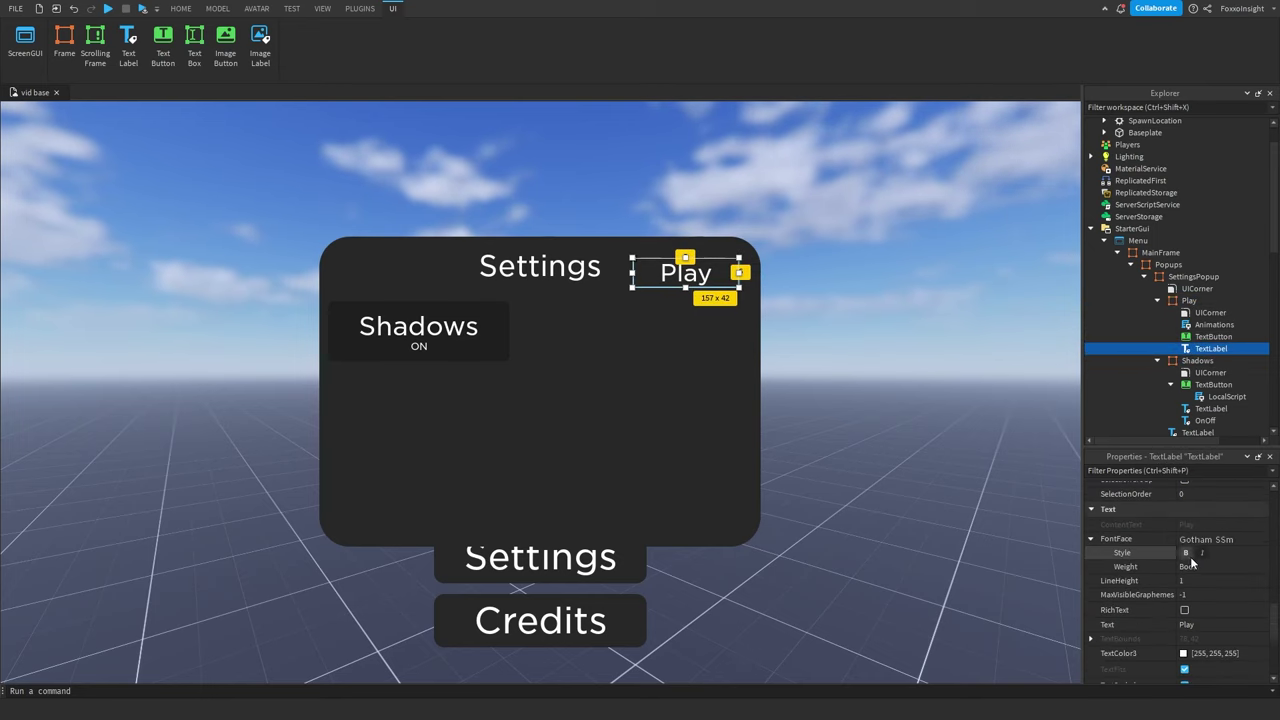
click(1199, 624)
text(Ba)
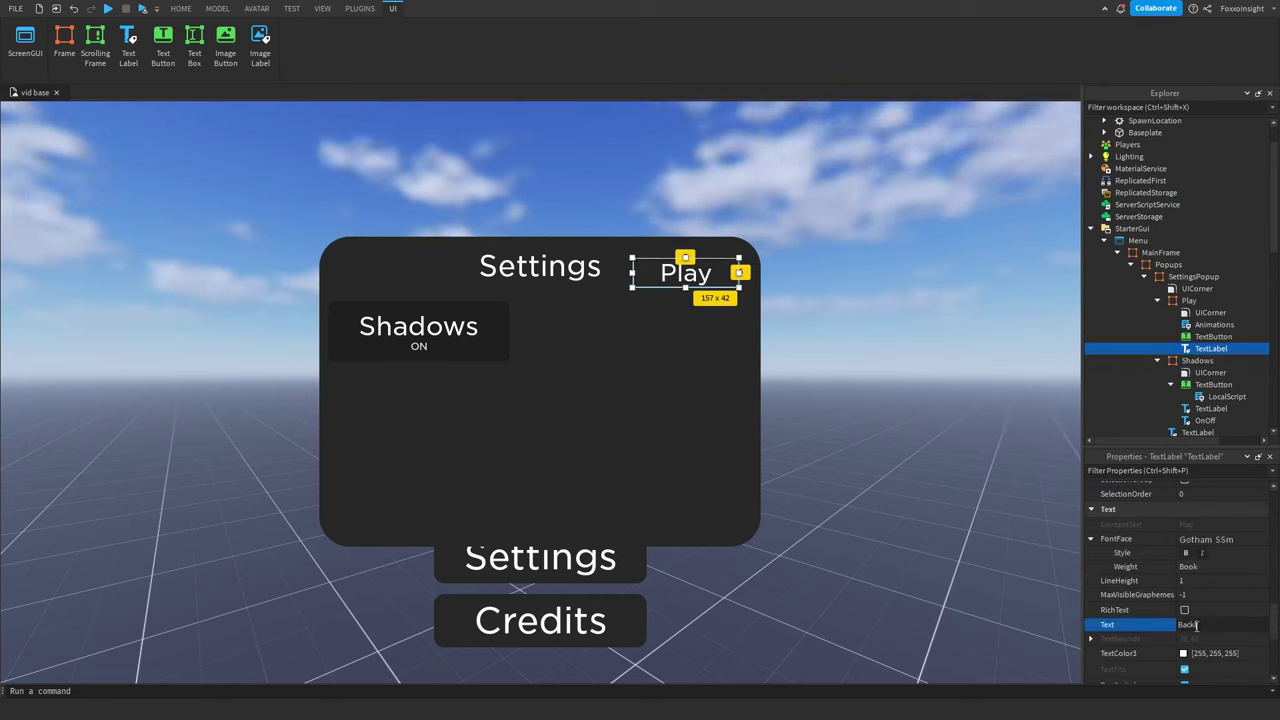
text(ck)
key(Return)
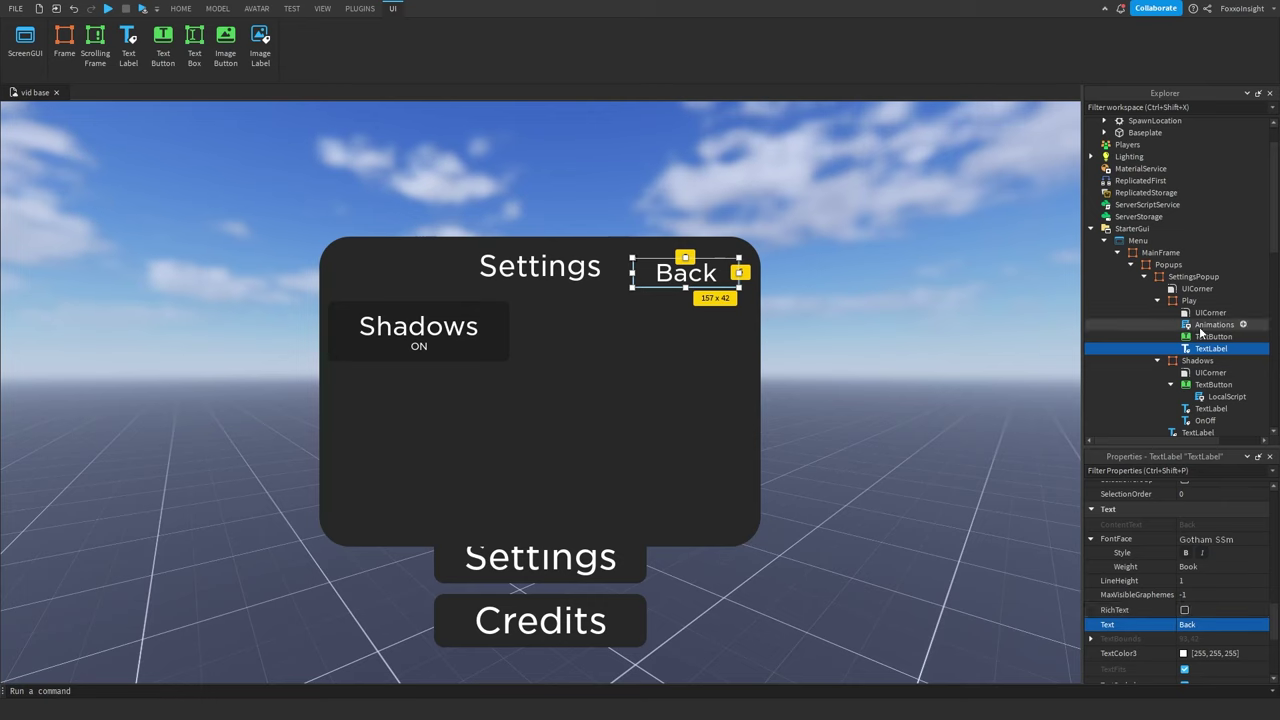
Copy the Settings button's LocalScript into the TextButton of the popup's Back button and open the copied script.
scroll(1225, 360, down, 8)
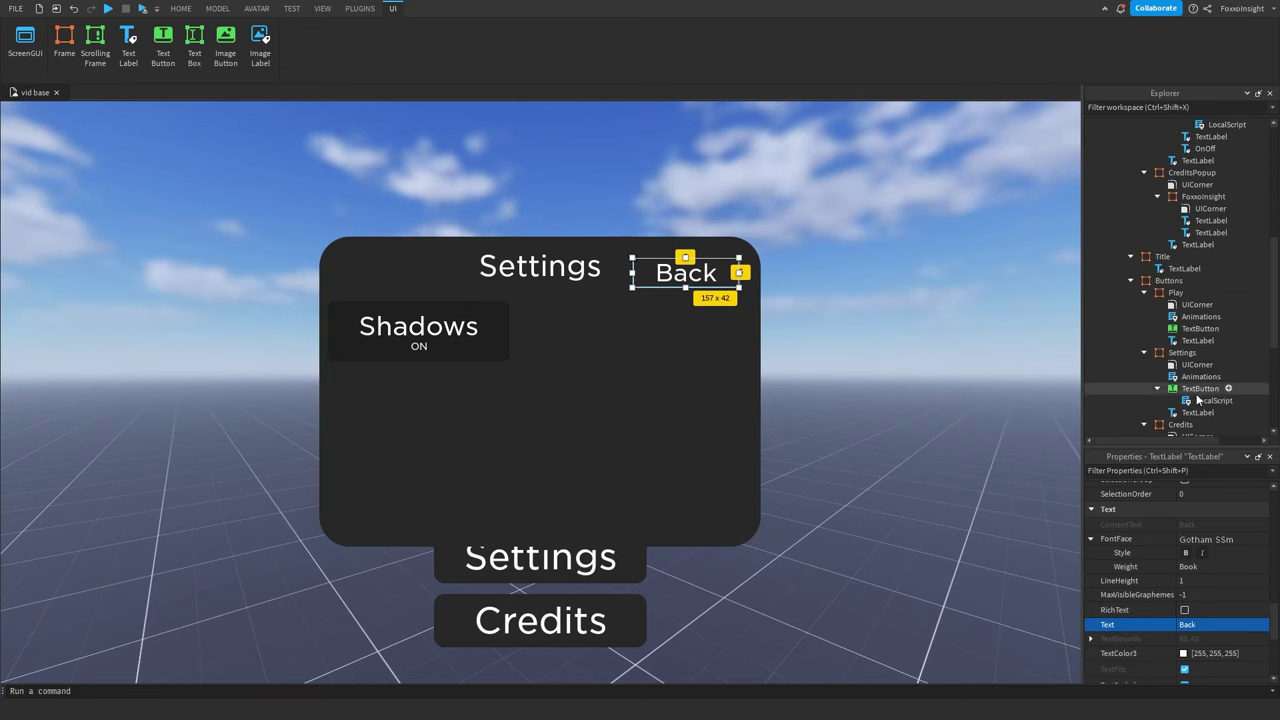
click(1195, 400)
scroll(1215, 340, up, 5)
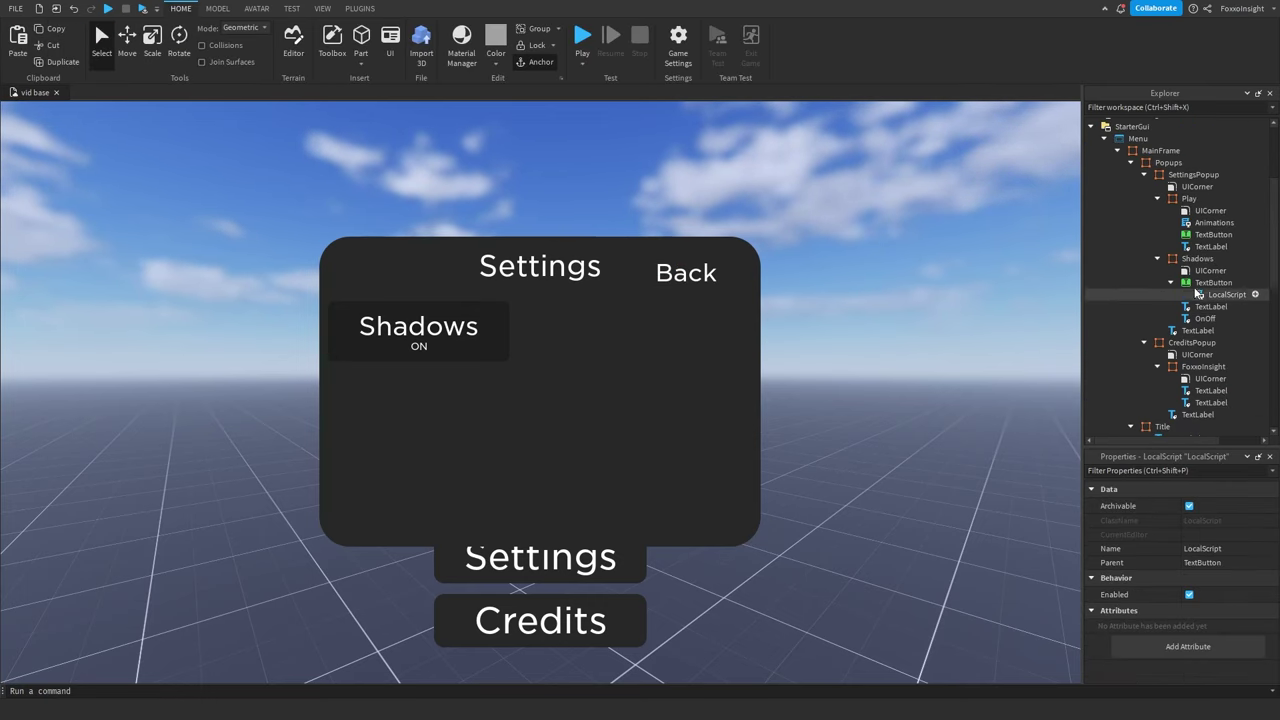
click(1210, 234)
scroll(1200, 245, up, 3)
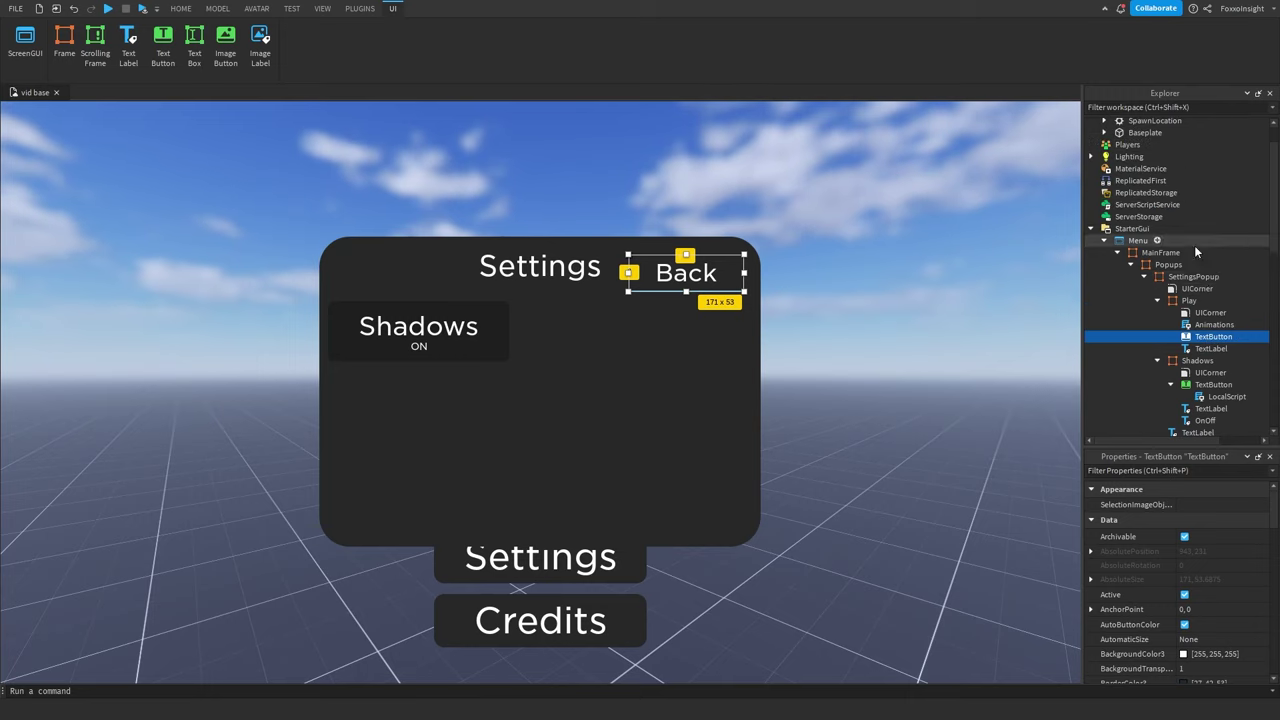
key(ctrl+shift+v)
click(1223, 340)
double_click(1215, 348)
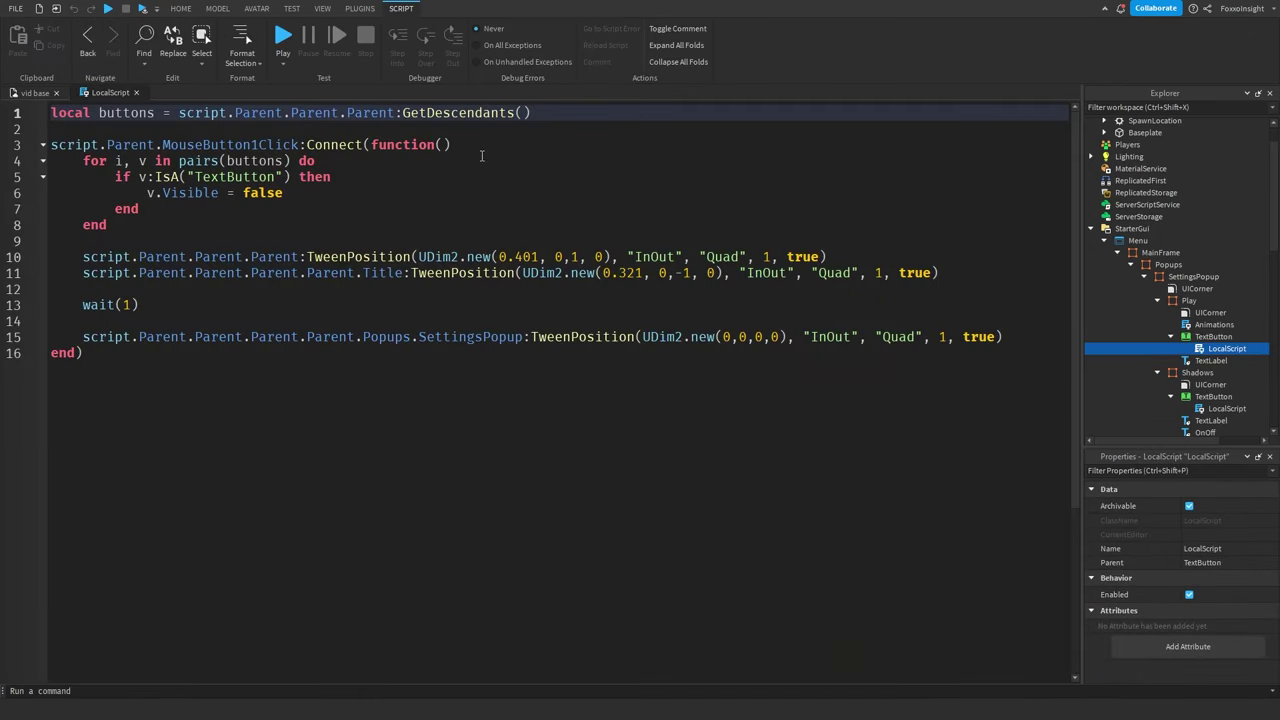
Change the buttons variable's path on line 1 to script.Parent.Parent.Parent.Parent.Parent.Buttons, keeping the GetDescendants call.
text(.Parent.)
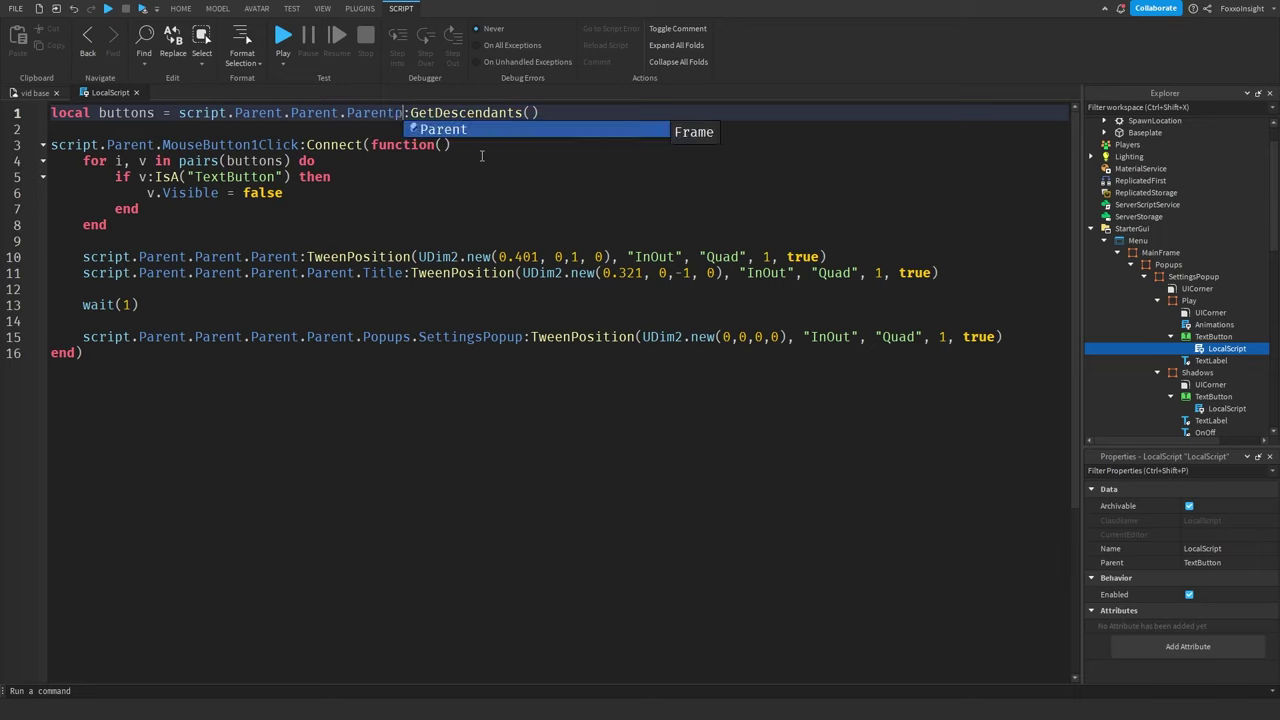
text(Parent.Parent.)
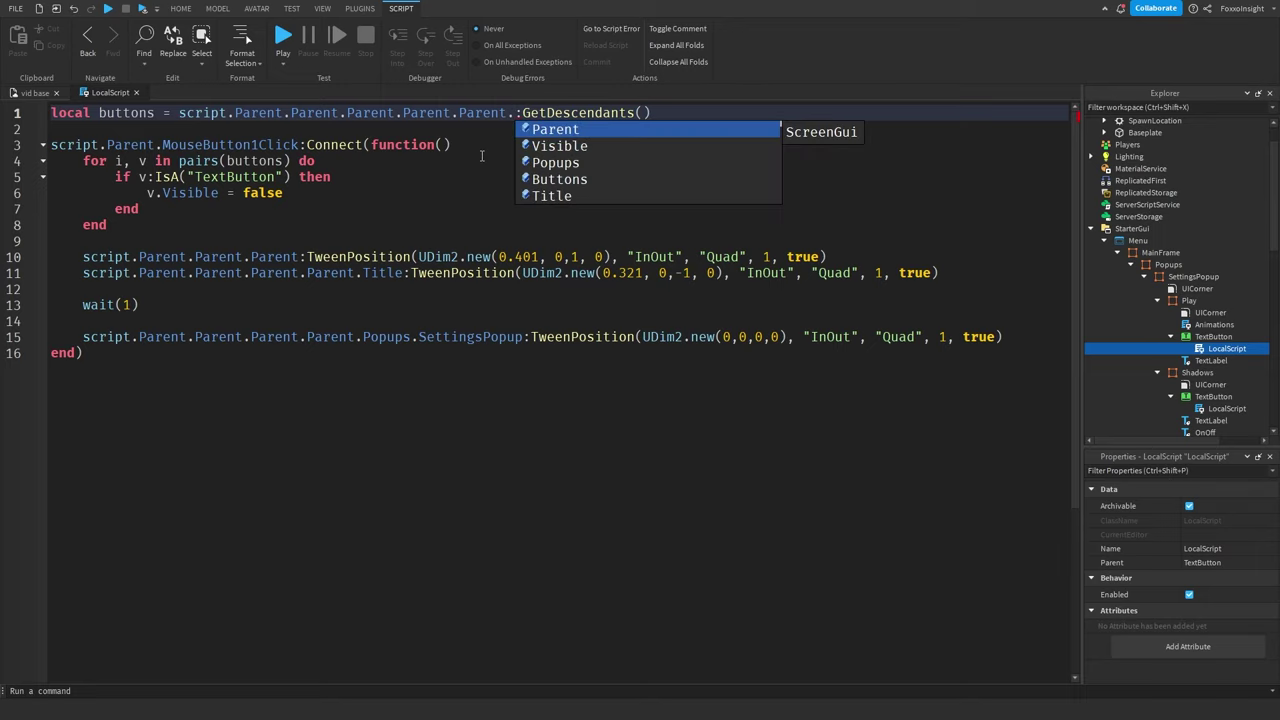
text(B)
key(Tab)
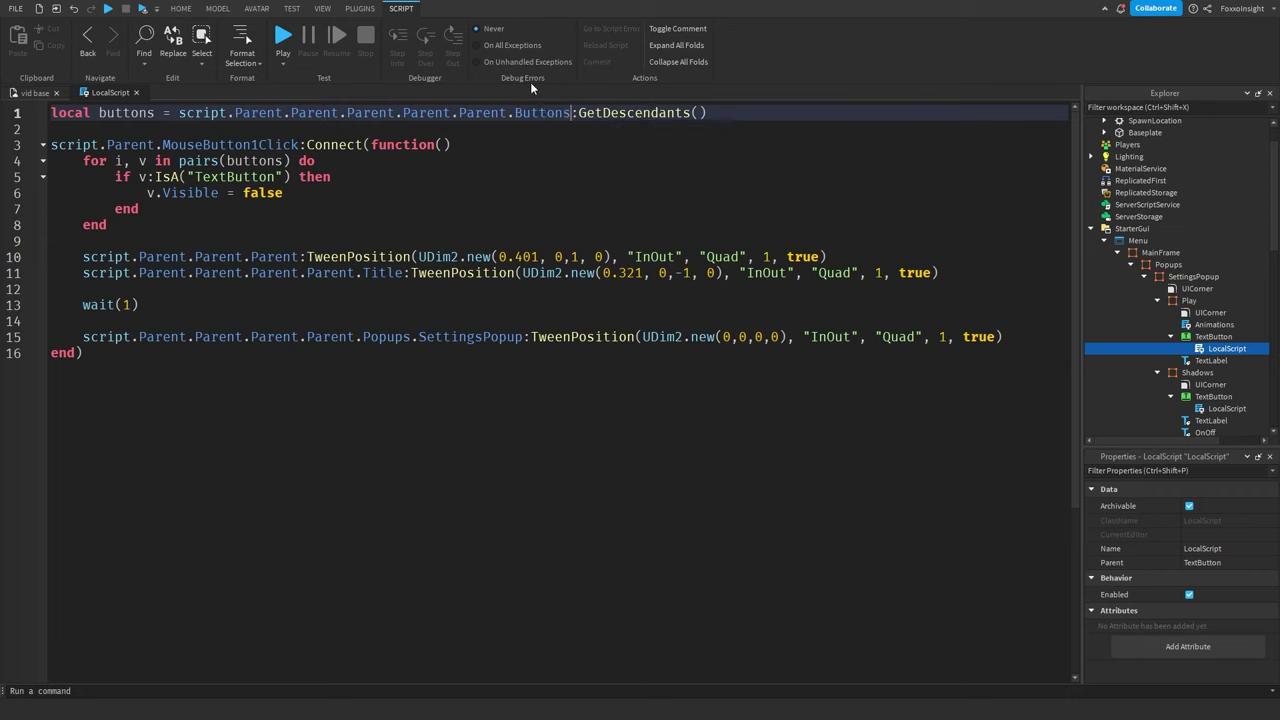
Retarget the first TweenPosition call on line 10 to script.Parent.Parent.Parent.Parent.Parent.Buttons.
drag(300, 257, 195, 259)
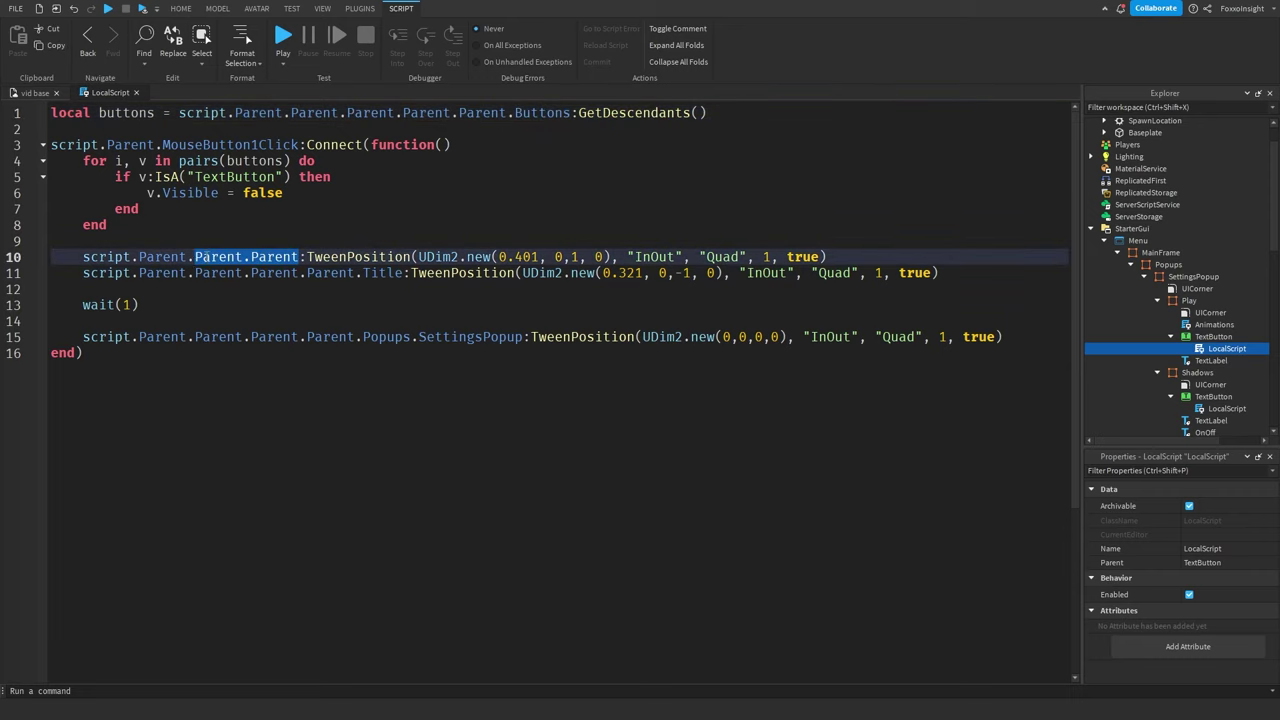
text(Parent.Parent.Parent.Parent.)
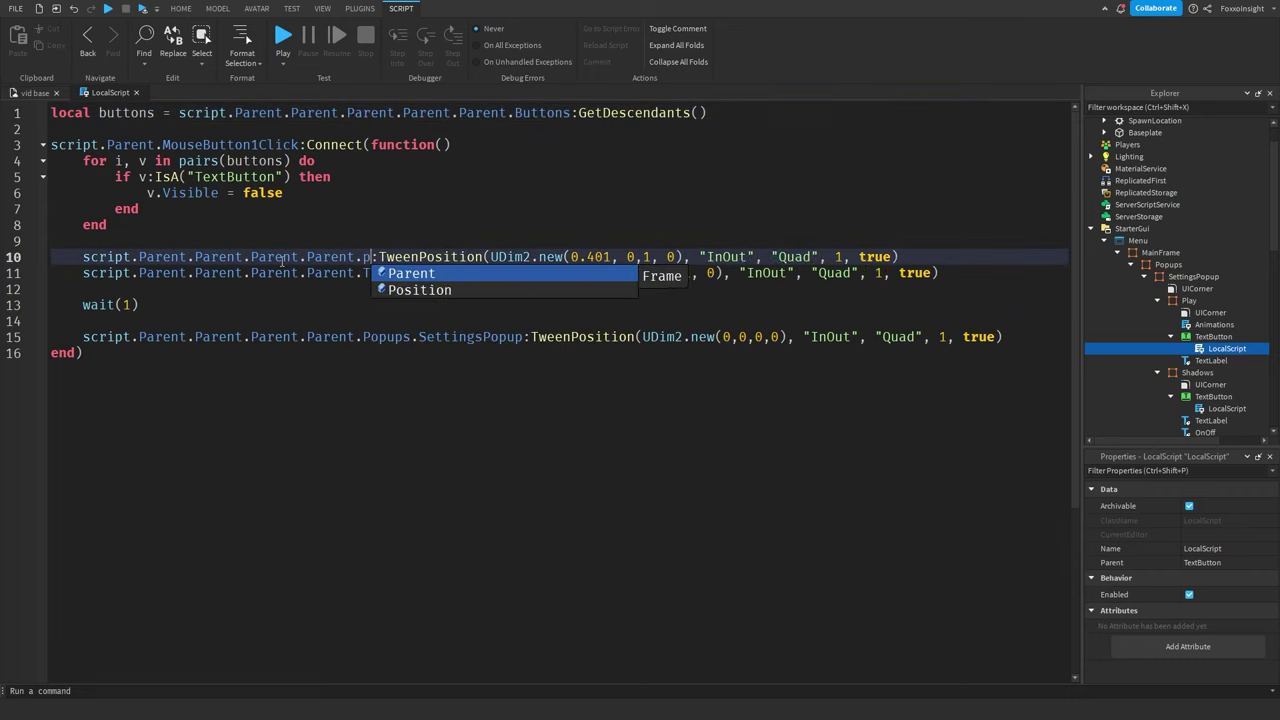
text(Parent.Parent.butt)
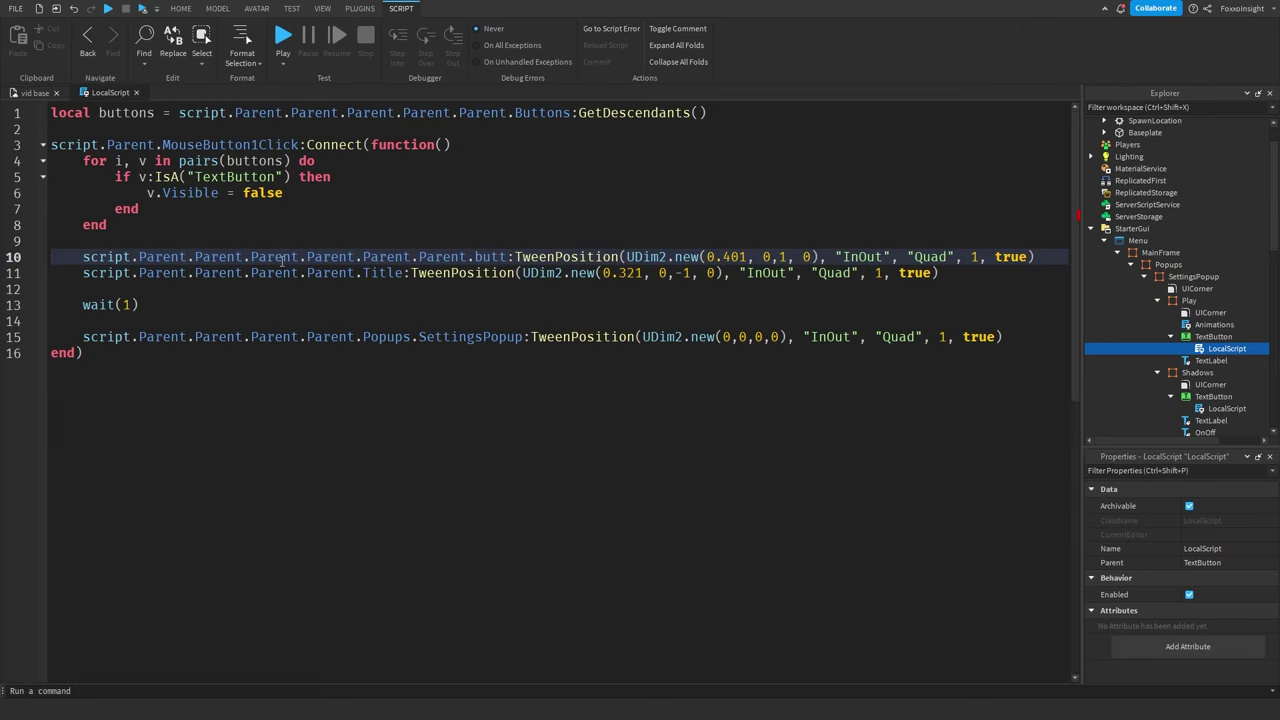
key(BackSpace)
key(BackSpace)
key(BackSpace)
key(BackSpace)
key(BackSpace)
key(BackSpace)
key(BackSpace)
text(Buttons)
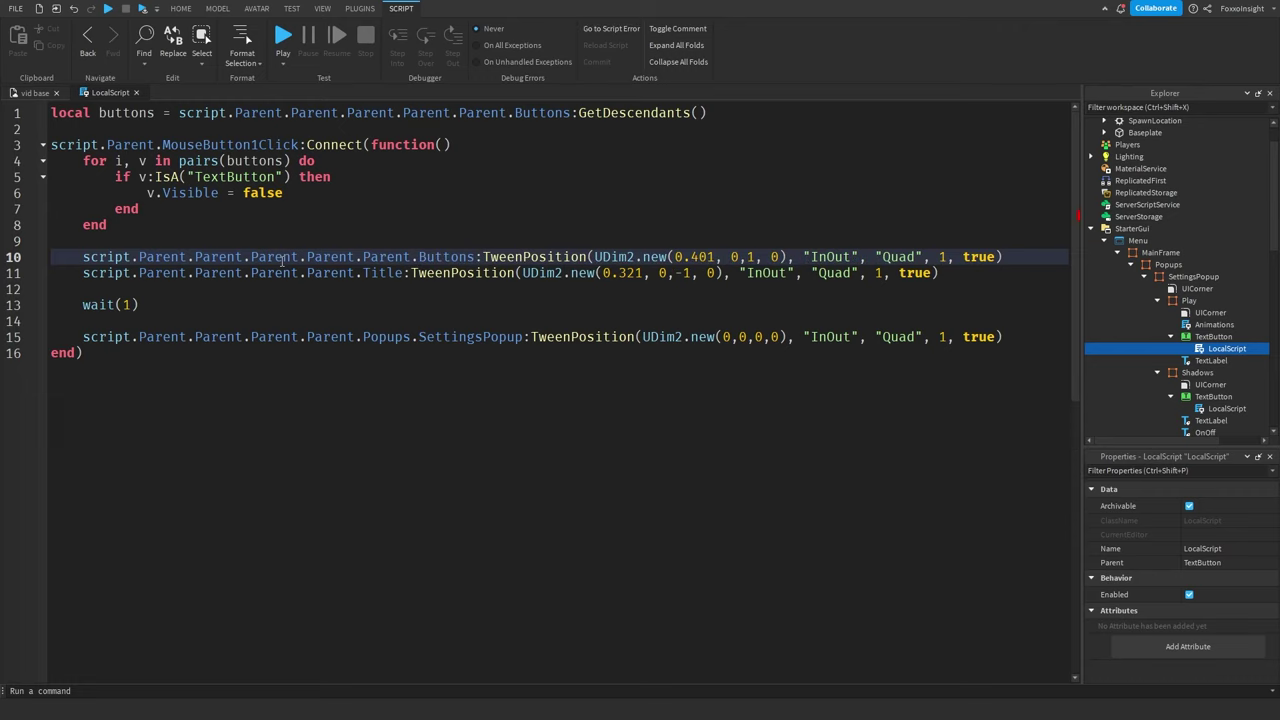
Reuse the line 10 path on line 11 so its TweenPosition call targets script.Parent.Parent.Parent.Parent.Parent.Title.
key(ctrl+shift+Left)
key(ctrl+shift+Left)
key(ctrl+shift+Left)
key(ctrl+shift+Left)
key(ctrl+shift+Left)
key(ctrl+shift+Left)
key(ctrl+c)
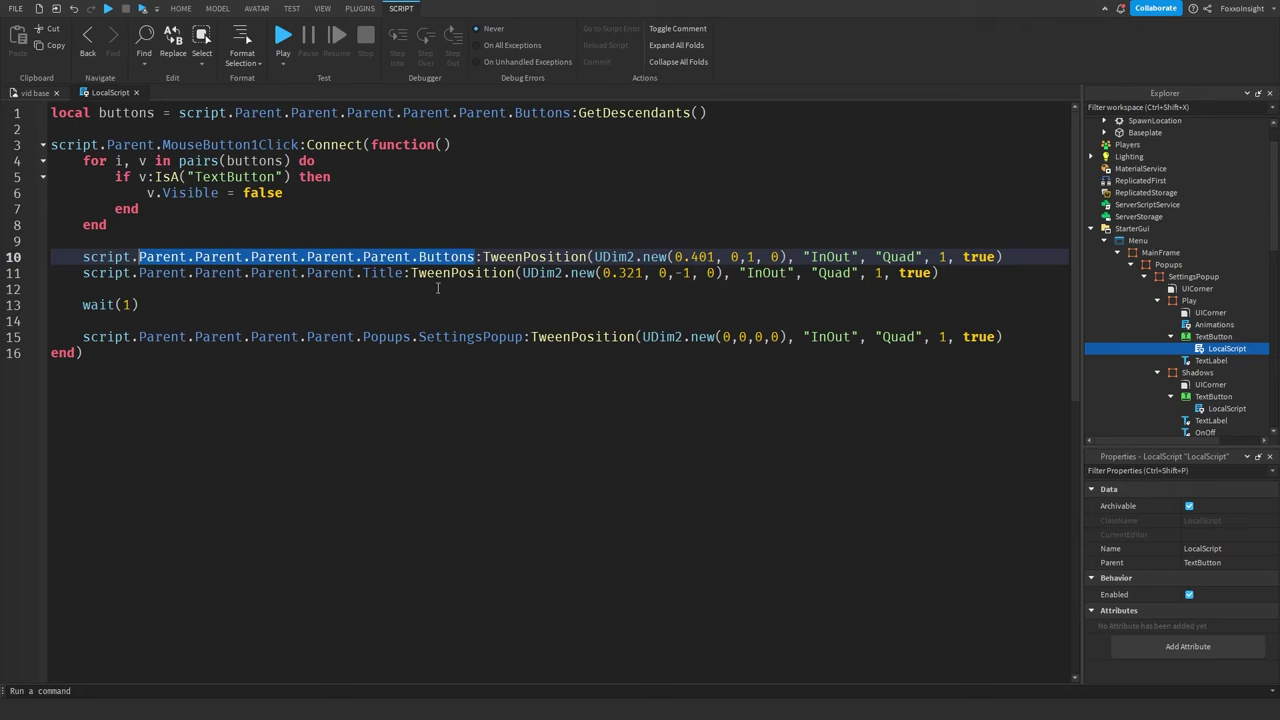
key(Down)
key(ctrl+shift+Right)
key(ctrl+shift+Right)
key(ctrl+shift+Right)
key(ctrl+shift+Right)
key(ctrl+shift+Right)
key(ctrl+v)
key(ctrl+shift+Left)
text(Title)
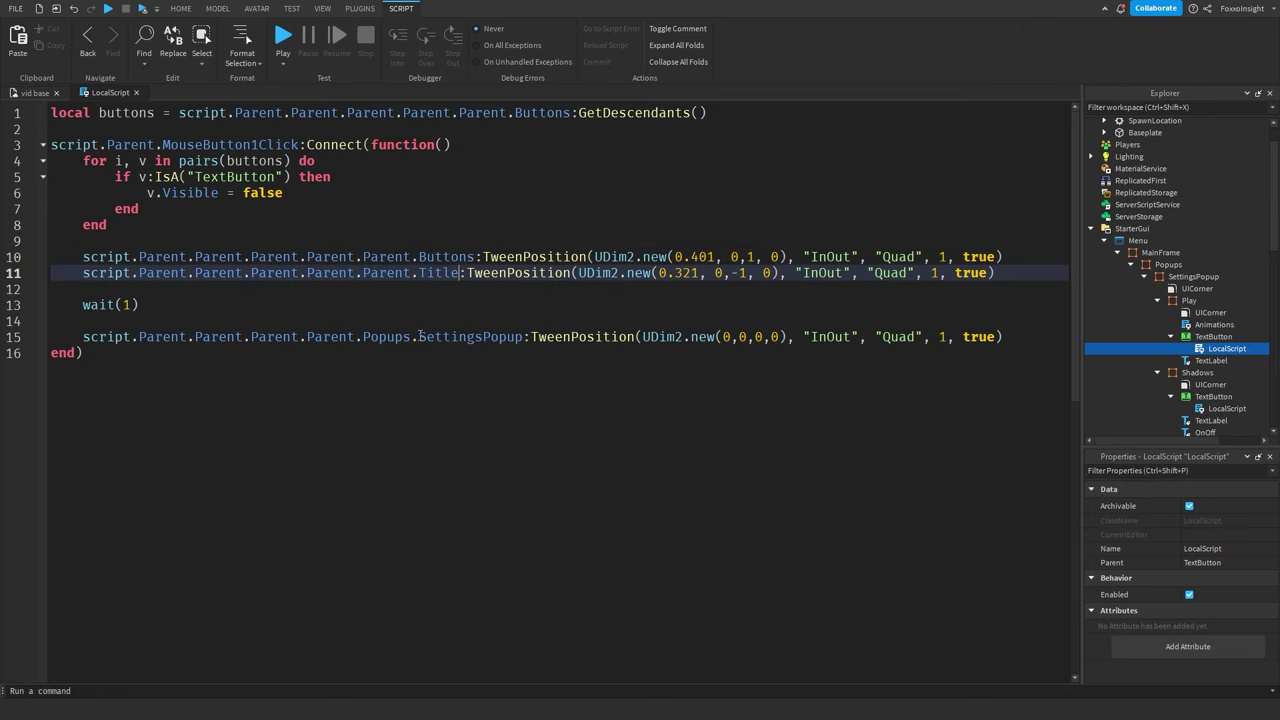
Shorten the last tween's path to script.Parent.Parent.Parent.Parent.SettingsPopup and set v.Visible to true in the loop.
drag(521, 338, 364, 338)
text(S)
key(Tab)
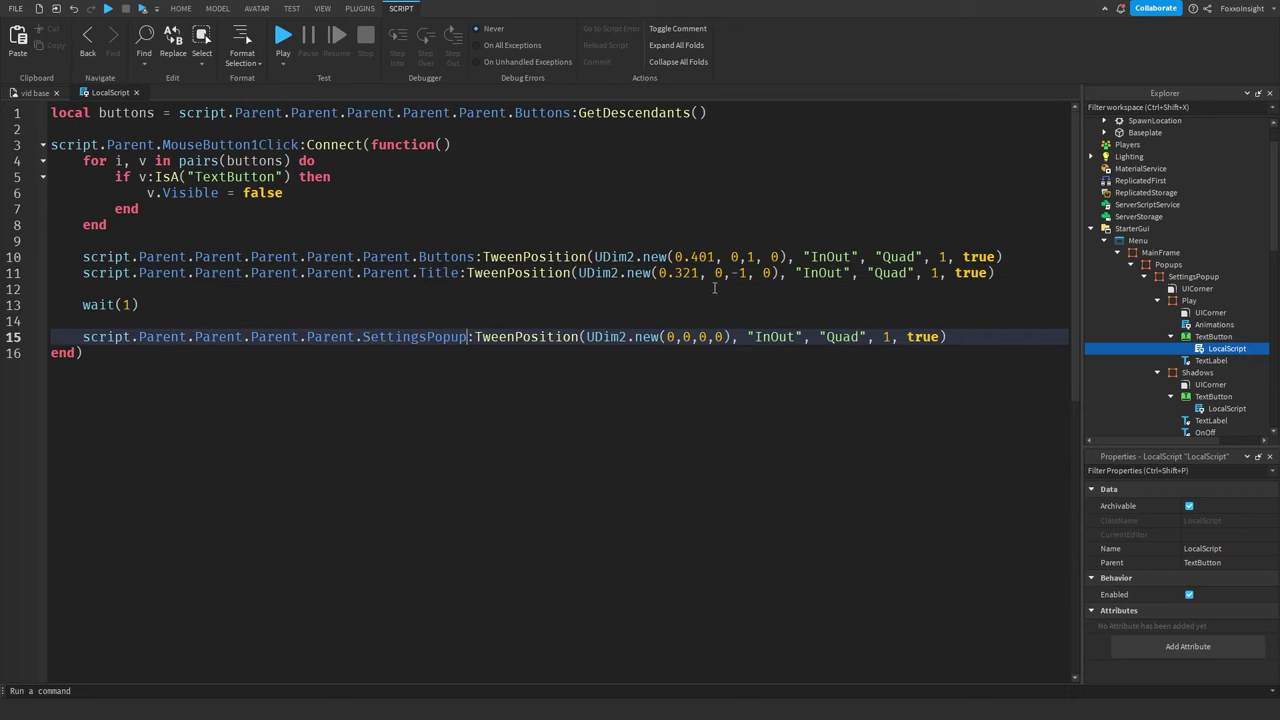
double_click(262, 192)
text(true)
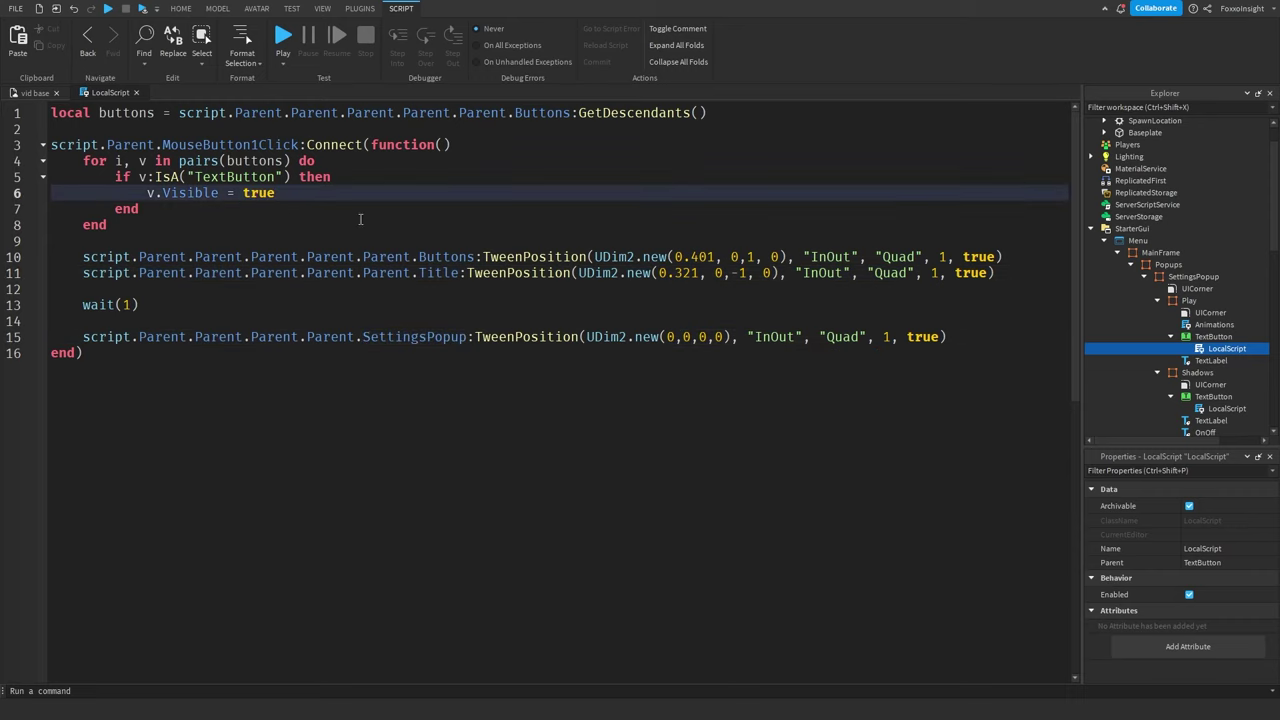
Copy the Buttons frame's Y position scale, 0.628, into the Buttons TweenPosition call as its Y scale.
click(35, 92)
scroll(1175, 313, down, 8)
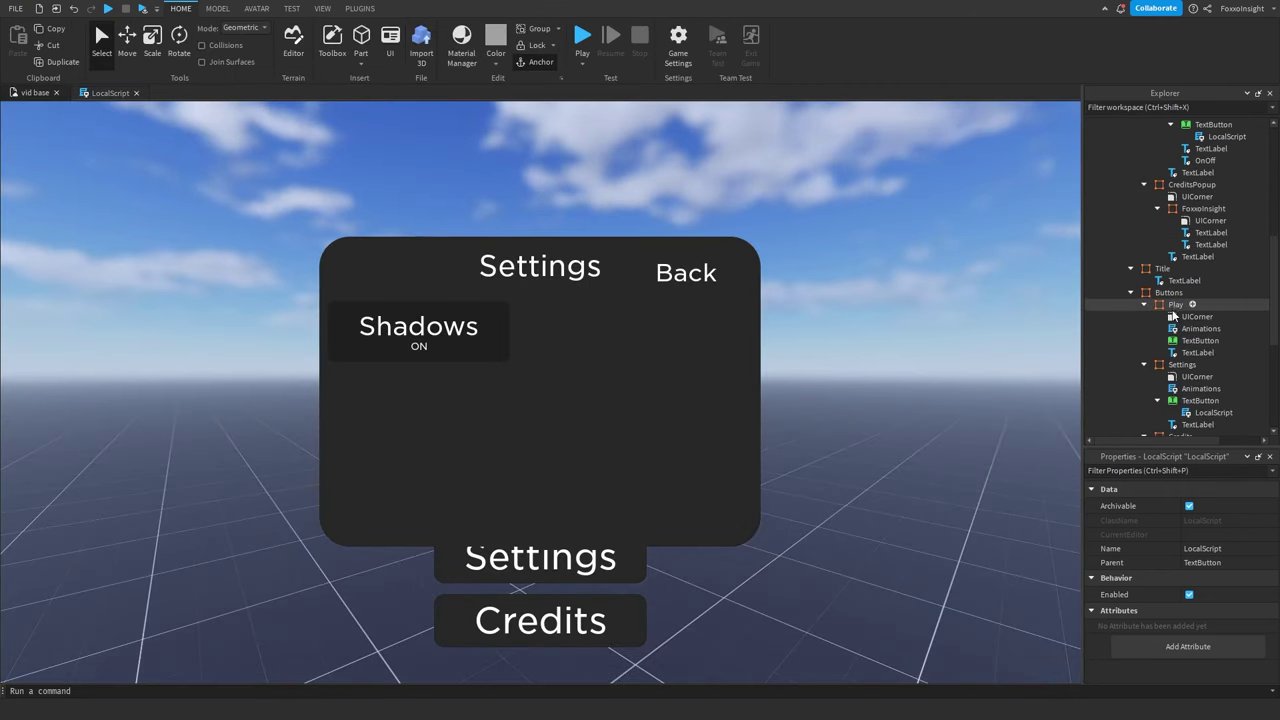
scroll(1175, 313, down, 1)
click(1168, 258)
scroll(1225, 590, down, 5)
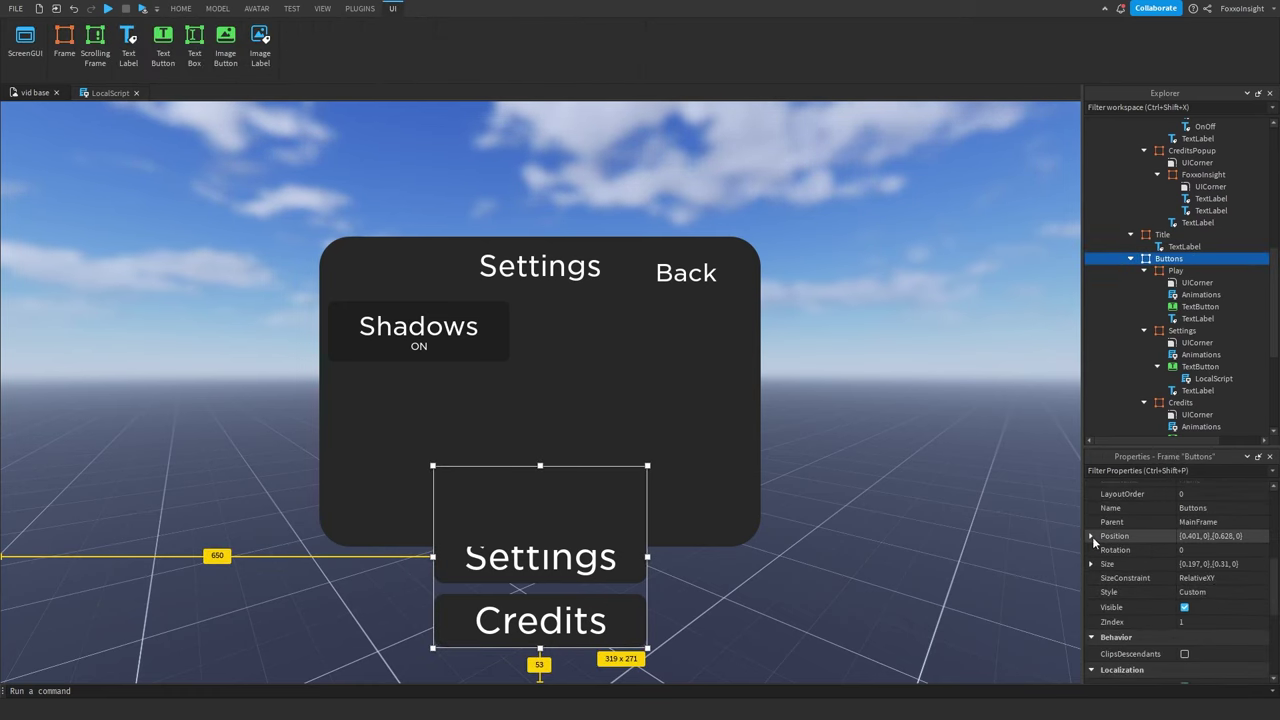
click(1091, 536)
click(1104, 564)
click(1219, 577)
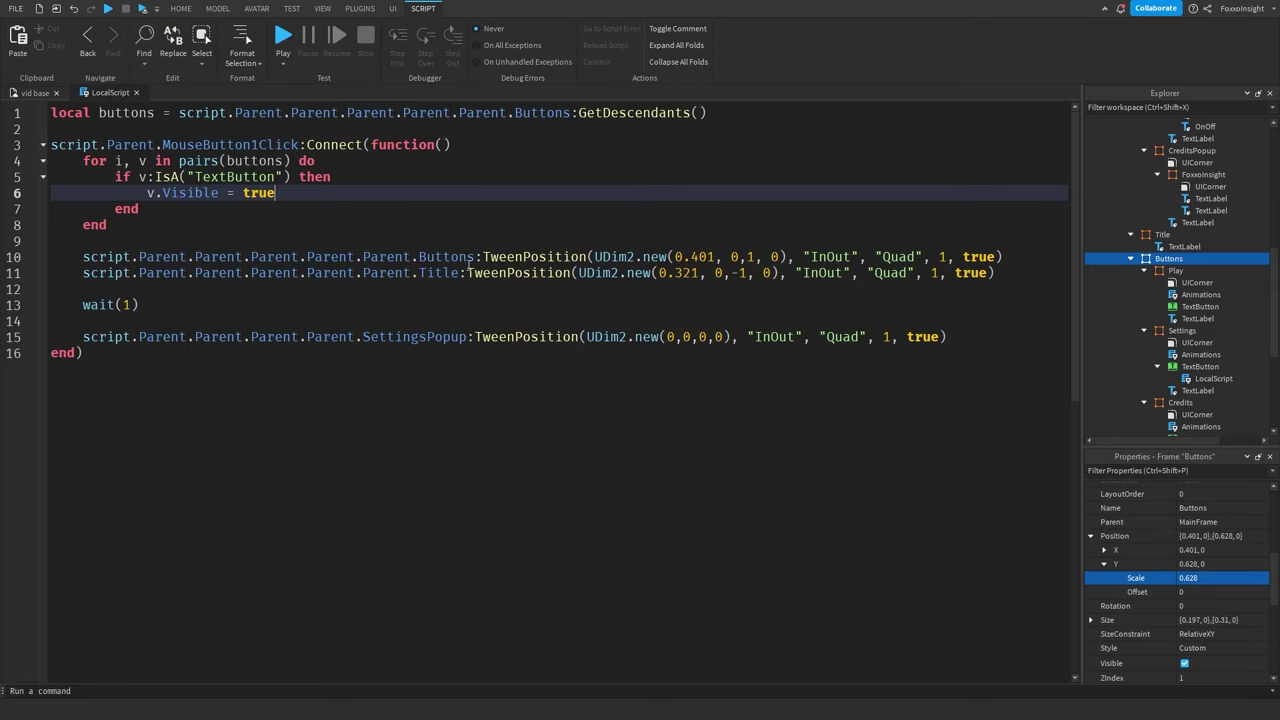
double_click(751, 257)
key(ctrl+v)
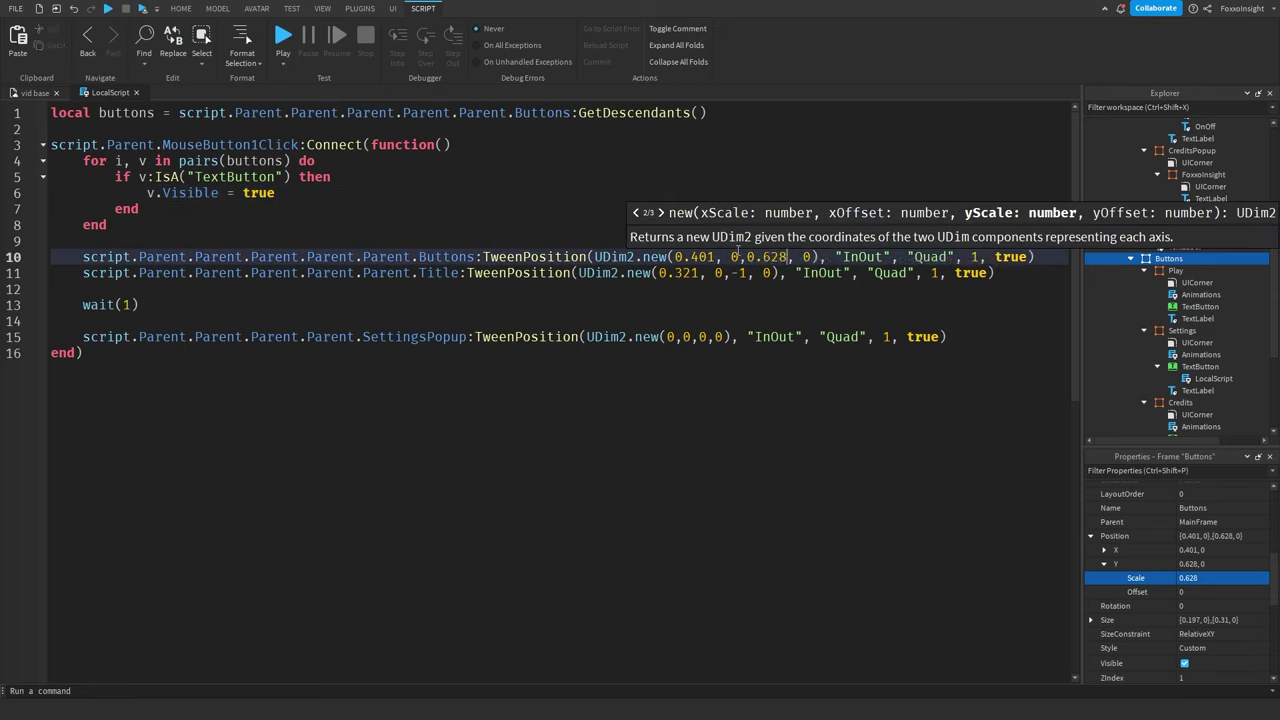
Copy the Title frame's Y position scale, 0.147, into the Title TweenPosition call as its Y scale.
scroll(1175, 355, up, 2)
click(1162, 302)
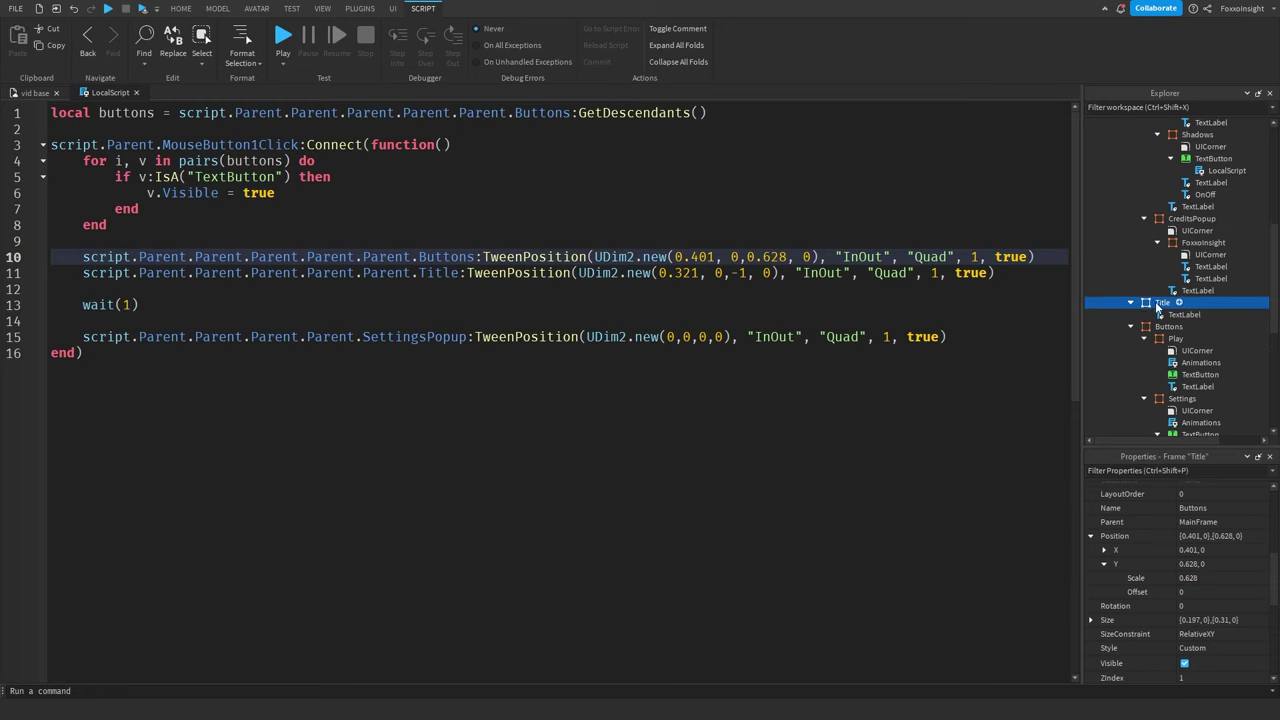
click(1192, 580)
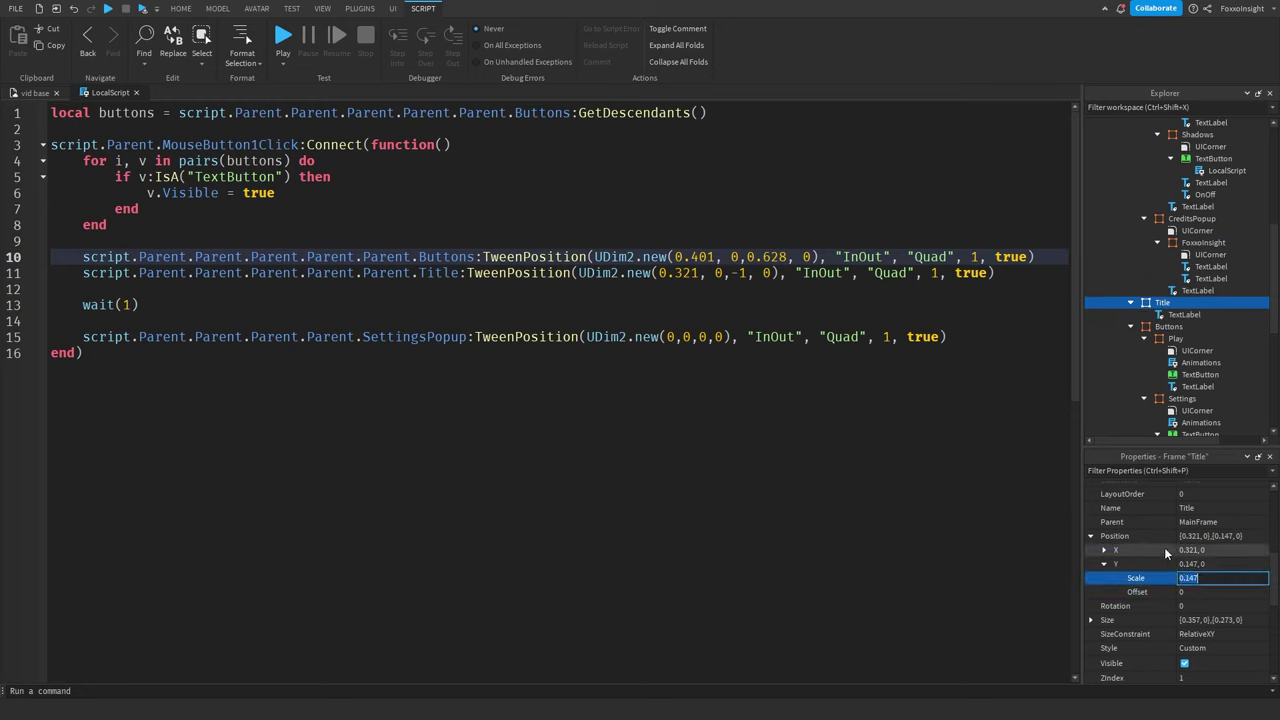
double_click(741, 273)
key(ctrl+v)
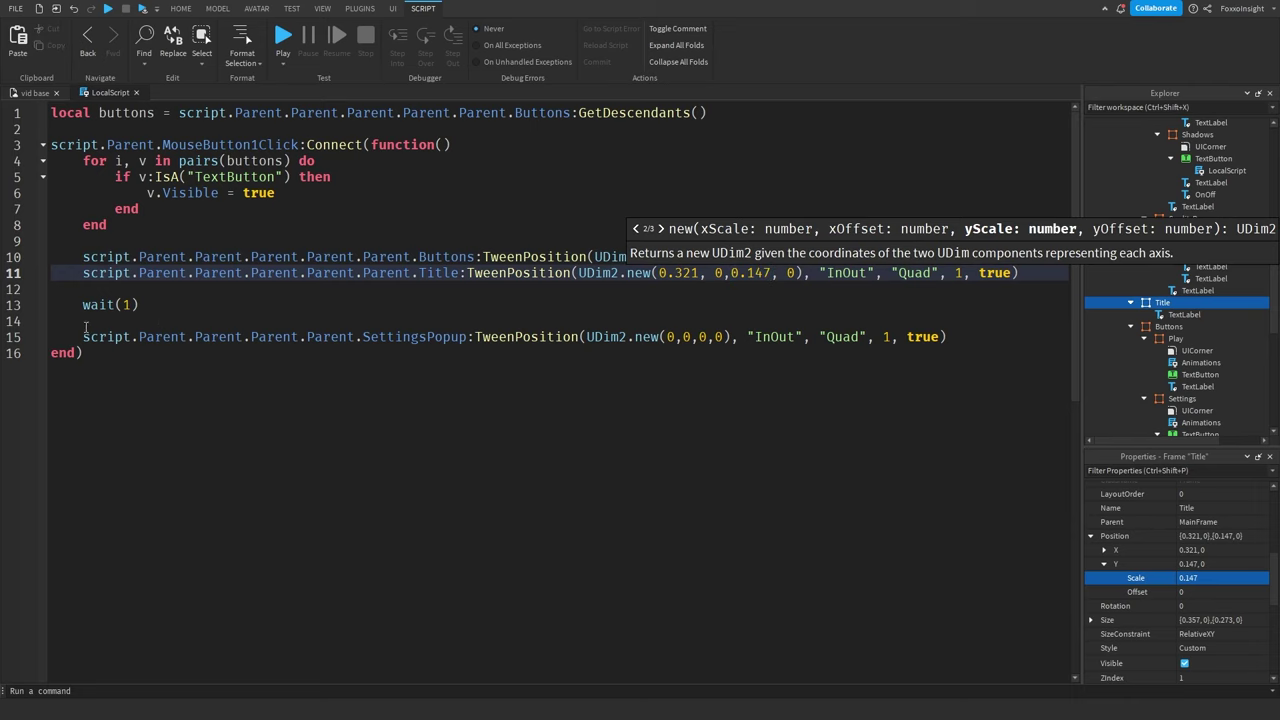
Set the SettingsPopup tween's target position to UDim2.new(0,0,1,0).
drag(83, 337, 752, 337)
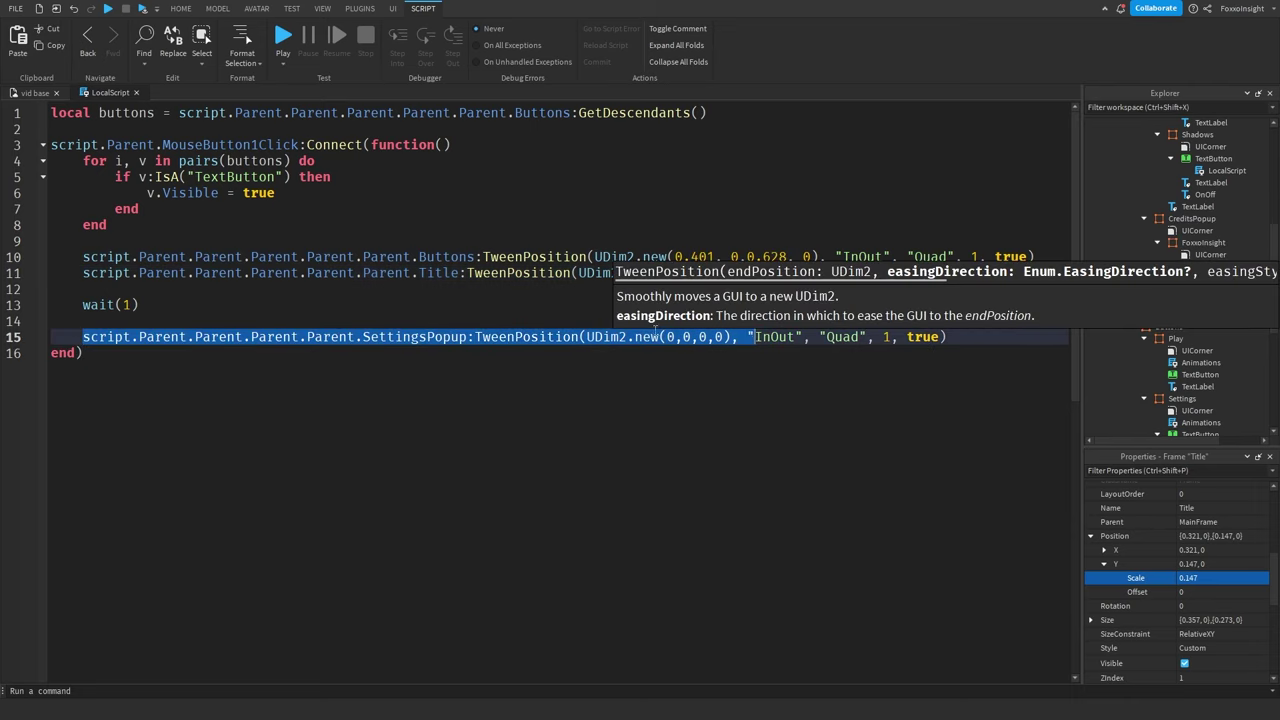
click(711, 342)
key(BackSpace)
text(1)
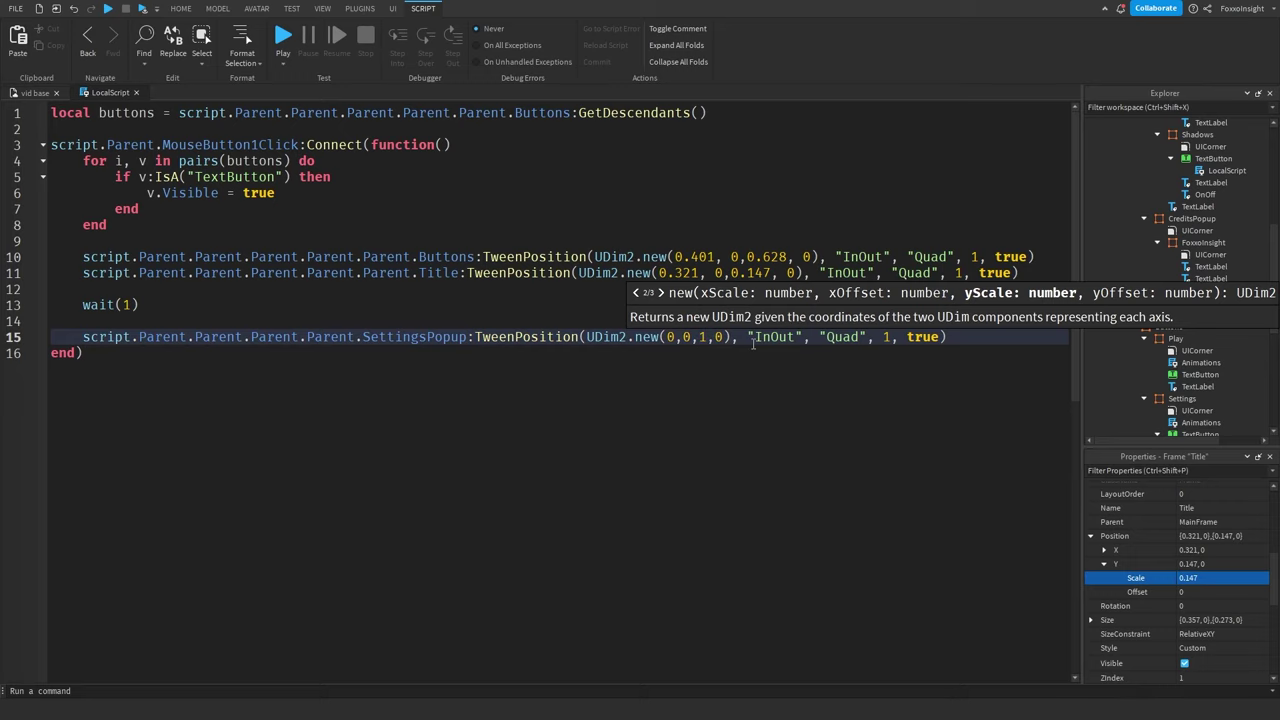
Move the SettingsPopup TweenPosition line up to directly after the loop, above the Buttons and Title tweens.
drag(947, 337, 80, 343)
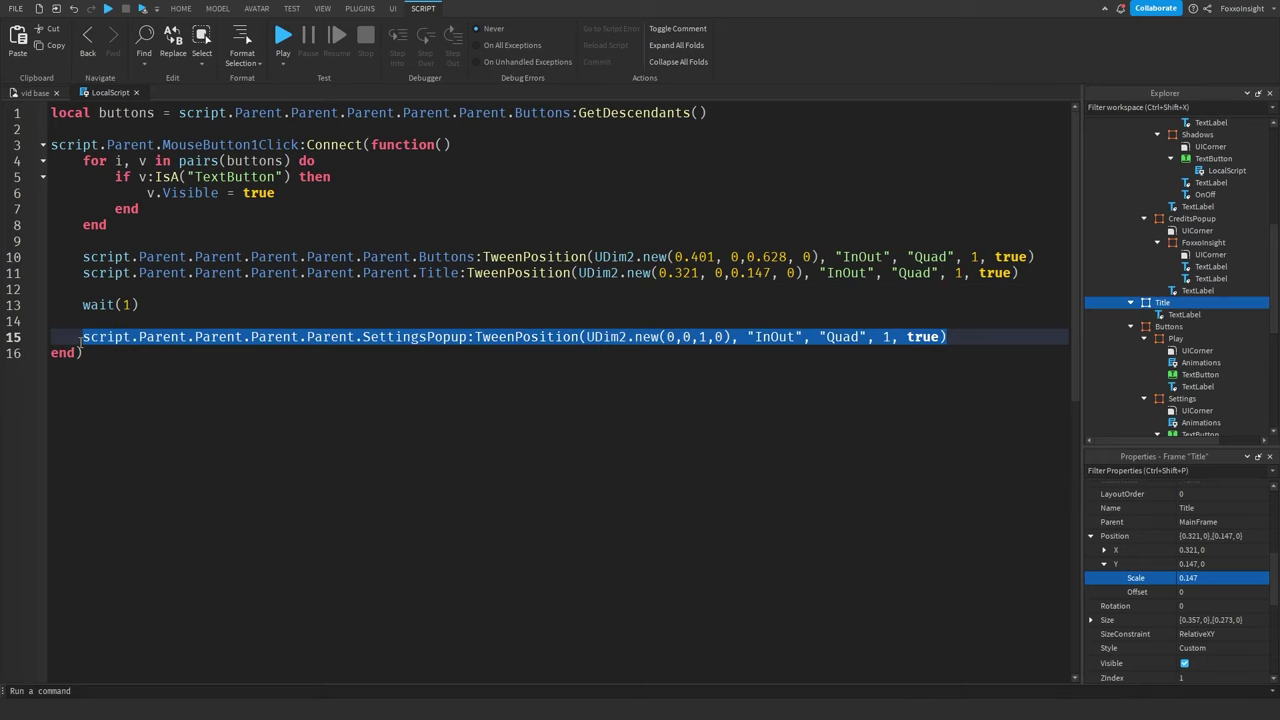
key(ctrl+x)
key(BackSpace)
key(BackSpace)
key(BackSpace)
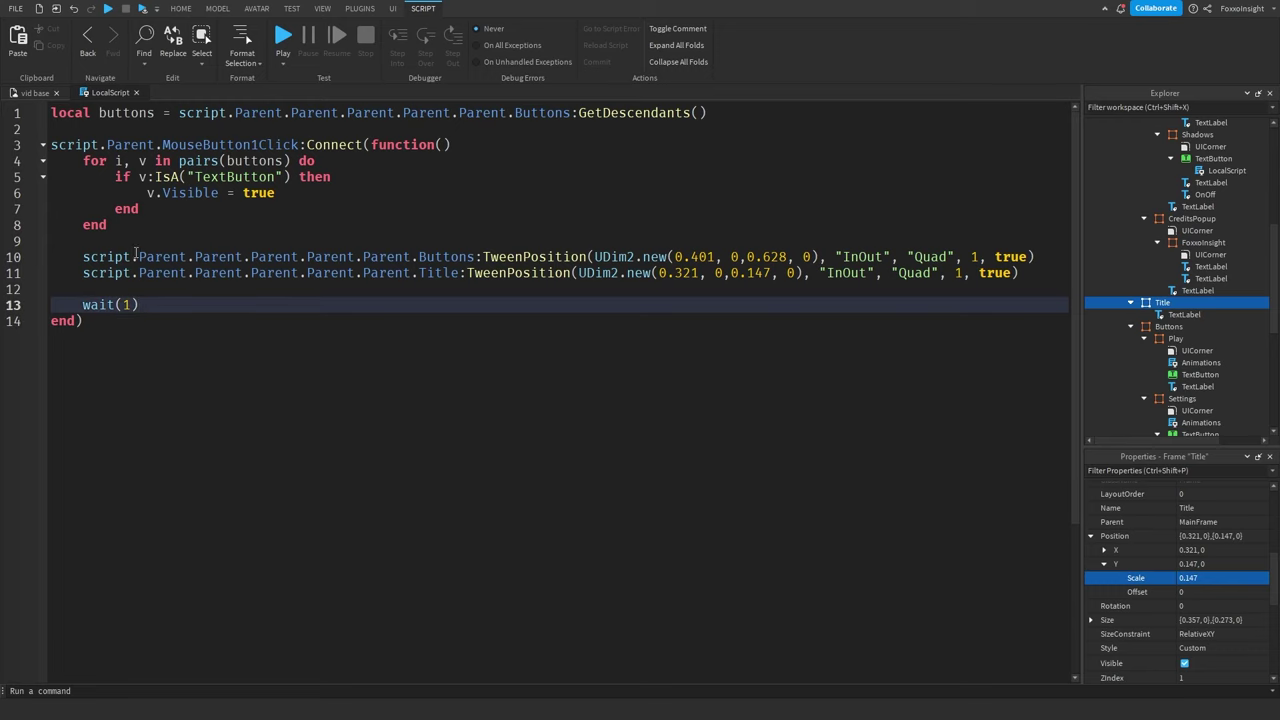
click(129, 230)
key(Return)
key(Return)
key(ctrl+v)
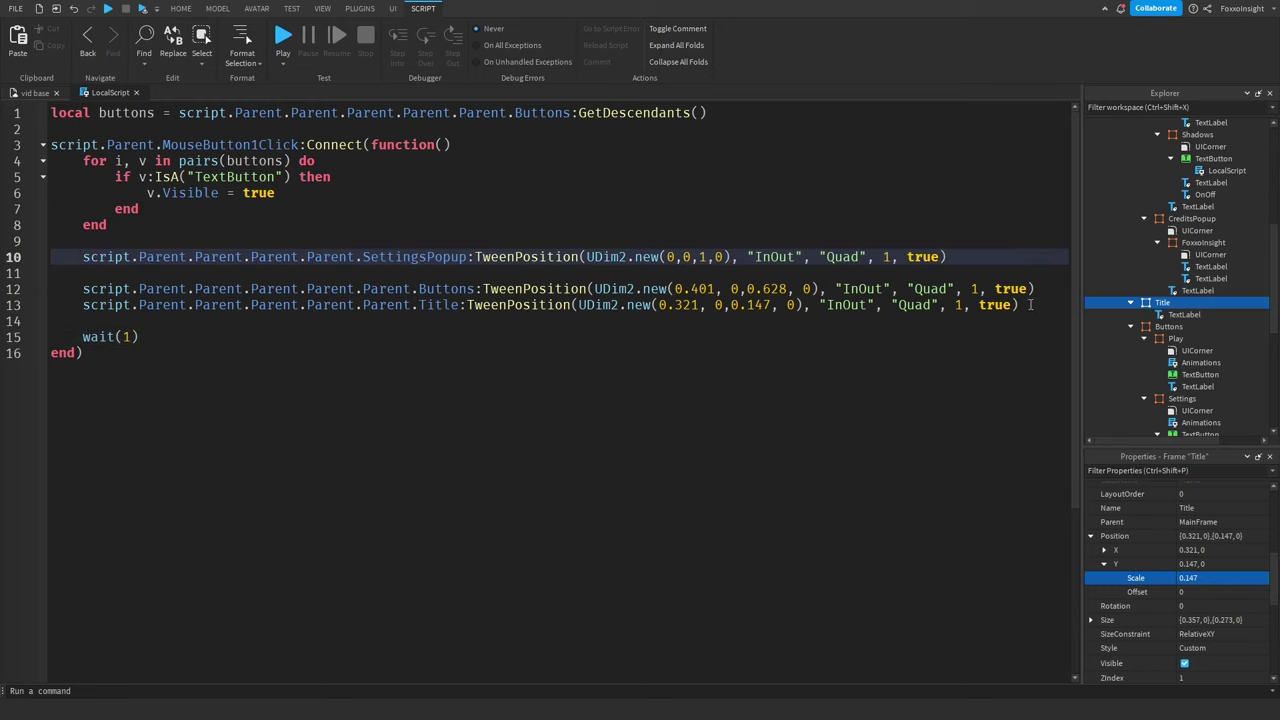
Move the Buttons and Title TweenPosition lines below wait(1) in the click function.
drag(1030, 305, 78, 289)
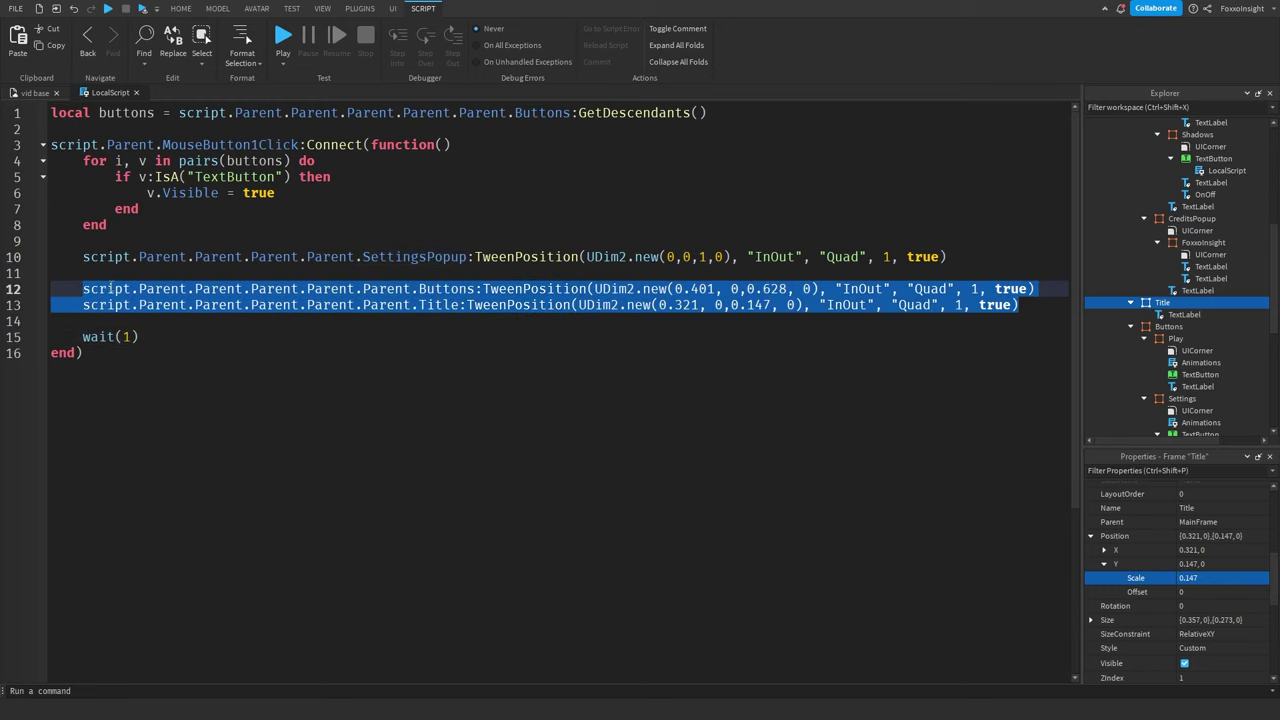
key(ctrl+x)
key(BackSpace)
key(BackSpace)
click(147, 288)
key(Return)
key(Return)
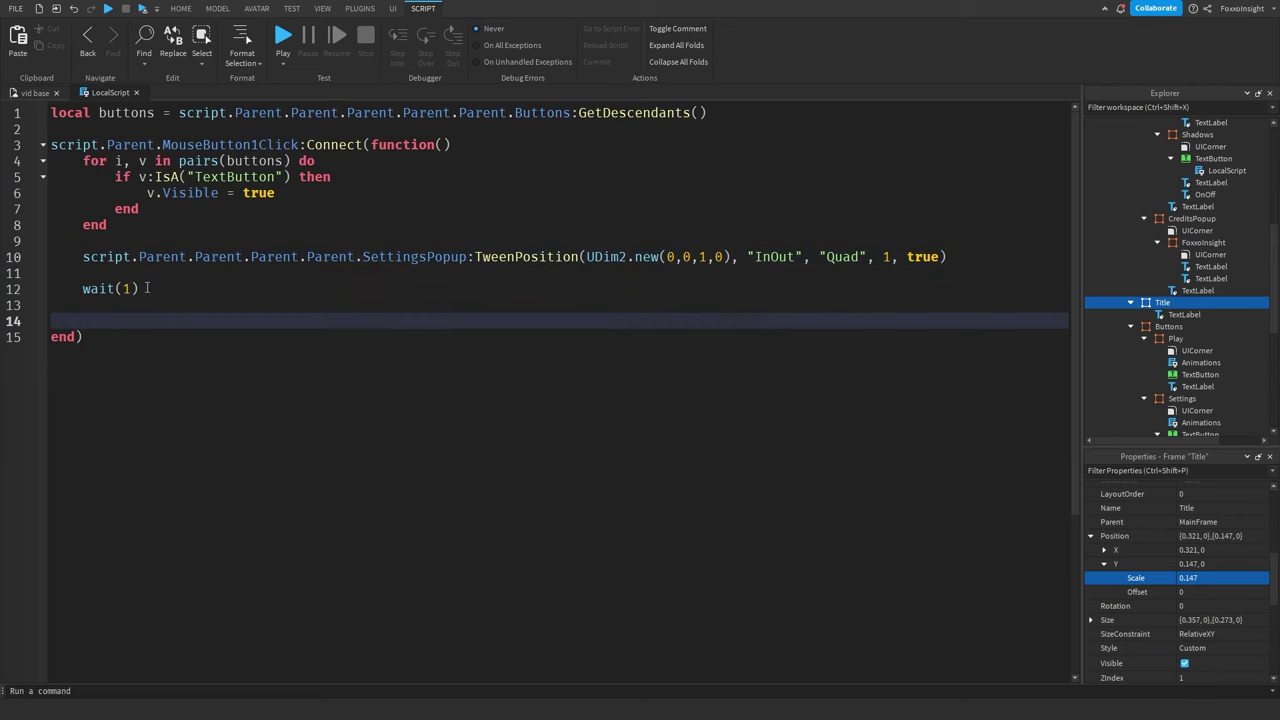
key(ctrl+v)
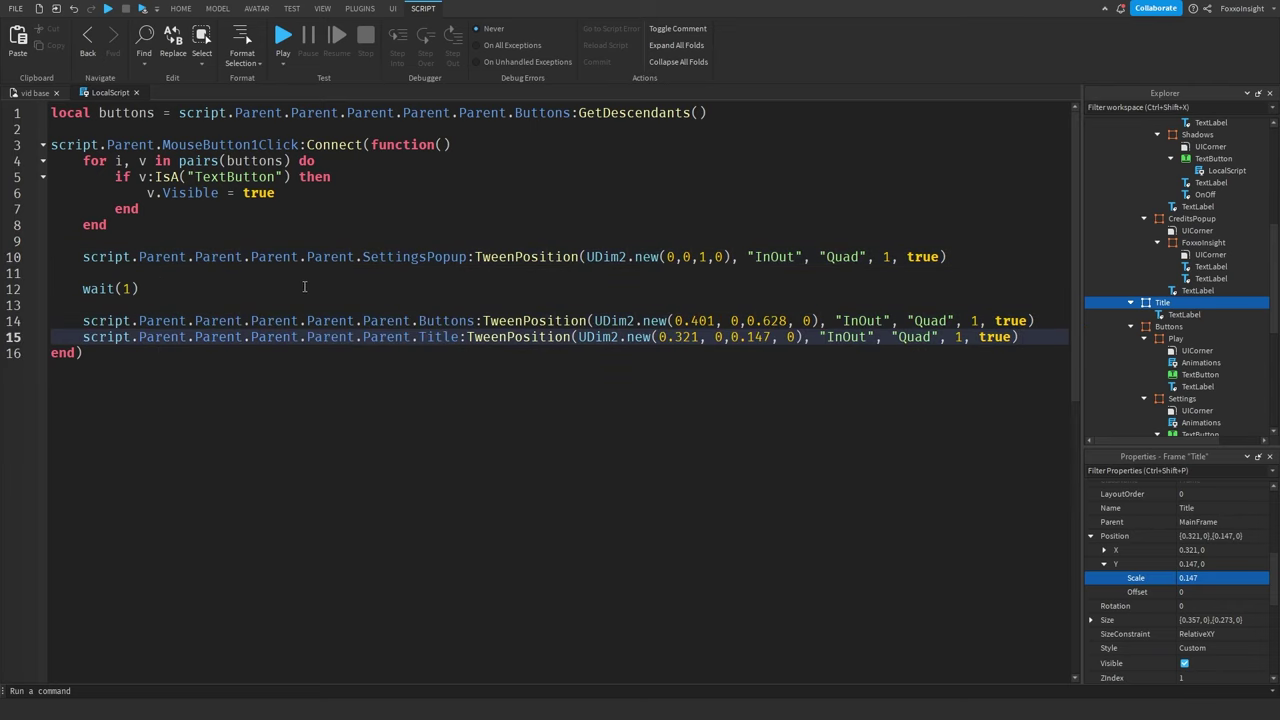
Move the loop that sets each TextButton's Visible to true to the function's end, after the Title tween, and close the script.
drag(147, 231, 73, 167)
key(ctrl+x)
key(BackSpace)
key(BackSpace)
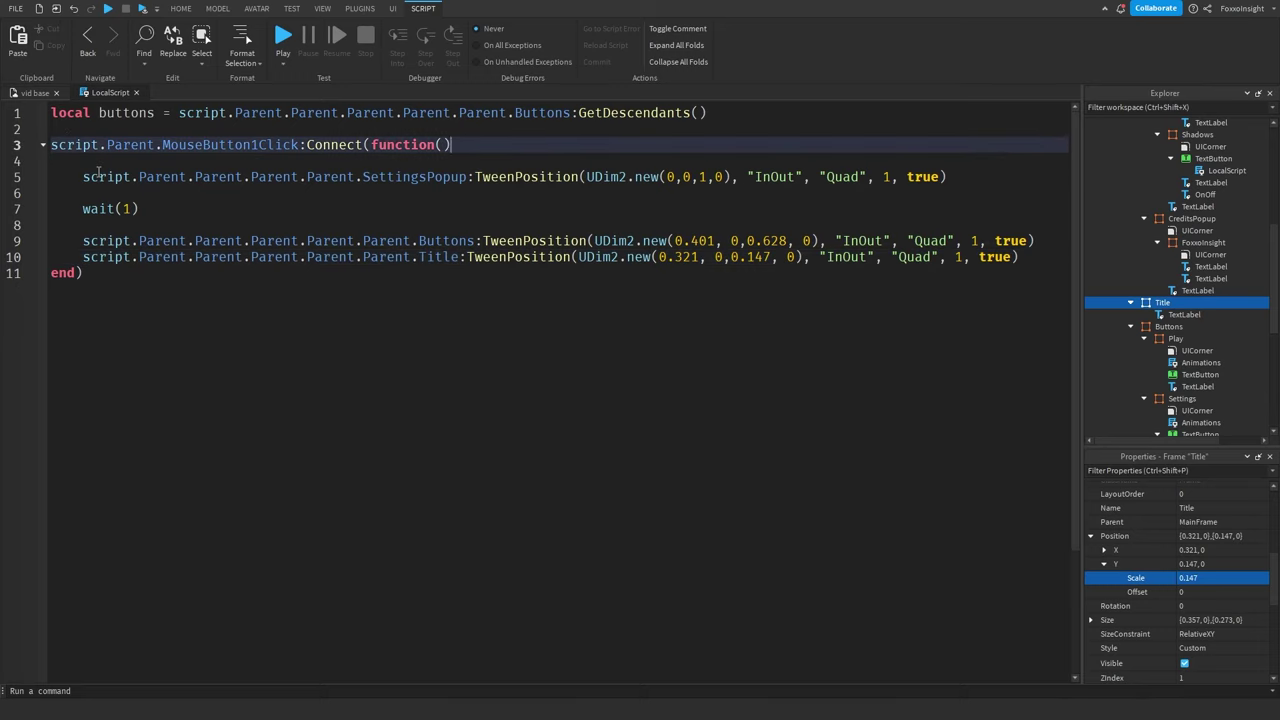
key(Delete)
click(1049, 246)
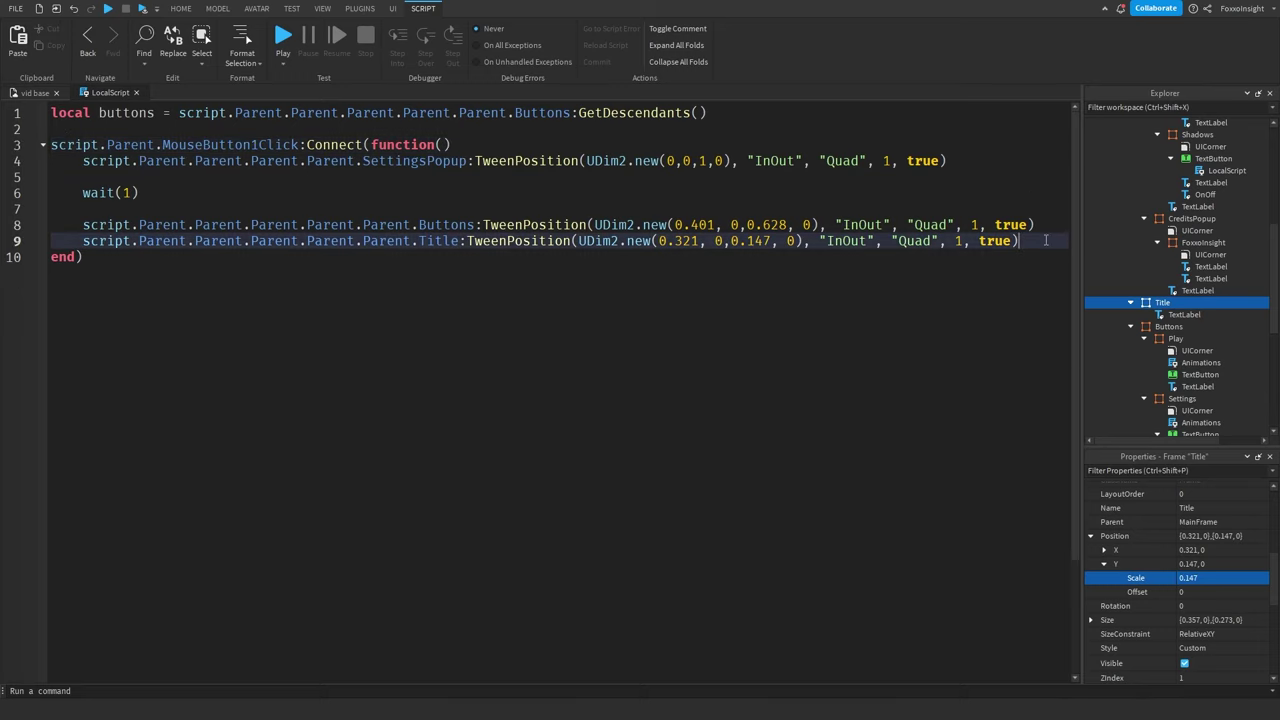
key(Return)
key(Return)
key(ctrl+v)
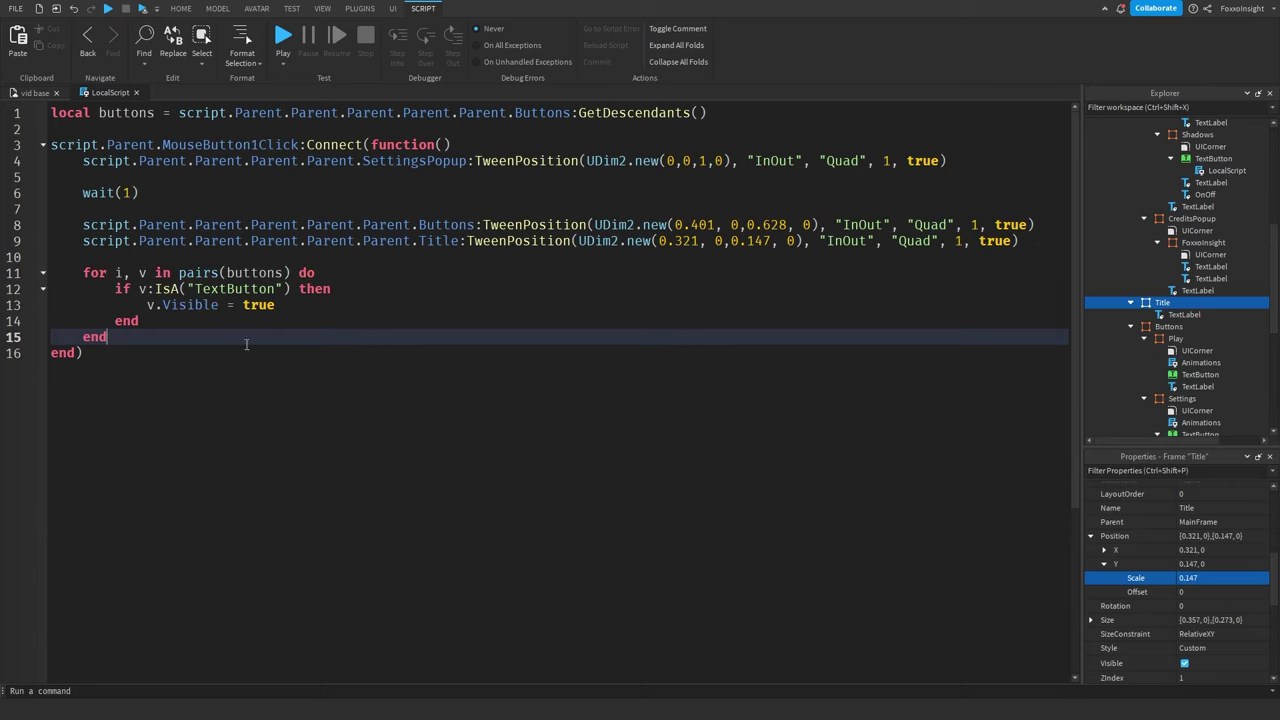
click(137, 92)
click(1051, 250)
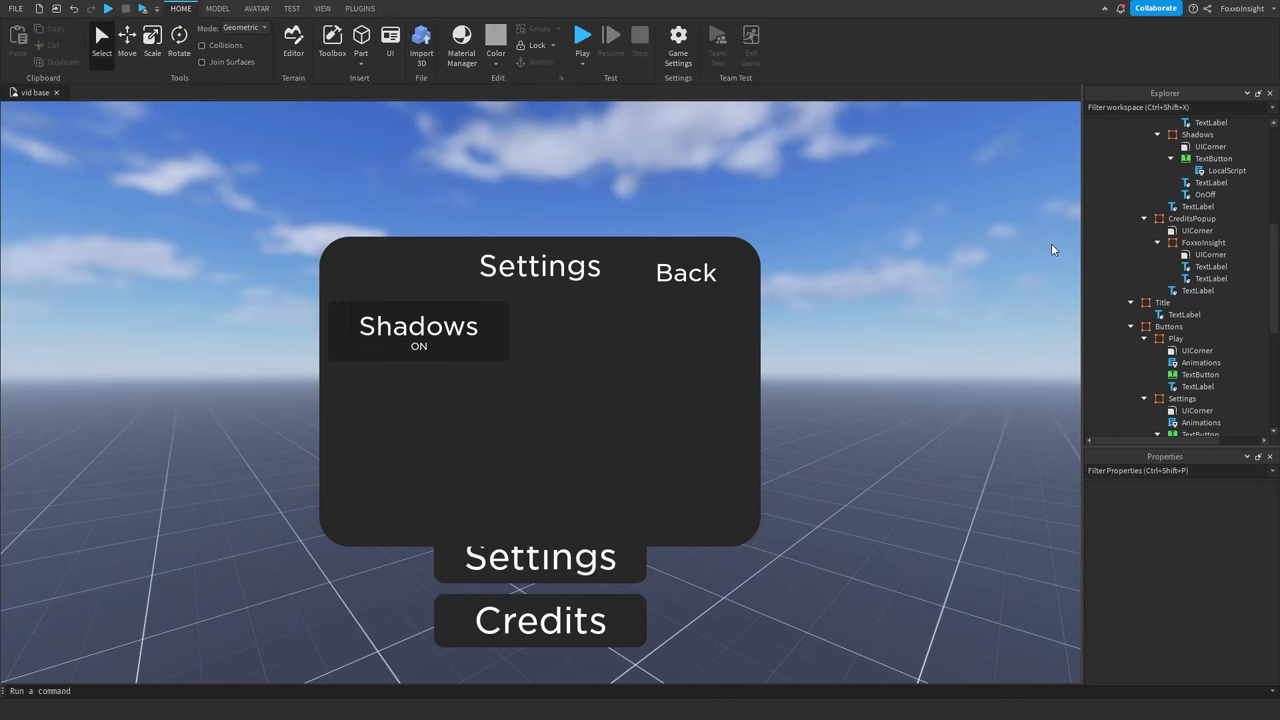
Set the SettingsPopup frame's Y position scale to 1.
scroll(1149, 273, up, 4)
click(1192, 174)
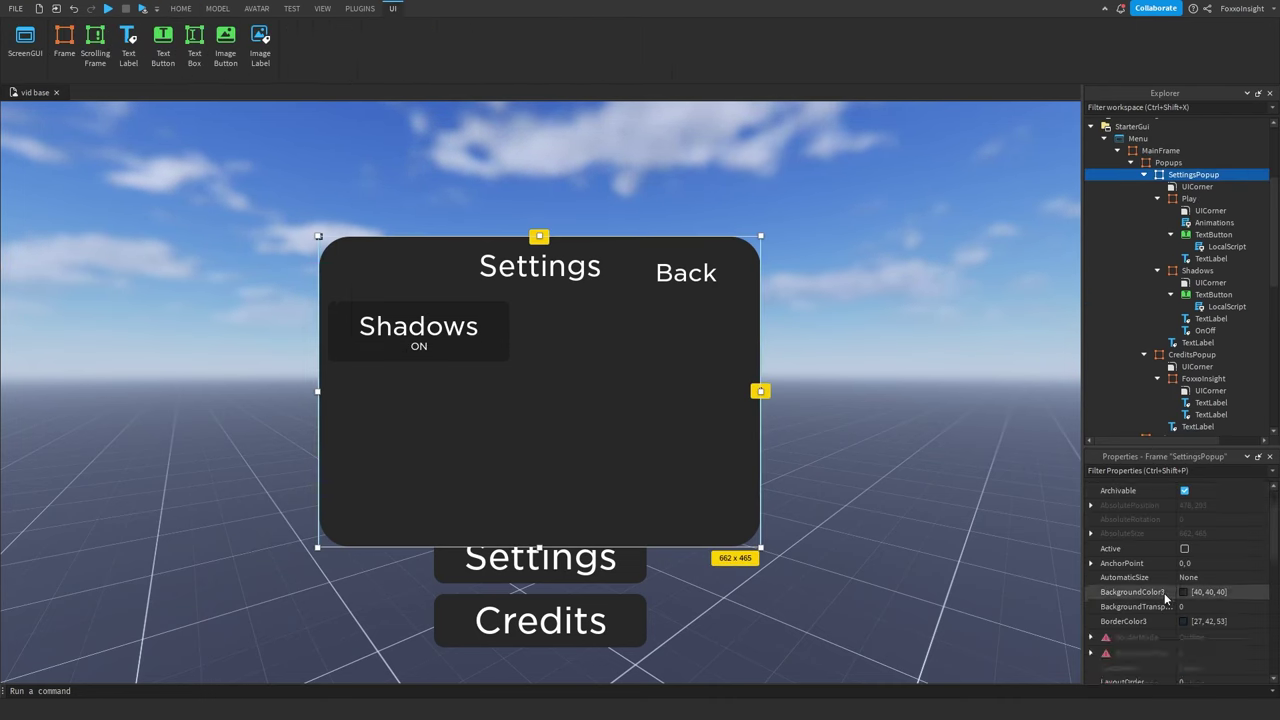
scroll(1165, 597, down, 3)
click(1114, 632)
click(1091, 632)
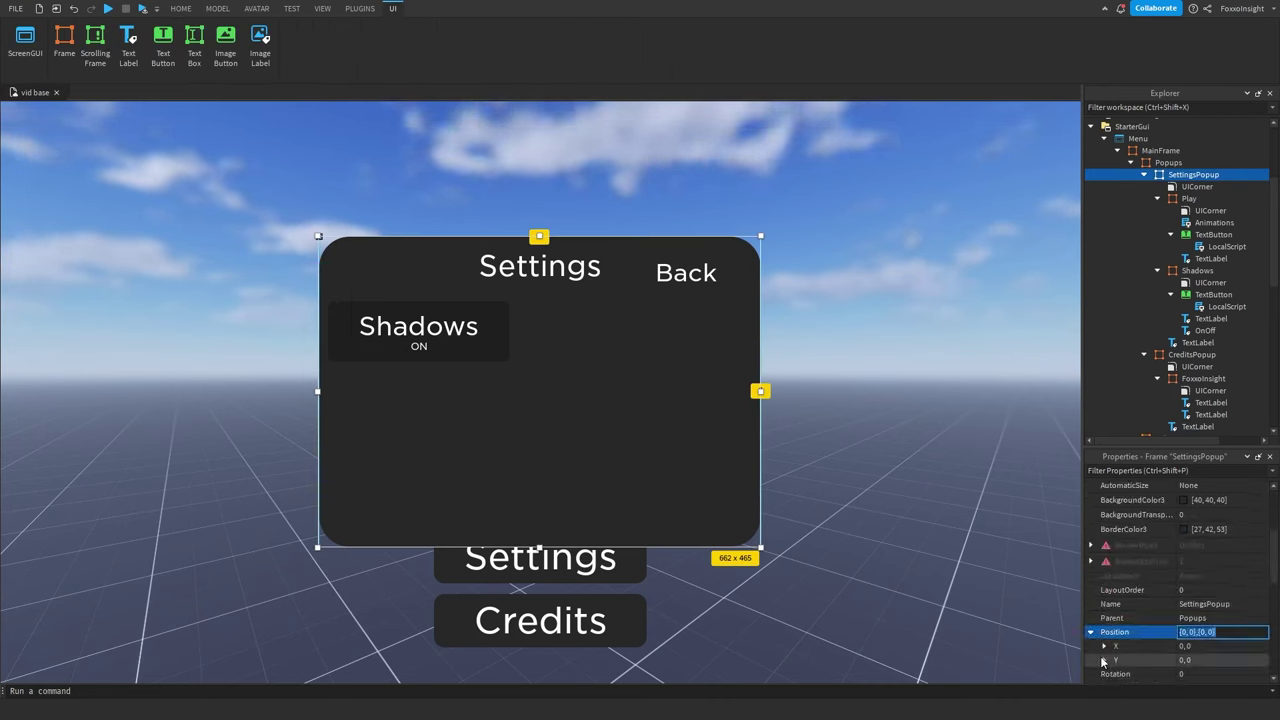
click(1103, 660)
click(1194, 675)
text(1)
key(Return)
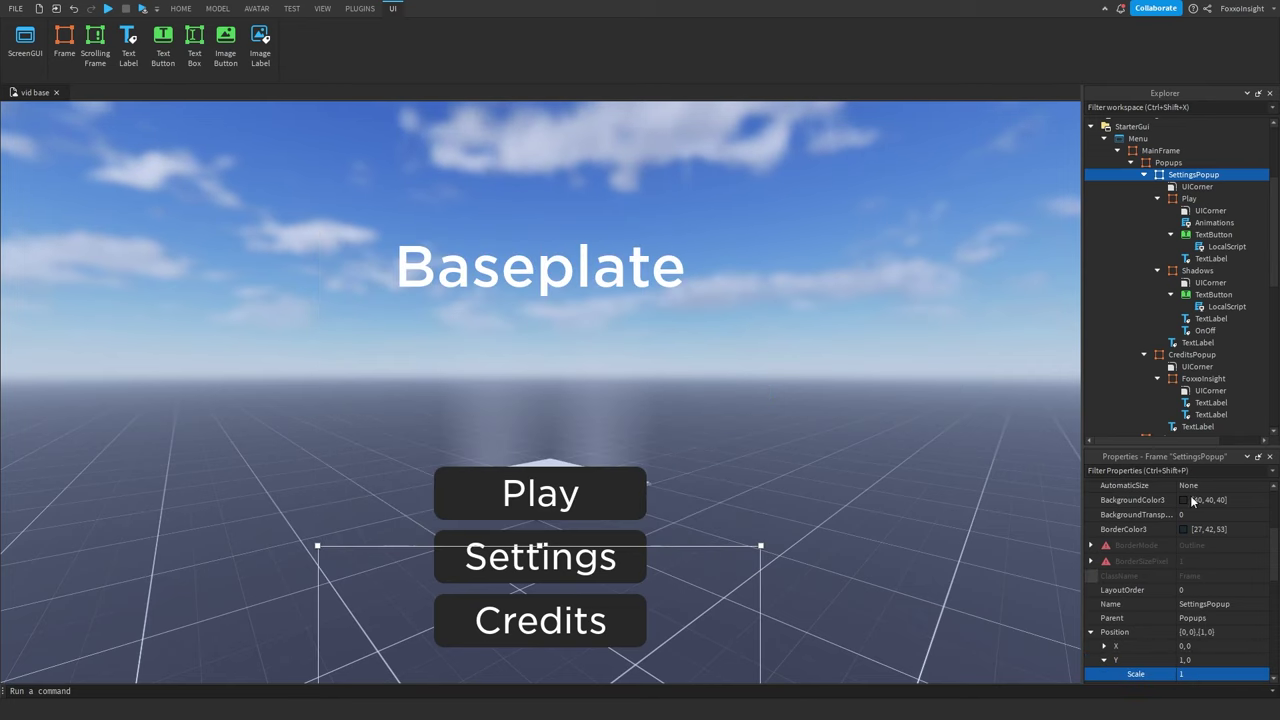
Rename the Play frame inside SettingsPopup to Back.
click(1190, 199)
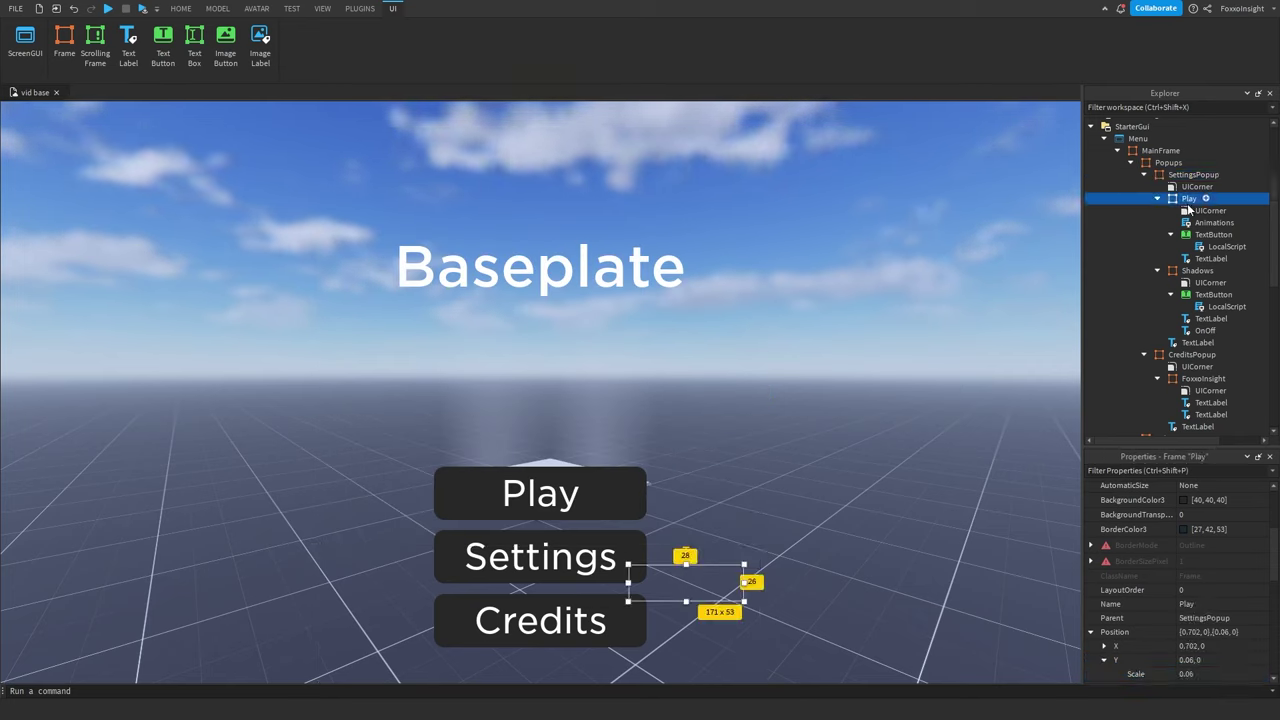
key(BackSpace)
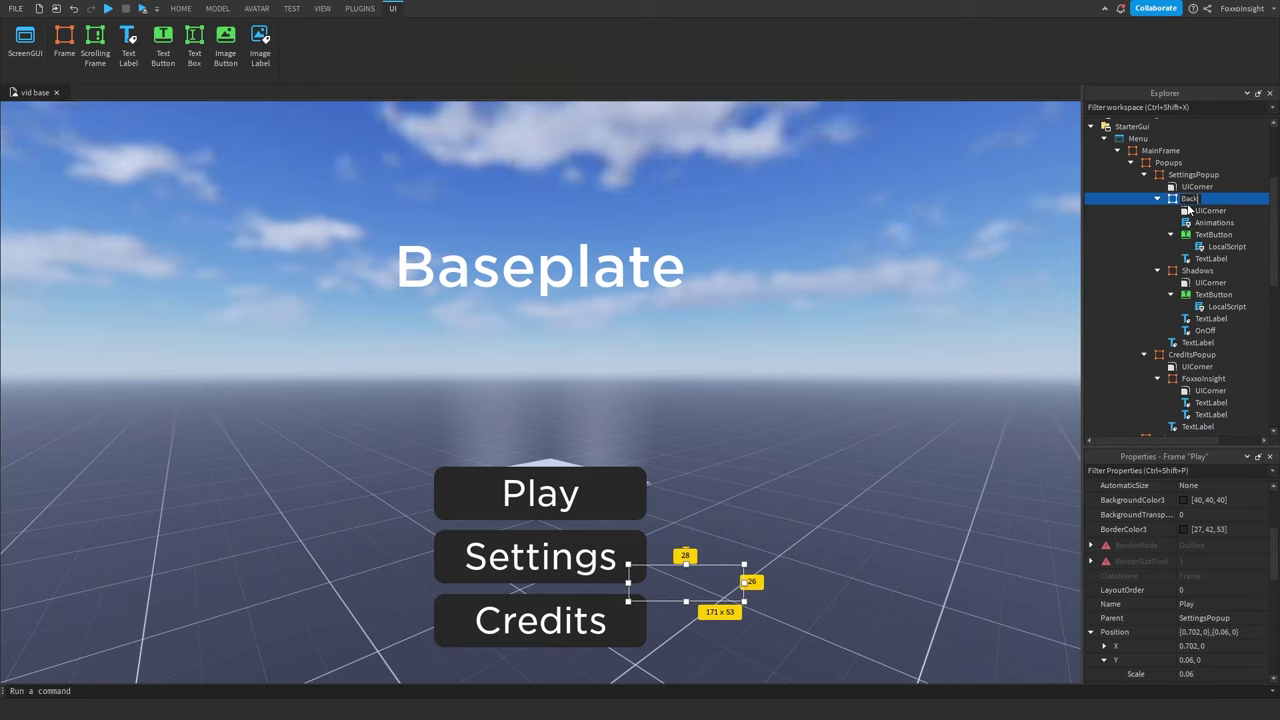
text(Back)
key(Return)
Duplicate the Back frame and move the copy into CreditsPopup.
key(ctrl+d)
click(1195, 258)
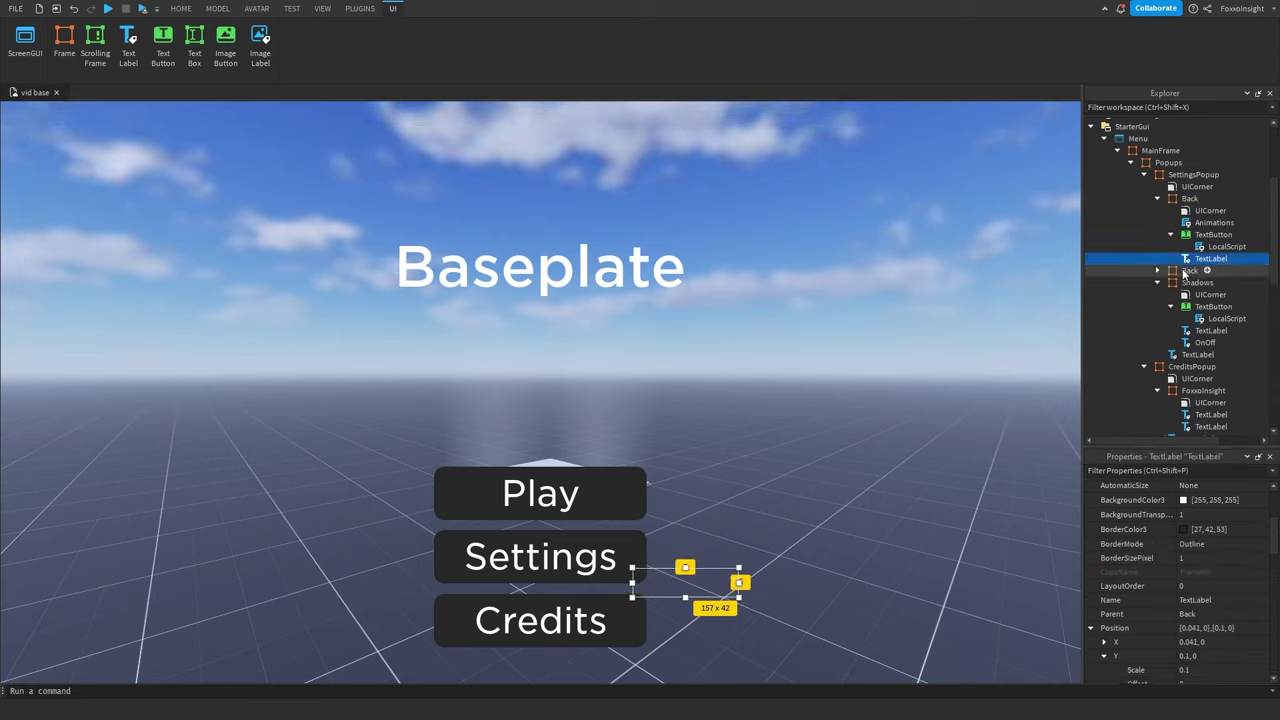
drag(1188, 271, 1192, 372)
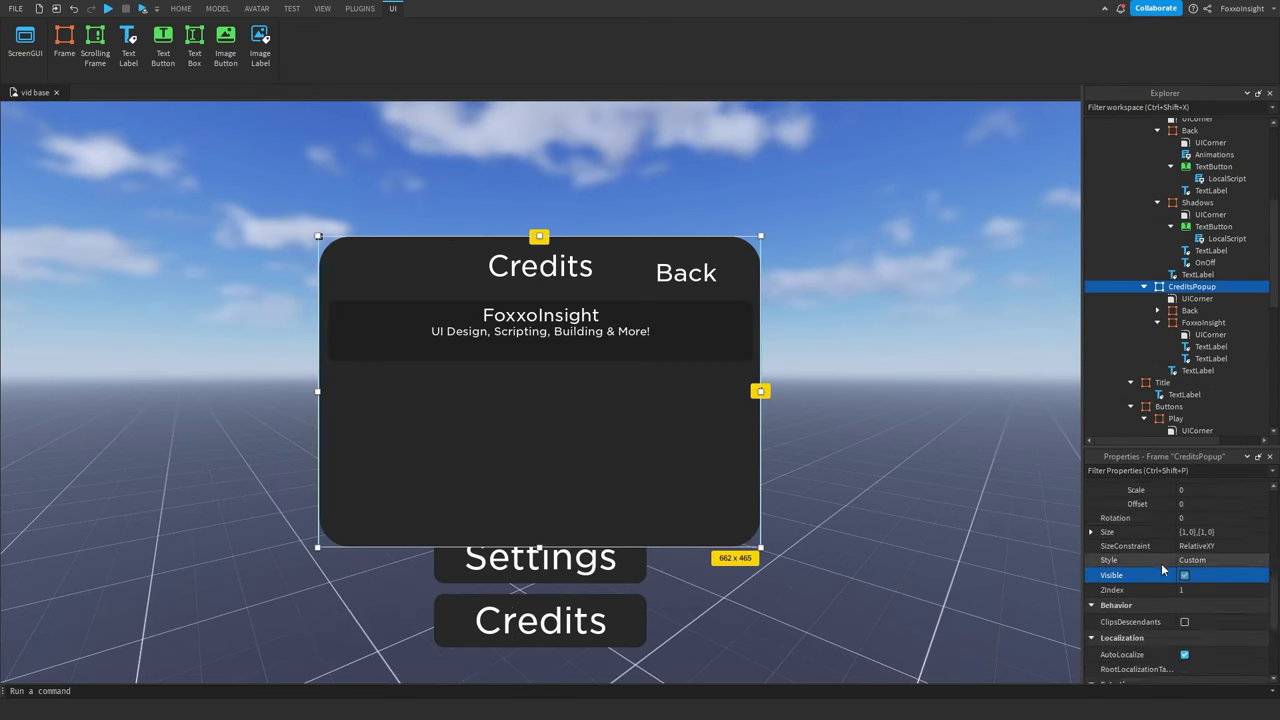
Set the CreditsPopup frame's Y position scale to 1.
scroll(1163, 560, up, 3)
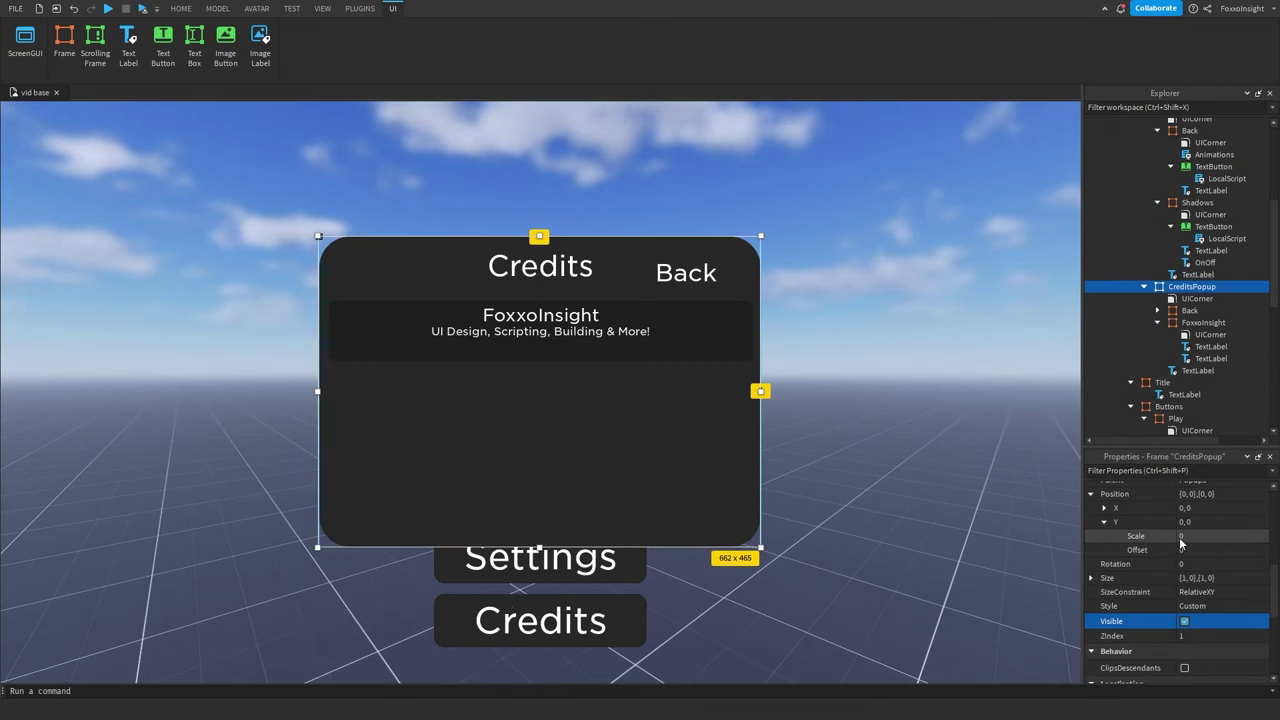
scroll(1180, 540, up, 2)
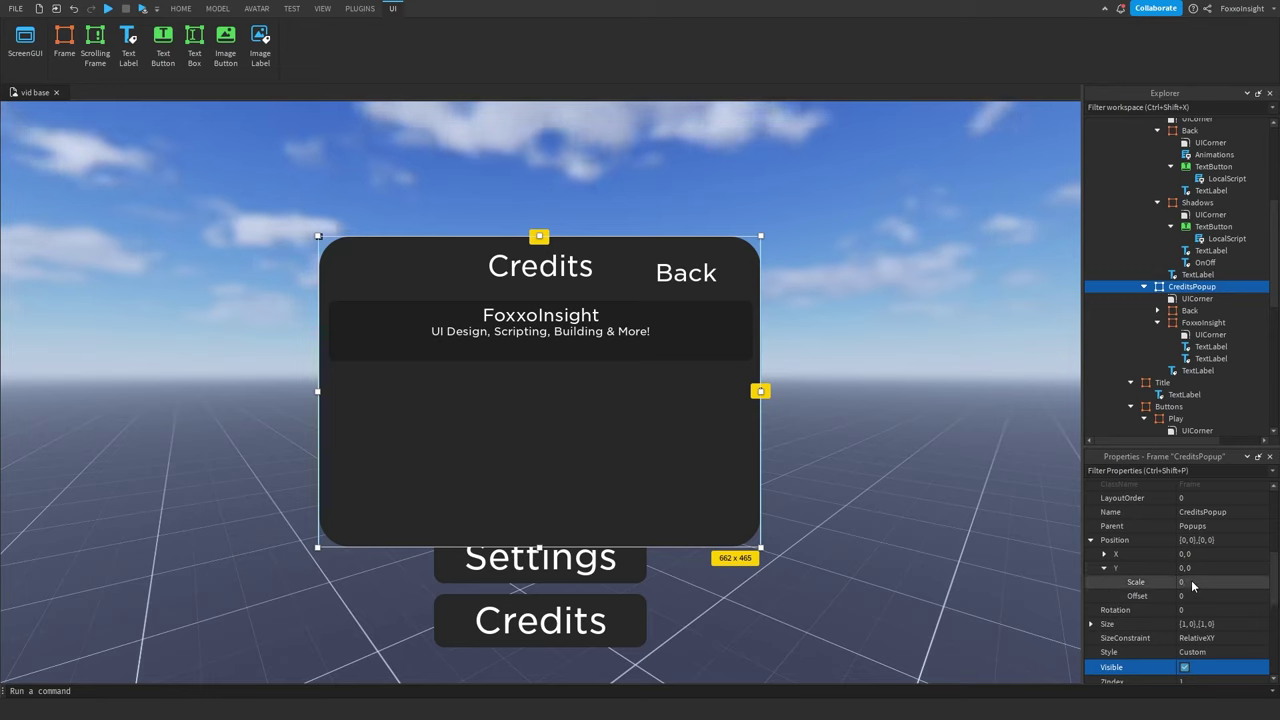
click(1192, 582)
text(1)
key(Return)
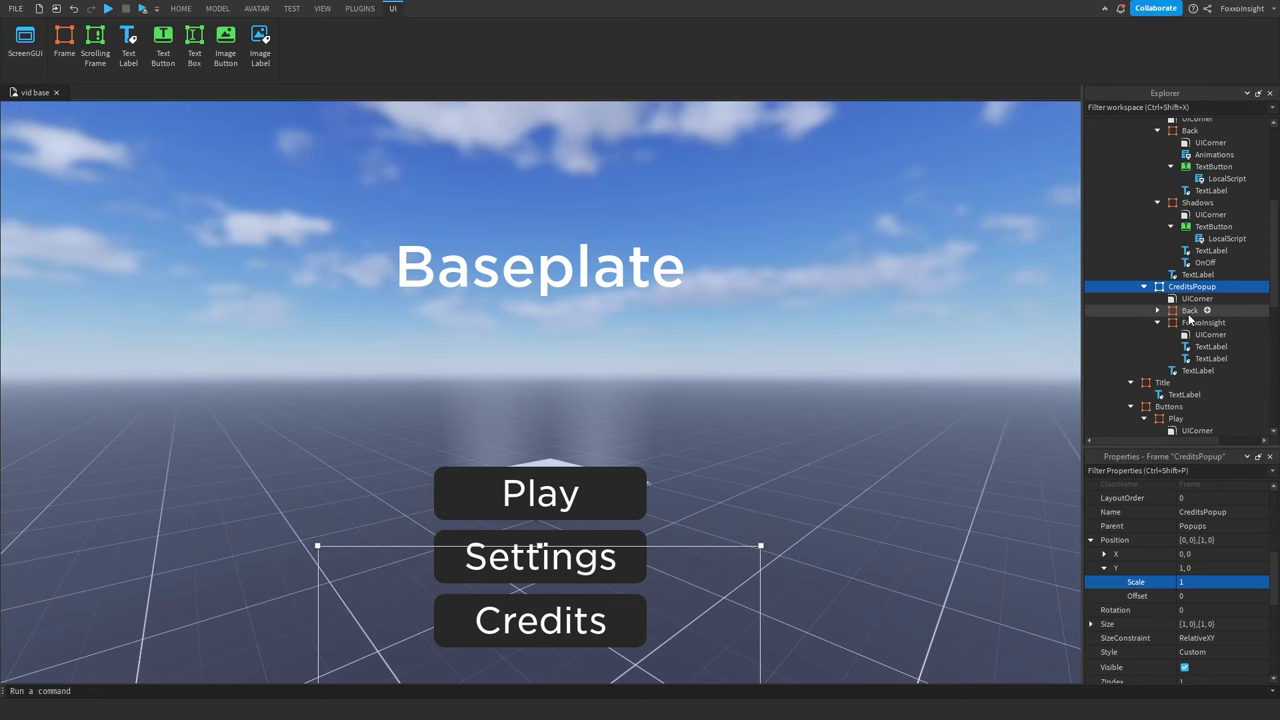
In the LocalScript of the CreditsPopup Back button, replace SettingsPopup with CreditsPopup in the TweenPosition call, and close the script.
click(1157, 310)
click(1172, 346)
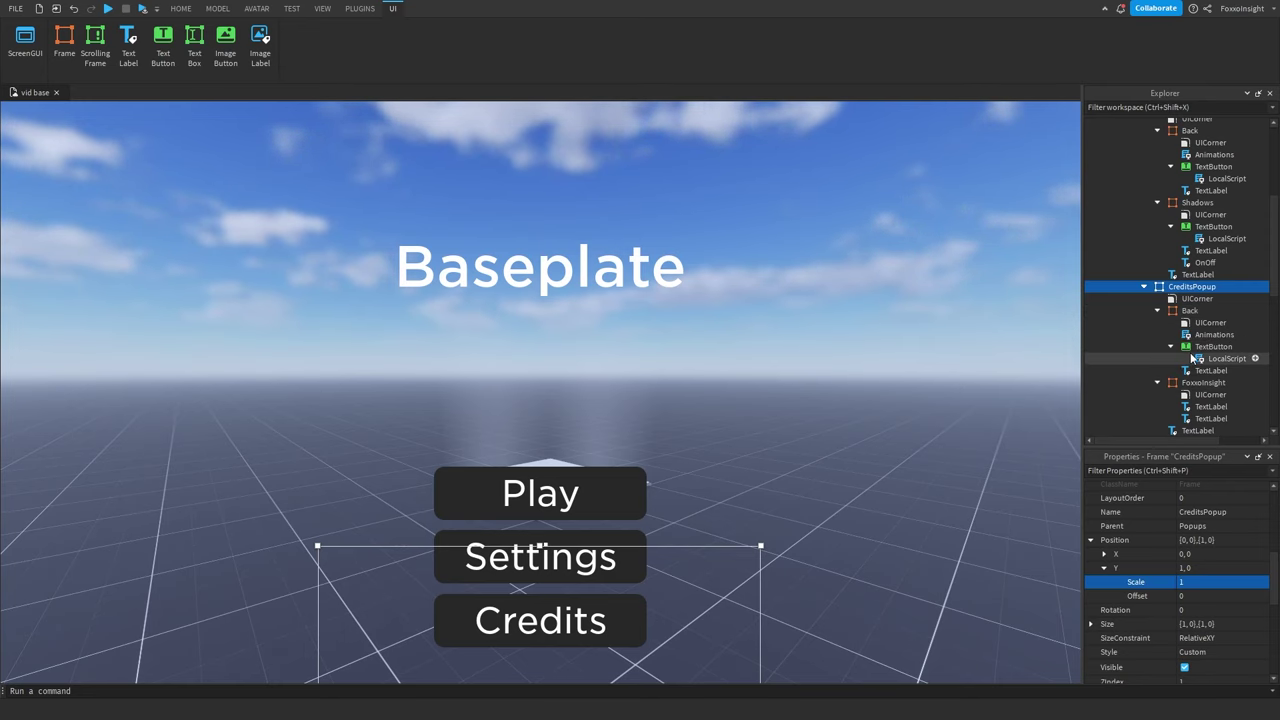
double_click(1200, 358)
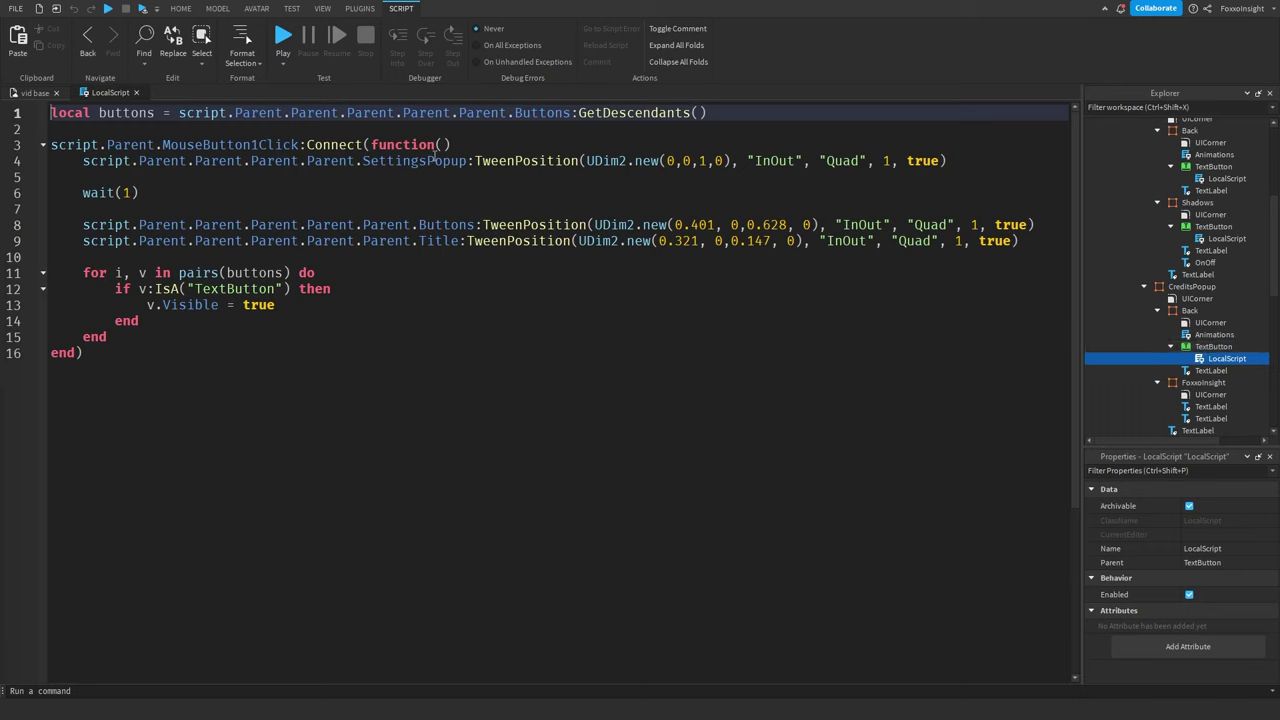
drag(425, 165, 362, 165)
text(C)
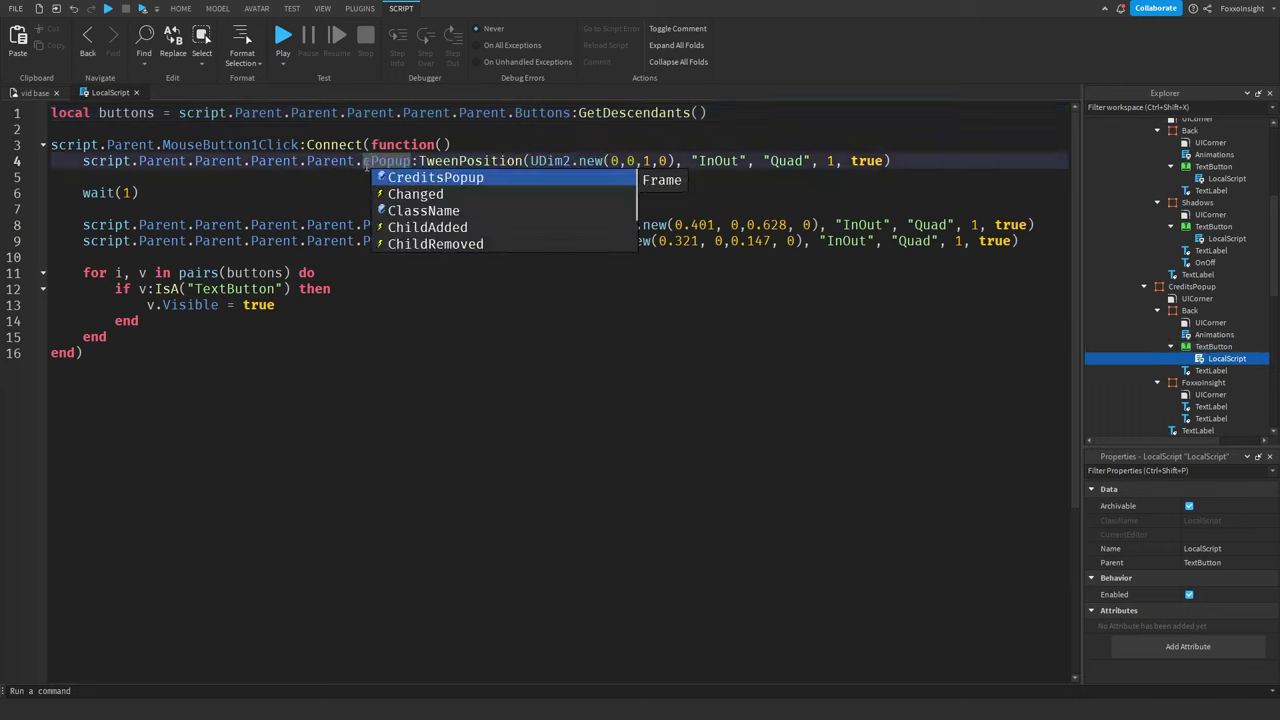
key(Tab)
click(138, 92)
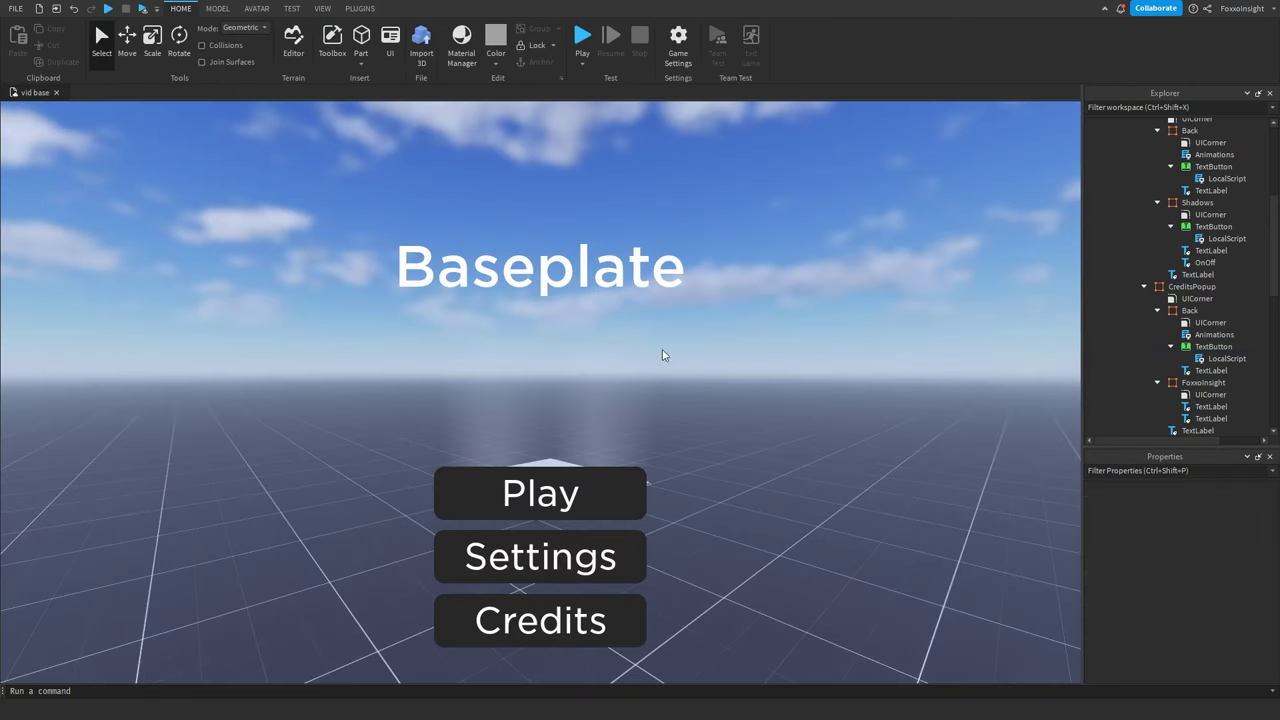
Playtest the menu by opening the Credits and Settings popups and returning with their Back buttons, and stop the test.
click(108, 8)
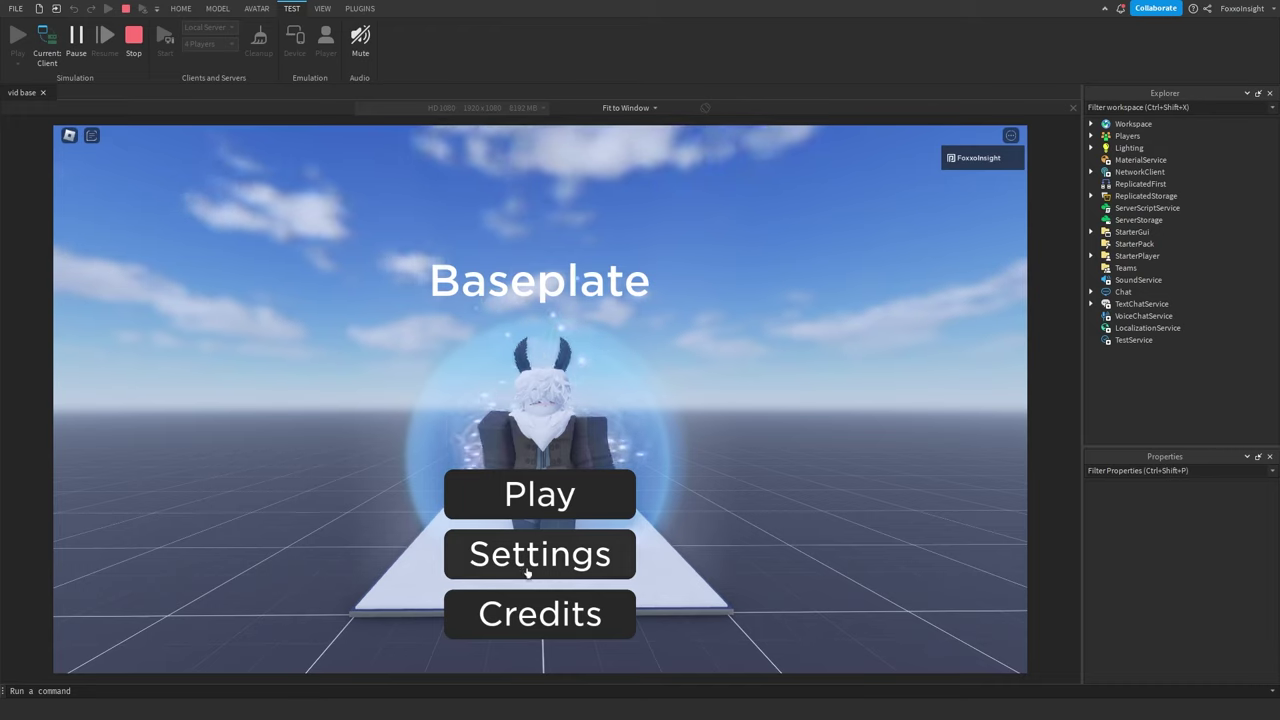
click(497, 626)
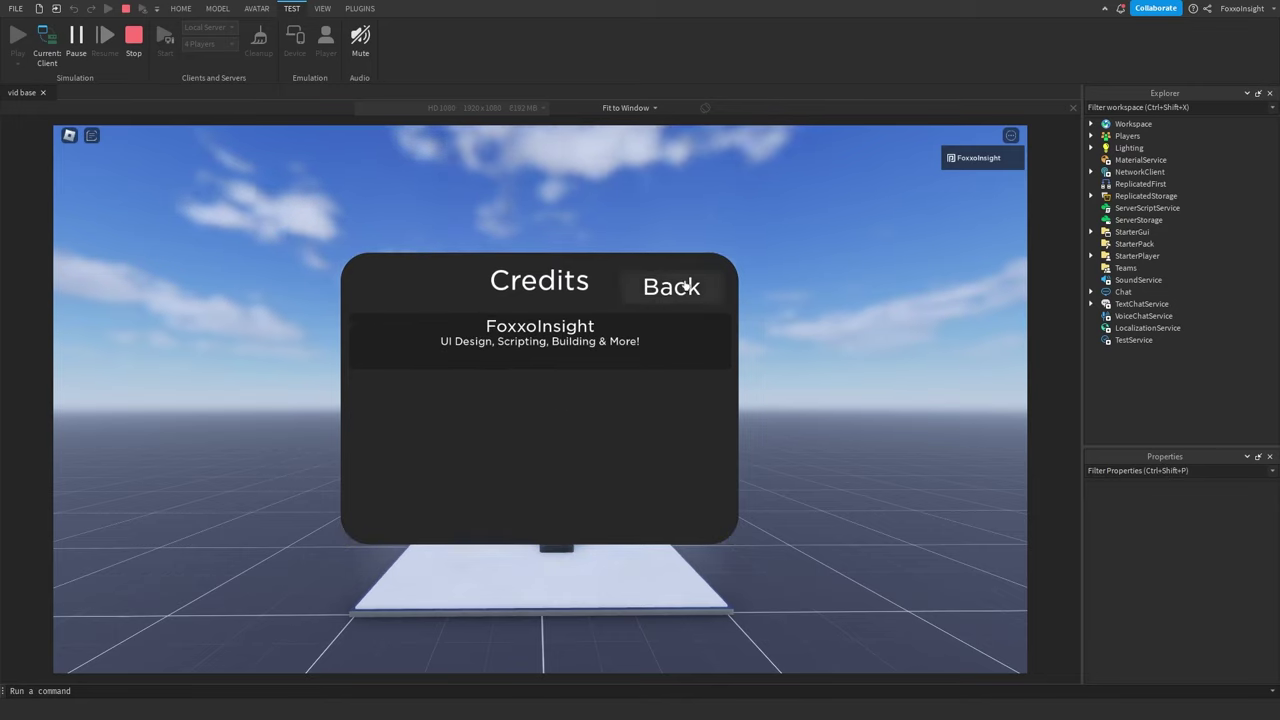
click(685, 284)
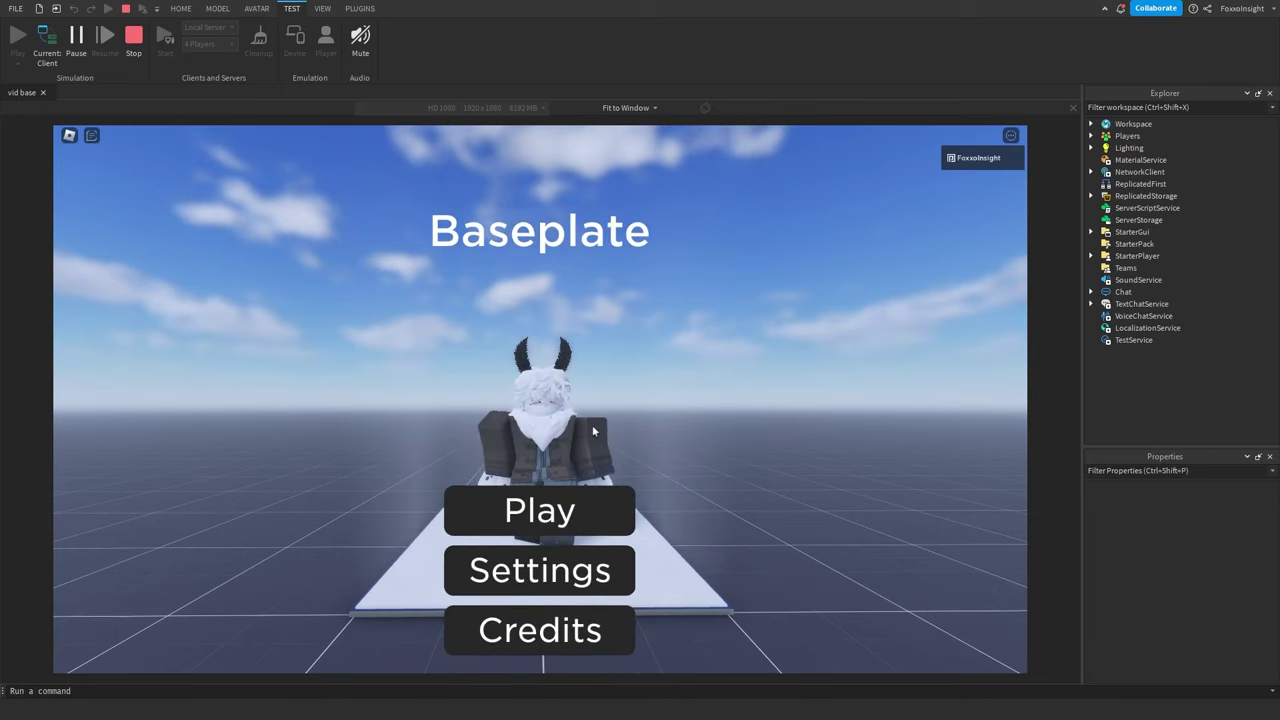
click(526, 573)
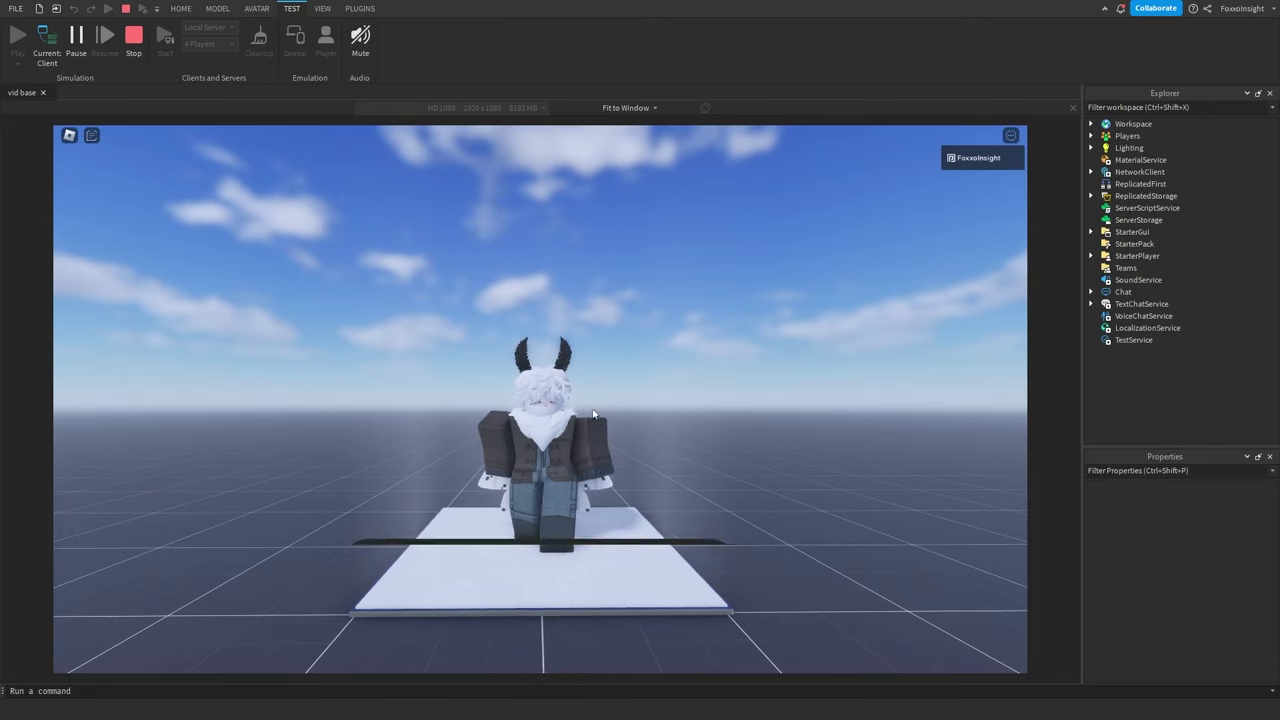
click(674, 308)
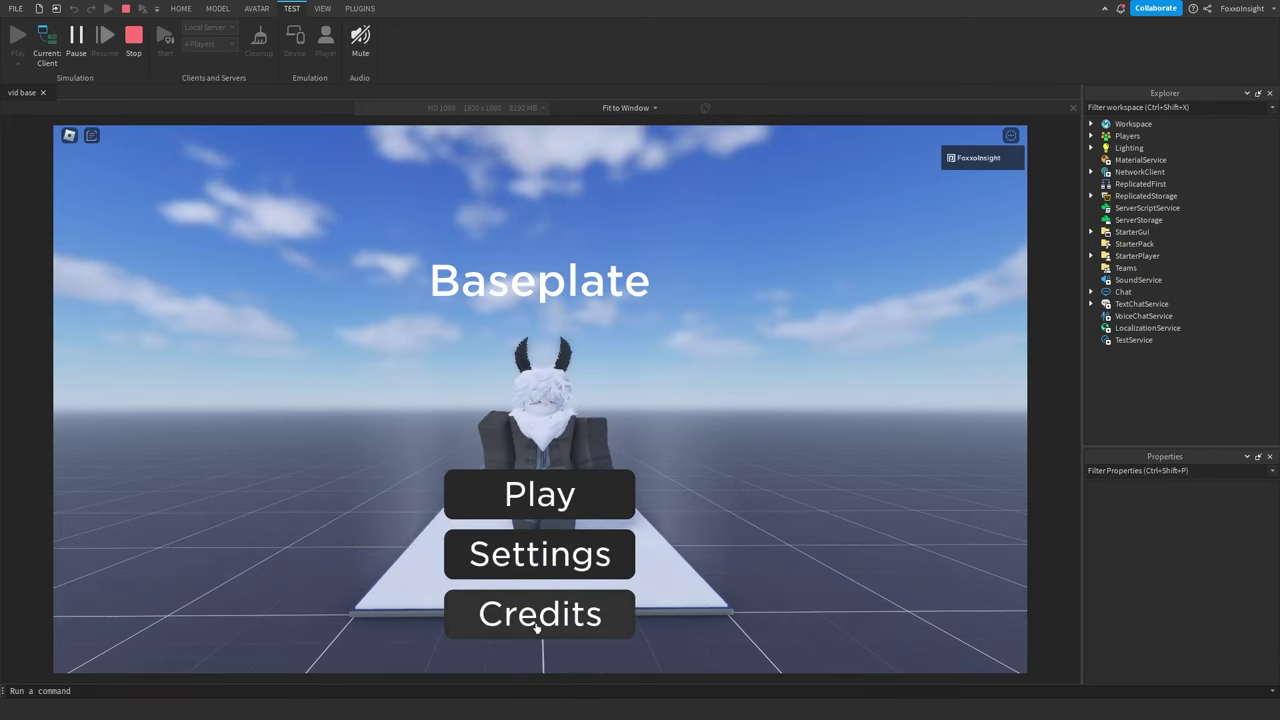
click(535, 628)
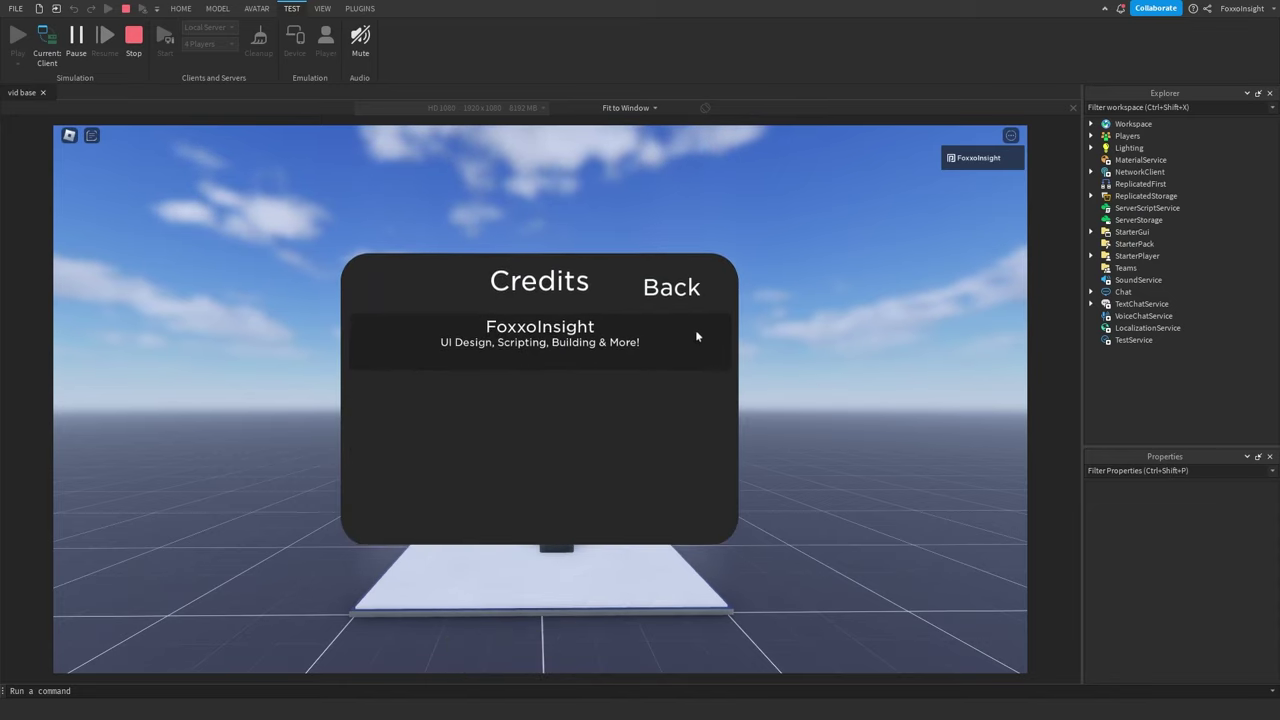
click(699, 288)
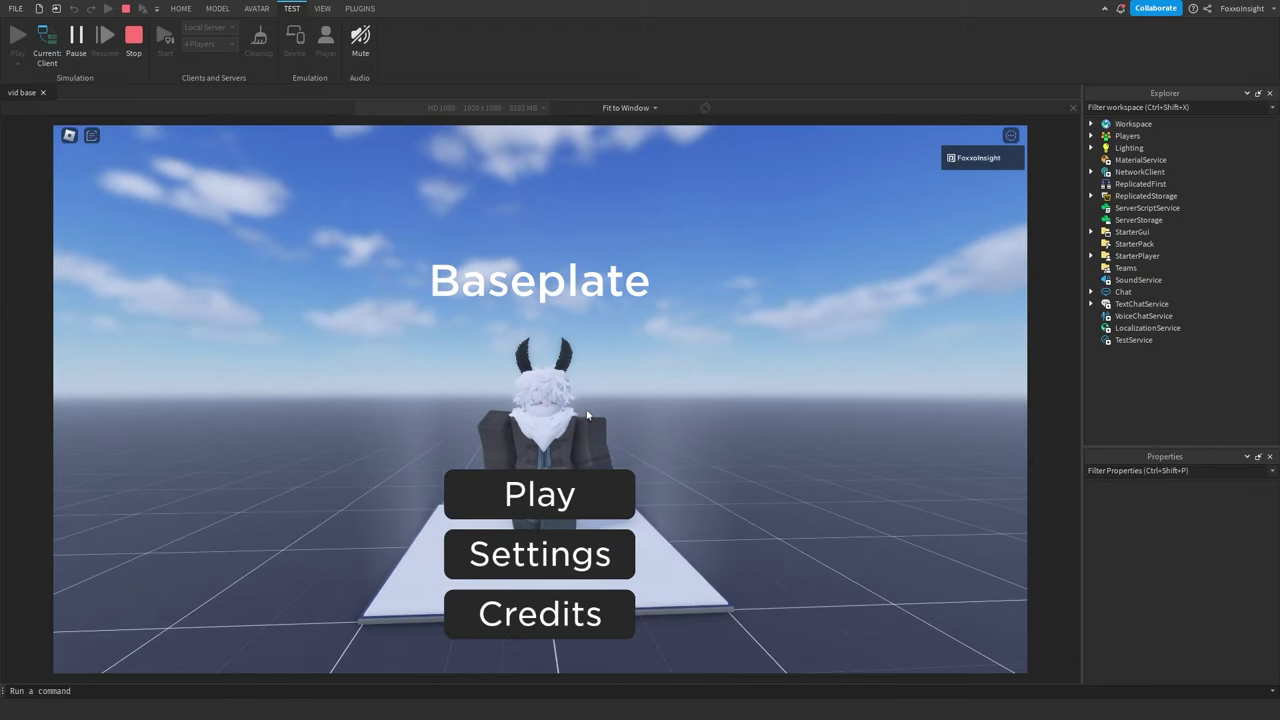
key(shift+F5)
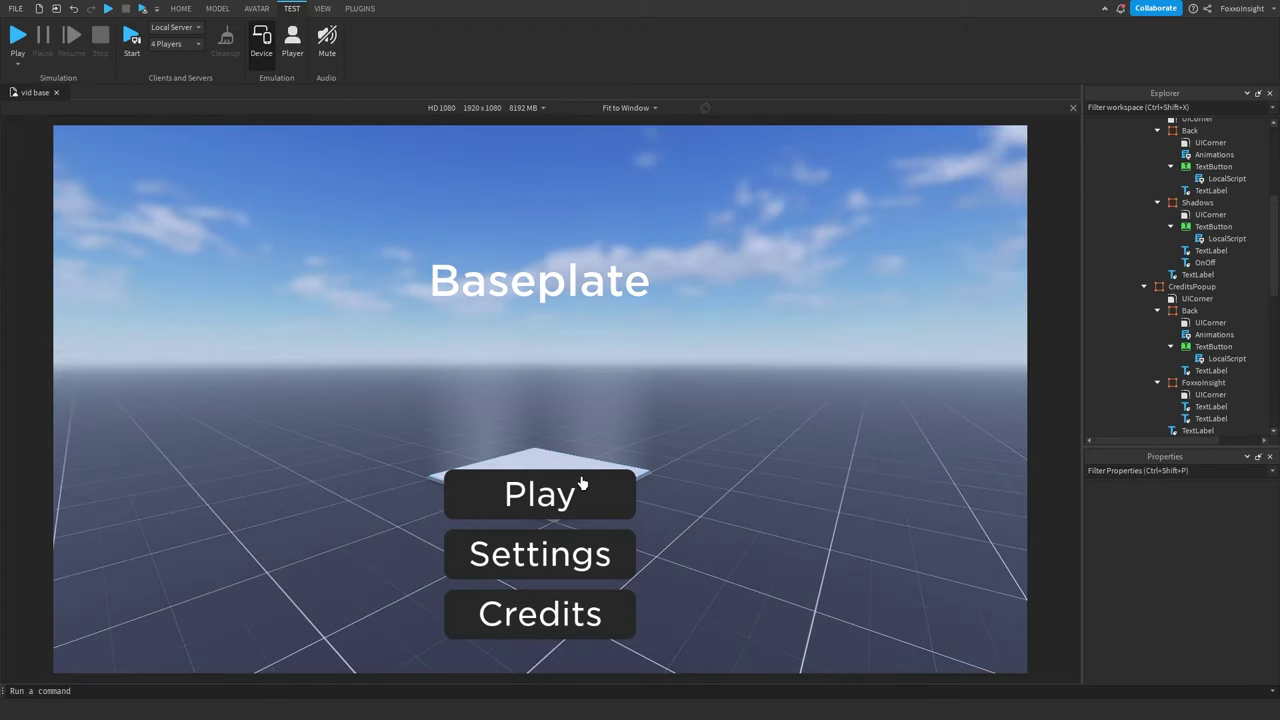
scroll(1170, 350, down, 5)
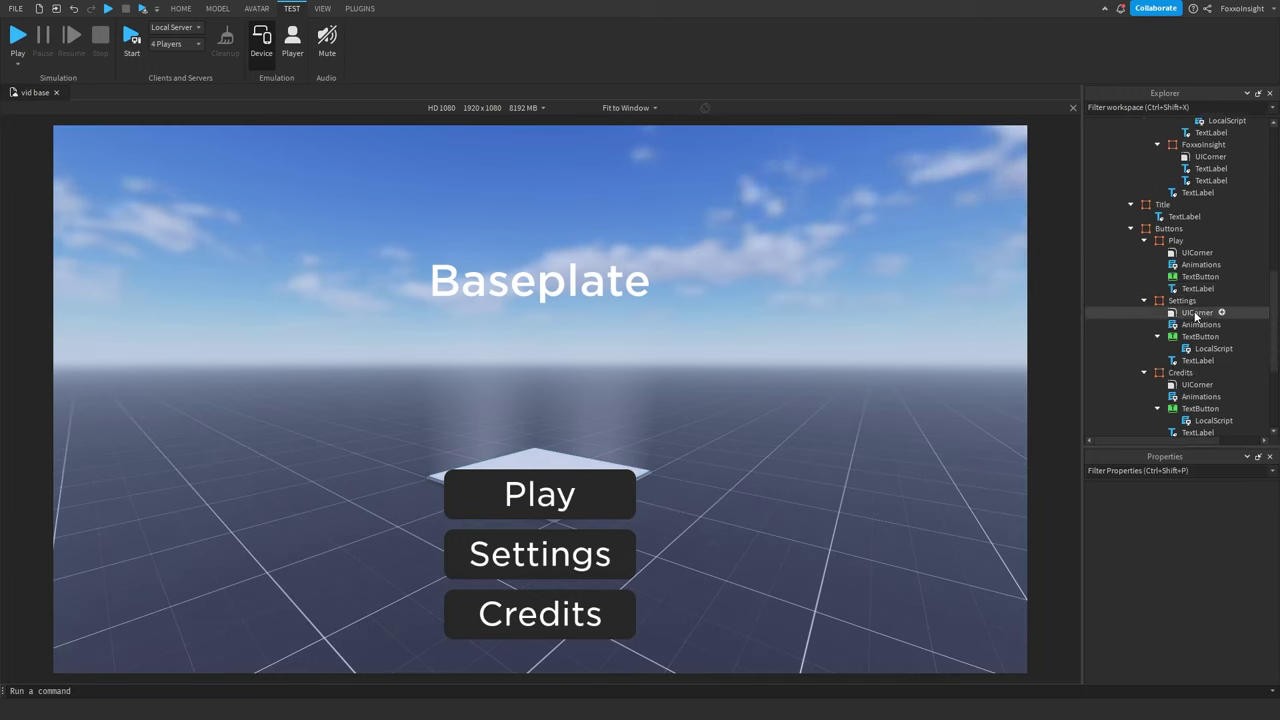
scroll(1194, 316, up, 1)
scroll(1194, 316, up, 10)
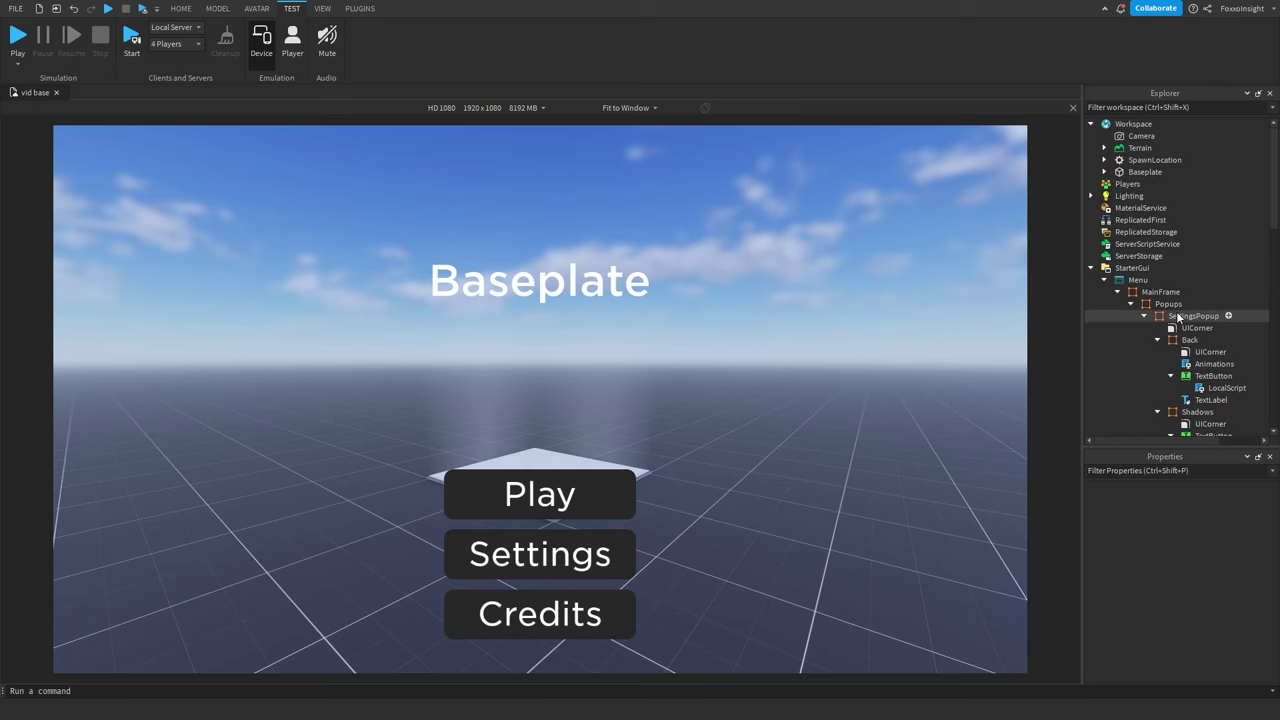
right_drag(840, 289, 839, 289)
right_drag(766, 361, 764, 361)
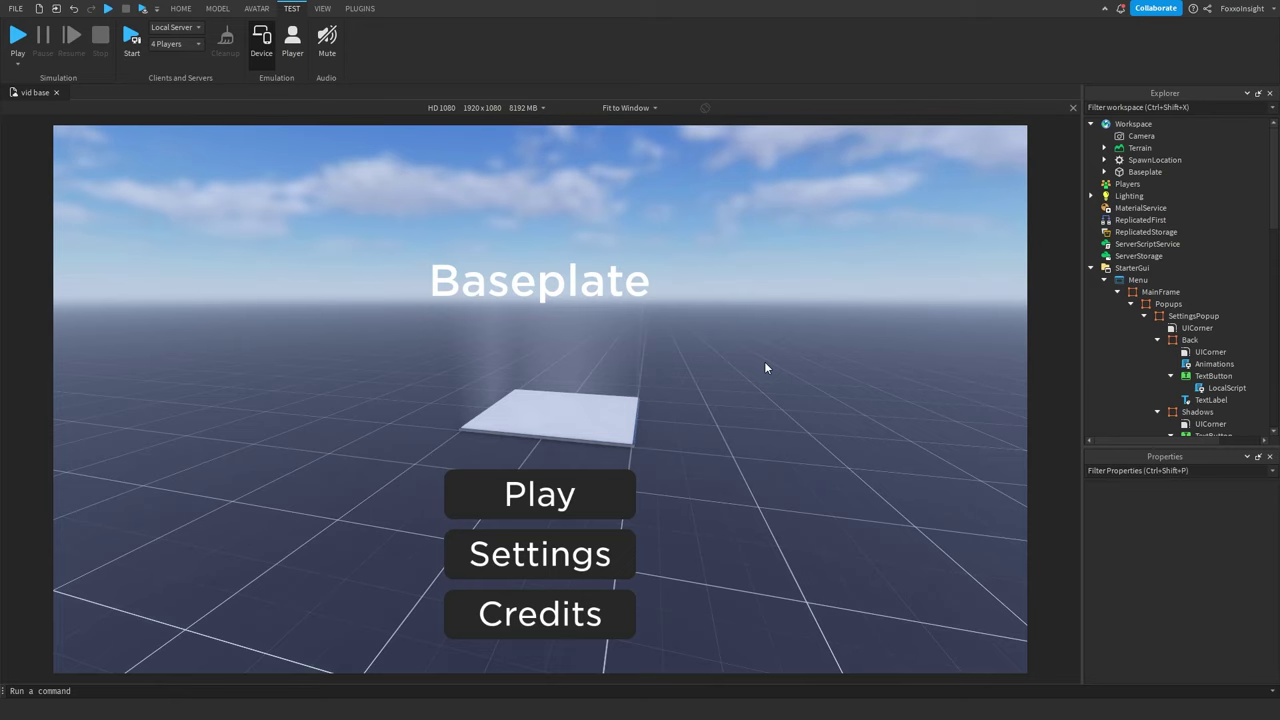
right_drag(764, 361, 788, 377)
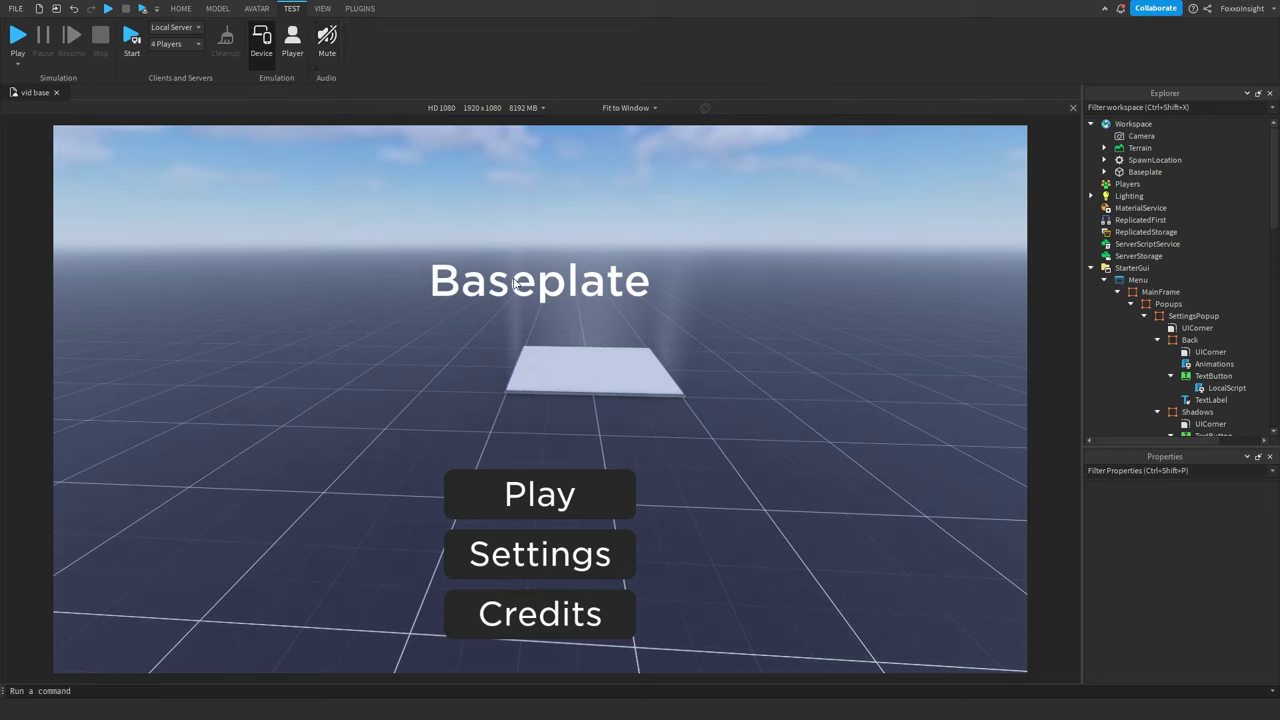
click(322, 8)
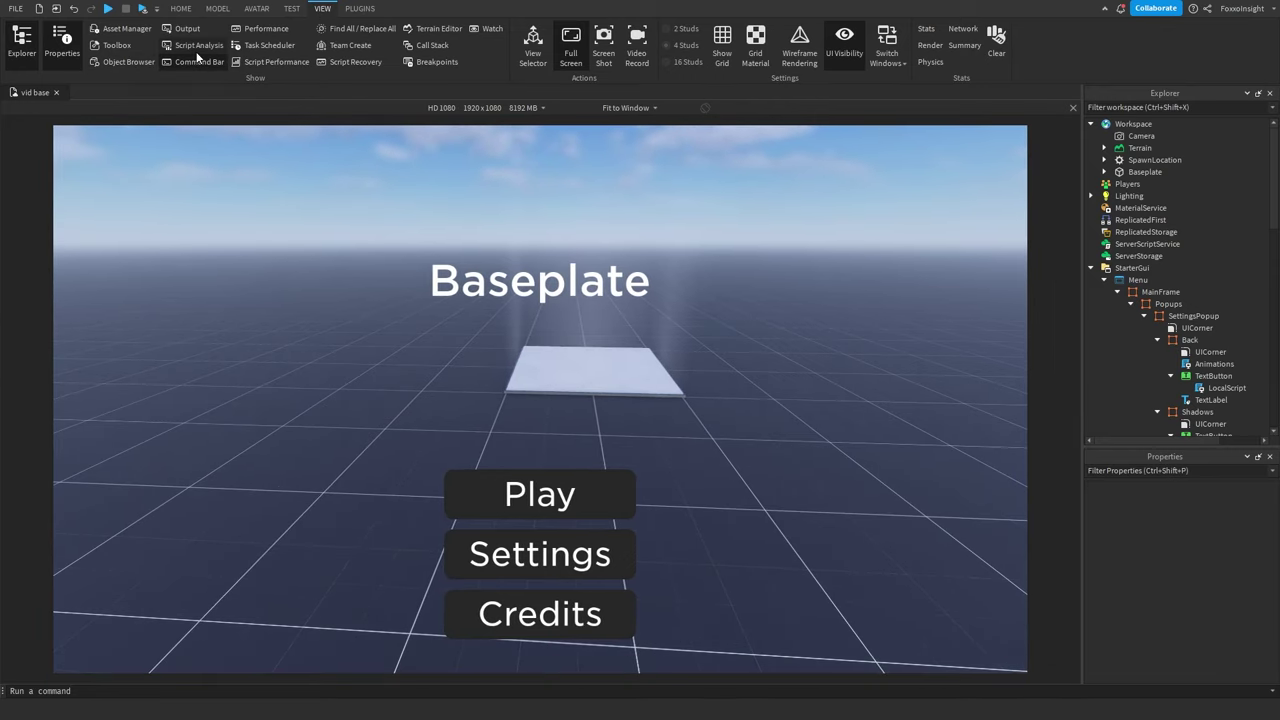
click(80, 690)
Insert a block part into the workspace near the spawn location.
right_drag(243, 502, 243, 502)
click(180, 8)
click(361, 42)
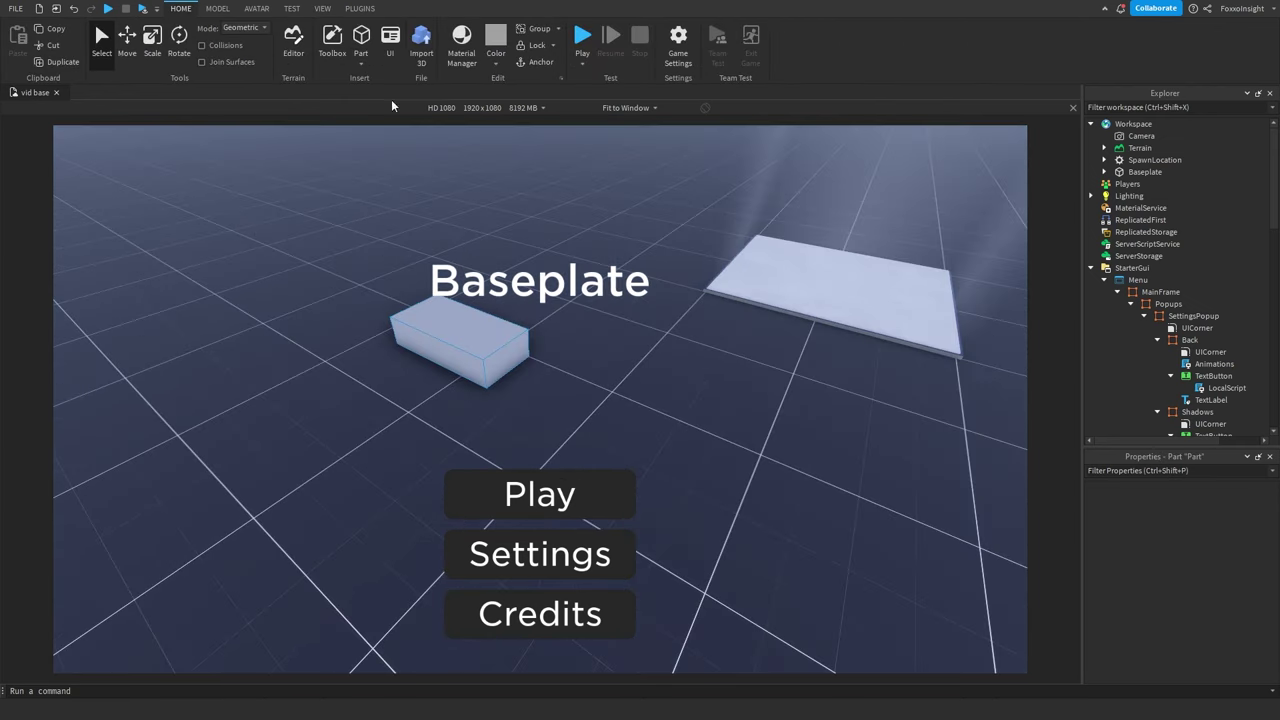
Delete the newly inserted block part from the workspace.
right_click(508, 252)
right_drag(537, 235, 537, 235)
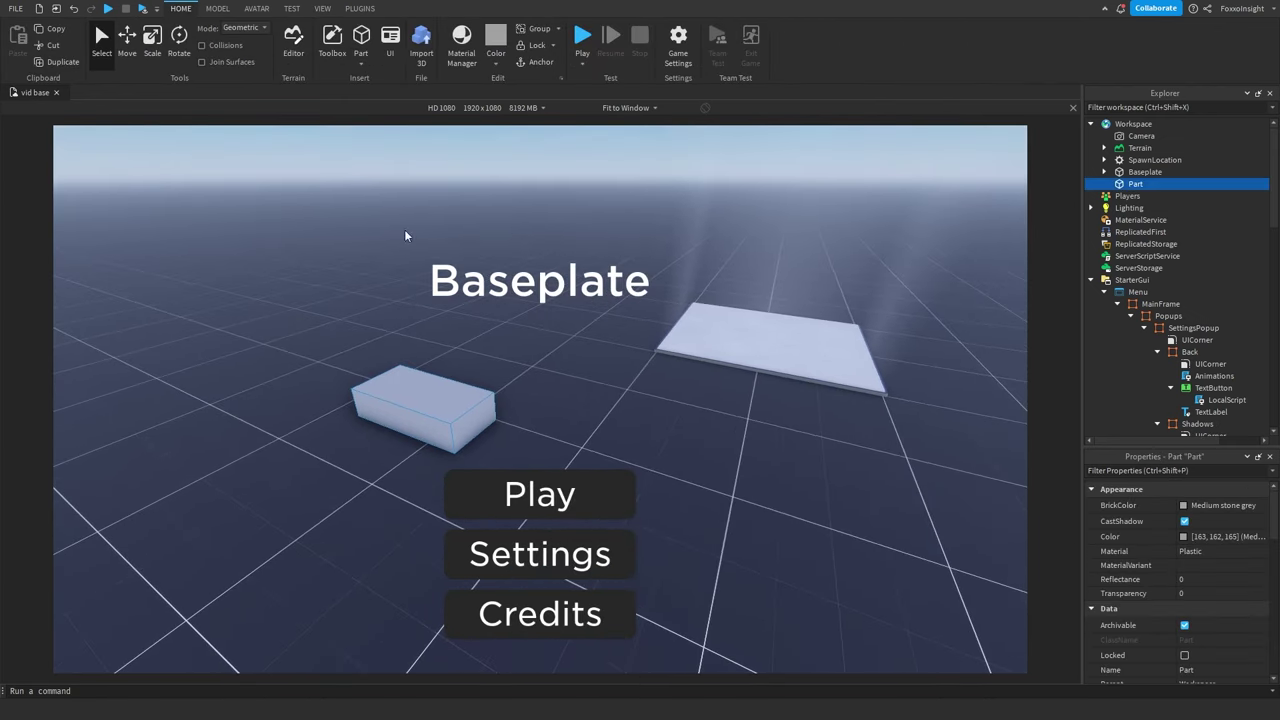
key(Delete)
right_drag(466, 296, 440, 221)
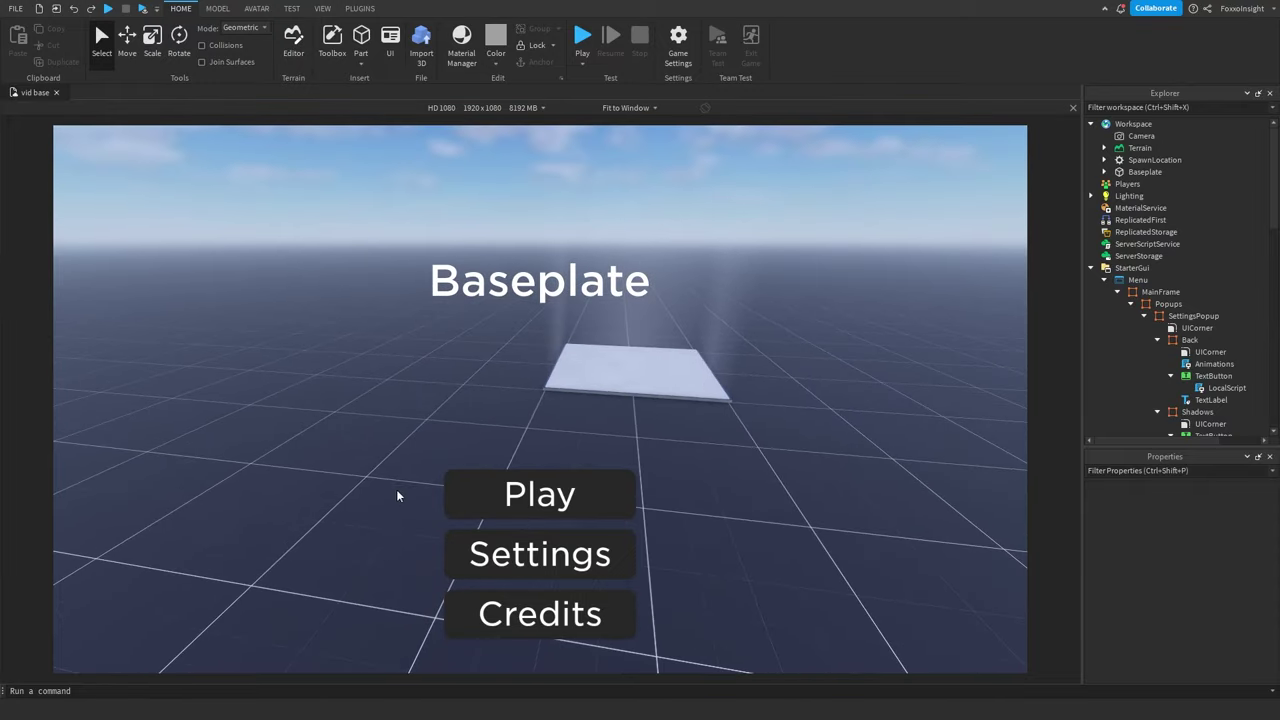
Frame the spawn location as the menu view and begin a console command with local part = Instance.new("Part").
click(42, 691)
right_drag(188, 629, 279, 527)
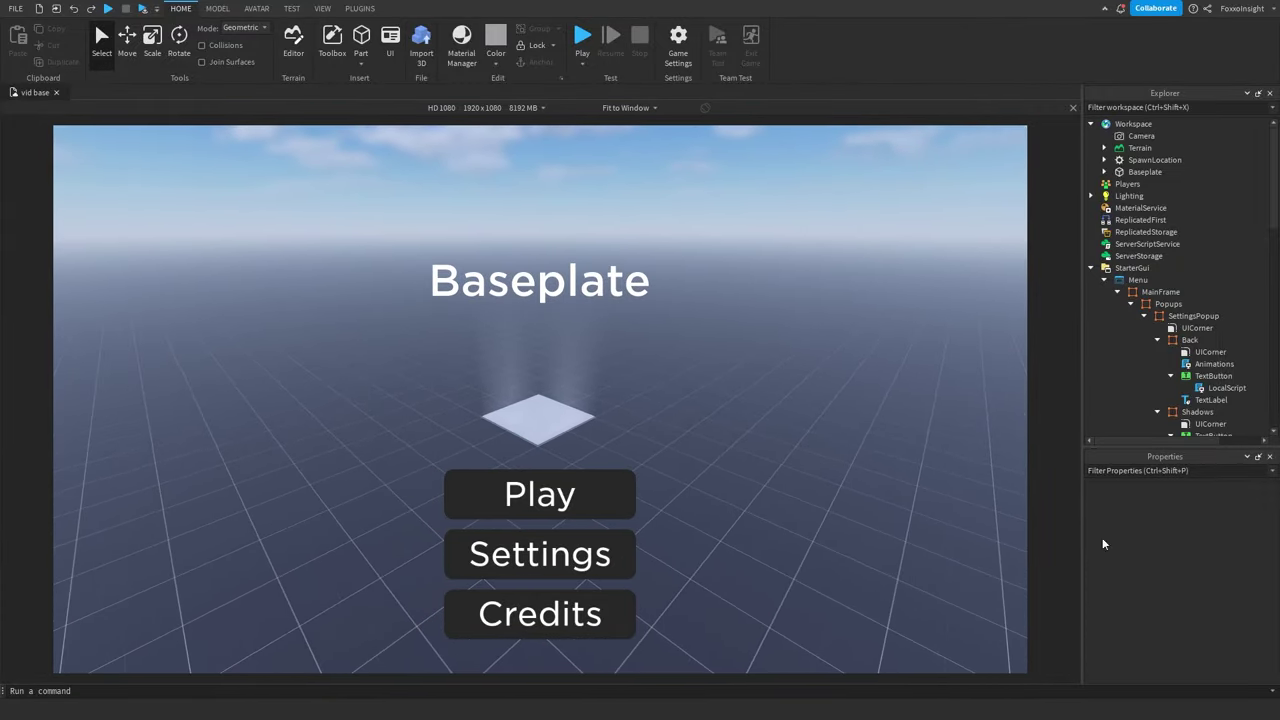
click(58, 690)
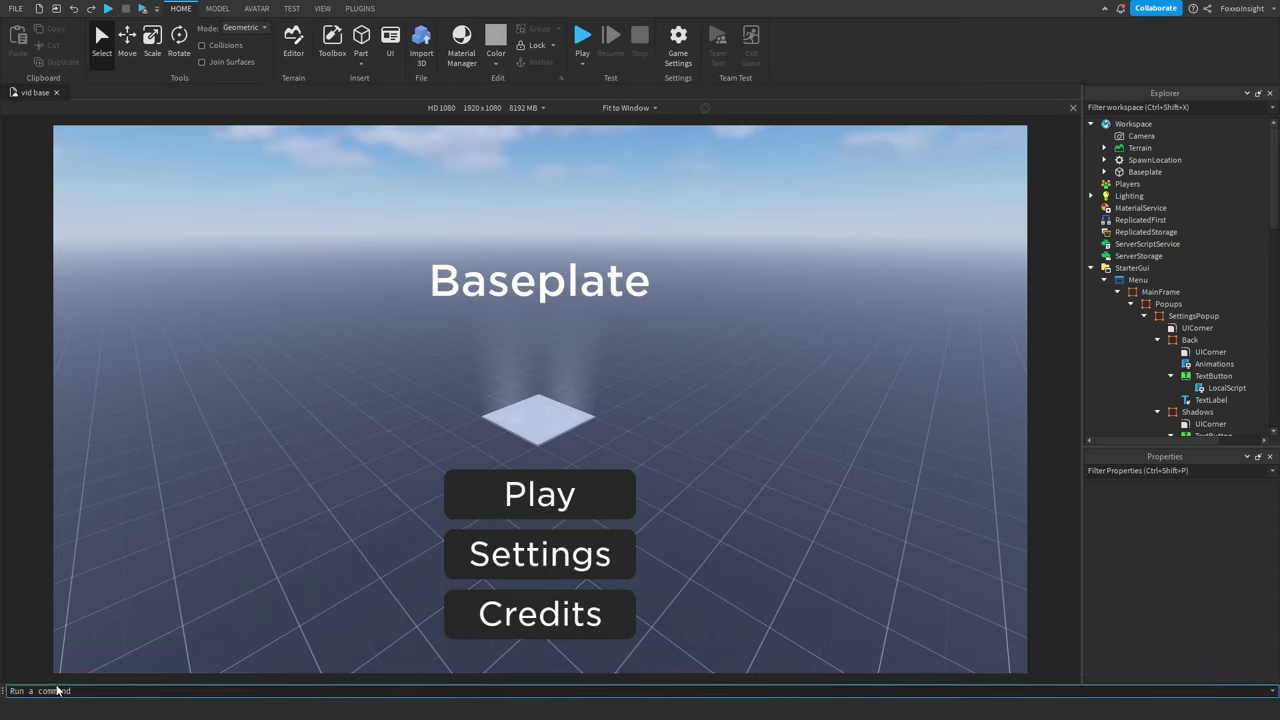
text(local part = in)
key(Tab)
text(.new(")
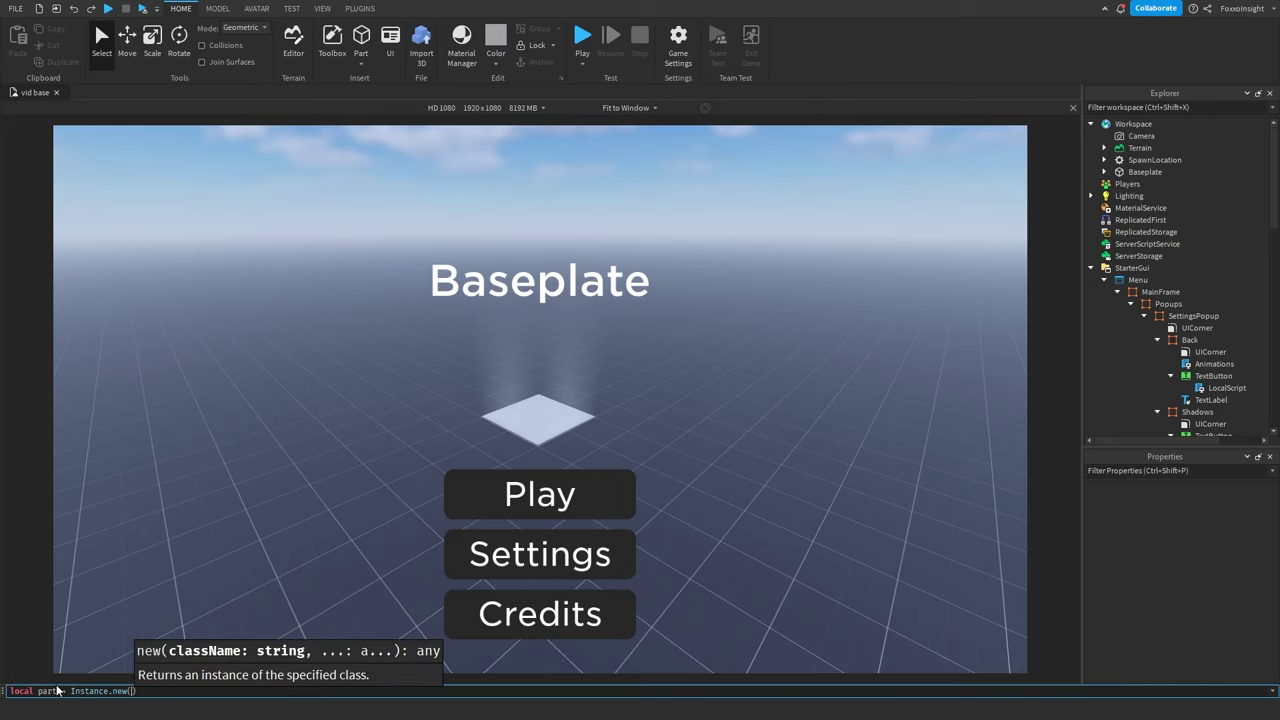
text(Part"), Ov)
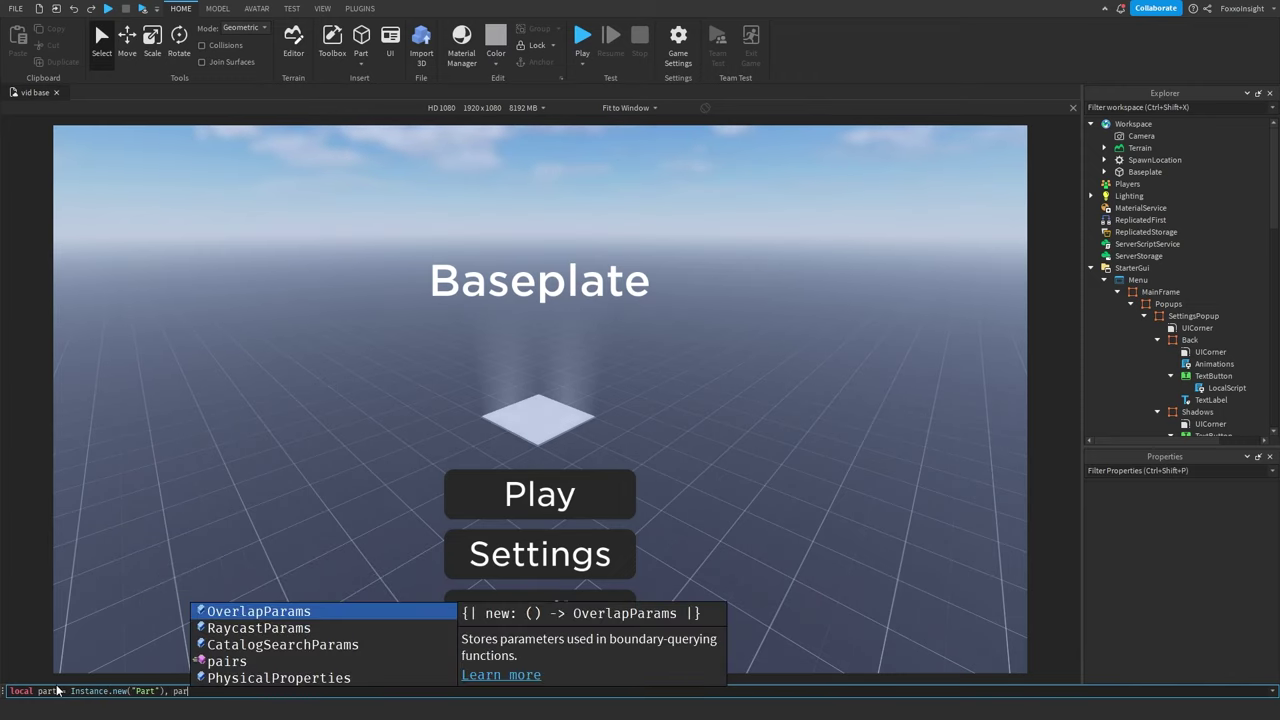
key(Tab)
key(BackSpace)
key(BackSpace)
key(BackSpace)
key(BackSpace)
key(BackSpace)
key(BackSpace)
key(BackSpace)
key(BackSpace)
key(BackSpace)
key(BackSpace)
key(BackSpace)
key(BackSpace)
key(BackSpace)
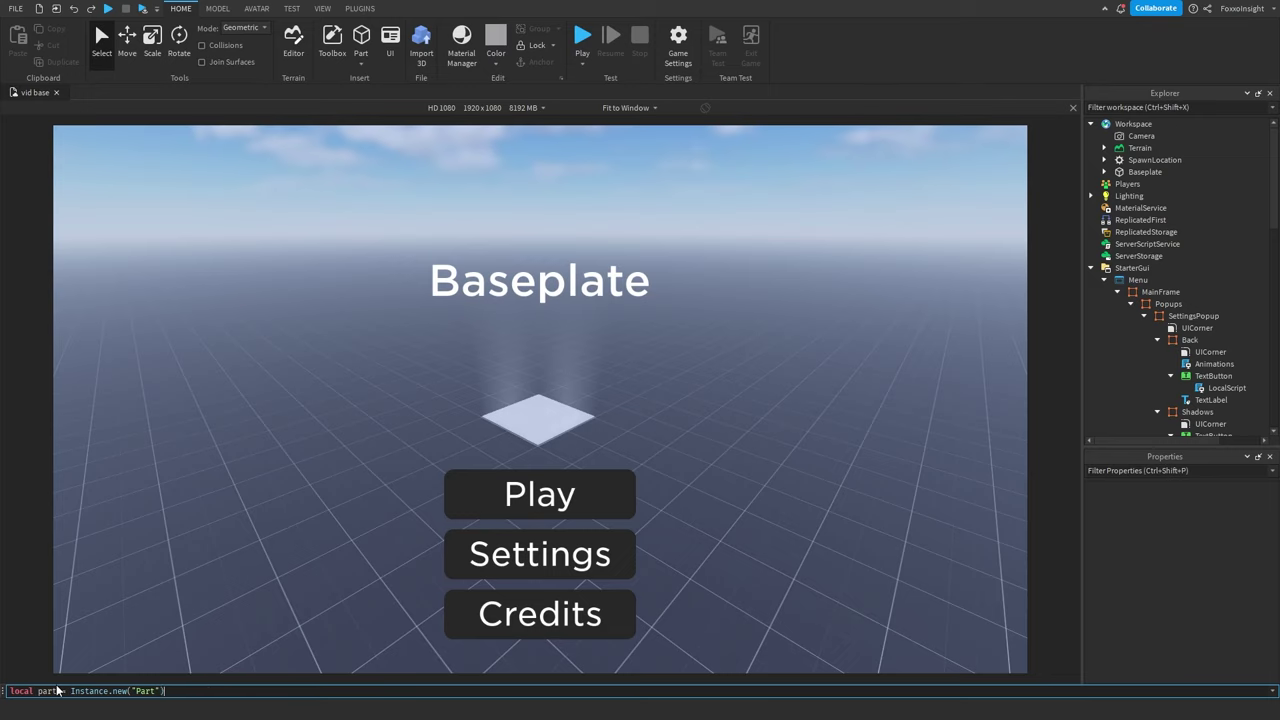
Extend the command with part.Parent = workspace.
text(pa)
key(Tab)
text(.Pa)
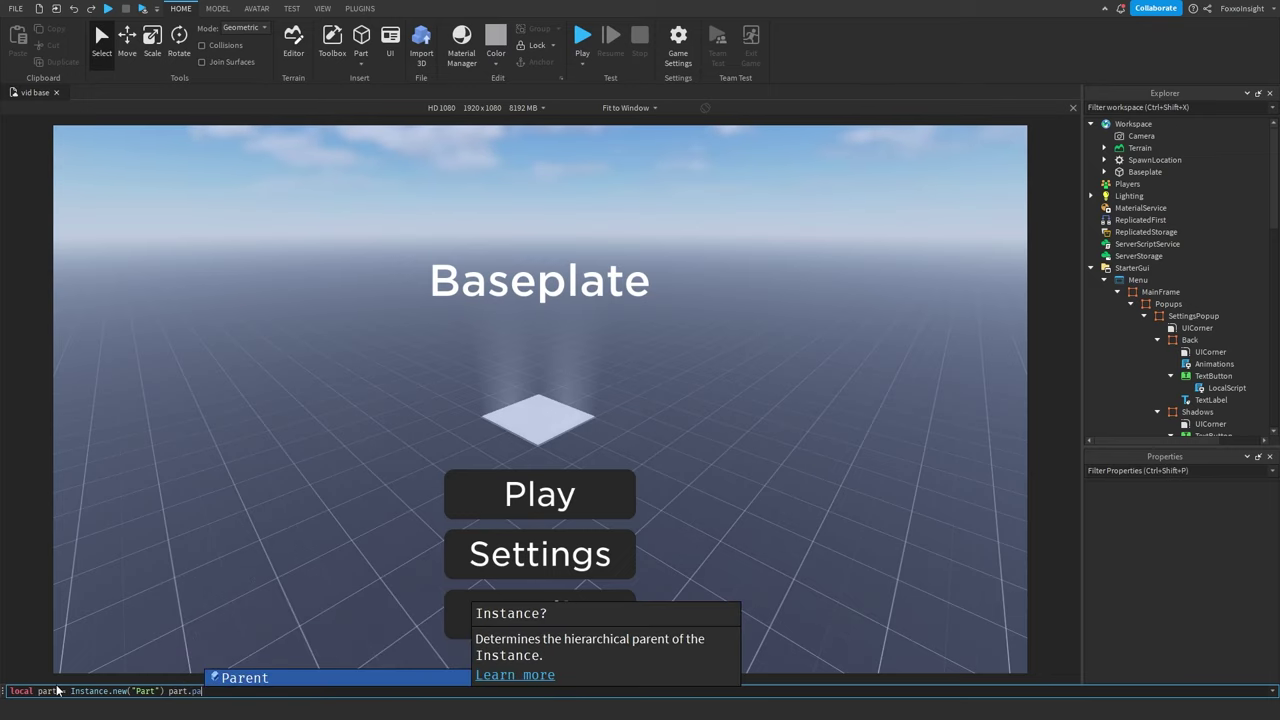
key(Tab)
text(= workspace)
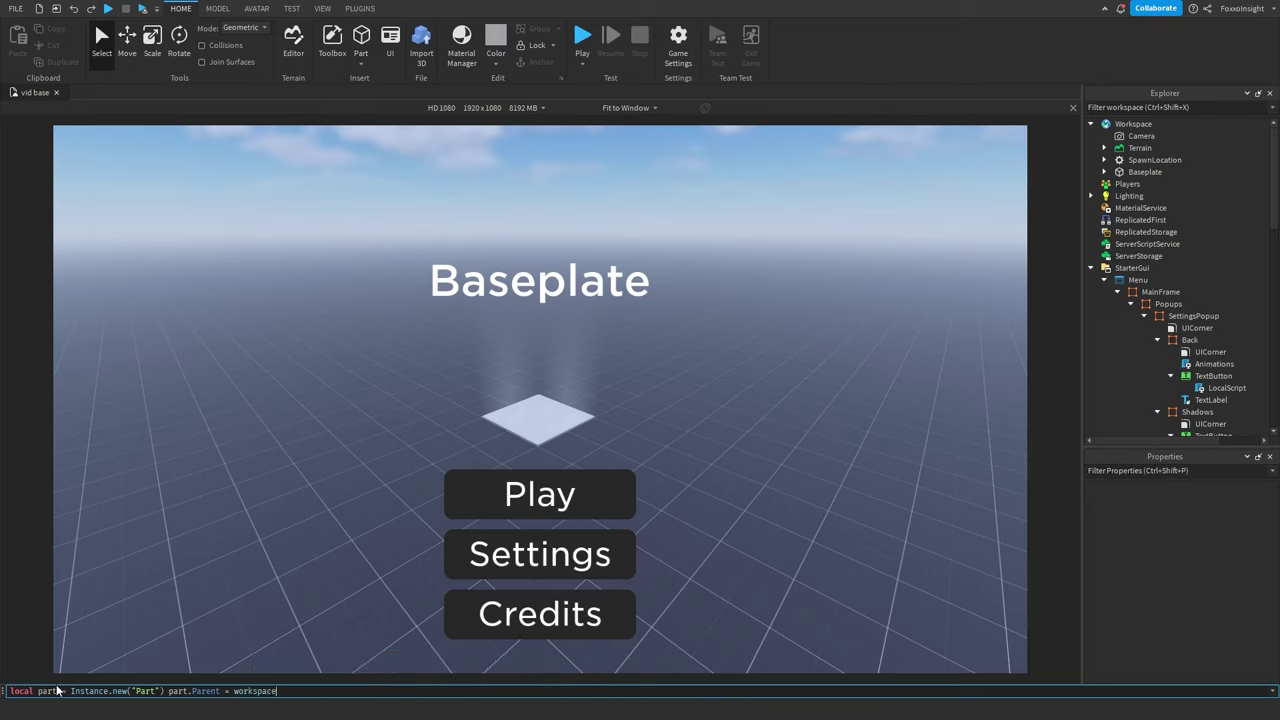
Extend the command with part.CFrame = game.Workspace.CurrentCamera.CFrame so the part takes the current view's placement.
text( pa)
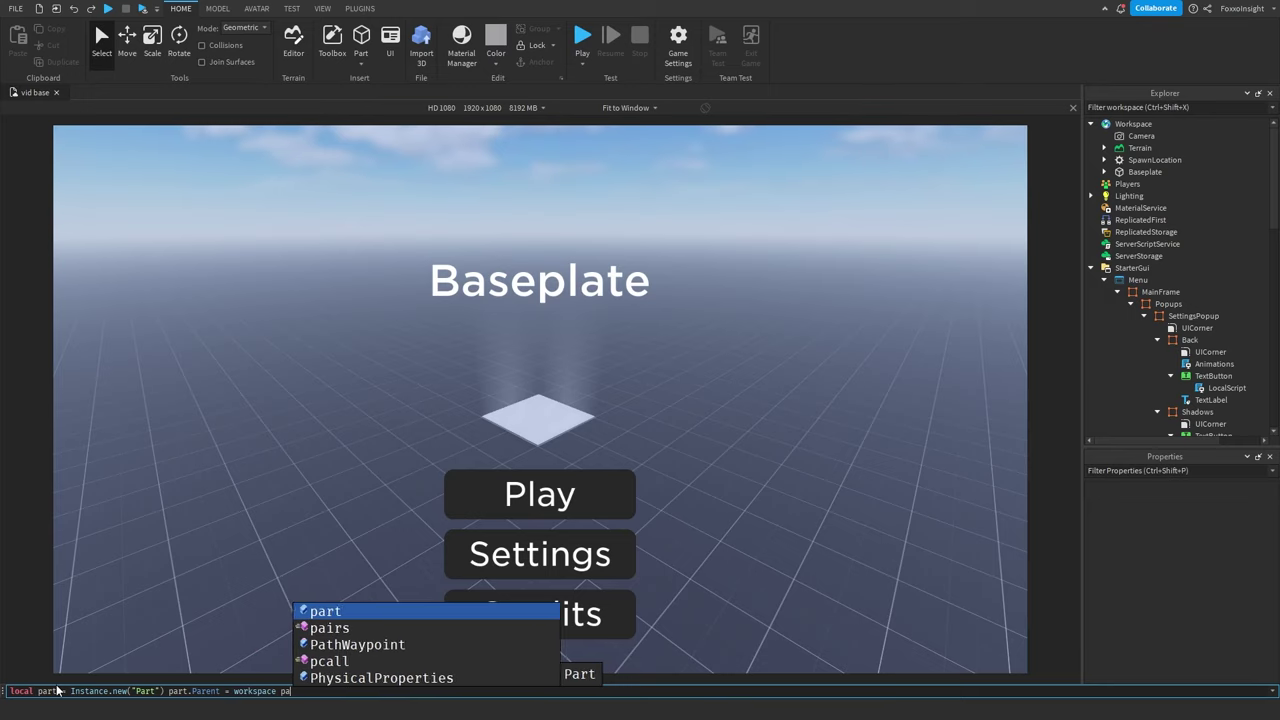
key(Tab)
text(.cf)
key(Tab)
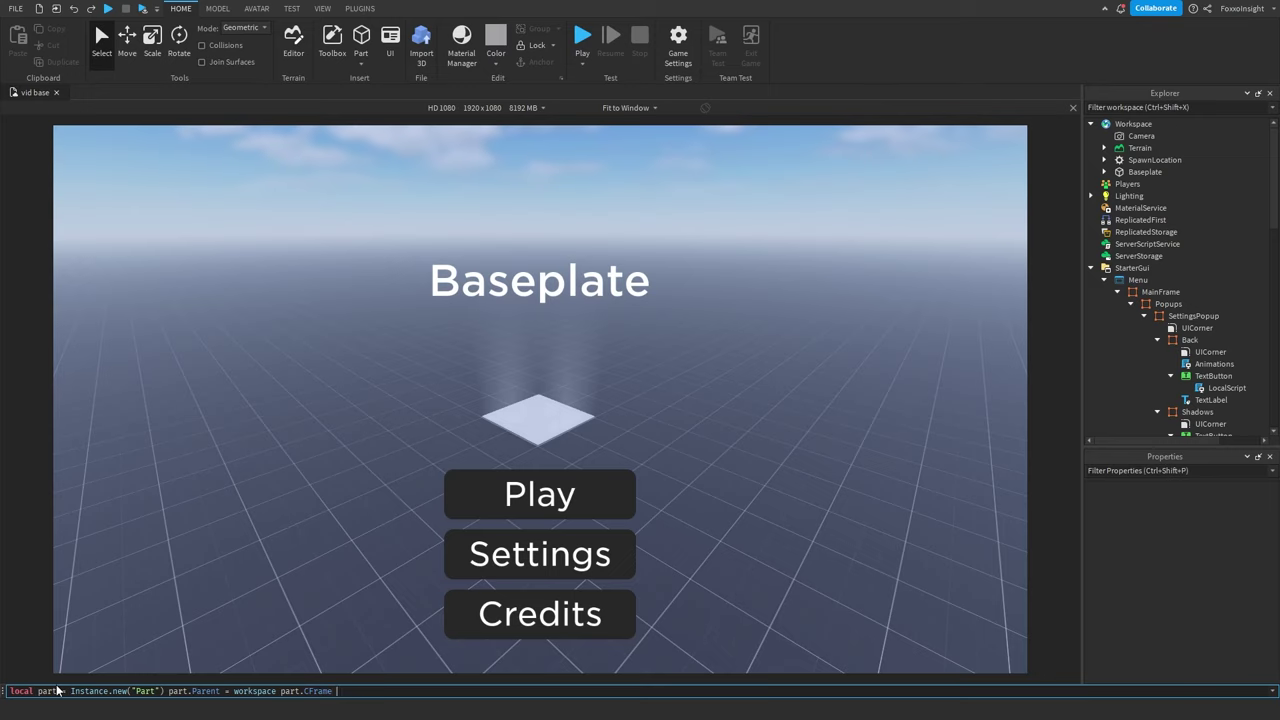
text(= game/)
text(.swo)
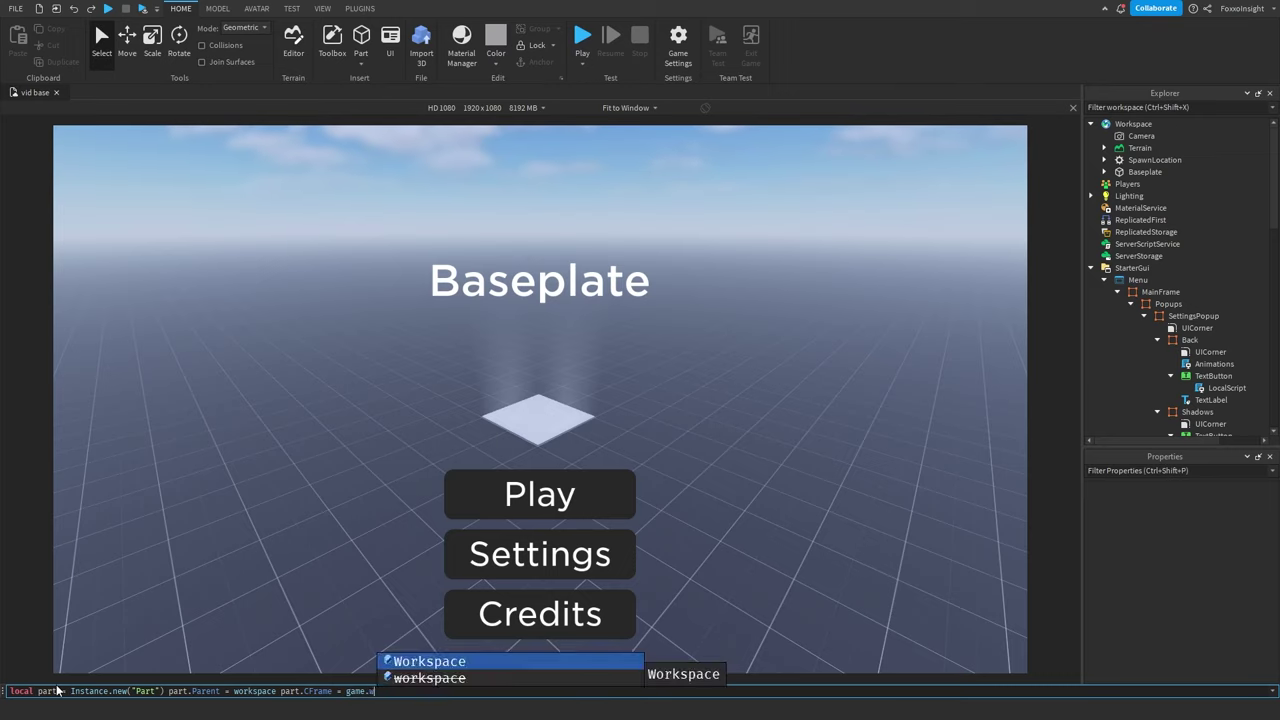
key(Tab)
text(.cu)
key(Tab)
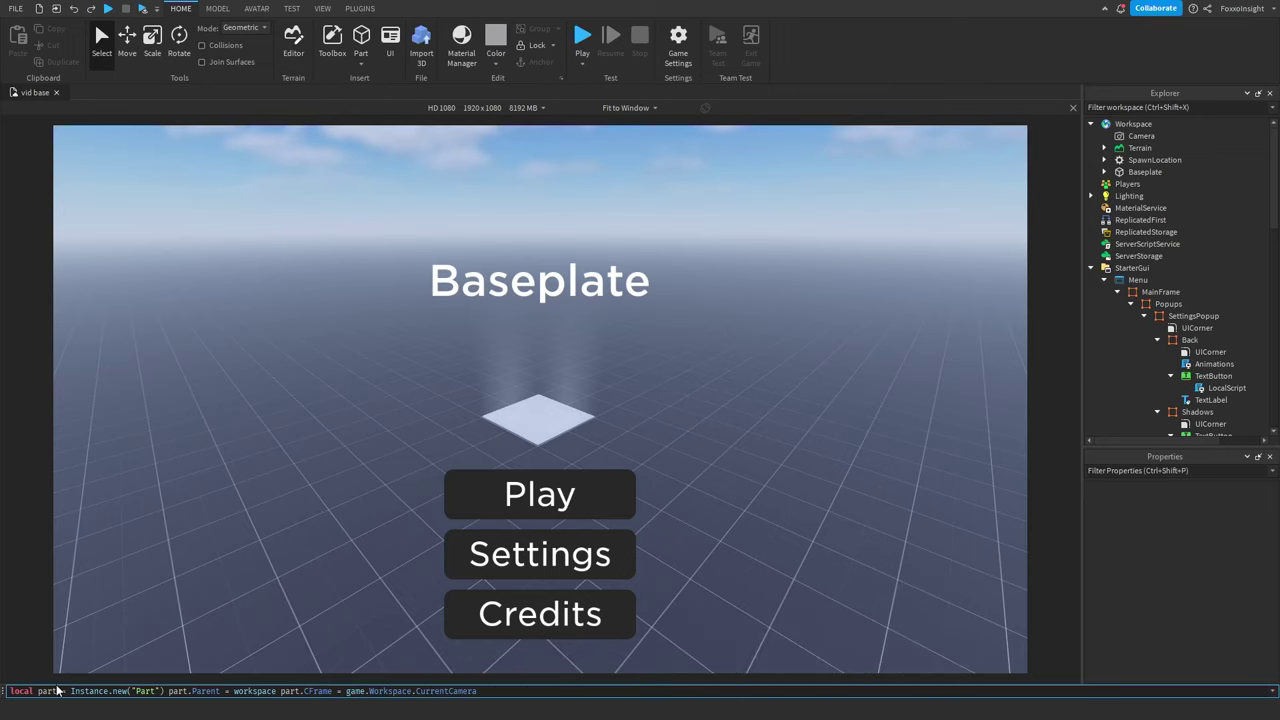
text(.cf)
key(Tab)
text(w)
Finish the command with part.Name = "MenuCam" and run it.
text( part.Name)
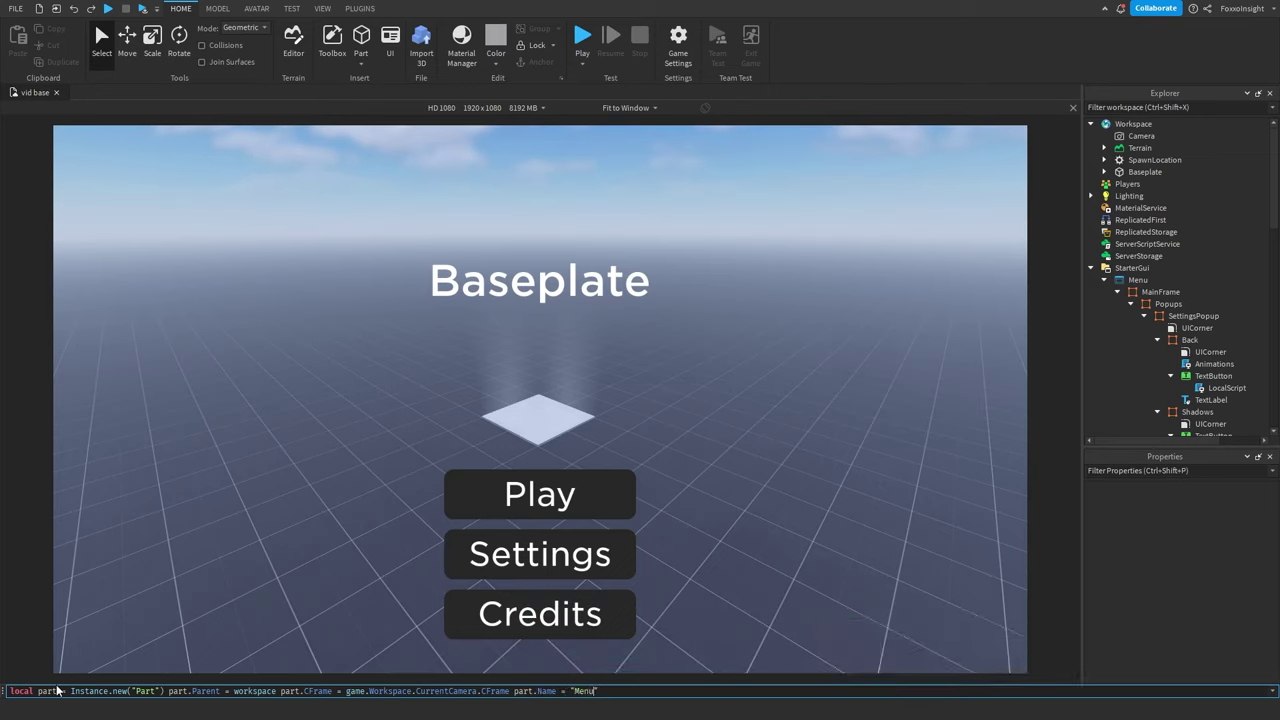
text(= "MenuCam")
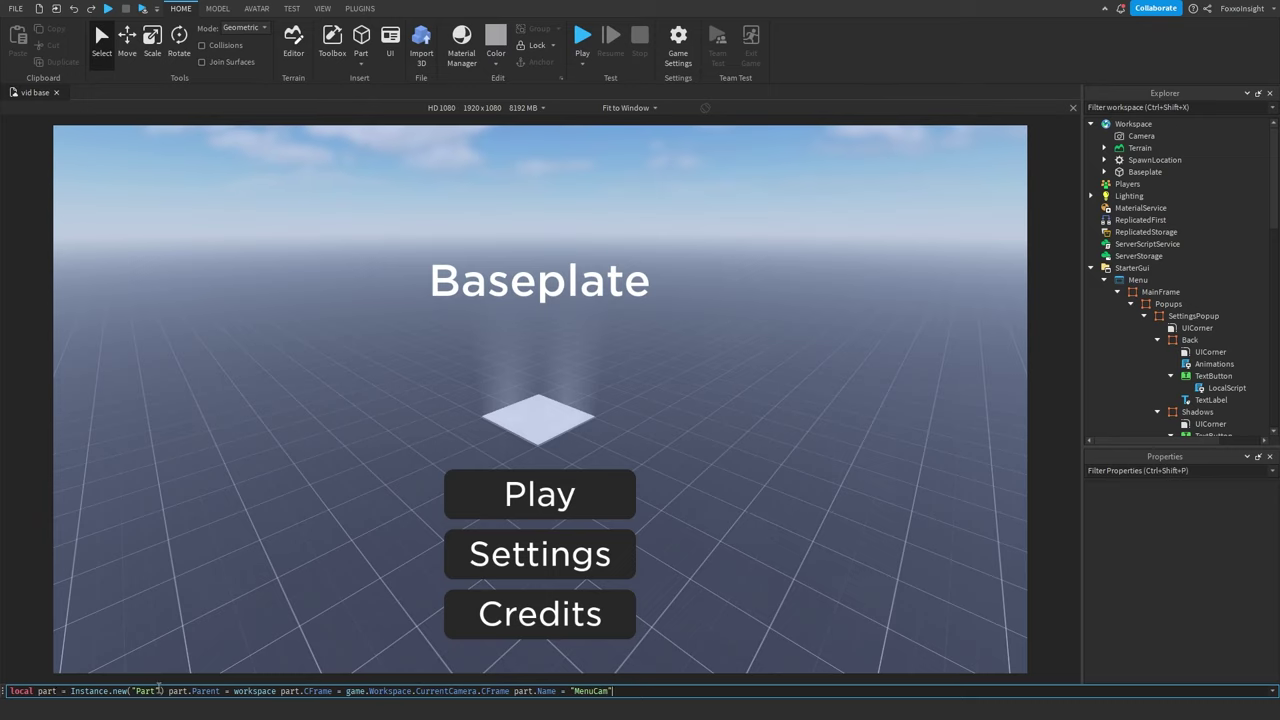
key(Return)
Run the MenuCam command again from a different view and delete the duplicate part.
key(s)
right_drag(755, 598, 755, 598)
key(w)
click(625, 692)
key(Return)
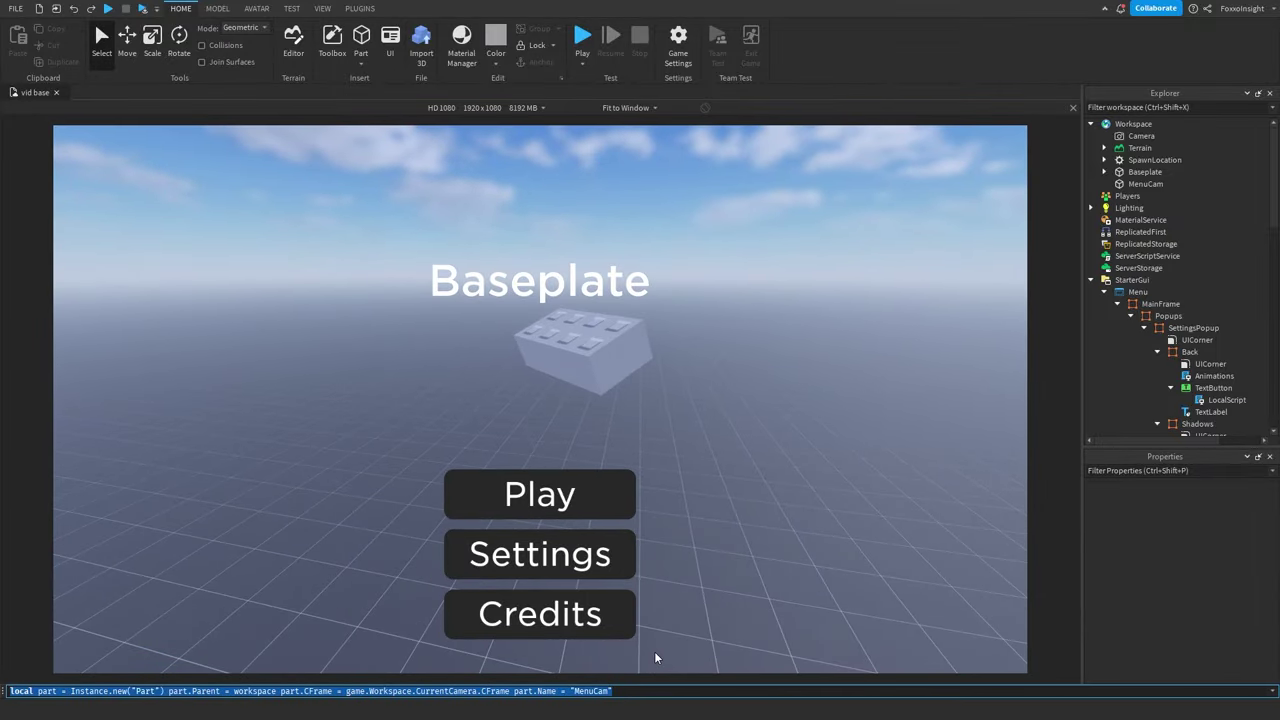
right_drag(752, 655, 752, 655)
key(s)
key(s)
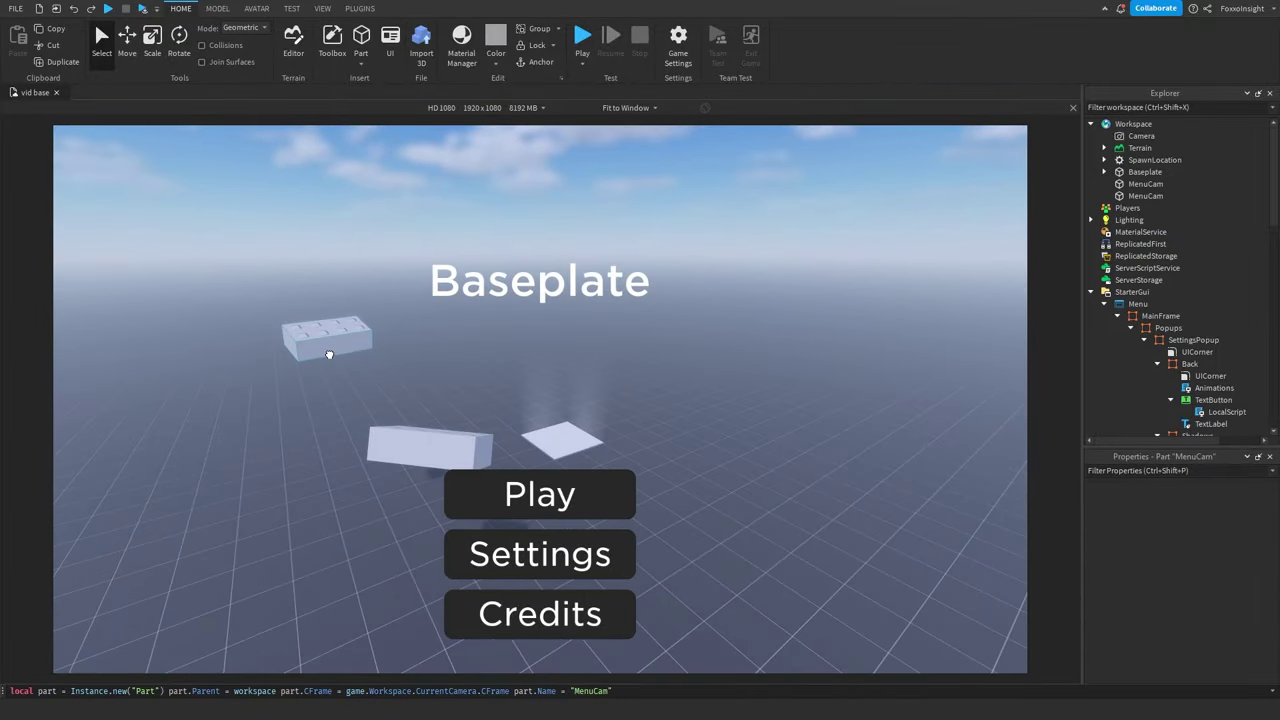
key(Delete)
Select the MenuCam part in the scene and turn on its Anchored property.
right_drag(330, 354, 330, 354)
right_drag(506, 380, 506, 380)
key(w)
right_drag(667, 401, 667, 401)
right_drag(526, 442, 659, 392)
key(w)
key(a)
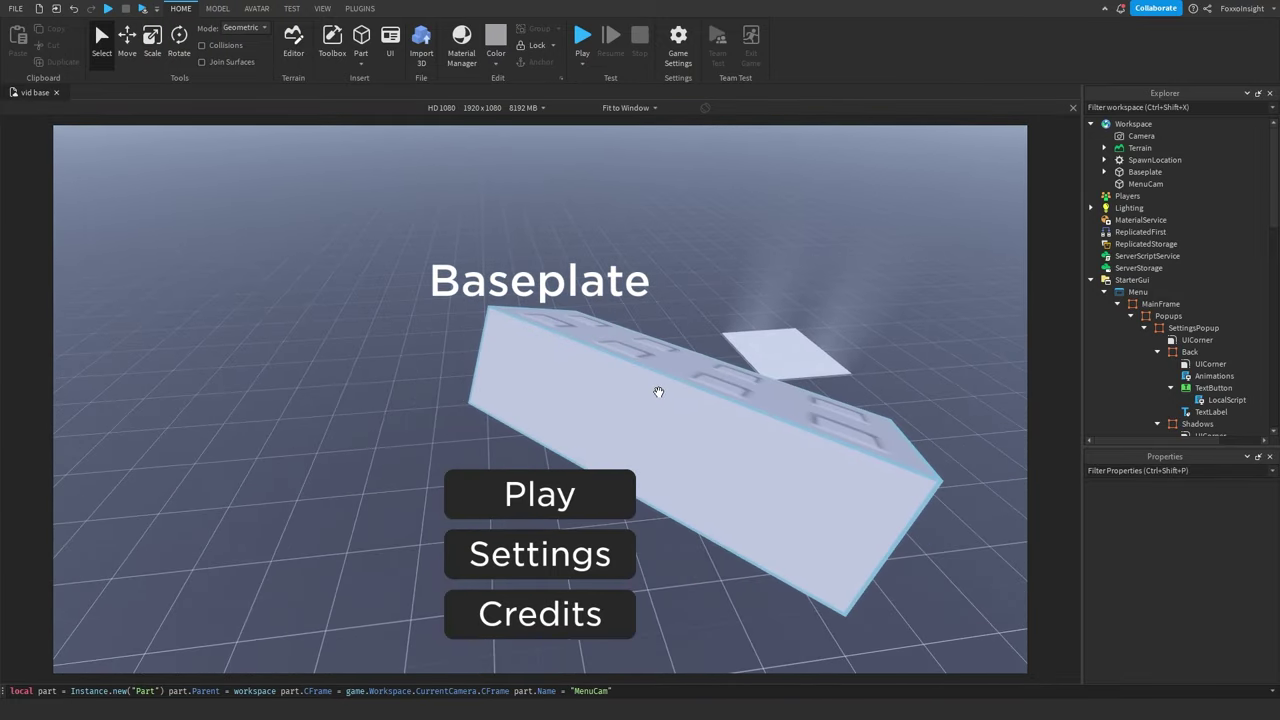
click(658, 392)
key(f)
scroll(1187, 580, down, 5)
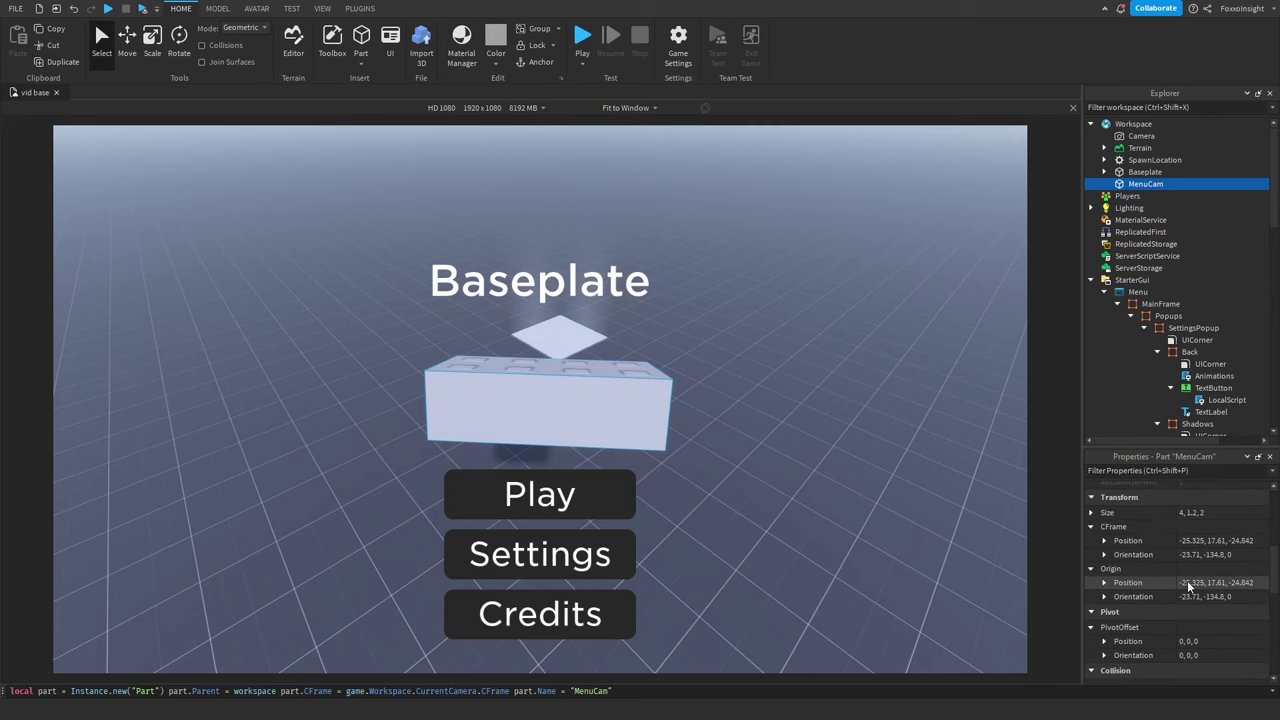
scroll(1187, 582, down, 5)
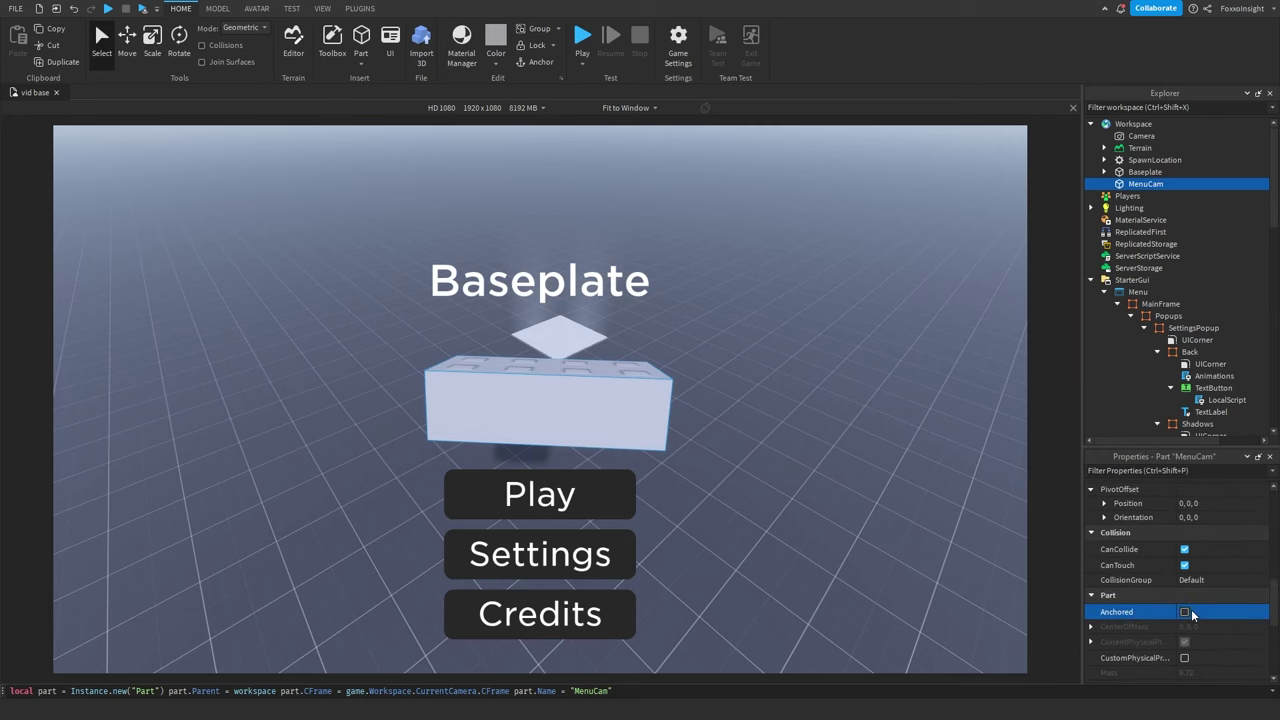
click(1187, 612)
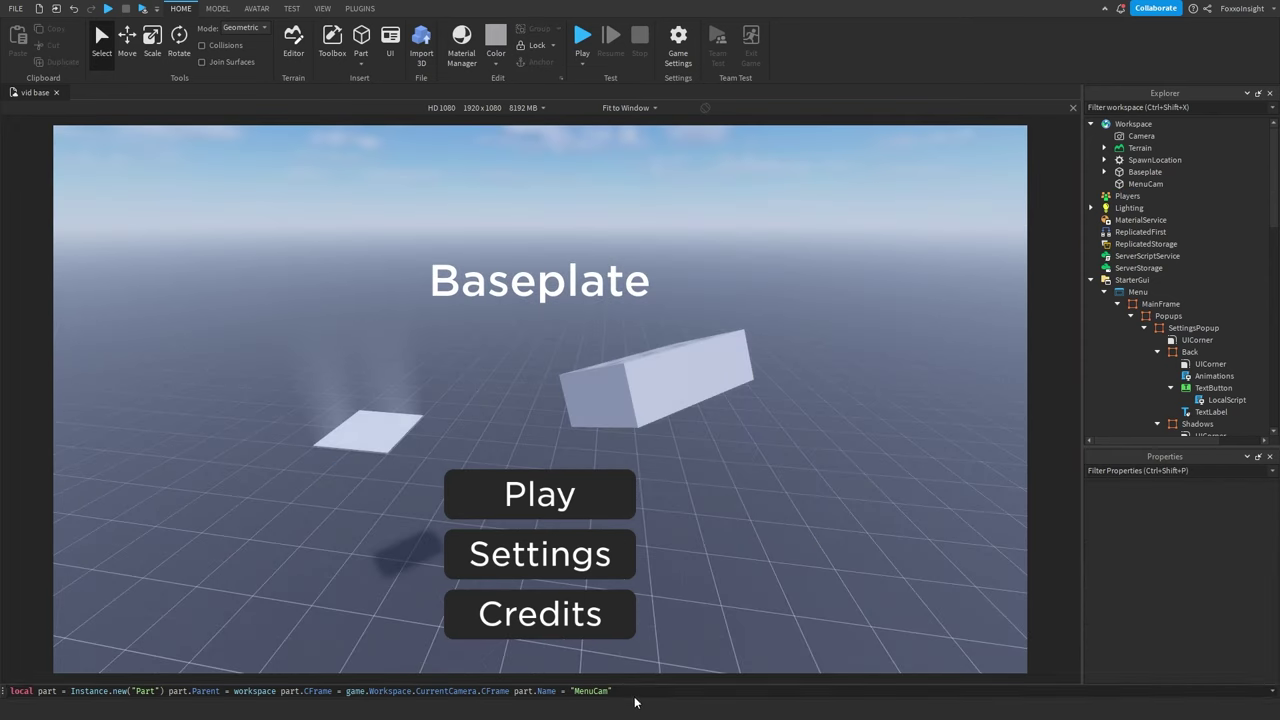
Clear the used MenuCam command from the command bar.
click(634, 702)
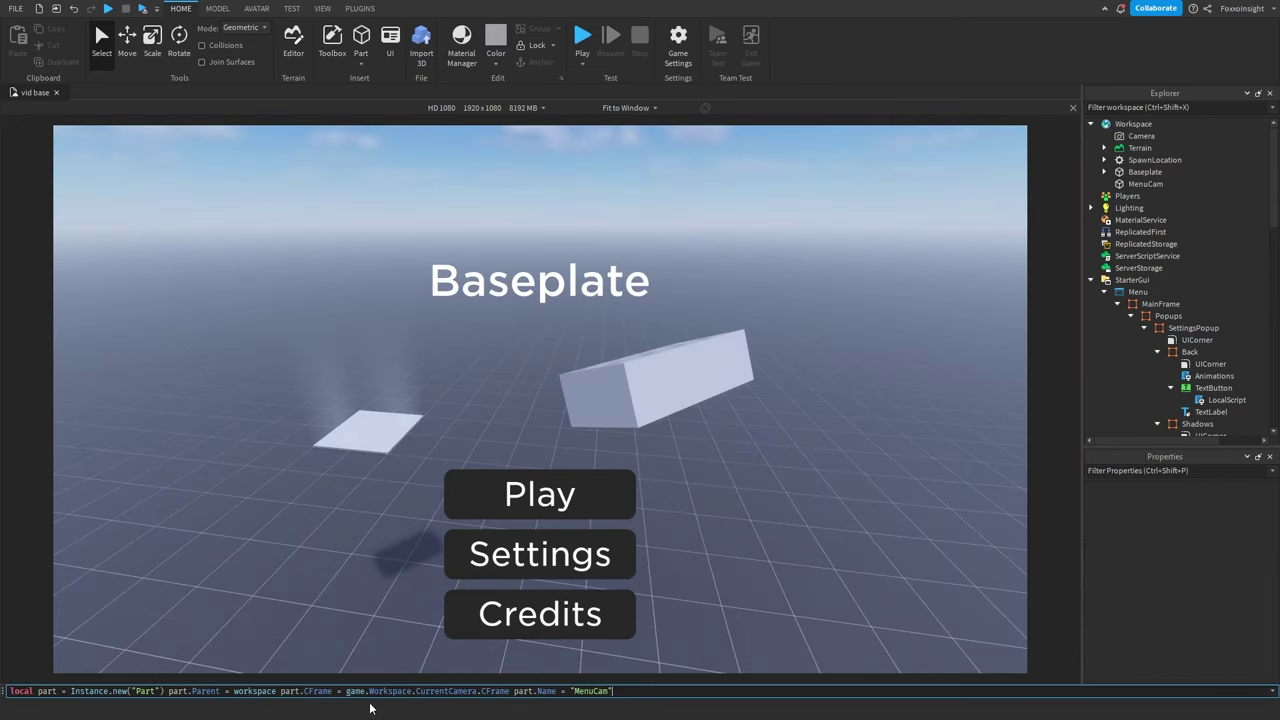
drag(627, 694, 74, 686)
key(BackSpace)
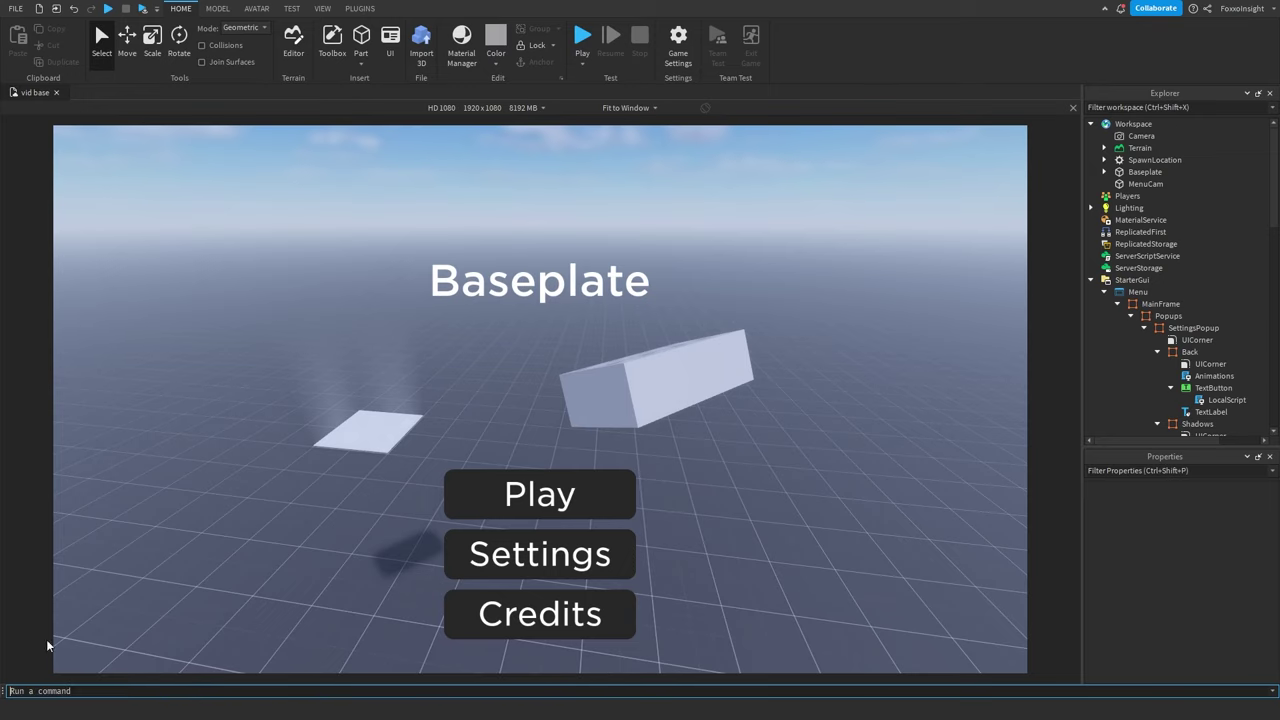
click(289, 600)
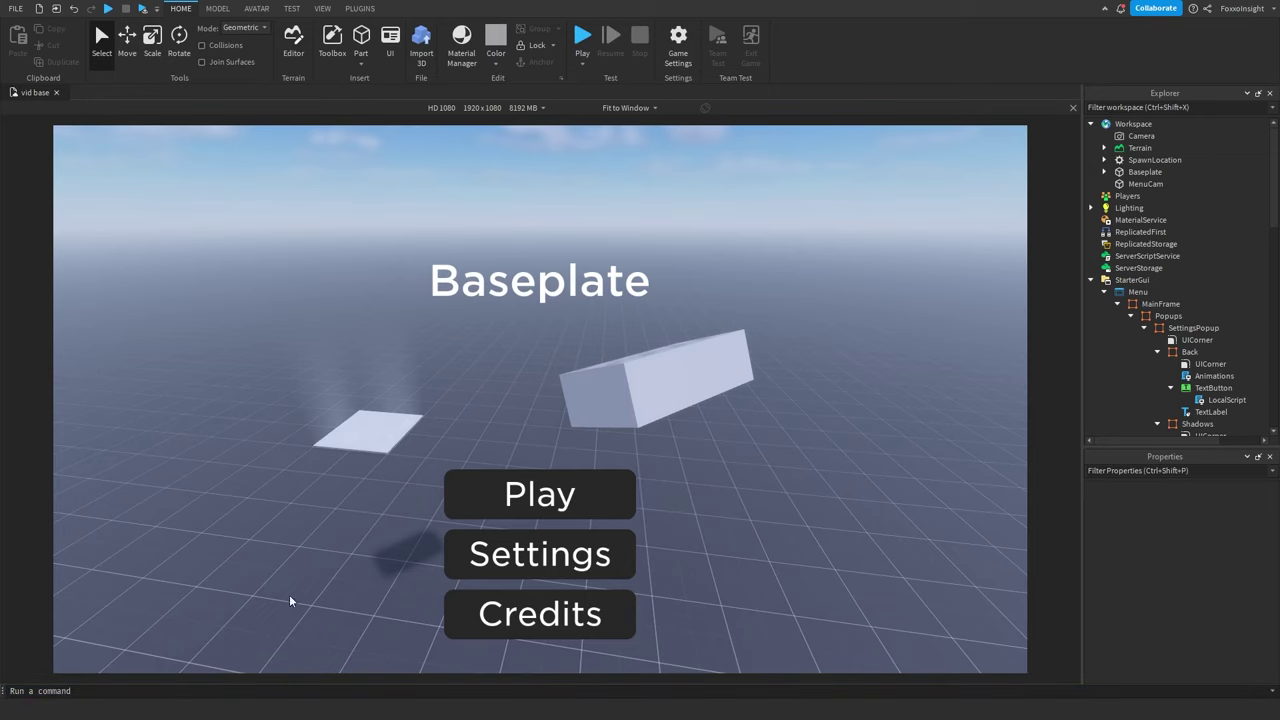
Insert a LocalScript into the Menu ScreenGui and replace its default code with local plr = game.Players.LocalPlayer.
click(1157, 292)
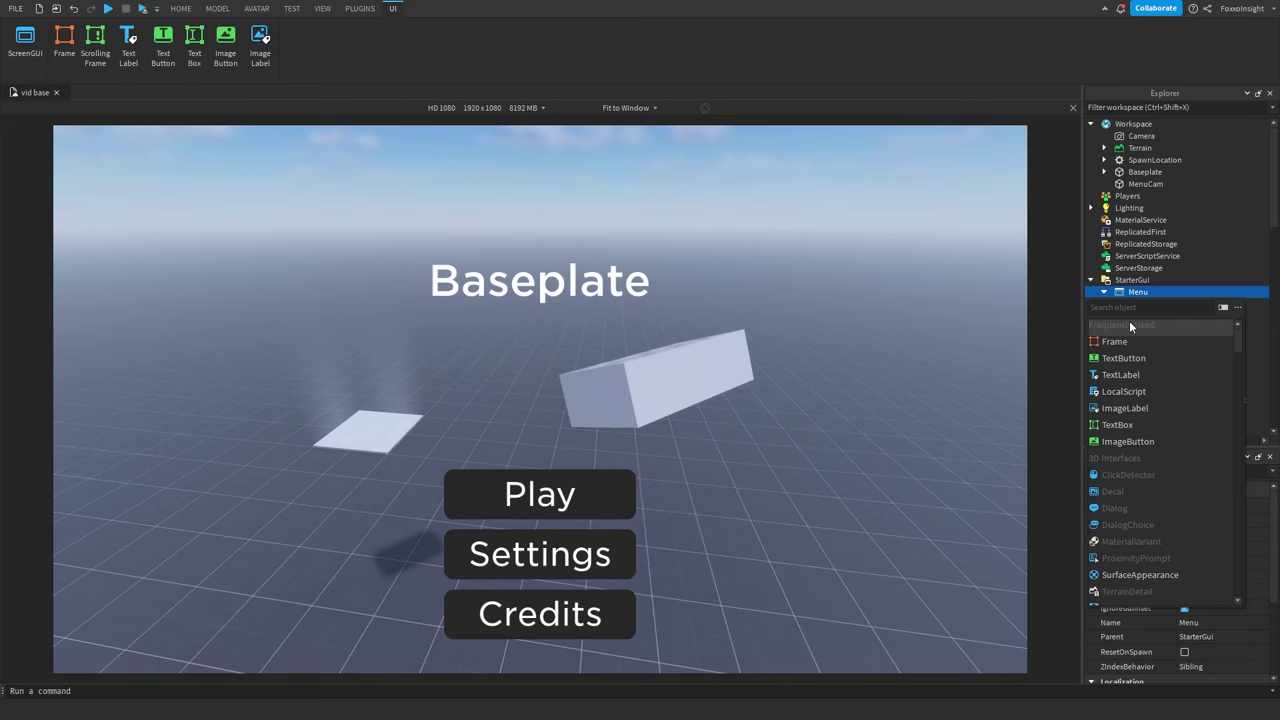
text(local)
click(1129, 324)
drag(286, 274, 51, 113)
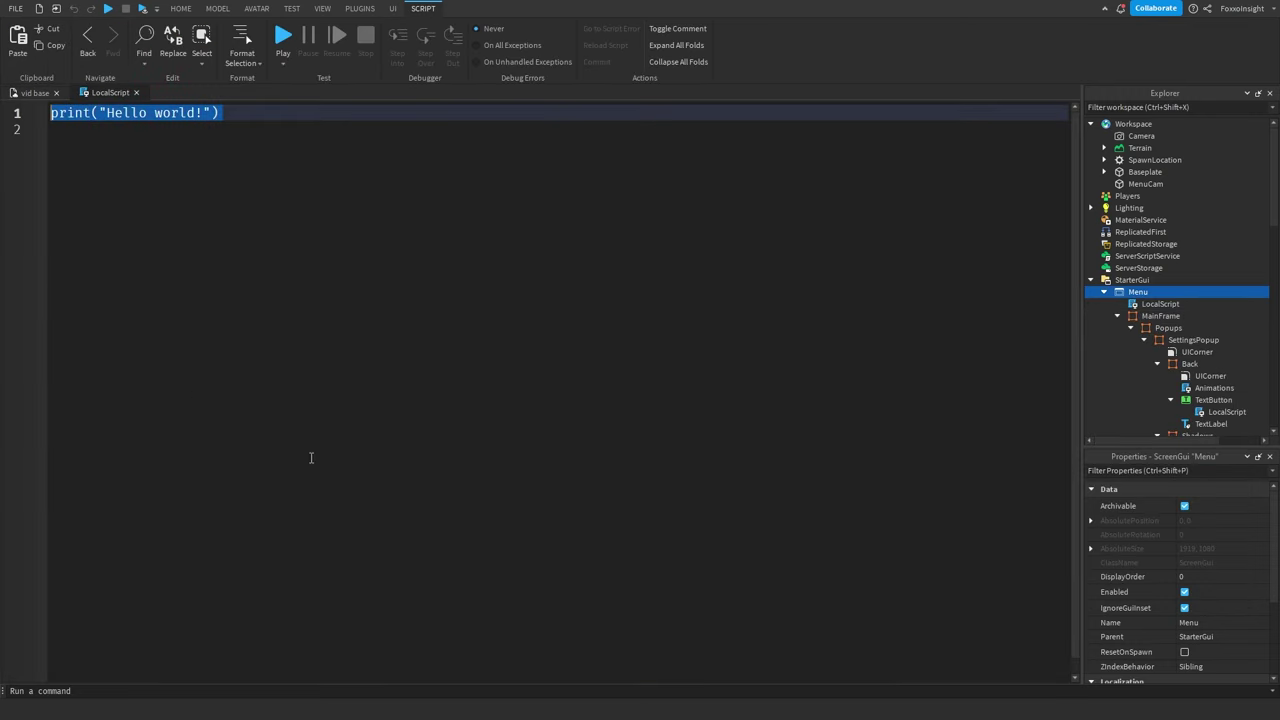
text(local plr = game.Players.LocalPlayer)
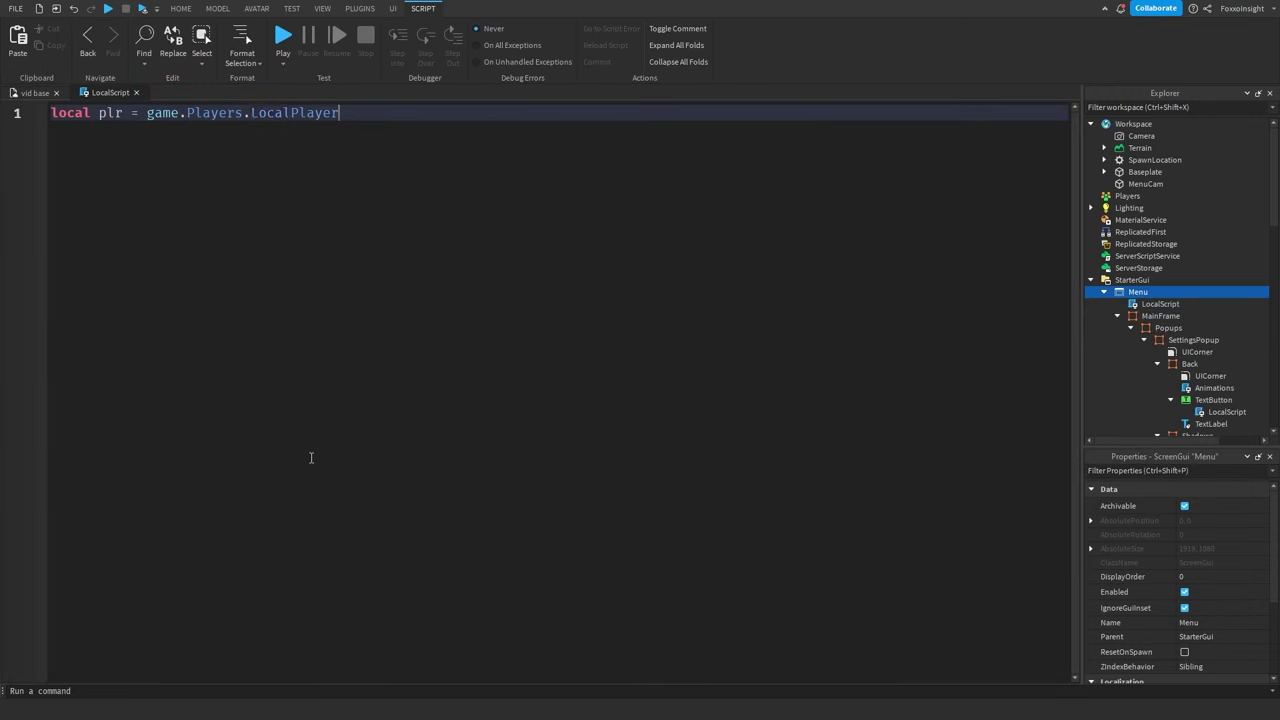
Add local variables chara = plr.Character or plr.CharacterAdded:Wait() and camera = workspace.CurrentCamera.
key(Return)
text(local )
text(chara = plr.Character)
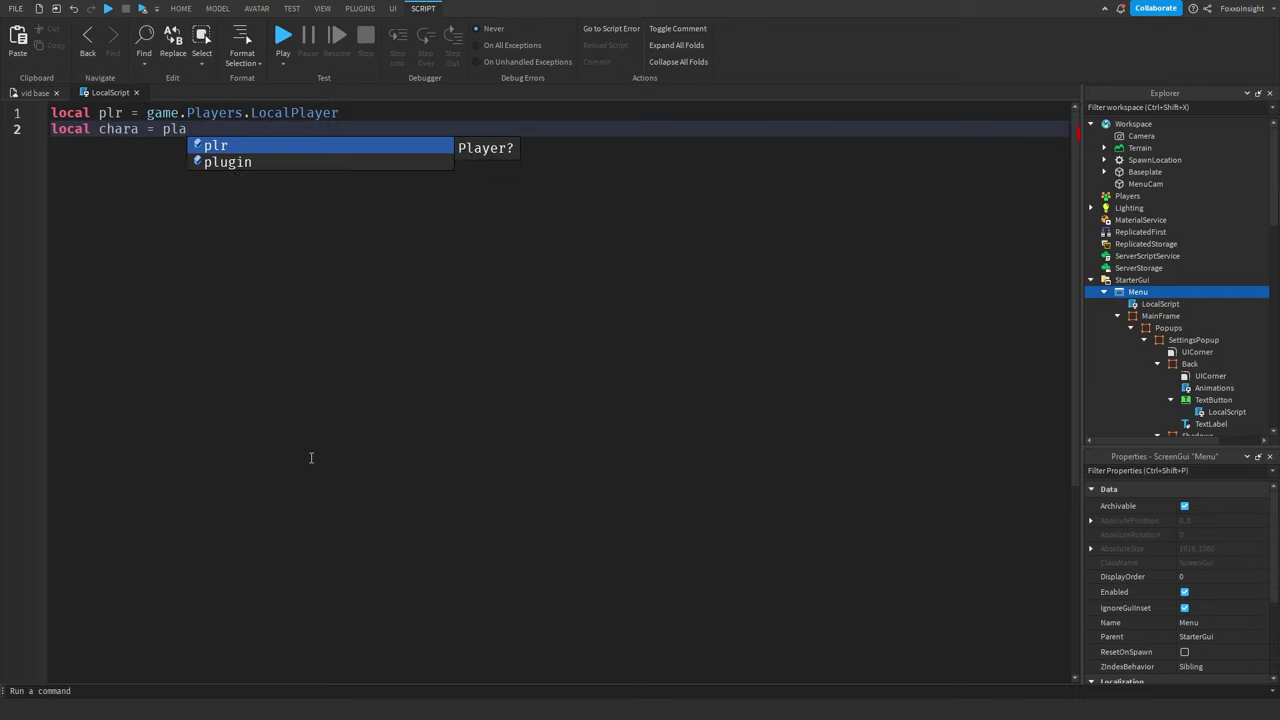
text( or plr.CharacterAdded:Wait())
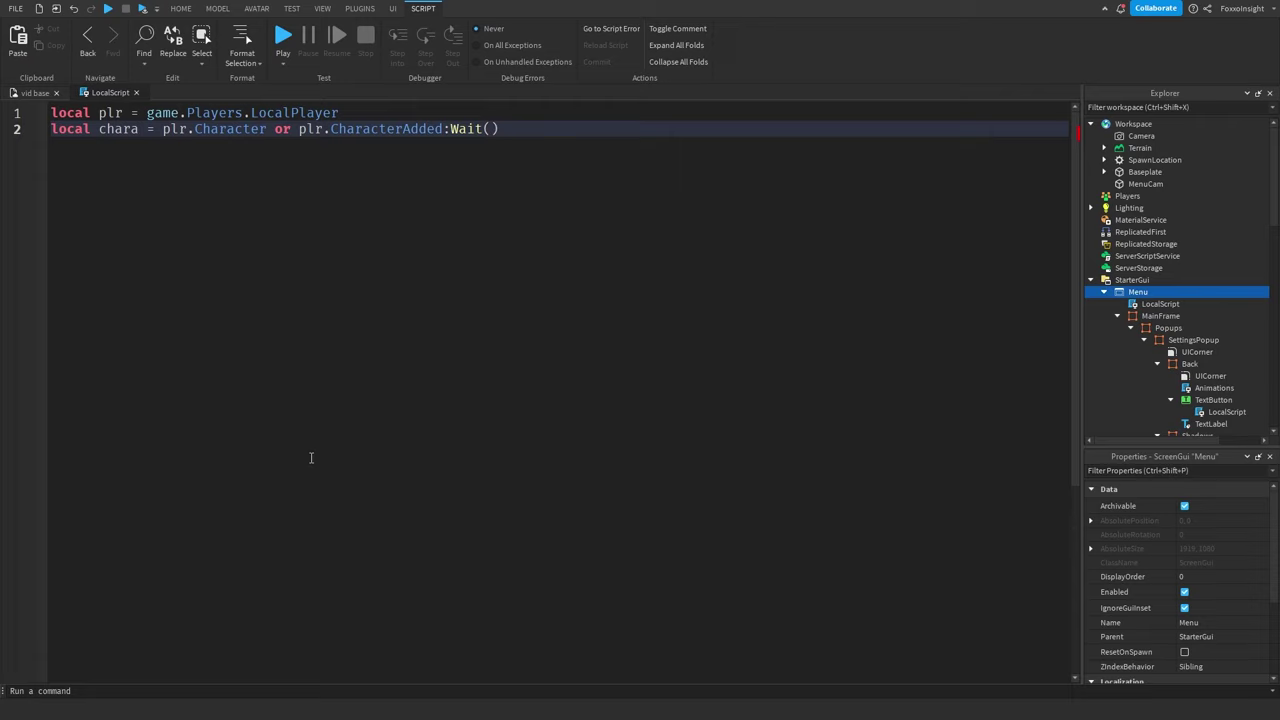
key(Return)
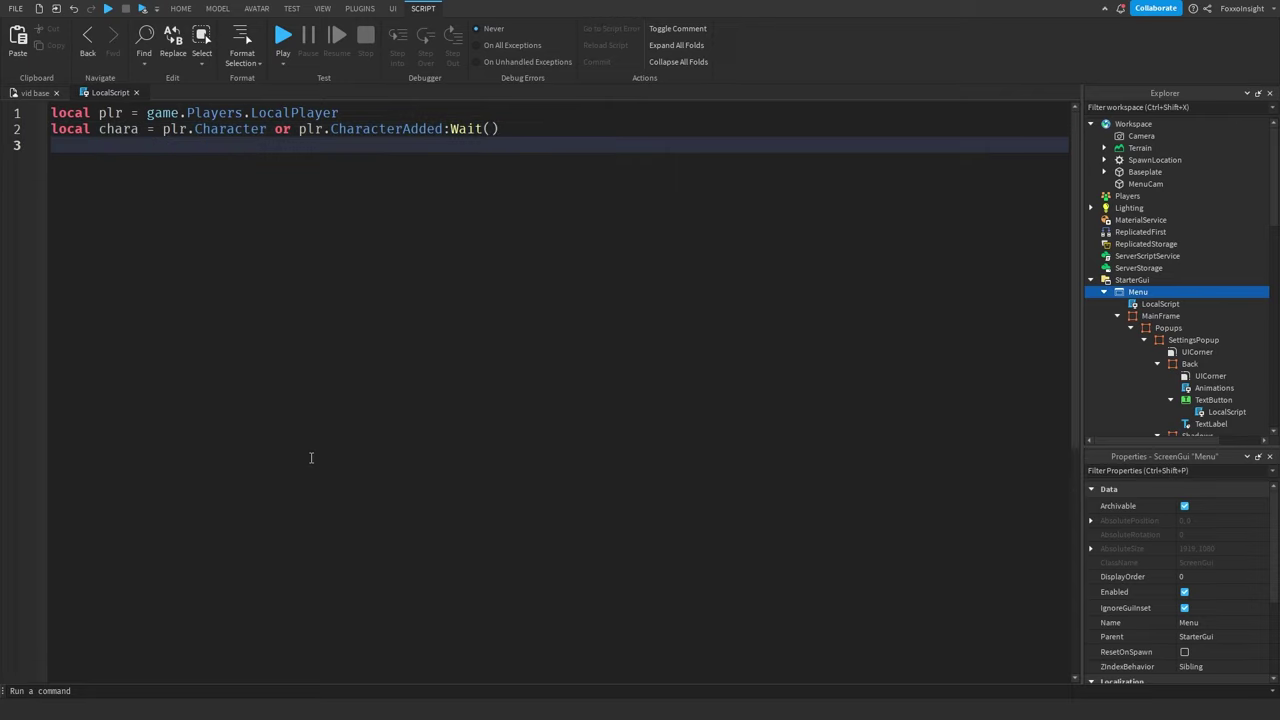
text(local camera = workspace.CurrentCamera)
key(Return)
Add a repeat wait() loop that sets camera.CameraType = Enum.CameraType.Scriptable.
key(Return)
text(rep)
key(Tab)
text(wait())
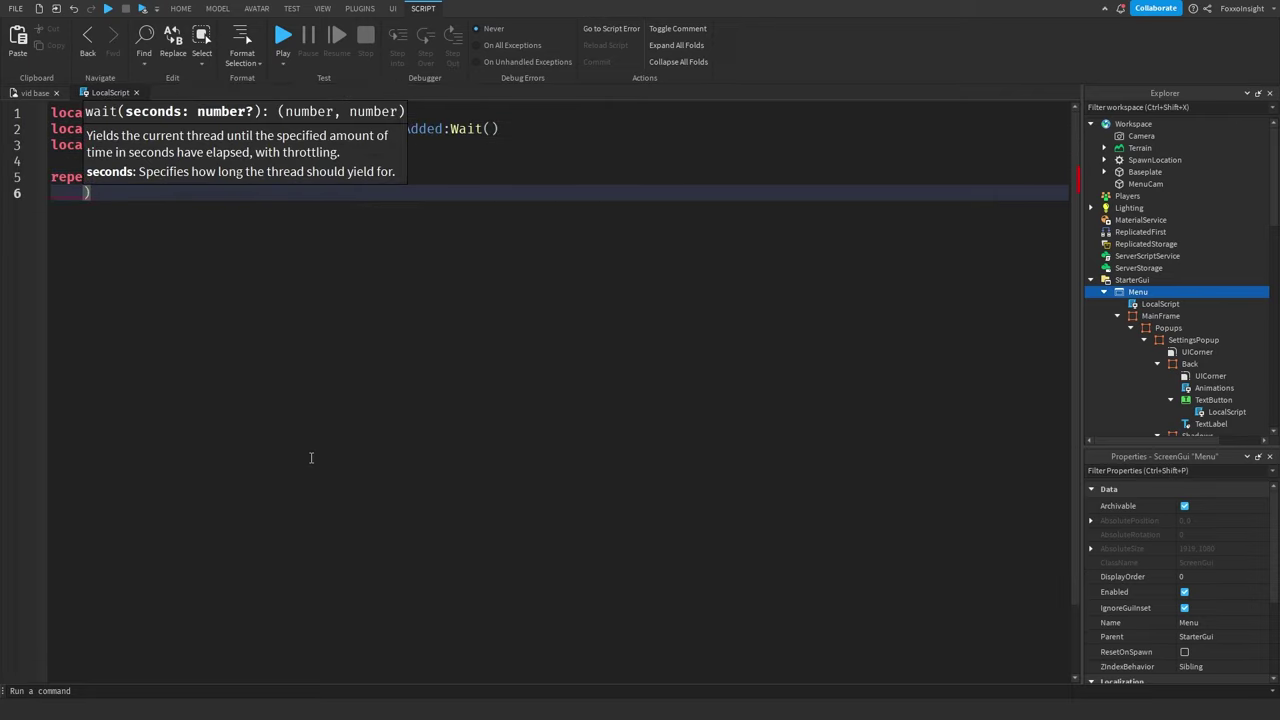
key(Return)
text(camera.CameraType = Enum.CameraType.)
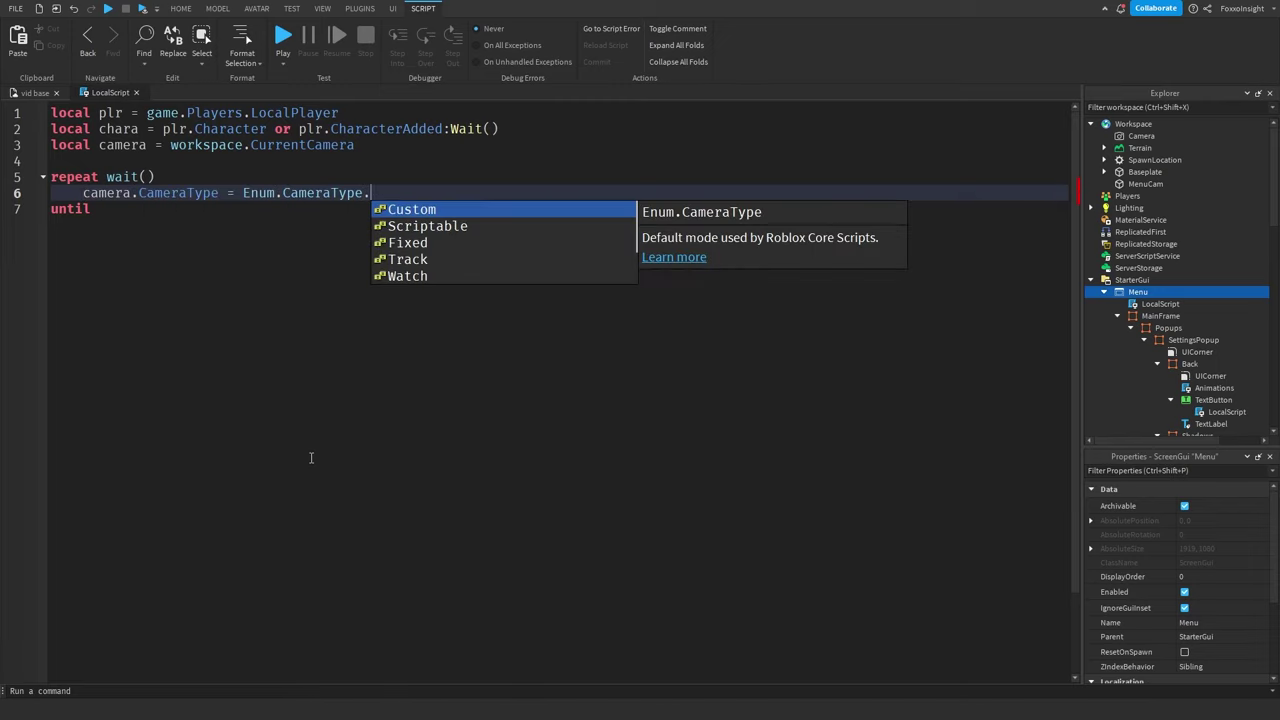
key(Down)
key(Tab)
key(Down)
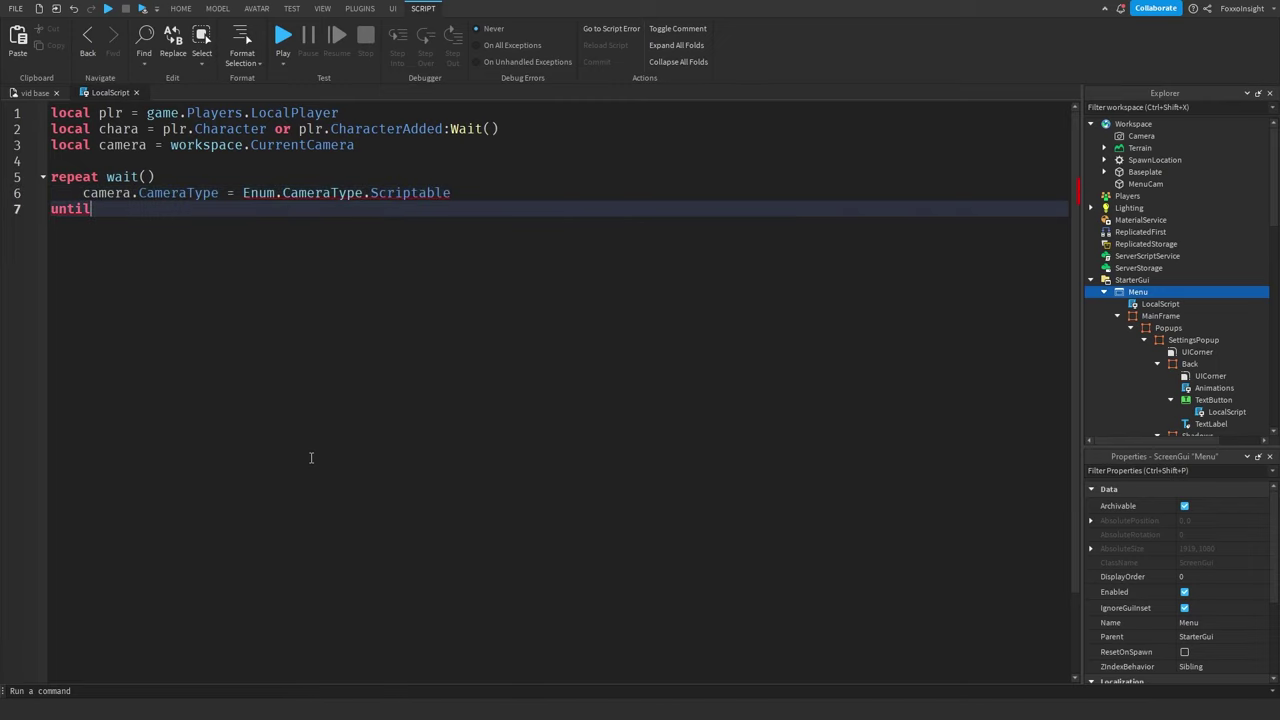
Complete the loop with until camera.CameraType = Enum.CameraType.Scriptable, and add camera.CFrame = workspace.MenuCam.CFrame below it.
text(camera.CameraType = enum.CameraType.s)
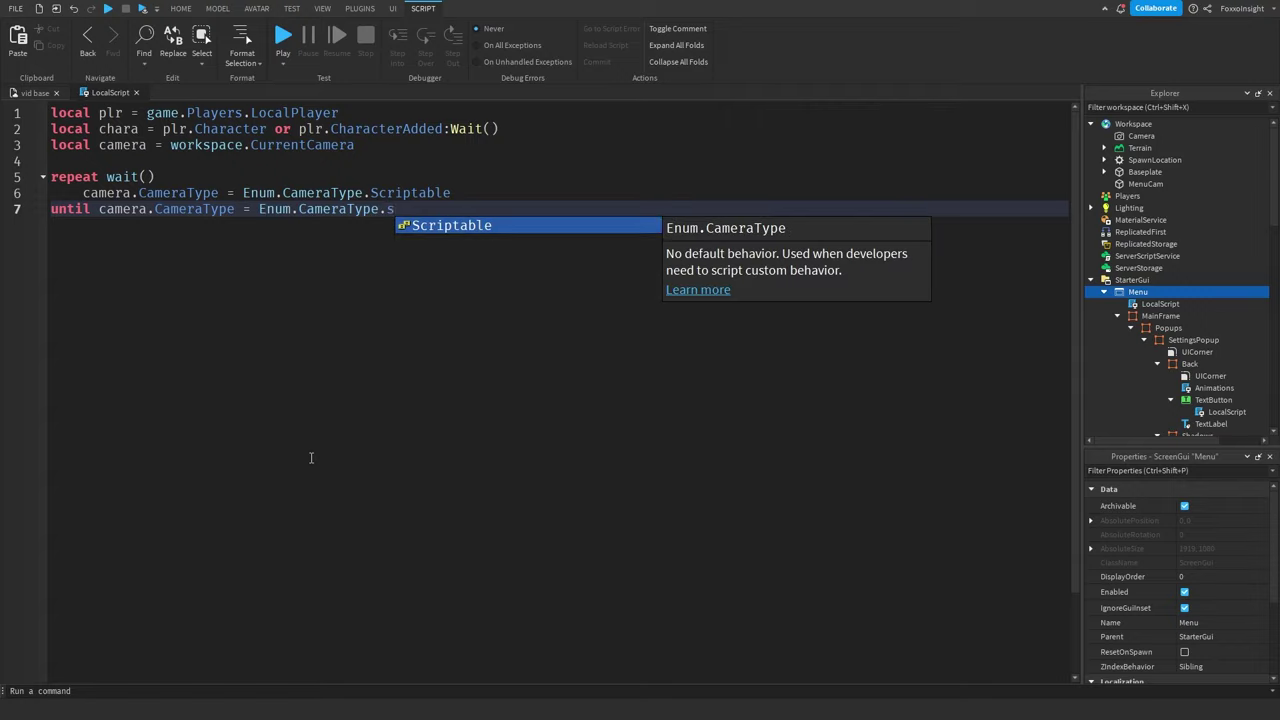
key(Tab)
key(Return)
text(camera.CFrame = workspace.MenuCam.CFrame)
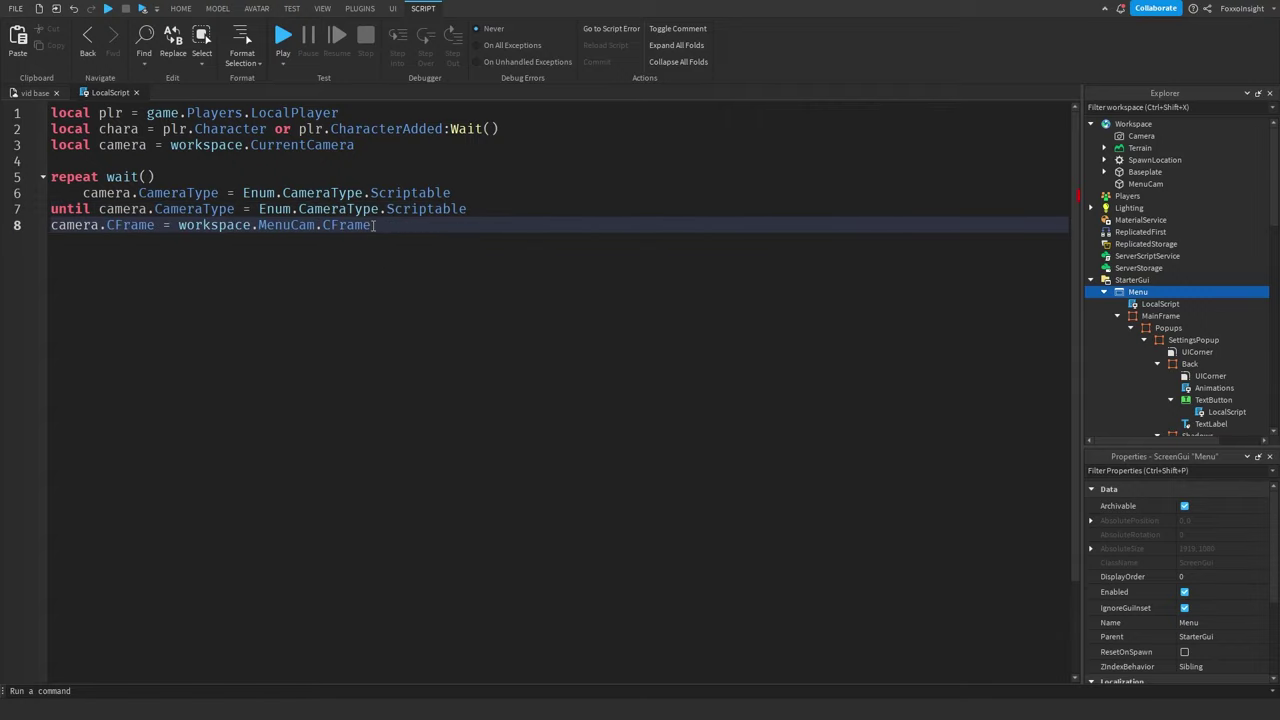
Correct the loop's until condition to compare camera.CameraType with Enum.CameraType.Scriptable using the == operator, and review the script.
click(251, 209)
text(=)
click(427, 299)
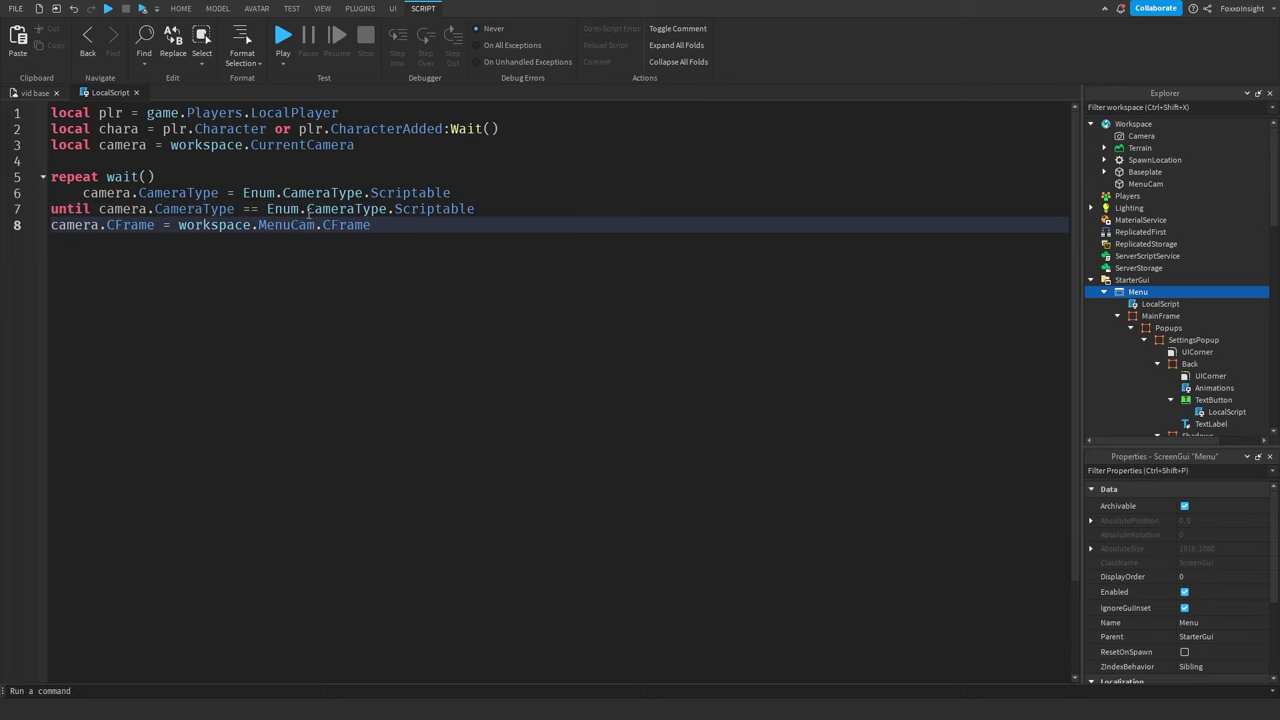
drag(388, 244, 3, 100)
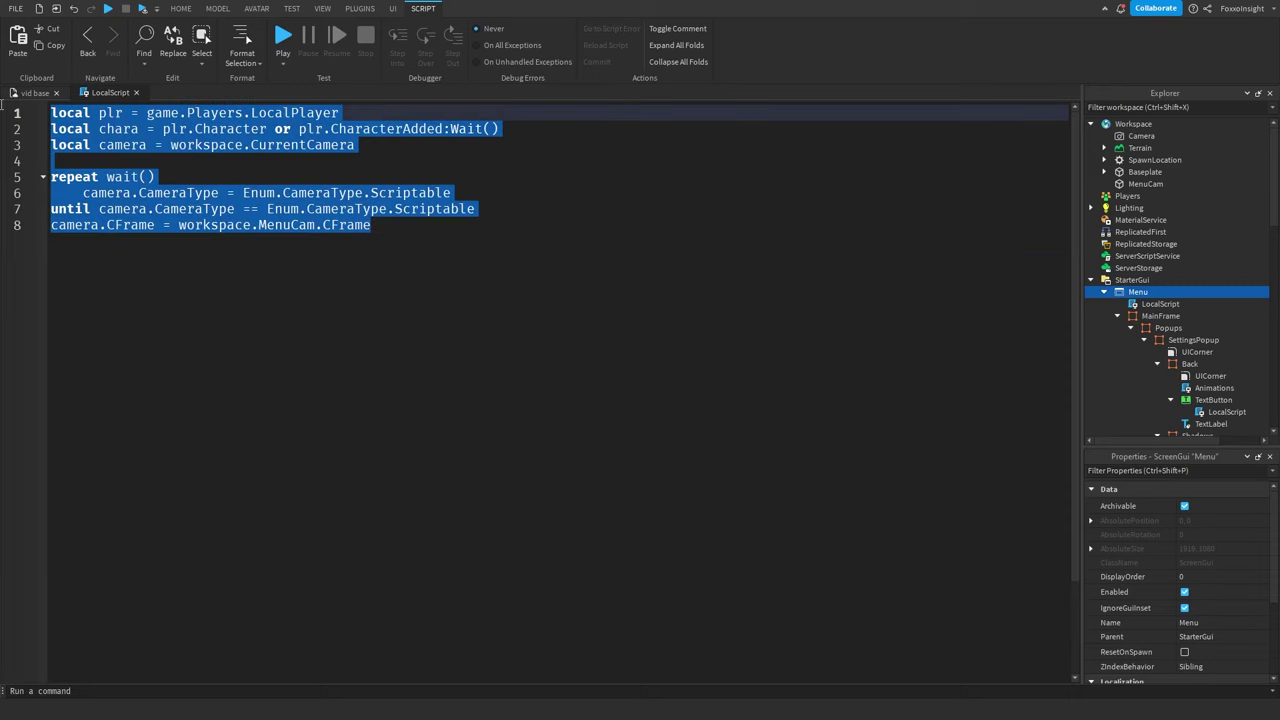
click(421, 251)
ctrl+scroll(427, 258, up, 5)
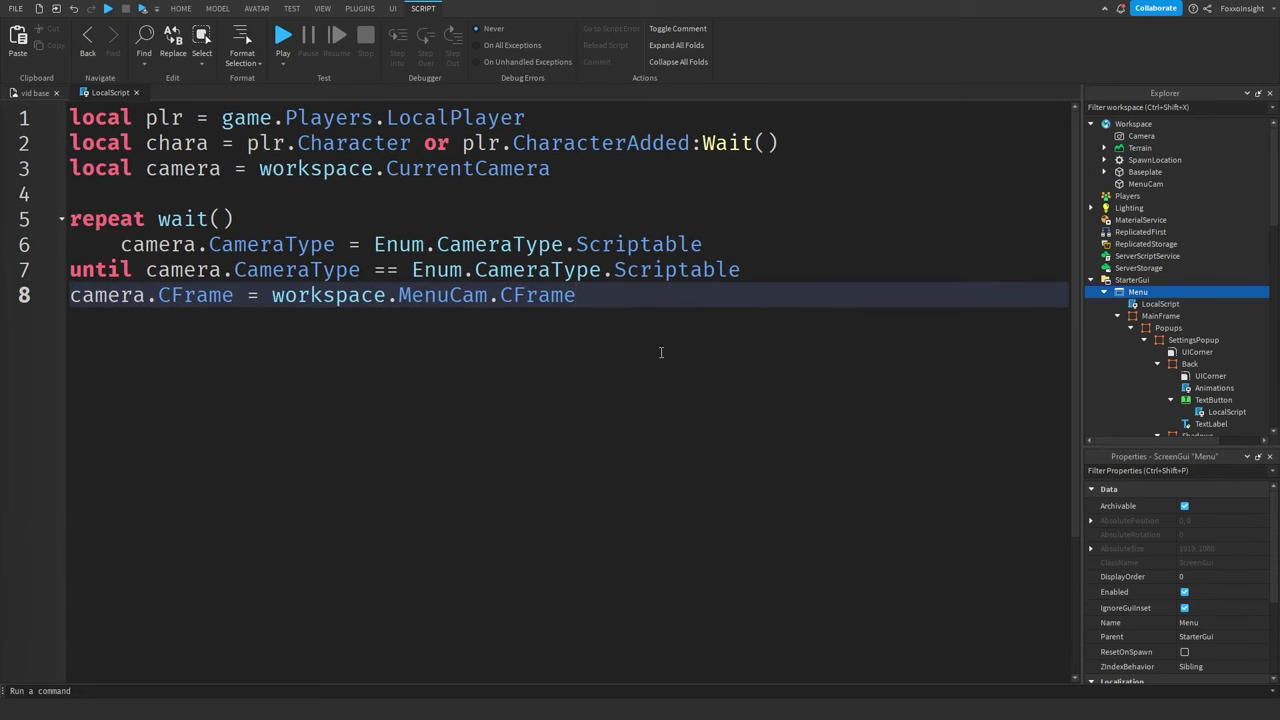
ctrl+scroll(631, 342, down, 5)
Make the MenuCam part in the viewport fully invisible by setting its Transparency to 1.
click(35, 92)
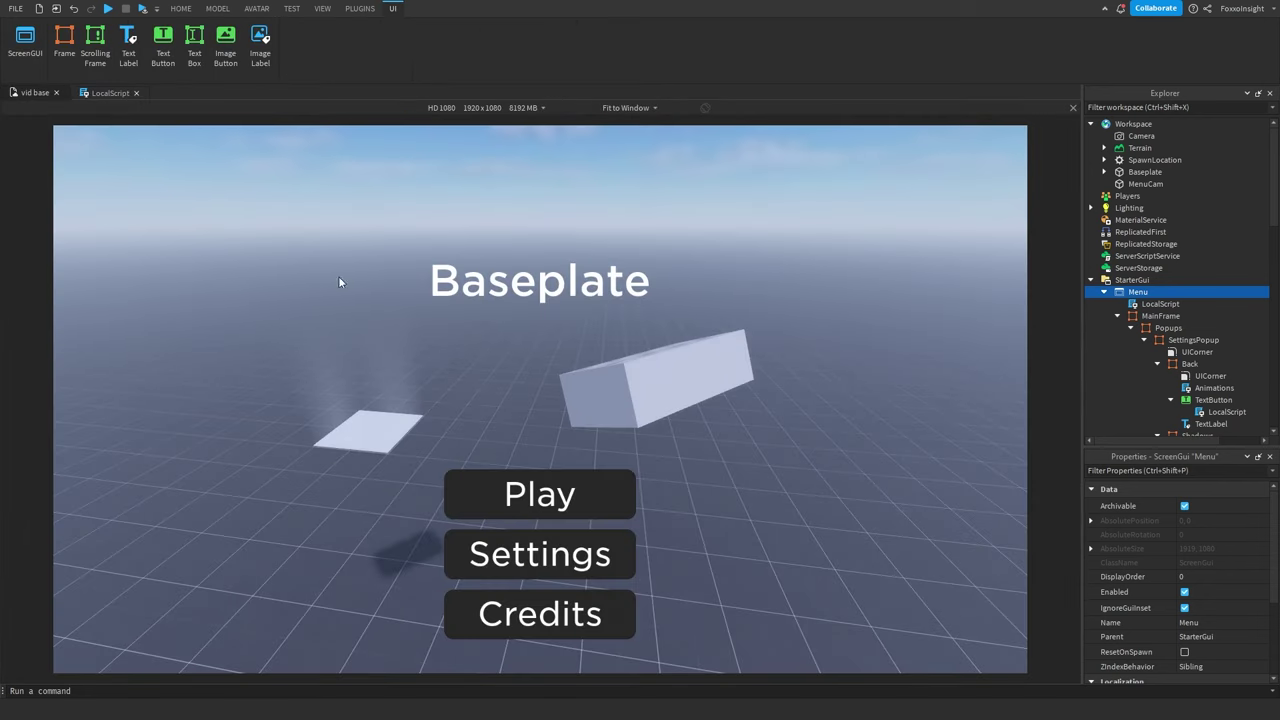
click(651, 378)
click(1191, 593)
text(1)
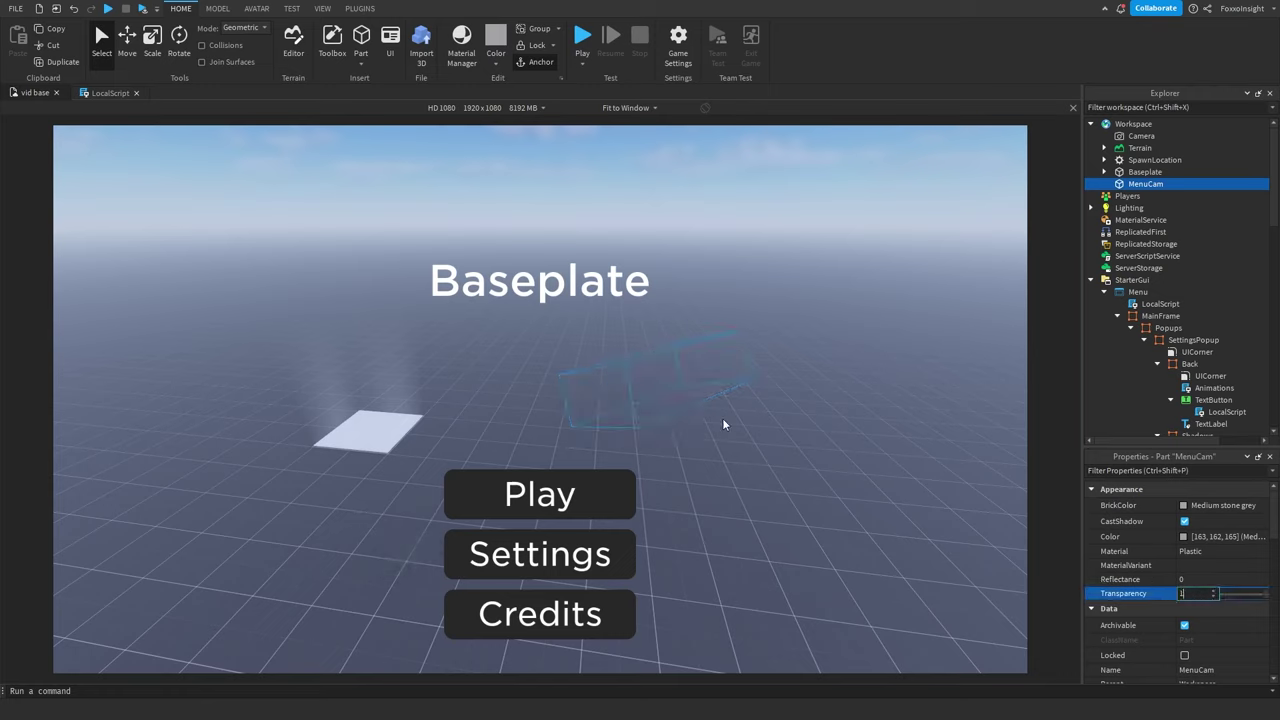
click(752, 450)
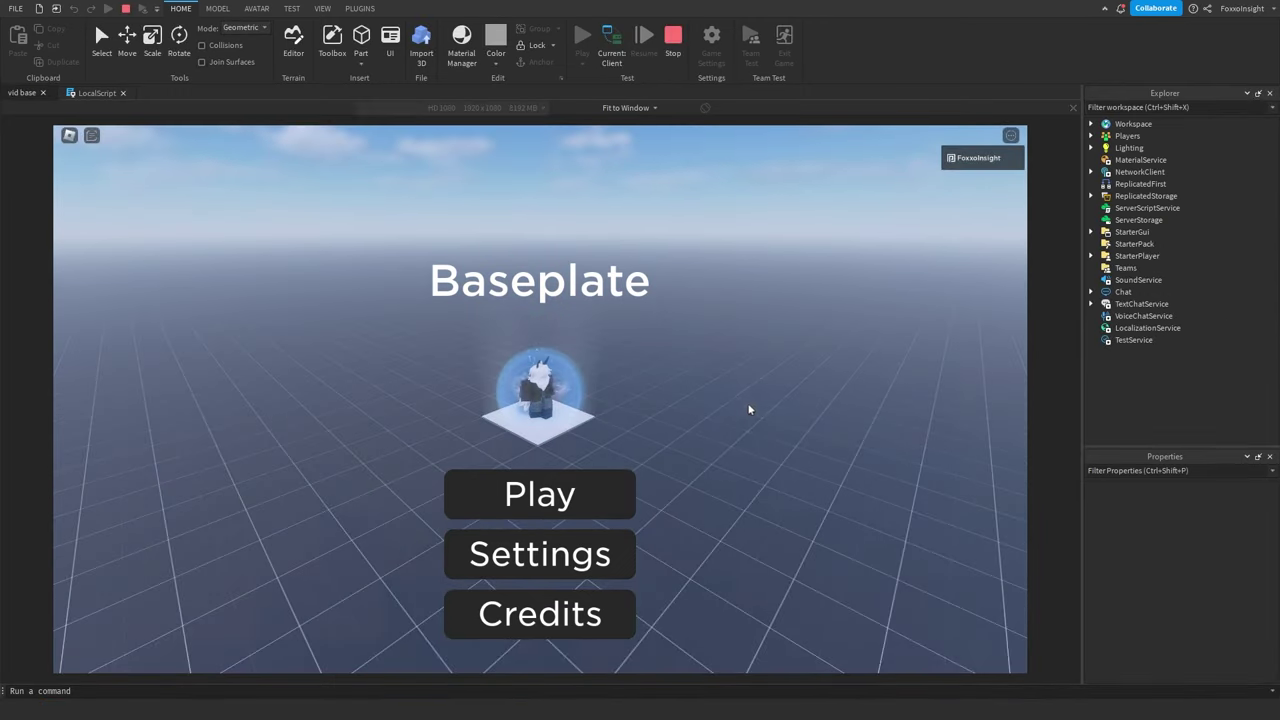
Playtest the place, moving and jumping the character around the baseplate to check how the menu camera behaves.
key(a)
key(s)
key(space)
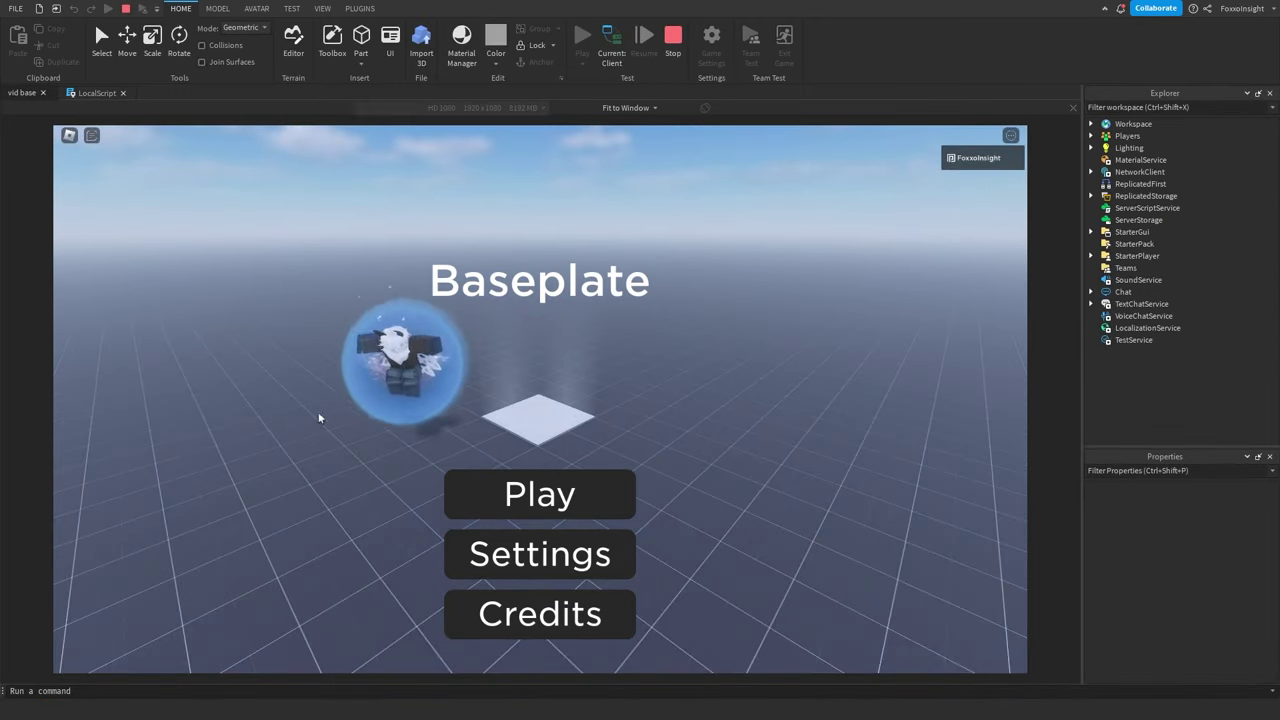
key(a)
key(w)
key(d)
key(space)
key(space)
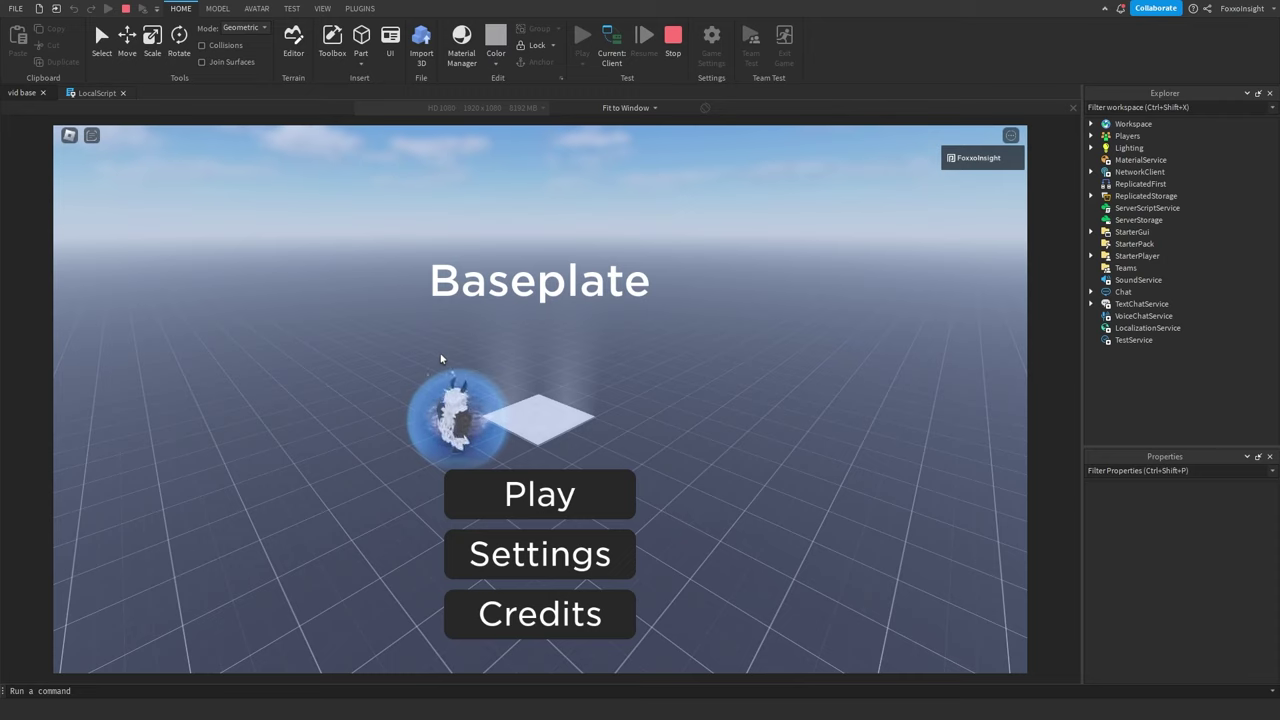
key(a)
key(space)
key(s)
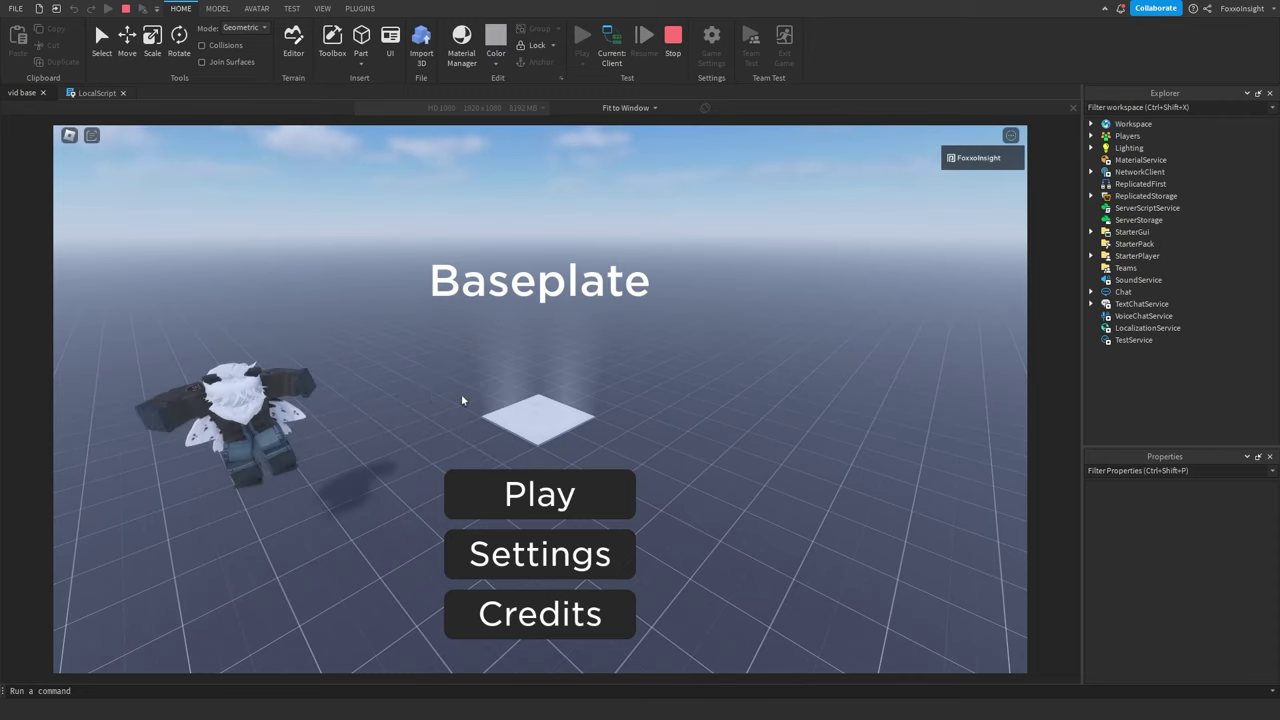
key(d)
key(w)
key(d)
key(s)
key(space)
key(space)
key(space)
key(w)
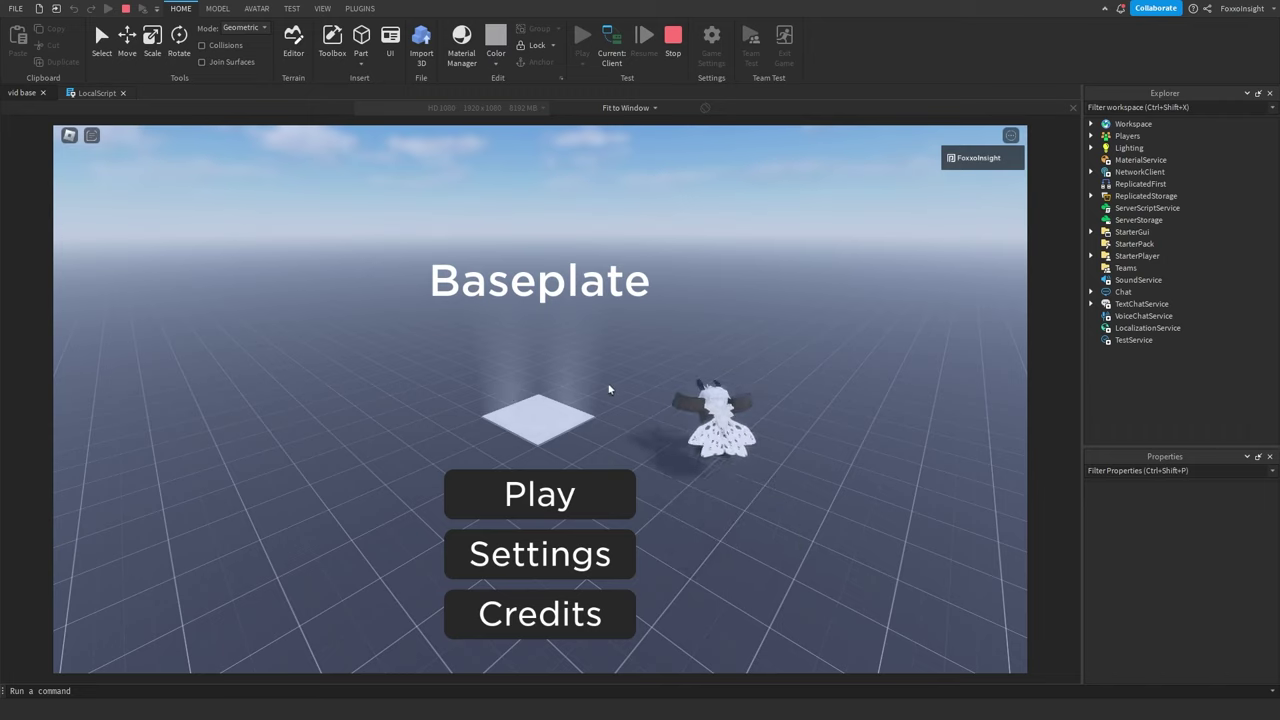
key(a)
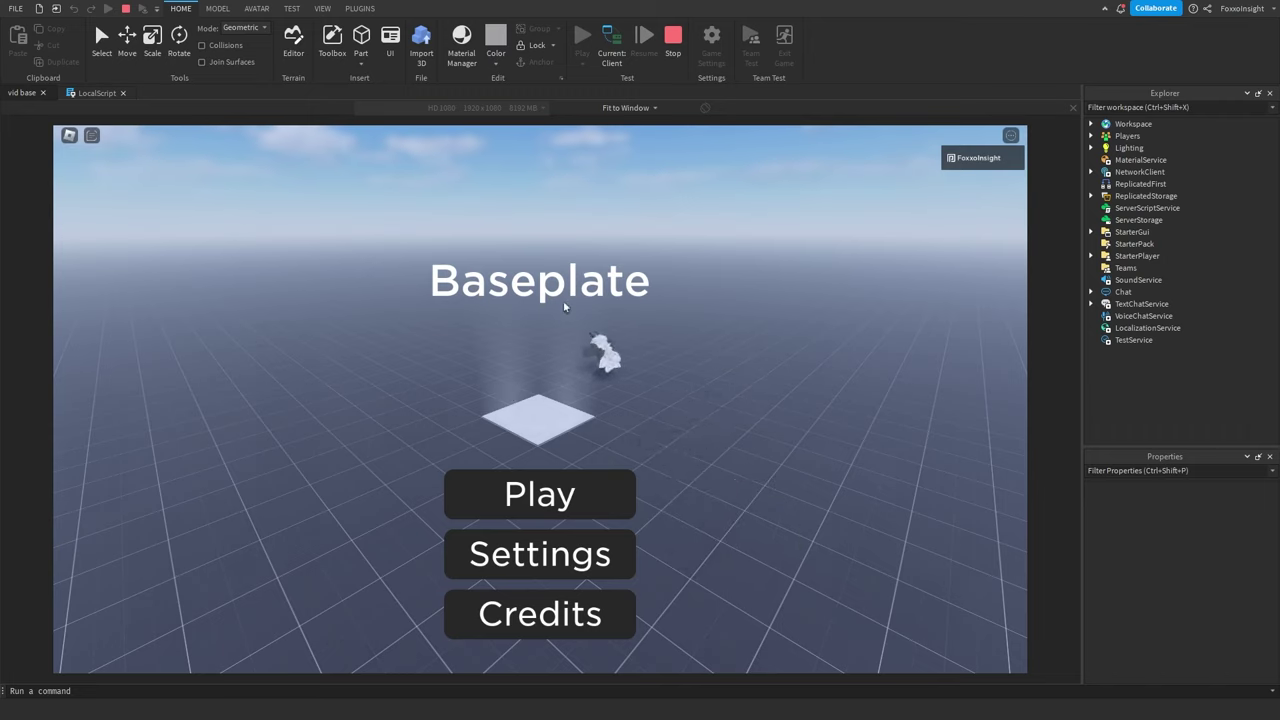
key(a)
key(space)
key(space)
key(space)
key(space)
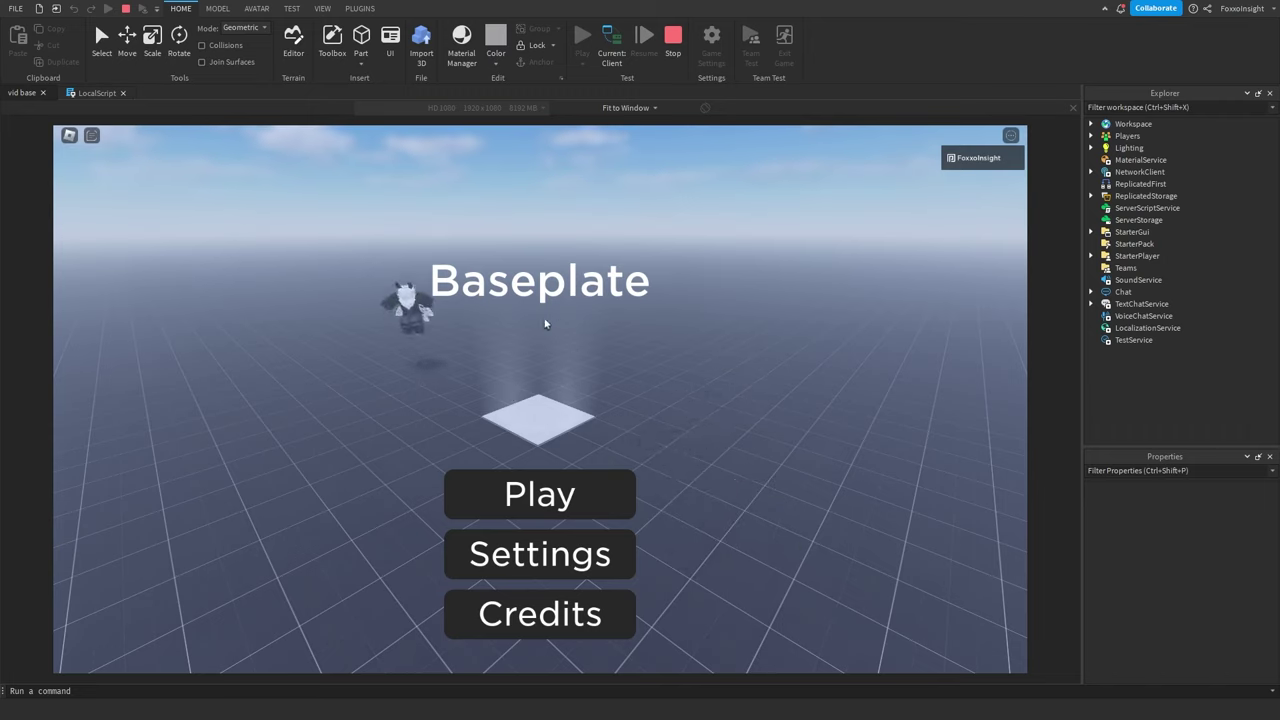
key(s)
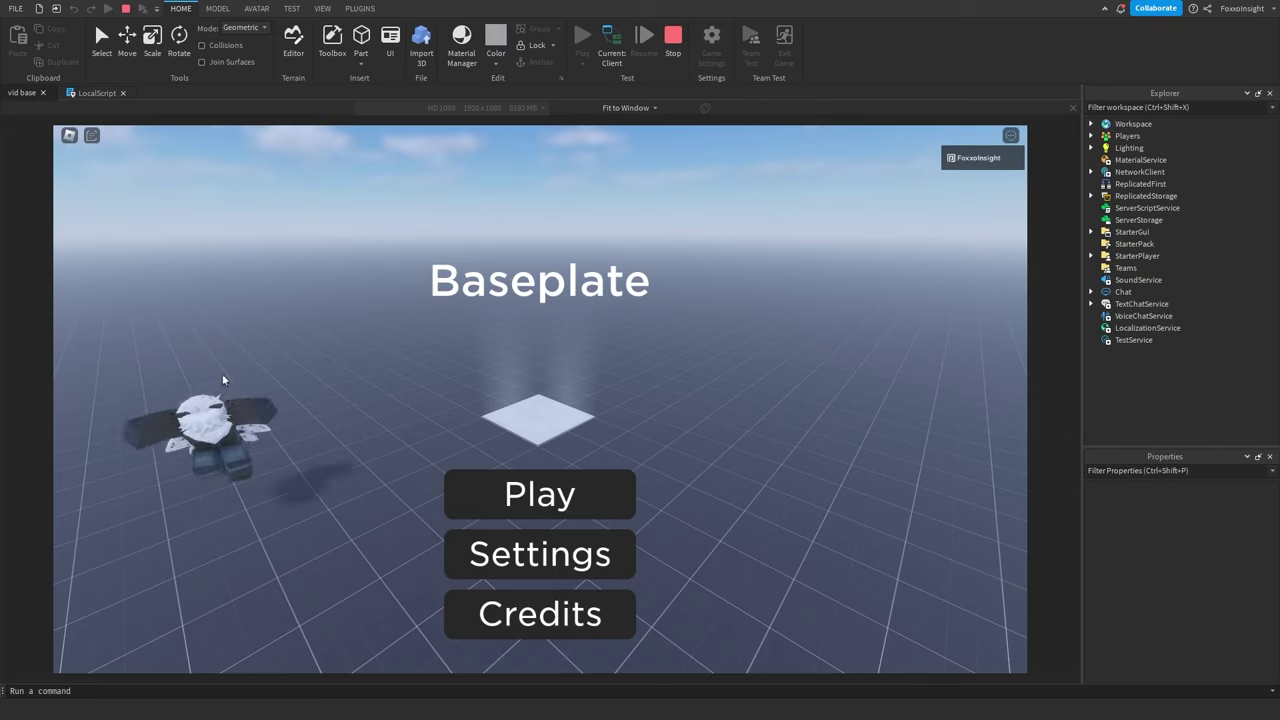
key(d)
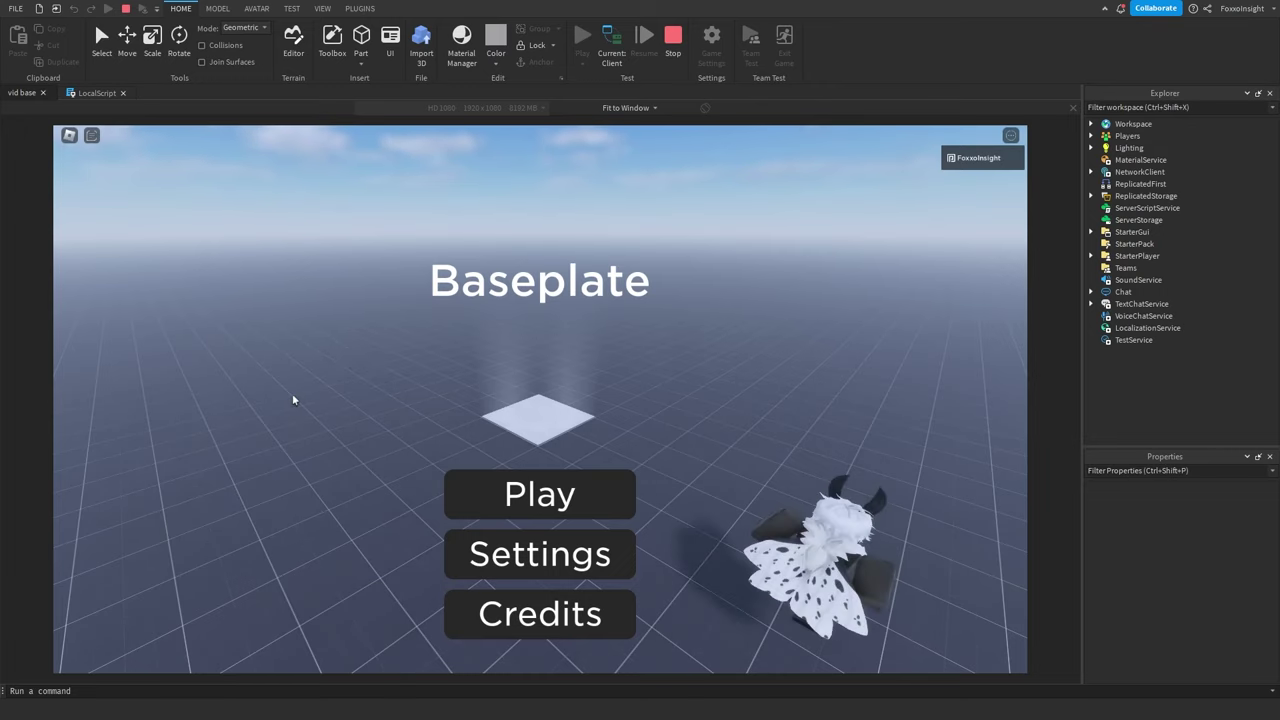
key(w)
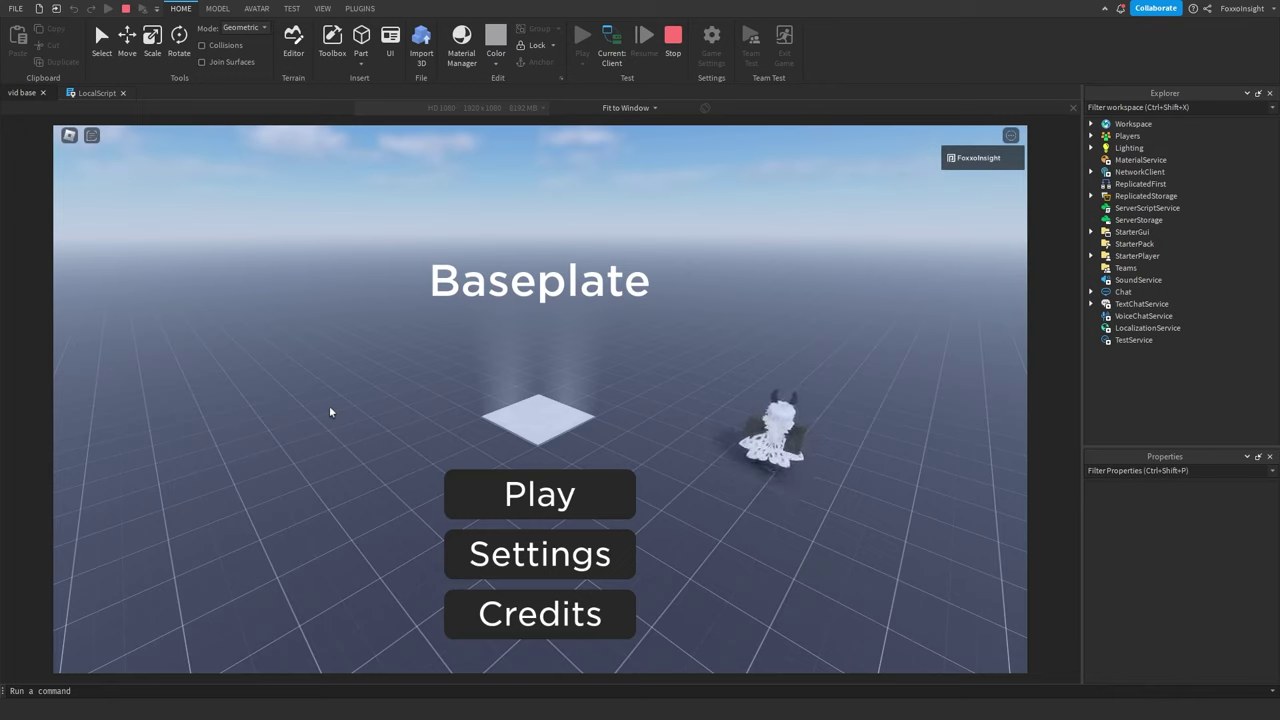
key(w)
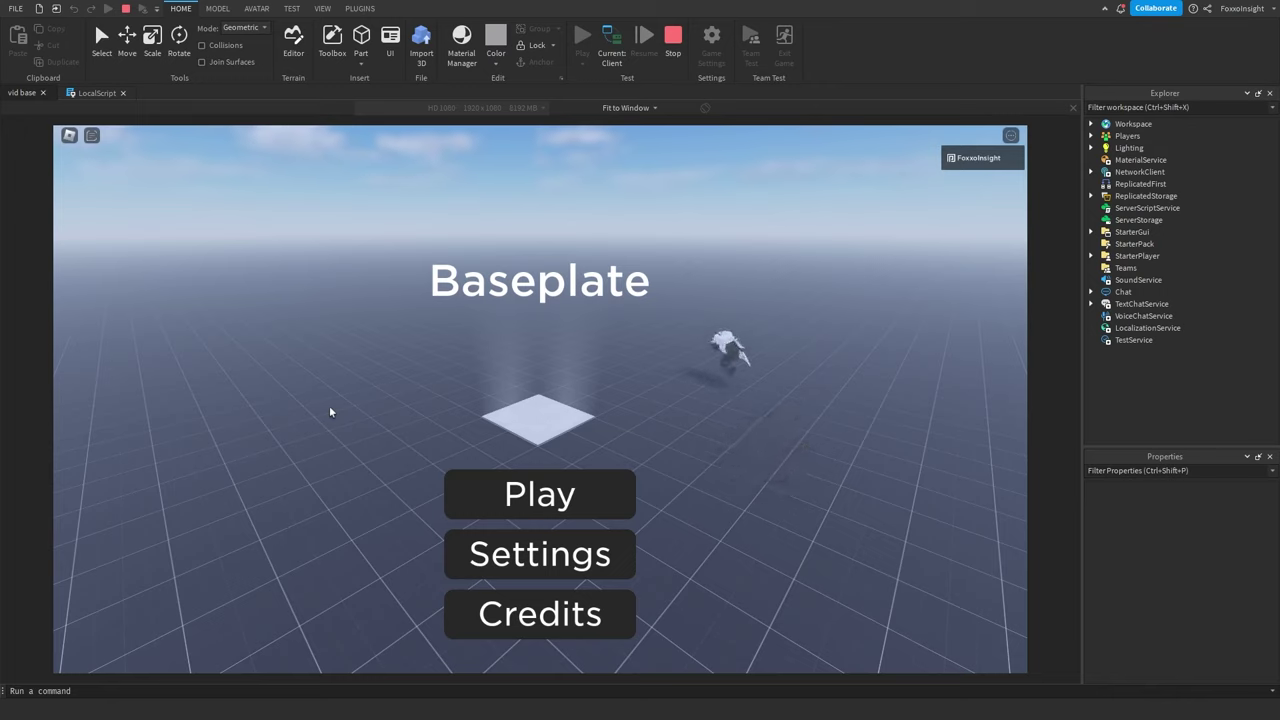
key(a)
key(a)
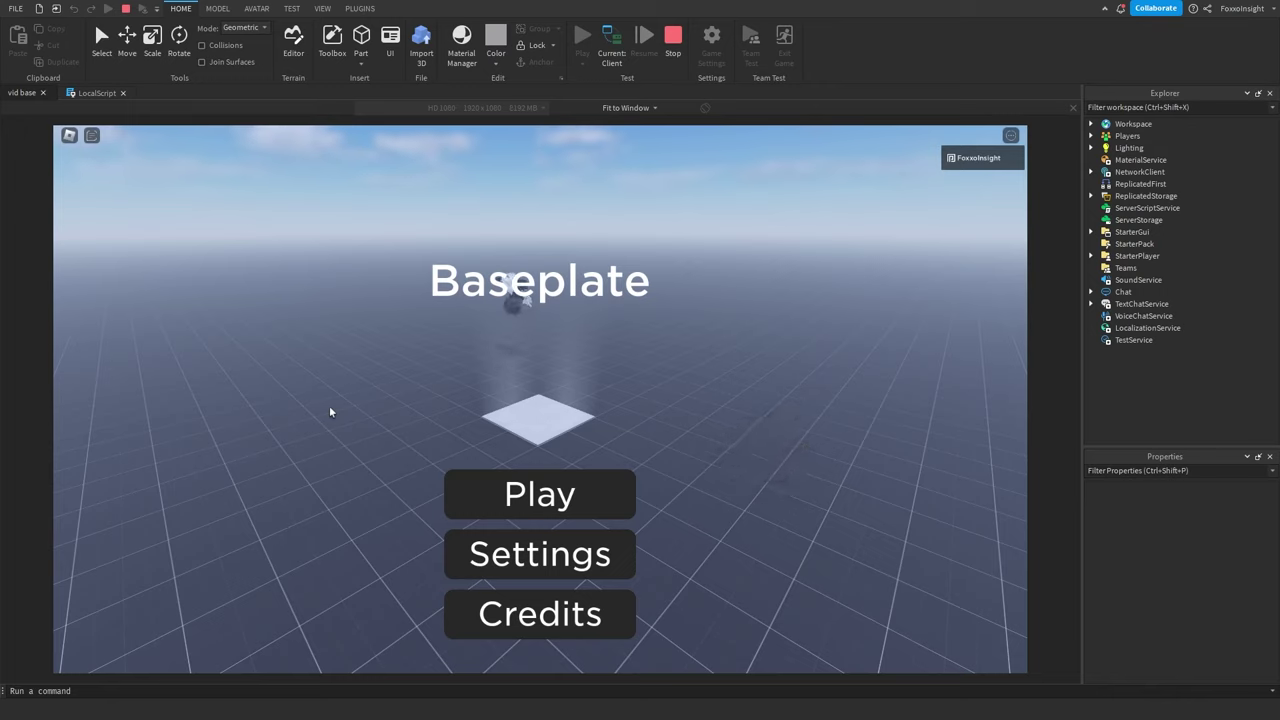
key(a)
key(space)
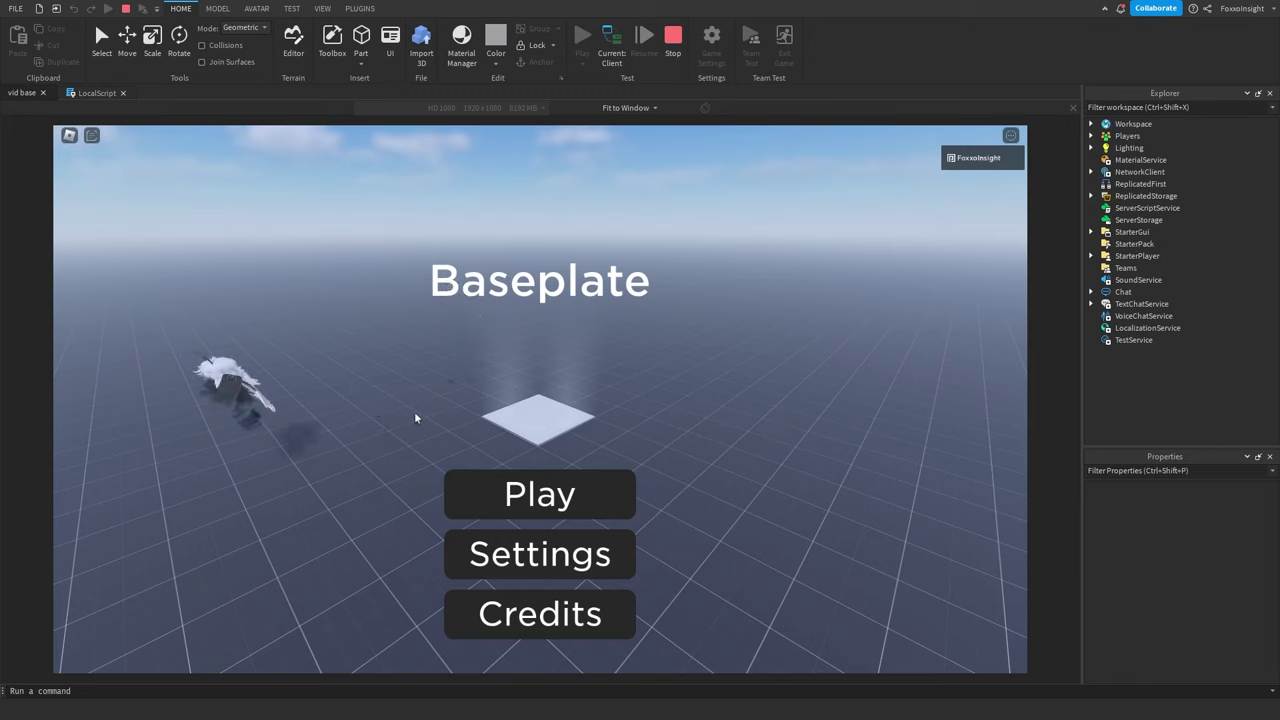
key(s)
key(d)
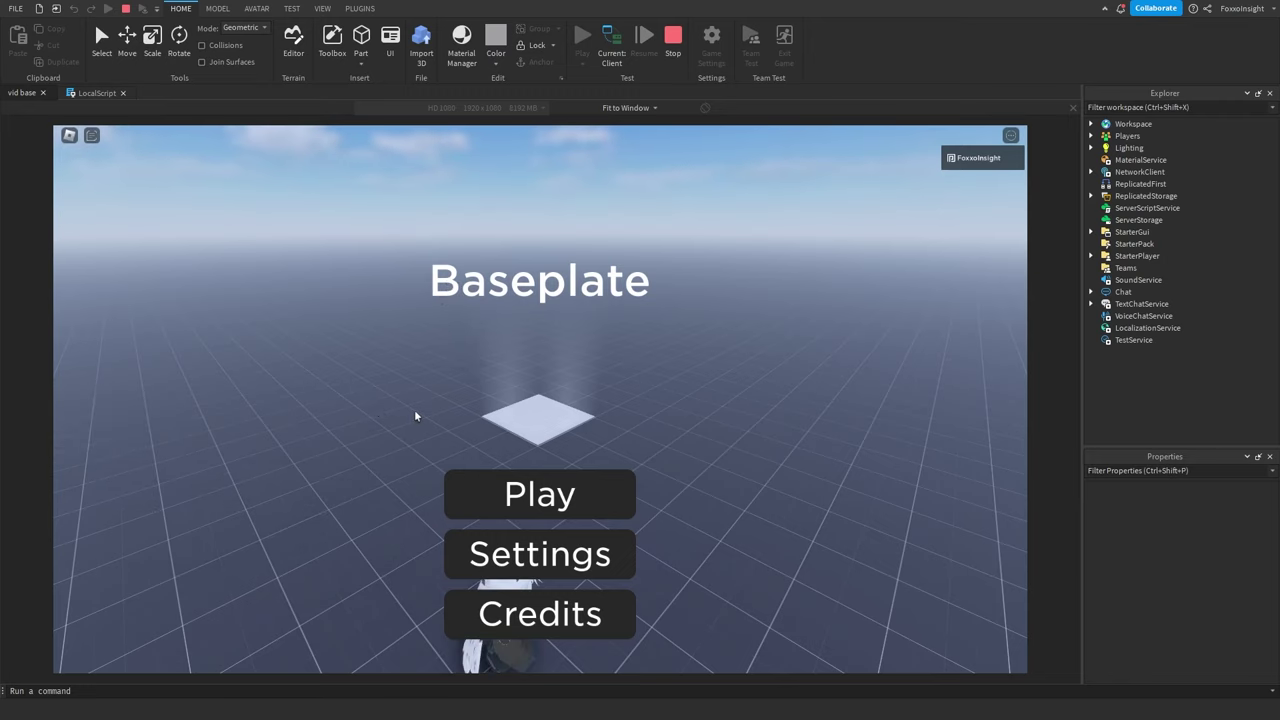
key(w)
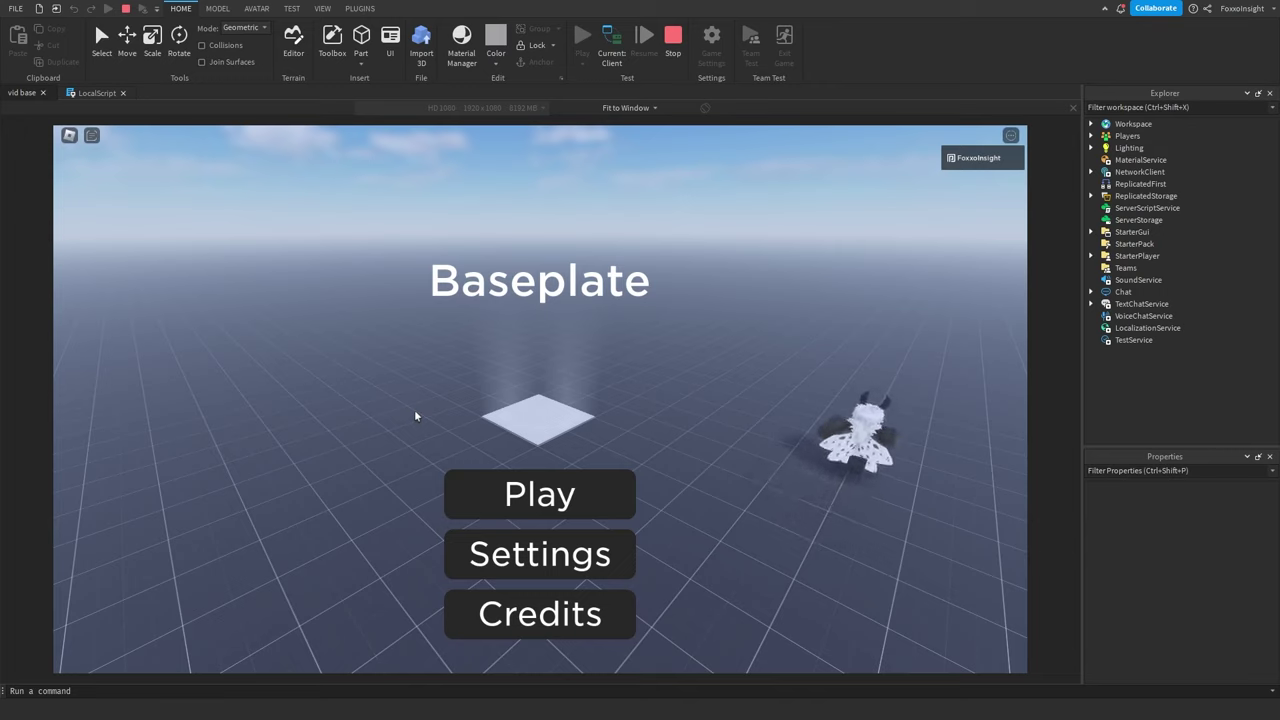
key(a)
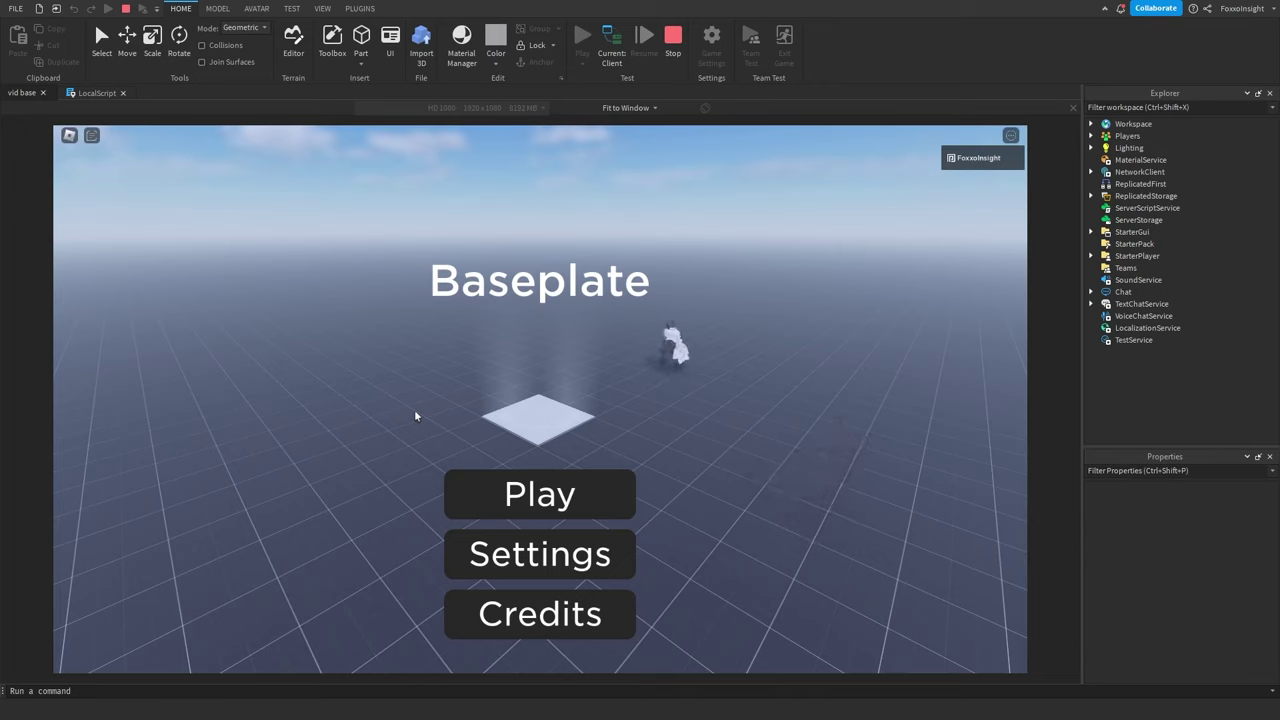
key(a)
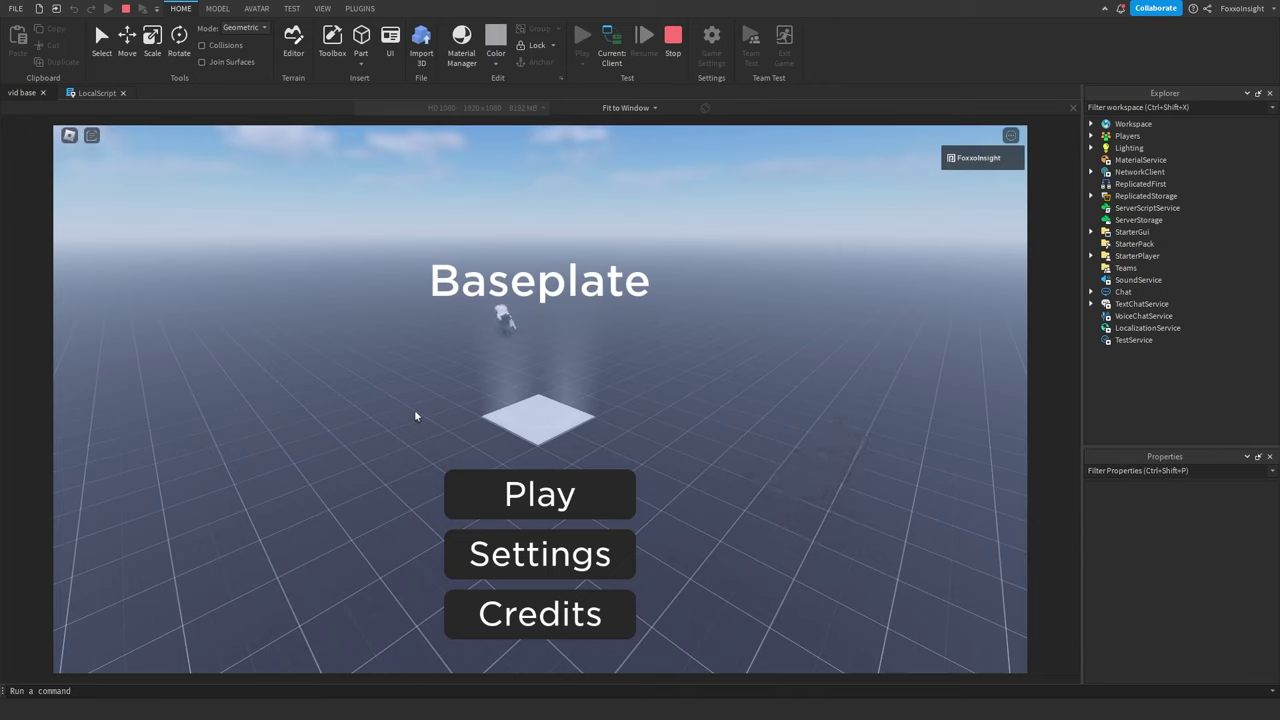
key(a)
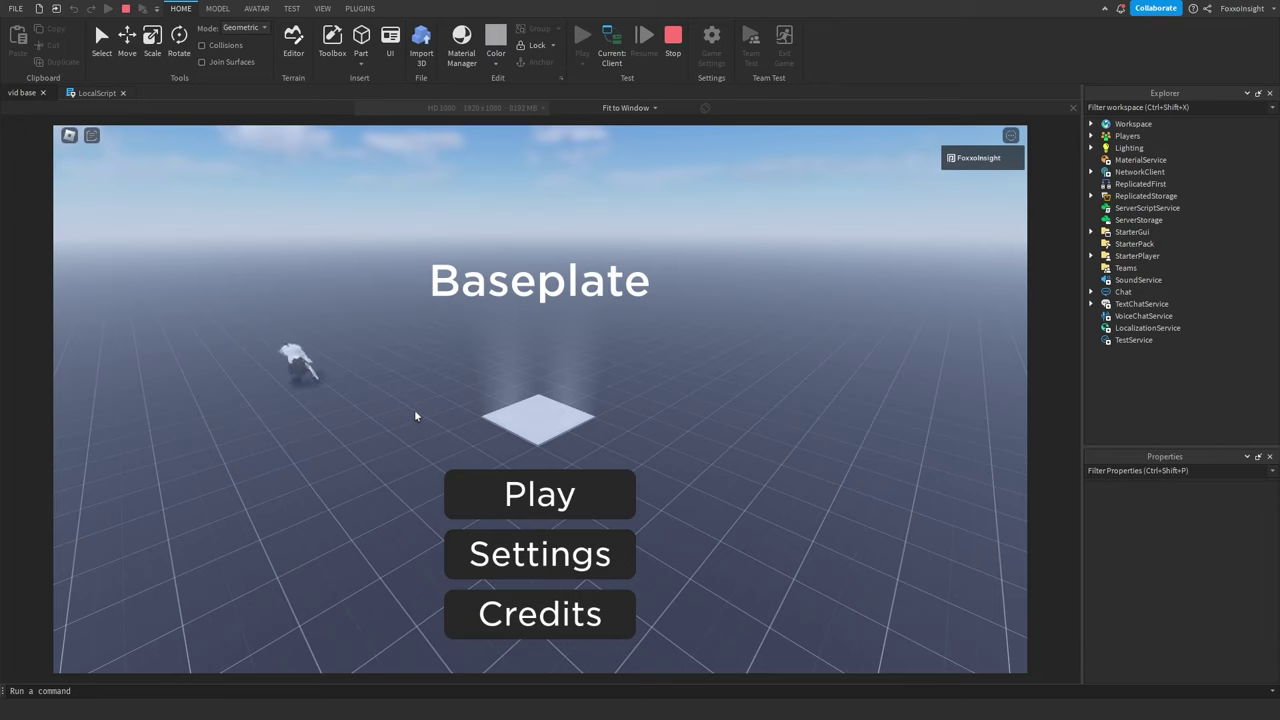
key(s)
key(d)
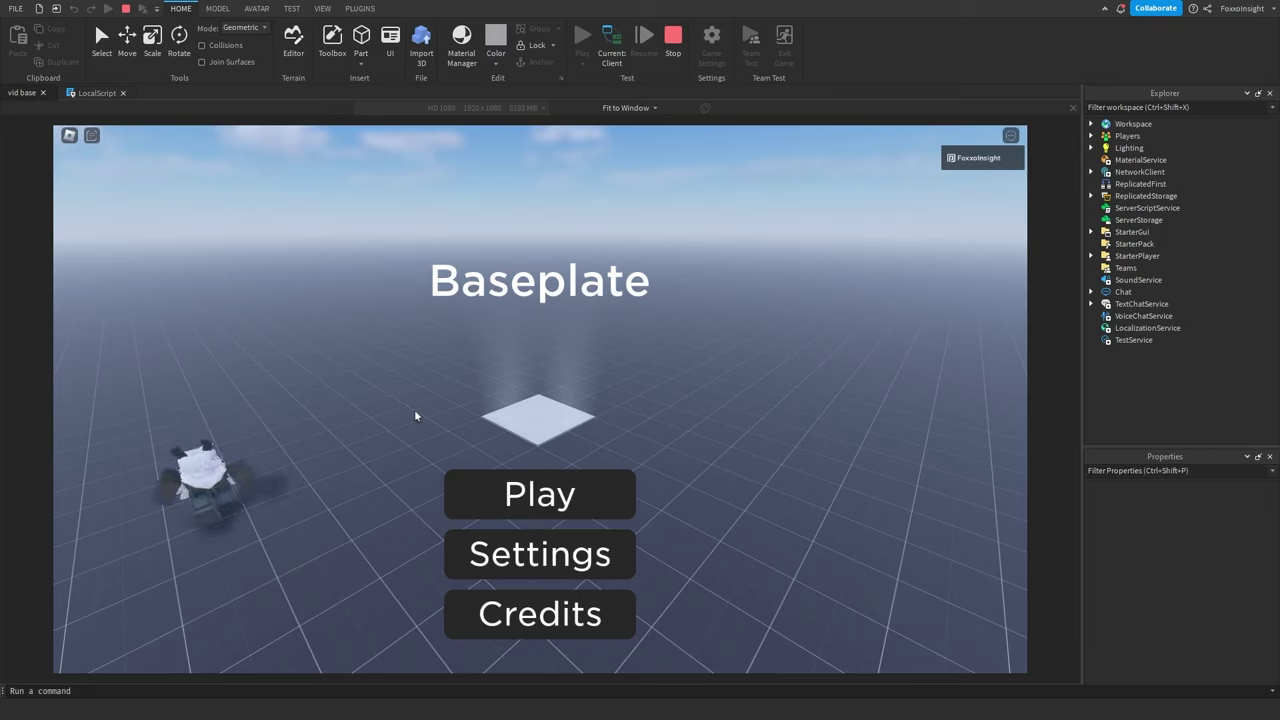
key(d)
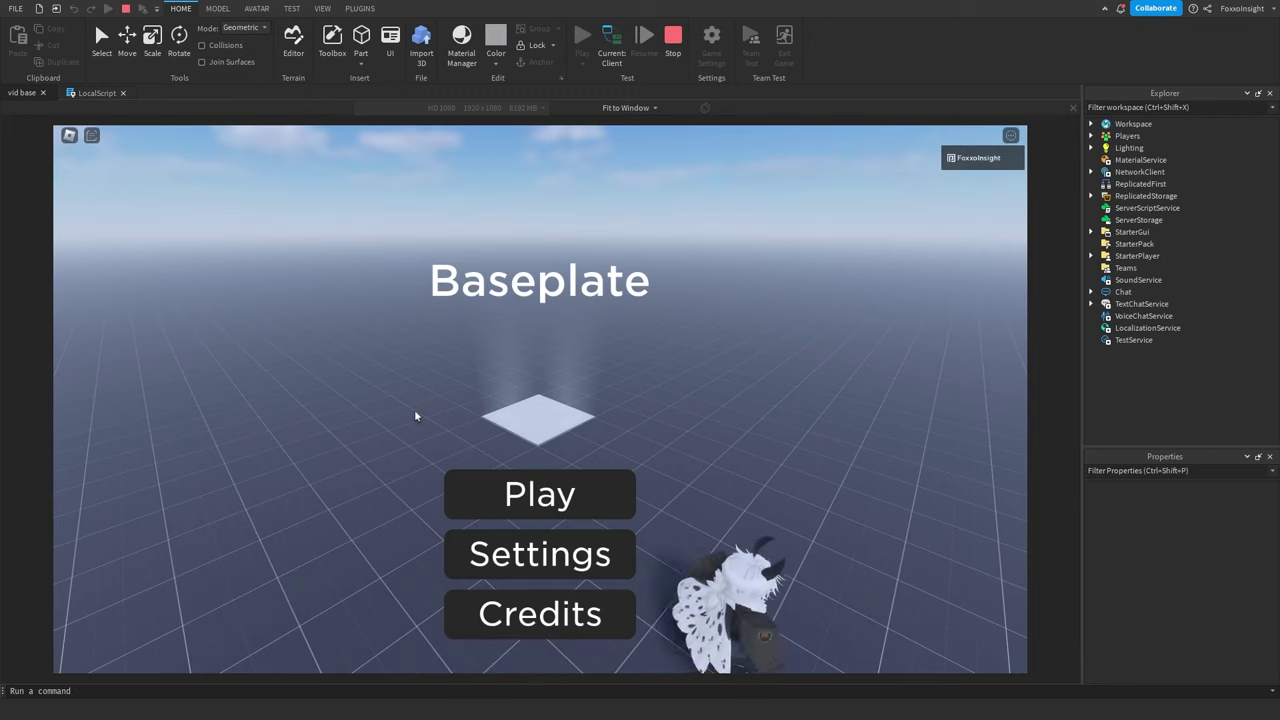
key(w)
key(w)
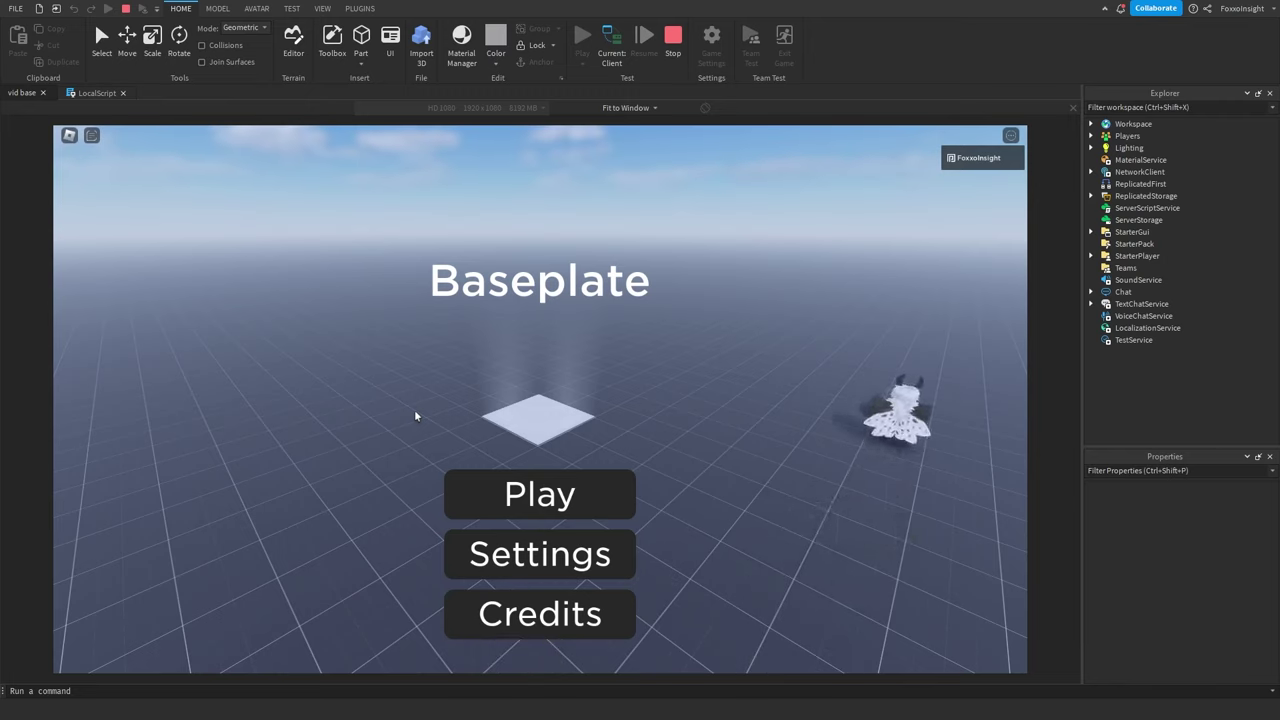
key(w)
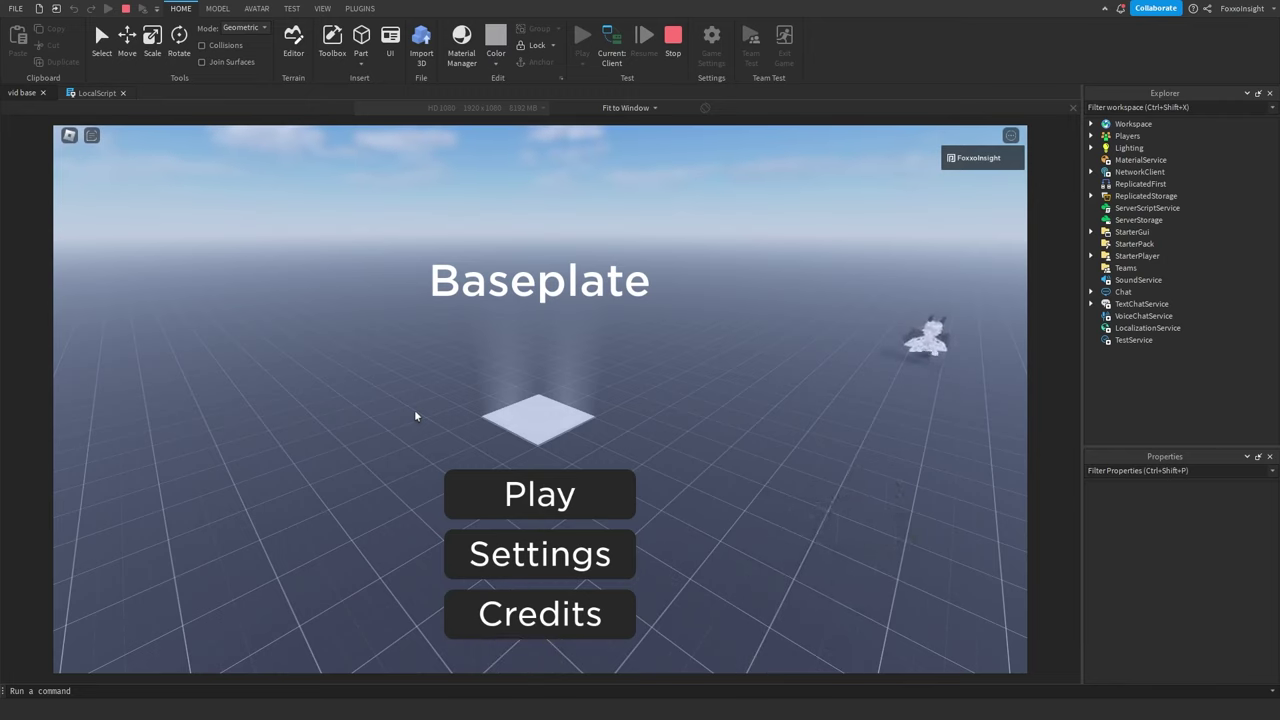
key(a)
Test the menu's Settings and Credits popups by opening each and going back, and end the playtest.
click(530, 490)
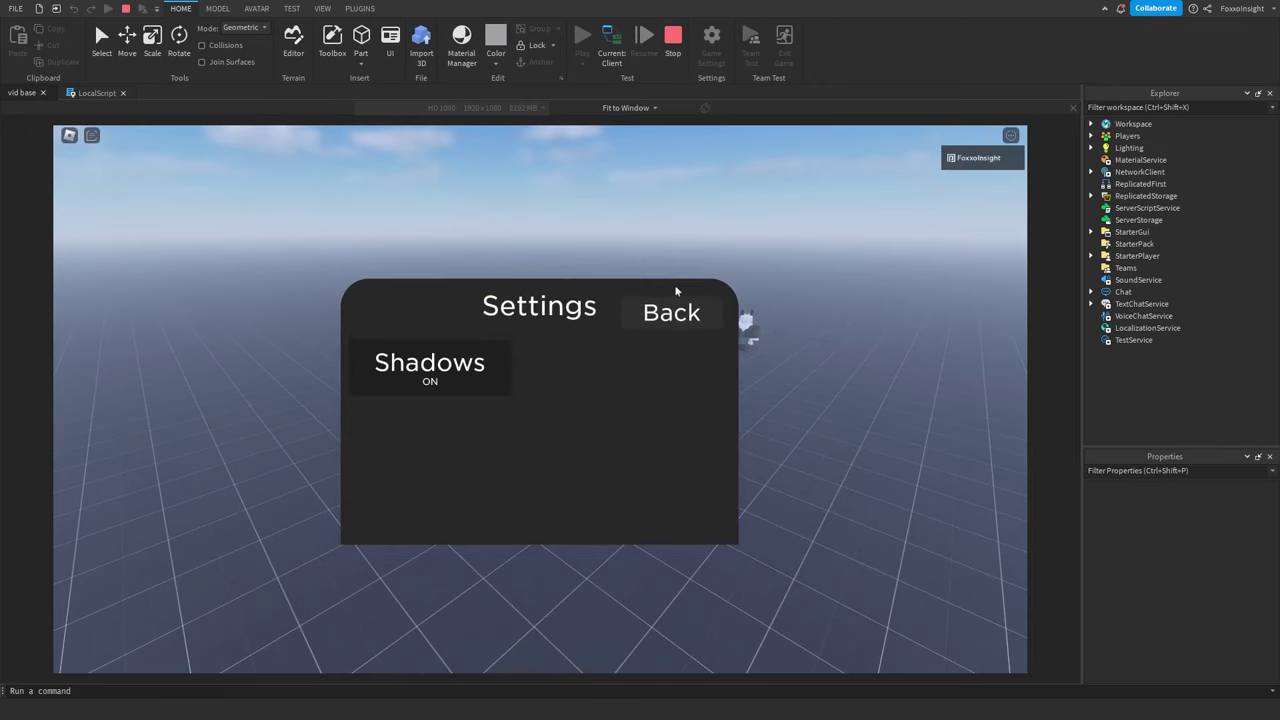
click(674, 295)
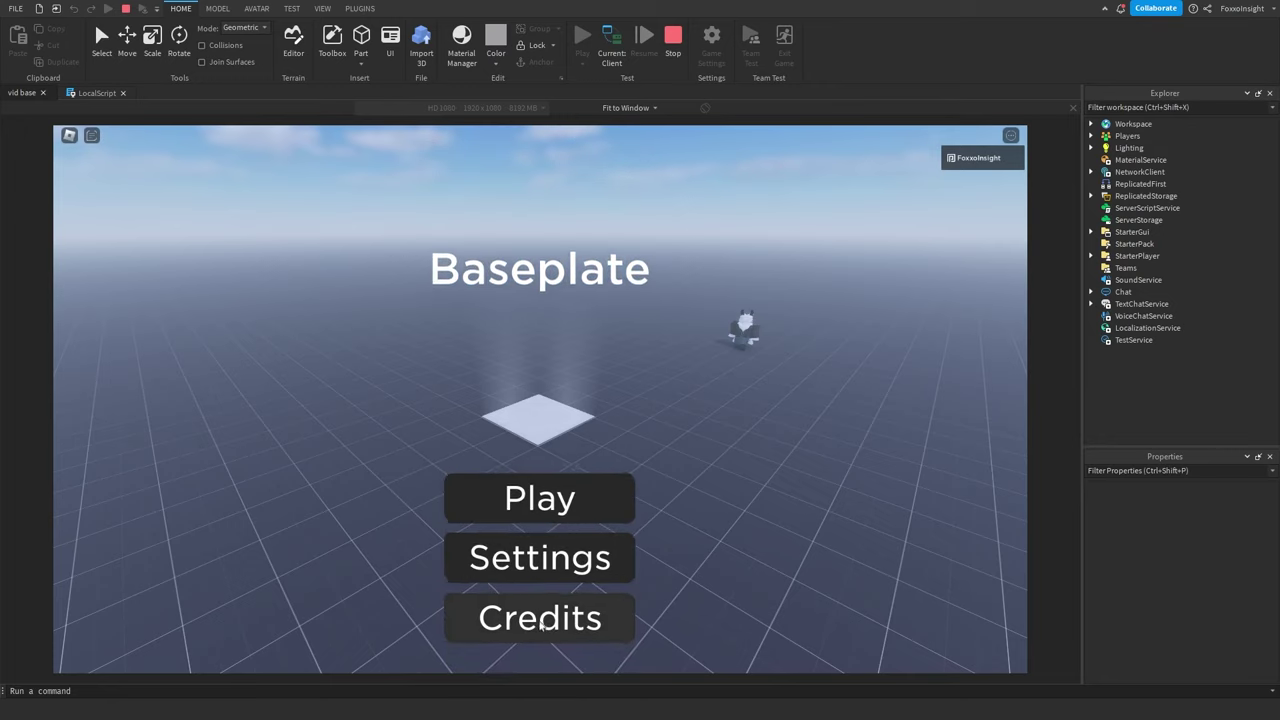
click(566, 625)
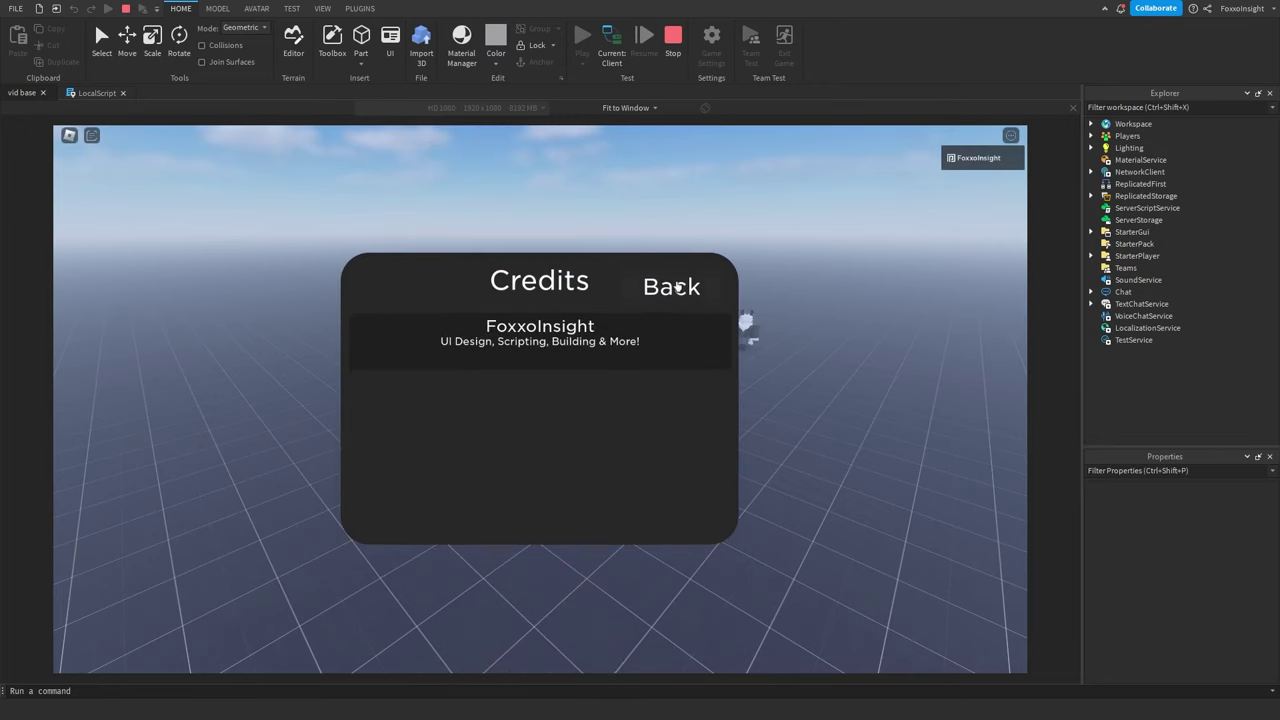
click(676, 290)
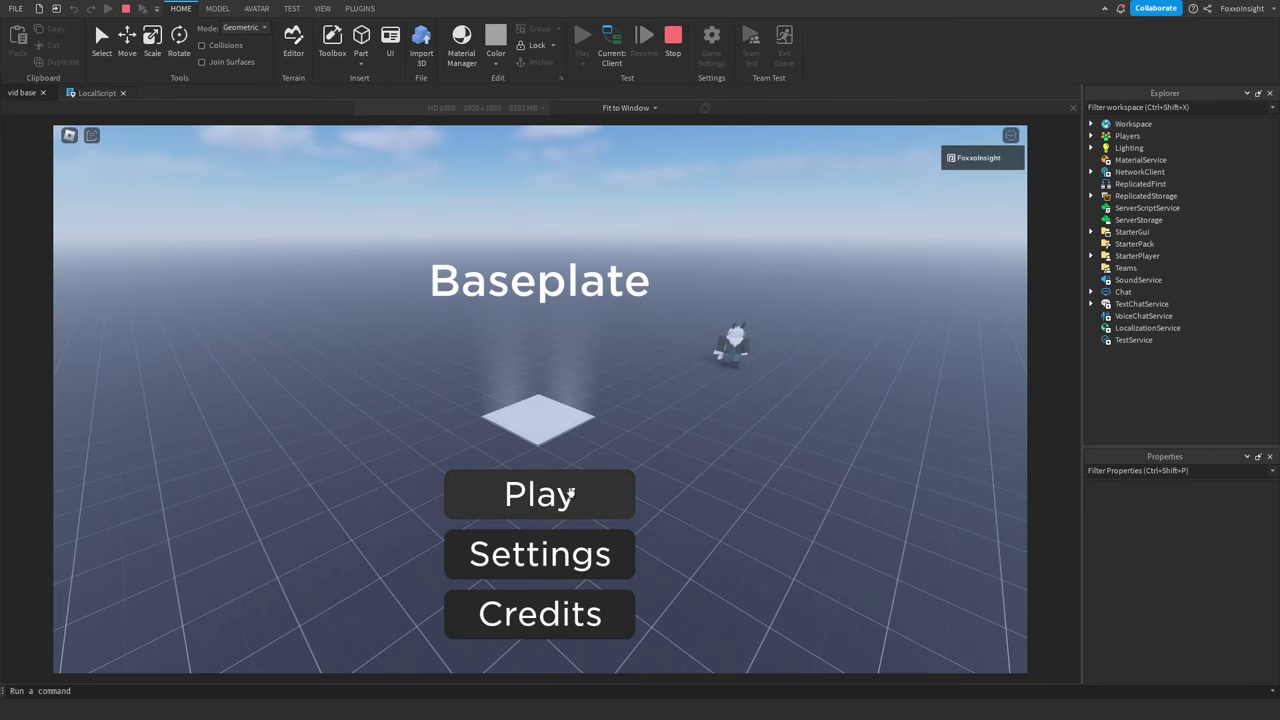
click(684, 45)
Collapse the SettingsPopup, Popups and MainFrame hierarchy under the Menu ScreenGui and duplicate MainFrame.
scroll(1110, 320, down, 1)
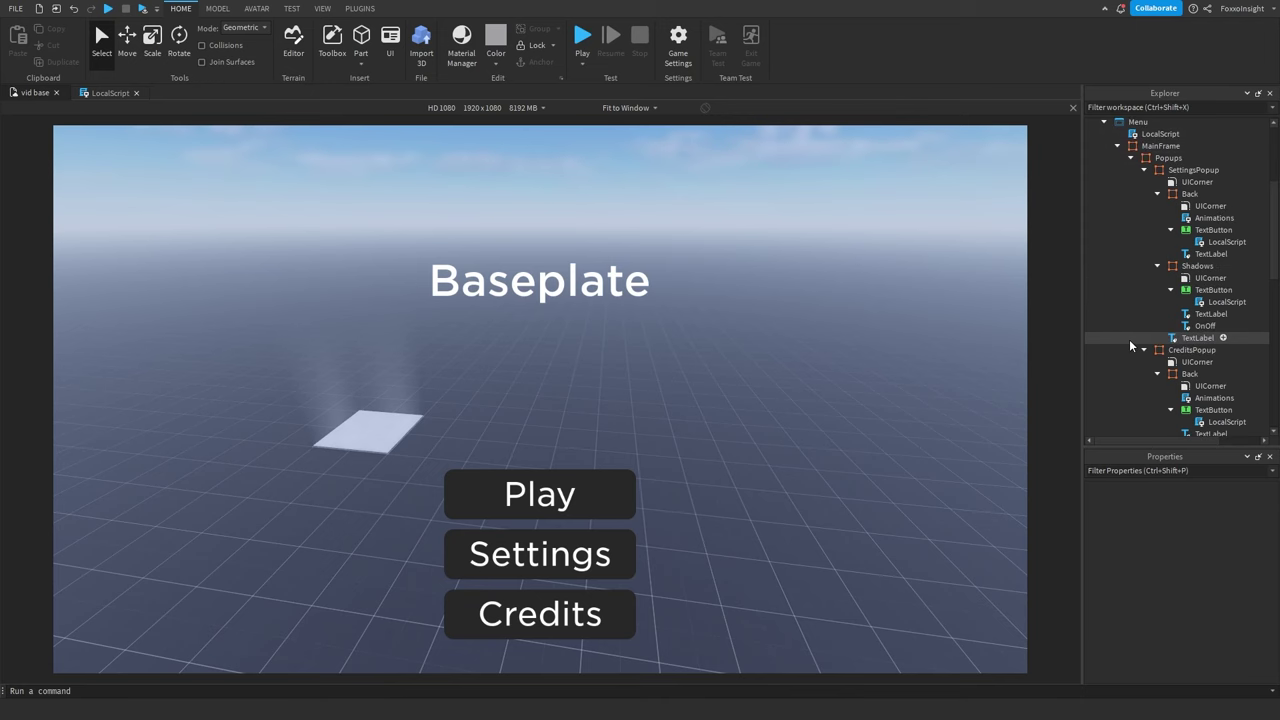
scroll(1186, 300, up, 2)
click(1144, 239)
click(1140, 227)
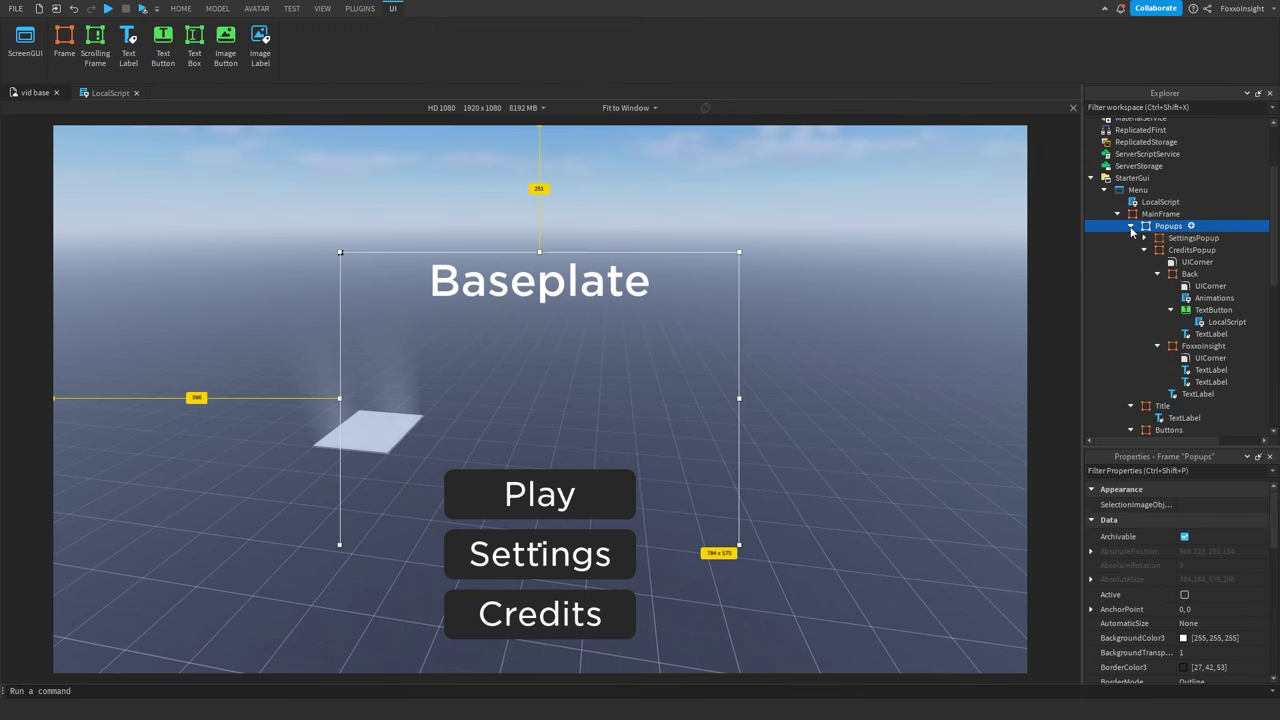
click(1131, 226)
click(1131, 262)
click(1131, 238)
click(1118, 226)
click(1142, 262)
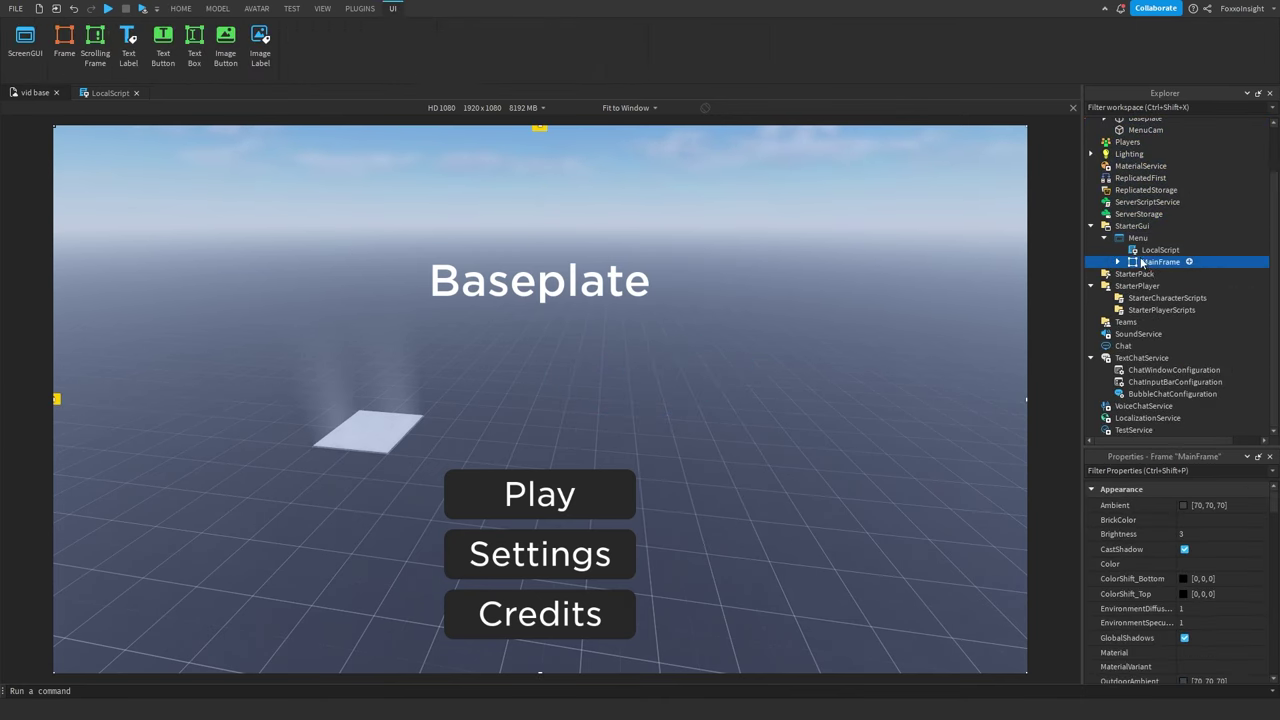
key(ctrl+d)
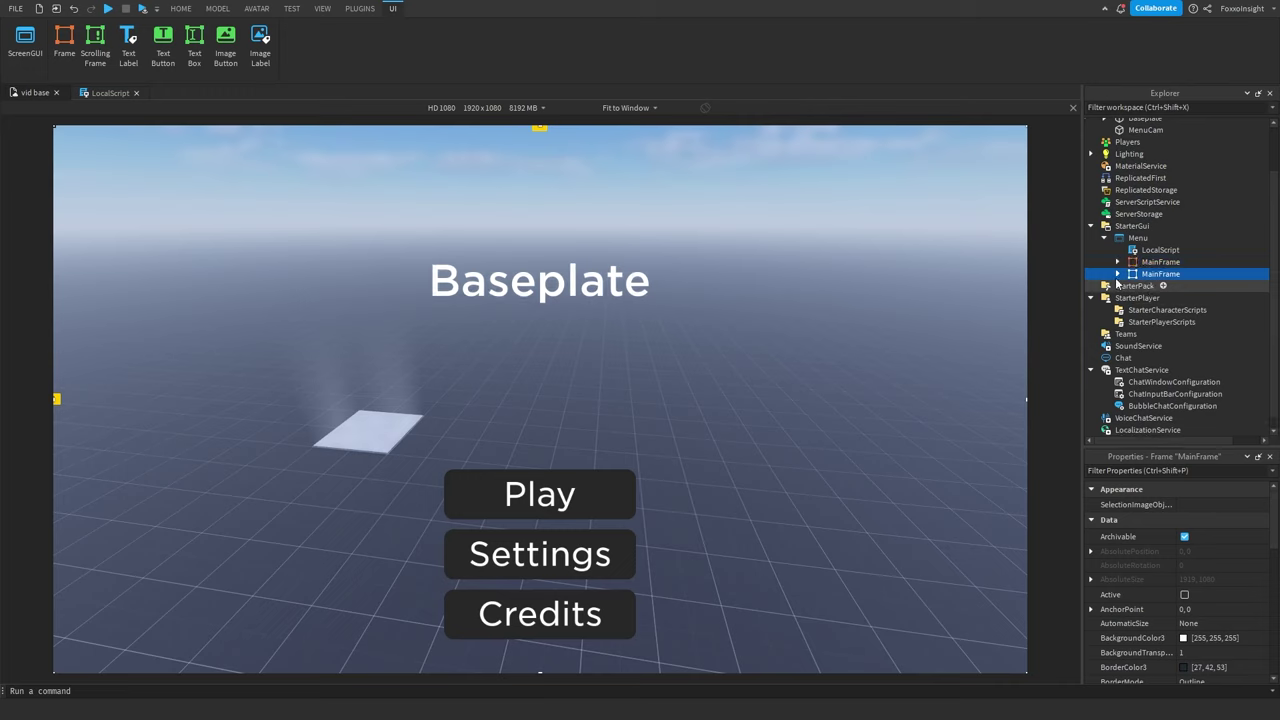
Delete Buttons, Popups and Title from the duplicated MainFrame and rename the emptied frame Transition.
click(1118, 274)
click(1166, 286)
shift+click(1160, 310)
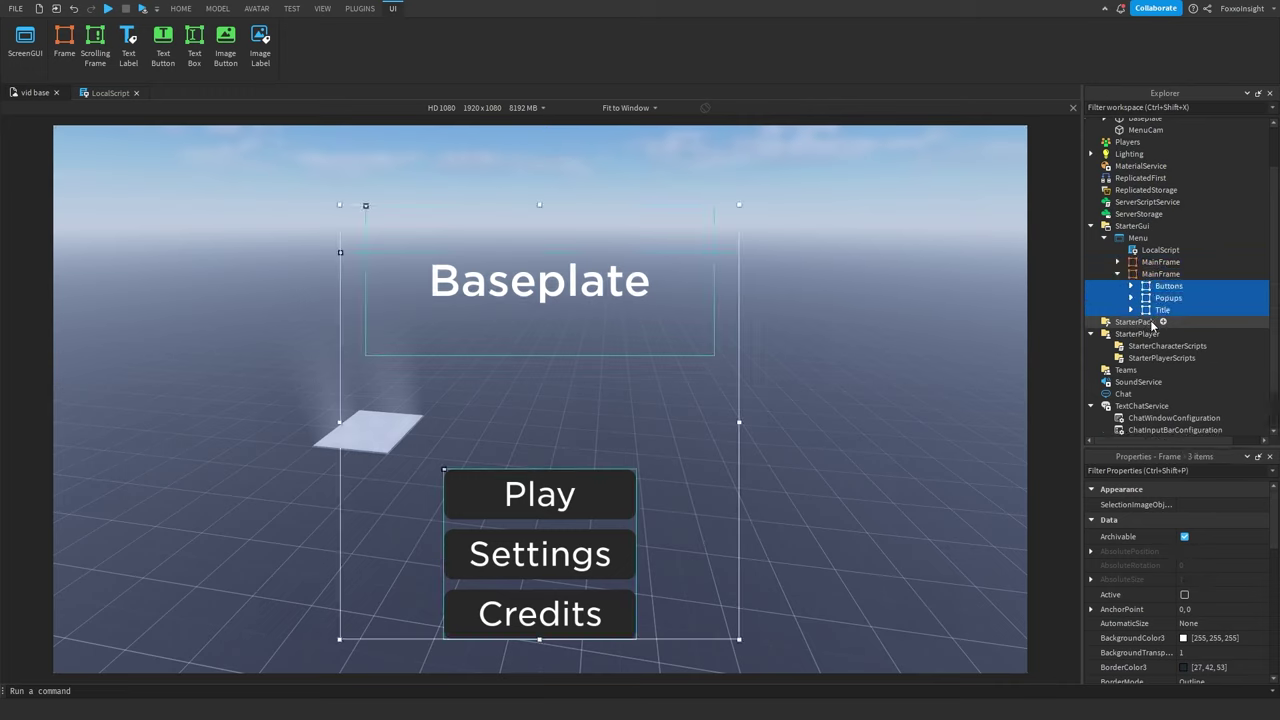
key(Delete)
click(1158, 274)
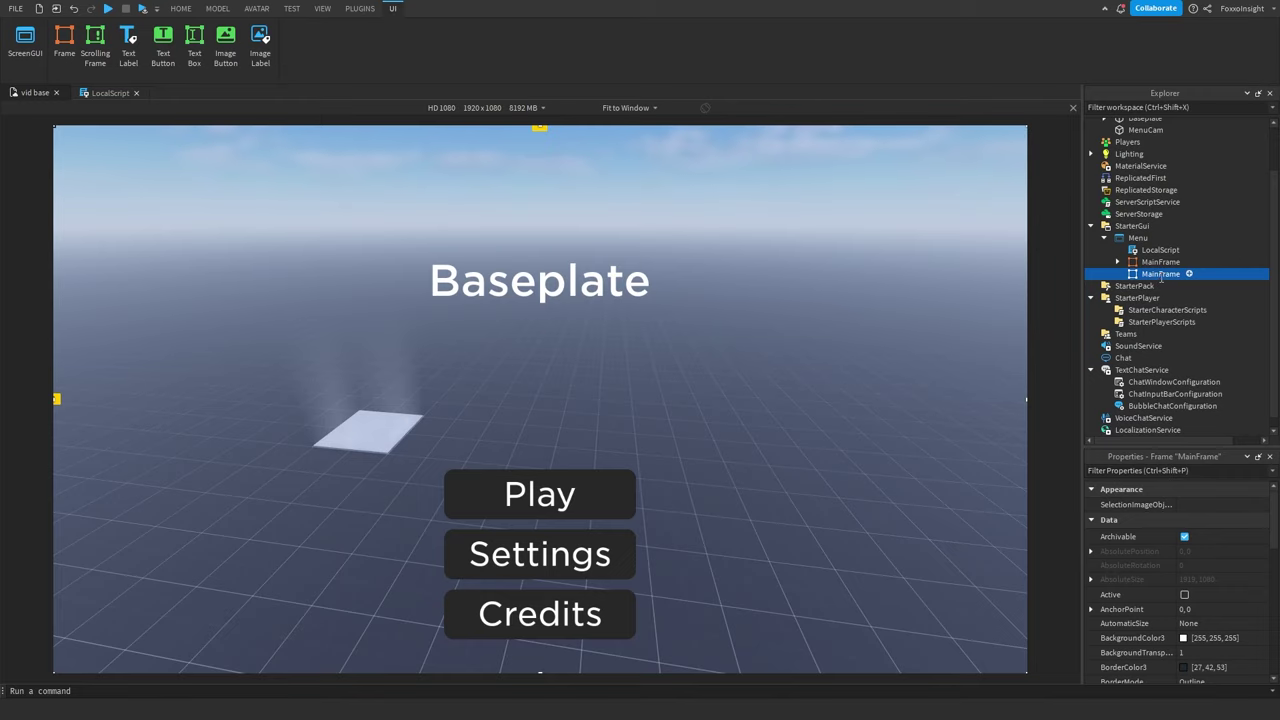
double_click(1160, 274)
text(Transition)
click(1237, 665)
Give the Transition frame a solid dark fill with BackgroundTransparency 0, BorderSizePixel 0 and BackgroundColor3 30,30,30.
click(1204, 652)
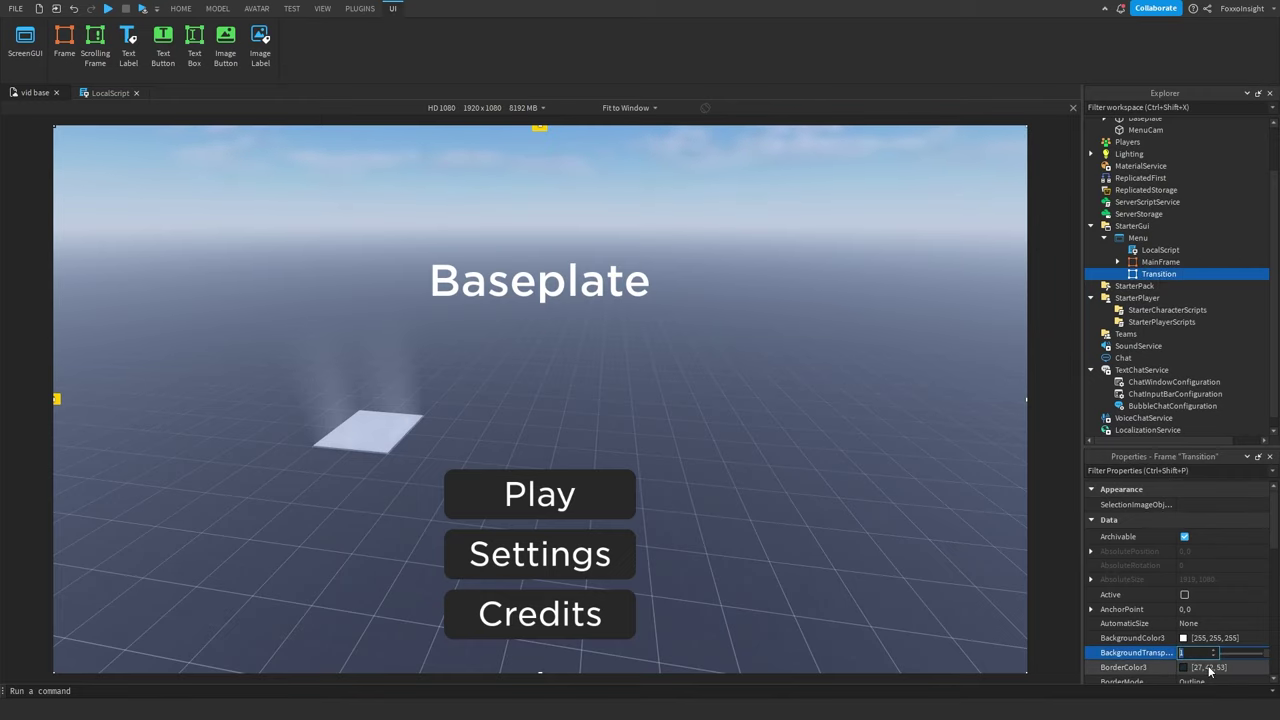
text(0)
scroll(1196, 650, down, 2)
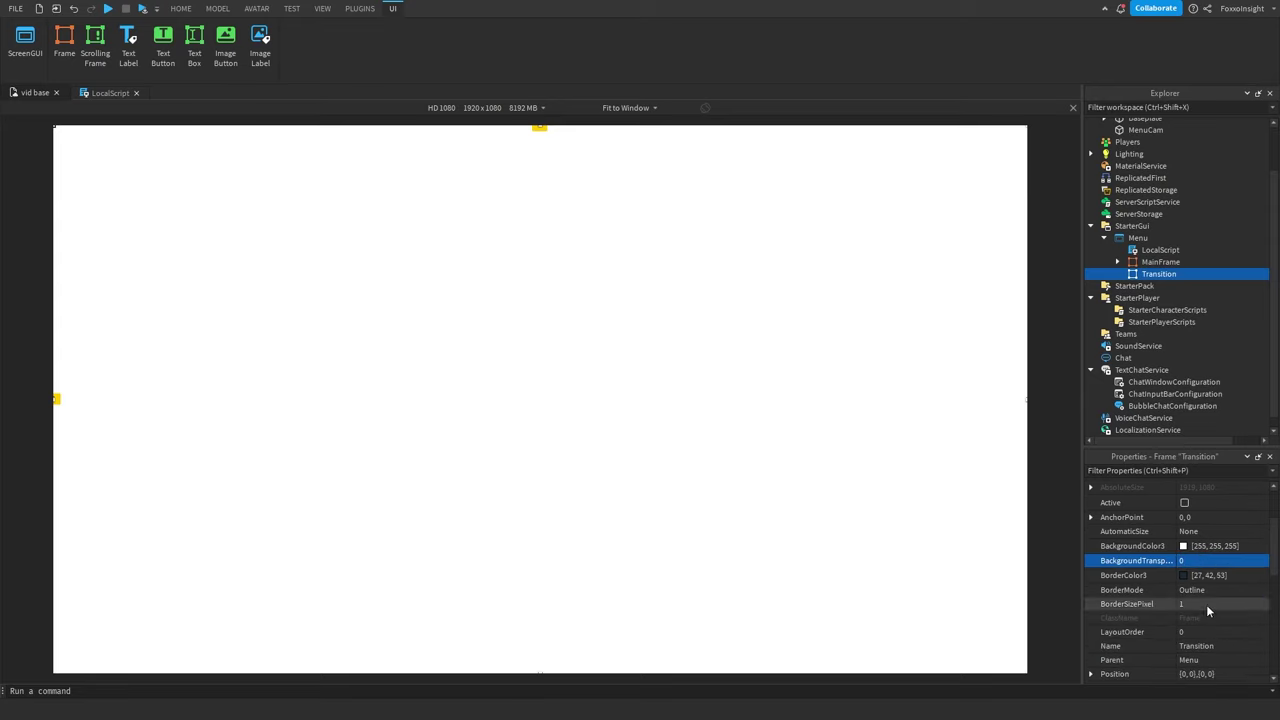
click(1206, 605)
text(0)
click(1206, 547)
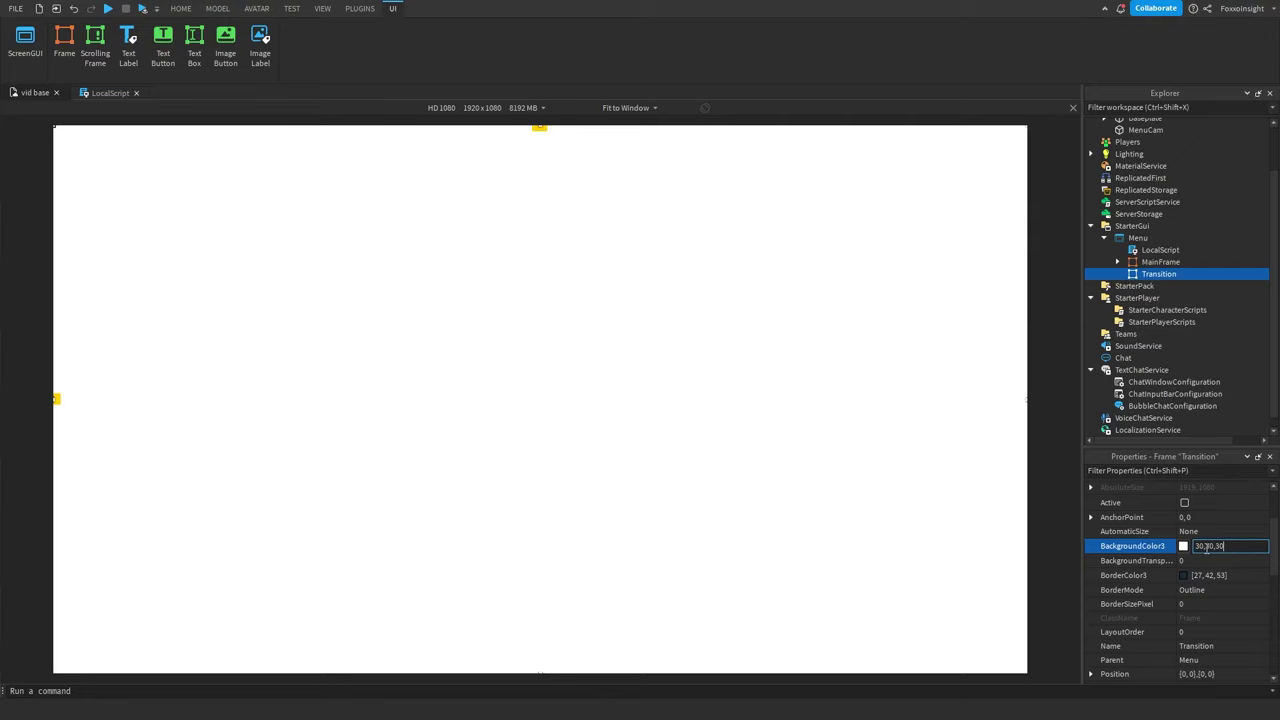
key(Return)
Set the Transition frame's AnchorPoint to 0.5 on X and Y, and move the frame back over the whole screen.
scroll(1190, 555, down, 1)
scroll(1166, 561, up, 3)
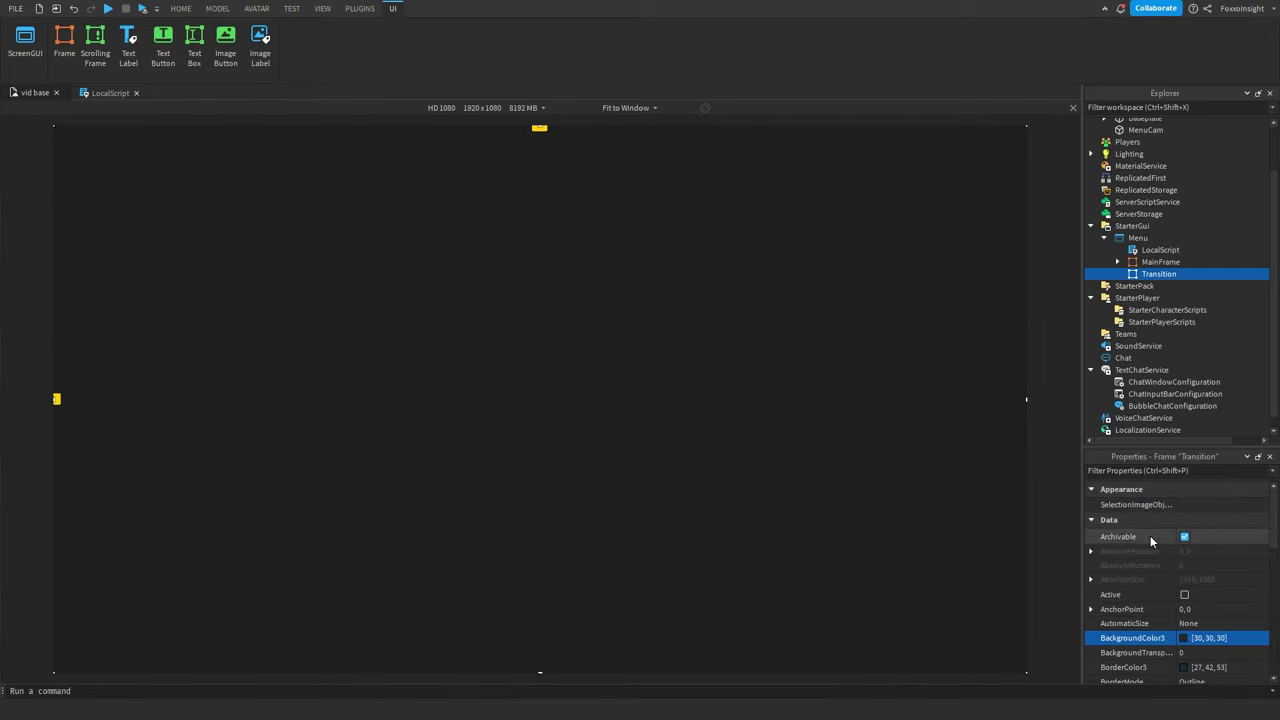
click(1091, 609)
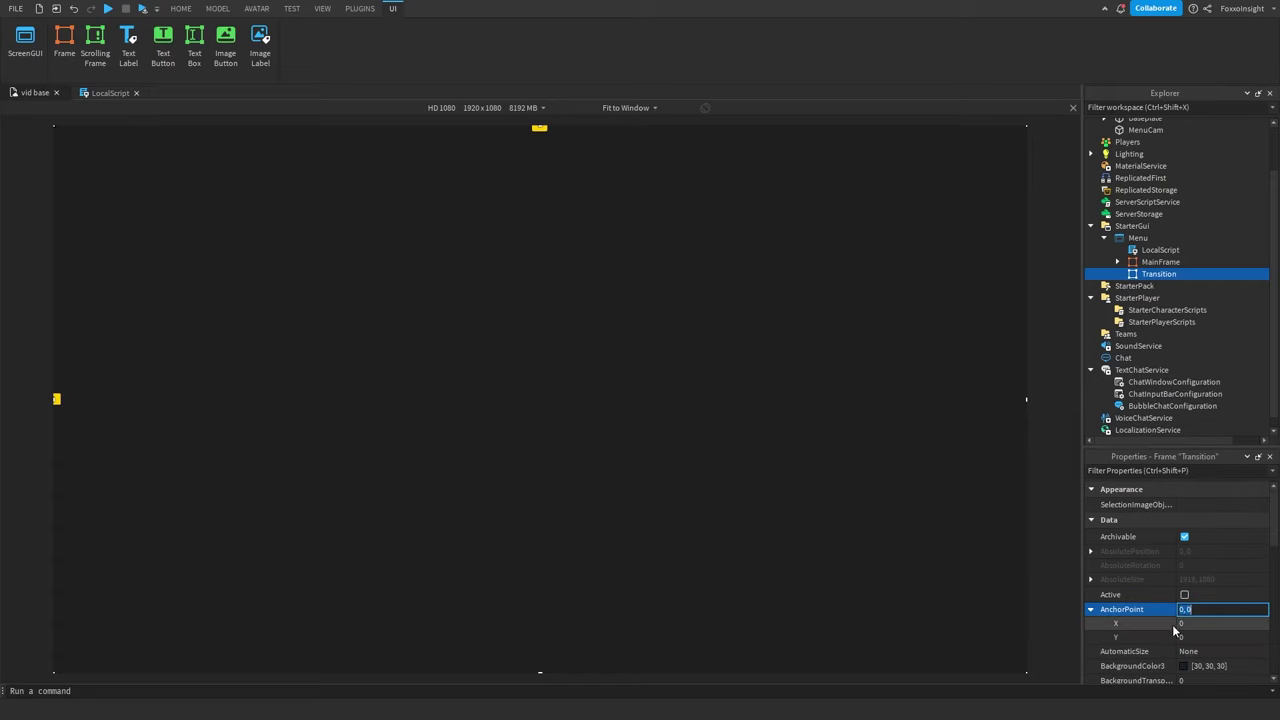
click(1199, 624)
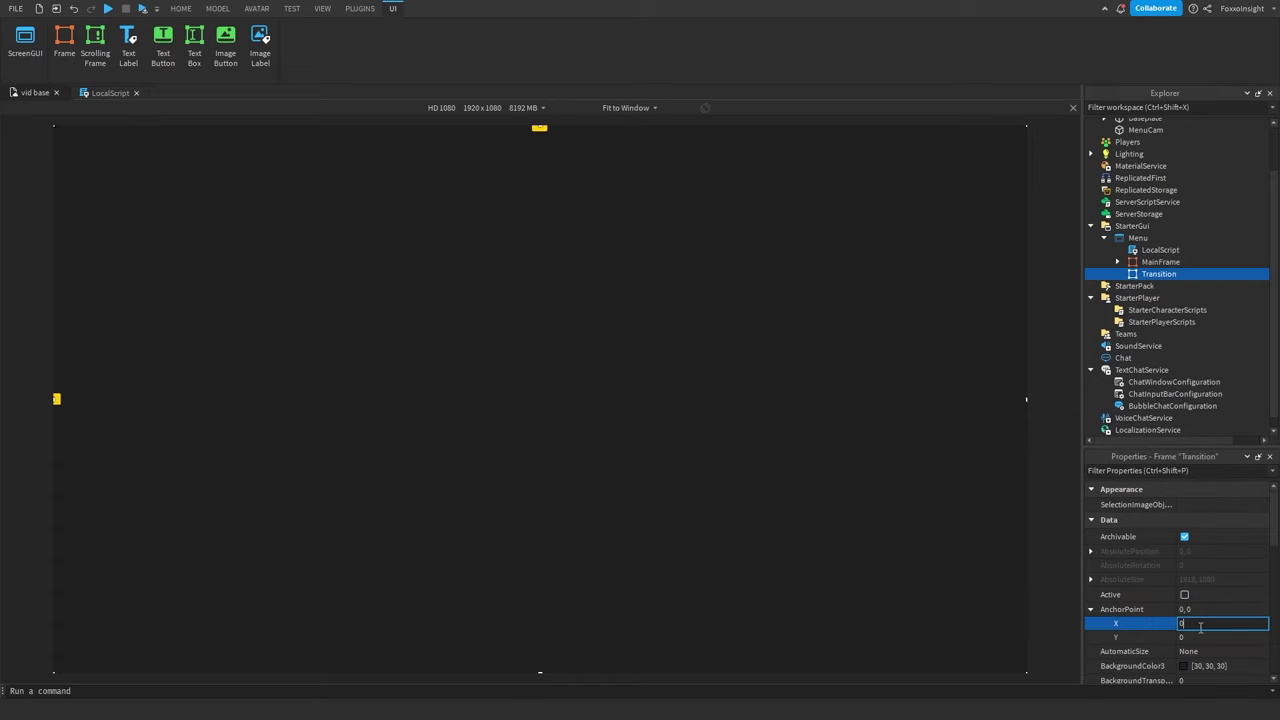
text(0.5)
key(Return)
click(1196, 637)
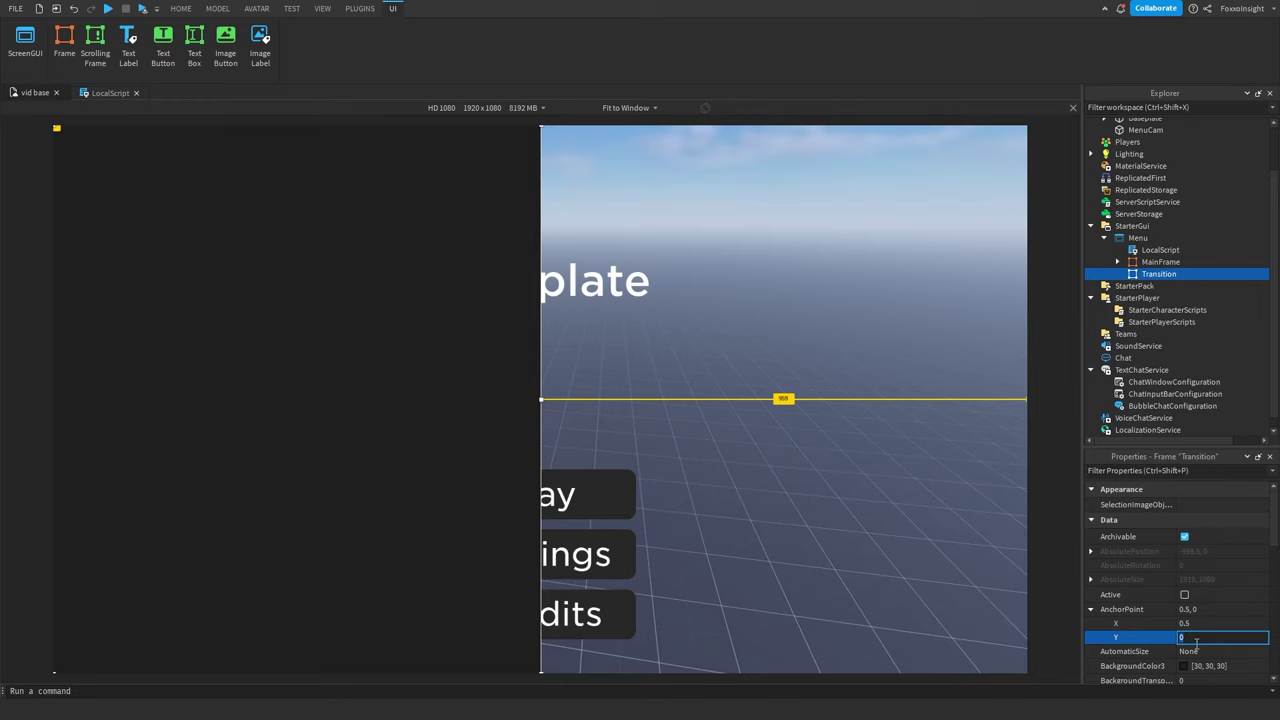
text(0.5)
key(Return)
drag(334, 295, 818, 561)
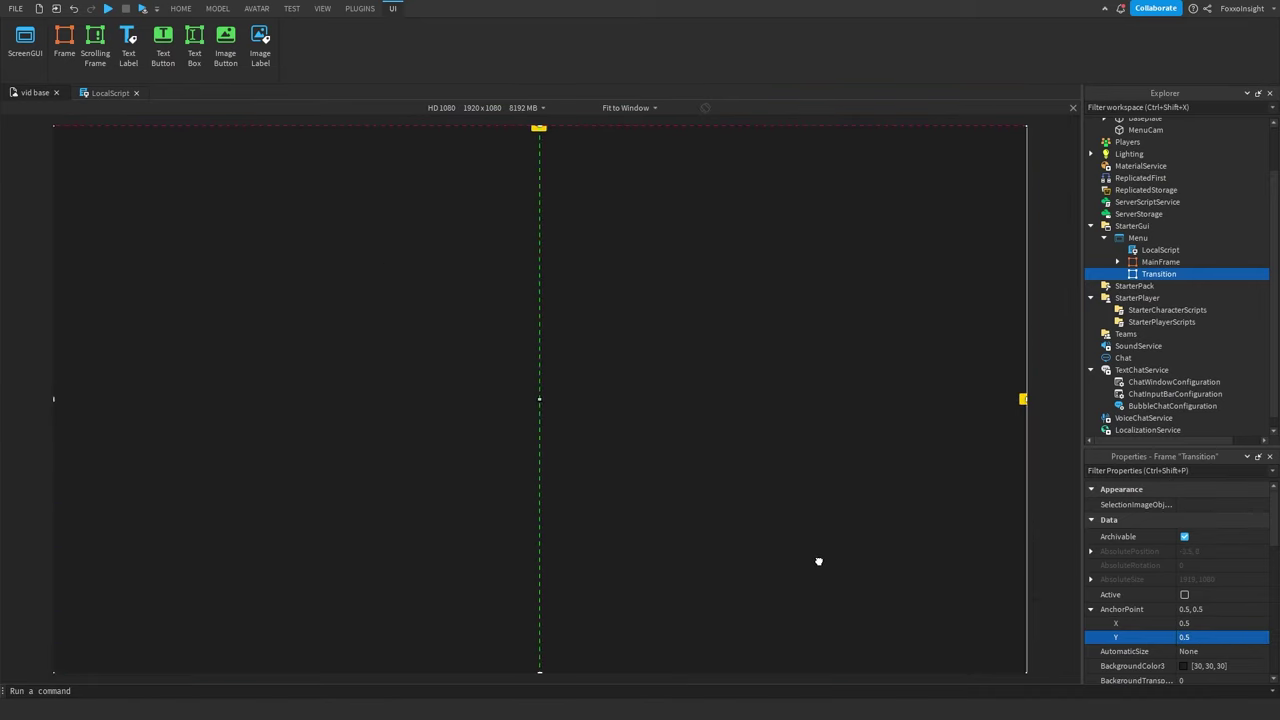
Move the Transition frame fully off one side of the screen with a Position X Scale of -0.5.
scroll(1164, 583, down, 5)
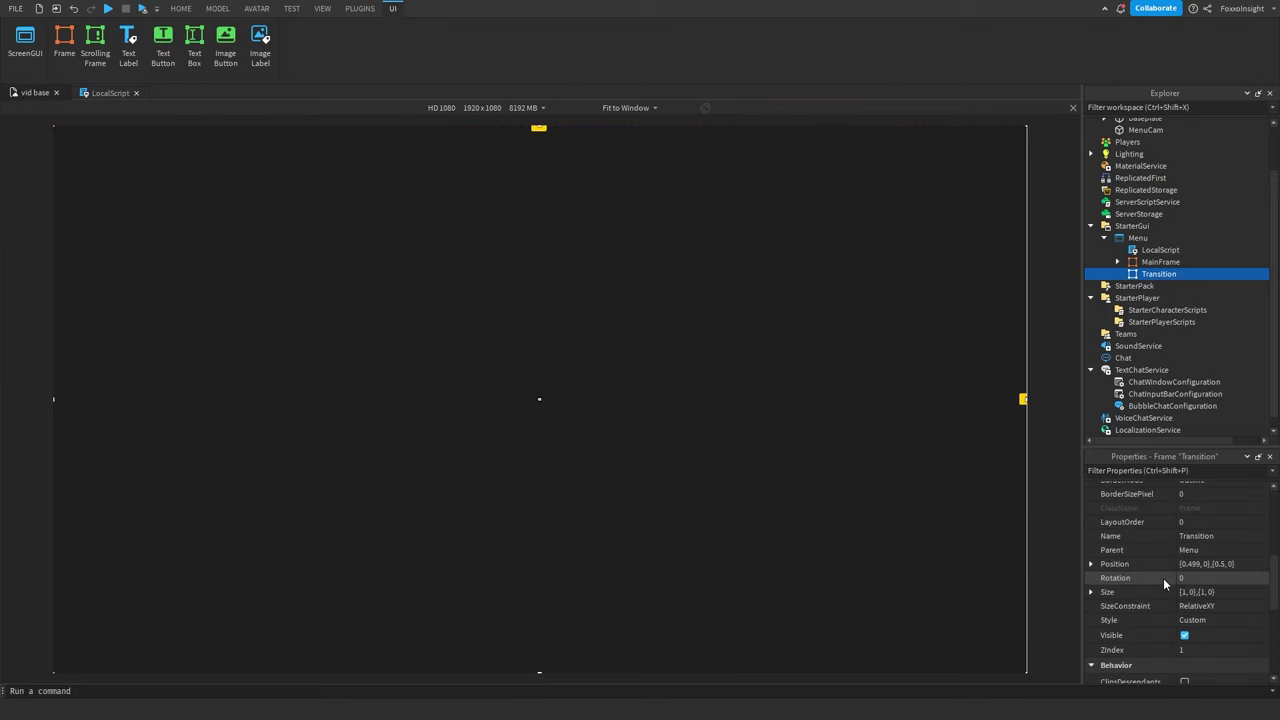
click(1091, 564)
click(1104, 592)
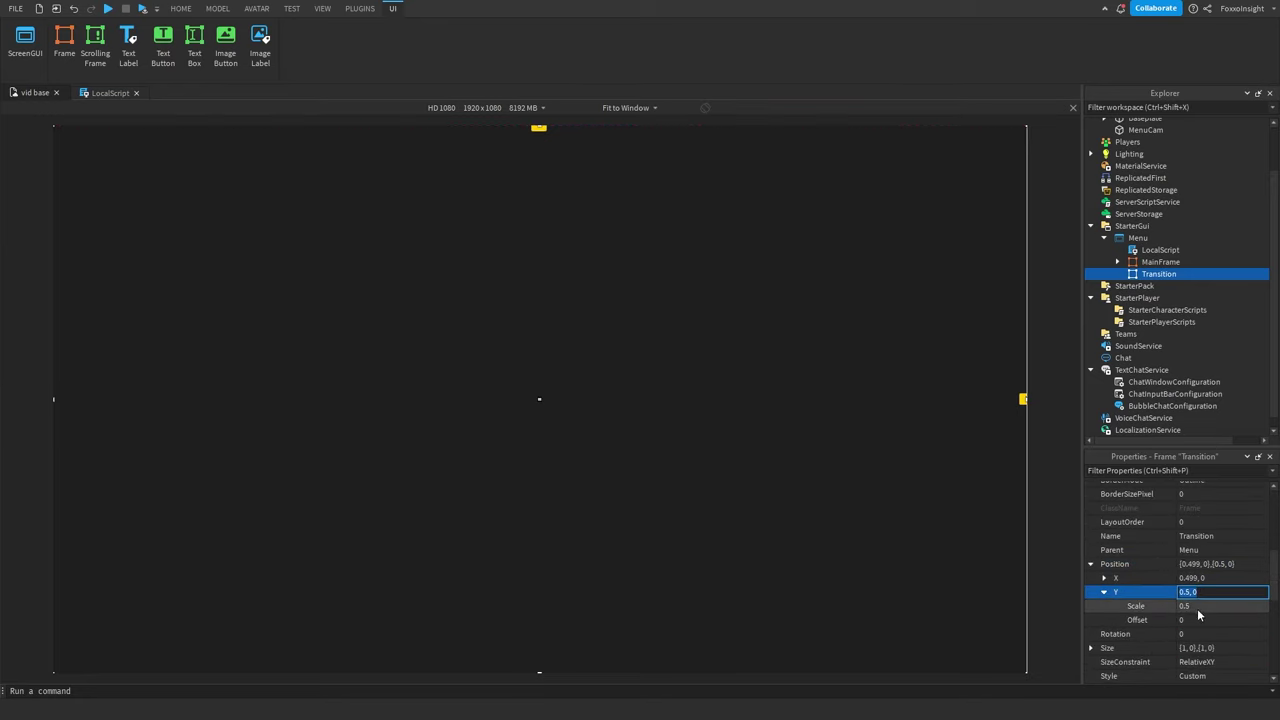
click(1104, 578)
click(1213, 592)
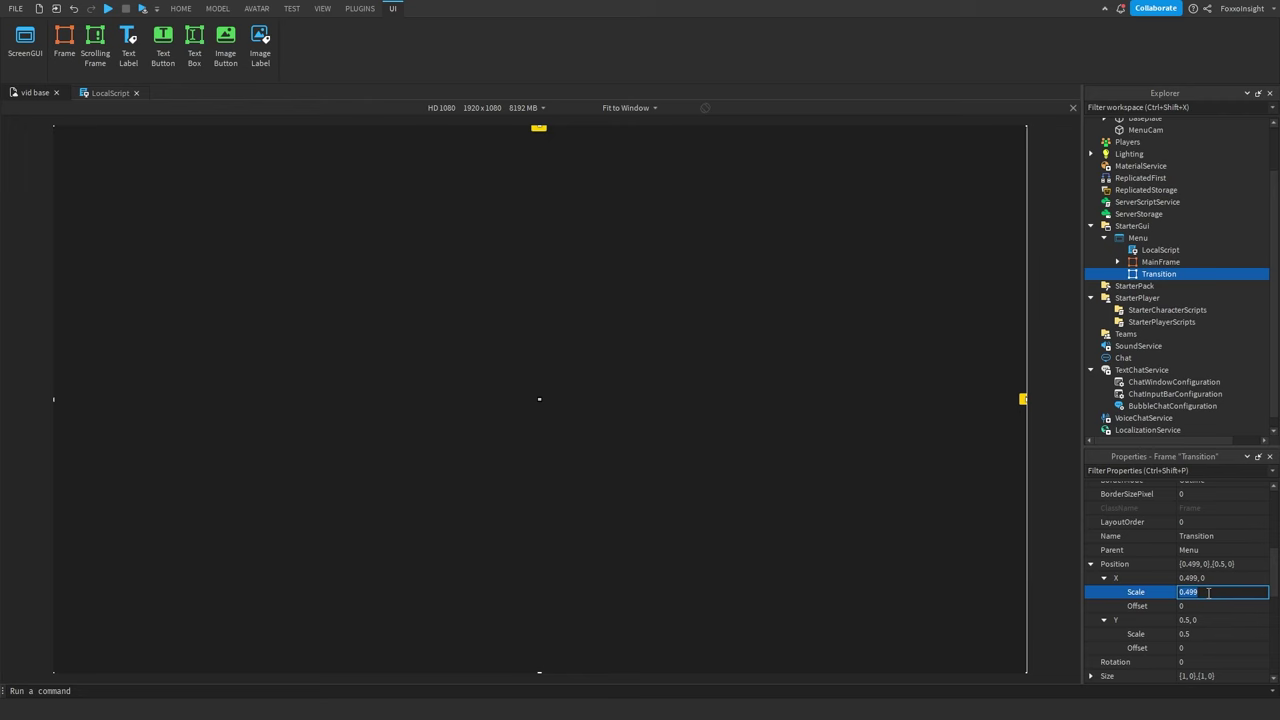
text(-0.5)
key(Return)
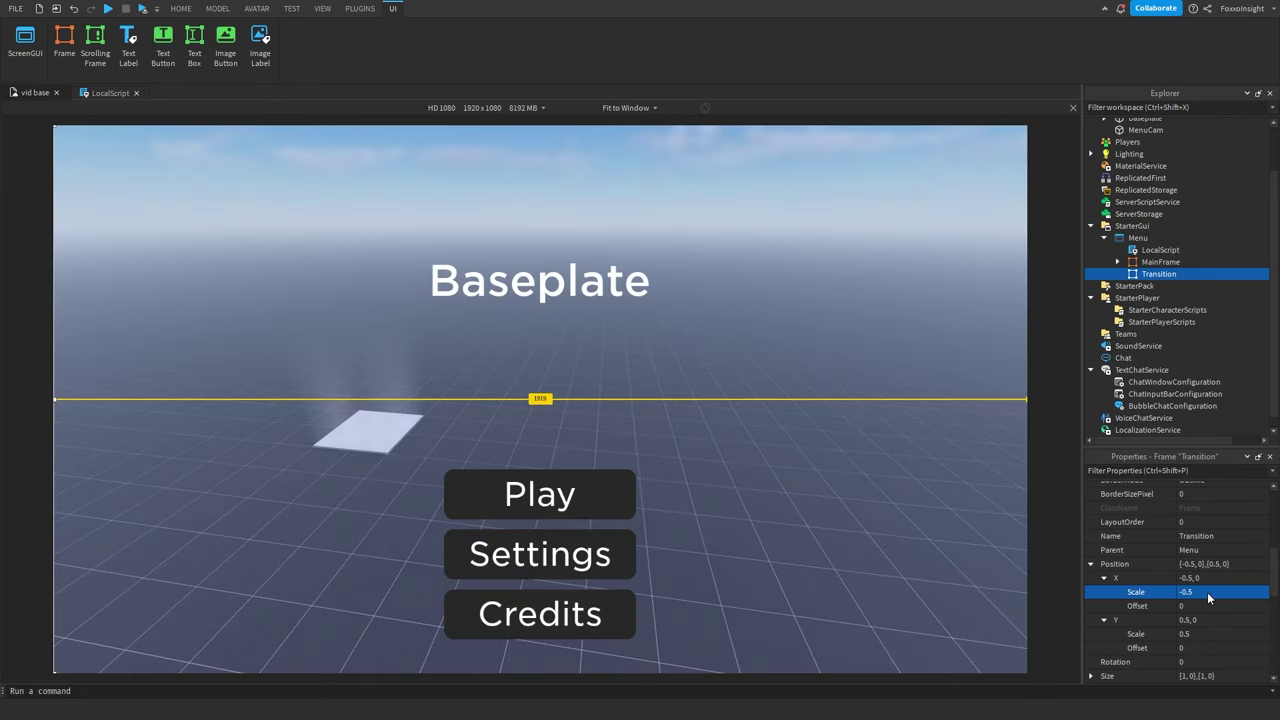
Place the Transition frame off the opposite side of the screen with a Position X Scale of 1.5, and deselect it.
click(1207, 592)
text(1)
key(Return)
click(1207, 592)
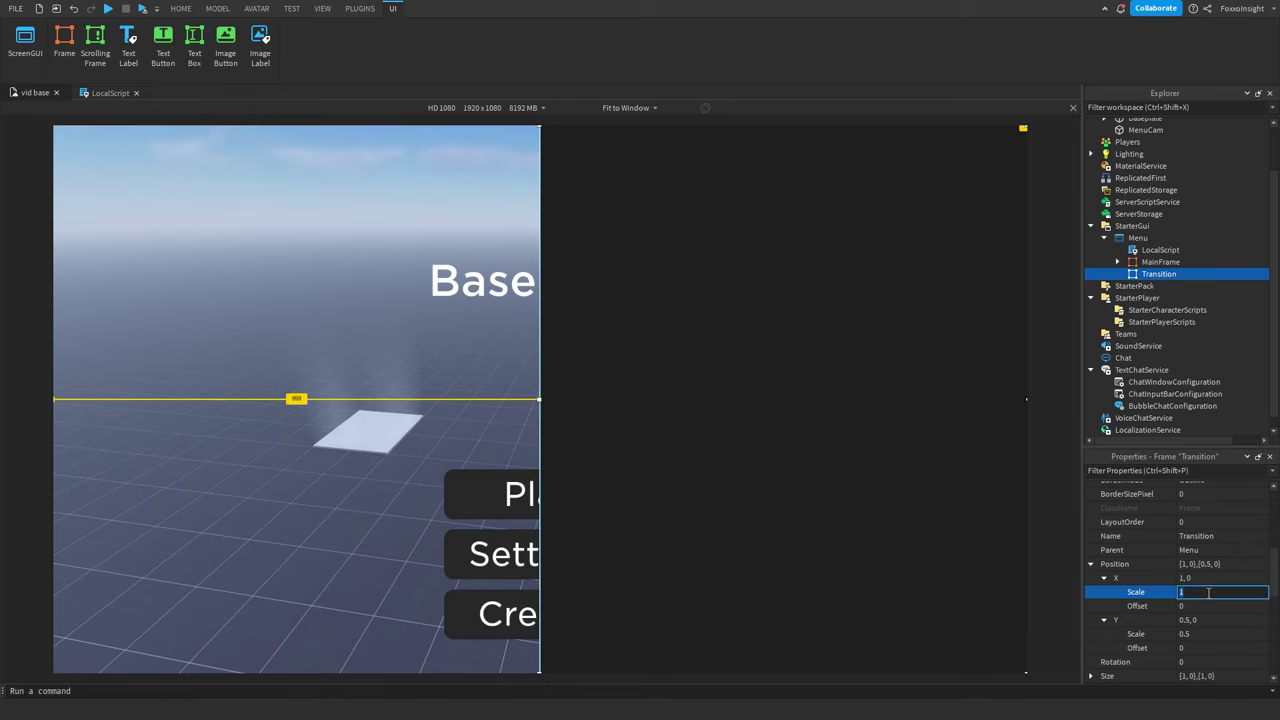
text(.5)
key(Return)
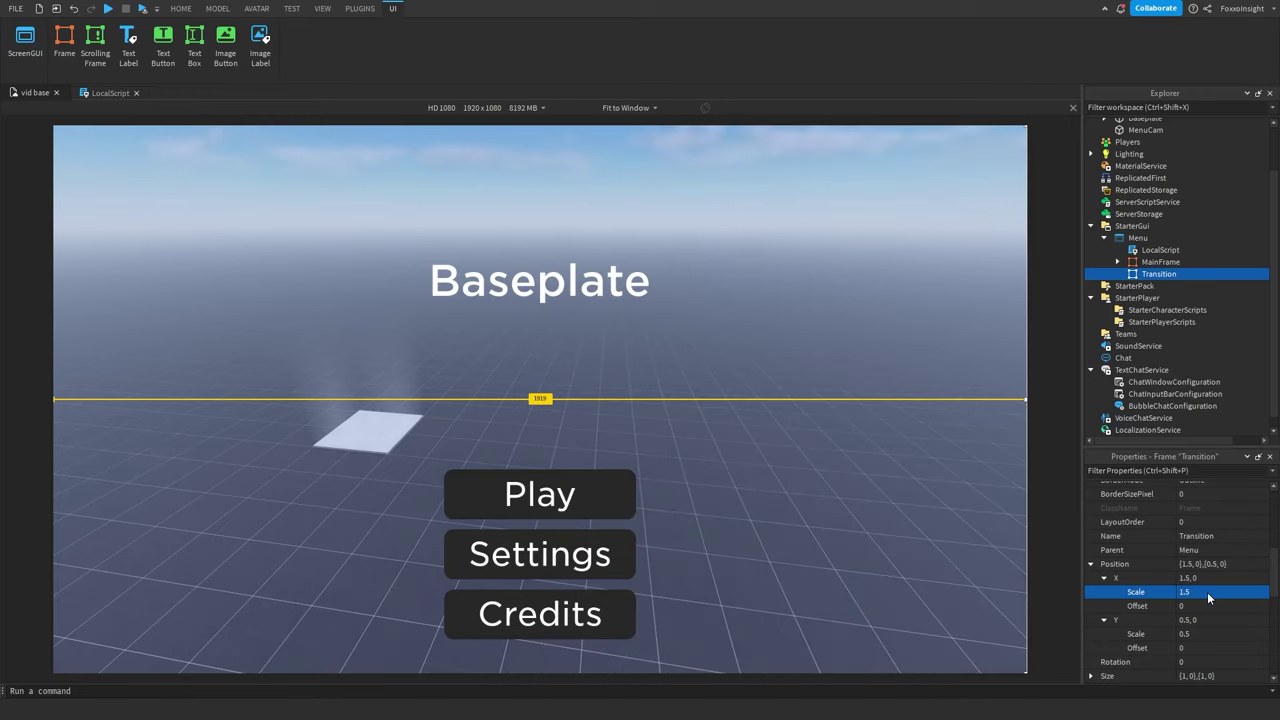
click(914, 520)
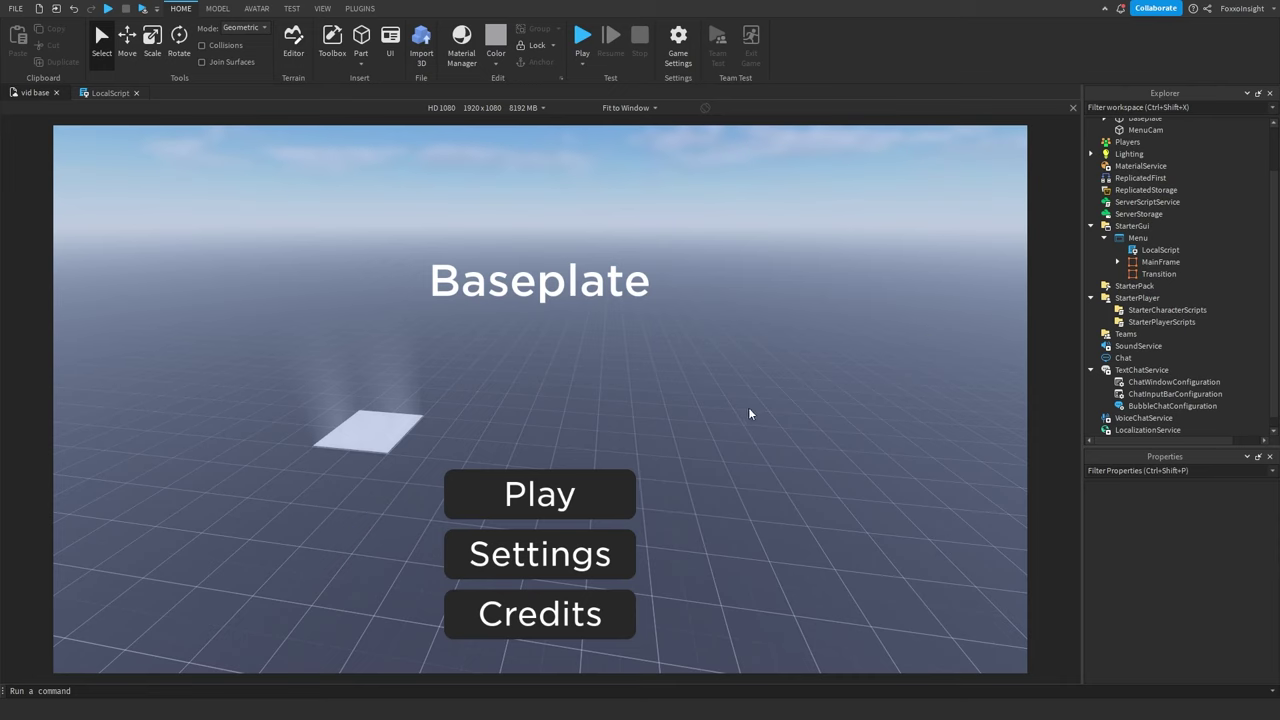
right_drag(807, 432, 809, 432)
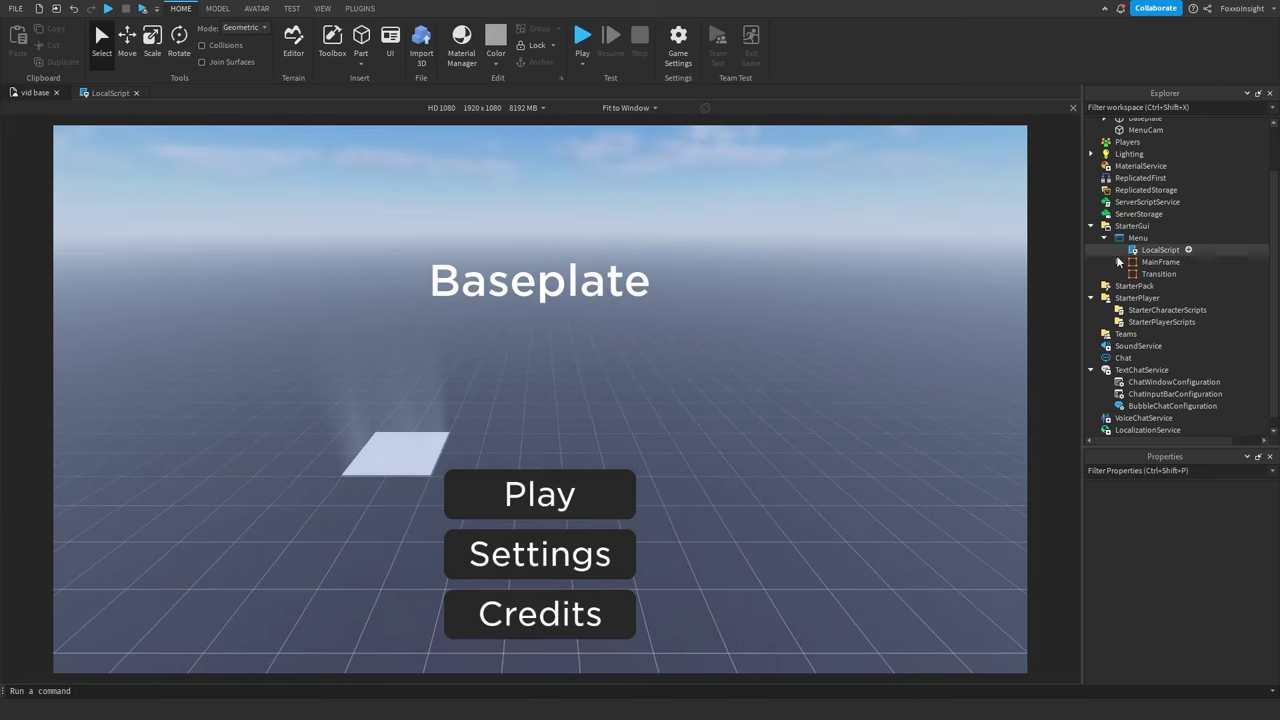
Insert a LocalScript into the TextButton of the Play button inside MainFrame's Buttons frame.
click(1118, 261)
click(1131, 297)
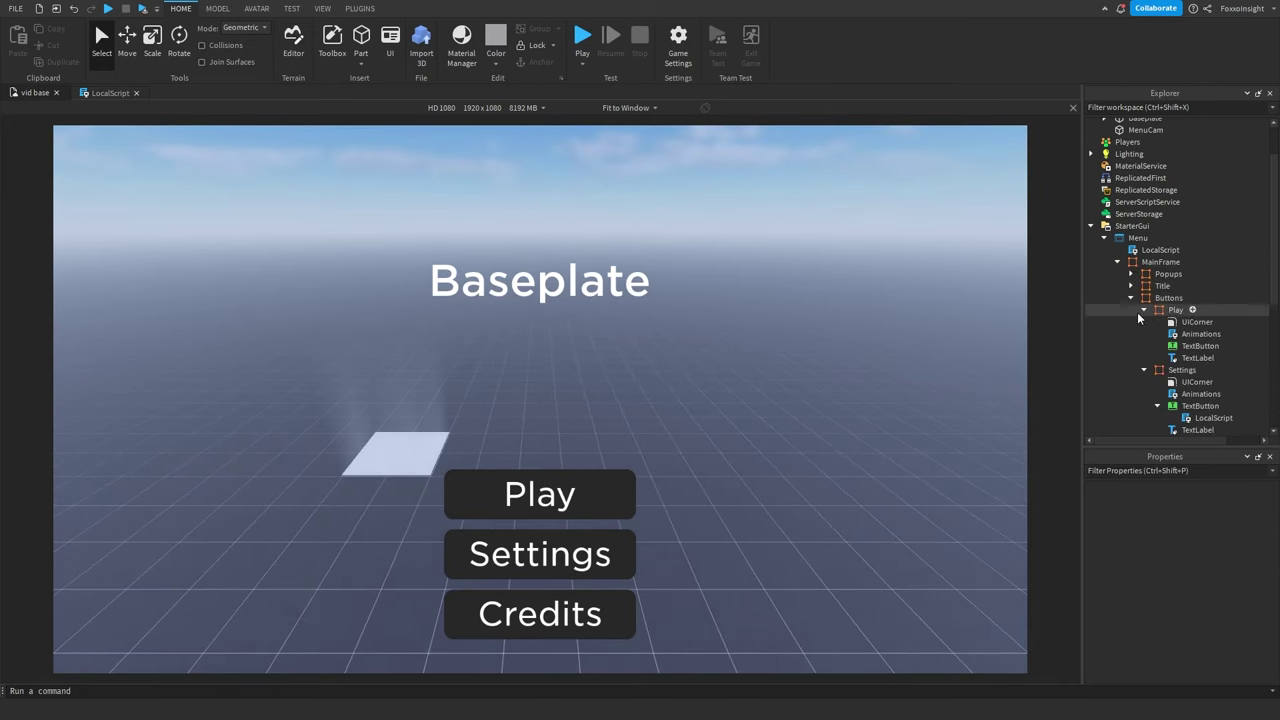
click(1144, 369)
click(1228, 347)
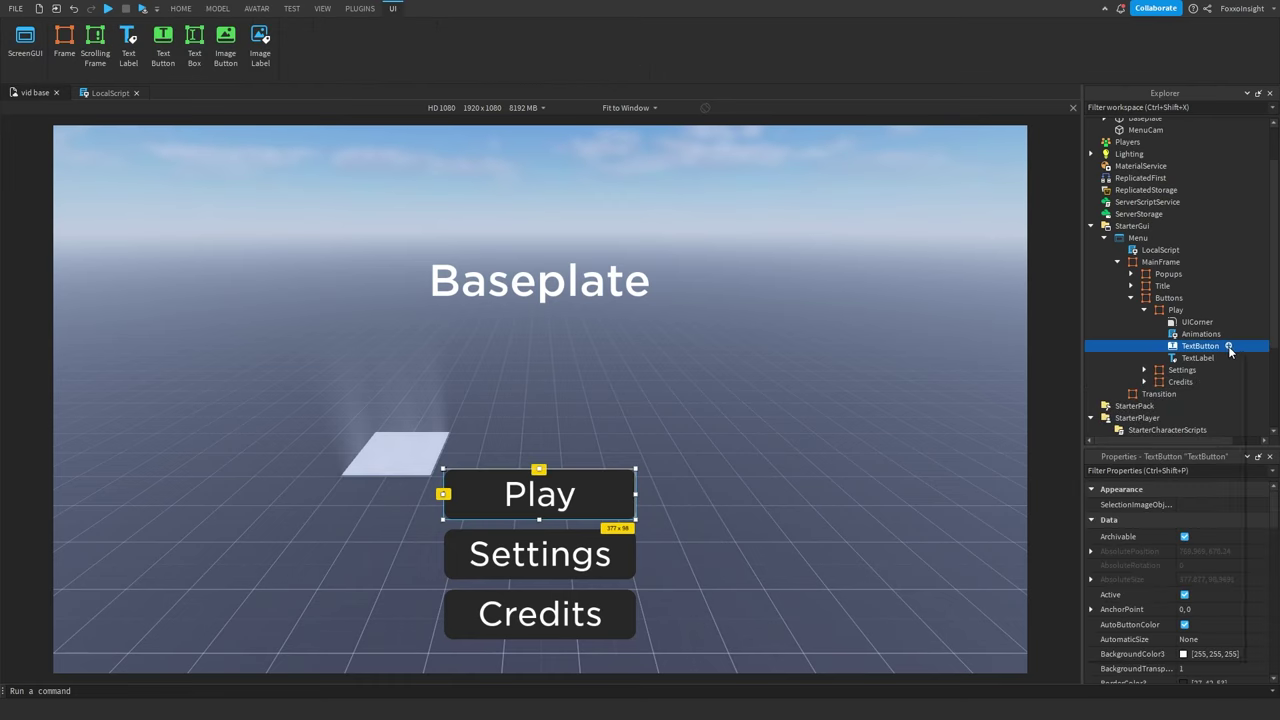
click(1134, 392)
Replace the default print line in the Play button's script with a script.Parent.MouseButton1Click:Connect(function() handler.
drag(300, 137, 44, 116)
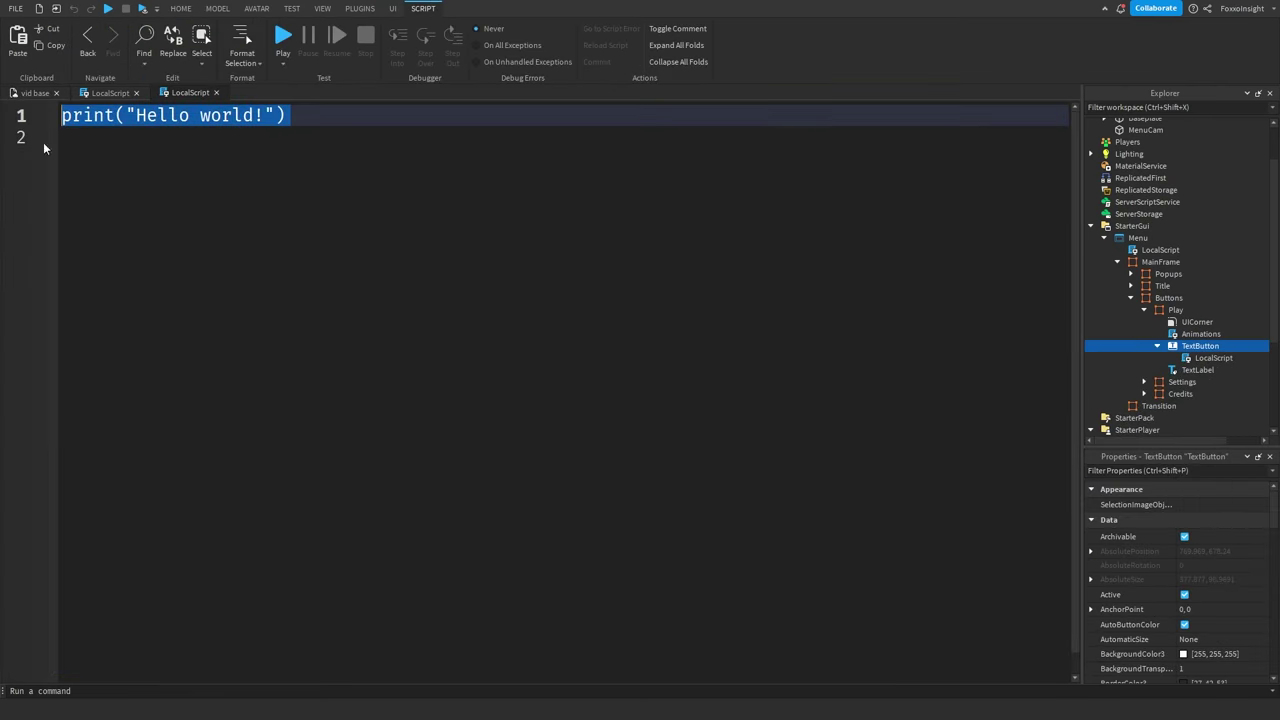
key(BackSpace)
text(script.)
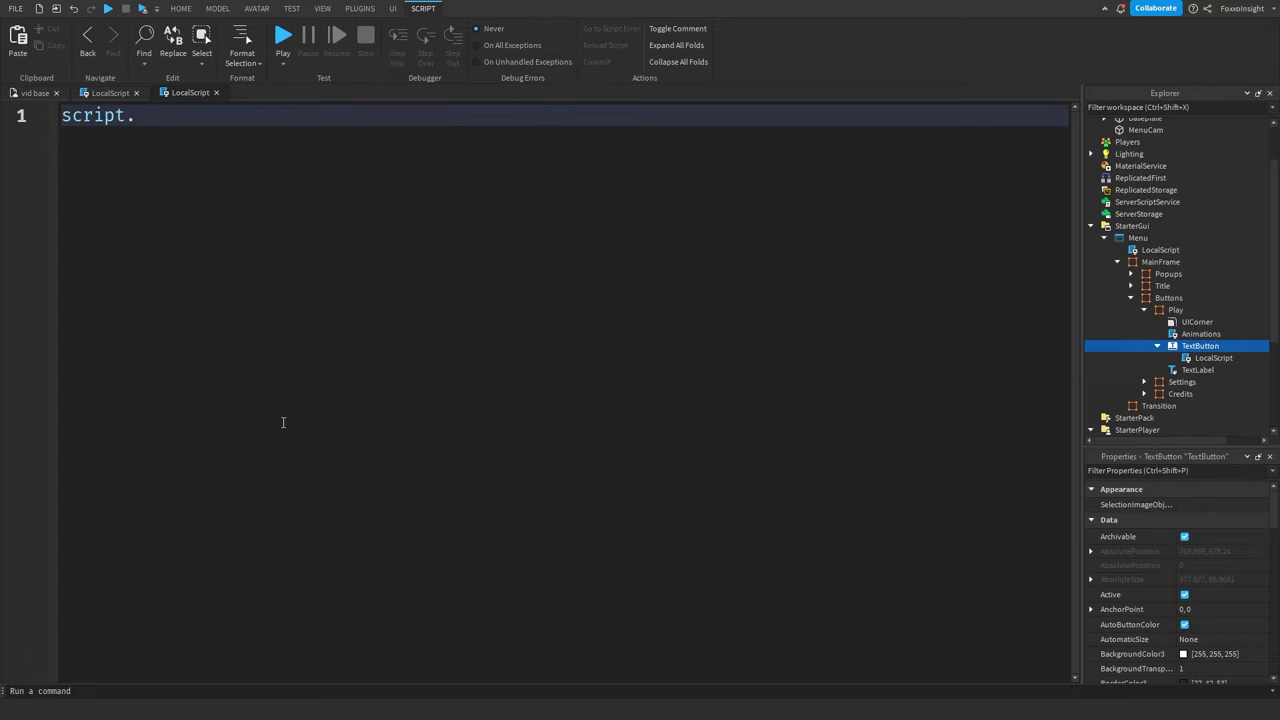
text(Parent.MouseButton1Click:Connect(function())
key(Return)
In the handler, tween script.Parent.Parent.Parent.Parent.Parent.Transition to UDim2.new(0.5,0,0.5,0) with "InOut", "Quad", 1, true.
text(script.)
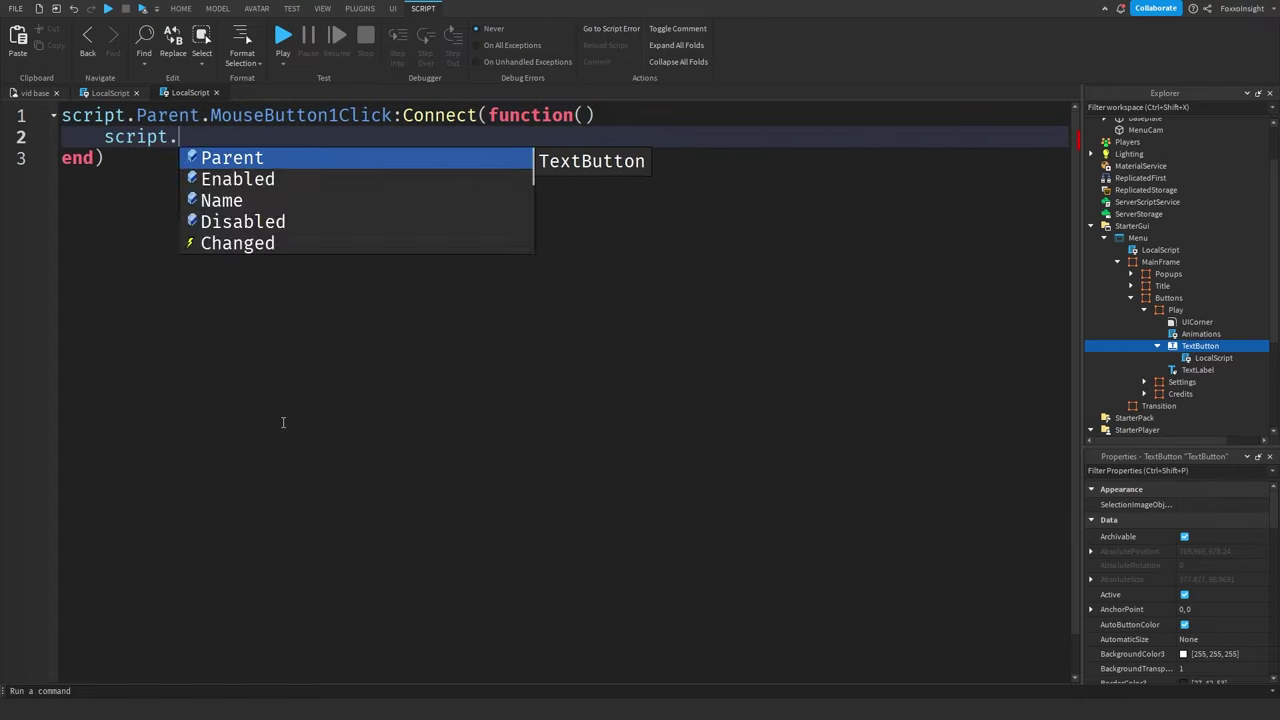
text(Parent.Parent.Parent.Parent.Parent.Transition:TweenPosition()
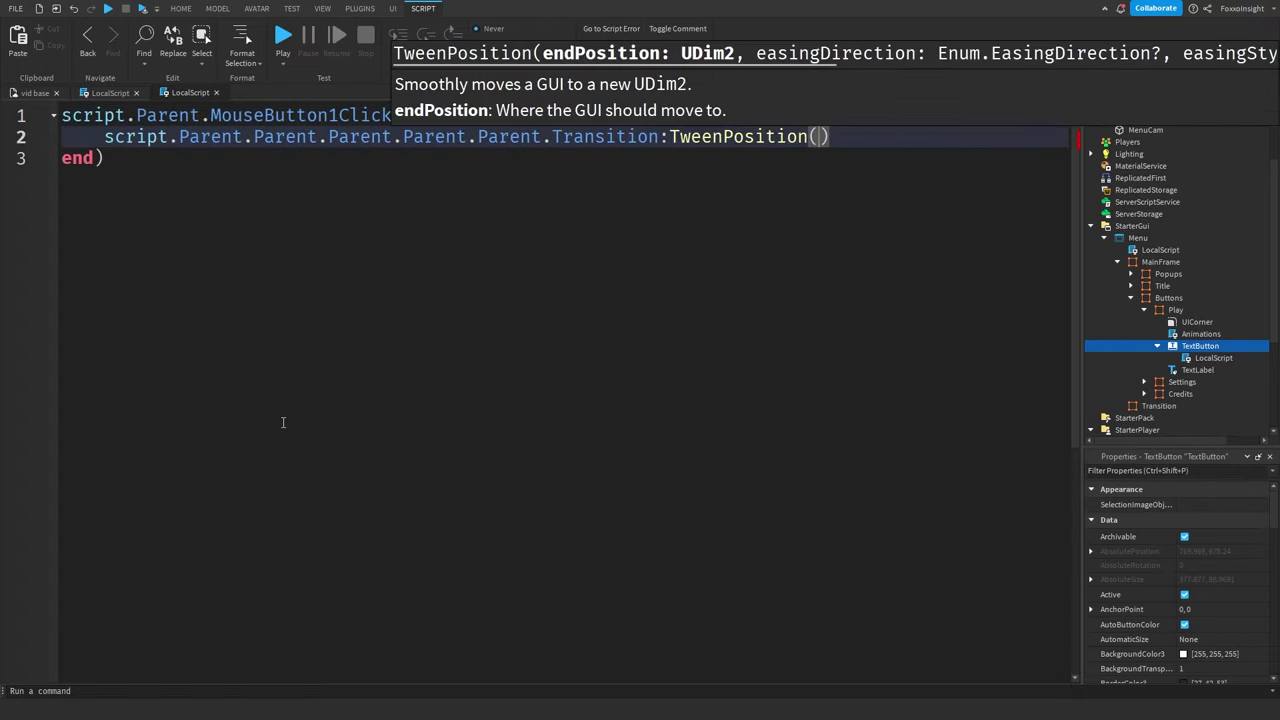
ctrl+scroll(283, 422, down, 3)
ctrl+scroll(283, 422, up, 2)
text(UDim2.new(0.5,)
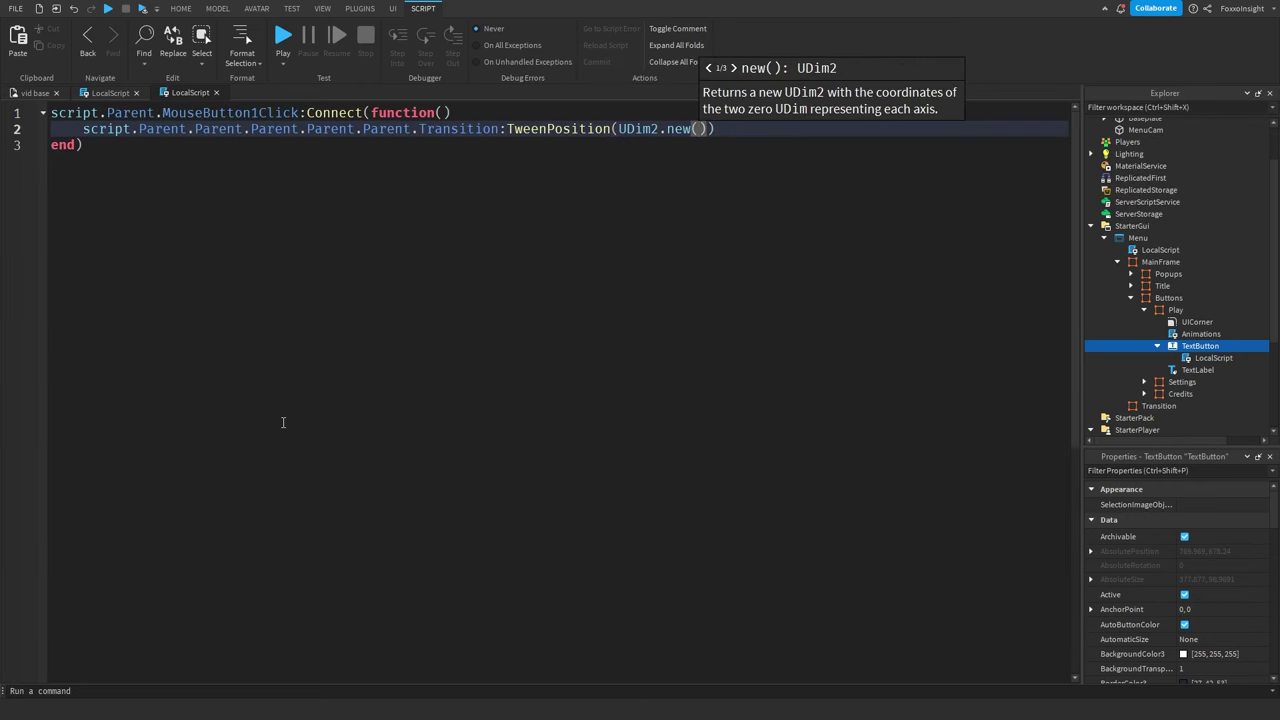
text(0,0.5,0), "InOut",)
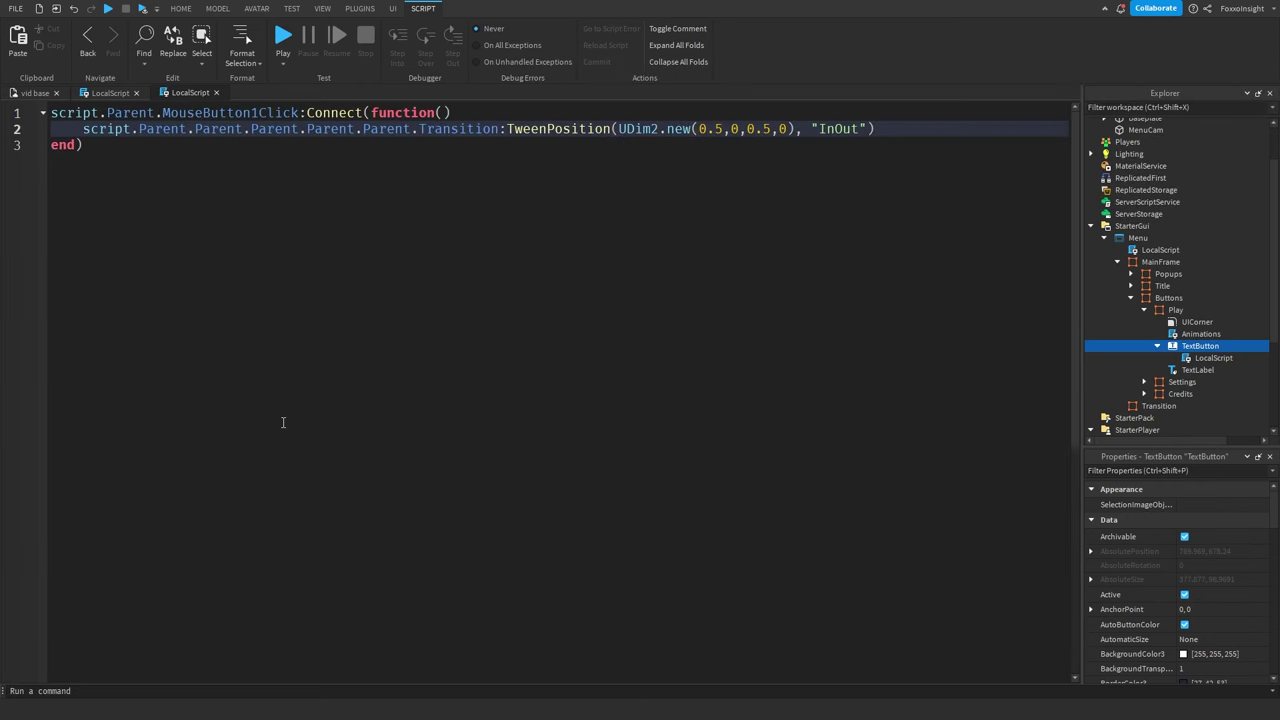
text("Quad", 1, )
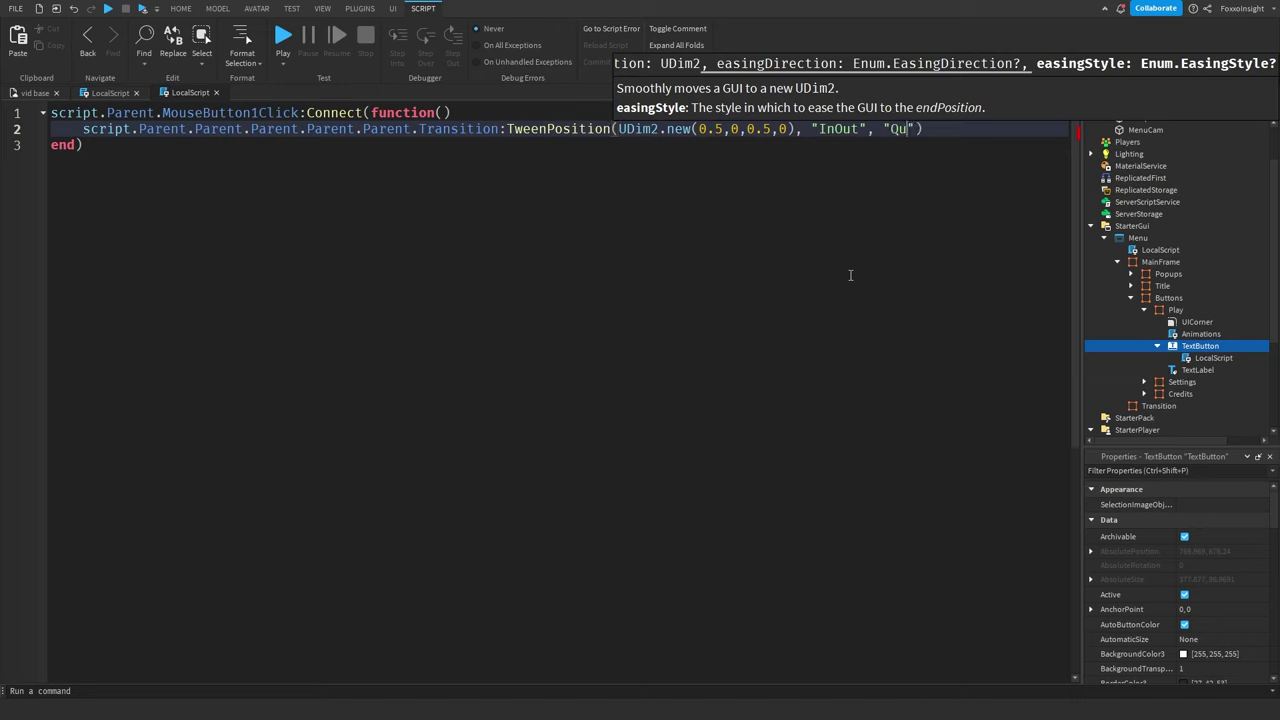
text(true)
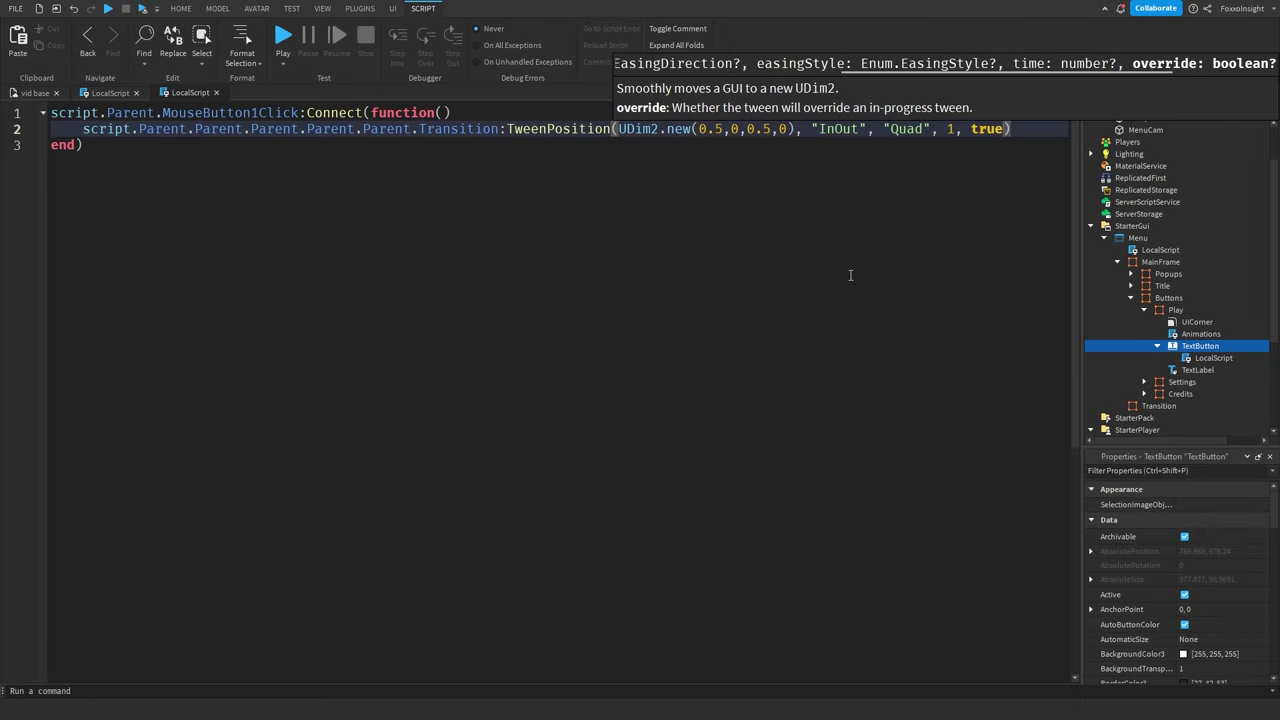
key(End)
key(Return)
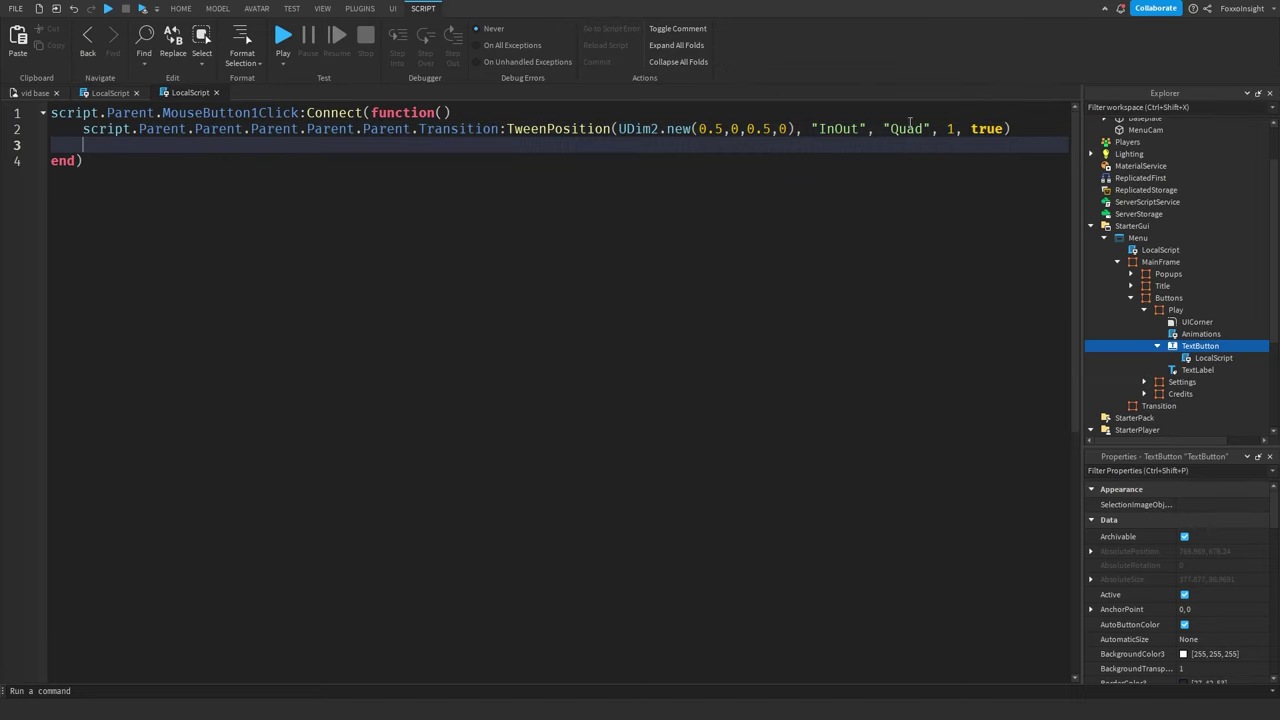
Copy the for loop that hides every TextButton from the Settings button's LocalScript to the start of the Play click handler.
click(1144, 382)
scroll(1160, 370, down, 3)
double_click(1198, 329)
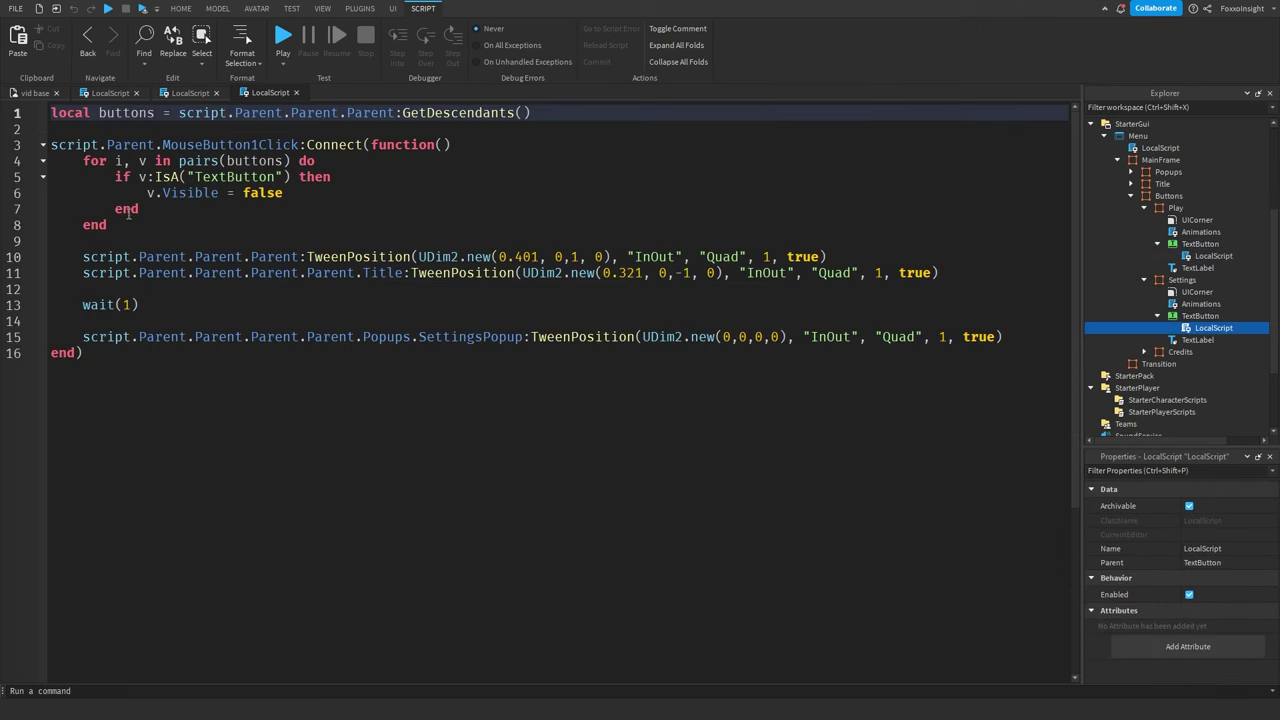
drag(107, 225, 83, 160)
key(ctrl+c)
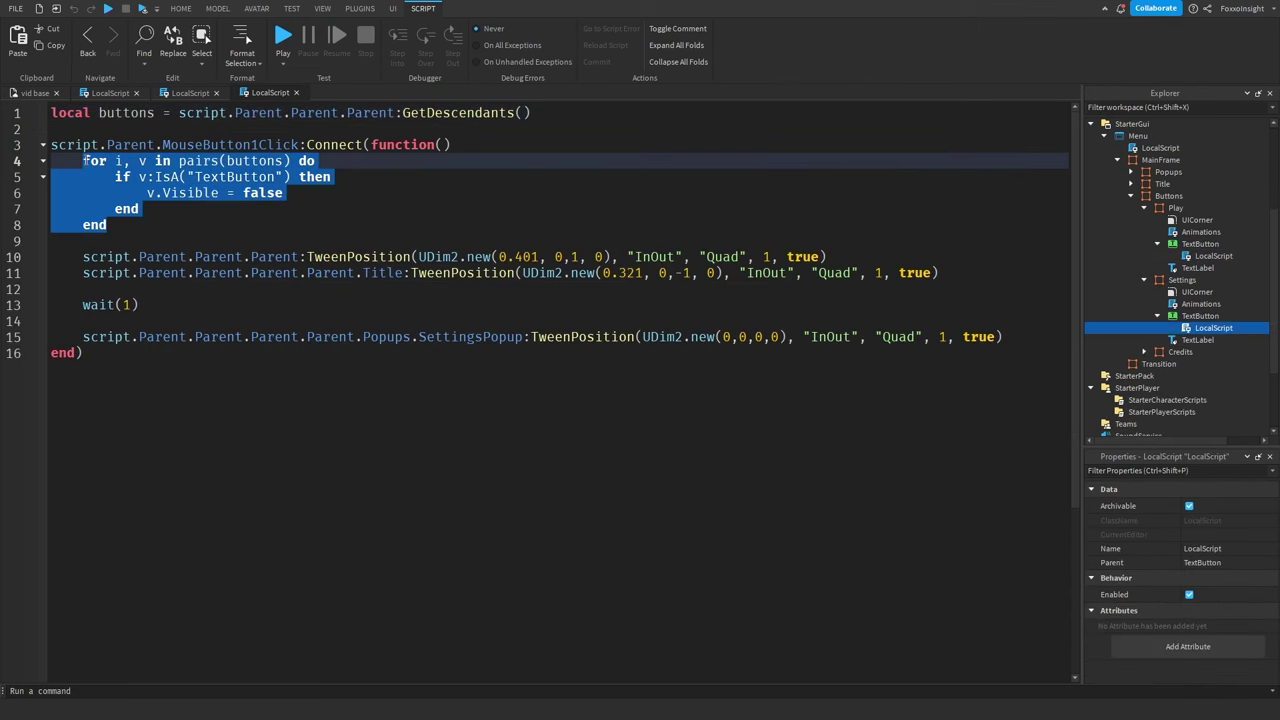
double_click(1152, 258)
click(463, 113)
key(Return)
key(Return)
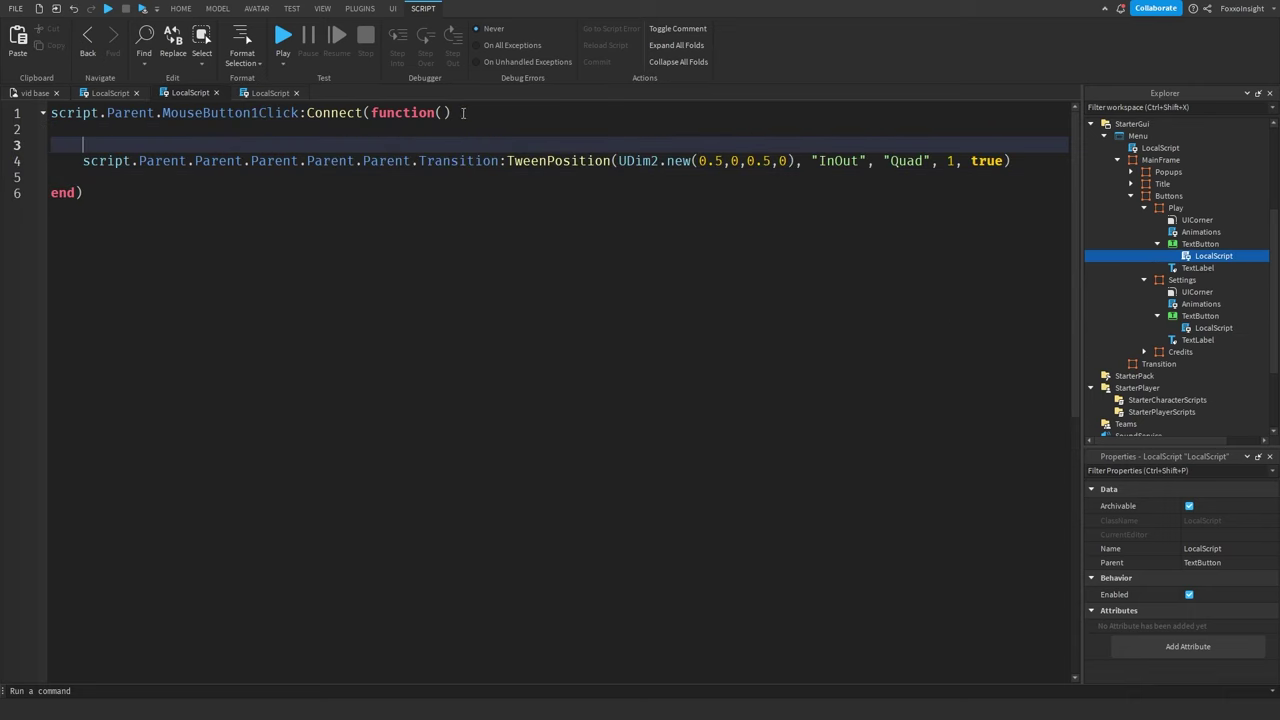
click(334, 125)
key(ctrl+v)
Copy the local buttons GetDescendants declaration from the Settings button's script to the first line of the Play script.
double_click(1192, 330)
drag(531, 113, 51, 113)
key(ctrl+c)
double_click(1195, 257)
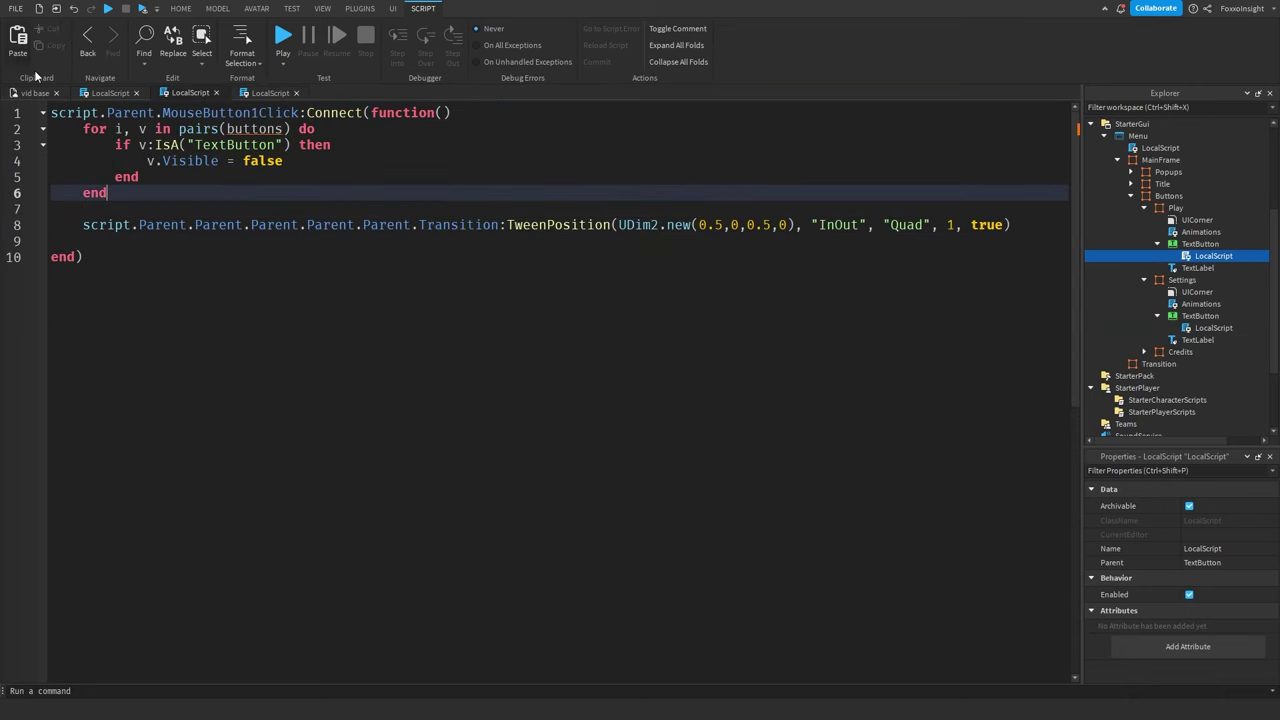
click(51, 113)
key(Return)
key(Return)
click(86, 114)
key(ctrl+v)
Copy the two TweenPosition lines that move the buttons and Title from the Settings script to above the Transition tween in the Play script.
double_click(1206, 330)
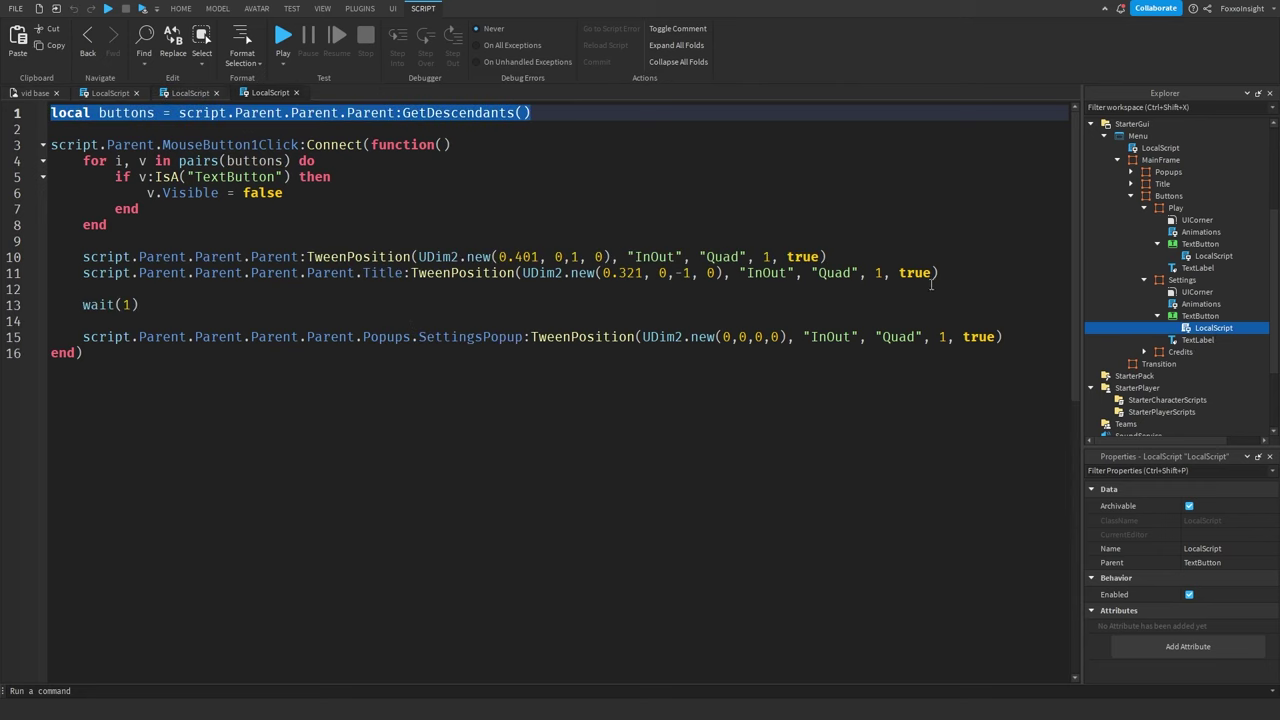
drag(938, 275, 83, 256)
key(ctrl+c)
double_click(1206, 256)
click(1015, 270)
click(1014, 258)
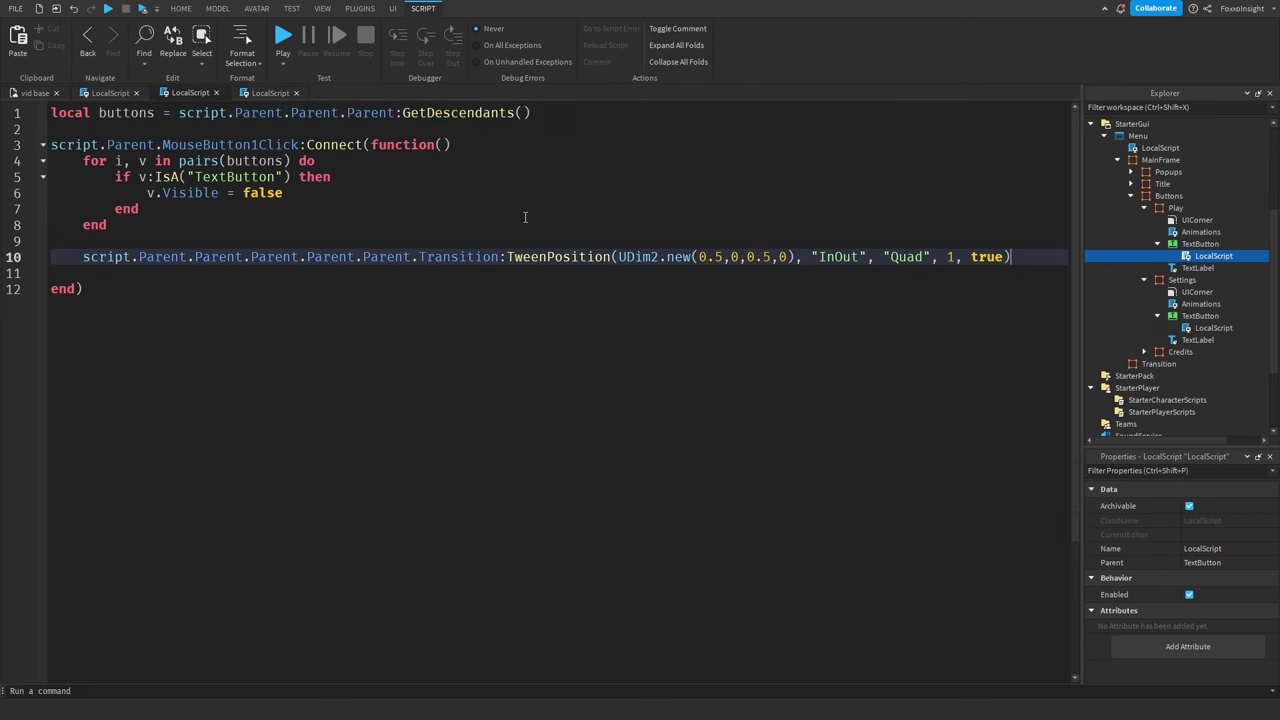
key(Home)
key(Return)
key(Return)
key(Up)
key(Up)
key(ctrl+v)
Add a wait(1) line before and another after the Transition tween in the Play click handler.
key(Return)
key(Return)
text(wait(1))
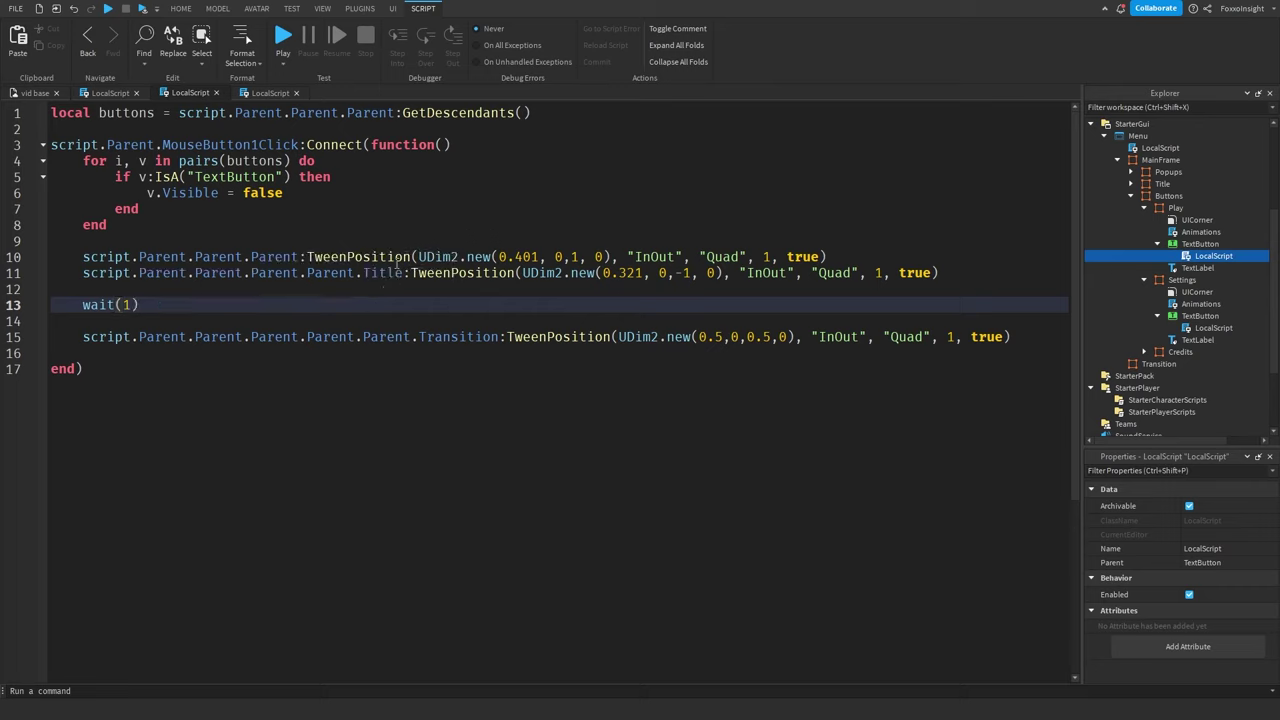
click(1016, 340)
key(Return)
key(Return)
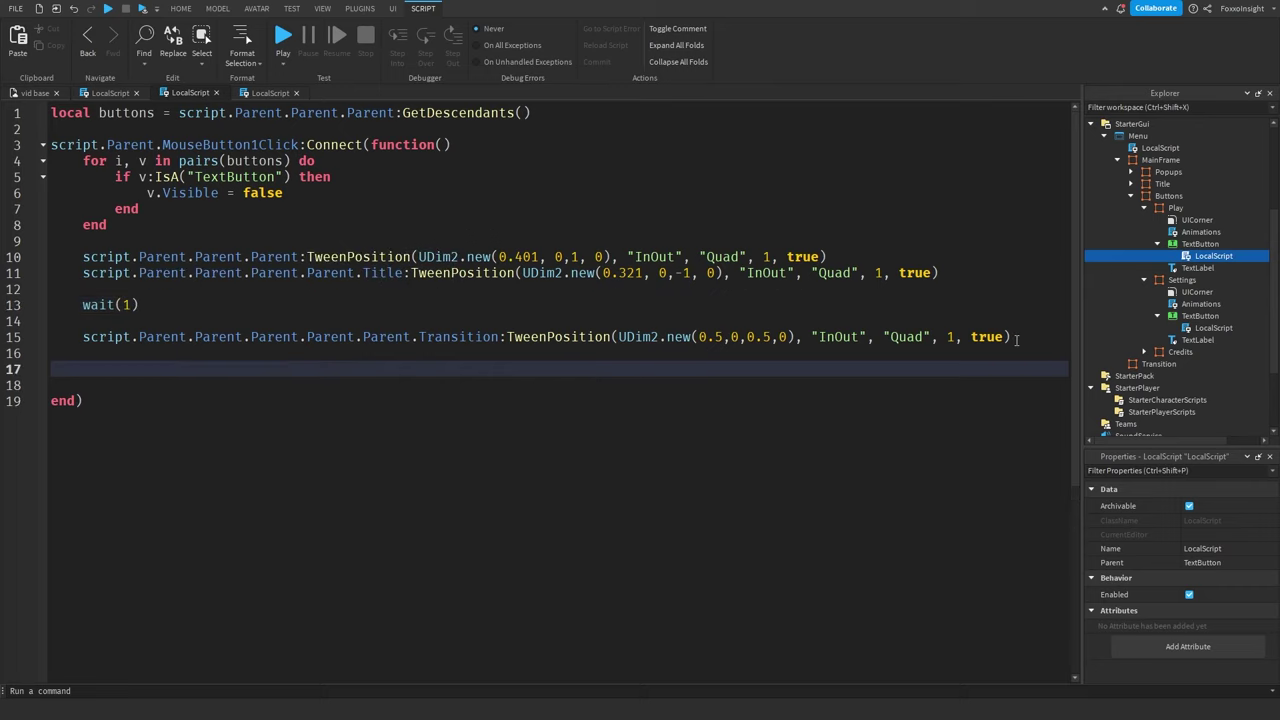
text(wait(1))
key(Return)
key(Return)
Duplicate the Transition tween below the second wait and set its target to UDim2.new(-0.5,0,0.5,0).
drag(1012, 338, 81, 341)
key(ctrl+c)
click(90, 400)
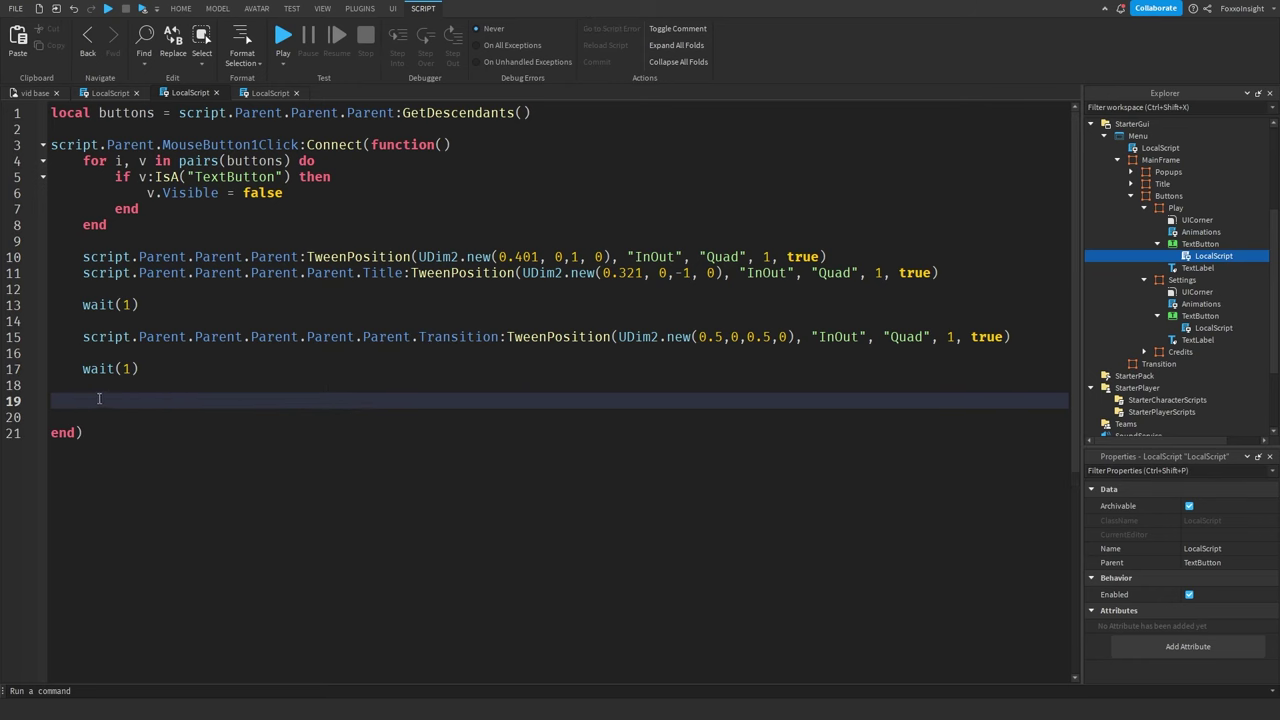
key(ctrl+v)
click(695, 400)
text(-)
Below the last tween, add workspace.CurrentCamera.CameraType = Enum.CameraType.Custom.
click(1055, 400)
key(Return)
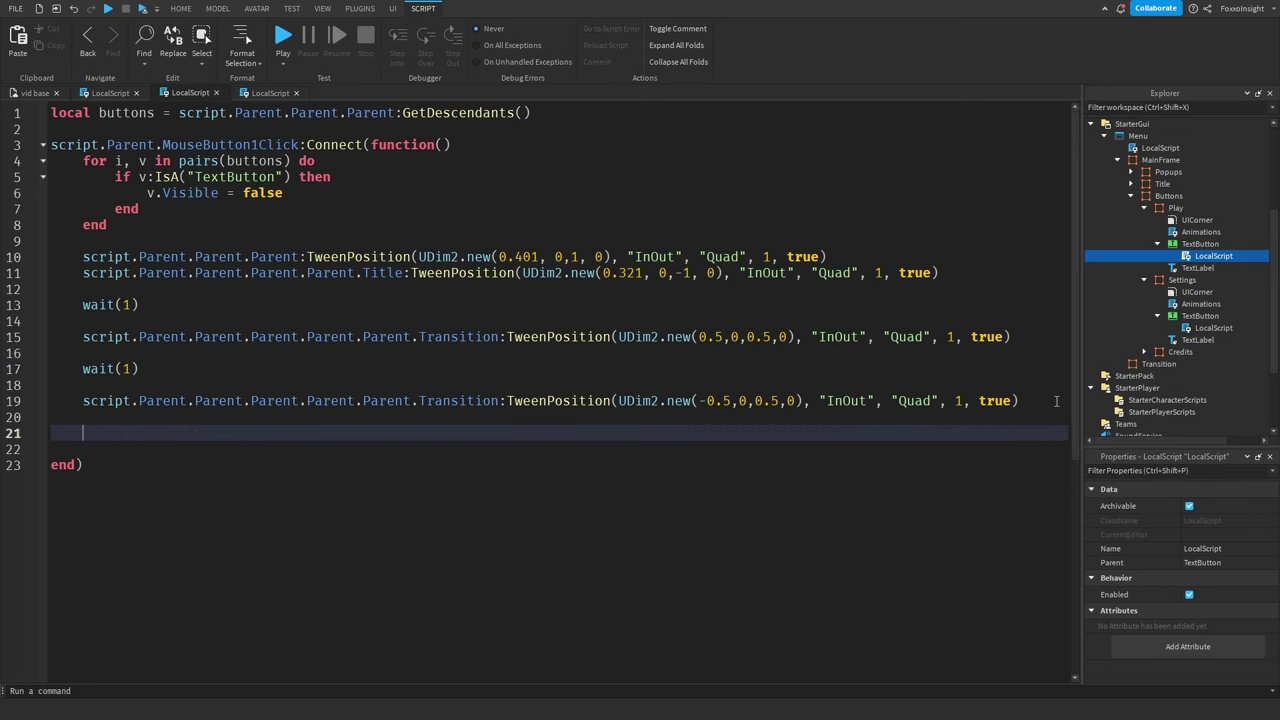
text(workspace.CurrentCamera.CameraType = Enum.CameraType.Custom)
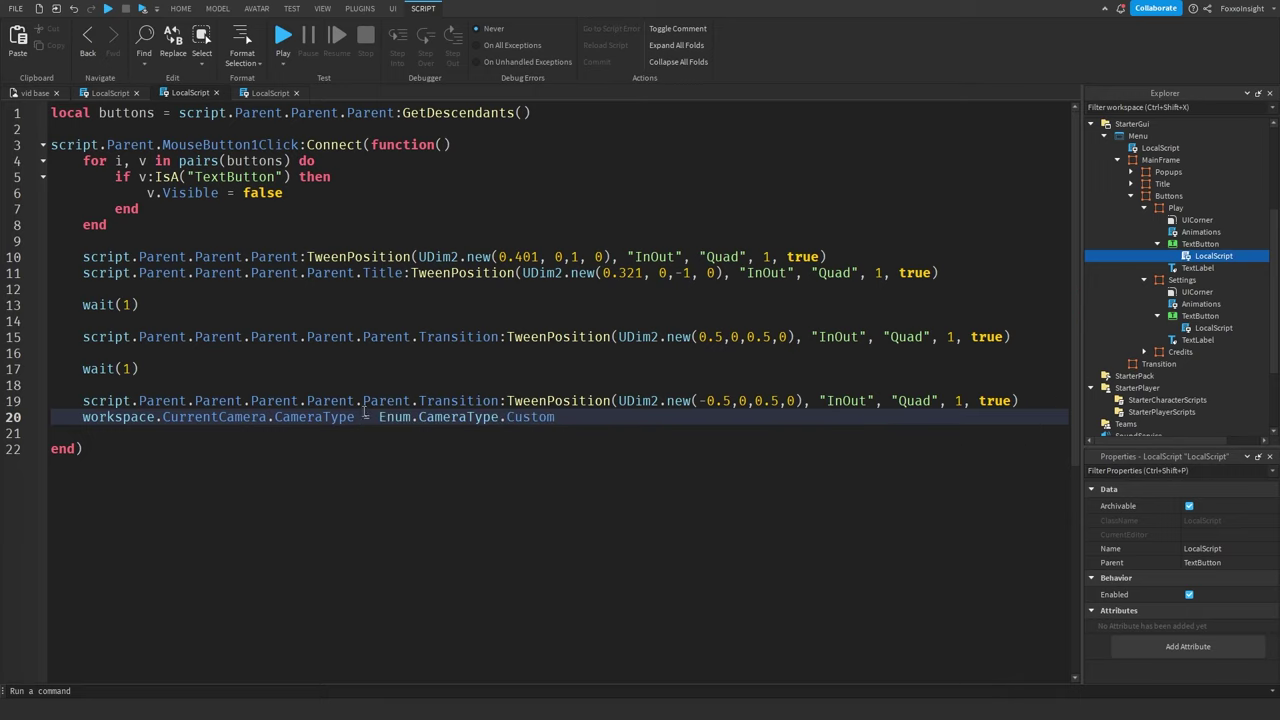
Close the three open LocalScript editors and return to the vid base viewport.
click(136, 93)
click(136, 93)
click(136, 93)
click(293, 310)
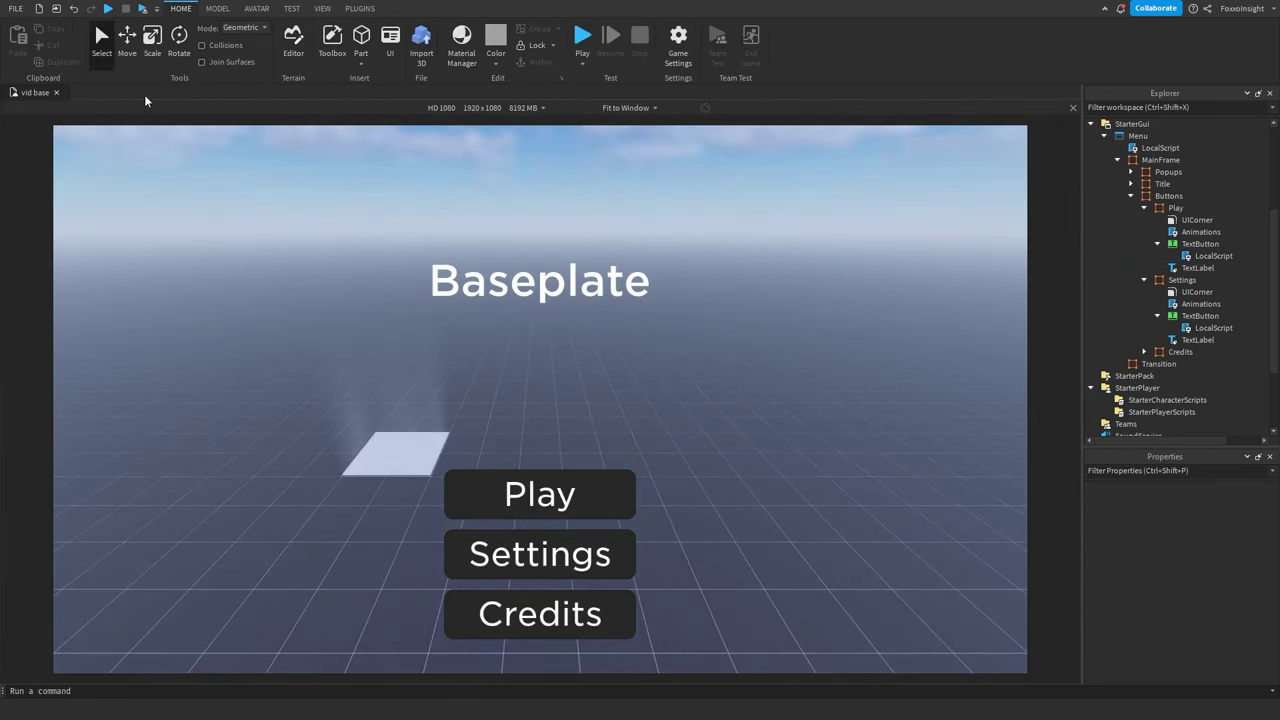
Start a playtest and test the Settings popup by toggling Shadows off and on and going back to the main menu.
click(108, 8)
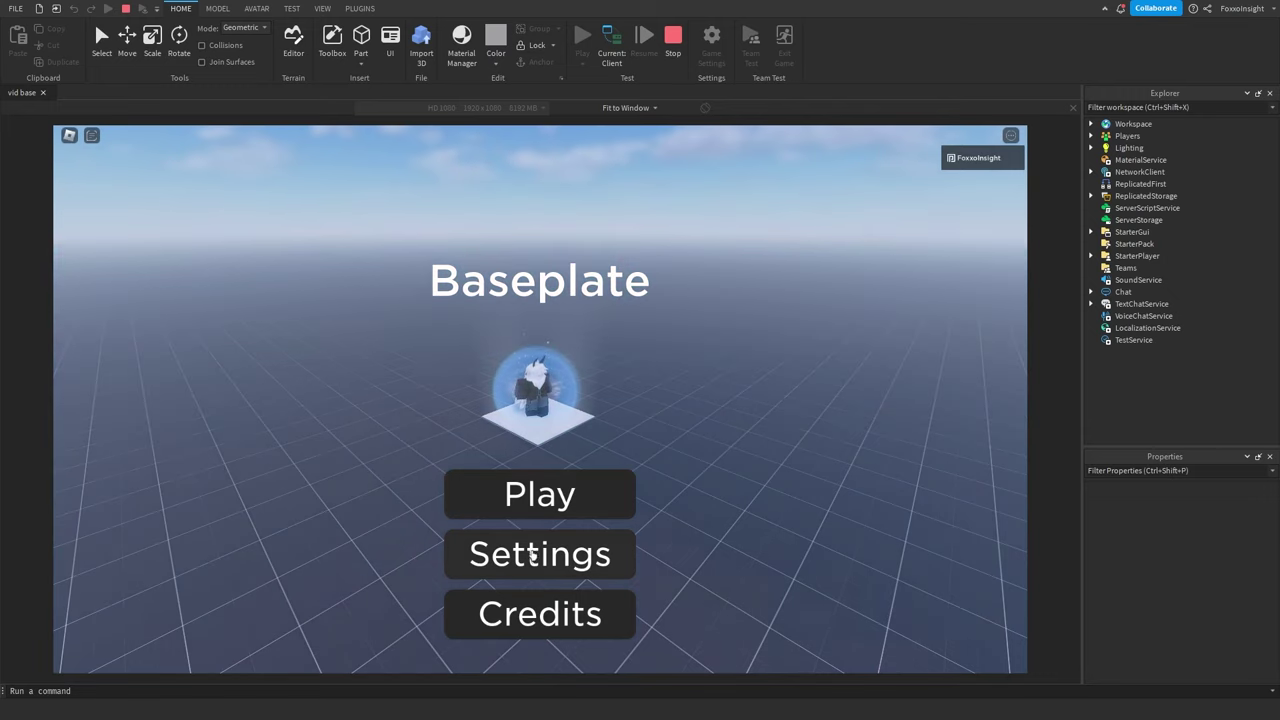
click(517, 508)
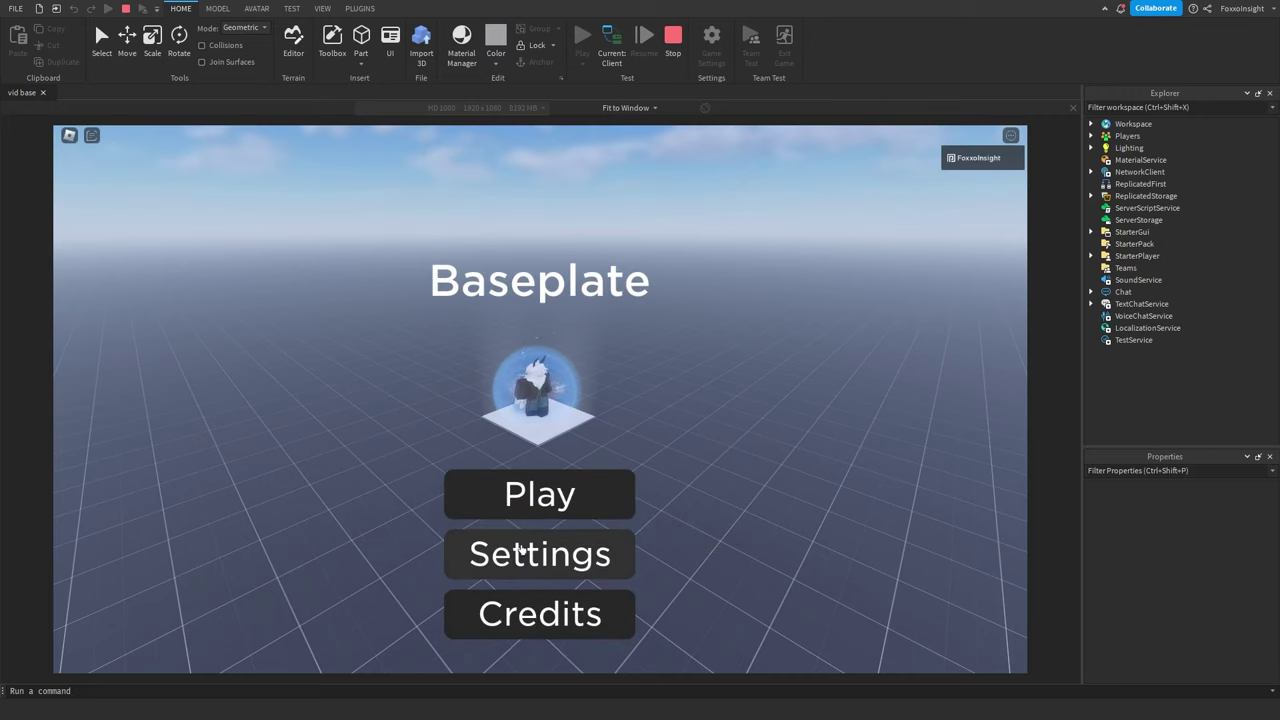
click(521, 547)
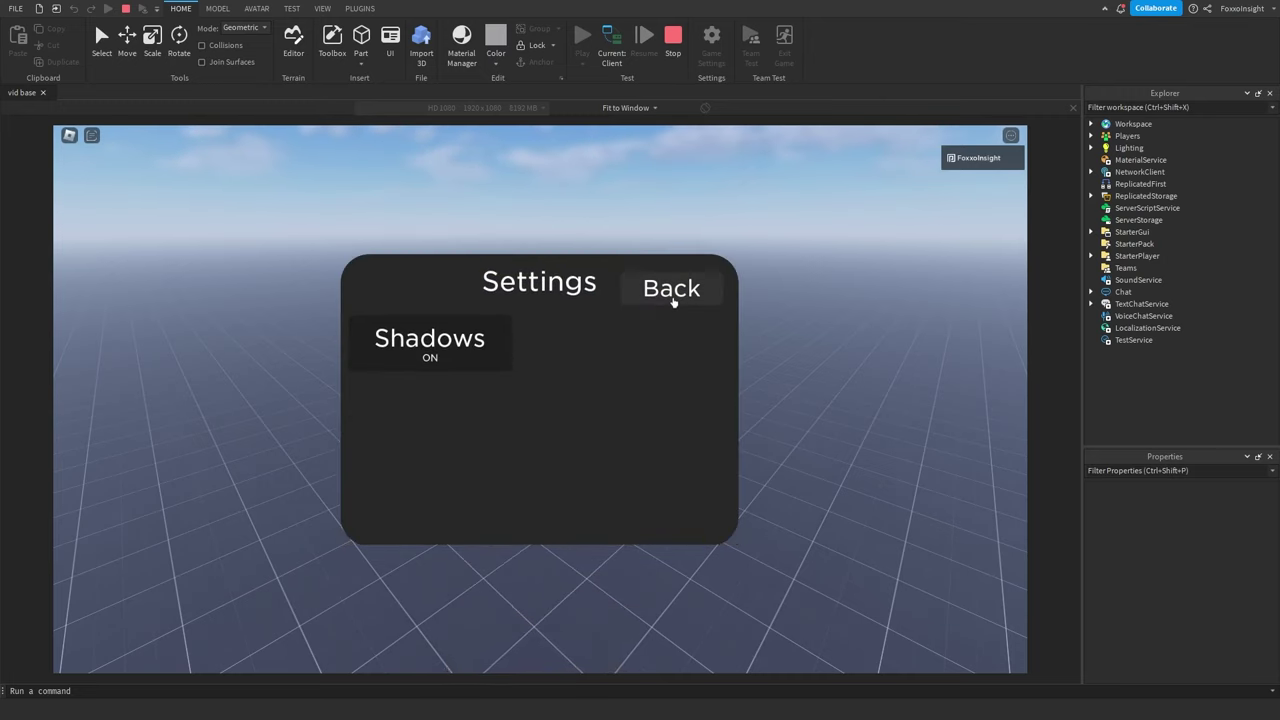
click(423, 348)
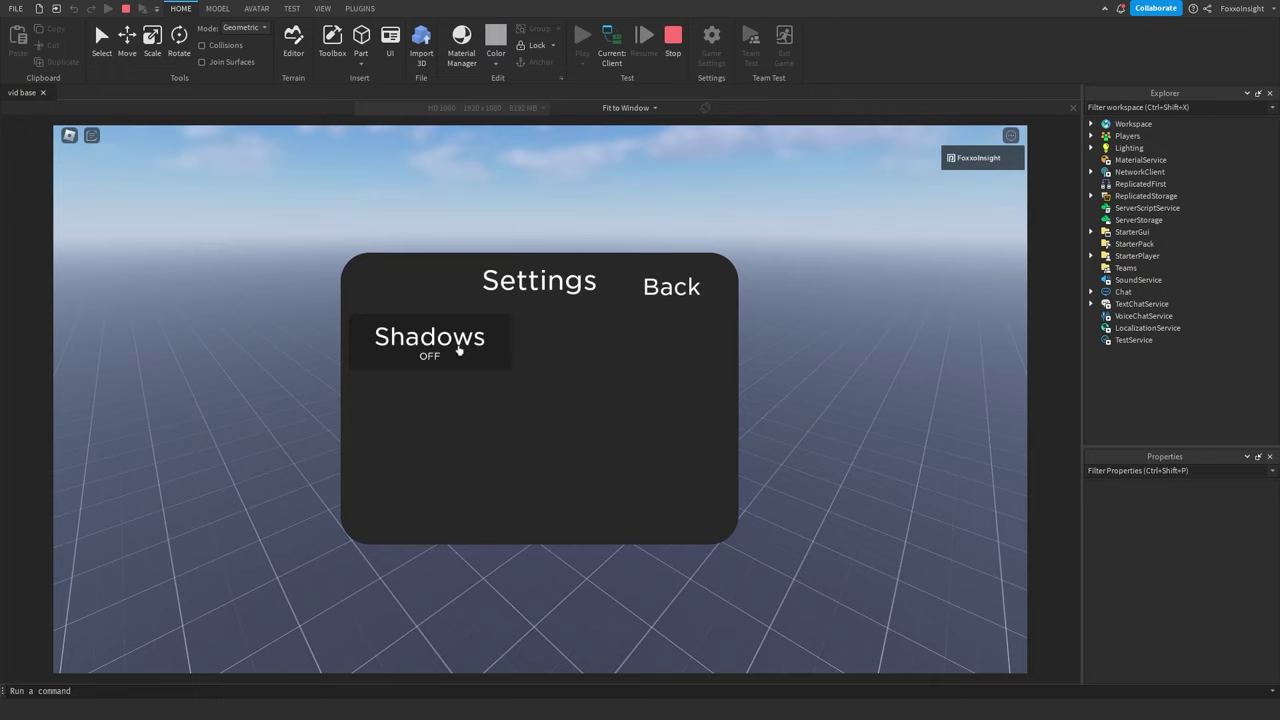
click(458, 349)
click(675, 291)
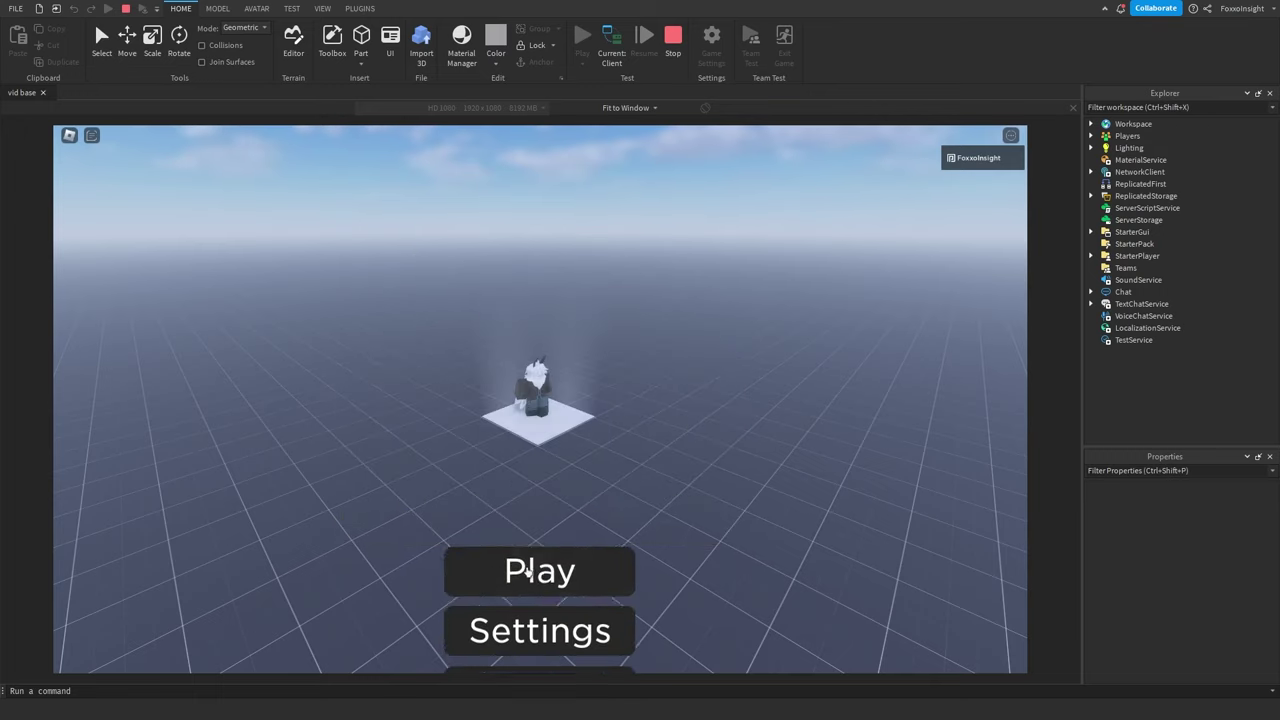
Test the menu's Play option, look around, walk and jump with the character, and stop the playtest.
click(526, 492)
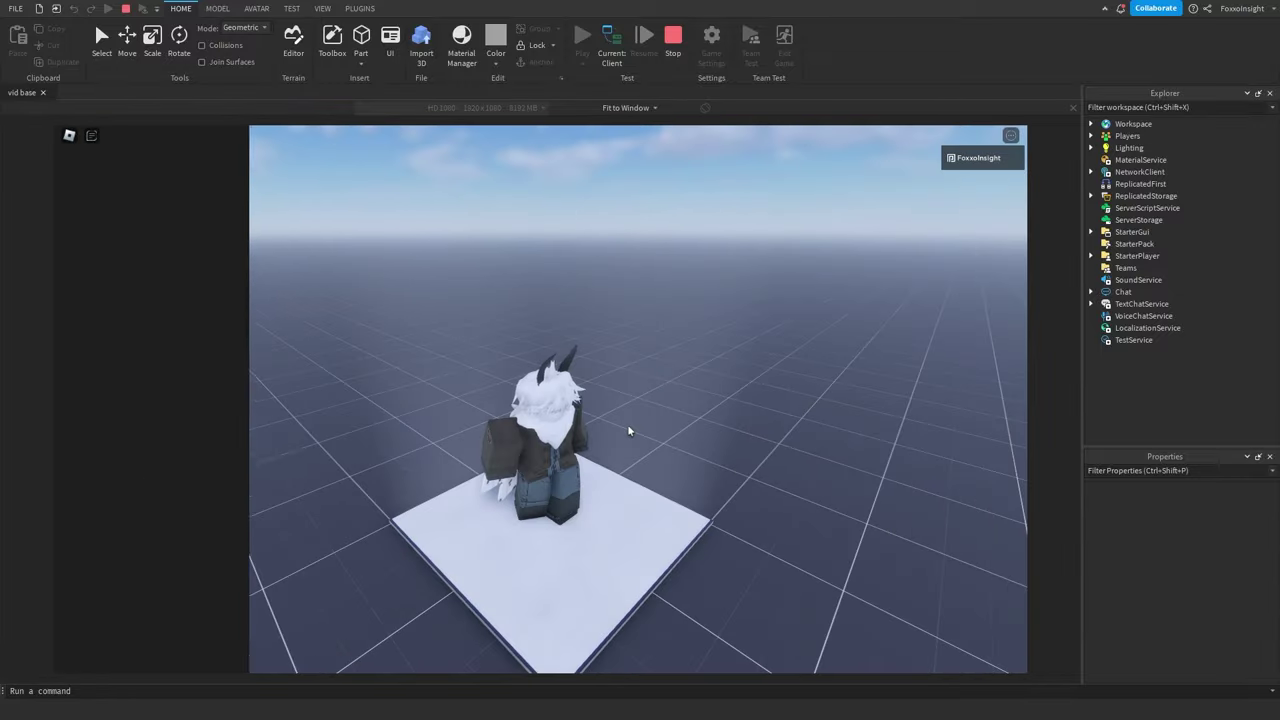
right_drag(628, 430, 628, 430)
key(s)
key(space)
key(w)
right_drag(355, 308, 355, 308)
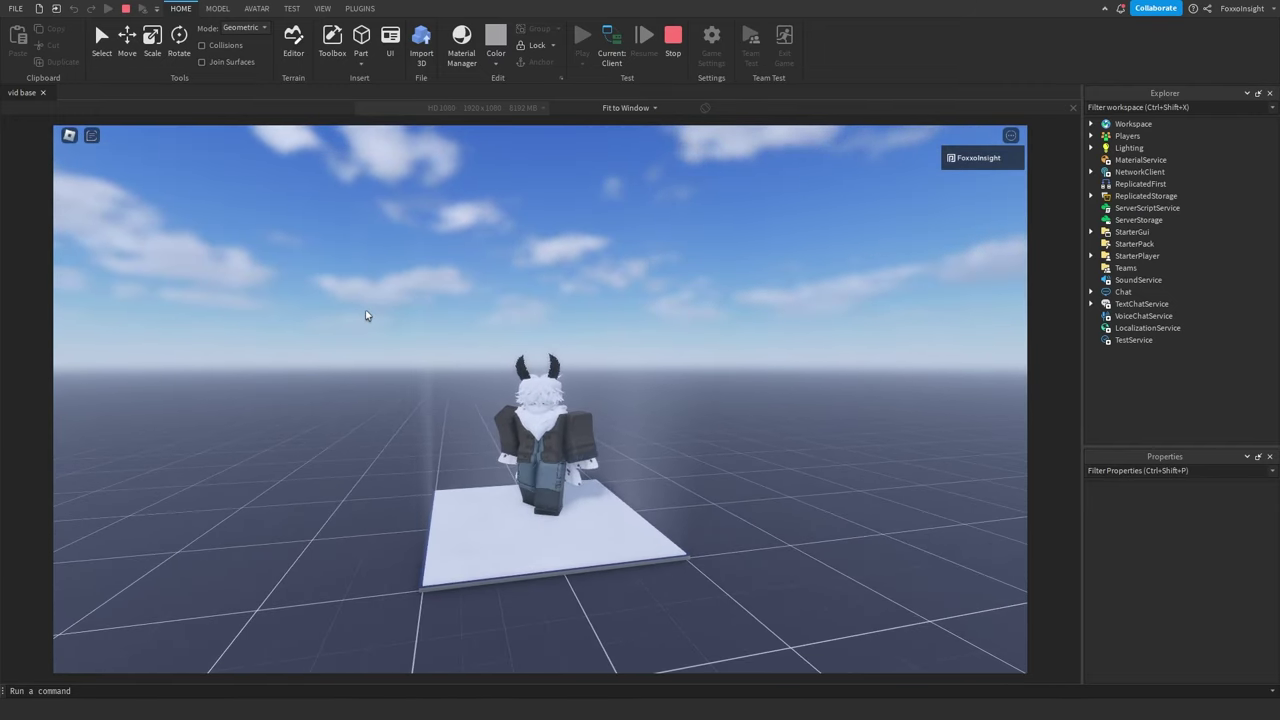
click(672, 55)
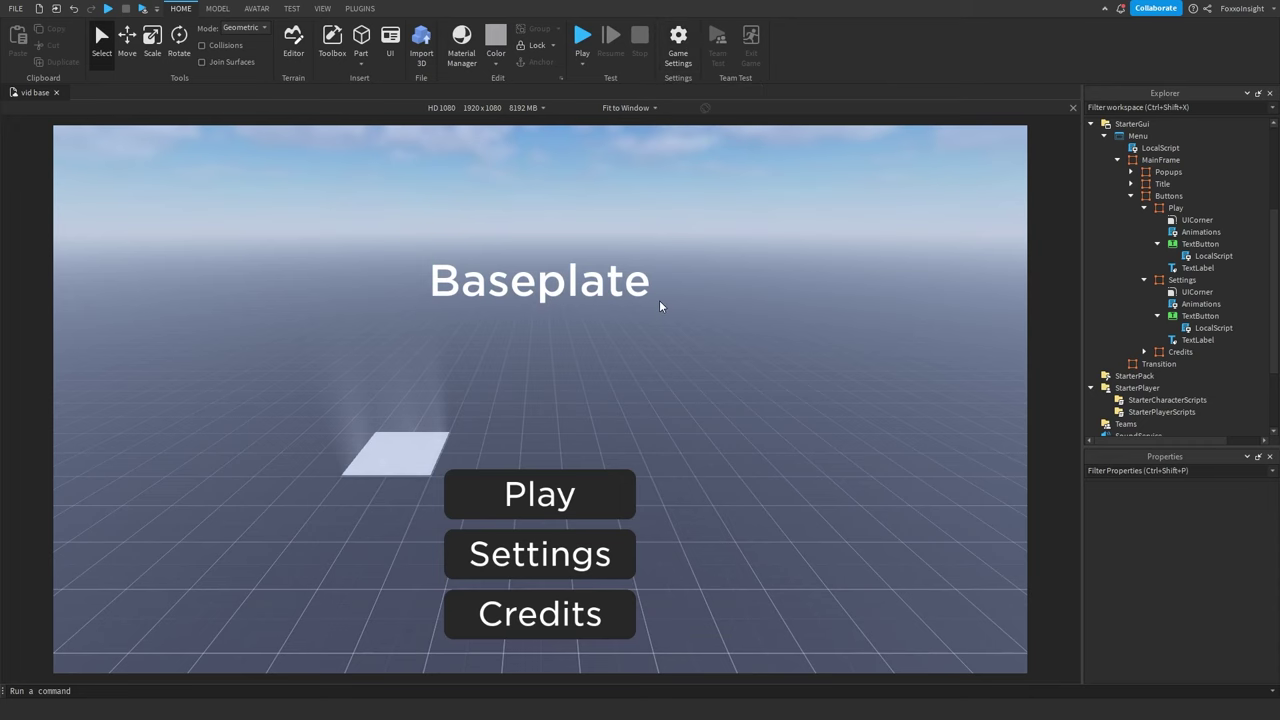
Show the Output window and highlight the logged message text in it.
scroll(660, 302, up, 2)
scroll(662, 301, up, 2)
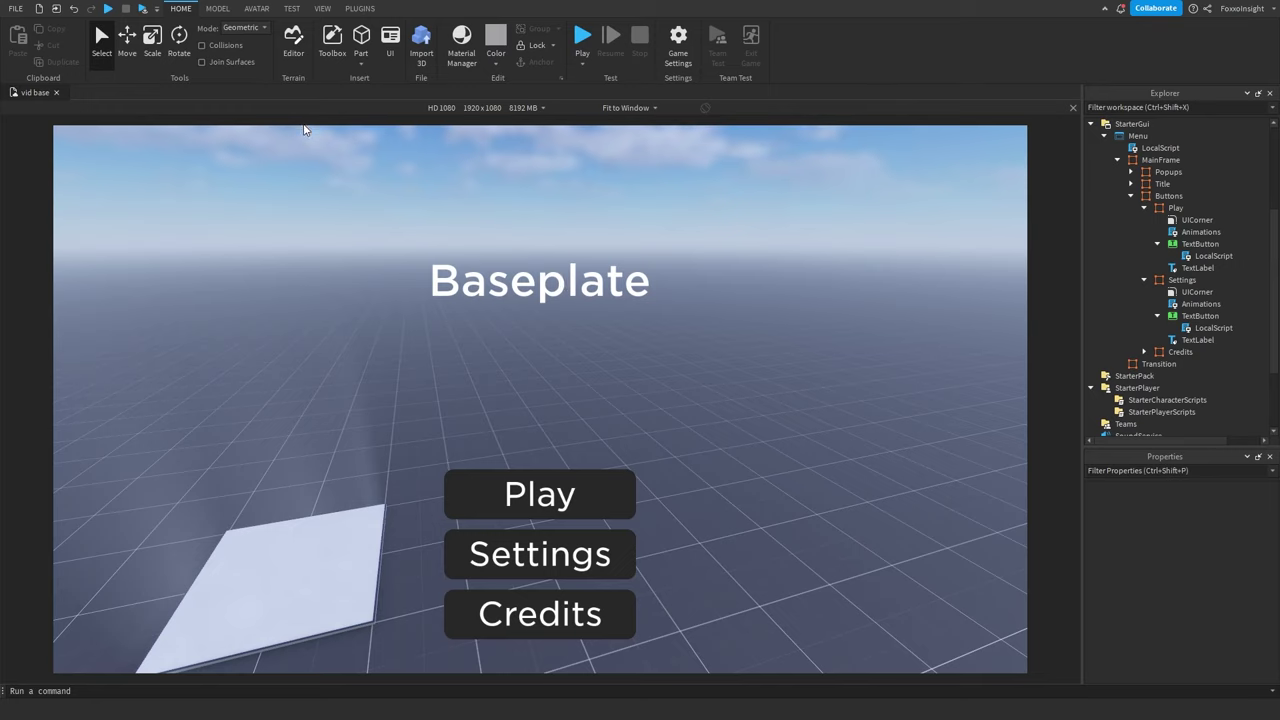
click(318, 9)
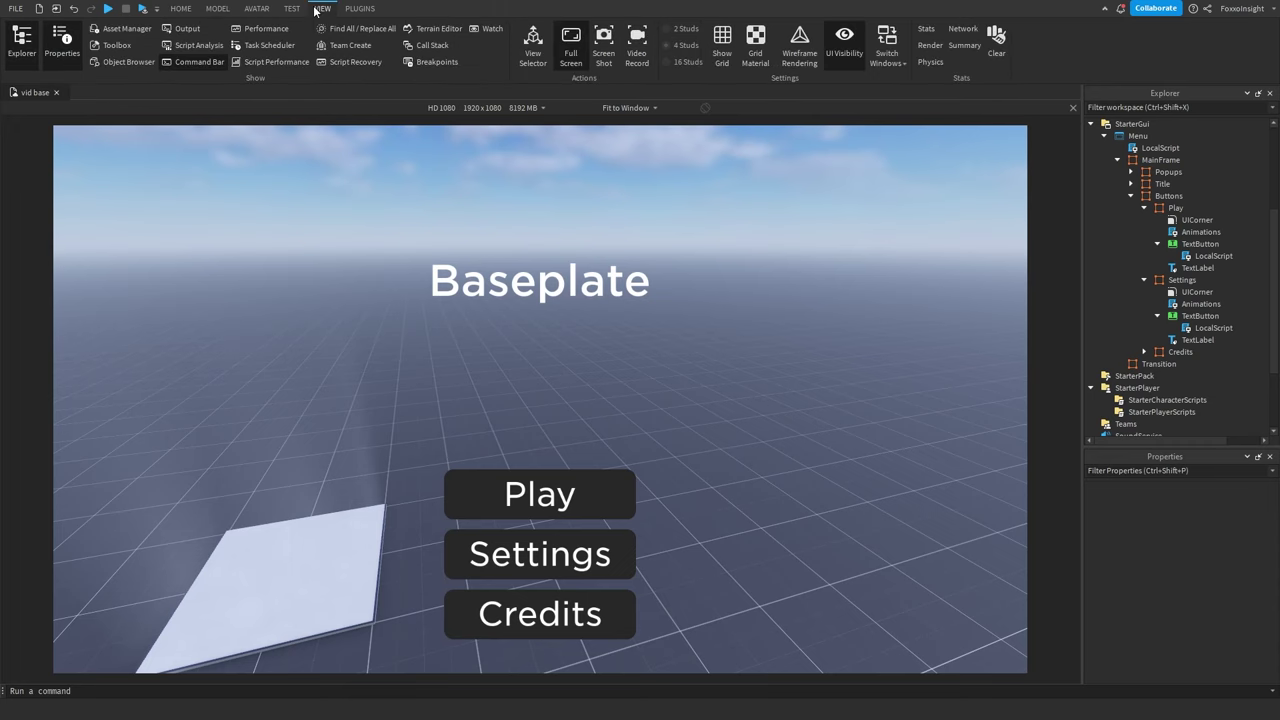
click(186, 28)
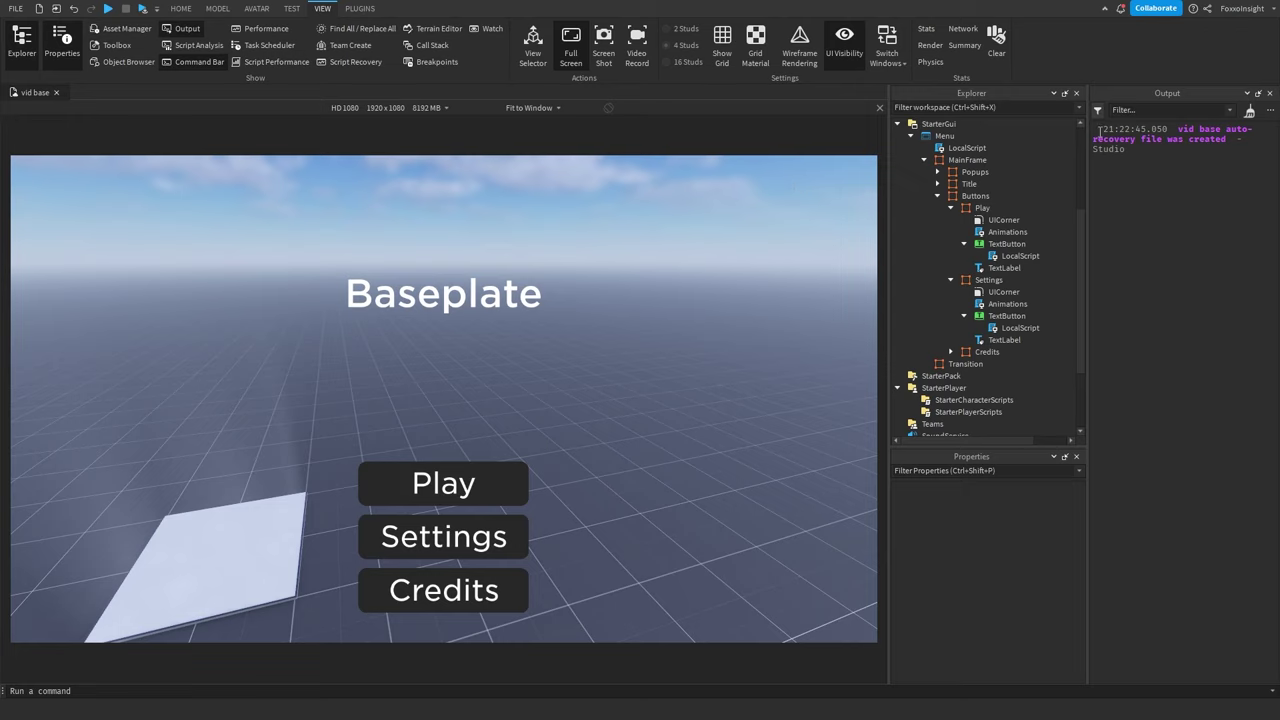
drag(1097, 126, 1202, 165)
click(1186, 198)
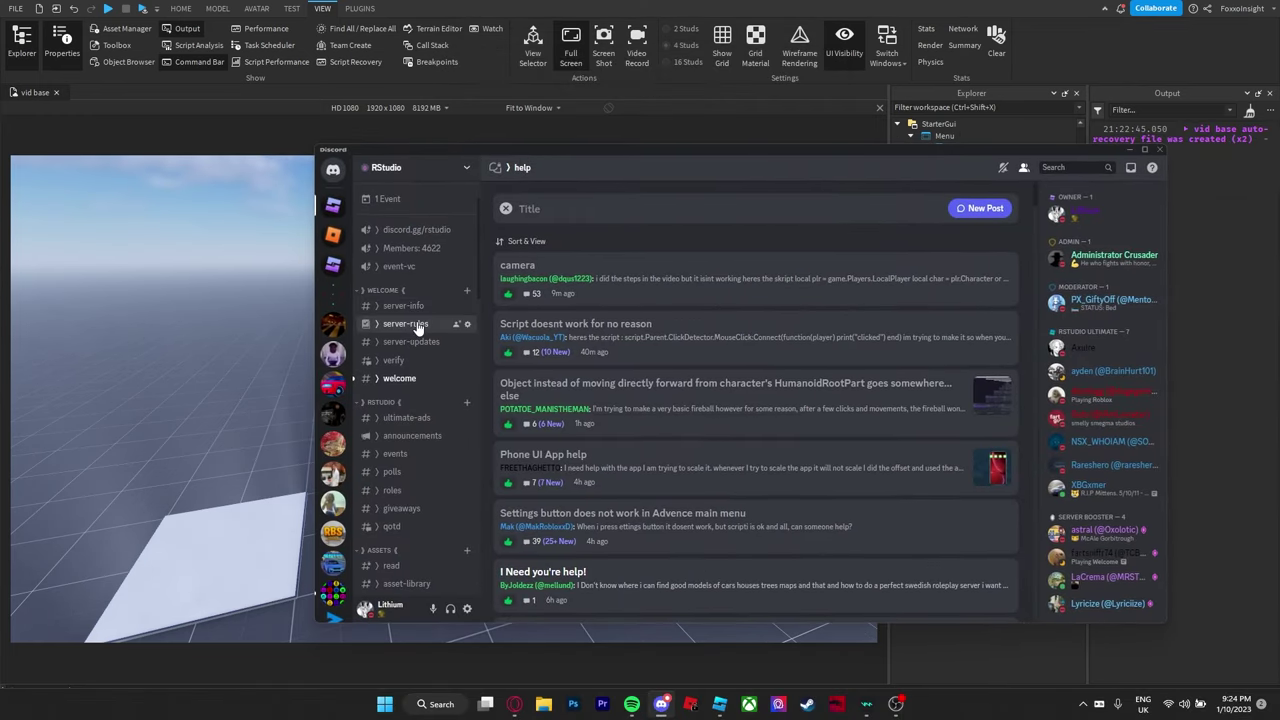
In Discord's RStudio server, view the verify channel and open the help forum.
click(410, 362)
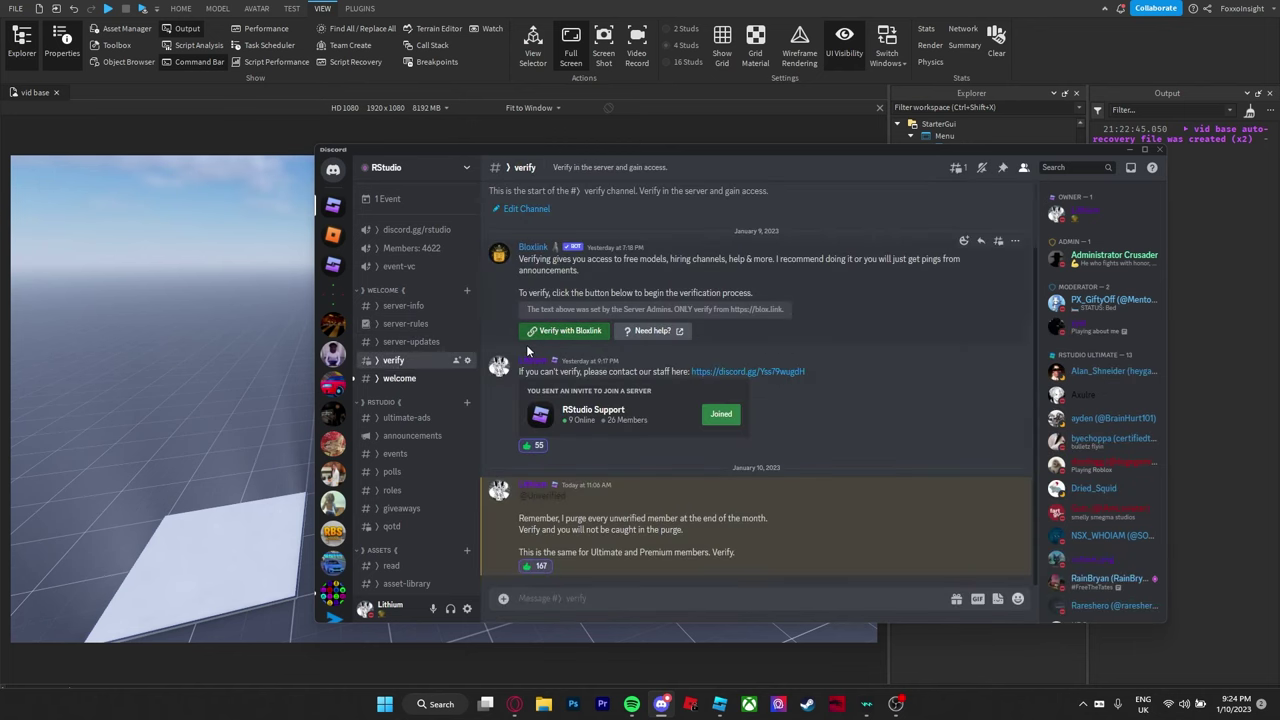
scroll(420, 397, down, 5)
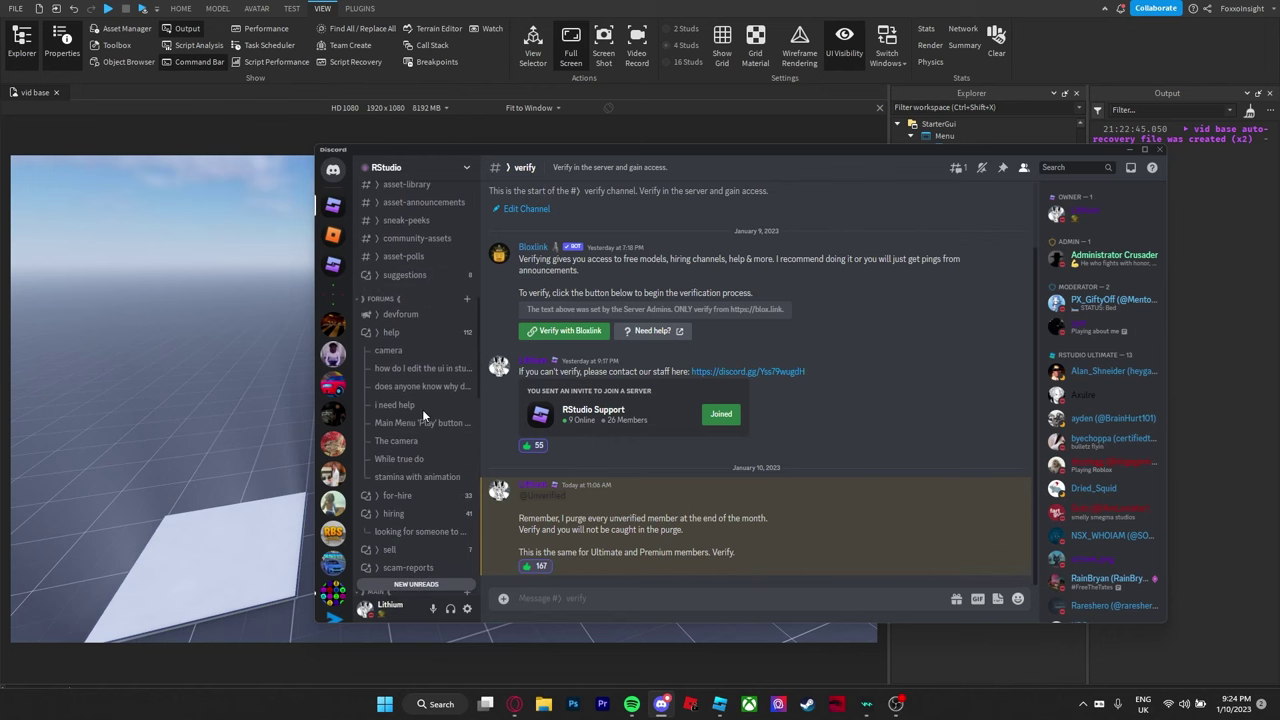
click(405, 332)
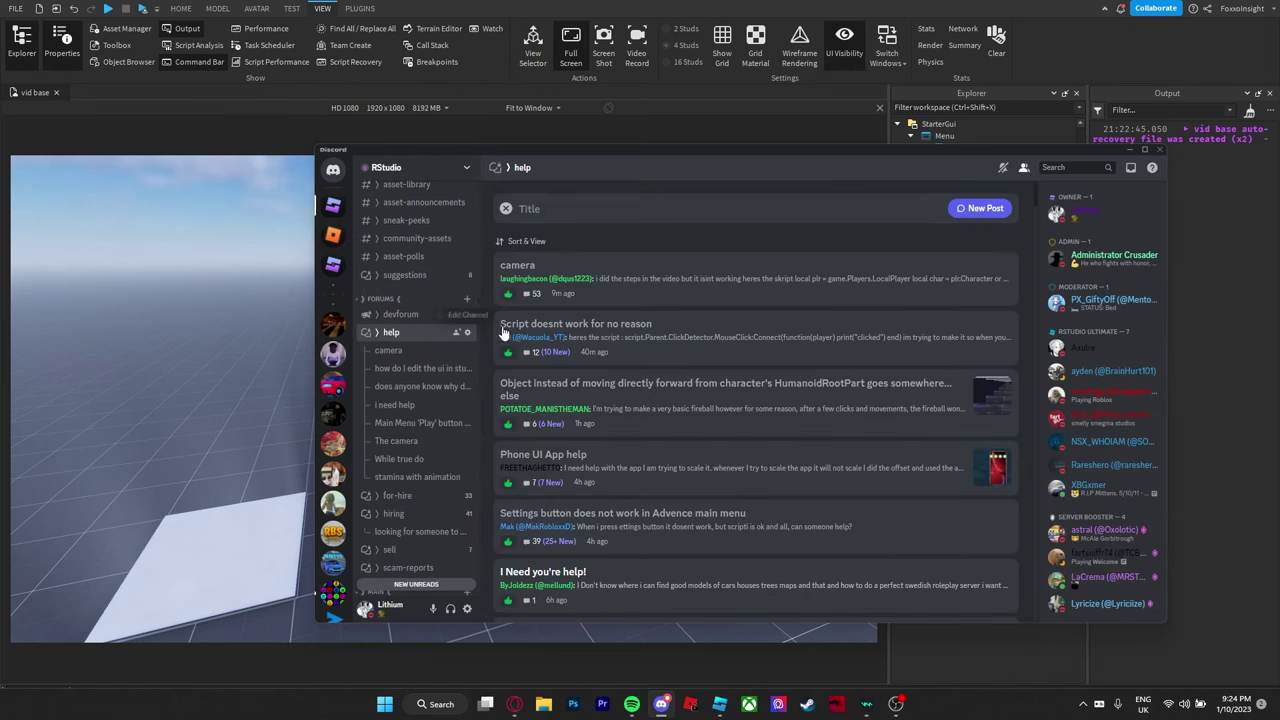
Create a help forum post titled "I have an error" with the message "Please help!".
click(985, 209)
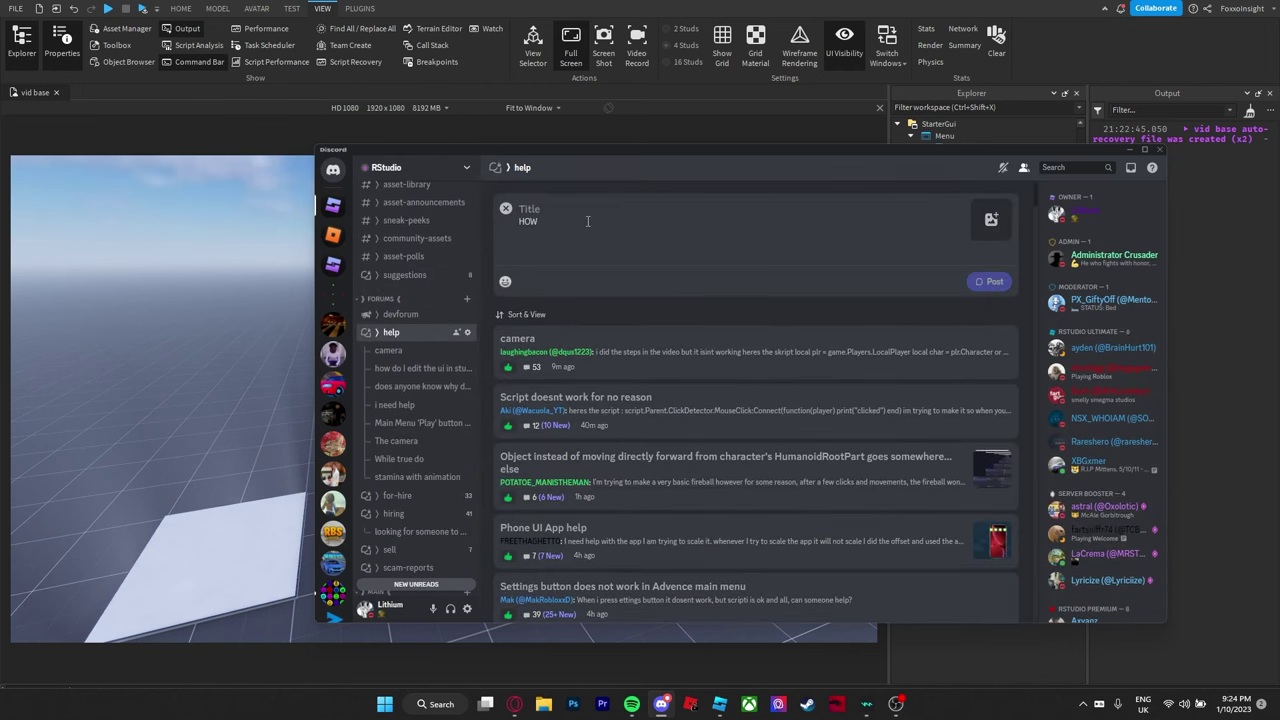
key(ctrl+a)
key(BackSpace)
click(551, 208)
text(I have an error)
text(Please)
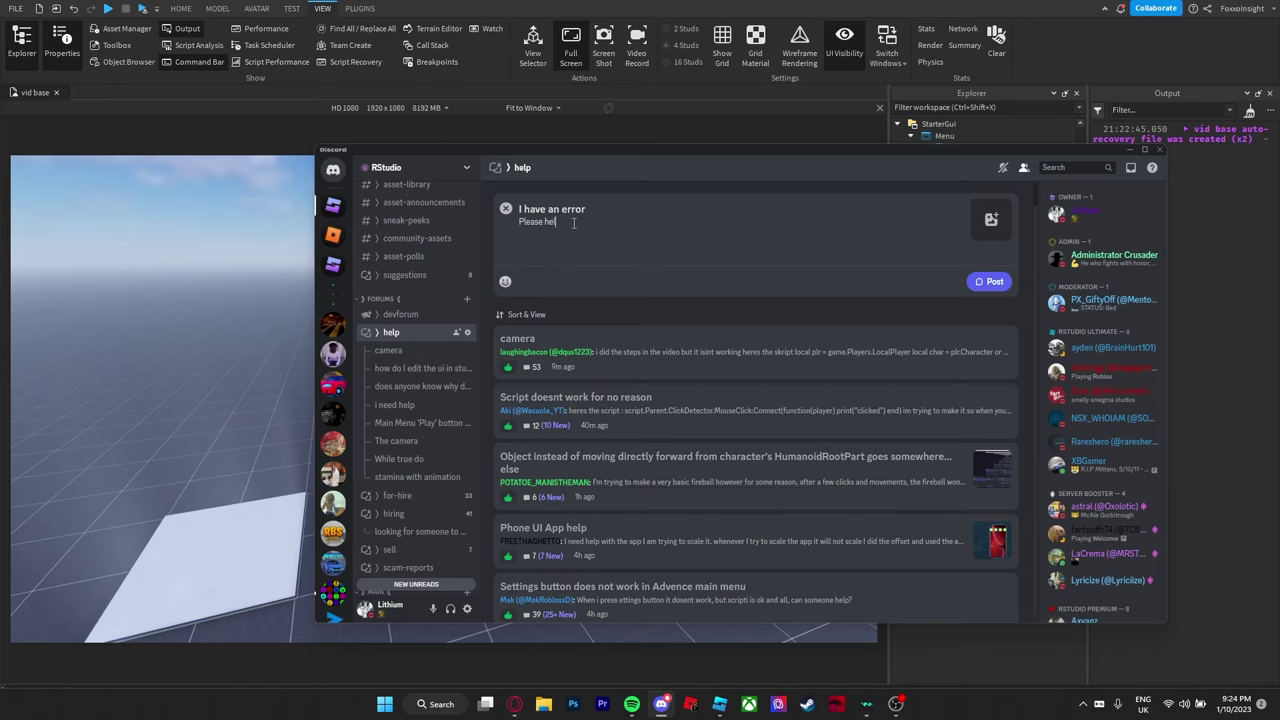
text( help!)
click(990, 283)
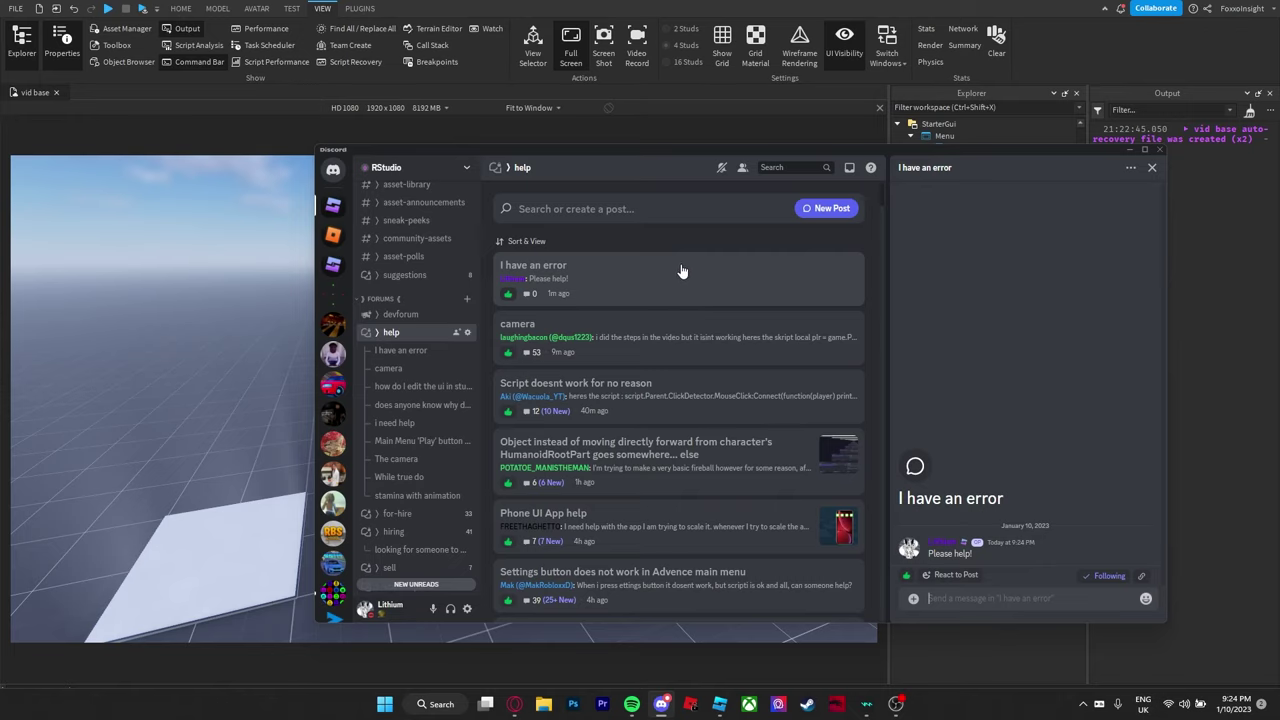
Delete the "I have an error" post and switch back to Roblox Studio.
right_click(647, 268)
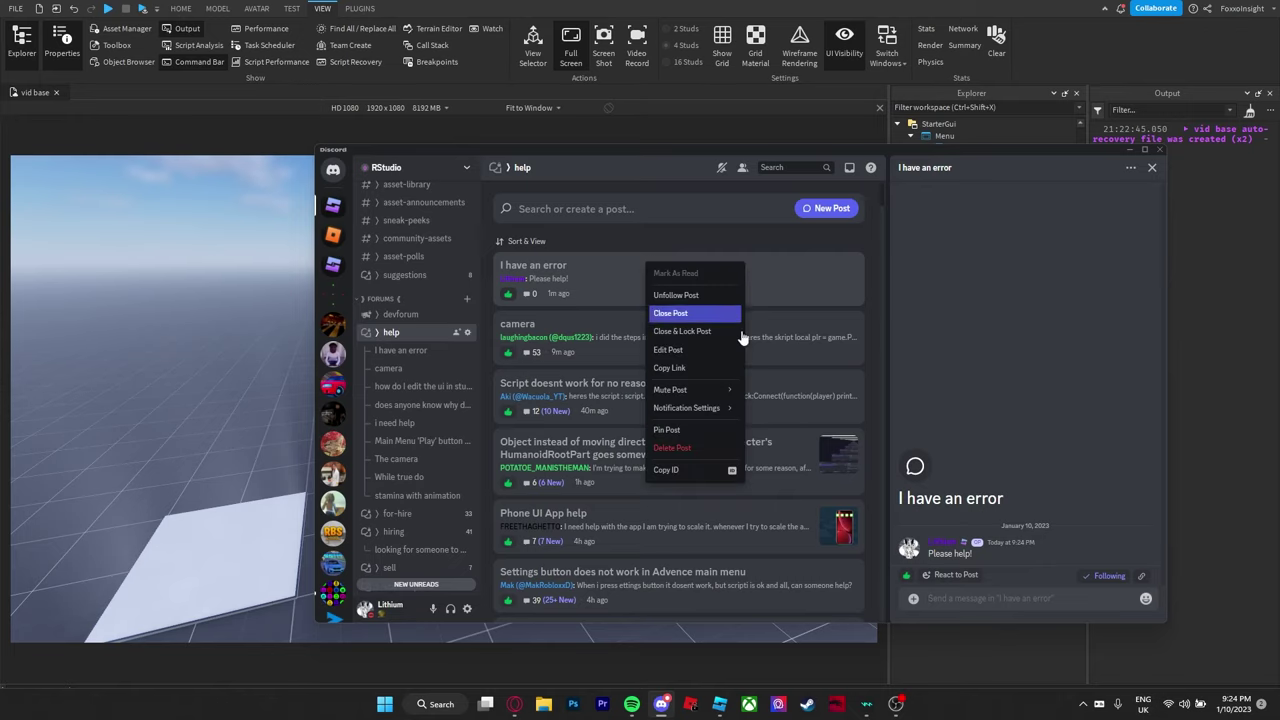
click(664, 445)
click(1129, 149)
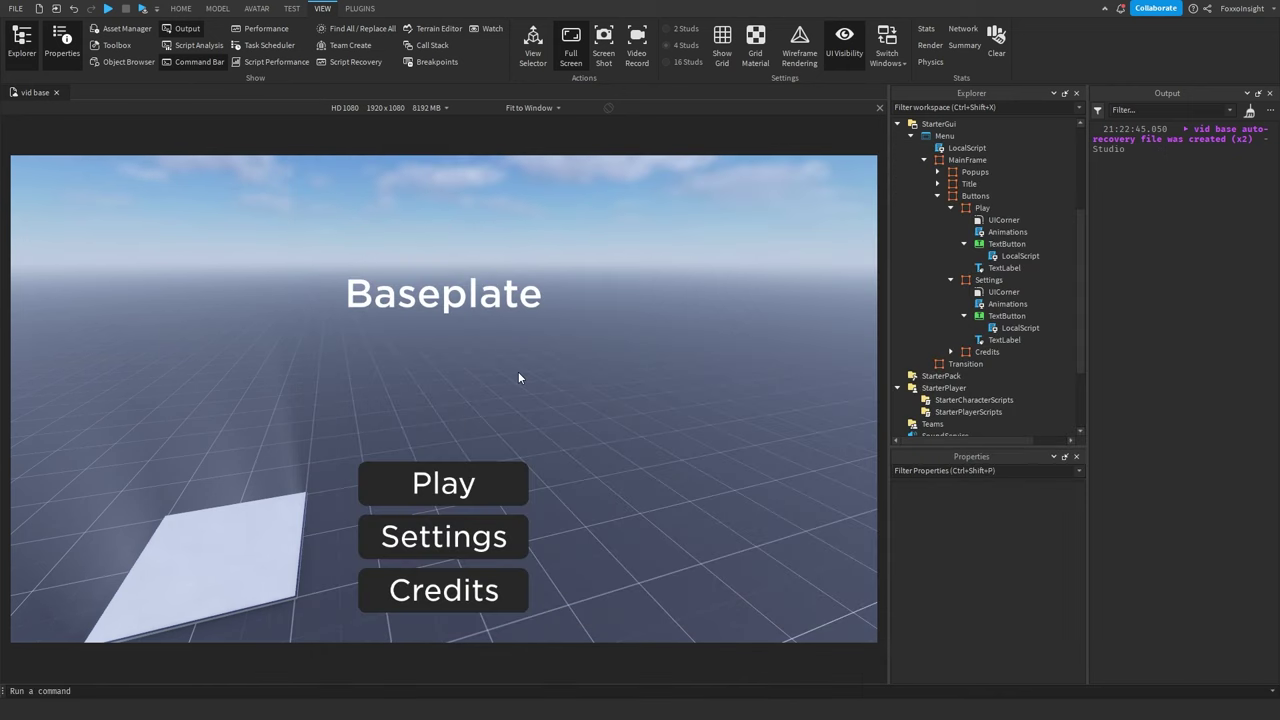